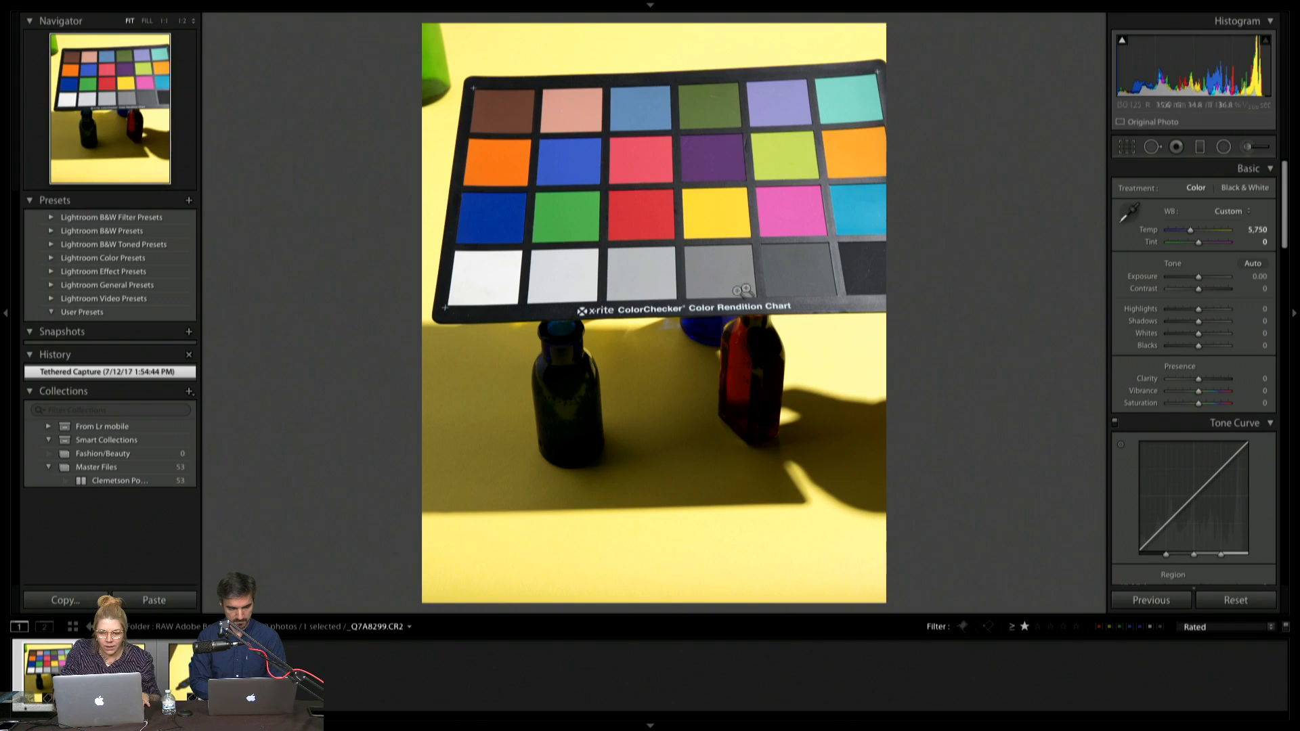
Export the color chart photo _Q7A8299 to the Desktop using the Export to DNG preset
{"action": "key", "text": "g"}
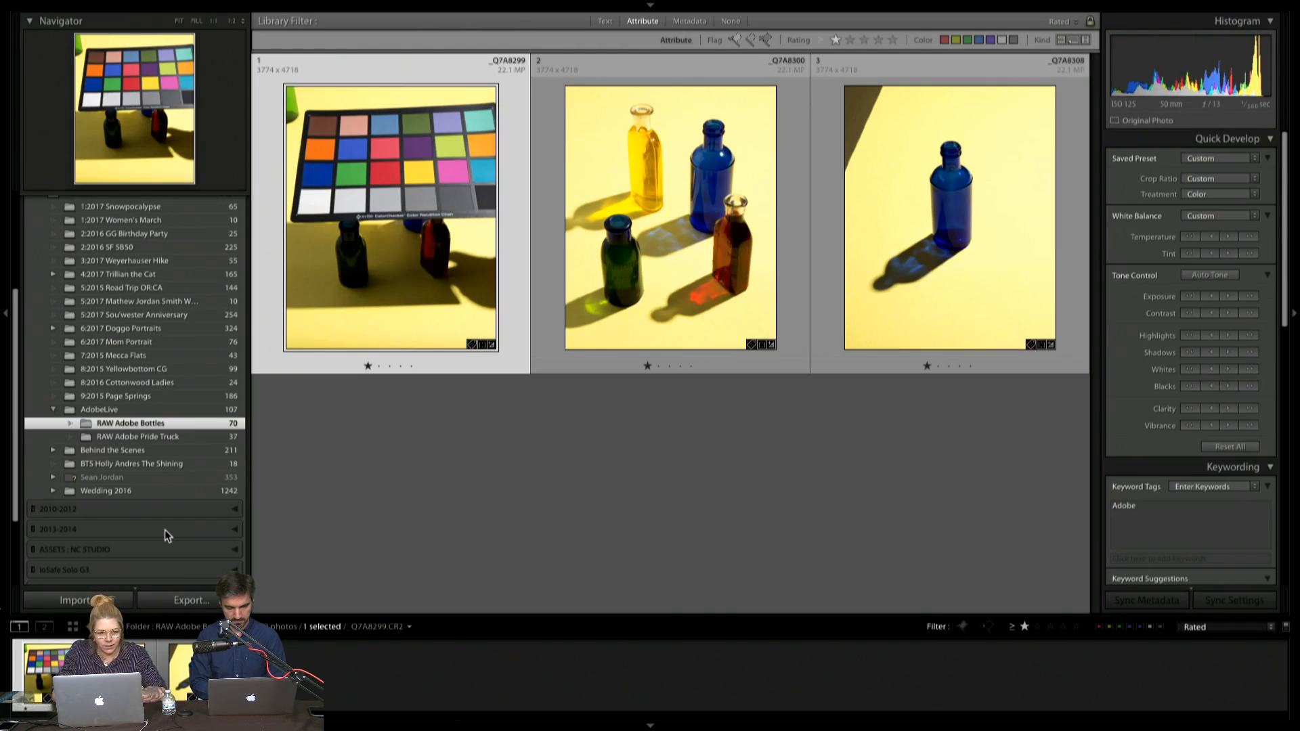
{"action": "key", "text": "e"}
{"action": "left_click", "coordinate": [191, 601]}
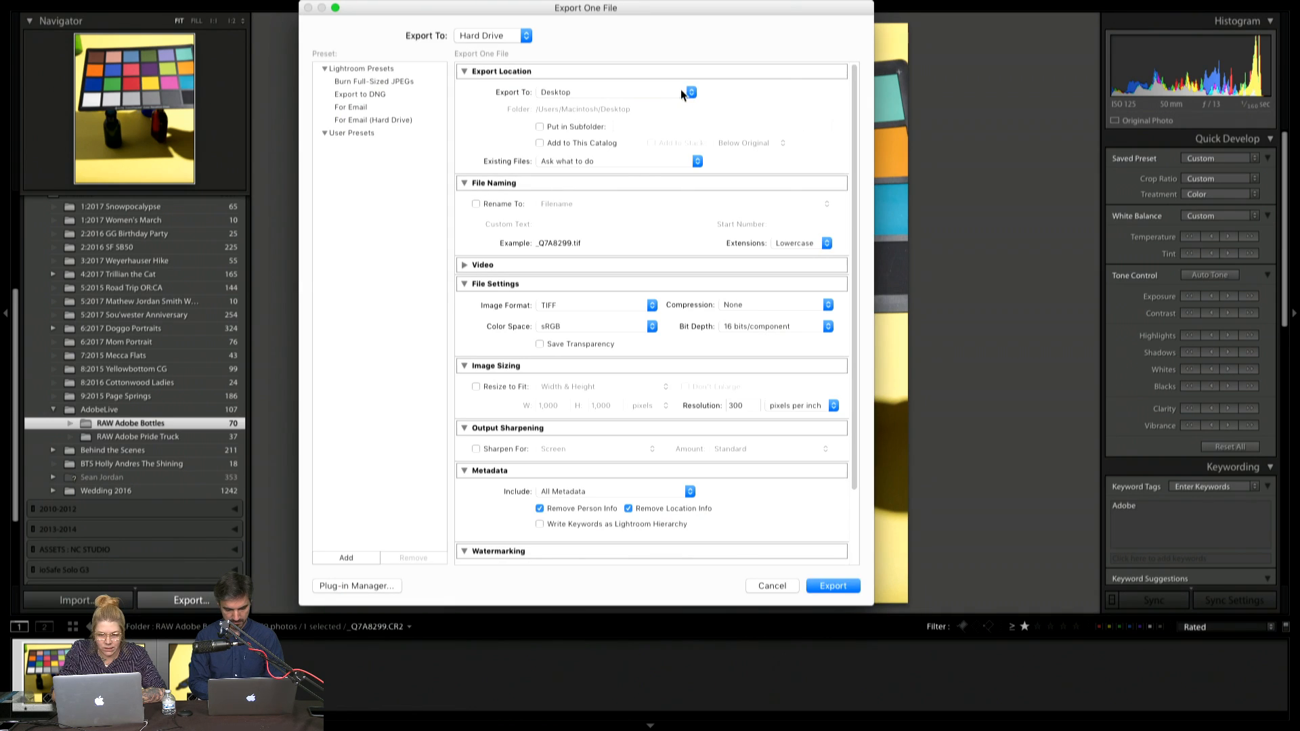
{"action": "left_click", "coordinate": [349, 94]}
{"action": "left_click", "coordinate": [569, 92]}
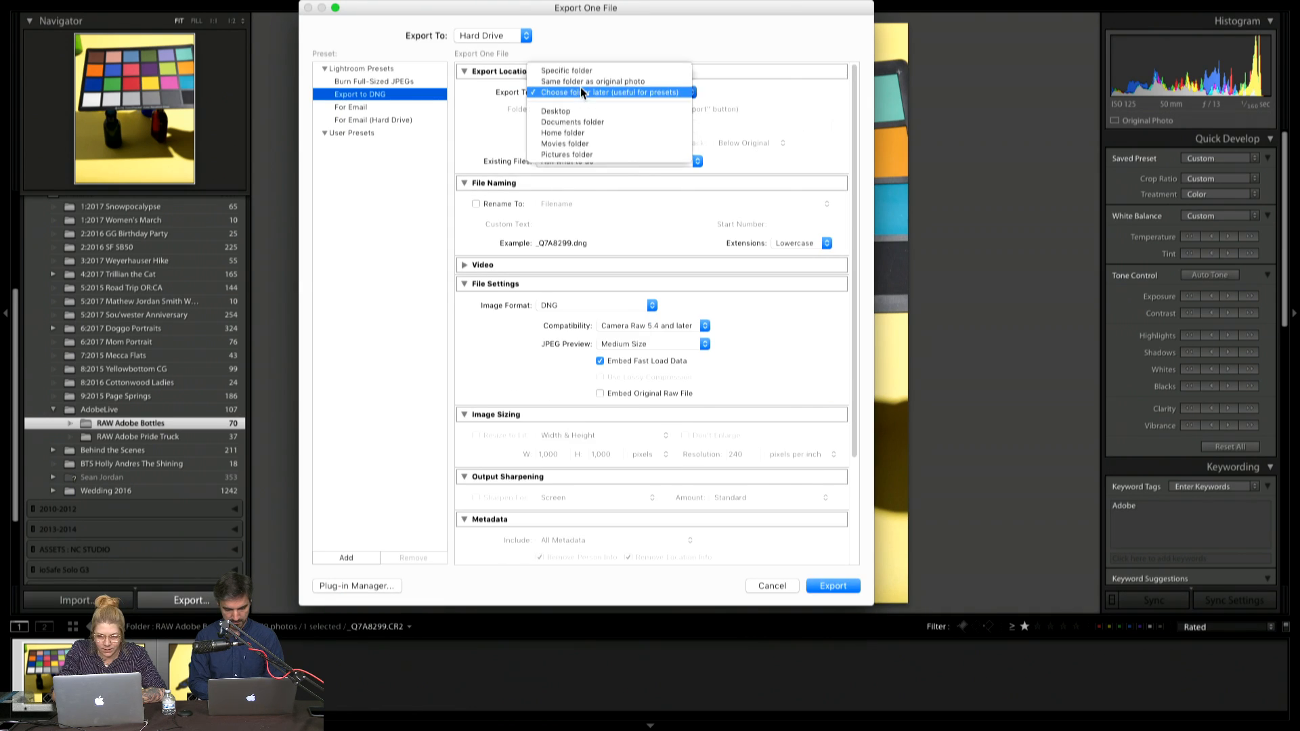
{"action": "left_click", "coordinate": [590, 110]}
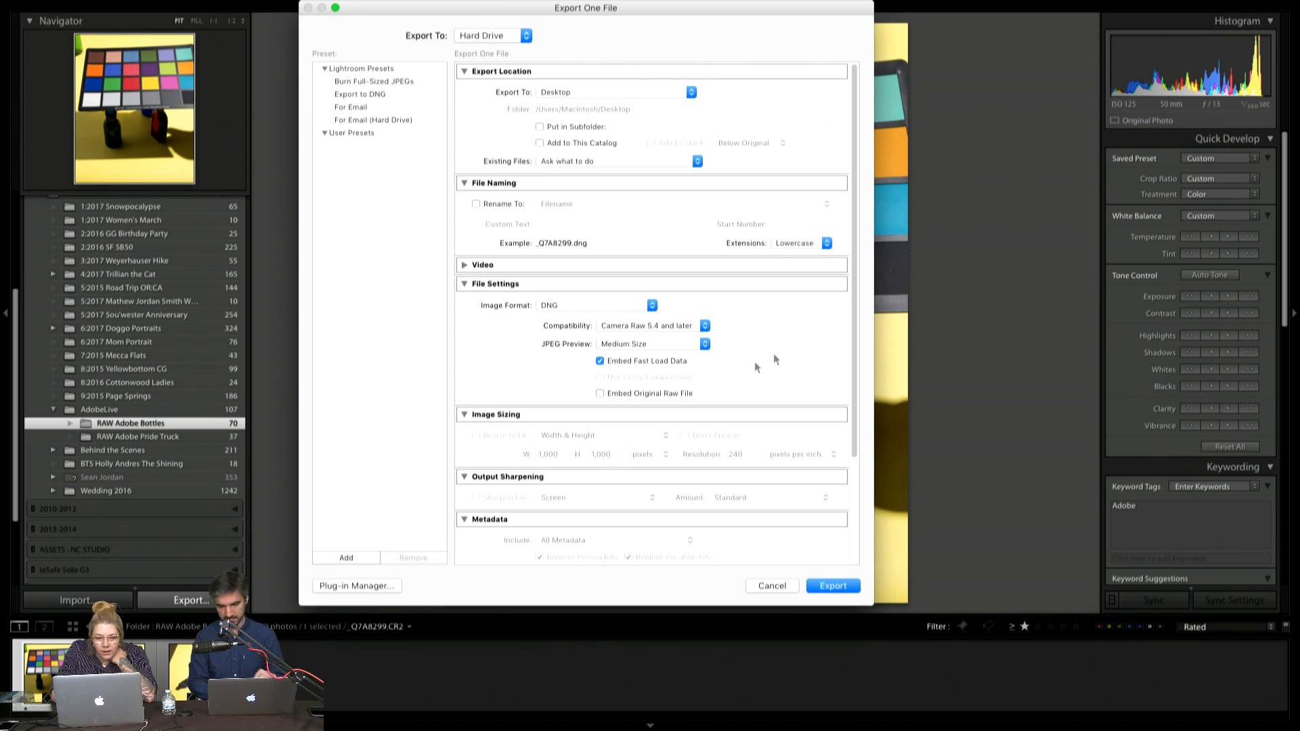
{"action": "left_click", "coordinate": [829, 585]}
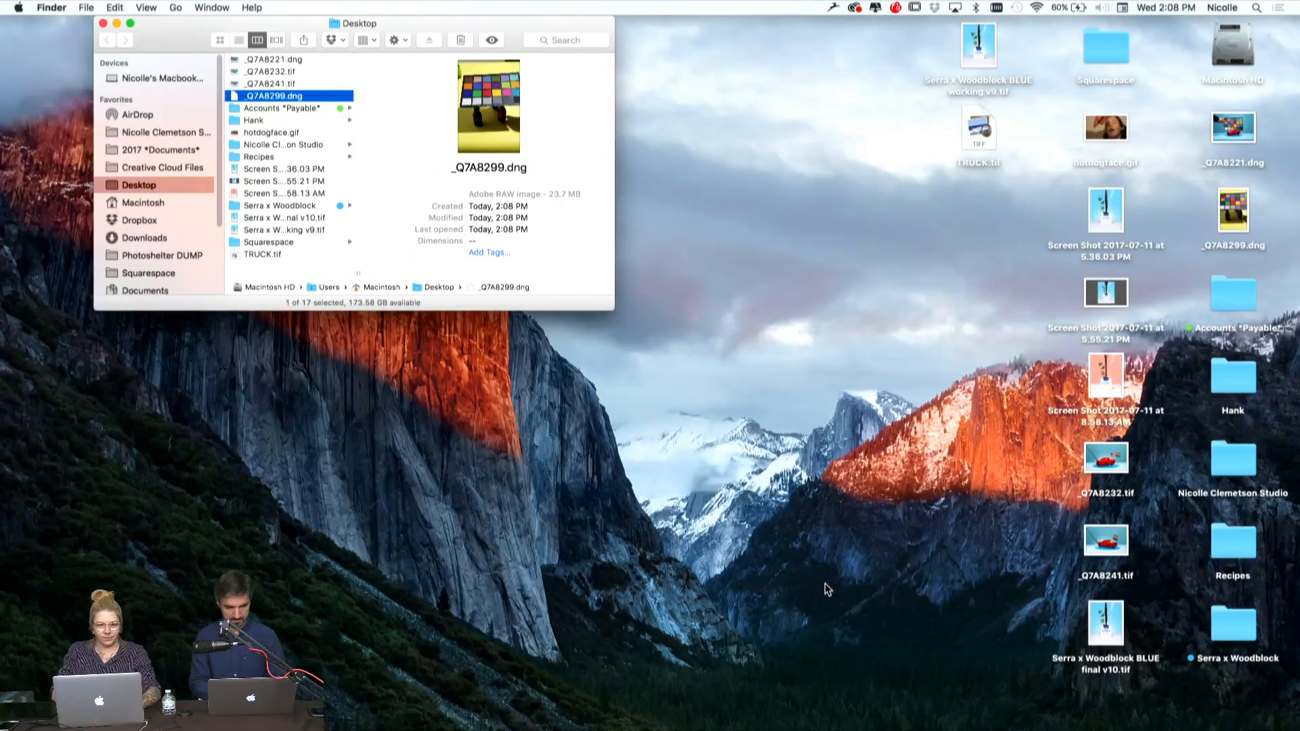
Switch to the ColorChecker Passport application
{"action": "key", "text": "ctrl+Up"}
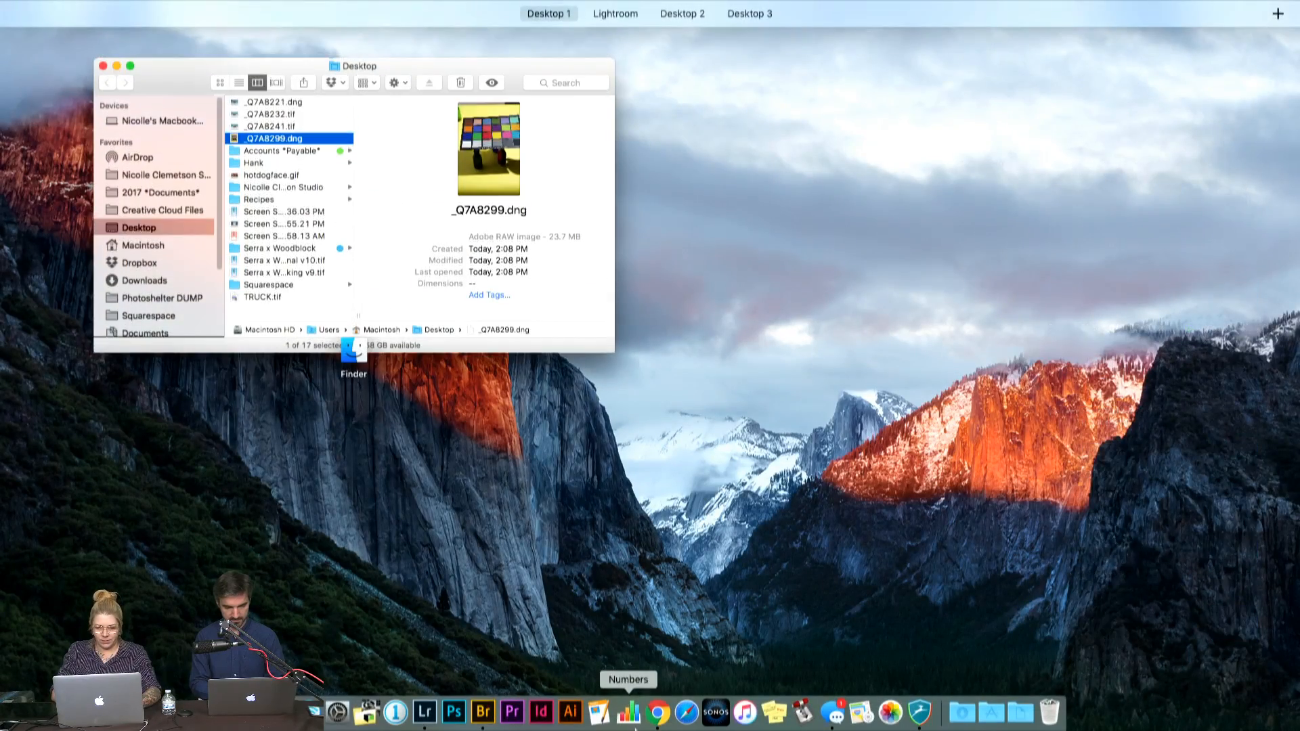
{"action": "key", "text": "ctrl+Up"}
{"action": "key", "text": "F4"}
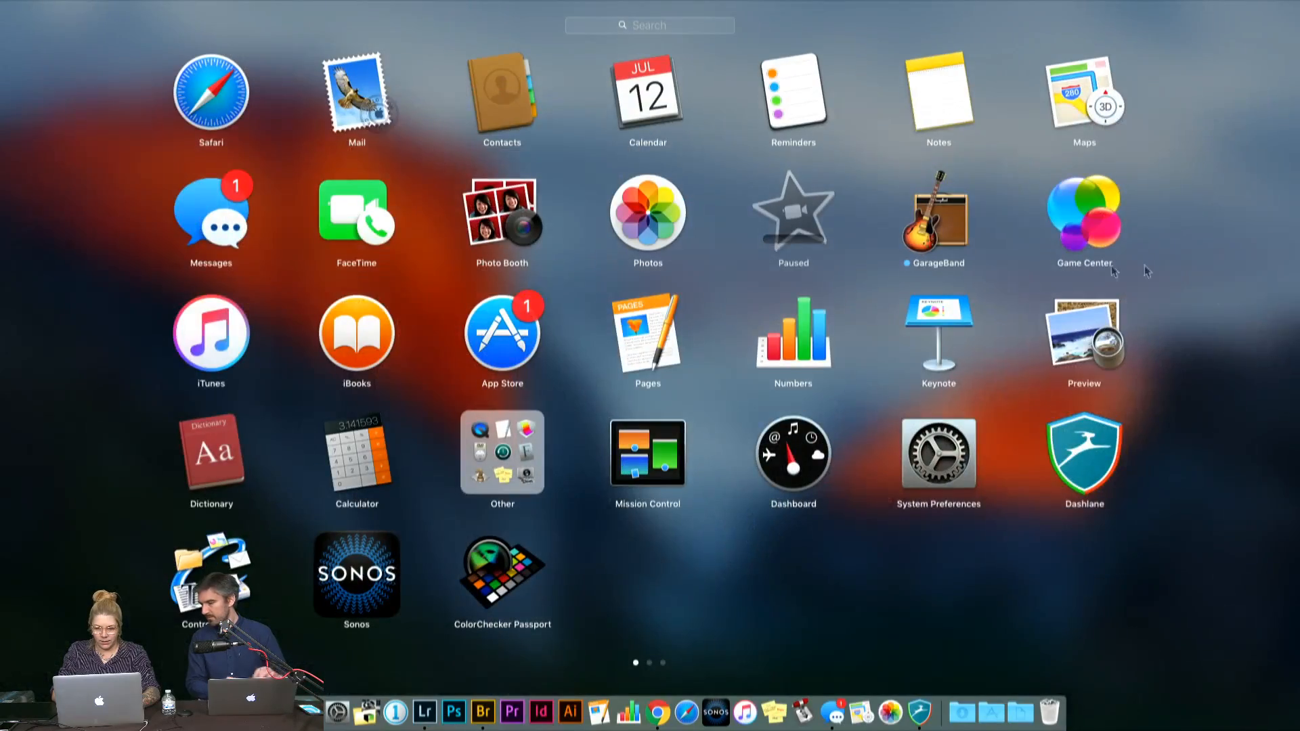
{"action": "left_click", "coordinate": [1213, 303]}
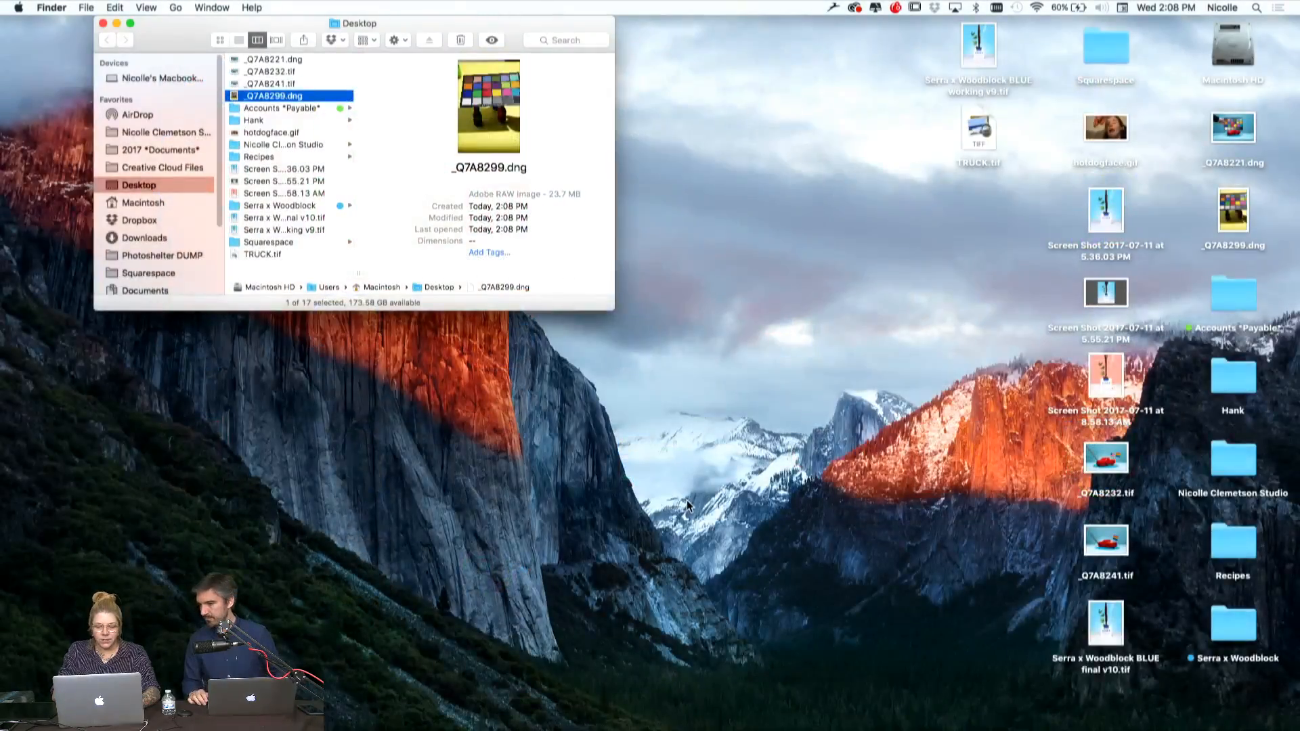
{"action": "key", "text": "F4"}
{"action": "left_click", "coordinate": [513, 574]}
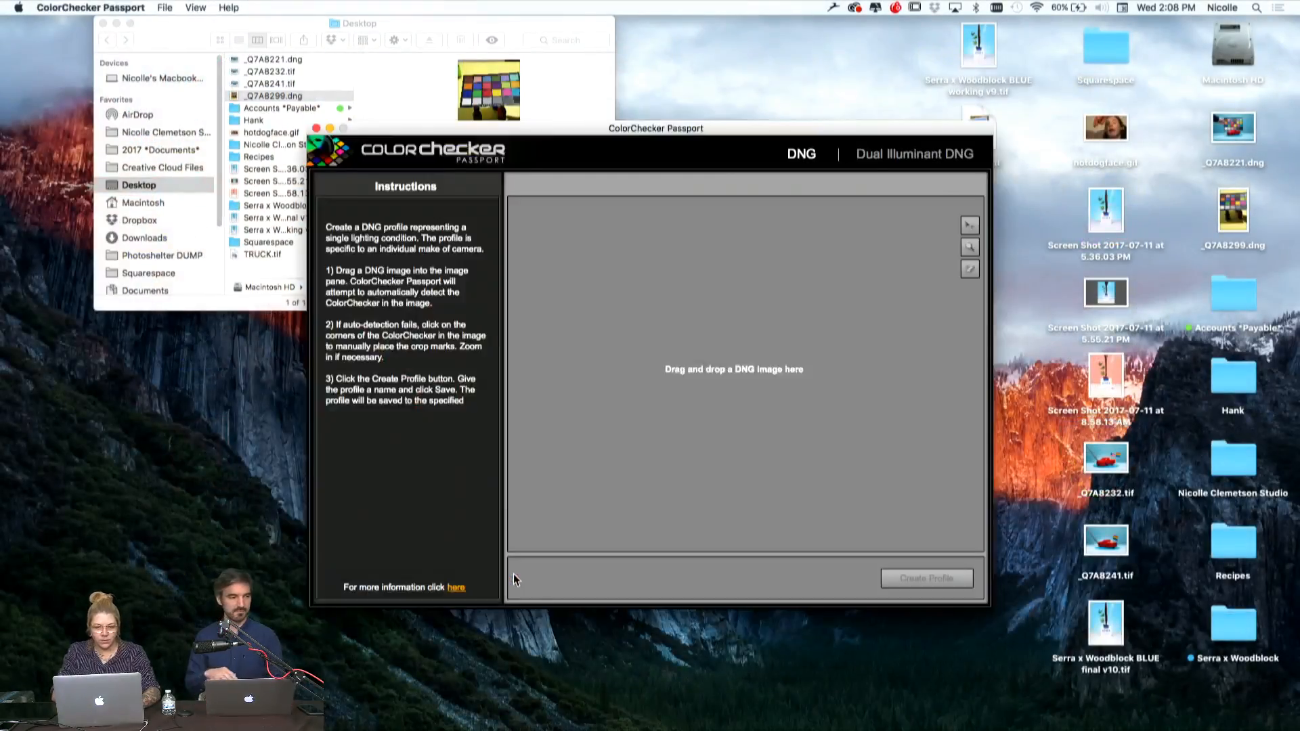
{"action": "left_click", "coordinate": [782, 463]}
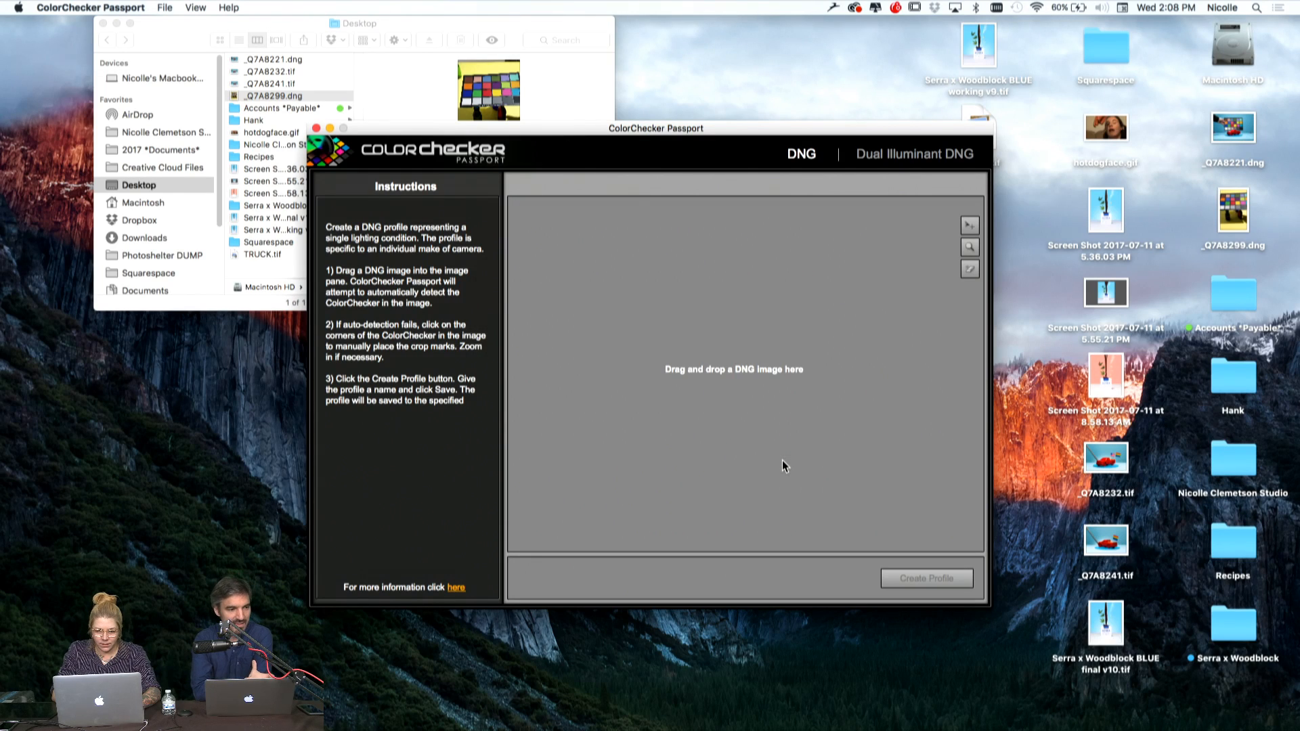
Load _Q7A8299.dng from the Desktop folder into ColorChecker Passport and dismiss the detection message
{"action": "left_click_drag", "start_coordinate": [323, 22], "coordinate": [242, 22]}
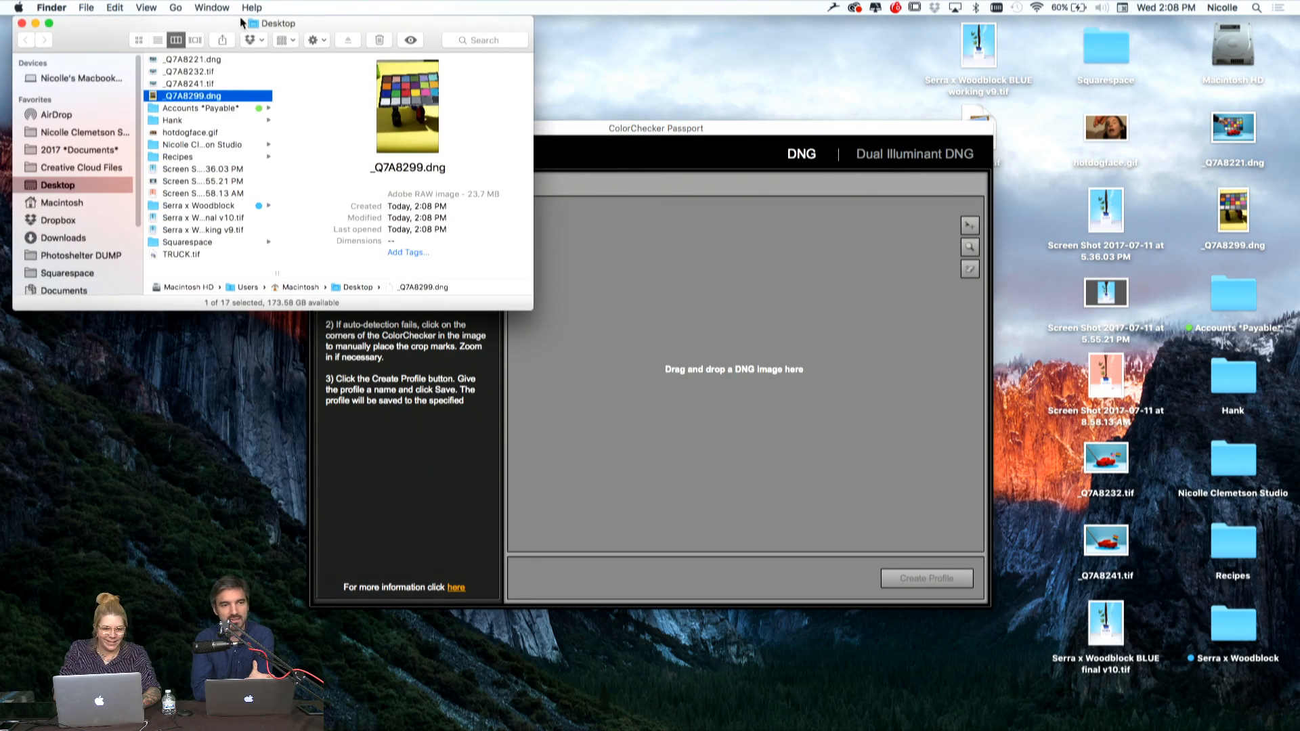
{"action": "left_click_drag", "start_coordinate": [192, 101], "coordinate": [738, 368]}
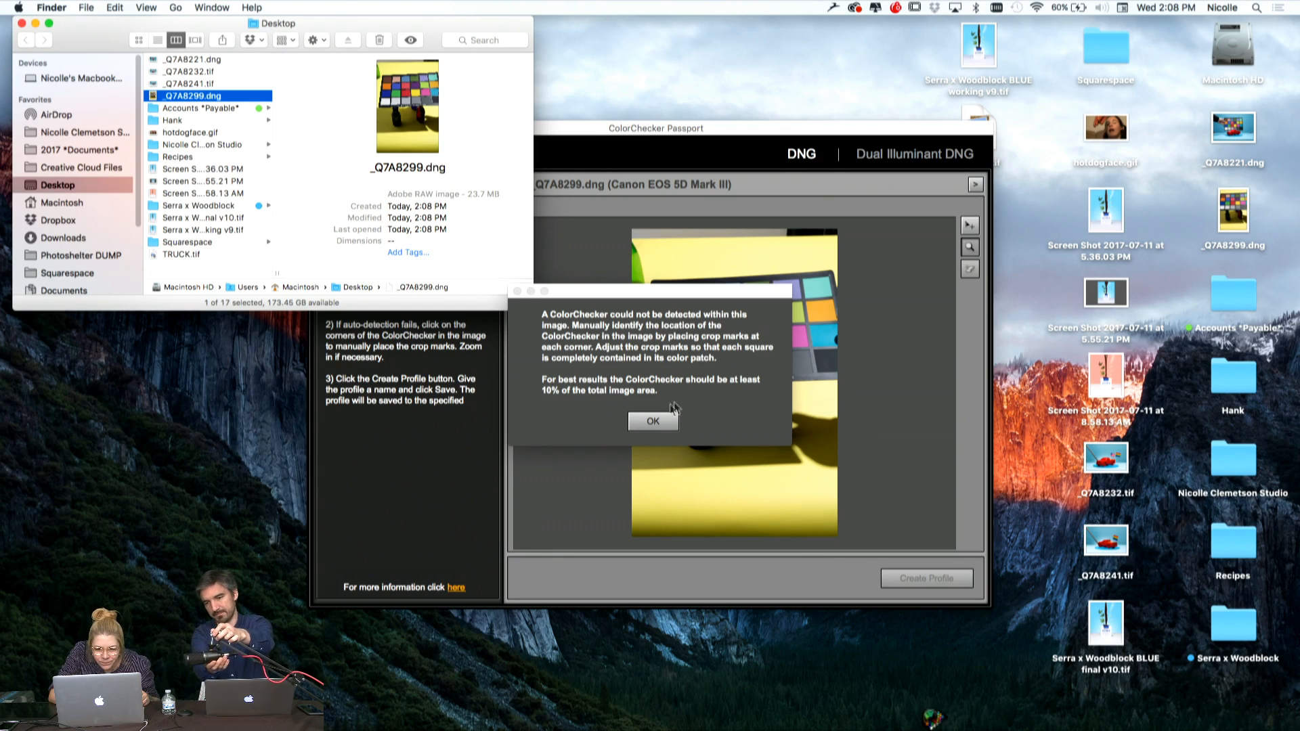
{"action": "left_click", "coordinate": [653, 421]}
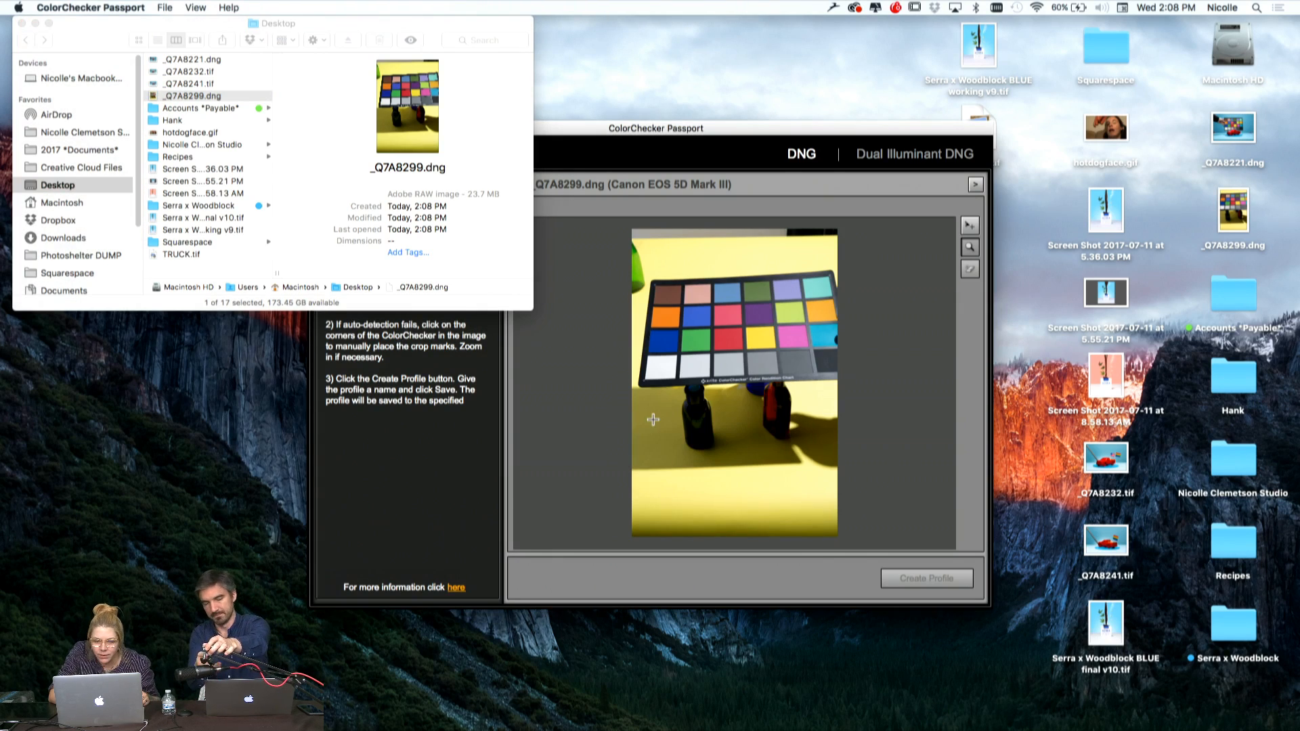
Mark the four corners of the color chart in the image, fine-tuning the lower-right mark so each square sits inside its patch
{"action": "left_click", "coordinate": [990, 606]}
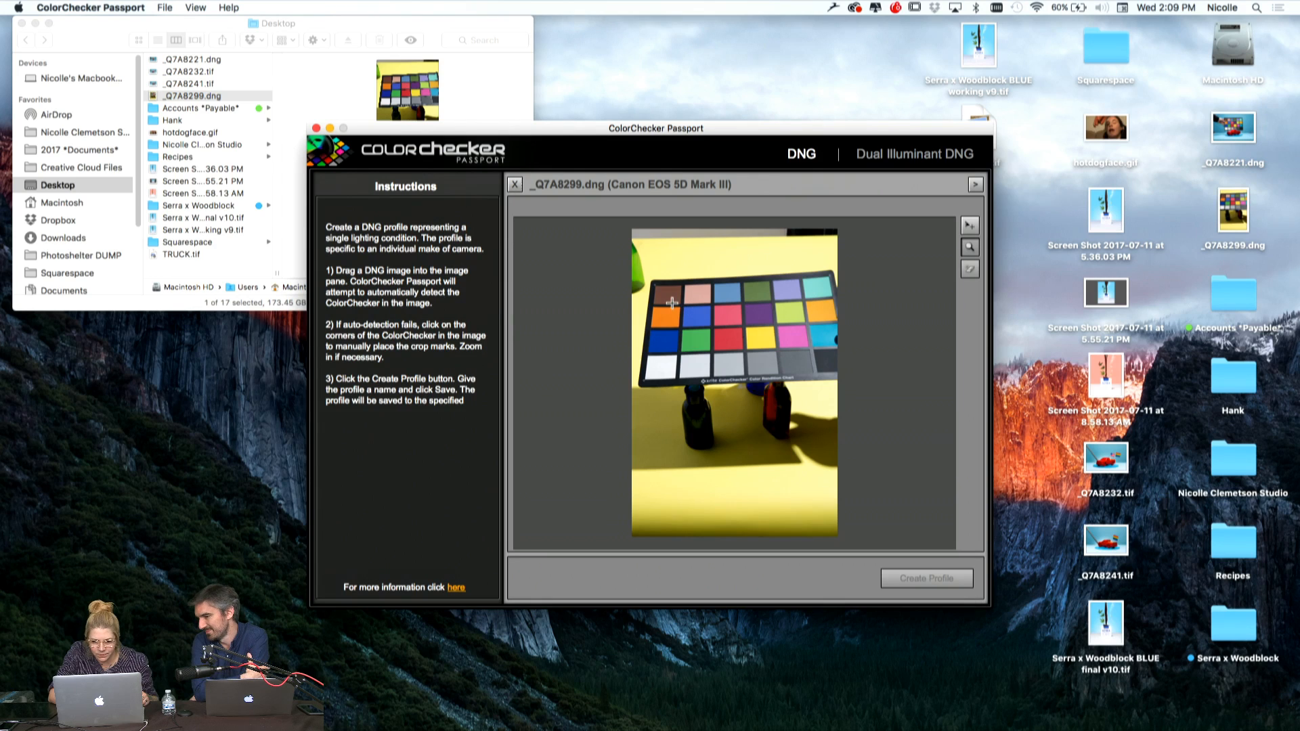
{"action": "left_click_drag", "start_coordinate": [712, 137], "coordinate": [660, 176]}
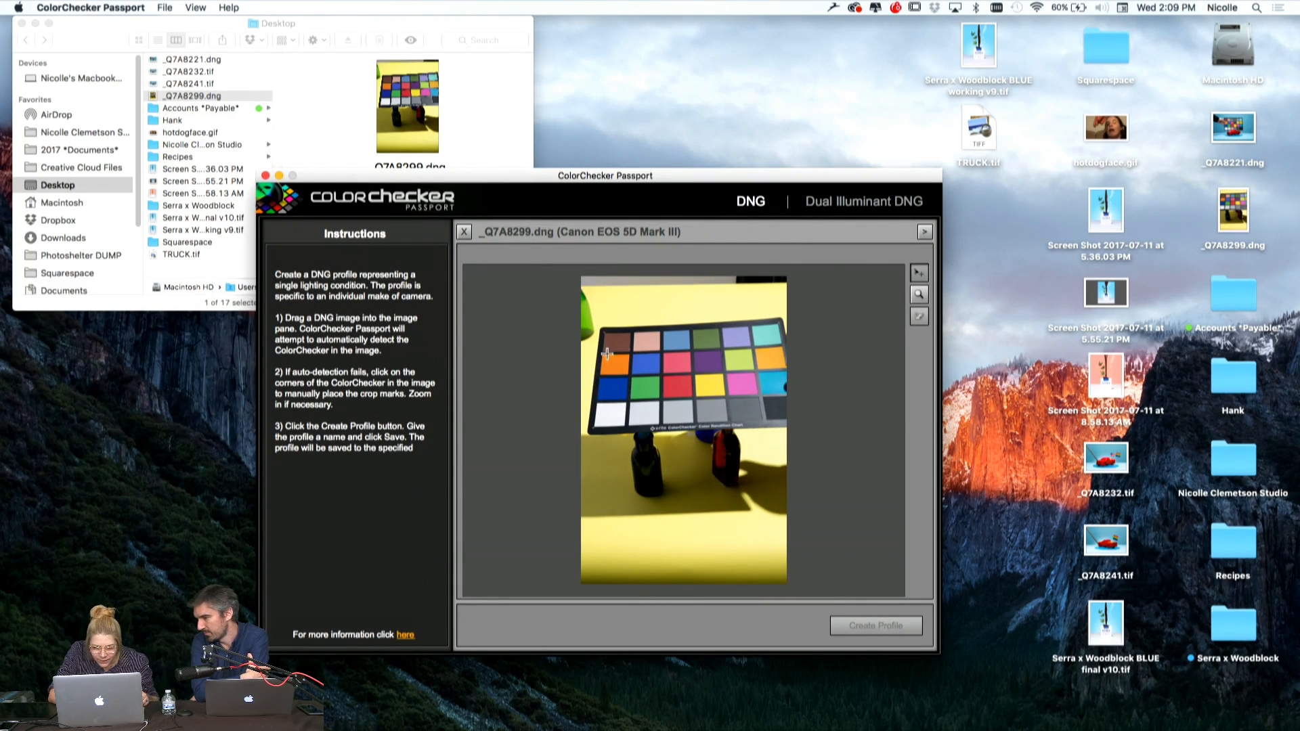
{"action": "key", "text": "super+plus"}
{"action": "key", "text": "super+plus"}
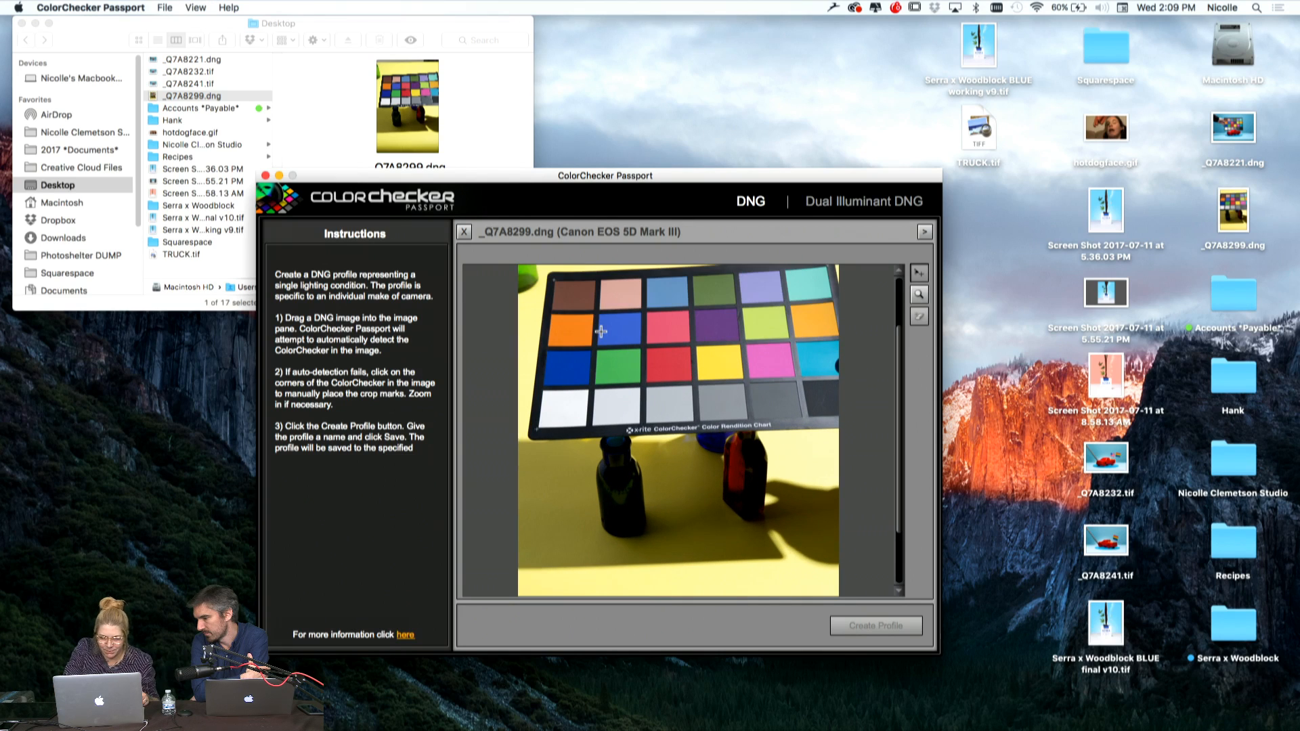
{"action": "scroll", "coordinate": [601, 331], "scroll_direction": "up", "scroll_amount": 3}
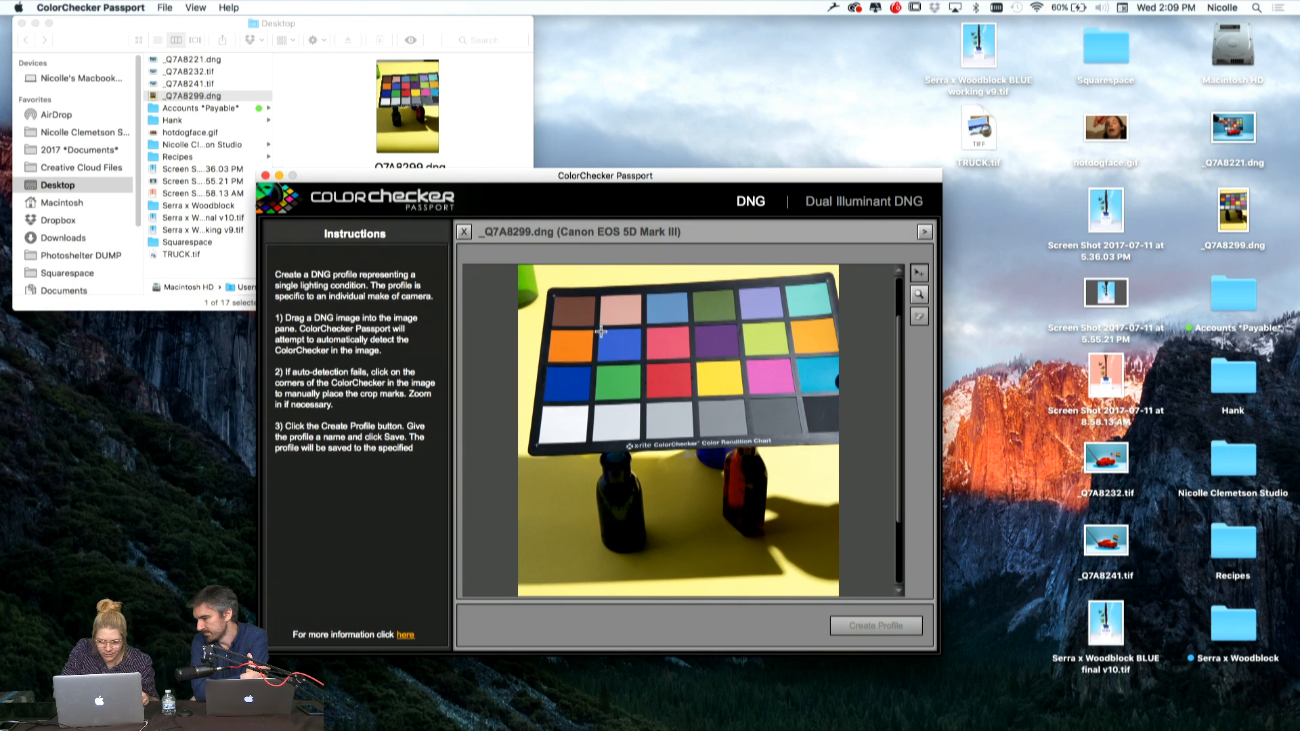
{"action": "left_click", "coordinate": [552, 310]}
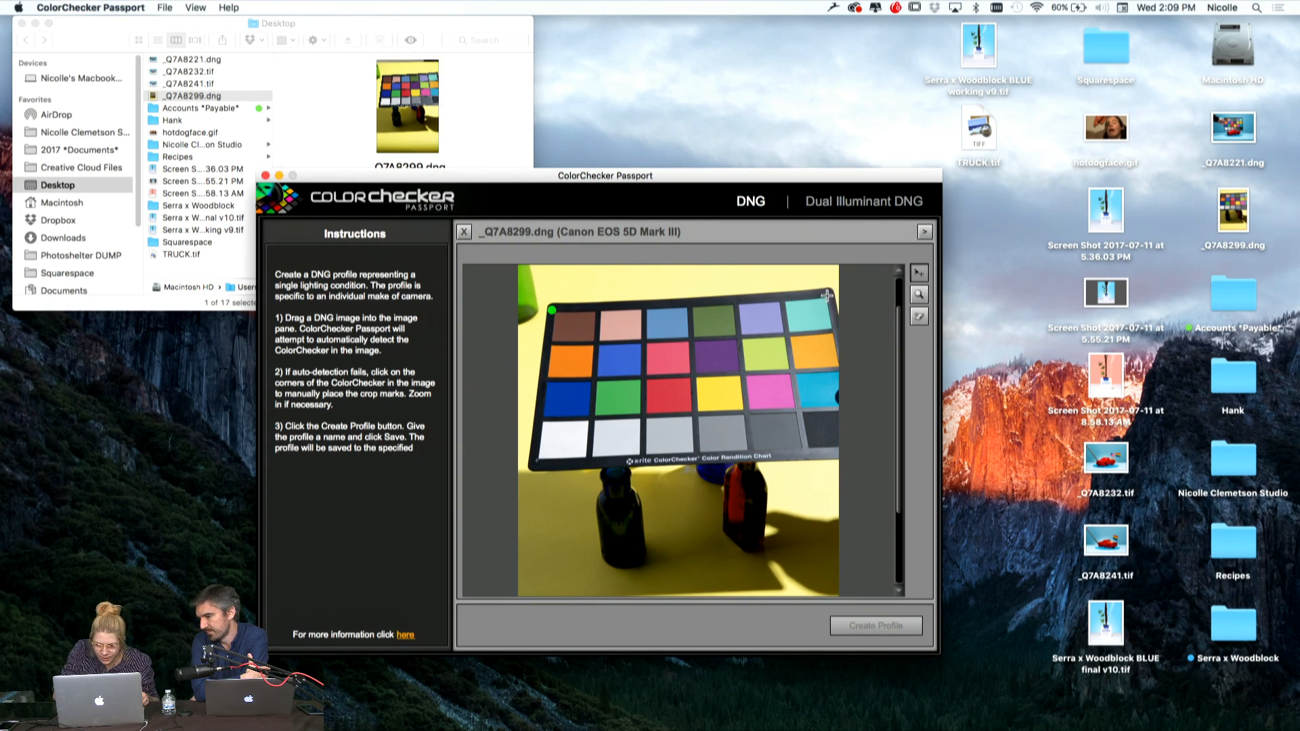
{"action": "left_click", "coordinate": [827, 296]}
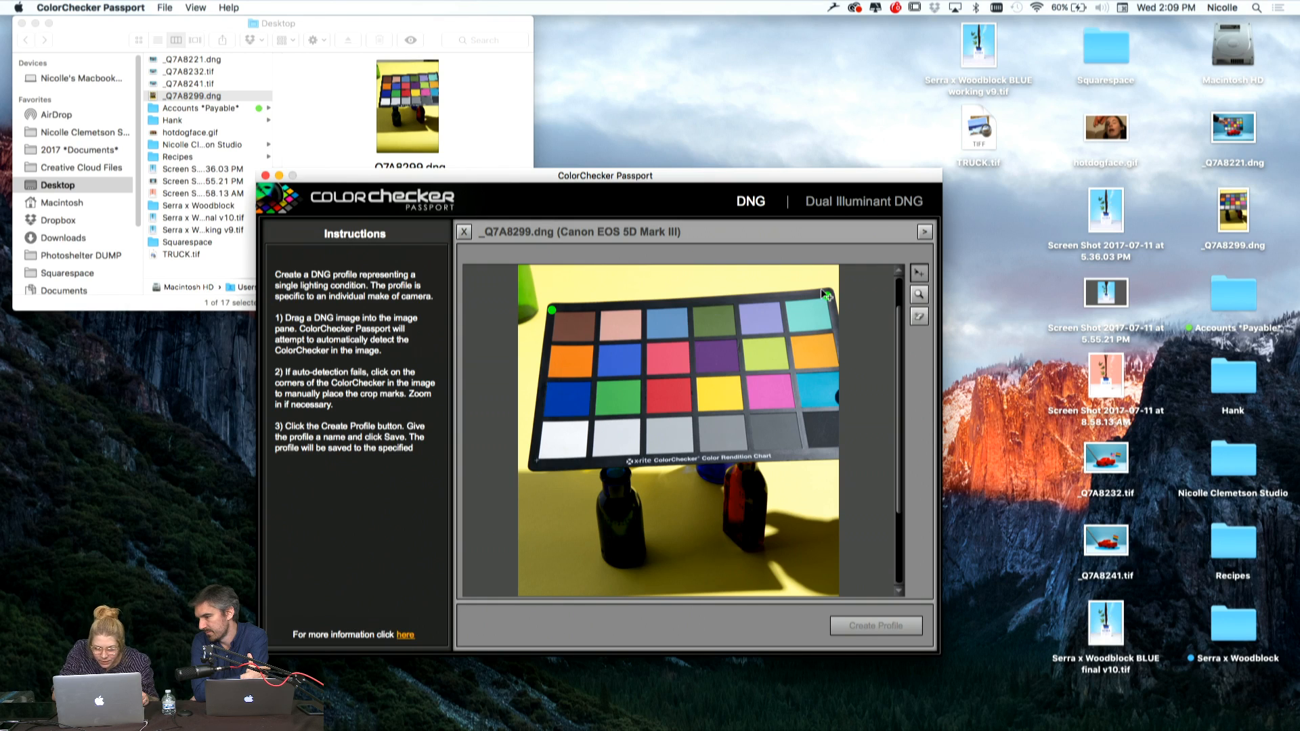
{"action": "left_click", "coordinate": [537, 461]}
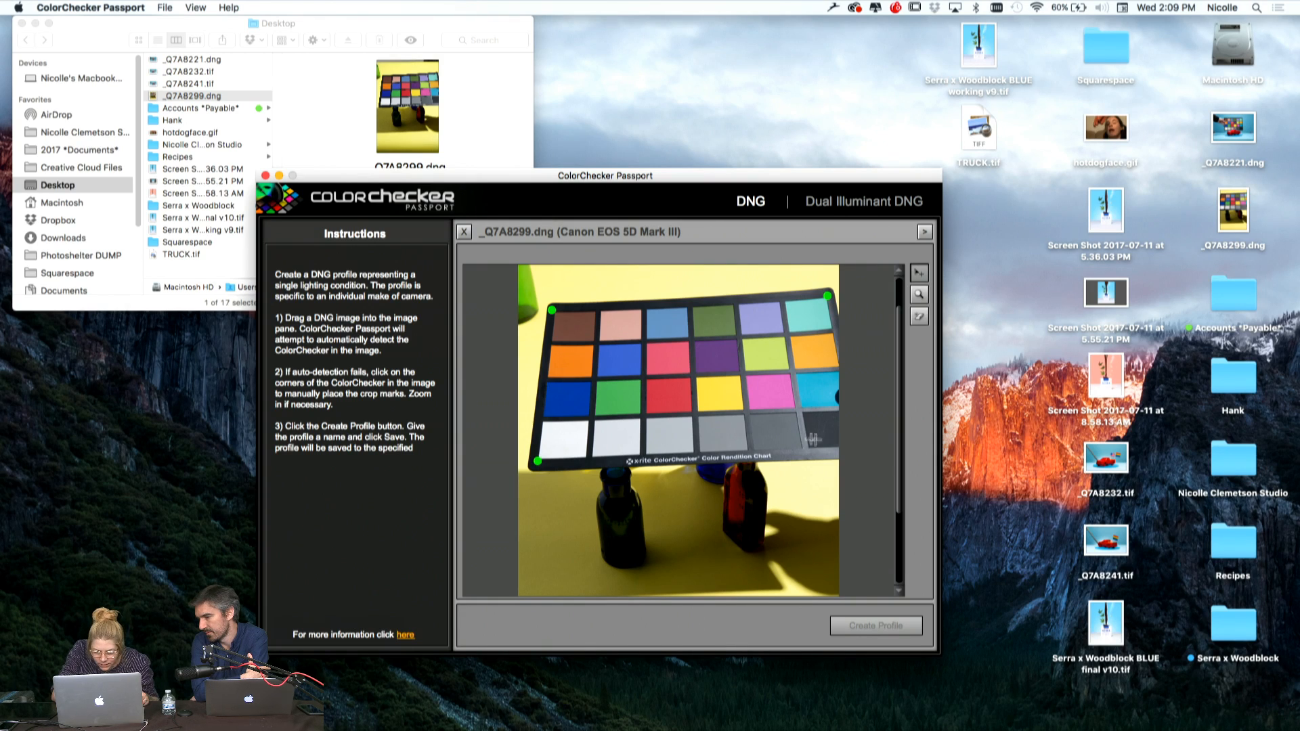
{"action": "left_click", "coordinate": [839, 444]}
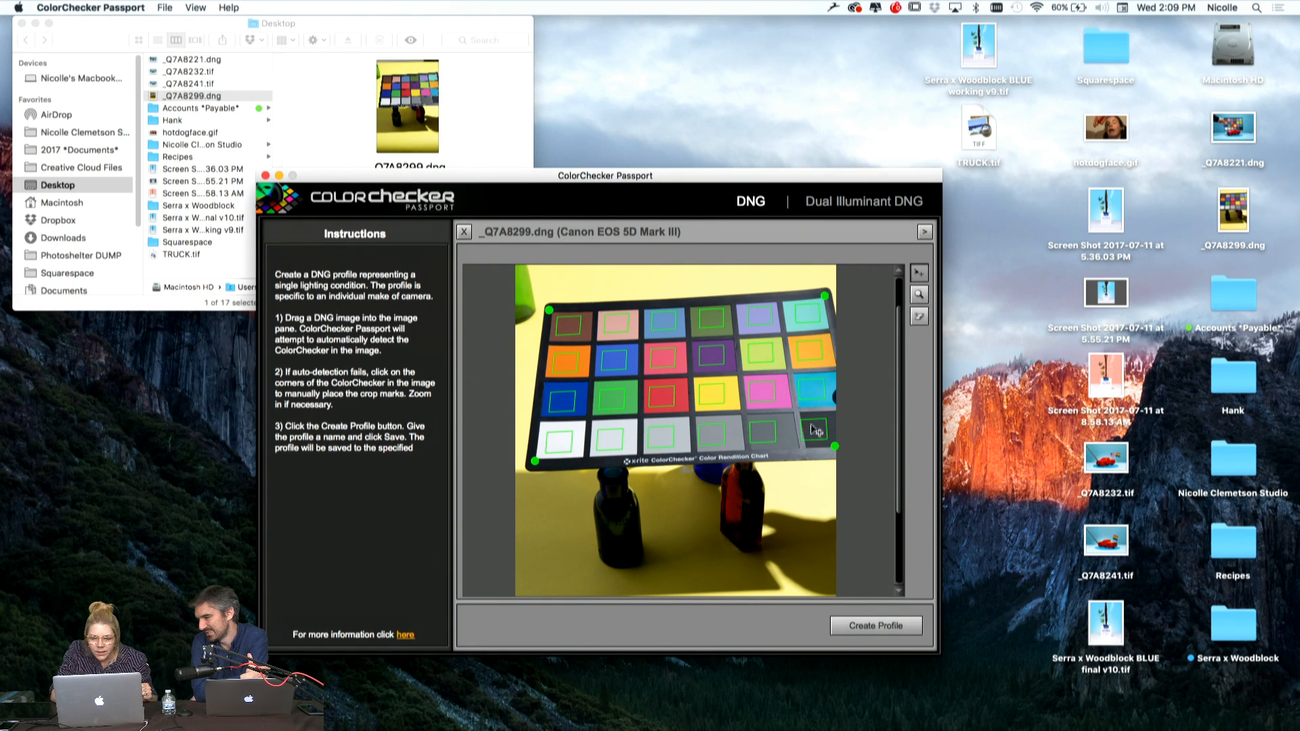
{"action": "mouse_move", "coordinate": [835, 446]}
{"action": "left_mouse_down"}
{"action": "mouse_move", "coordinate": [845, 448]}
{"action": "mouse_move", "coordinate": [830, 447]}
{"action": "left_mouse_up"}
{"action": "left_click_drag", "start_coordinate": [831, 447], "coordinate": [831, 444]}
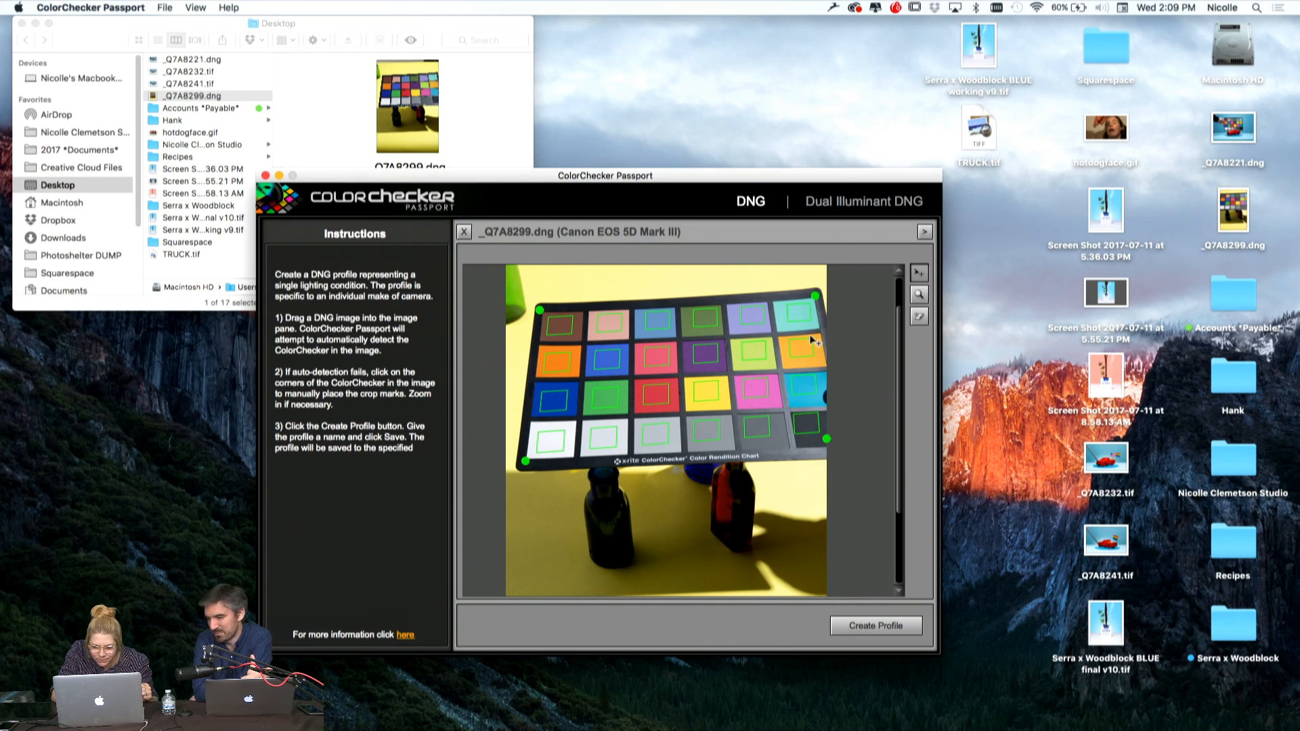
Create a camera profile from the chart, save it as "bottle shot" and close ColorChecker Passport
{"action": "left_click", "coordinate": [873, 626]}
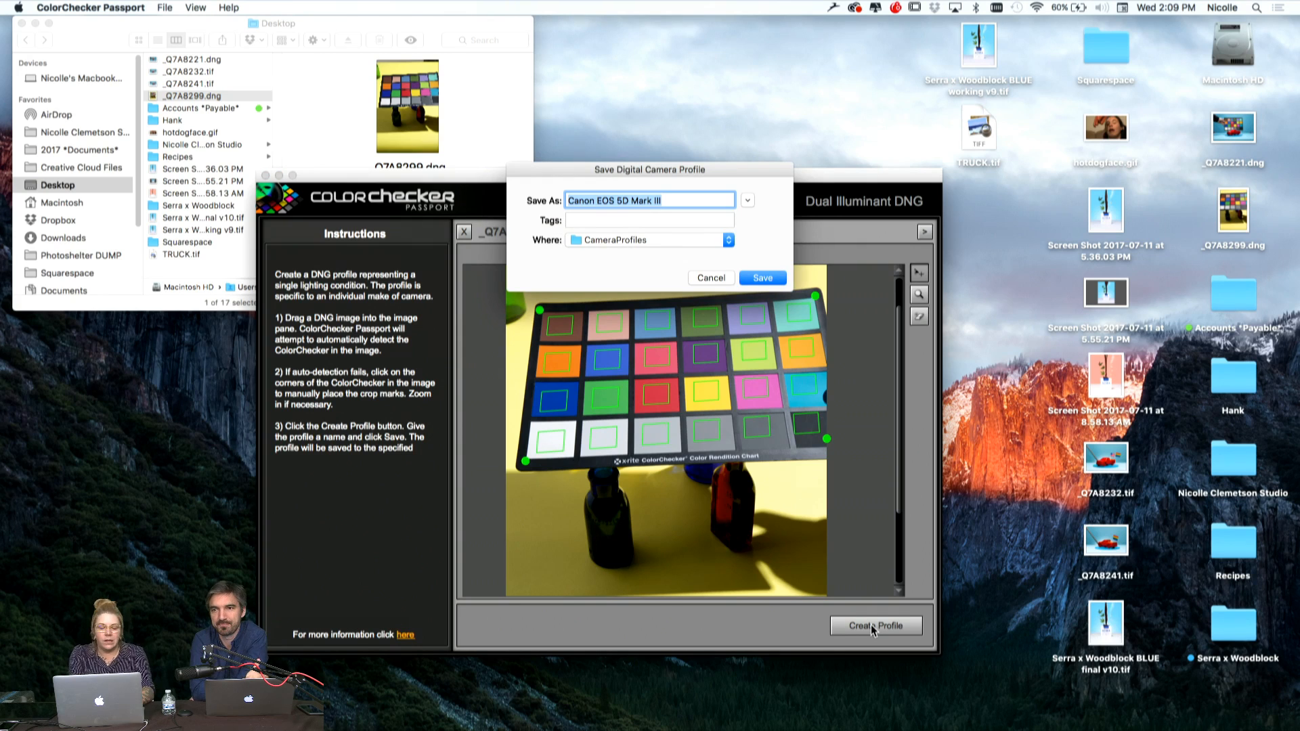
{"action": "type", "text": "bottle shot"}
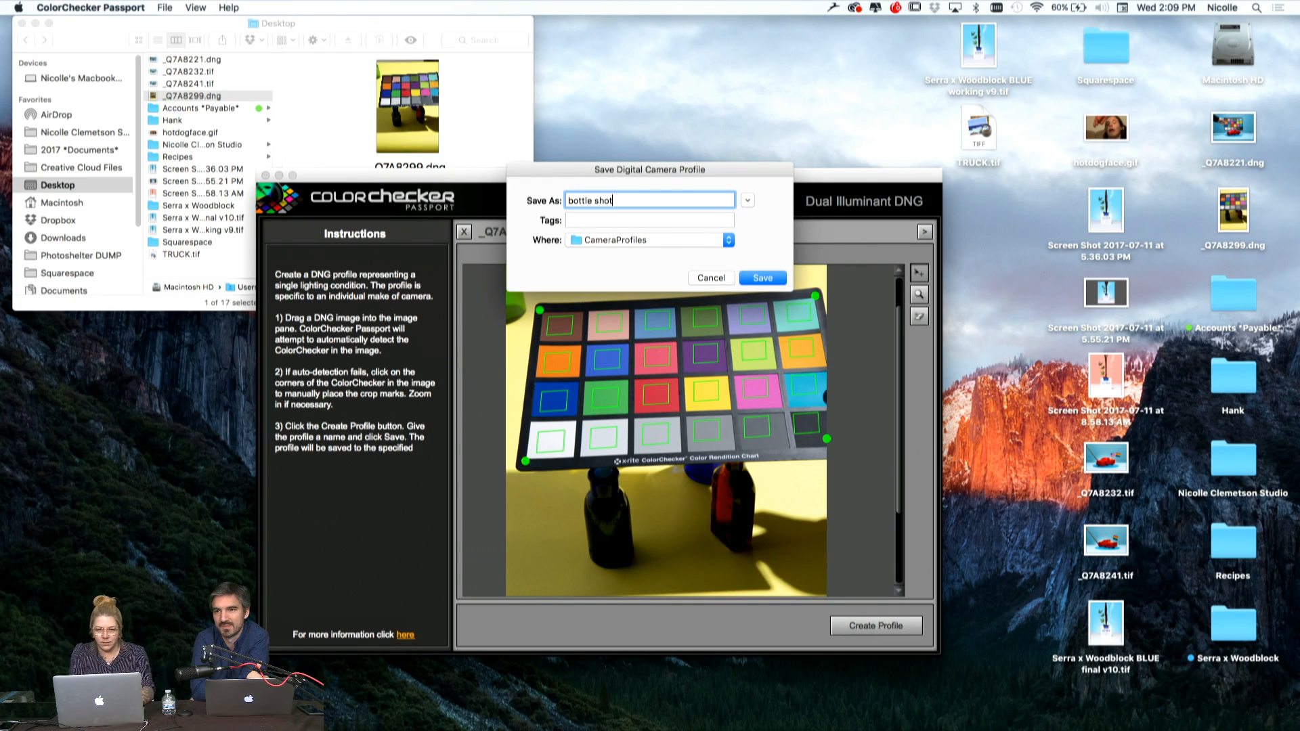
{"action": "left_click", "coordinate": [772, 278]}
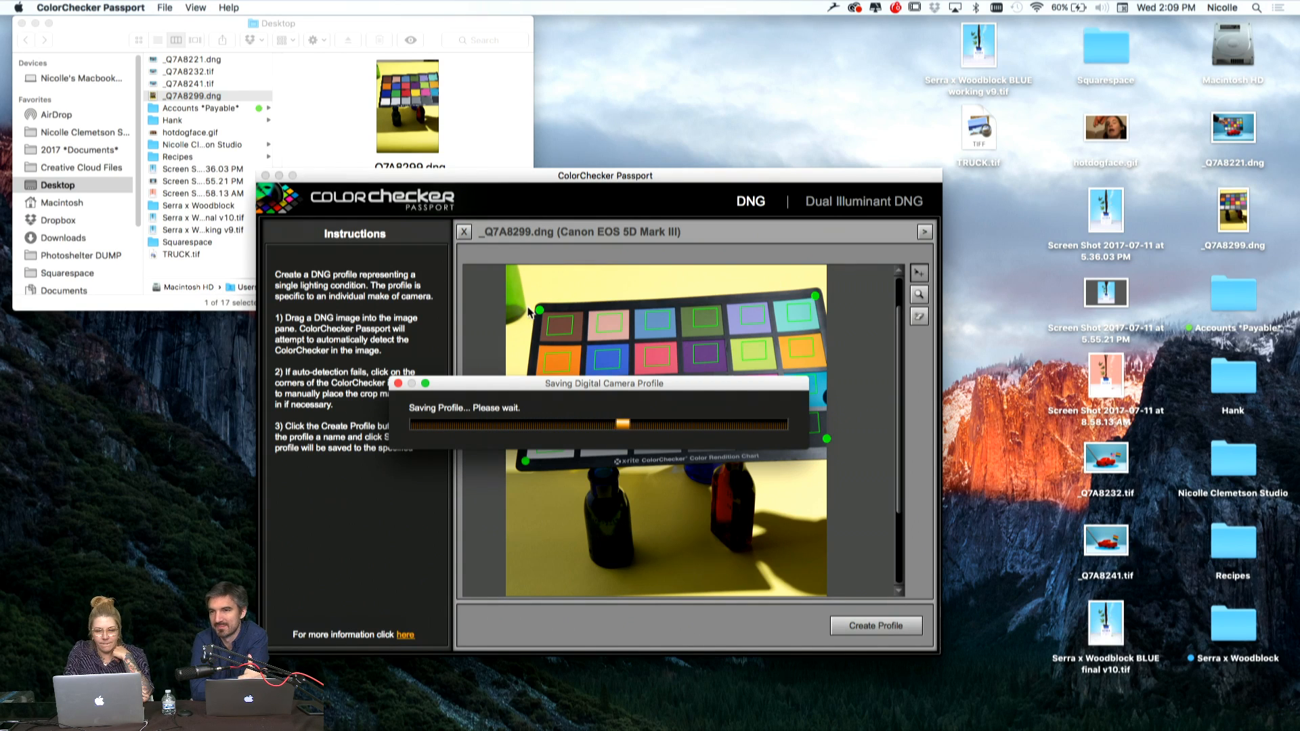
{"action": "left_click", "coordinate": [601, 443]}
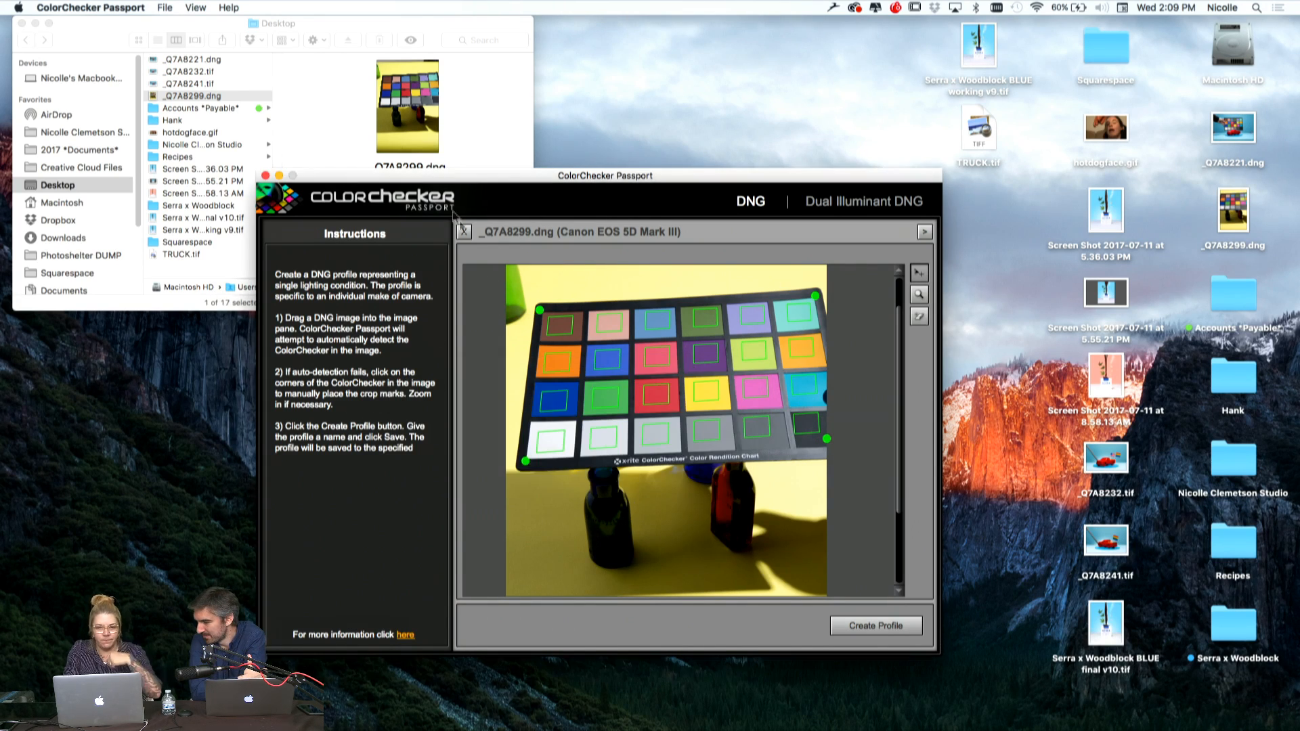
{"action": "left_click", "coordinate": [266, 176]}
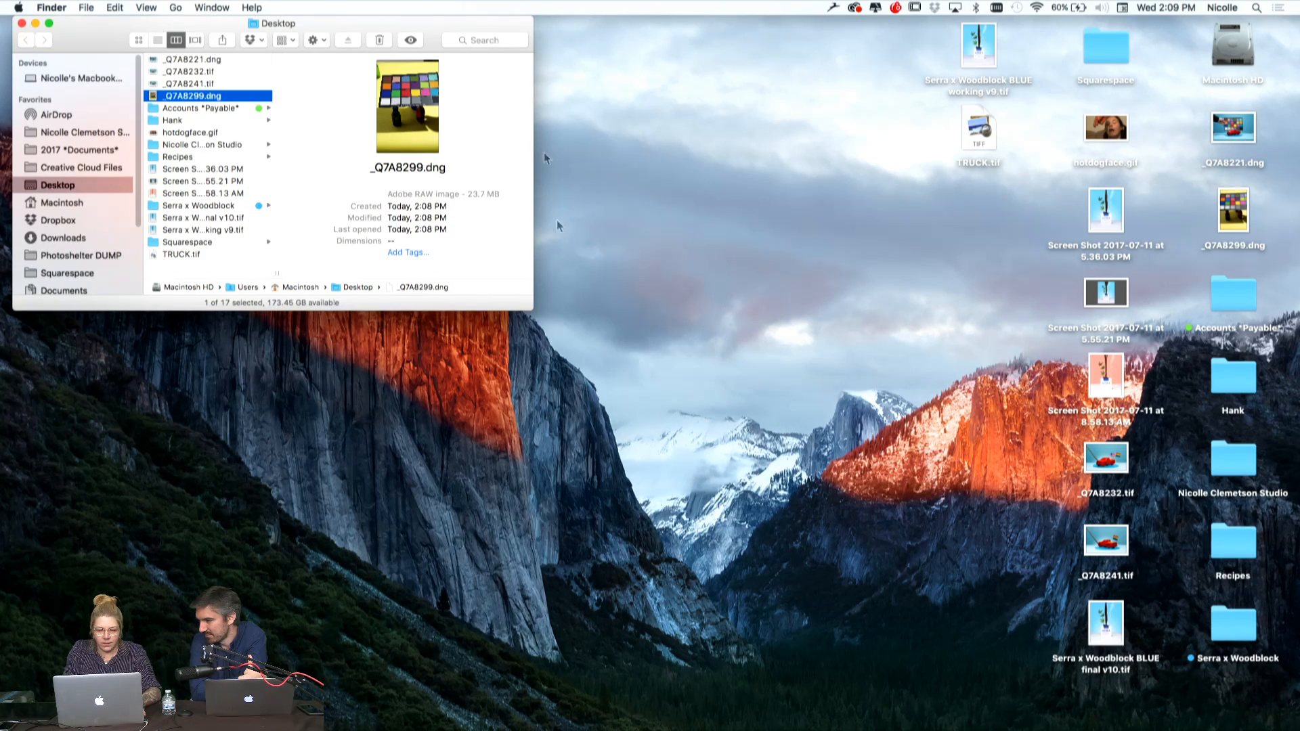
Quit Lightroom and launch it again
{"action": "right_click", "coordinate": [425, 714]}
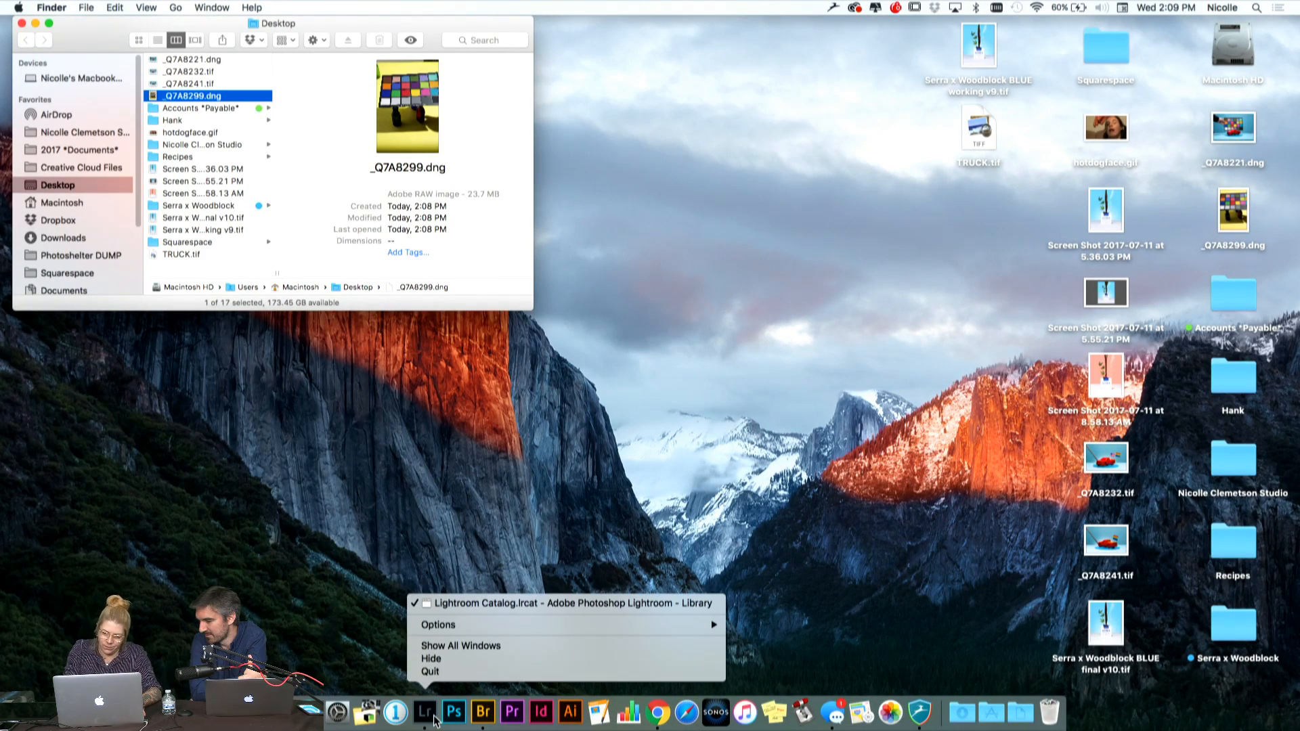
{"action": "left_click", "coordinate": [450, 672]}
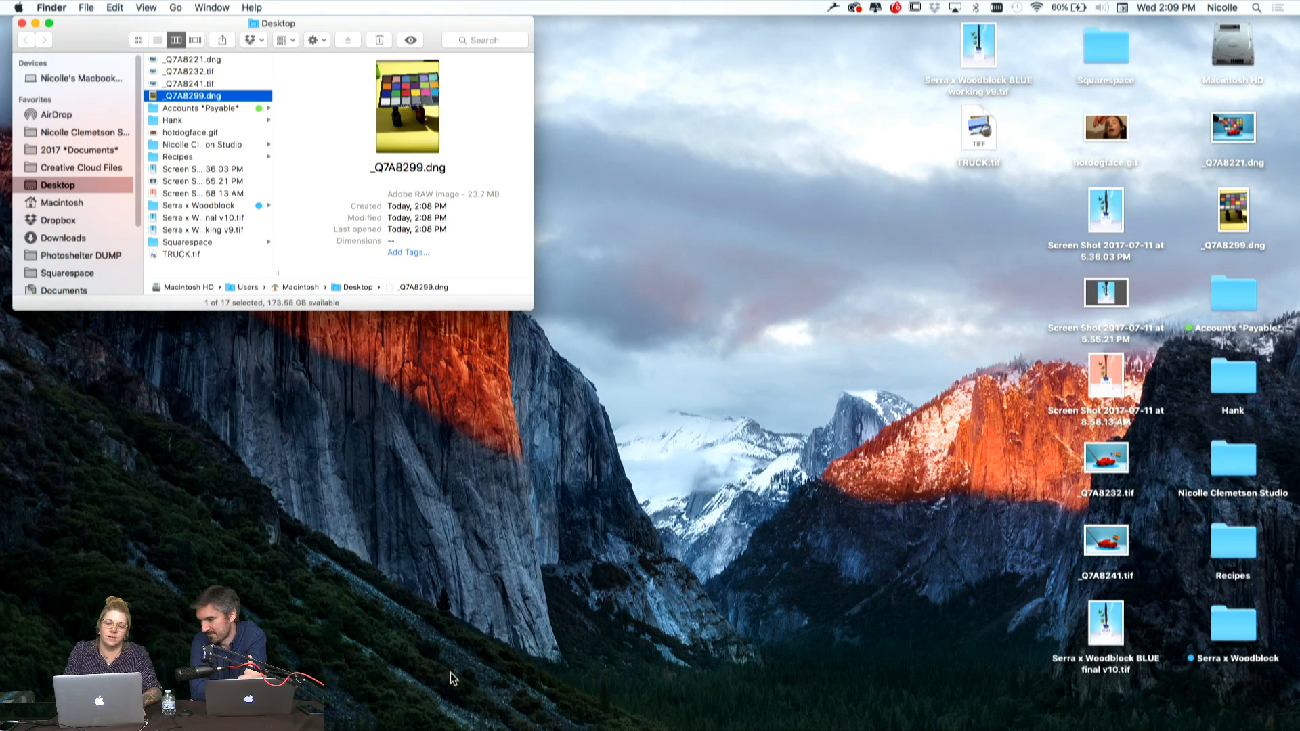
{"action": "mouse_move", "coordinate": [403, 728]}
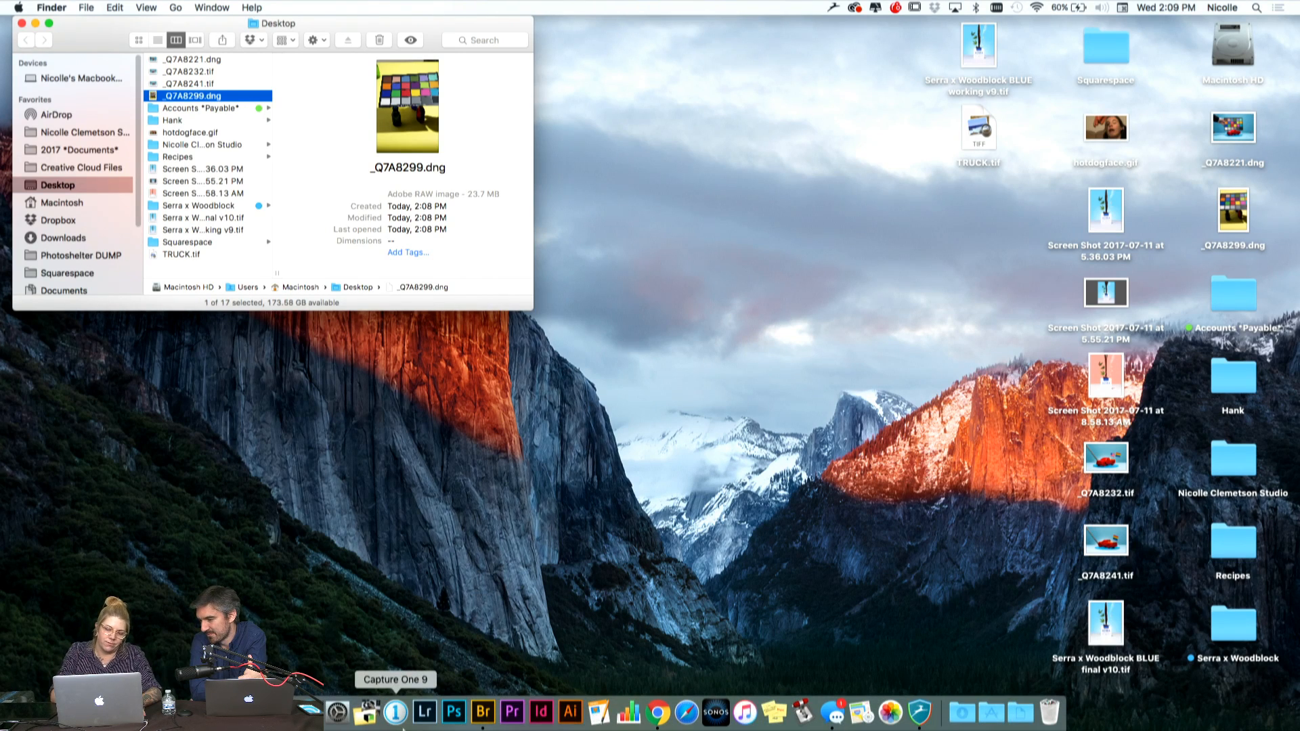
{"action": "left_click", "coordinate": [422, 722]}
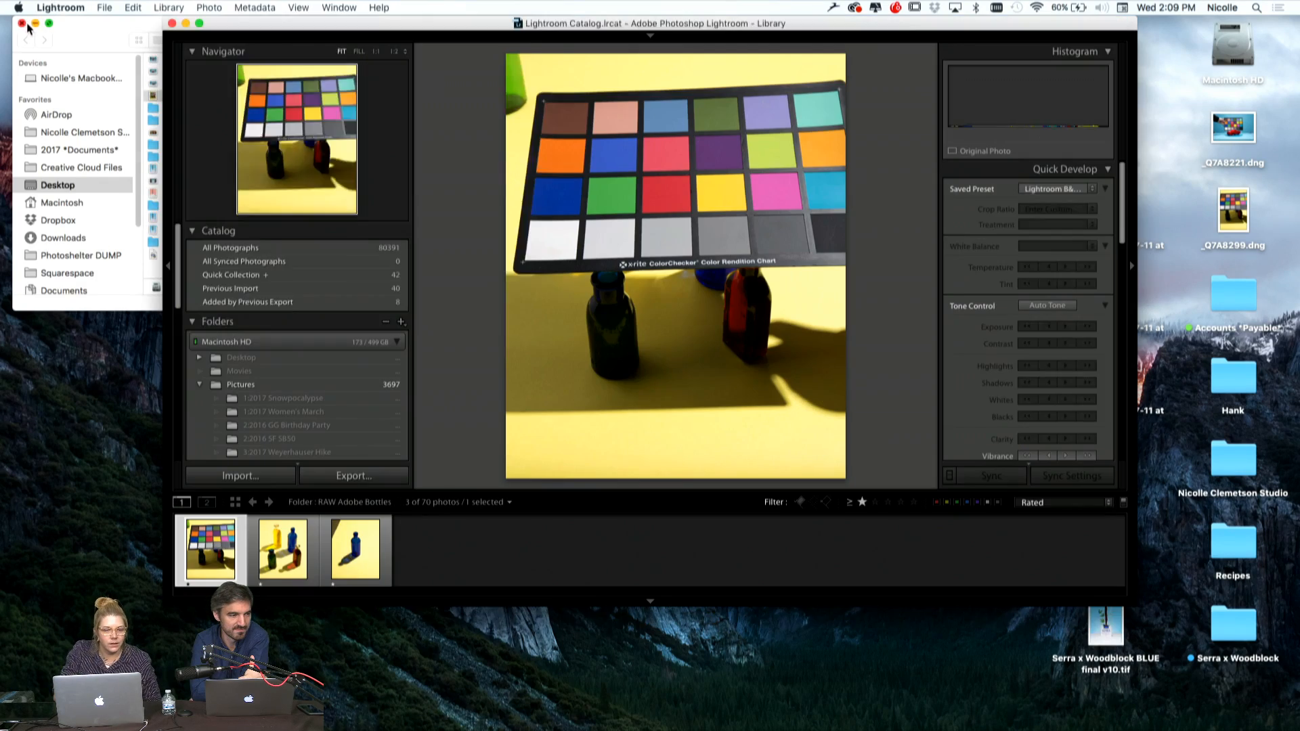
Close the Finder window and expand the Lightroom window to full screen
{"action": "left_click", "coordinate": [22, 26]}
{"action": "left_click", "coordinate": [22, 25]}
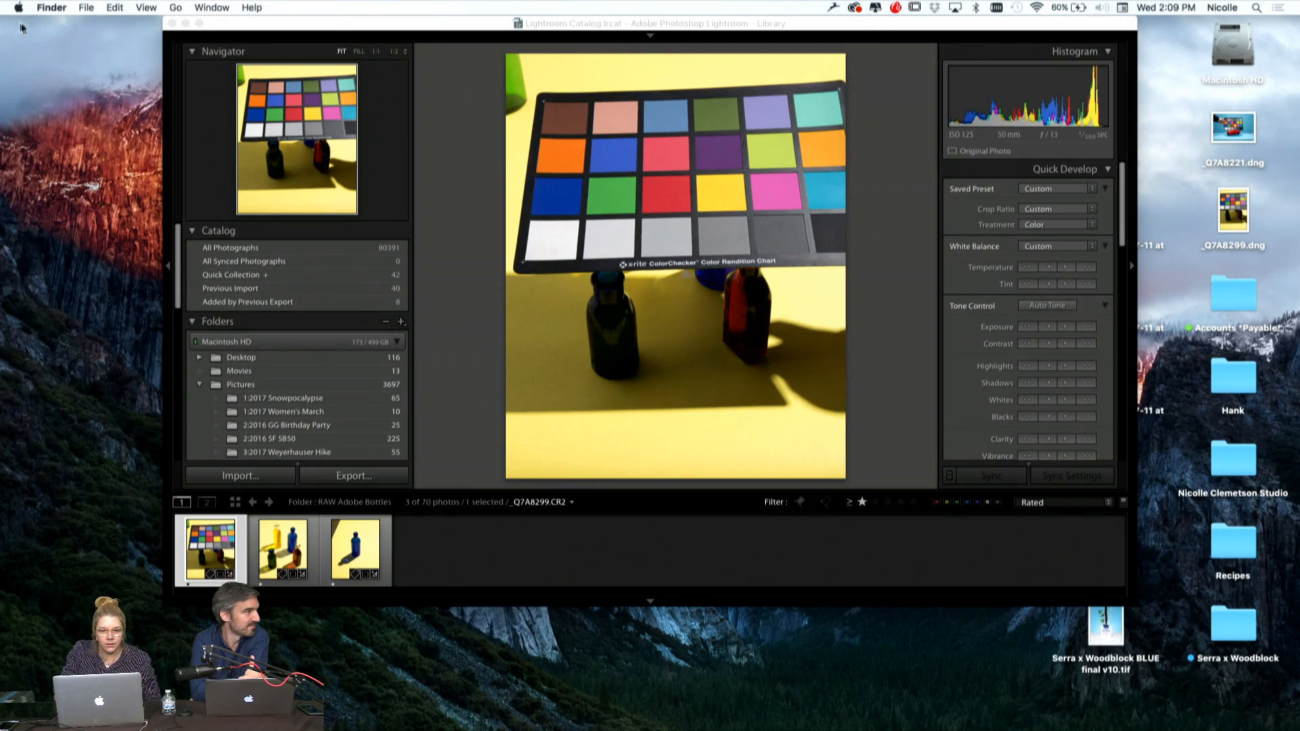
{"action": "left_click", "coordinate": [425, 30]}
{"action": "left_click", "coordinate": [199, 23]}
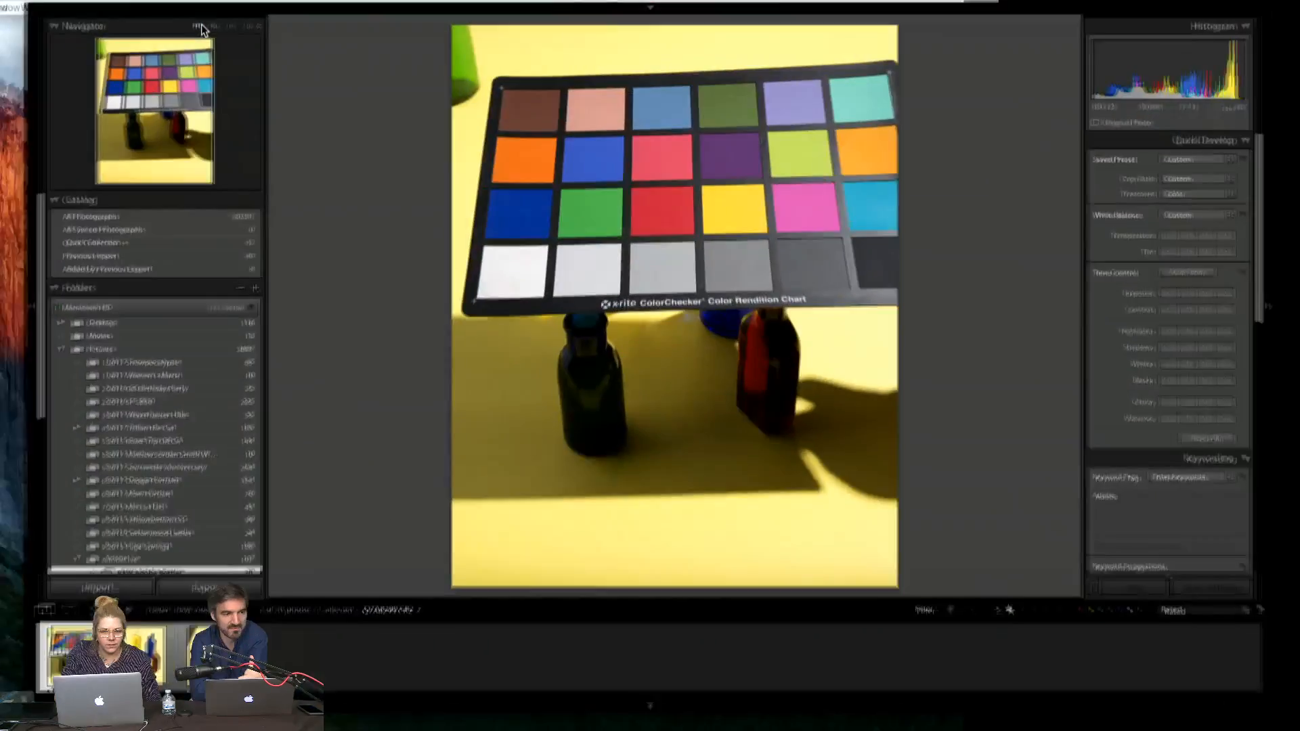
Open the four-bottle photo _Q7A8300.CR2 in the Develop module
{"action": "key", "text": "Right"}
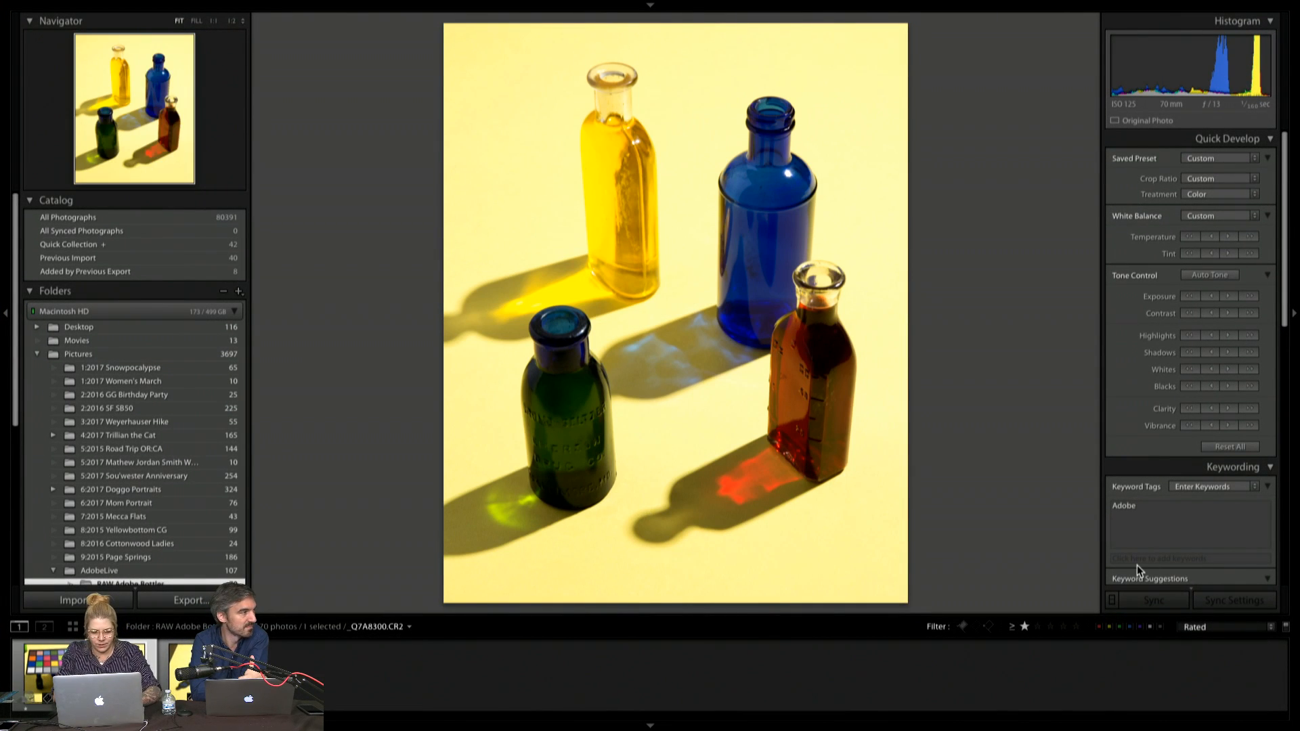
{"action": "key", "text": "d"}
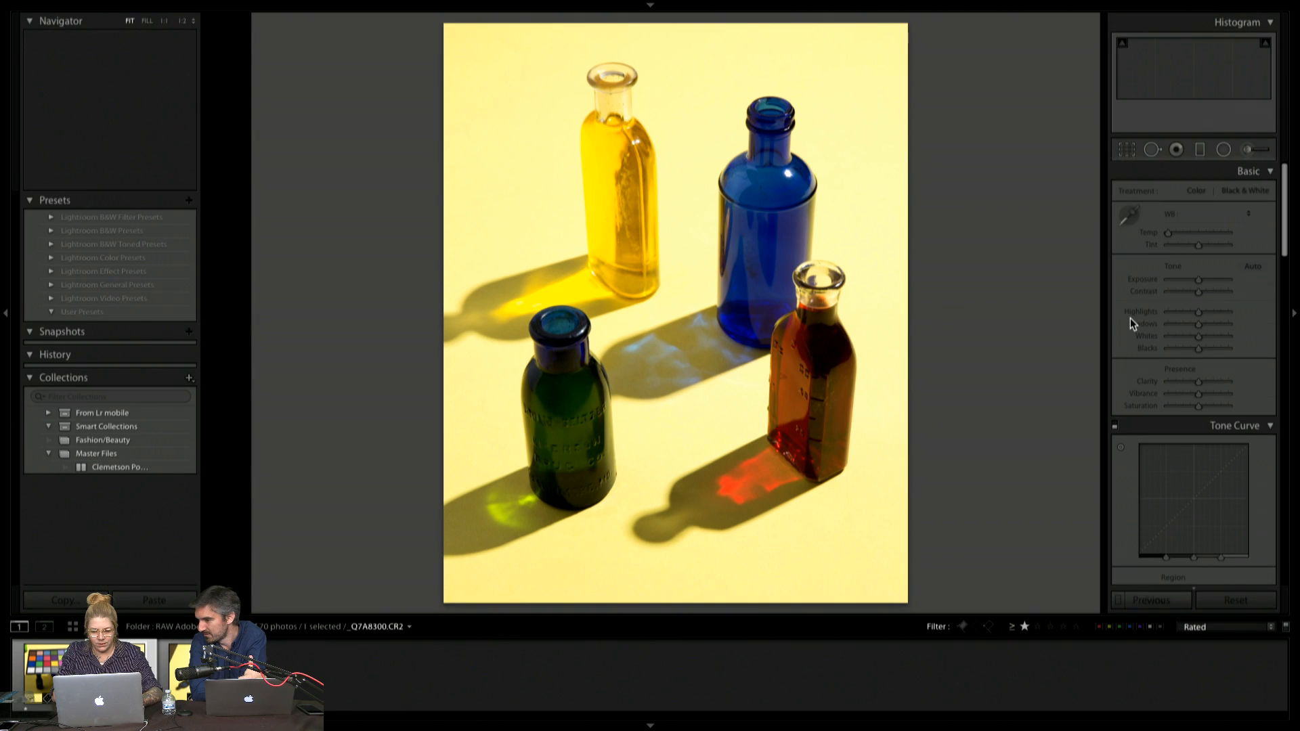
Apply the "bottle shot" camera profile to the four-bottle photo in its Camera Calibration settings
{"action": "scroll", "coordinate": [1158, 436], "scroll_direction": "down", "scroll_amount": 10}
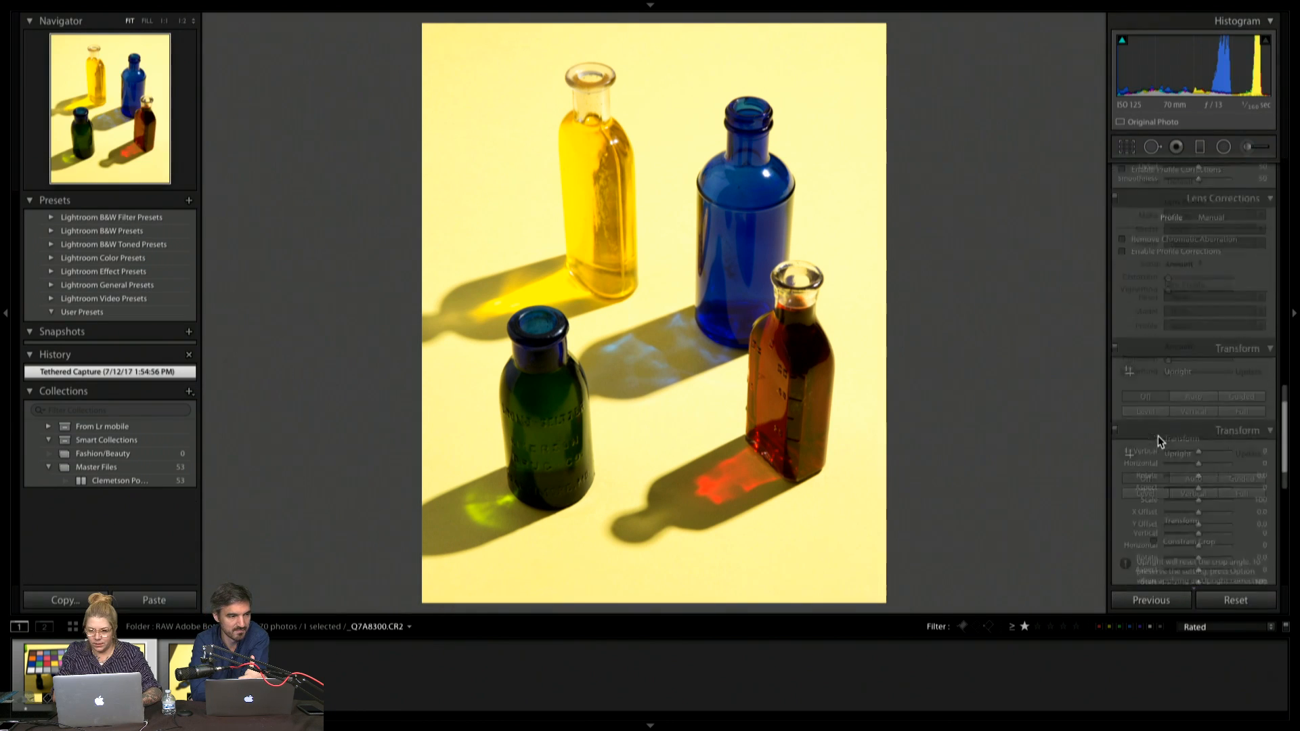
{"action": "scroll", "coordinate": [1158, 436], "scroll_direction": "down", "scroll_amount": 2}
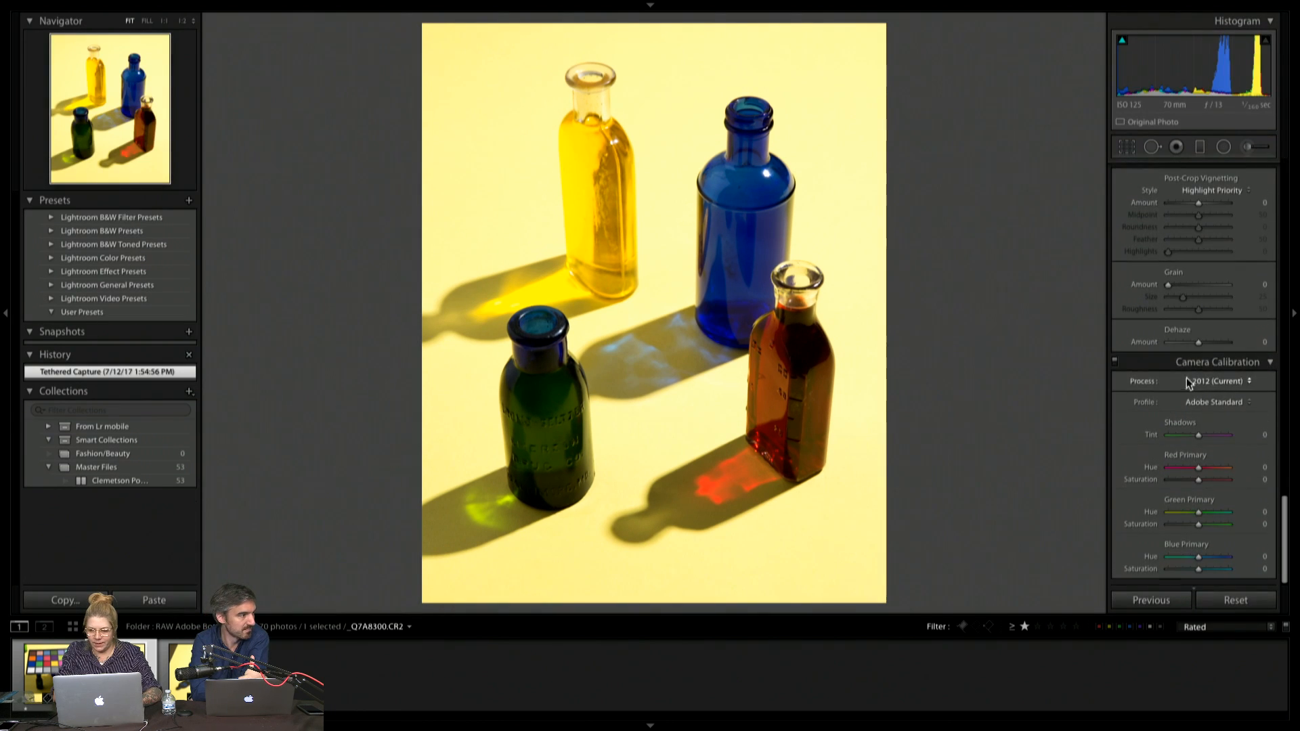
{"action": "left_click", "coordinate": [1237, 404]}
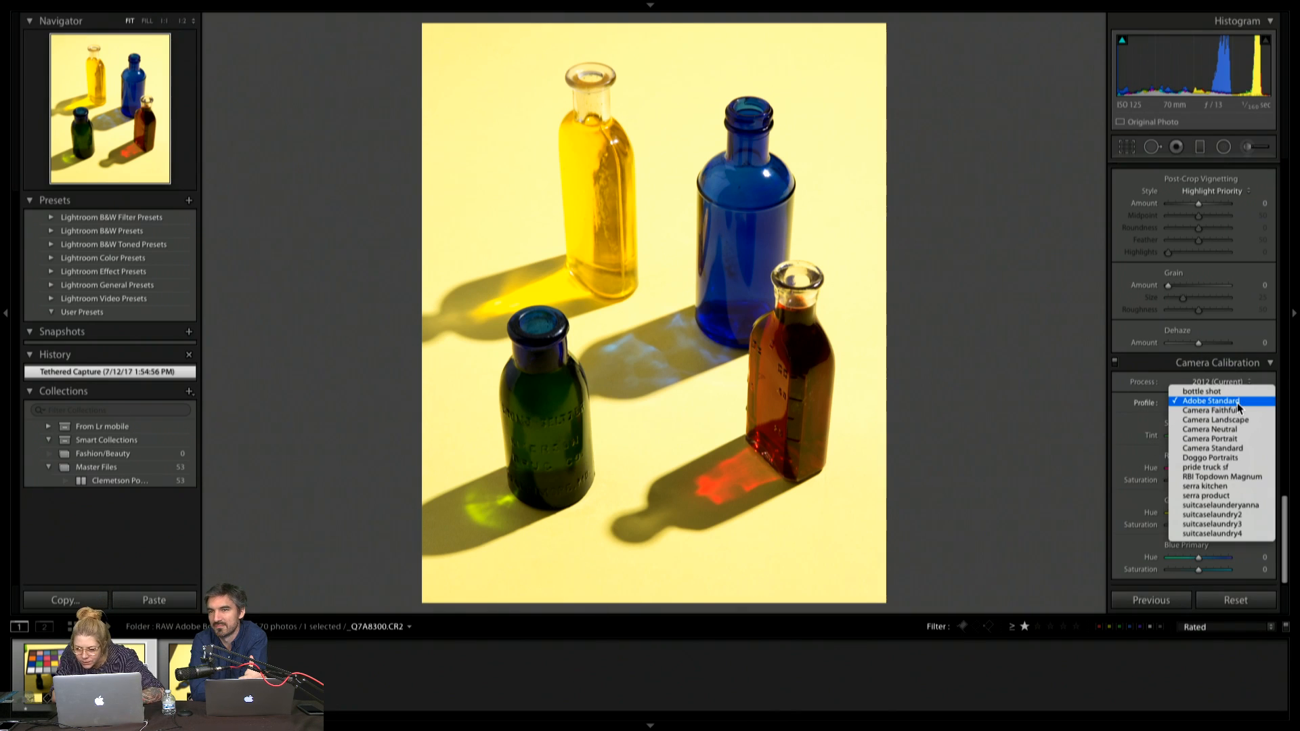
{"action": "left_click", "coordinate": [1219, 392]}
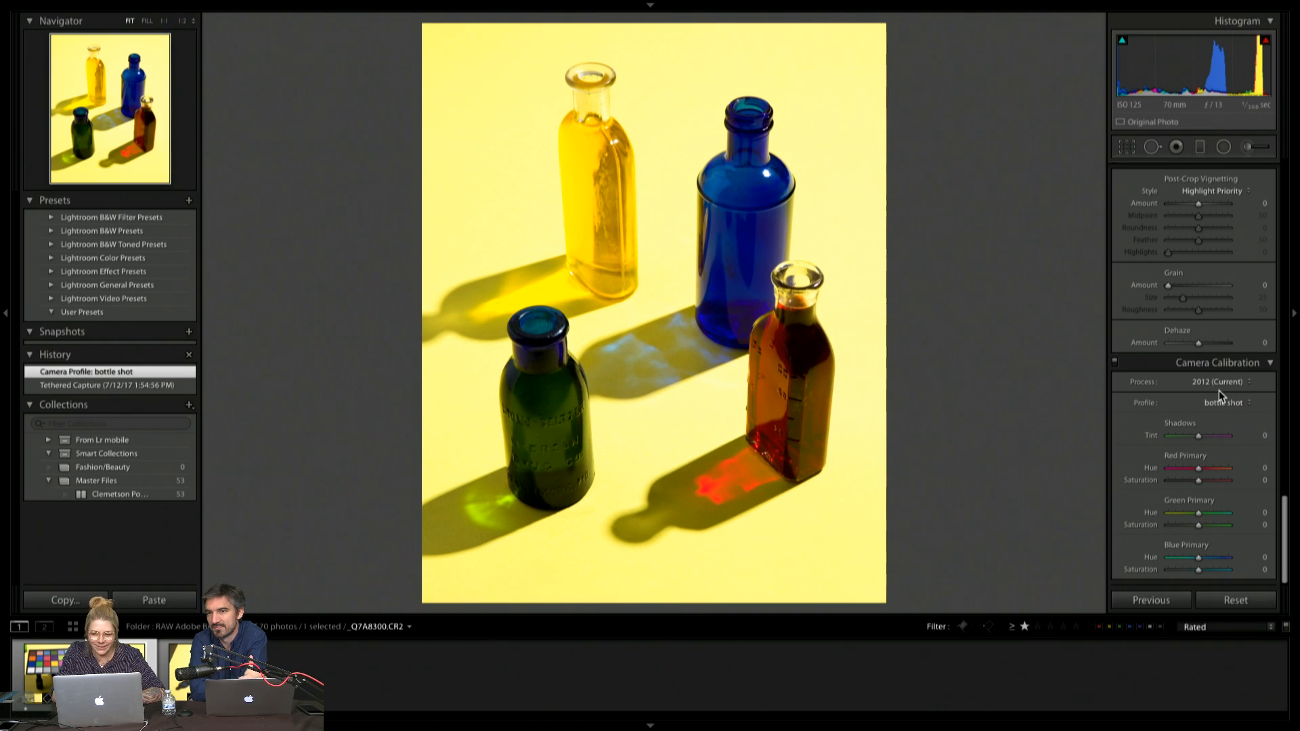
Switch the Camera Calibration adjustments off and on repeatedly to compare the photo with and without them, leaving them enabled
{"action": "left_click", "coordinate": [1114, 363]}
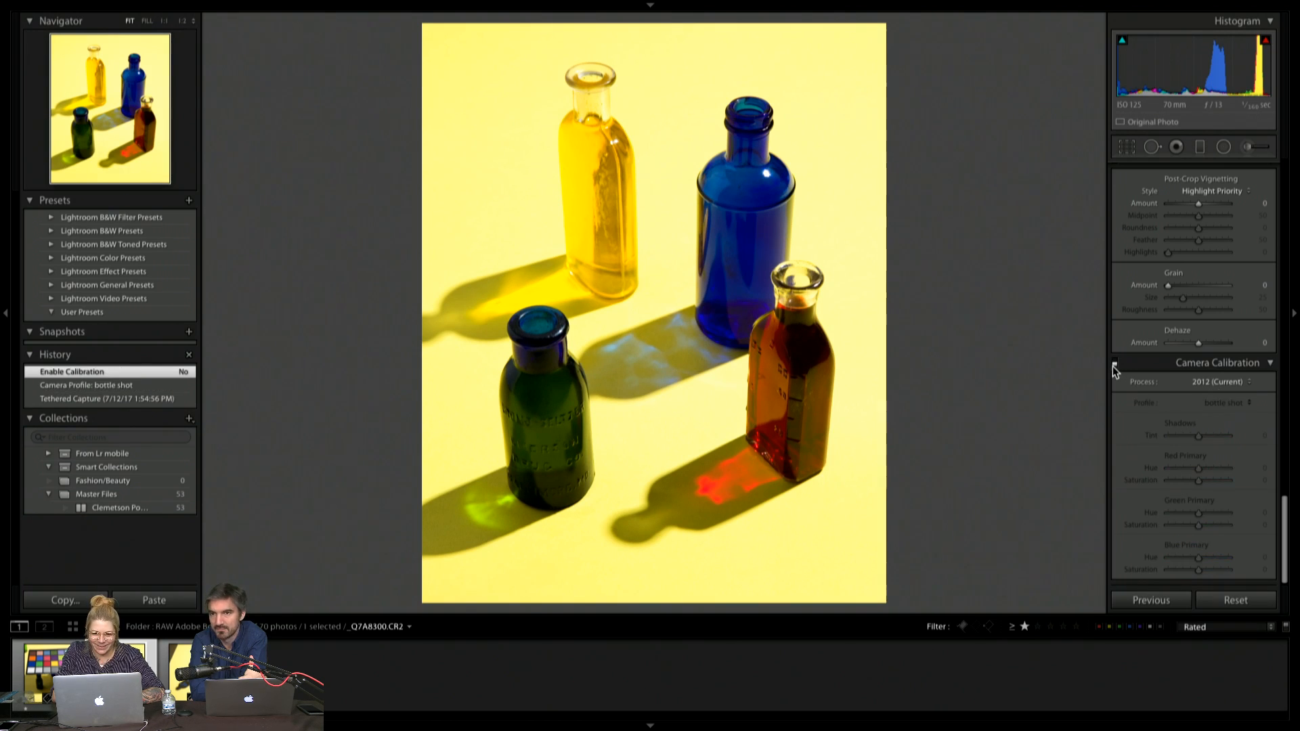
{"action": "left_click", "coordinate": [1114, 365]}
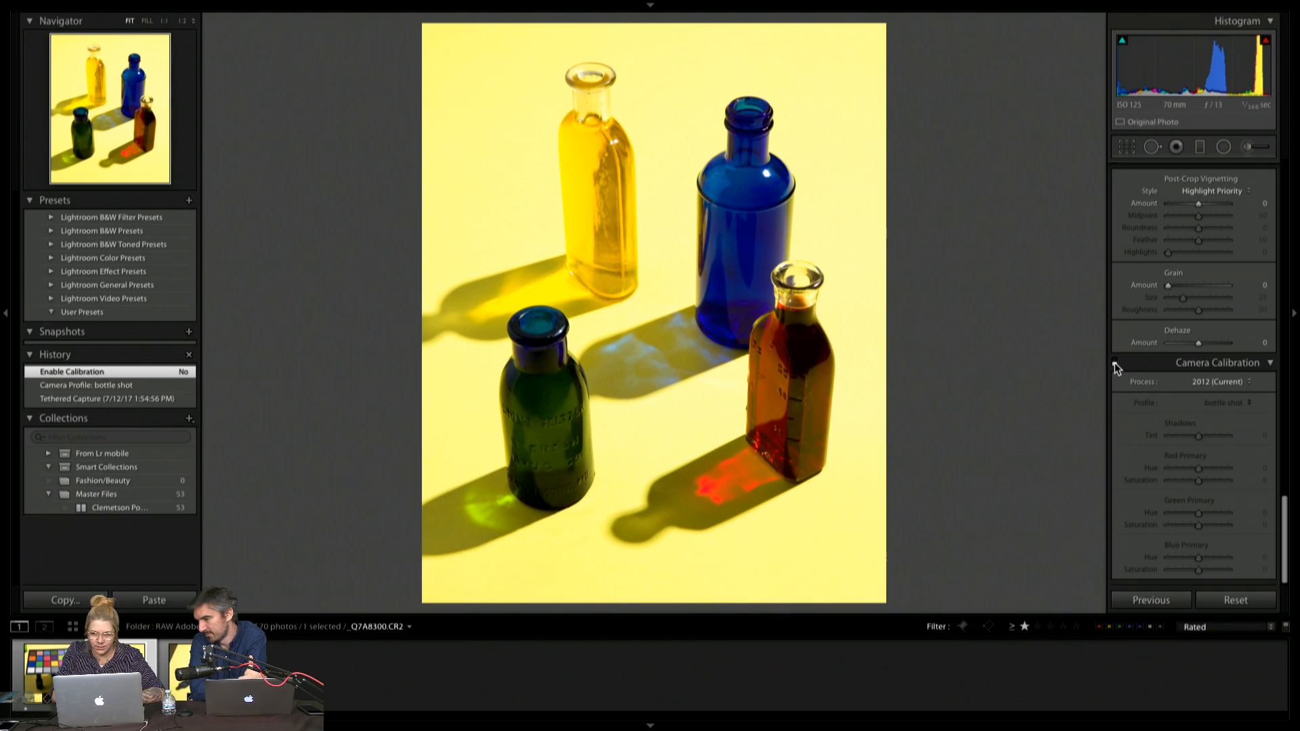
{"action": "left_click", "coordinate": [1115, 364]}
{"action": "left_click", "coordinate": [1116, 364]}
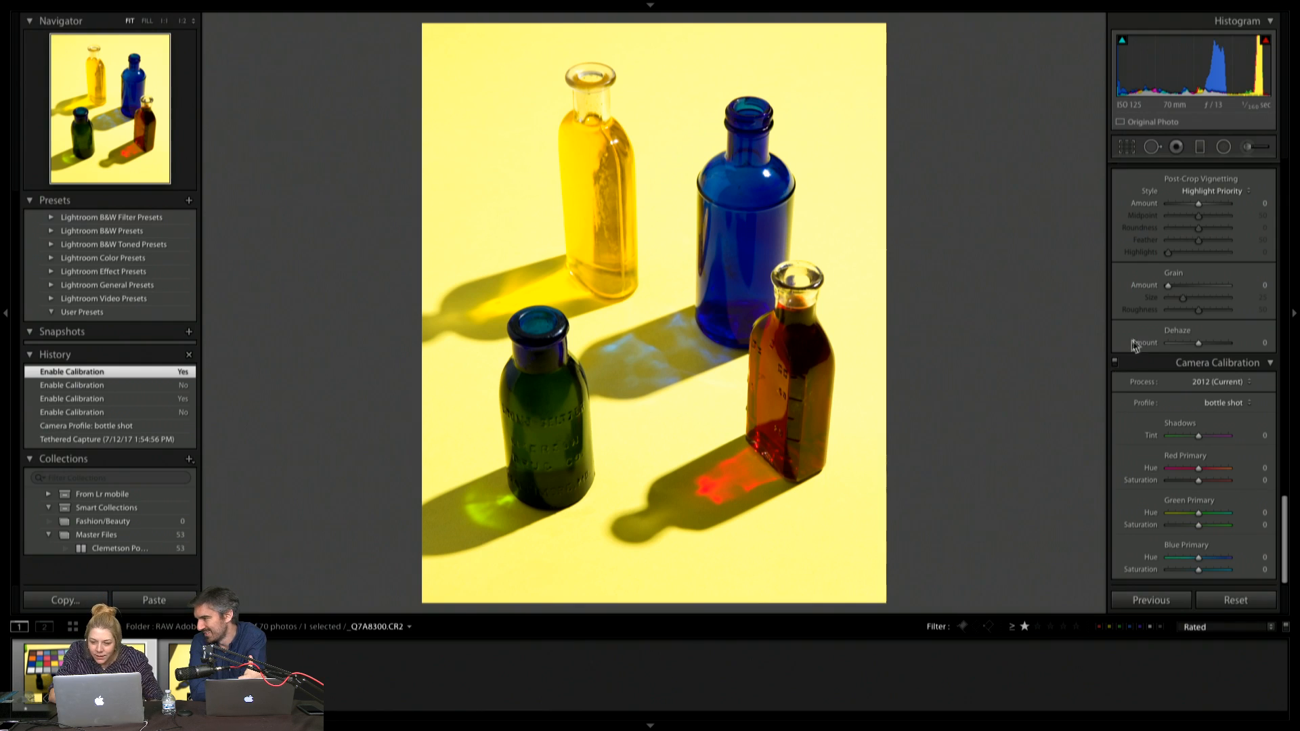
{"action": "left_click", "coordinate": [1115, 364]}
{"action": "left_click", "coordinate": [1115, 364]}
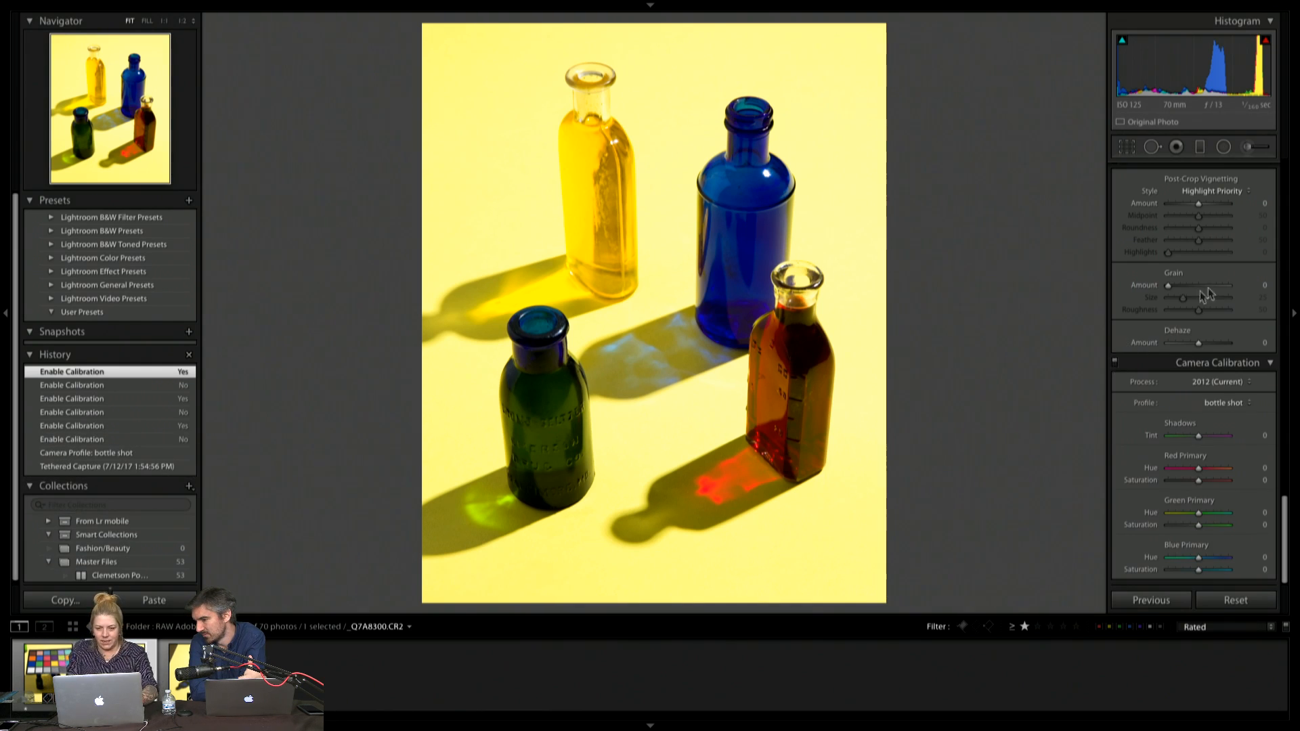
Synchronize White Balance, Process Version and Calibration from _Q7A8300 to the single blue bottle photo _Q7A8308 in the Library grid
{"action": "key", "text": "n"}
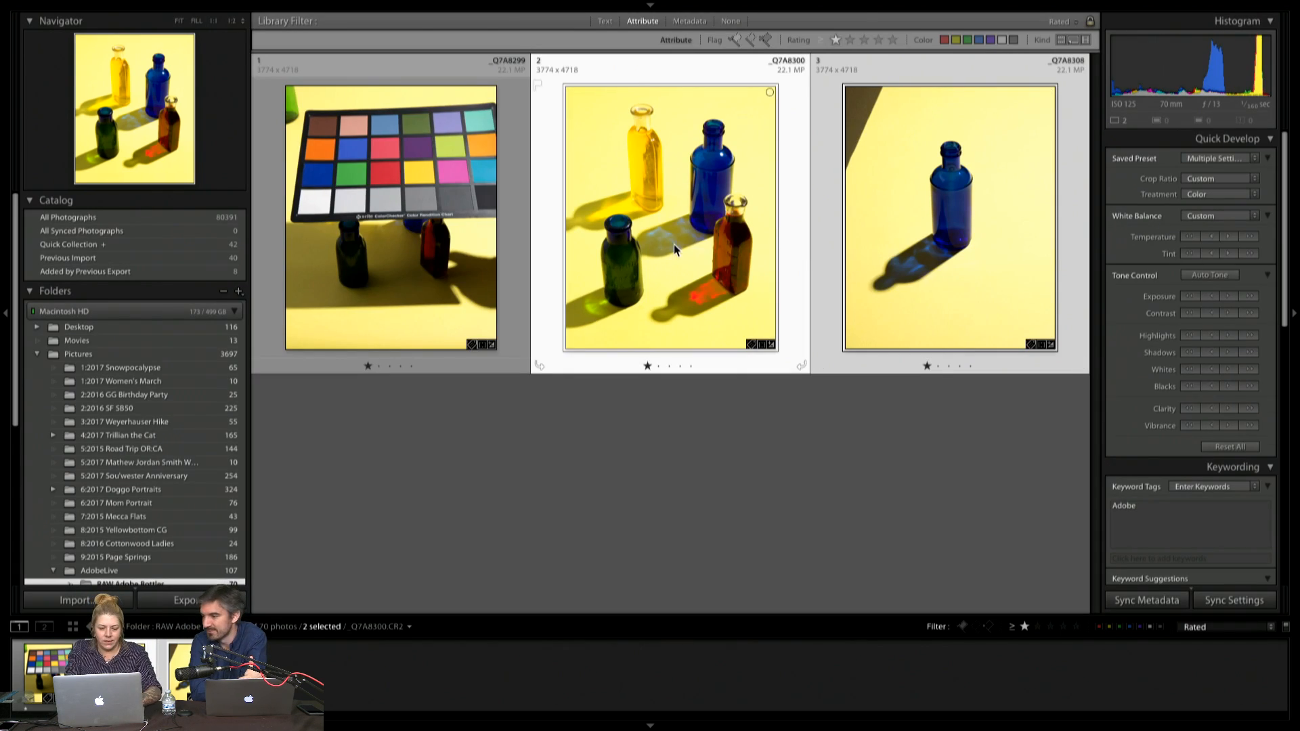
{"action": "key", "text": "super+shift+s"}
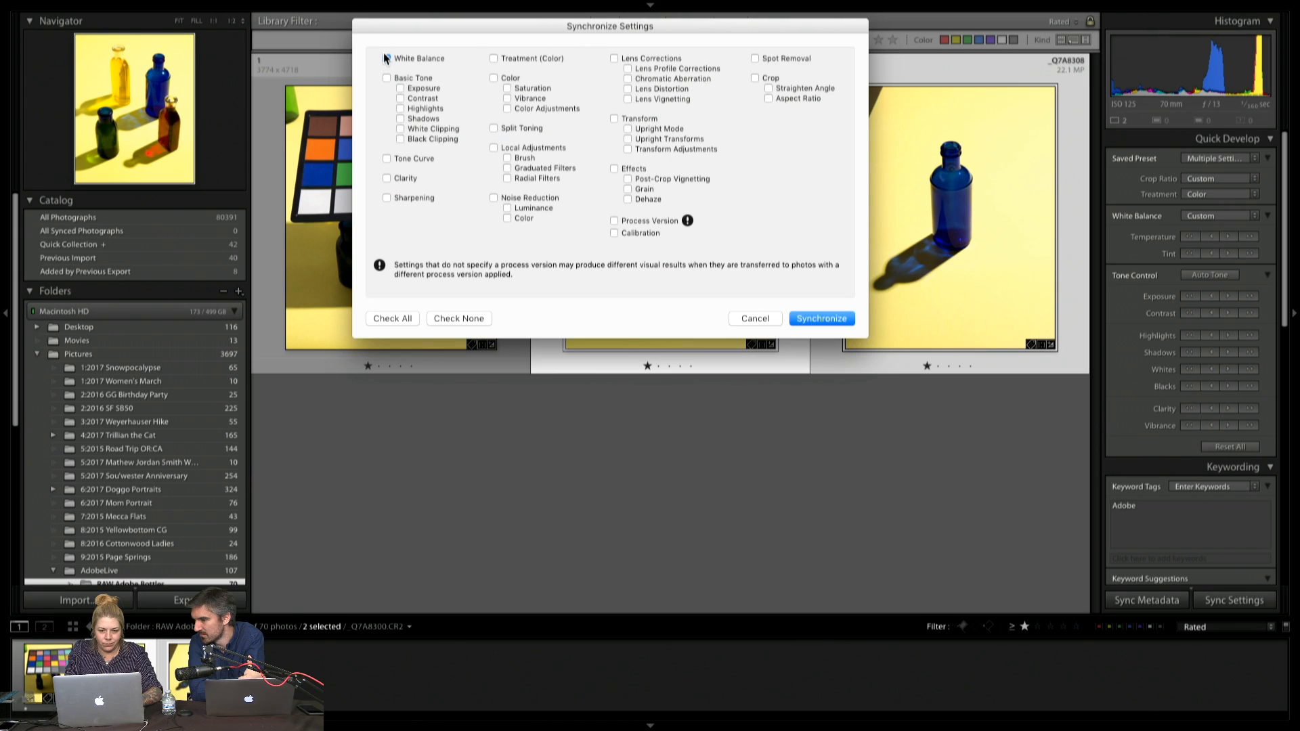
{"action": "left_click", "coordinate": [614, 222]}
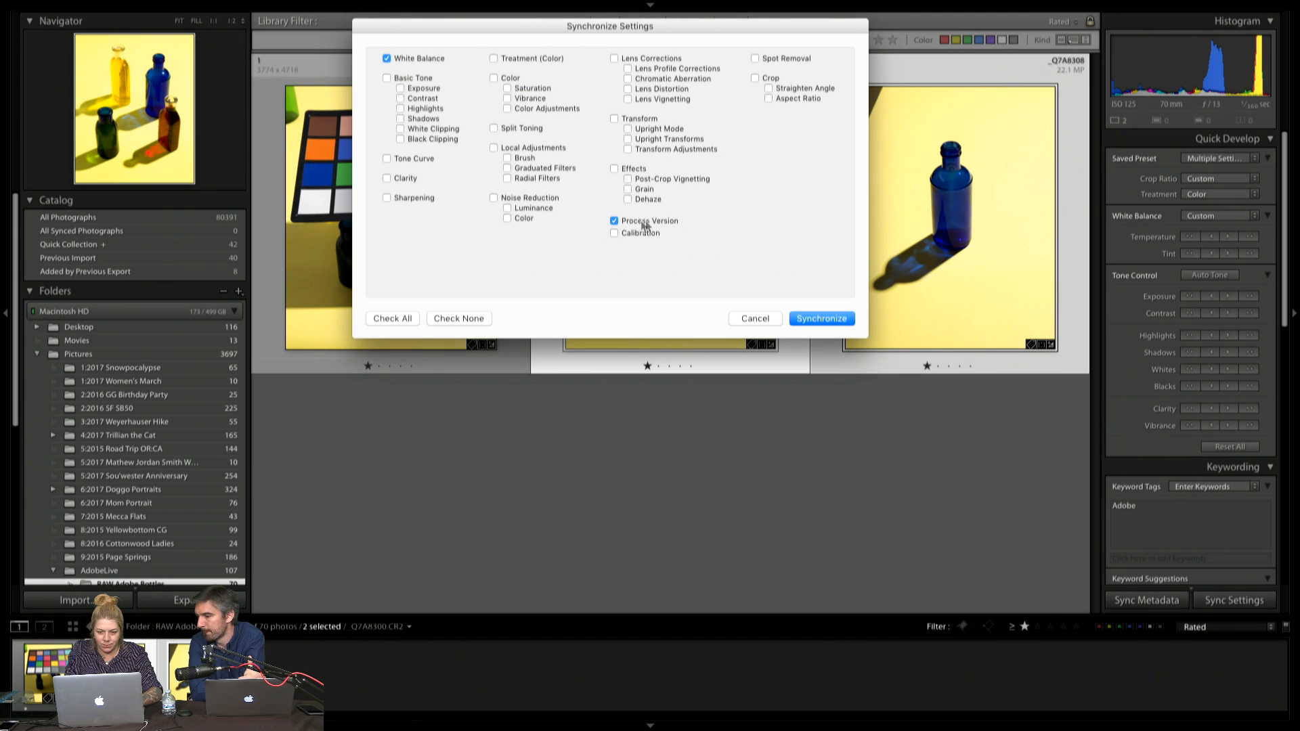
{"action": "left_click", "coordinate": [615, 233]}
{"action": "left_click", "coordinate": [822, 319]}
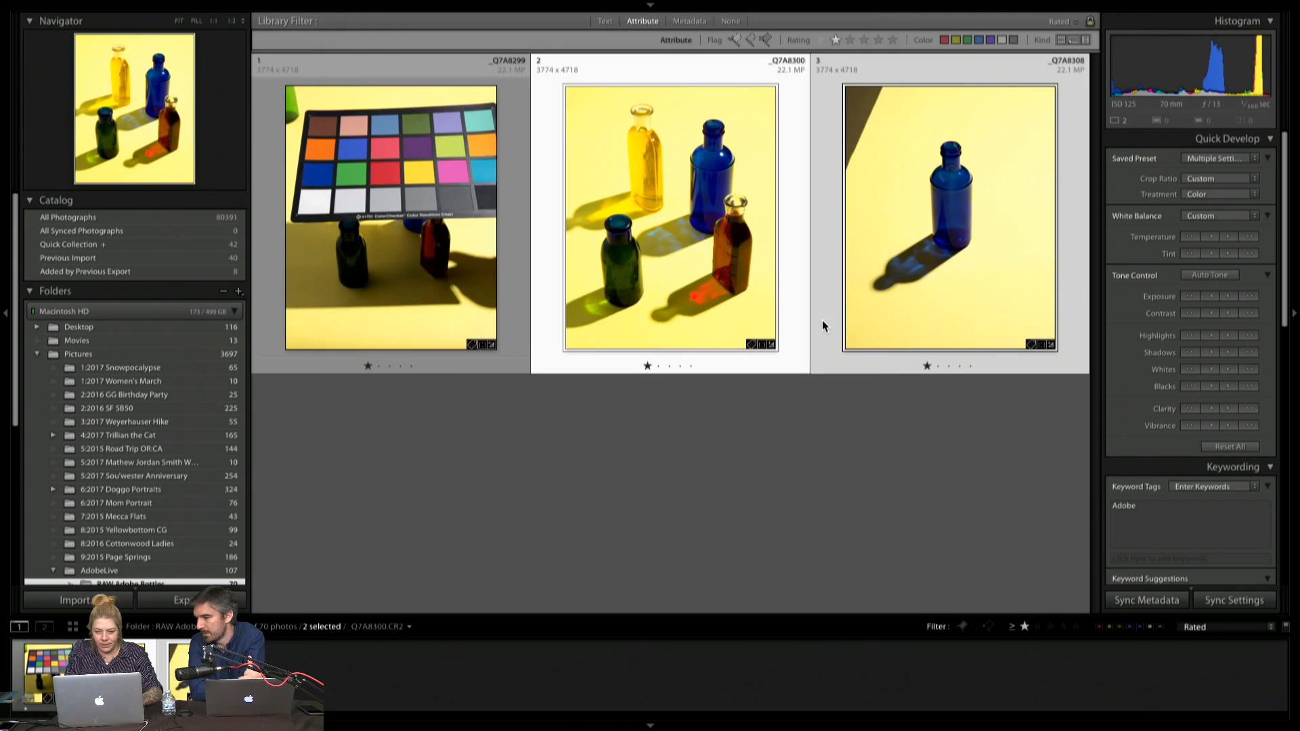
Open the single blue bottle photo in Develop and compare its Tethered Capture and Synchronize Settings history states, ending on the synchronized one
{"action": "double_click", "coordinate": [917, 243]}
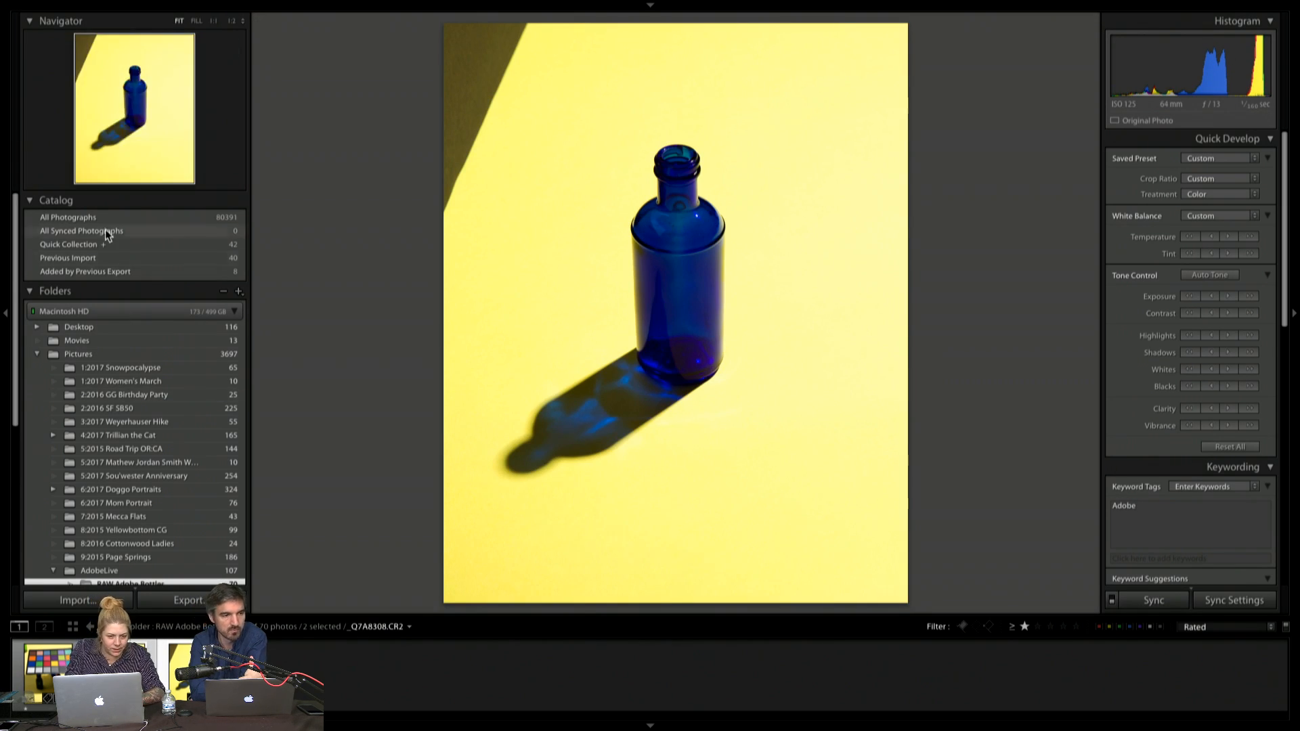
{"action": "scroll", "coordinate": [101, 366], "scroll_direction": "down", "scroll_amount": 5}
{"action": "scroll", "coordinate": [102, 366], "scroll_direction": "down", "scroll_amount": 3}
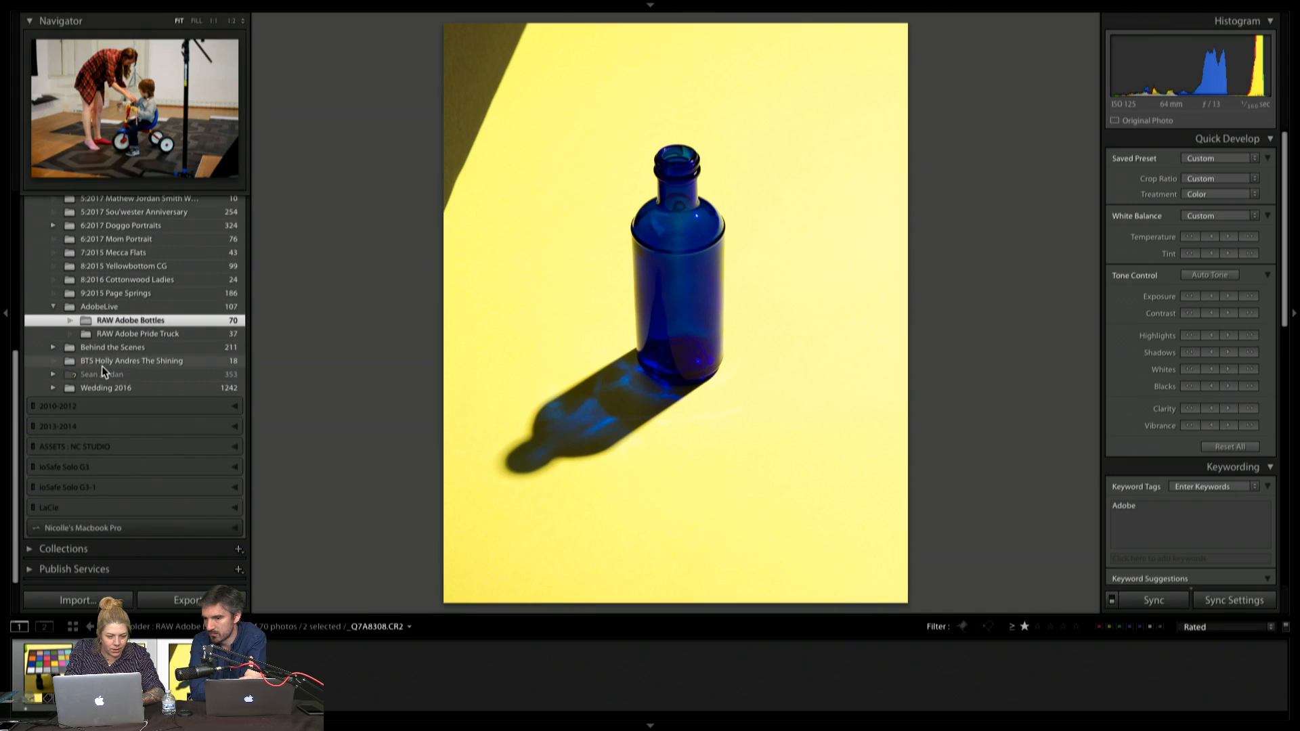
{"action": "key", "text": "d"}
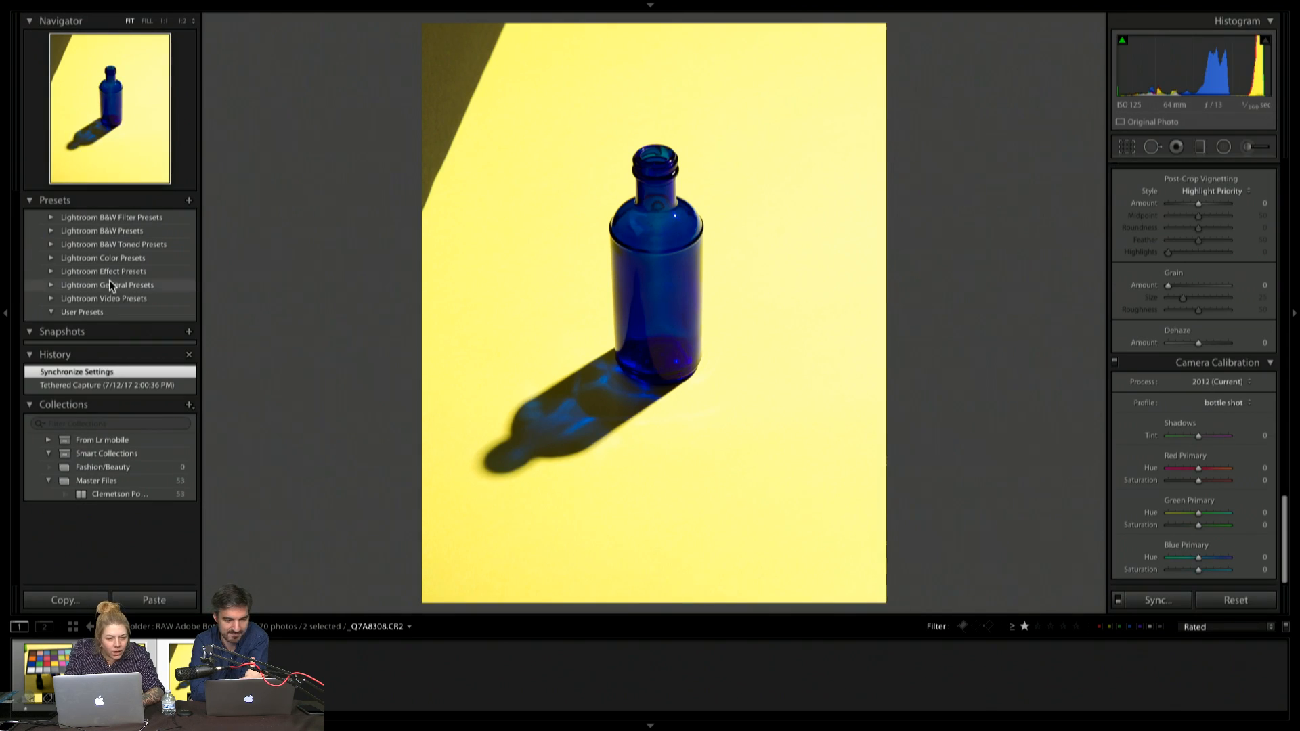
{"action": "left_click", "coordinate": [96, 384]}
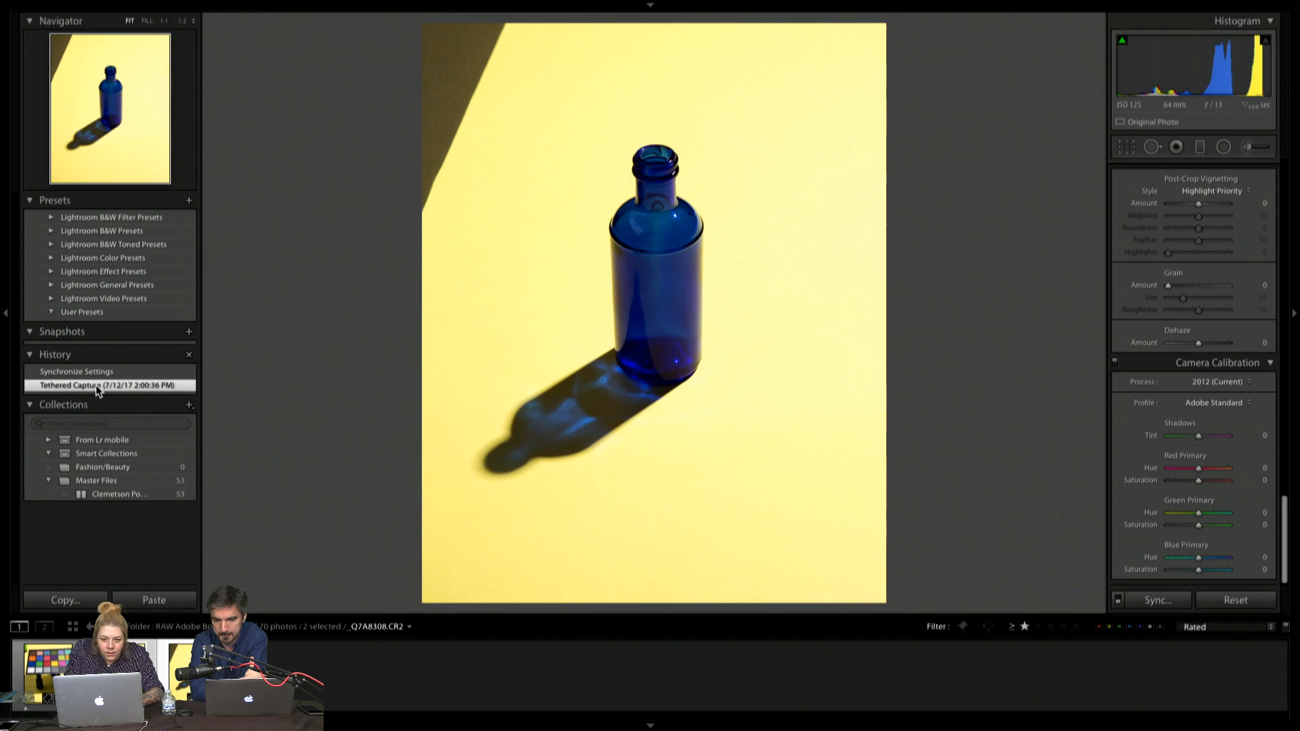
{"action": "left_click", "coordinate": [99, 372]}
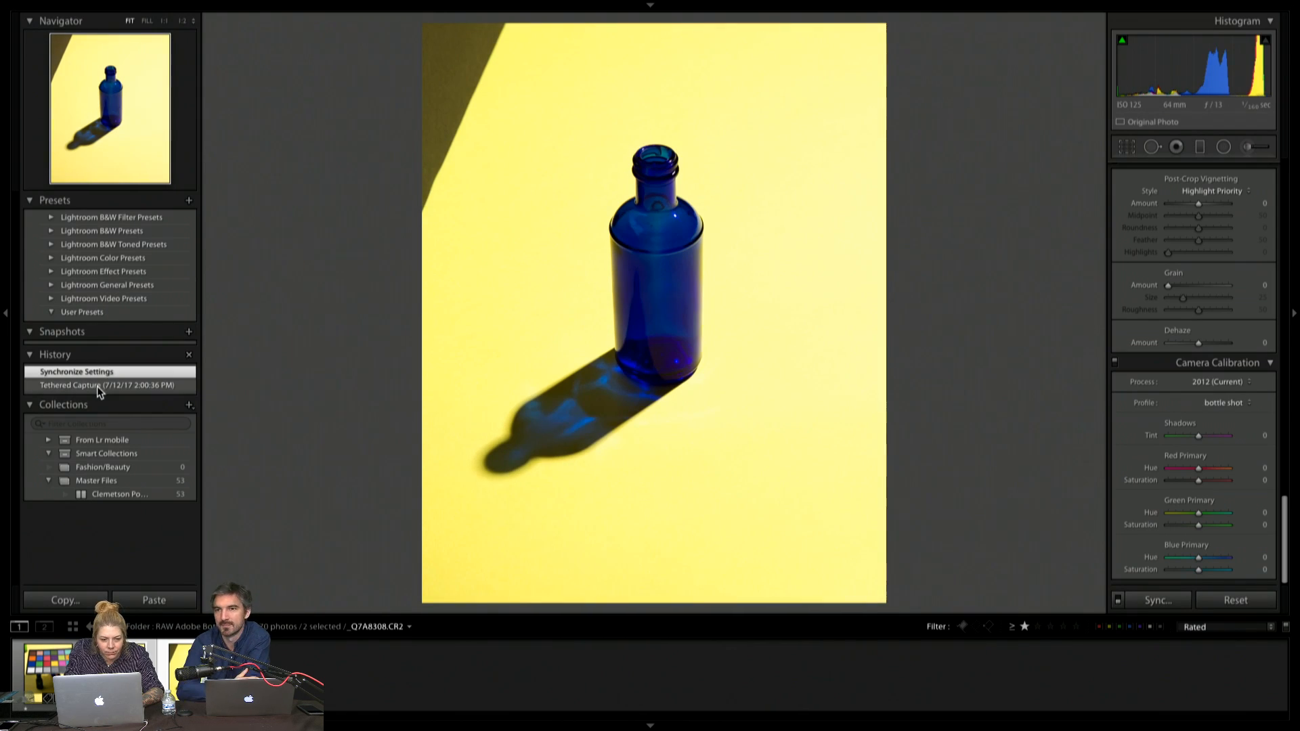
{"action": "left_click", "coordinate": [98, 391]}
{"action": "left_click", "coordinate": [99, 373]}
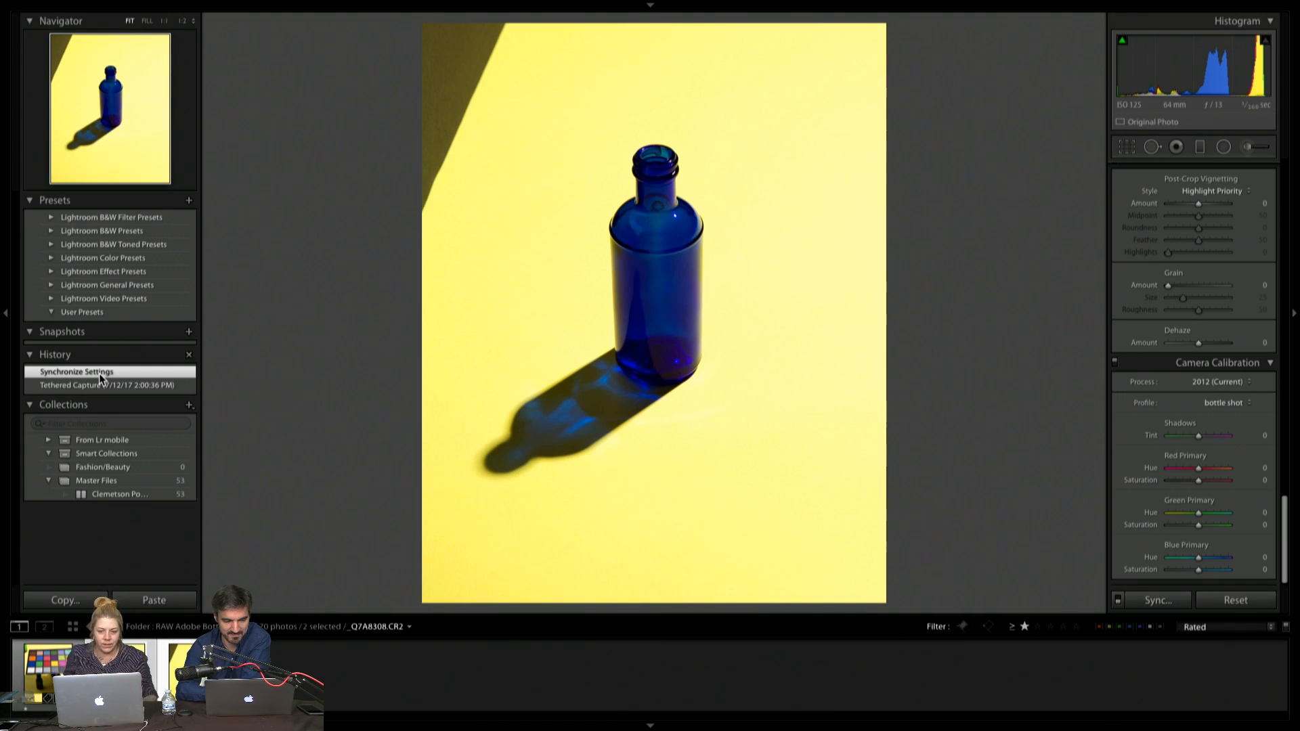
Reopen the four-bottle photo, check its crop, and apply the Auto Upright perspective correction
{"action": "left_click", "coordinate": [291, 671]}
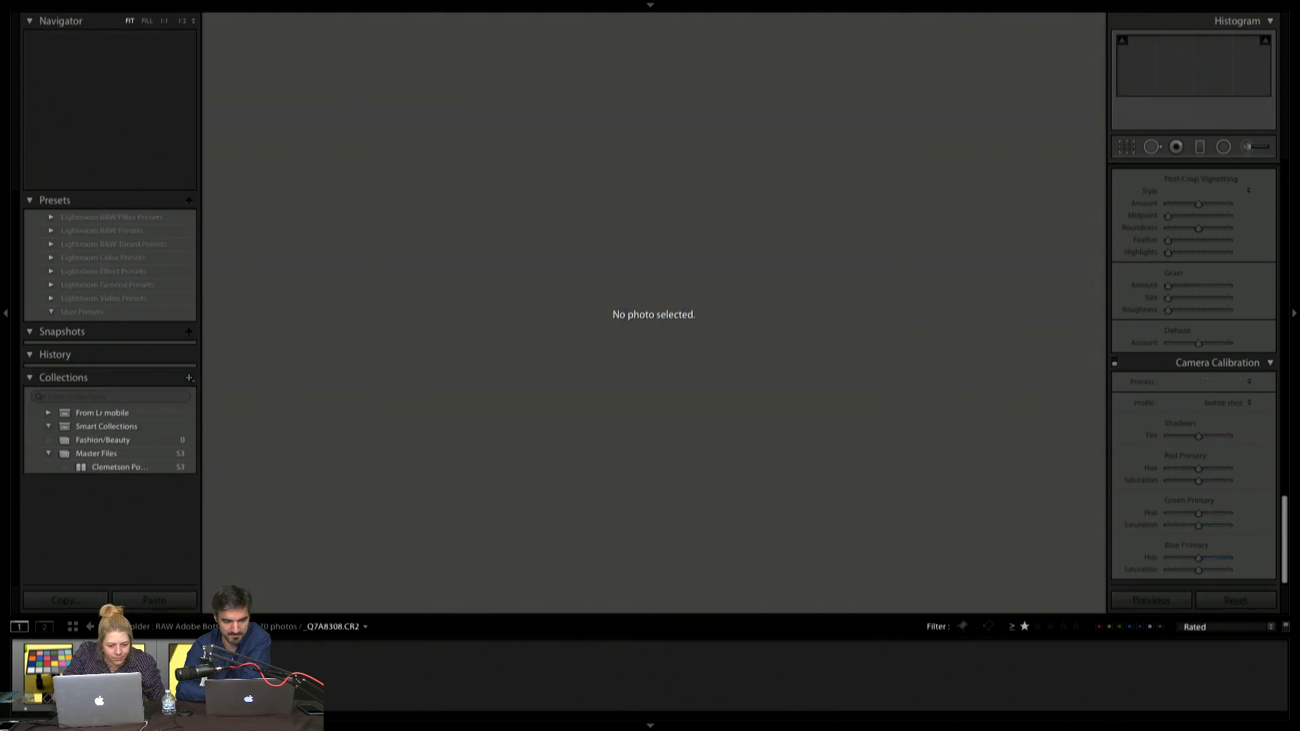
{"action": "left_click", "coordinate": [129, 667]}
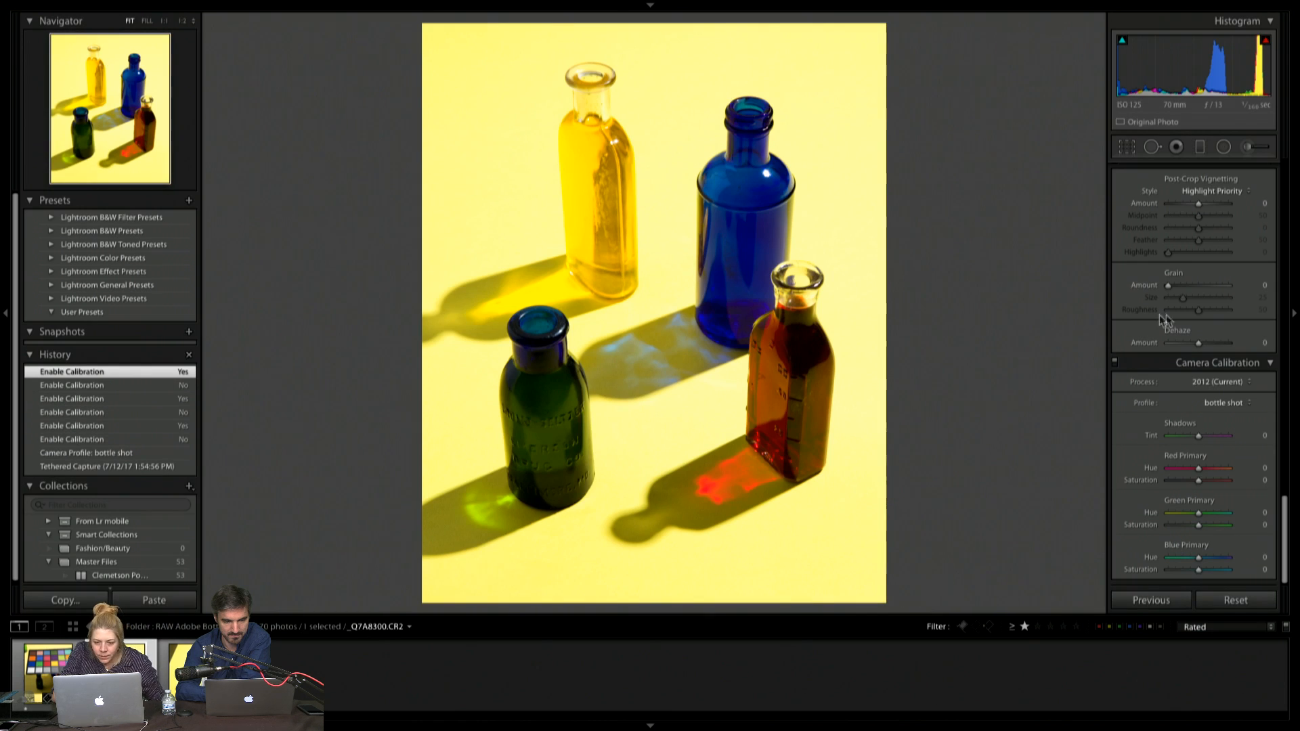
{"action": "key", "text": "r"}
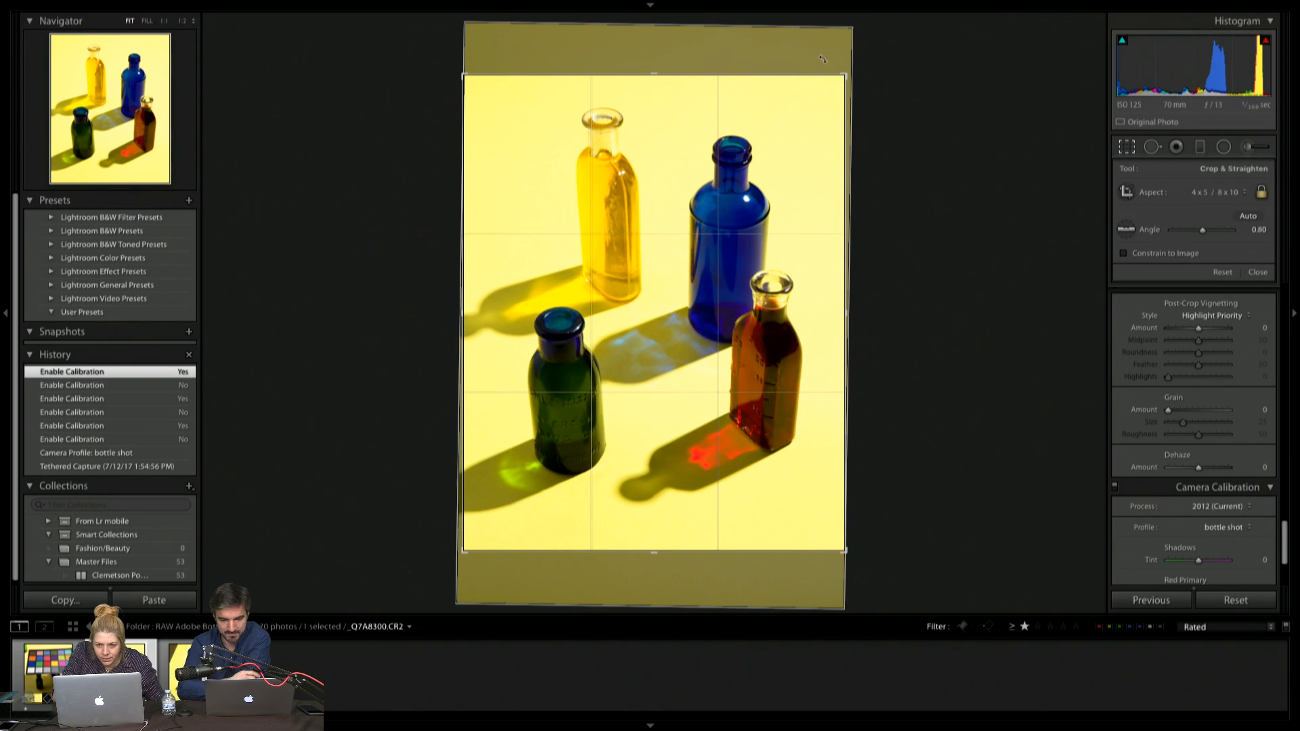
{"action": "key", "text": "r"}
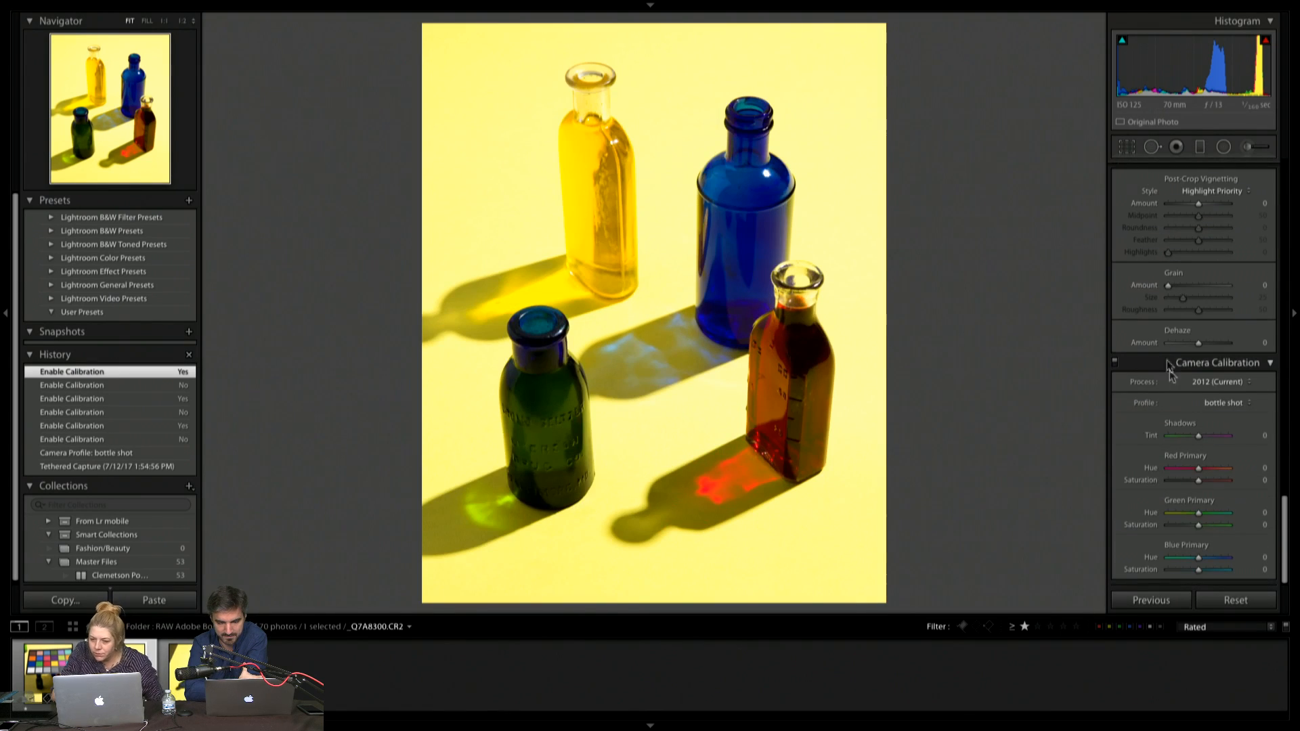
{"action": "scroll", "coordinate": [1169, 389], "scroll_direction": "up", "scroll_amount": 5}
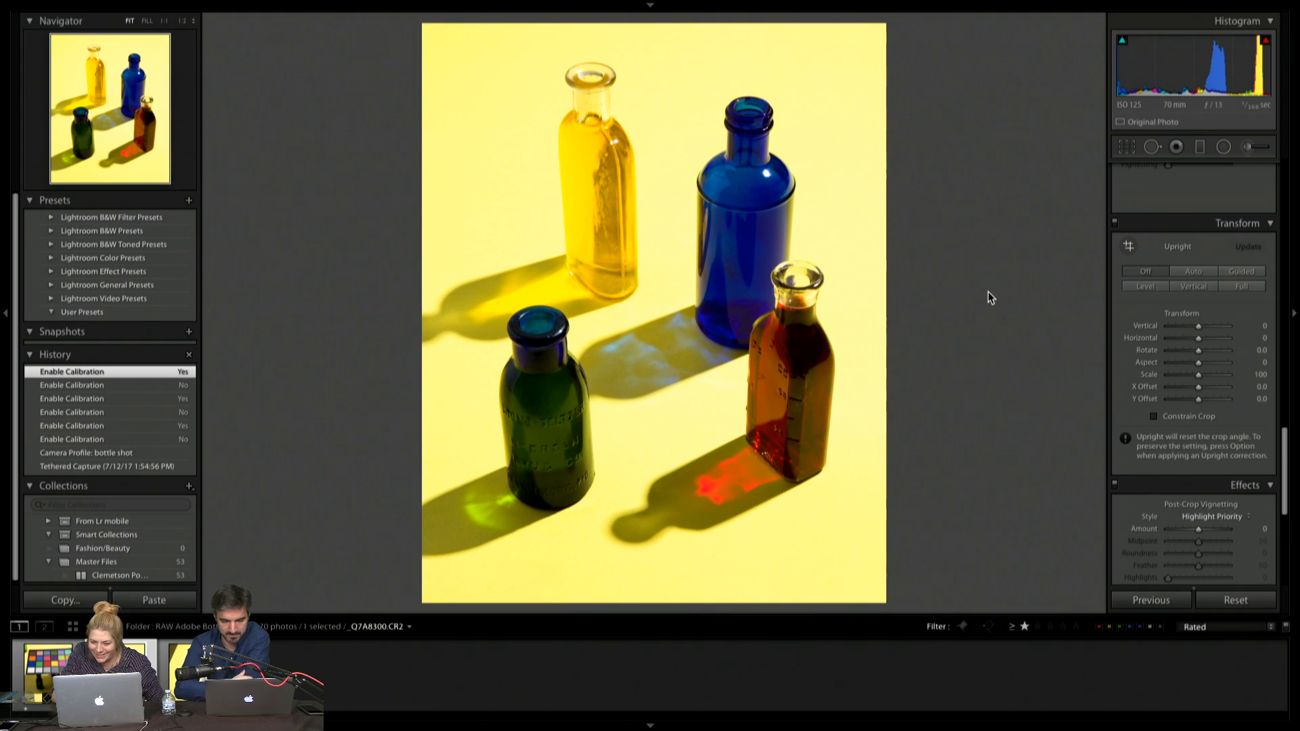
{"action": "left_click", "coordinate": [1194, 272]}
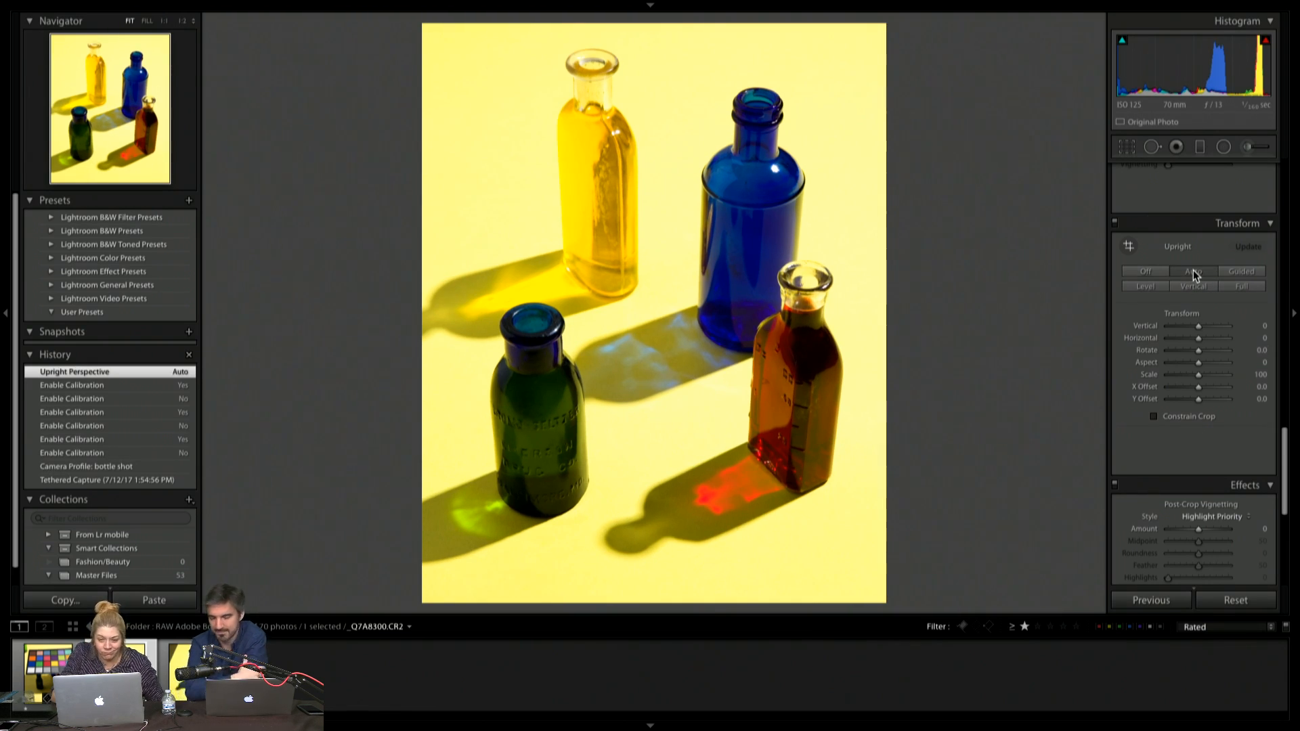
Switch the Transform adjustments off and on to compare the perspective correction, leaving them enabled
{"action": "left_click", "coordinate": [1116, 224]}
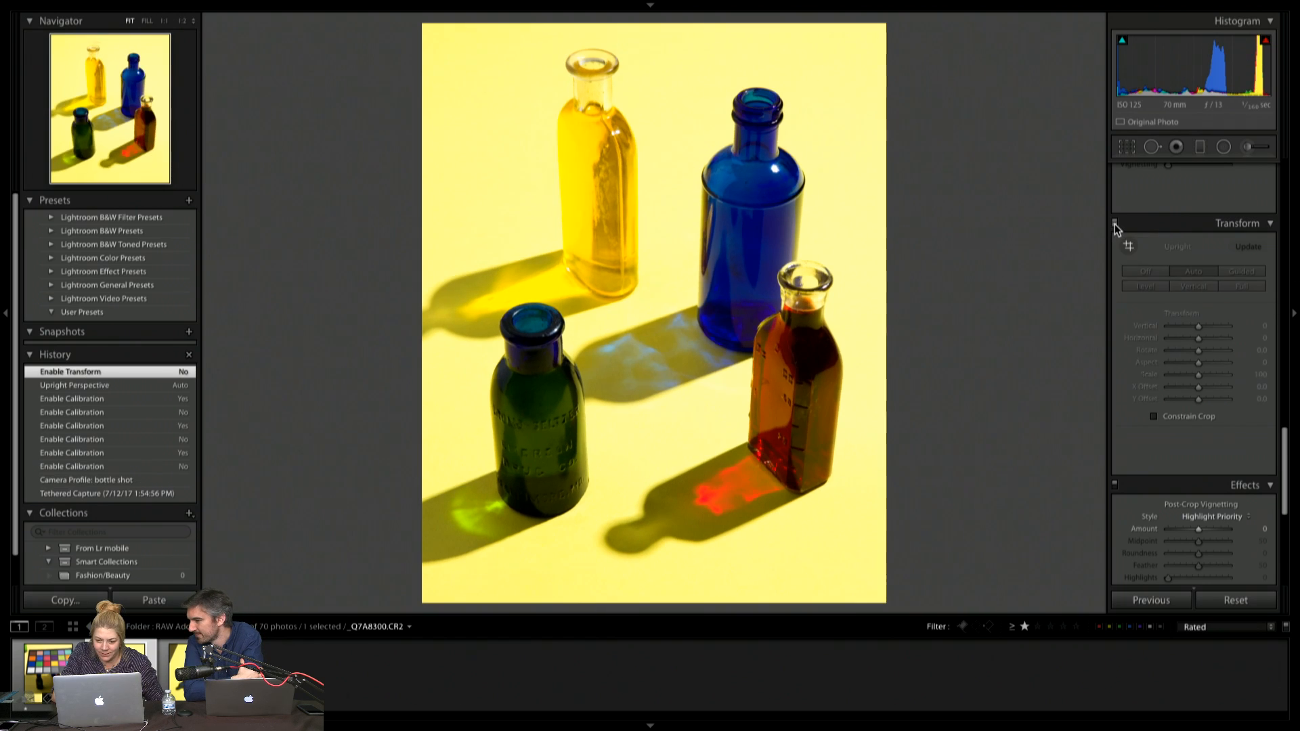
{"action": "left_click", "coordinate": [1116, 225]}
{"action": "left_click", "coordinate": [1115, 224]}
{"action": "left_click", "coordinate": [1115, 224]}
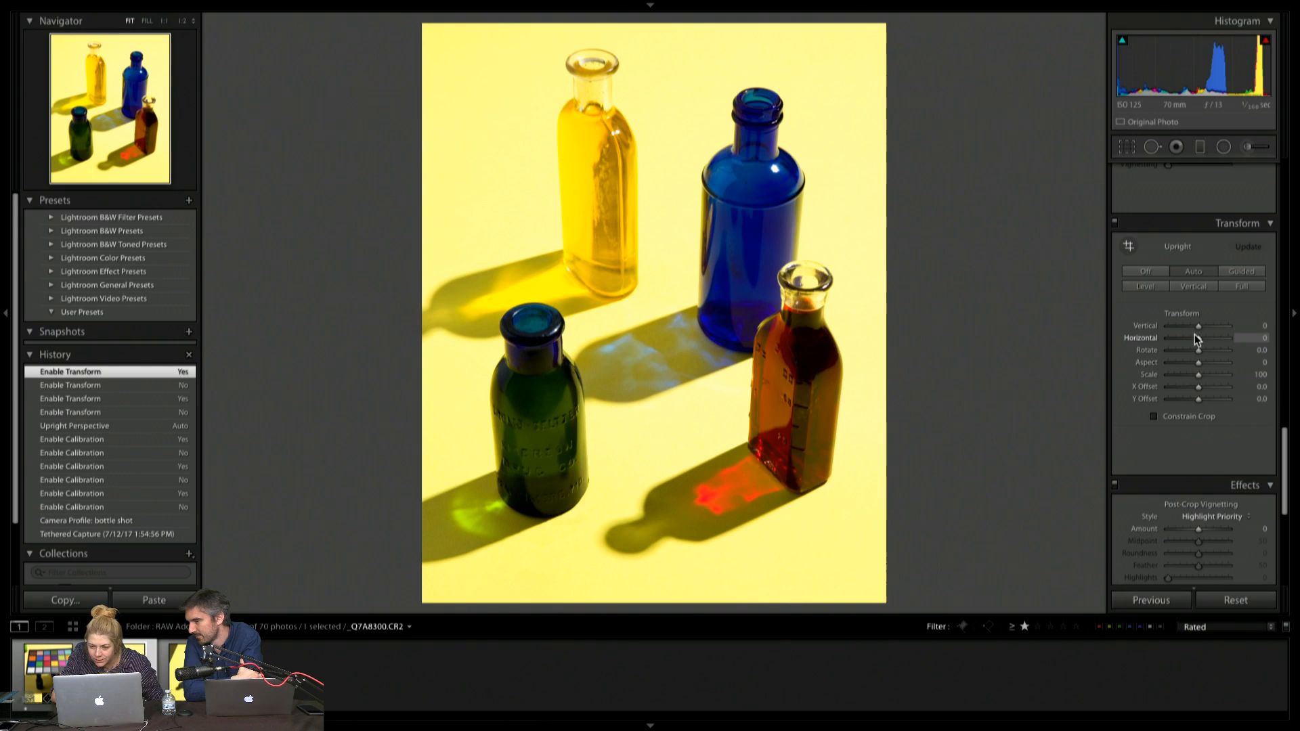
Set the Transform Vertical value to +22 and Rotate to -0.9, with Constrain Crop enabled
{"action": "left_click_drag", "start_coordinate": [1196, 327], "coordinate": [1205, 328]}
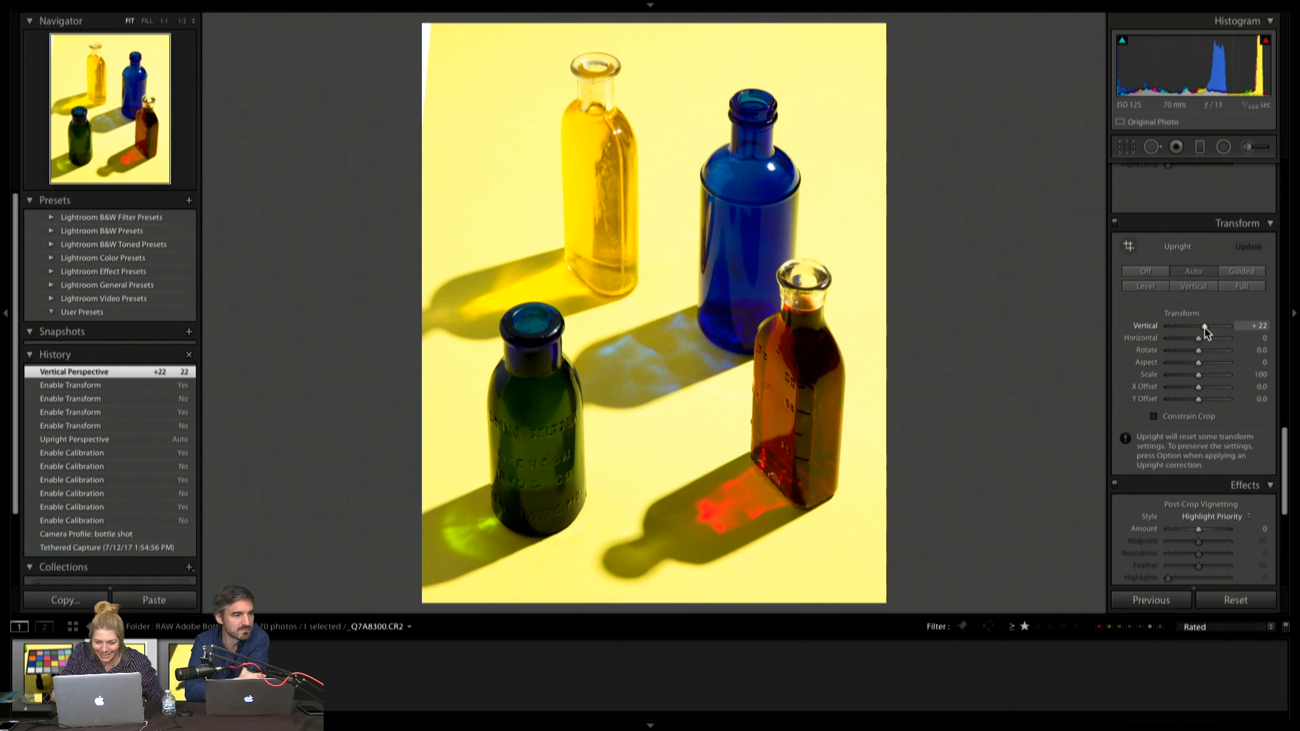
{"action": "left_click_drag", "start_coordinate": [1200, 351], "coordinate": [1195, 350]}
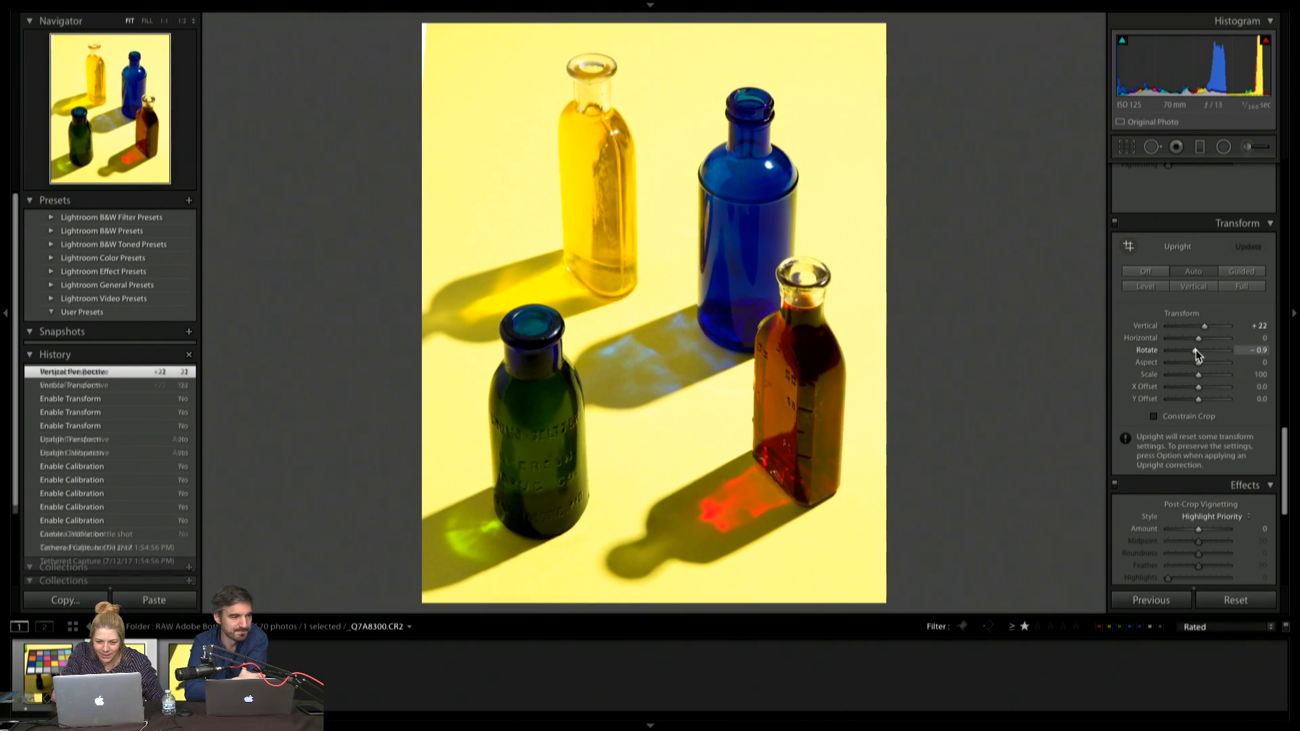
{"action": "left_click", "coordinate": [1154, 417]}
{"action": "left_click", "coordinate": [1154, 416]}
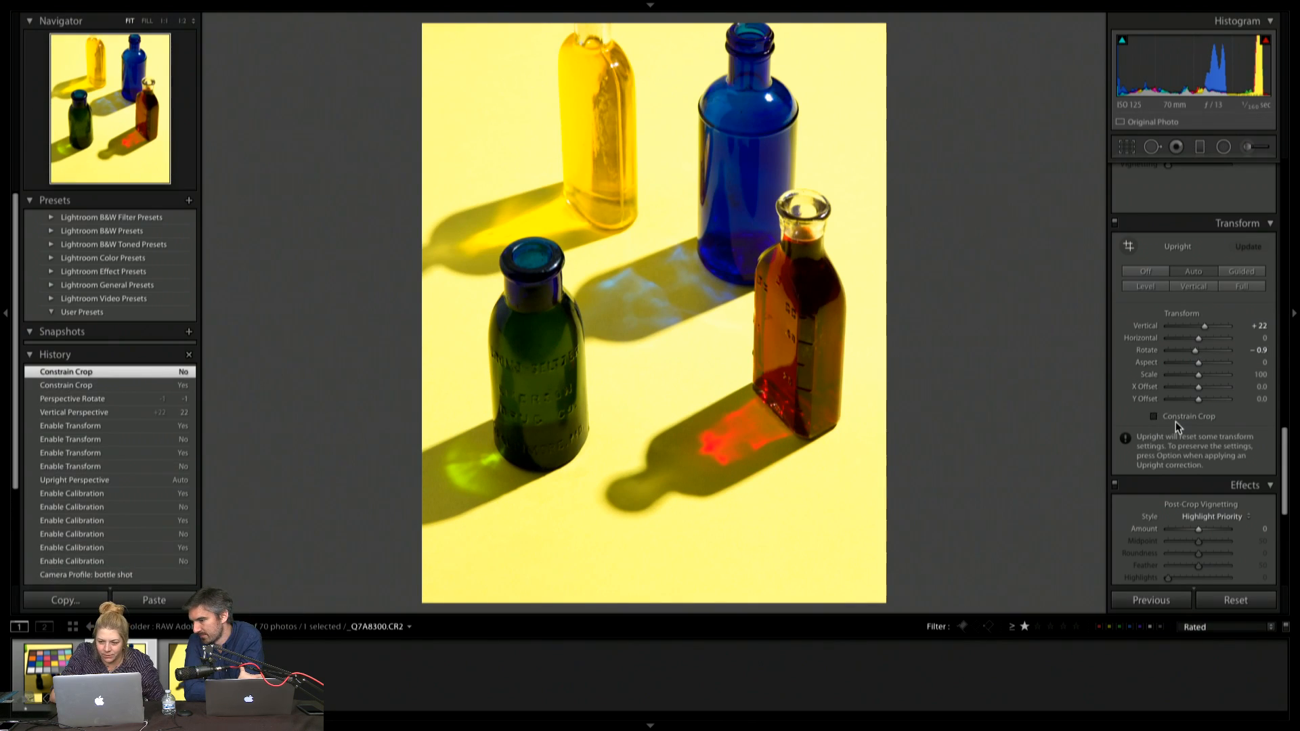
{"action": "left_click", "coordinate": [1154, 417]}
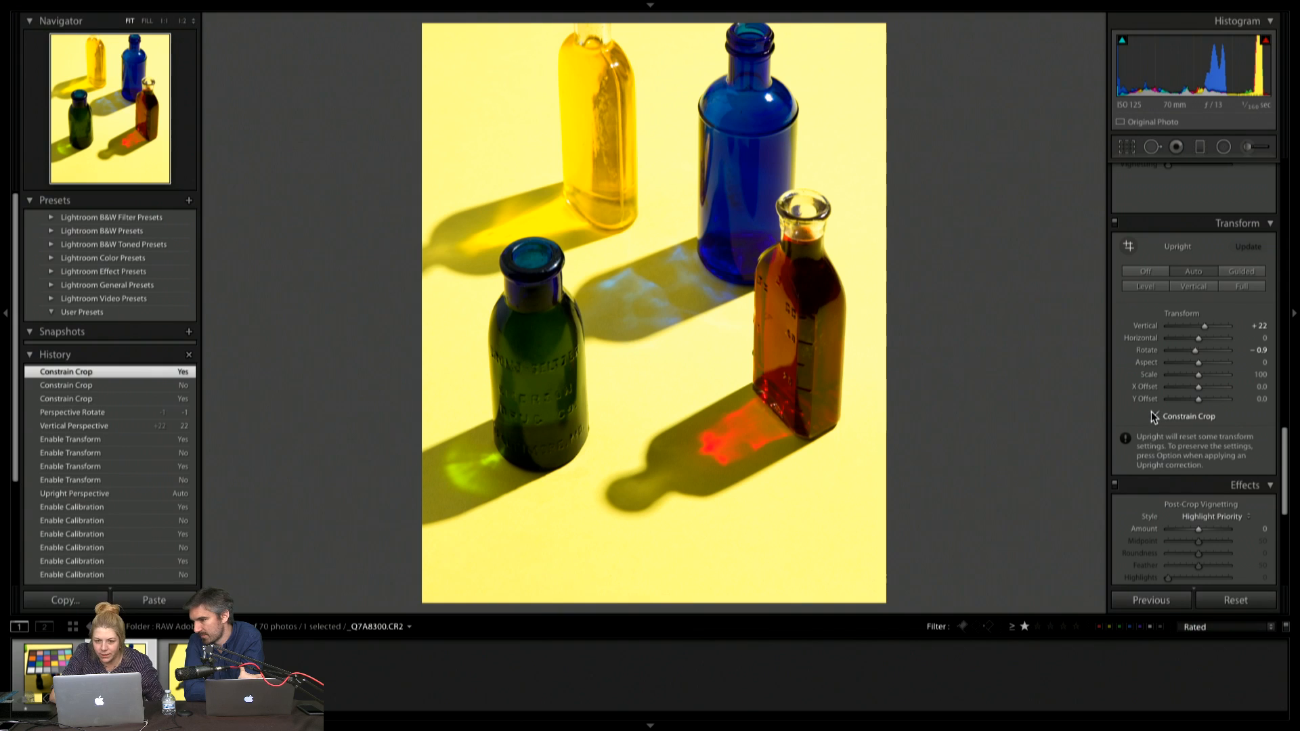
Reposition the photo inside the 4 x 5 crop frame so all four bottles fit completely, and apply the crop
{"action": "key", "text": "r"}
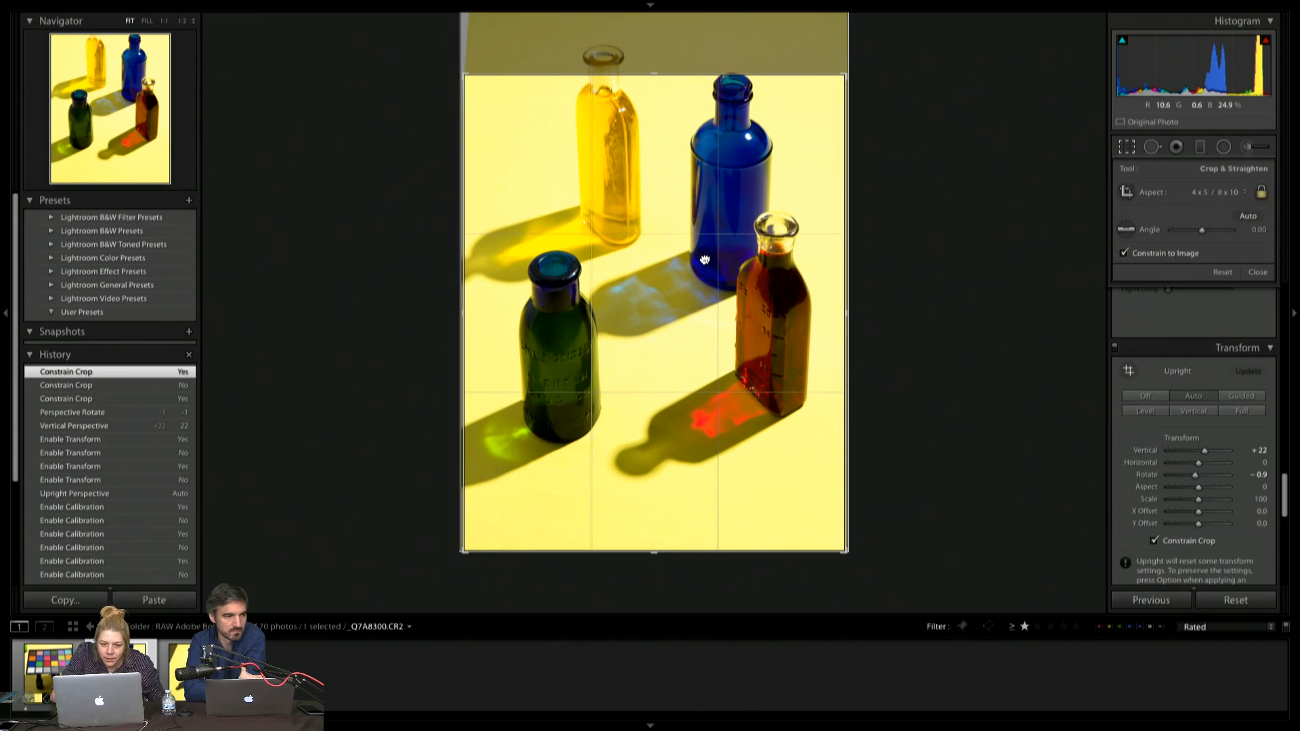
{"action": "left_click_drag", "start_coordinate": [704, 259], "coordinate": [705, 301]}
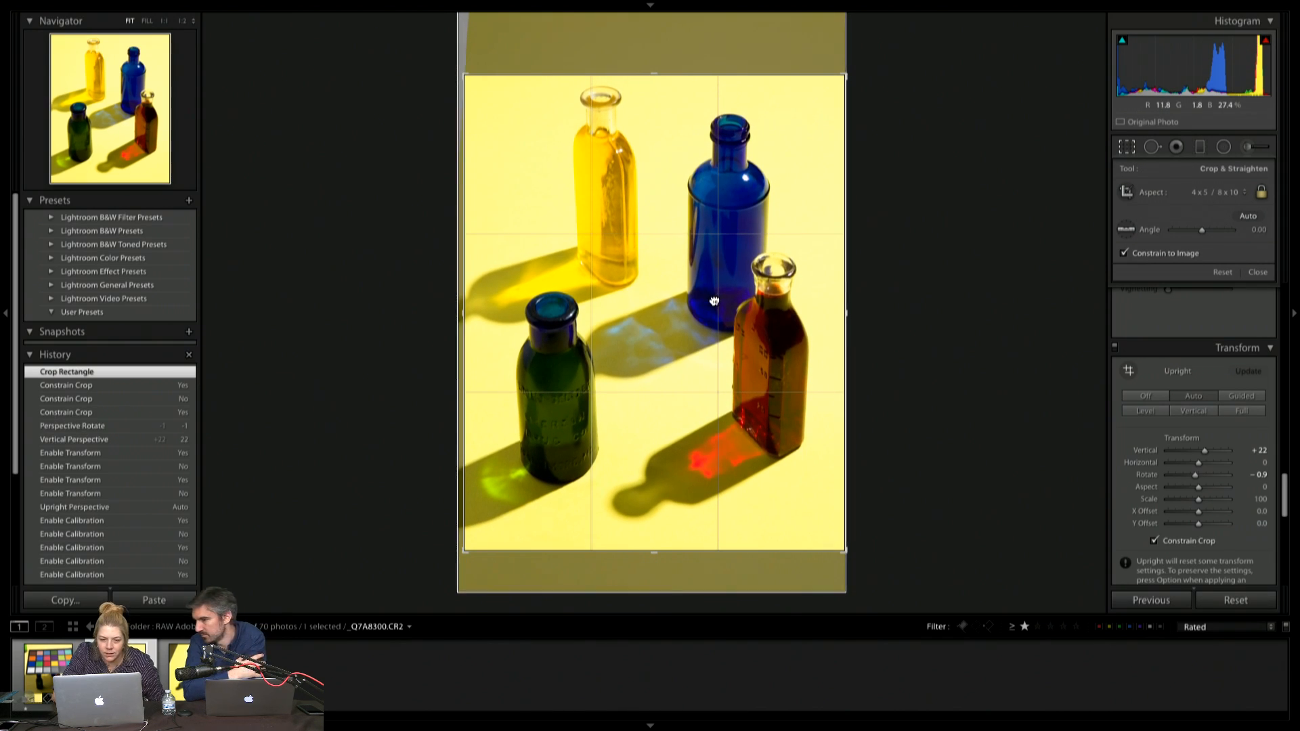
{"action": "key", "text": "Return"}
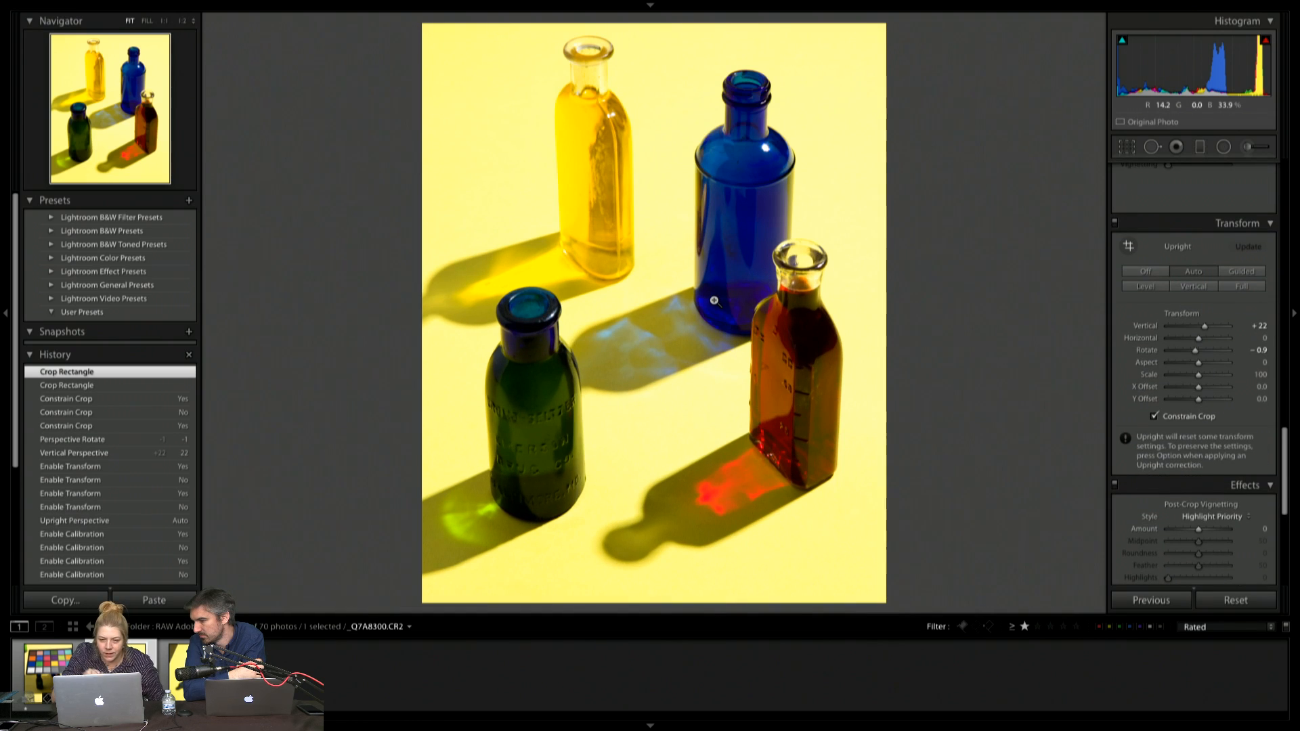
Apply the automatic tone adjustment to the four-bottle photo in the Basic settings
{"action": "scroll", "coordinate": [1199, 290], "scroll_direction": "up", "scroll_amount": 10}
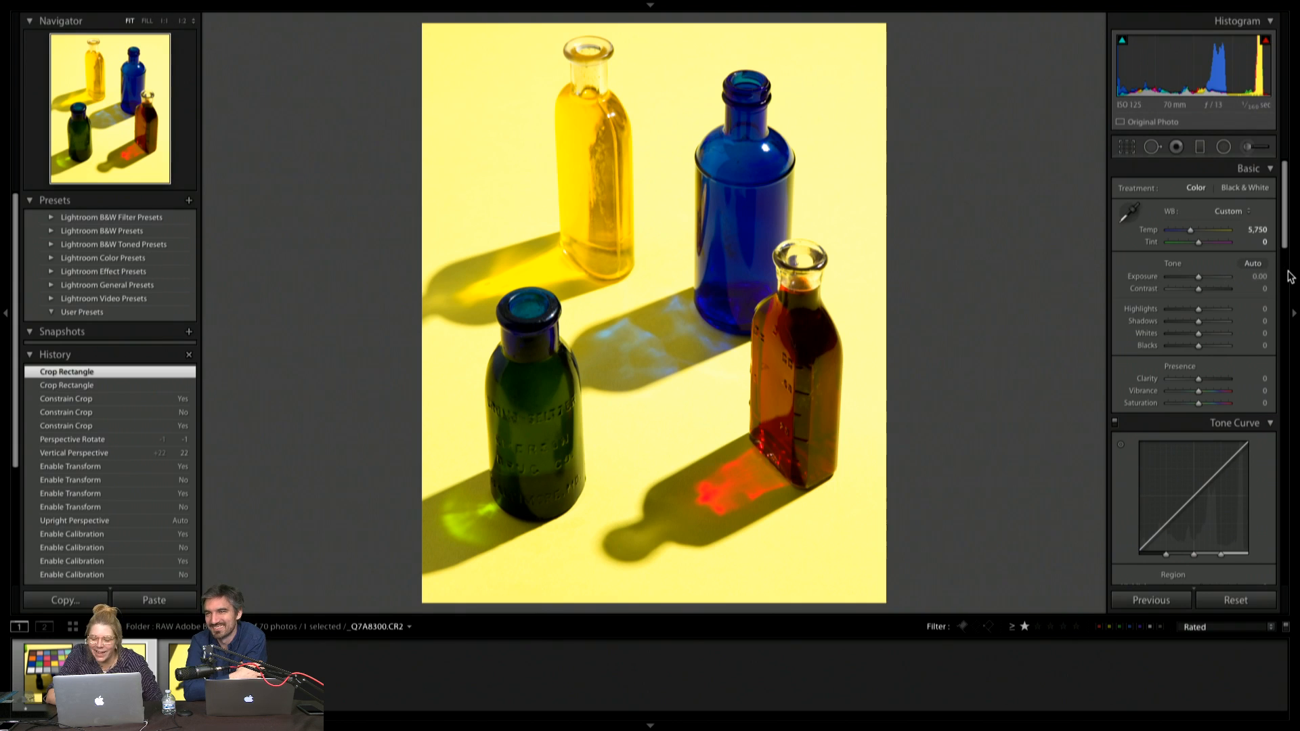
{"action": "left_click", "coordinate": [1254, 264]}
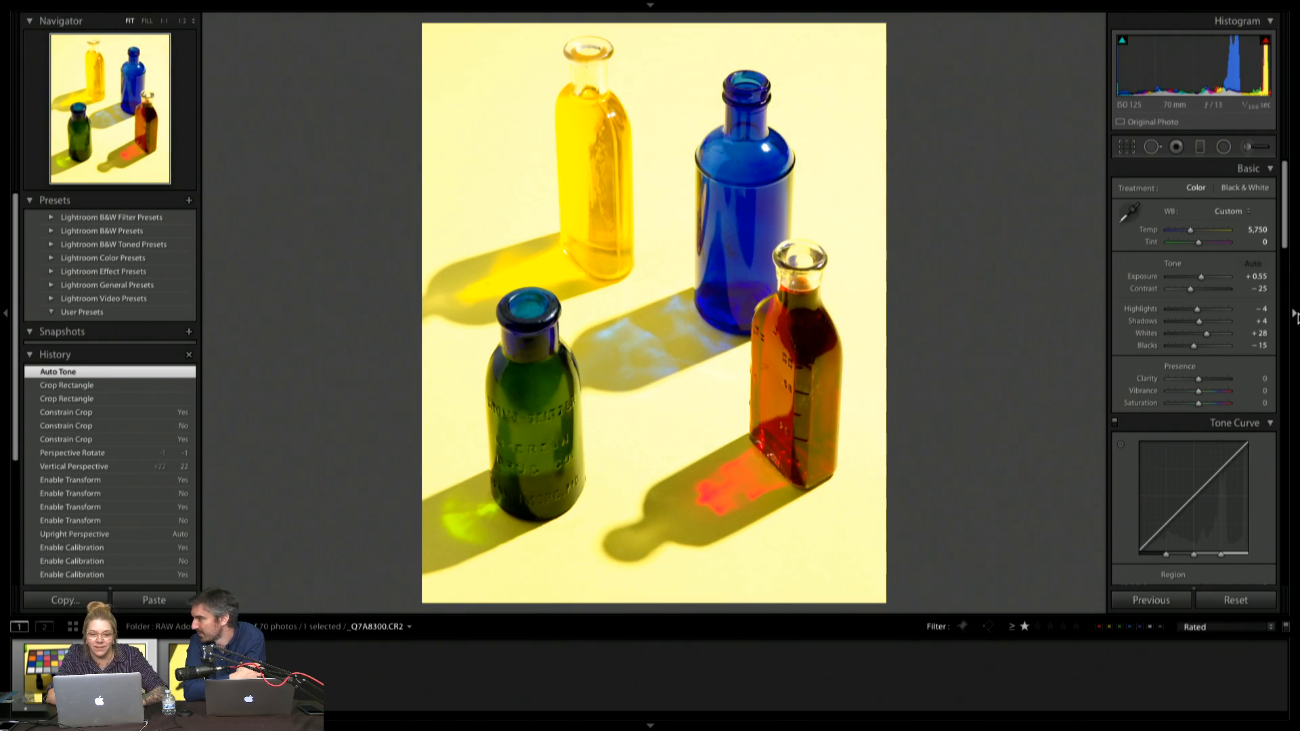
Undo the automatic tone and set Exposure to +0.10, Contrast +4, Highlights -5, Shadows +3, Whites -3 and Vibrance +7
{"action": "key", "text": "ctrl+z"}
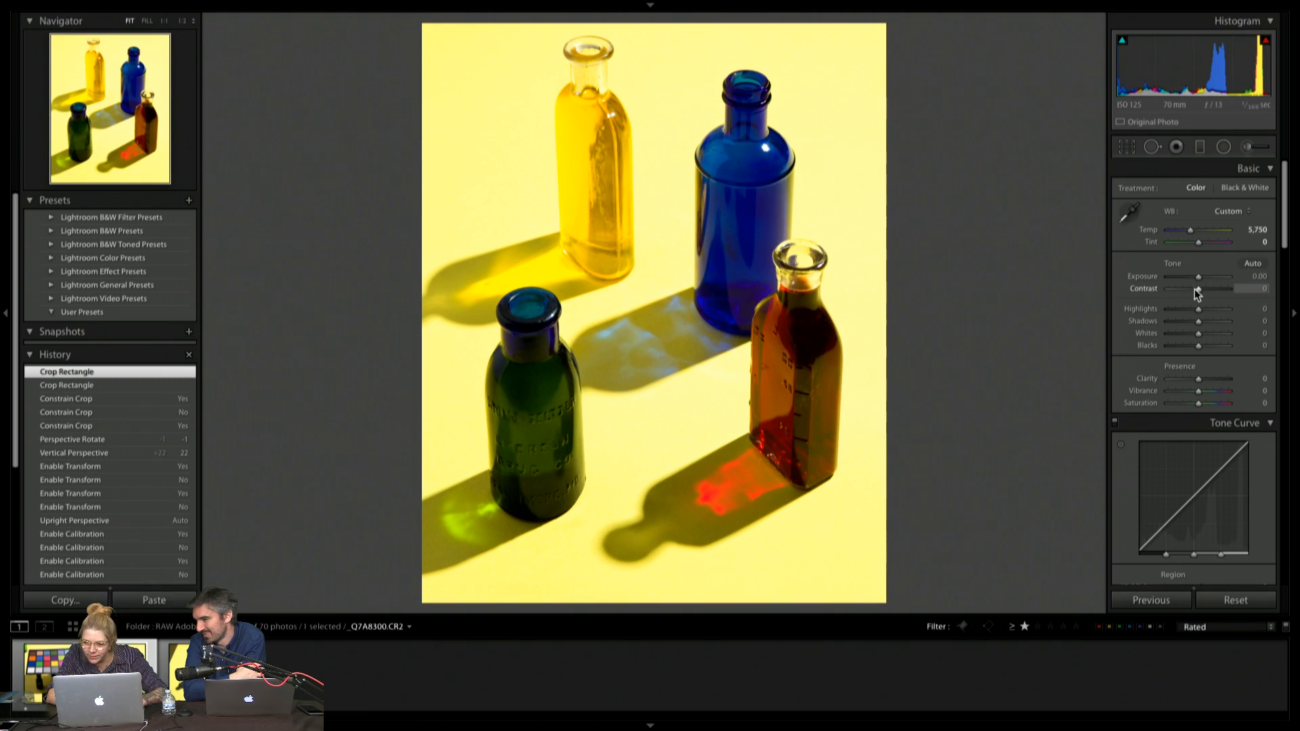
{"action": "left_click_drag", "start_coordinate": [1201, 292], "coordinate": [1193, 354]}
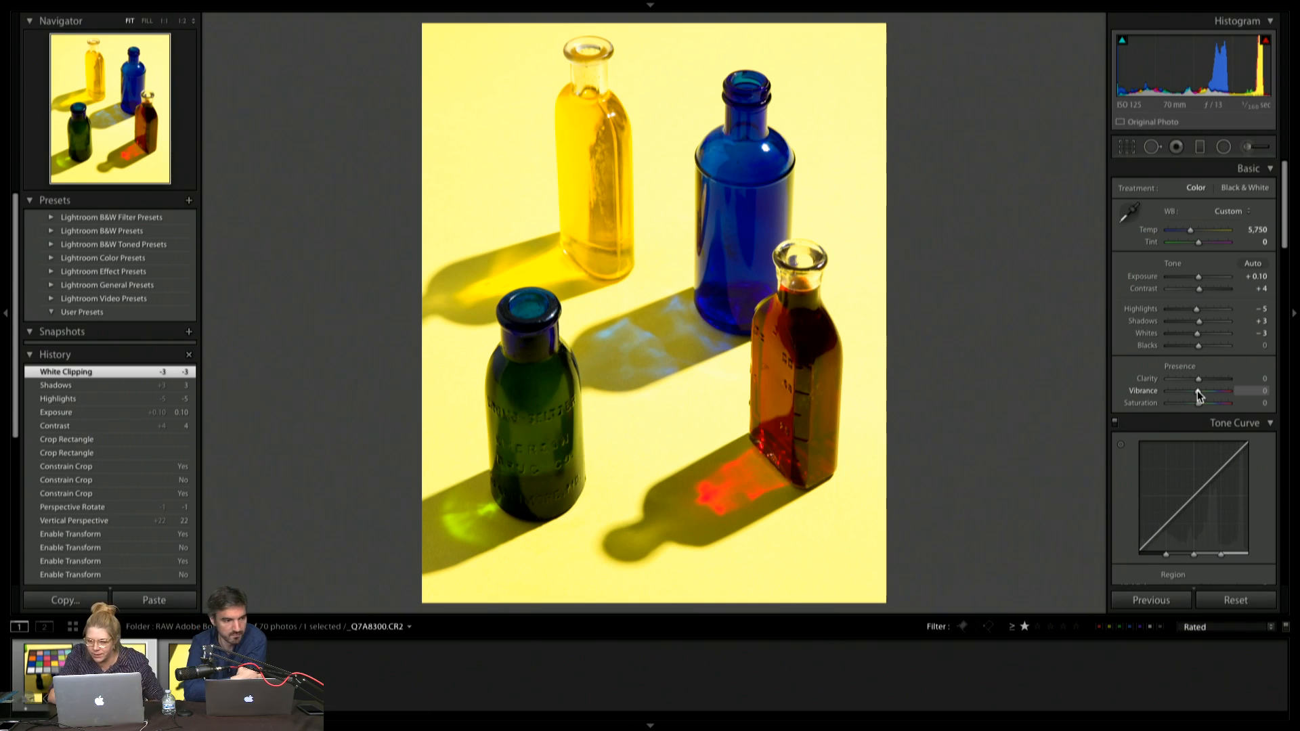
{"action": "mouse_move", "coordinate": [1198, 390]}
{"action": "left_mouse_down"}
{"action": "mouse_move", "coordinate": [1222, 394]}
{"action": "mouse_move", "coordinate": [1189, 405]}
{"action": "mouse_move", "coordinate": [1200, 407]}
{"action": "left_mouse_up"}
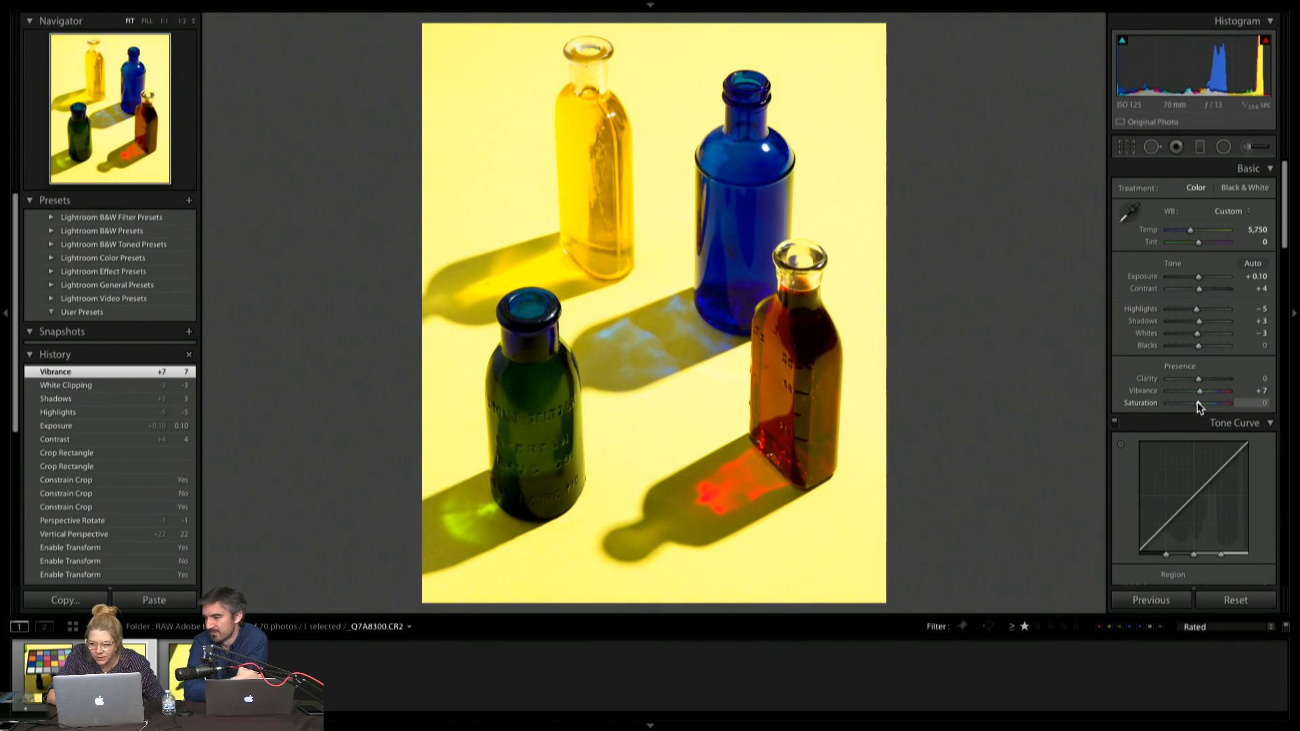
Set the Tone Curve regions to Highlights +8, Lights +3, Darks -3, Shadows -4, and compare the photo with the curve off and on
{"action": "scroll", "coordinate": [1198, 405], "scroll_direction": "down", "scroll_amount": 8}
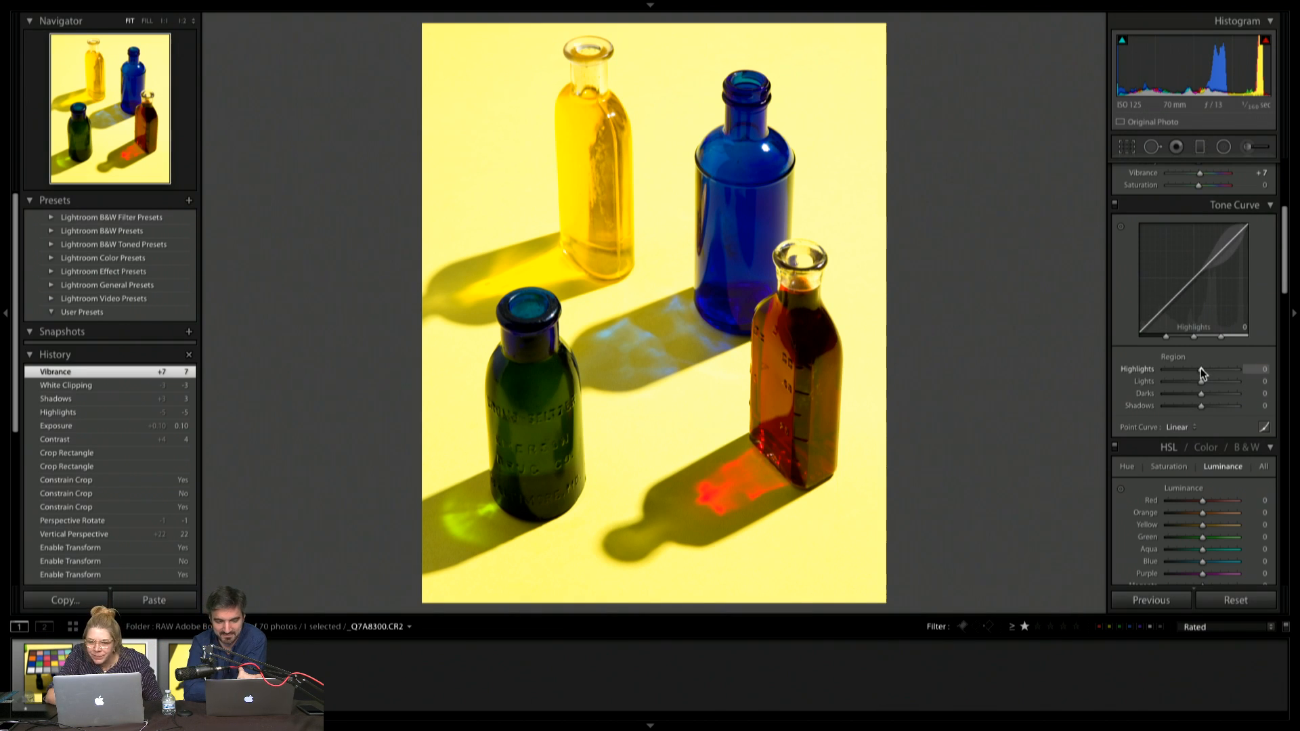
{"action": "left_click_drag", "start_coordinate": [1202, 372], "coordinate": [1200, 405]}
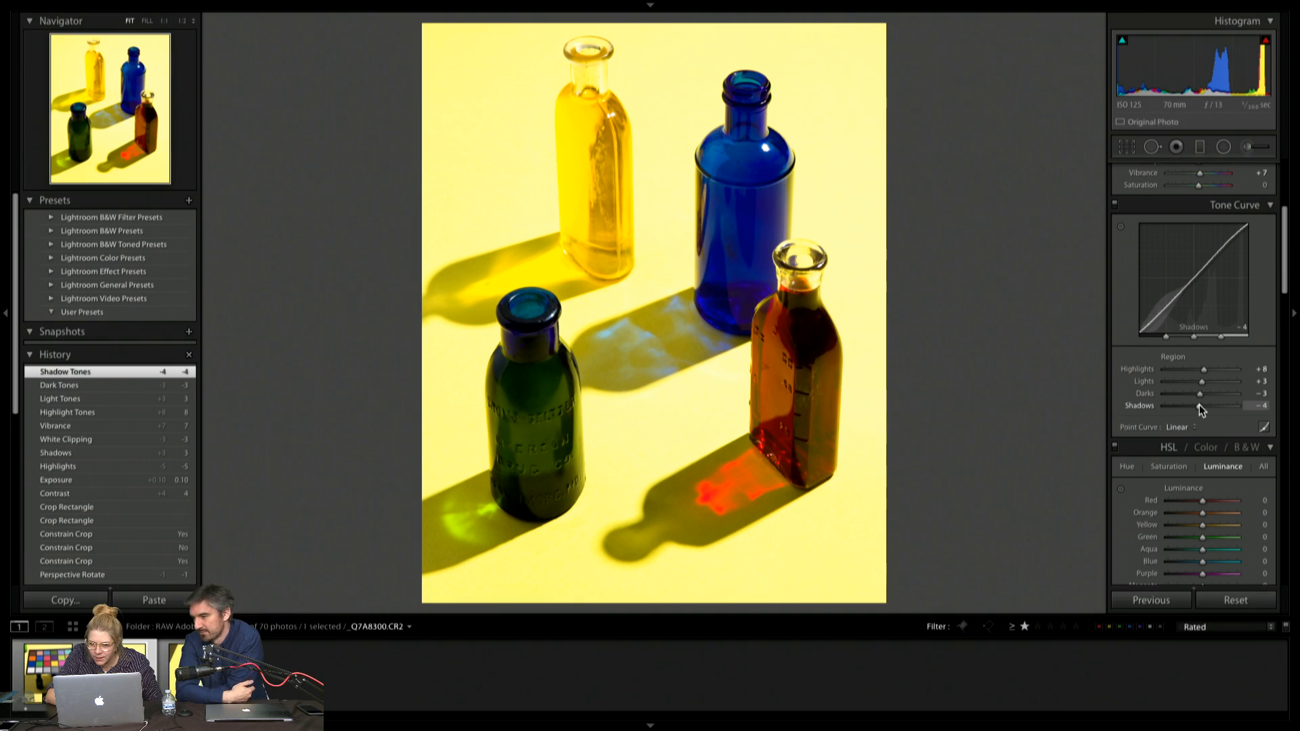
{"action": "left_click", "coordinate": [1115, 204]}
{"action": "left_click", "coordinate": [1116, 204]}
{"action": "left_click", "coordinate": [1115, 204]}
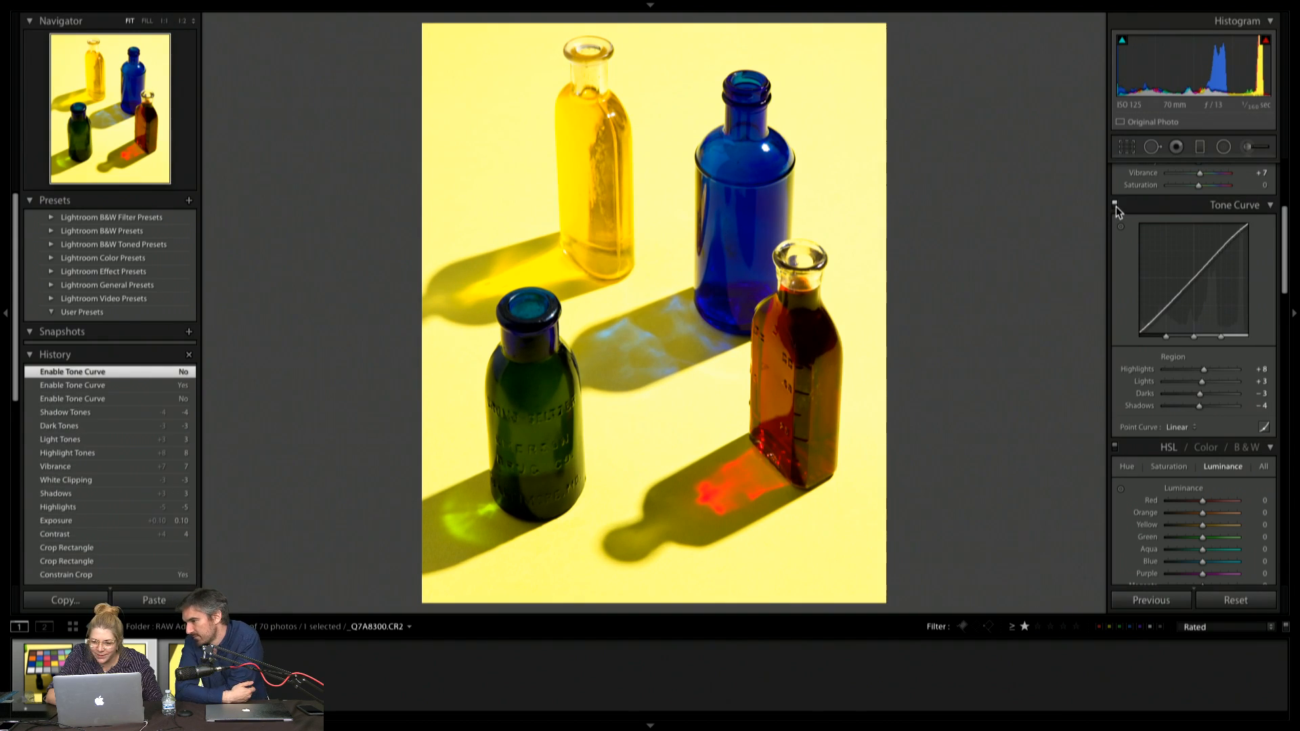
{"action": "left_click", "coordinate": [1115, 204]}
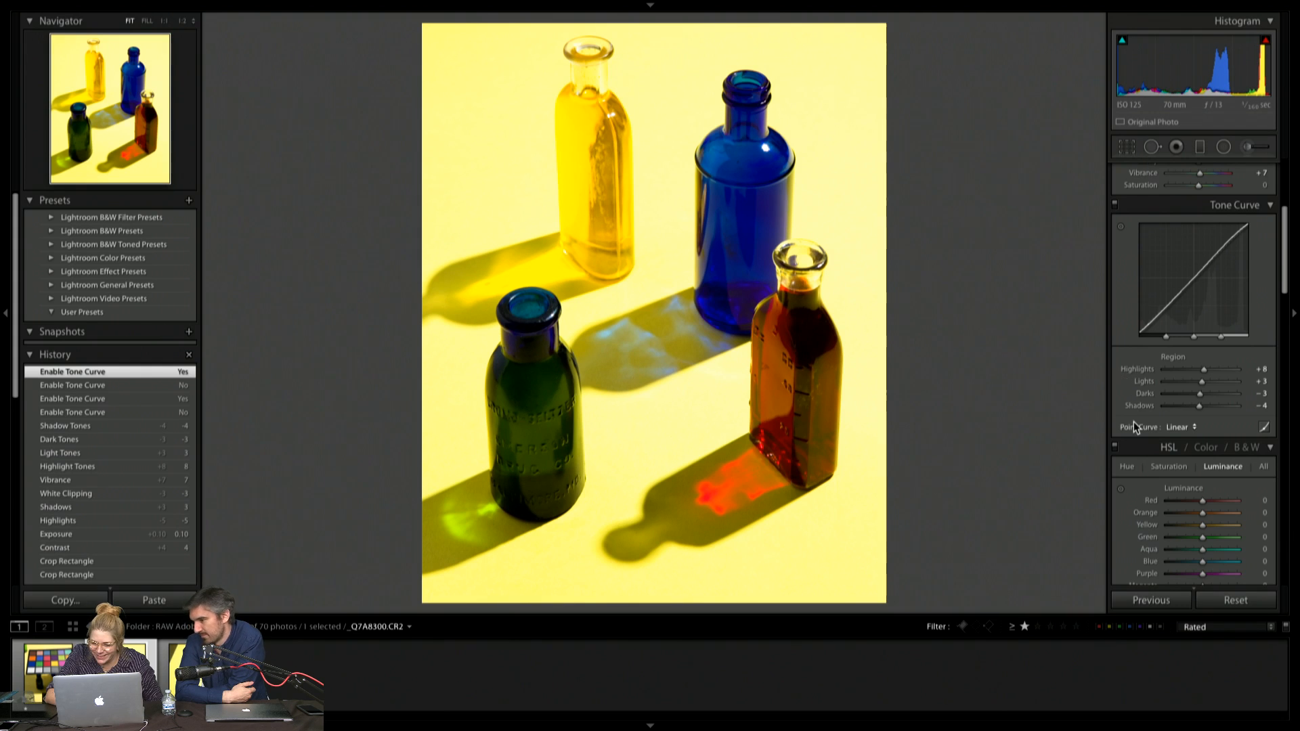
Set the HSL Luminance values to Red +6, Yellow -3 and Blue +2
{"action": "scroll", "coordinate": [1133, 421], "scroll_direction": "down", "scroll_amount": 5}
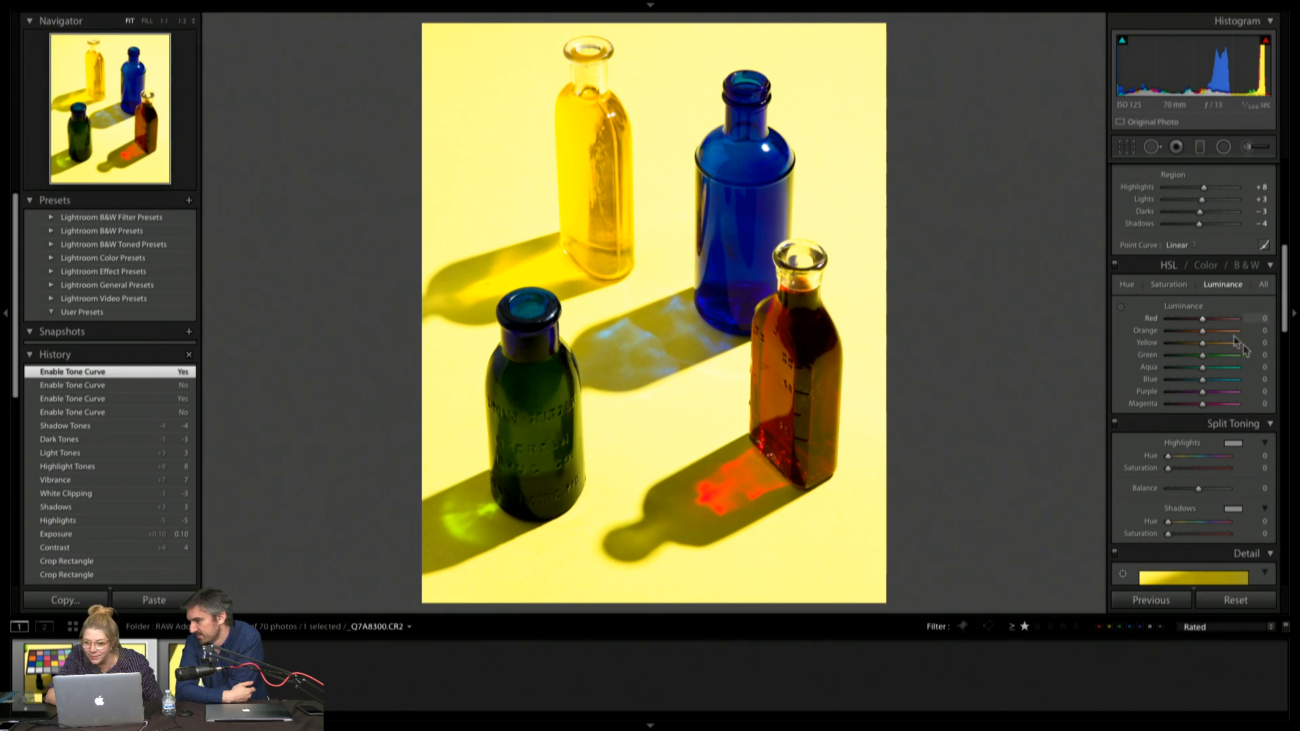
{"action": "left_click_drag", "start_coordinate": [1202, 318], "coordinate": [1204, 355]}
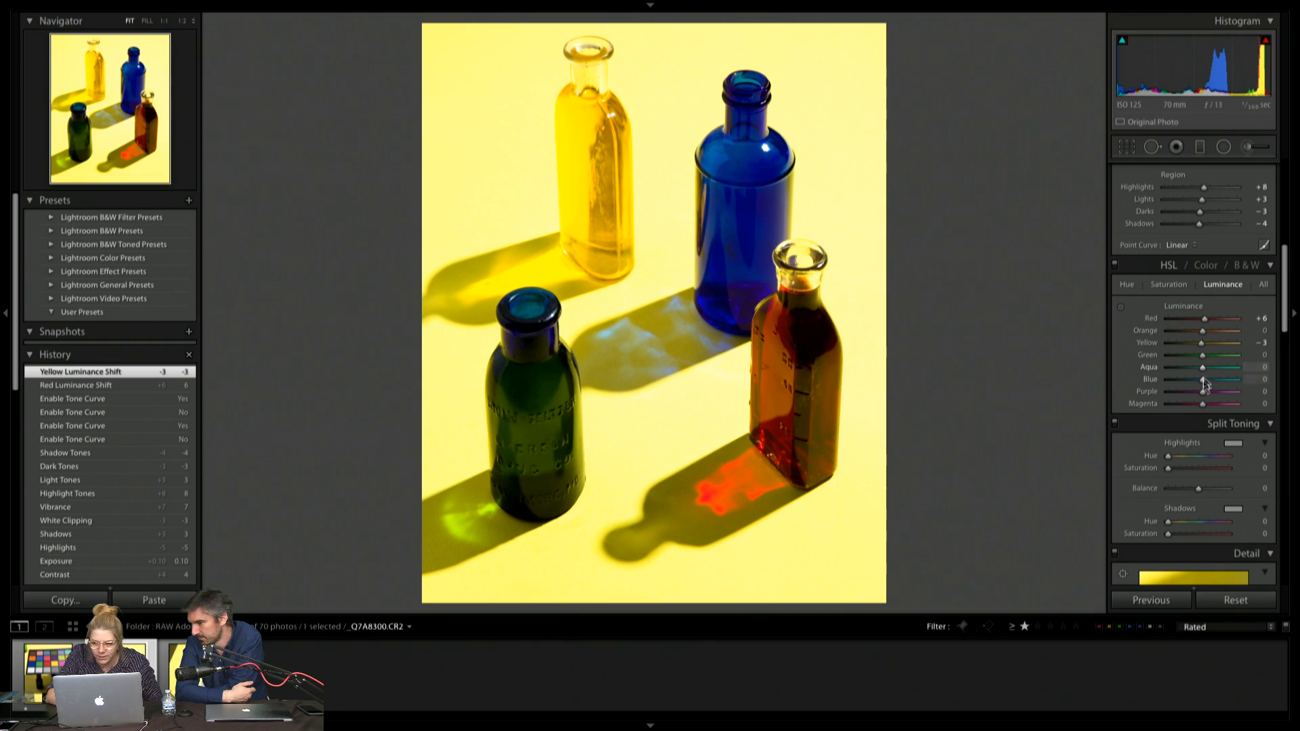
{"action": "mouse_move", "coordinate": [1202, 380]}
{"action": "left_mouse_down"}
{"action": "mouse_move", "coordinate": [1188, 380]}
{"action": "mouse_move", "coordinate": [1204, 380]}
{"action": "left_mouse_up"}
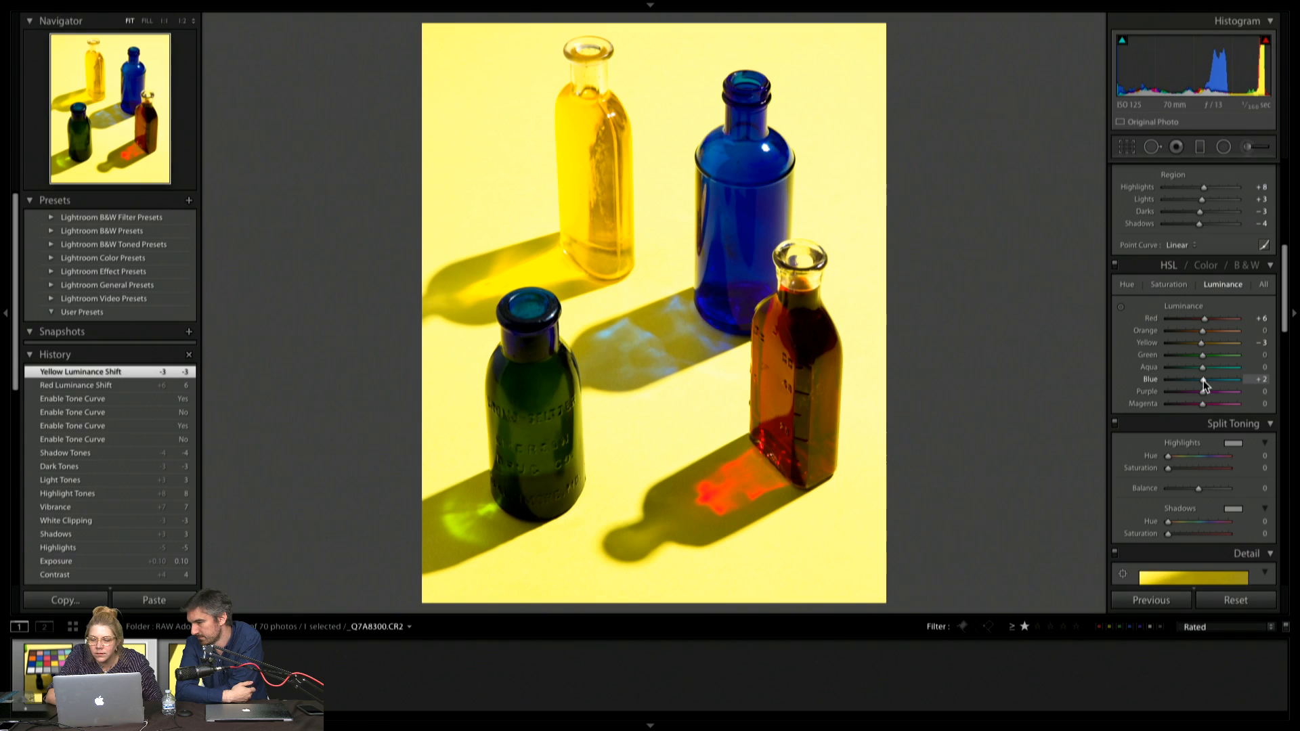
Set Split Toning to highlights hue 69 and saturation 6, shadows hue 231 and saturation 13, with Balance -19
{"action": "scroll", "coordinate": [1204, 395], "scroll_direction": "down", "scroll_amount": 4}
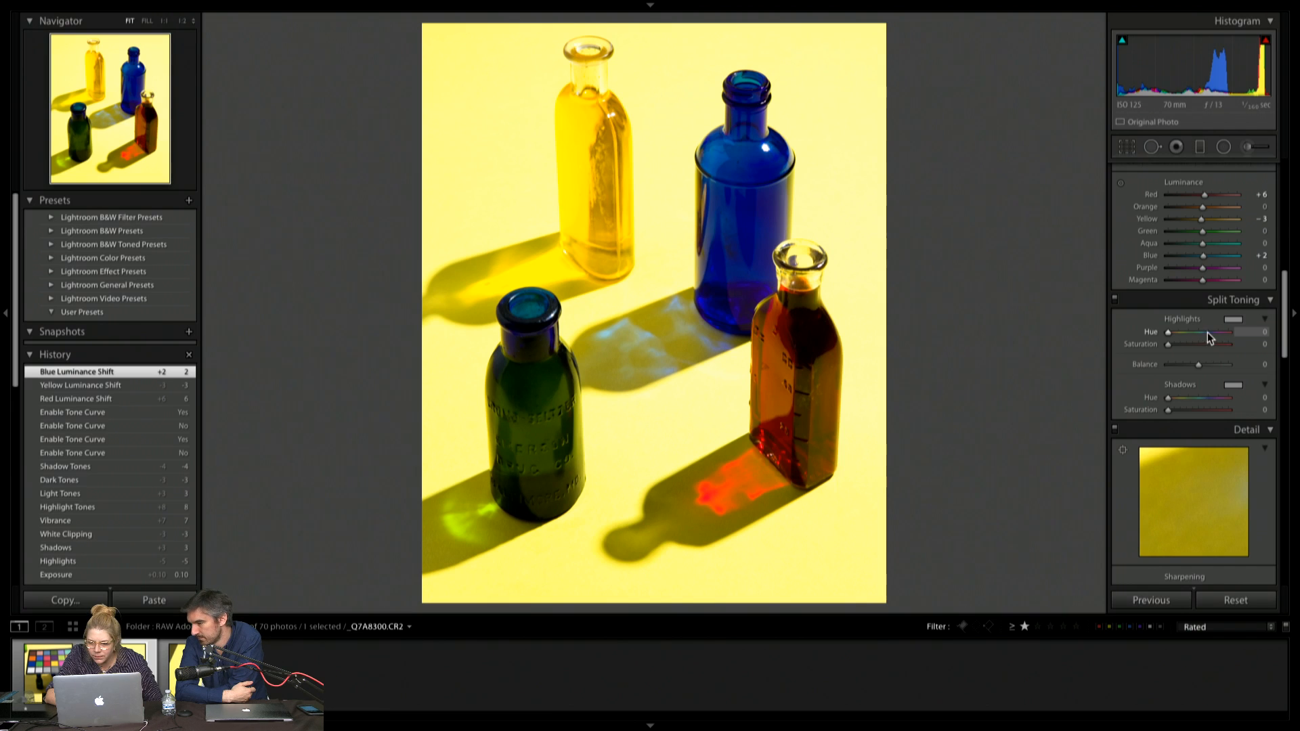
{"action": "left_click", "coordinate": [1204, 331]}
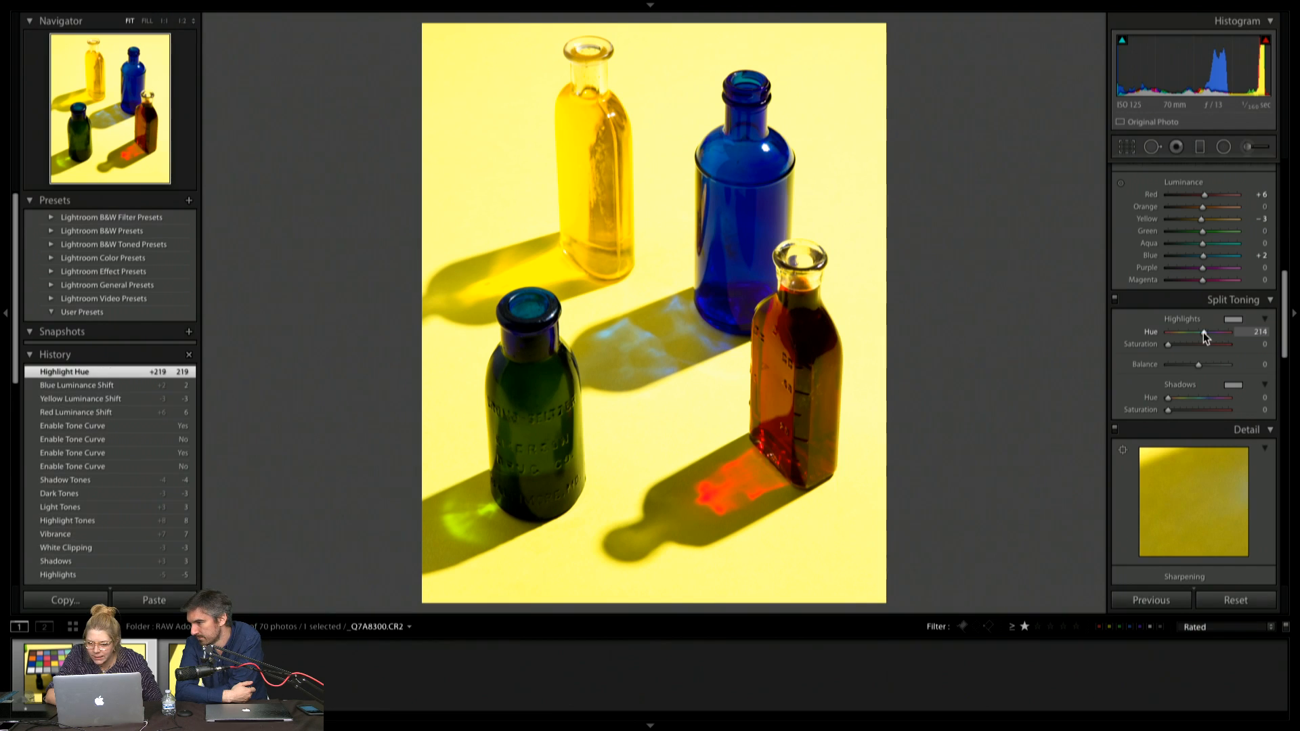
{"action": "left_click_drag", "start_coordinate": [1204, 331], "coordinate": [1171, 344]}
{"action": "left_click", "coordinate": [1180, 332]}
{"action": "mouse_move", "coordinate": [1168, 398]}
{"action": "left_mouse_down"}
{"action": "mouse_move", "coordinate": [1209, 409]}
{"action": "mouse_move", "coordinate": [1175, 412]}
{"action": "left_mouse_up"}
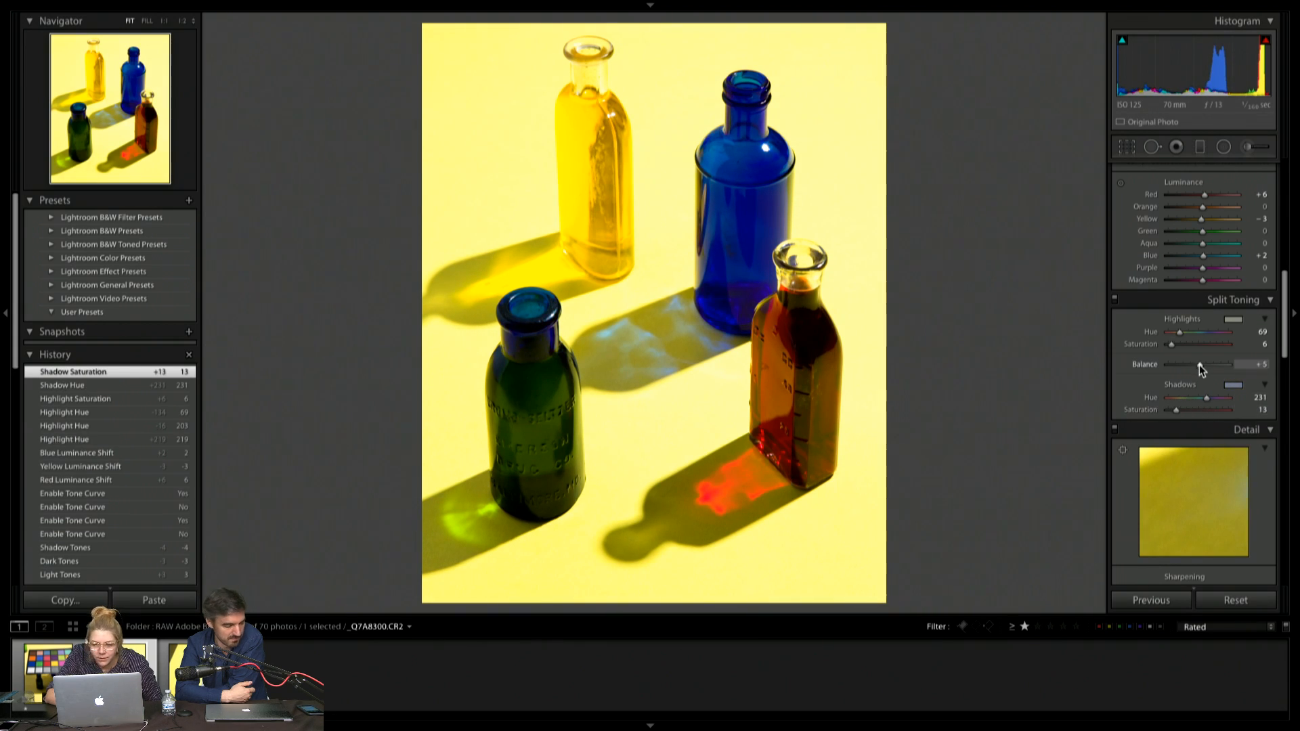
{"action": "left_click_drag", "start_coordinate": [1200, 366], "coordinate": [1193, 371]}
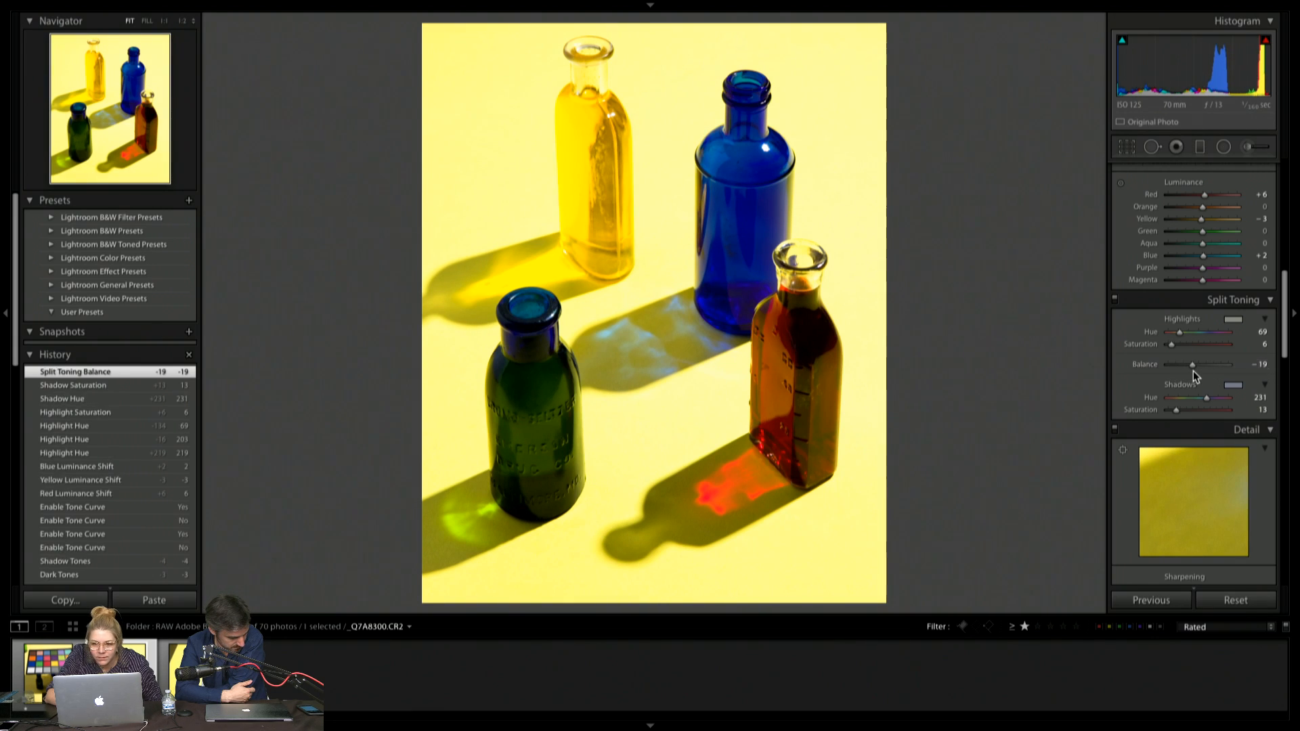
Enable Remove Chromatic Aberration and Enable Profile Corrections in the Lens Corrections settings
{"action": "scroll", "coordinate": [1193, 371], "scroll_direction": "down", "scroll_amount": 10}
{"action": "scroll", "coordinate": [1193, 371], "scroll_direction": "up", "scroll_amount": 3}
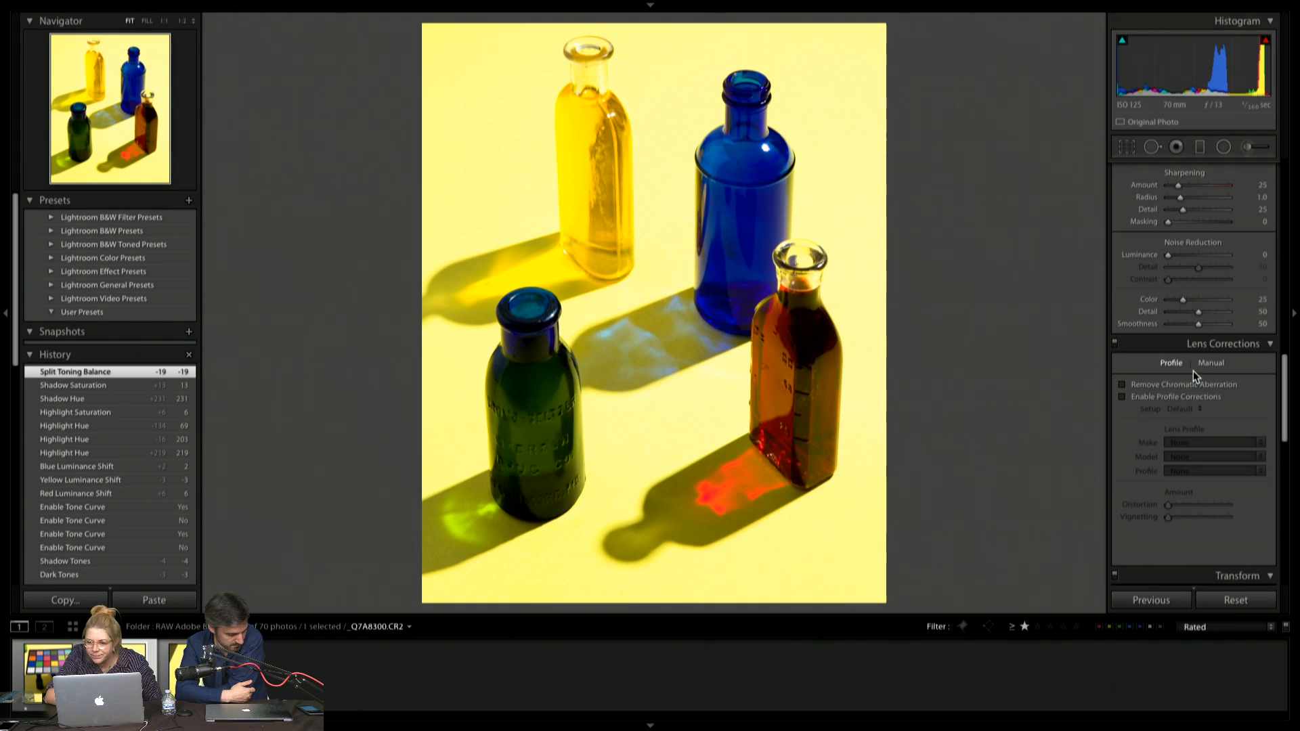
{"action": "scroll", "coordinate": [1194, 371], "scroll_direction": "down", "scroll_amount": 1}
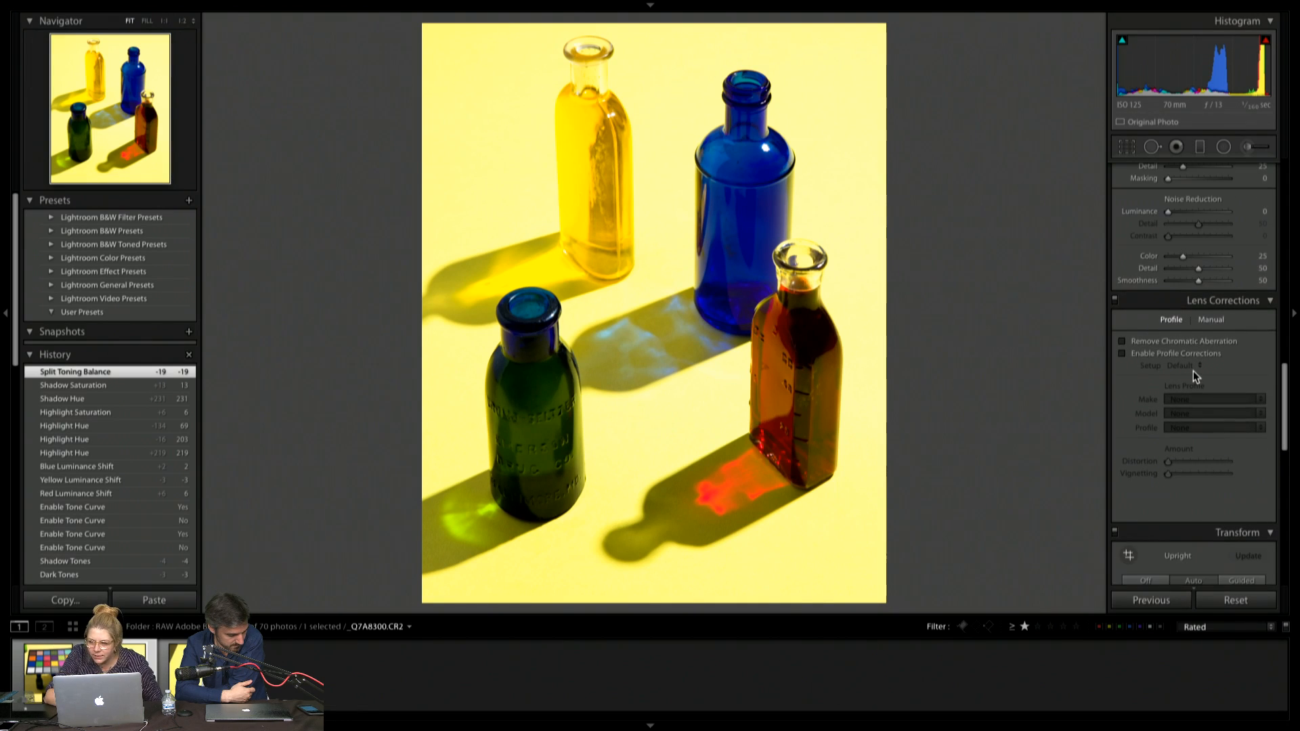
{"action": "left_click", "coordinate": [1124, 340]}
{"action": "left_click", "coordinate": [1122, 354]}
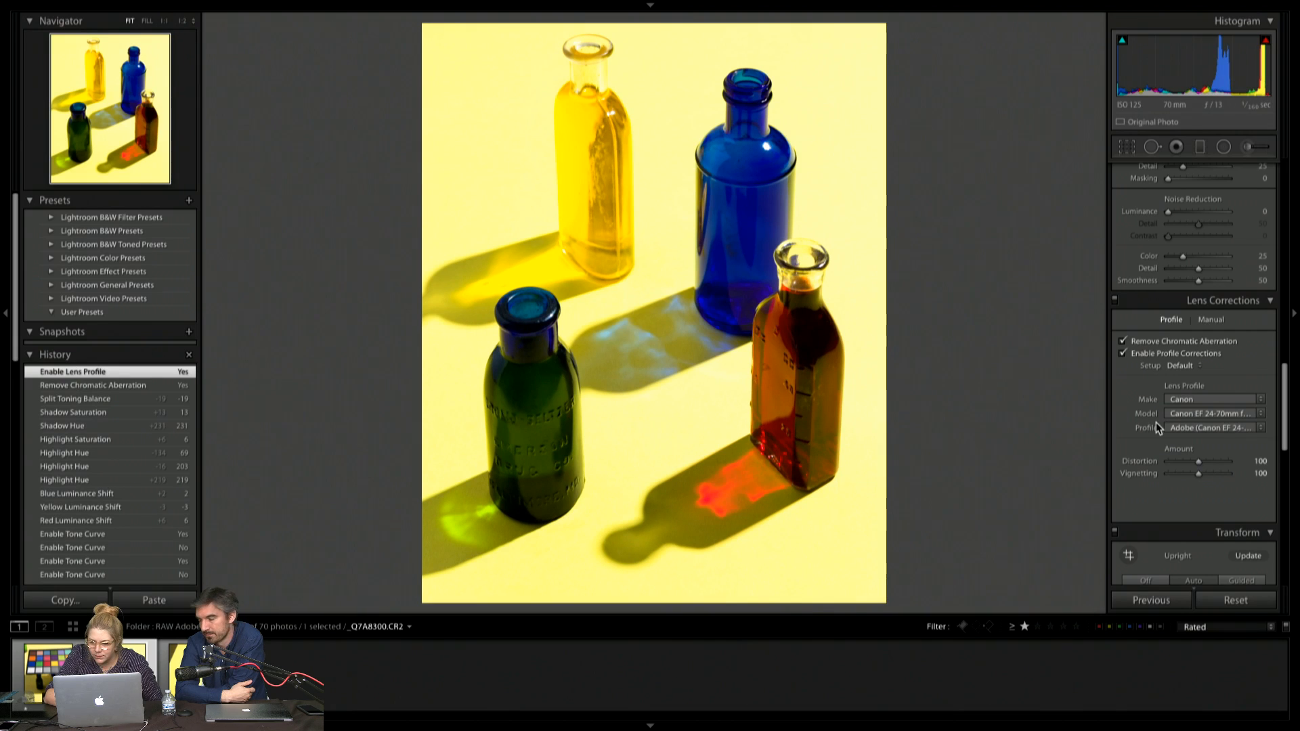
Add a subtle post-crop vignette to the four-bottle photo with Amount -4
{"action": "scroll", "coordinate": [1156, 422], "scroll_direction": "down", "scroll_amount": 10}
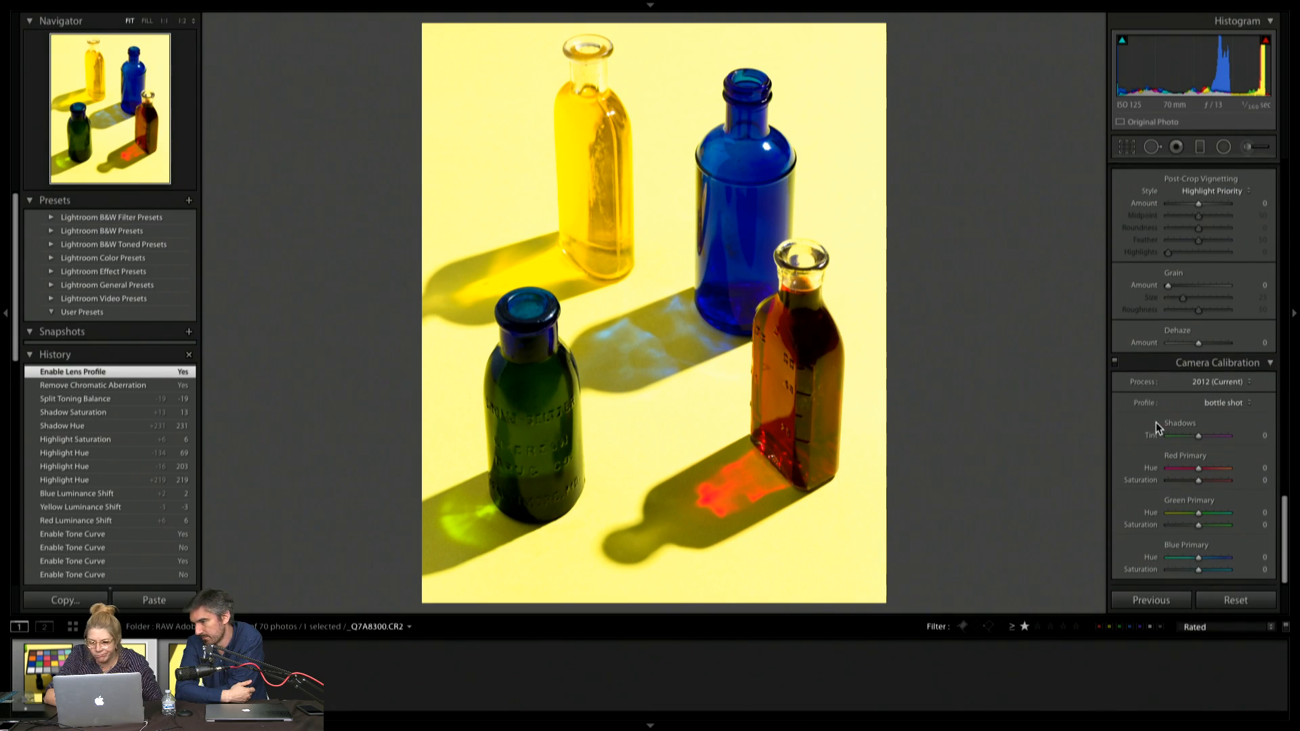
{"action": "mouse_move", "coordinate": [1197, 203]}
{"action": "left_mouse_down"}
{"action": "mouse_move", "coordinate": [1185, 203]}
{"action": "mouse_move", "coordinate": [1197, 204]}
{"action": "left_mouse_up"}
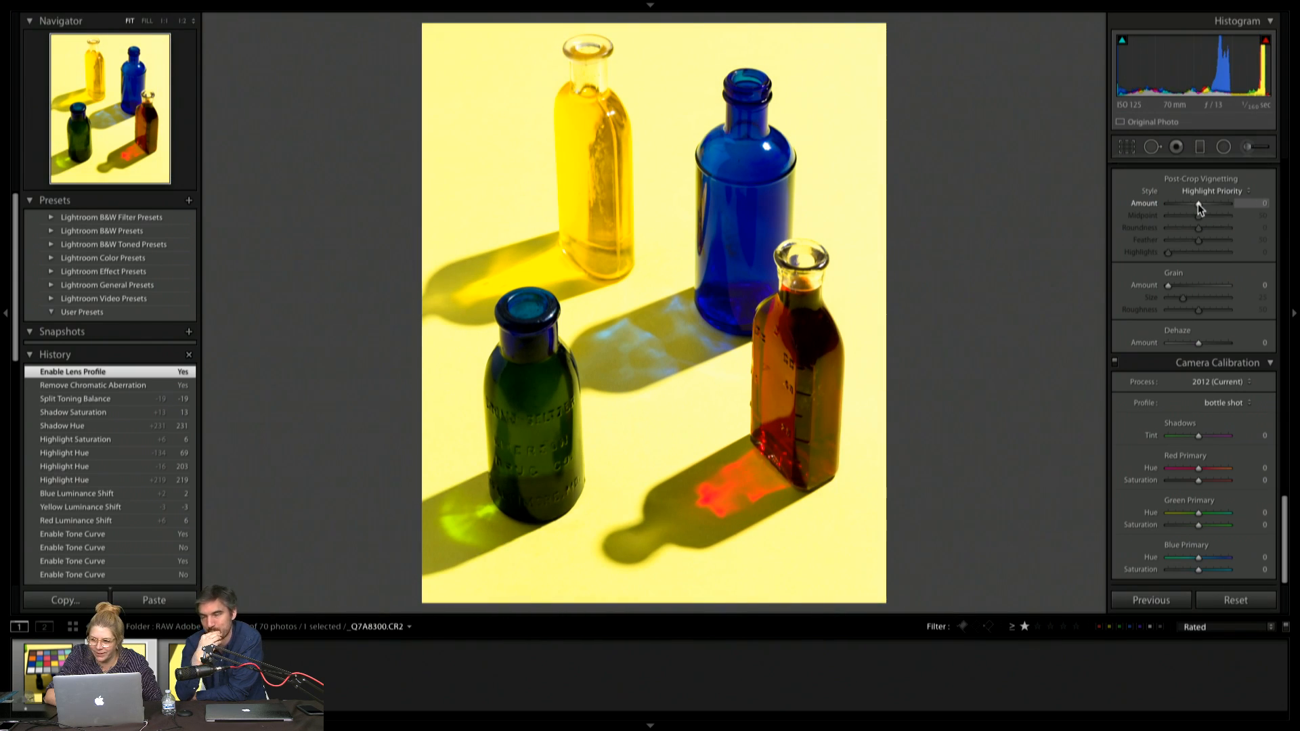
{"action": "left_click_drag", "start_coordinate": [1194, 204], "coordinate": [1197, 203]}
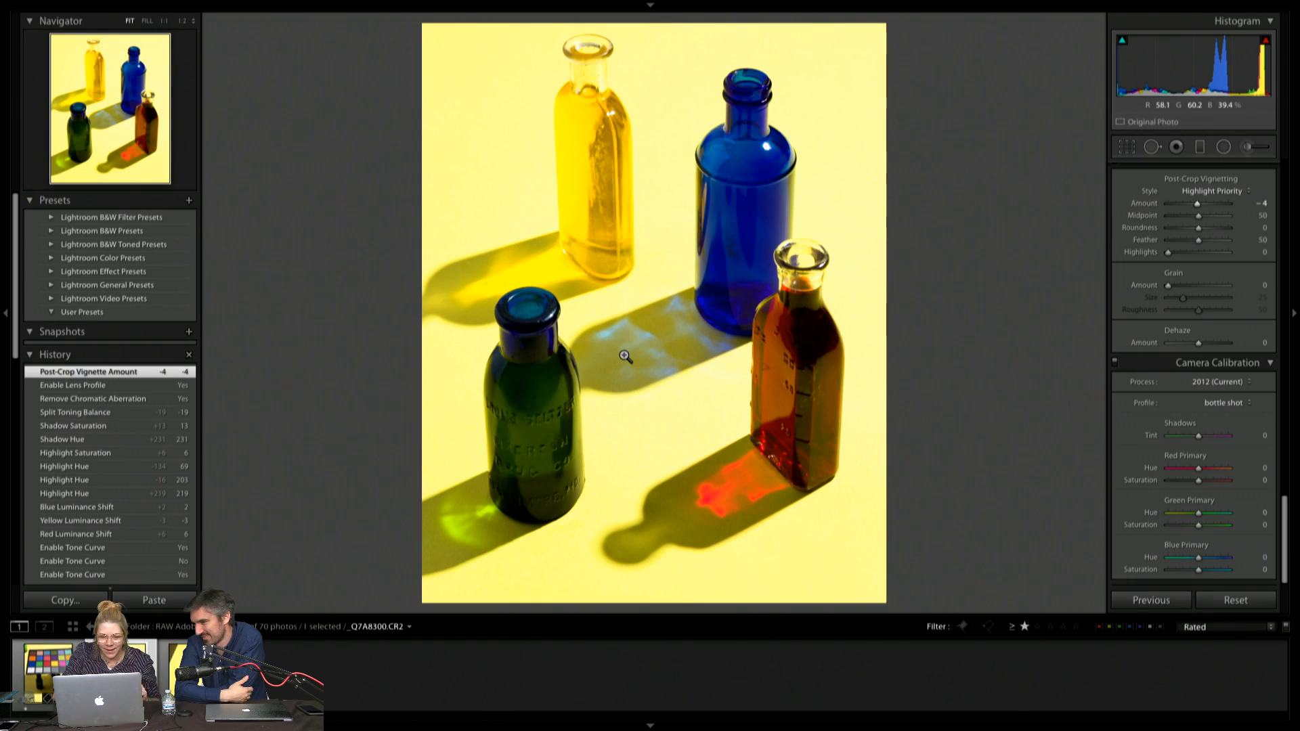
Synchronize all of the four-bottle photo's settings except Transform and Crop to the single blue bottle photo
{"action": "key", "text": "g"}
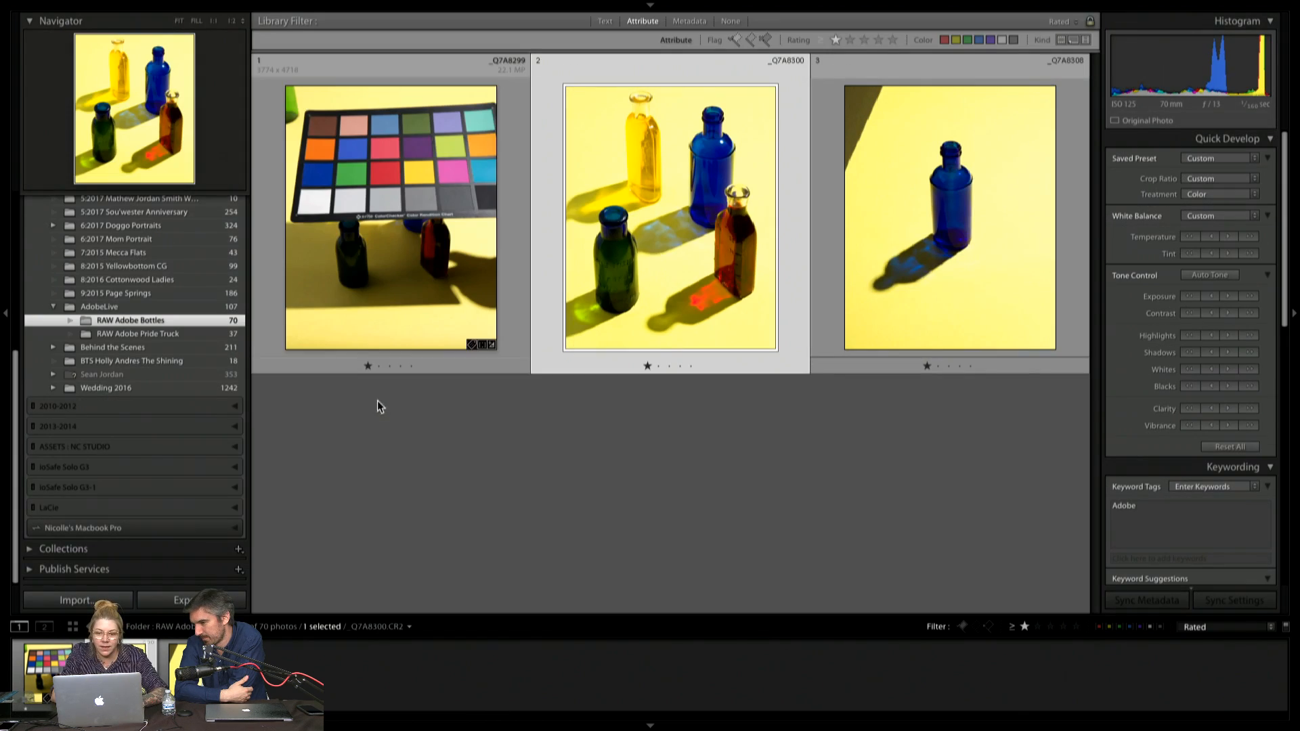
{"action": "left_click", "coordinate": [968, 97], "text": "ctrl"}
{"action": "key", "text": "ctrl+shift+s"}
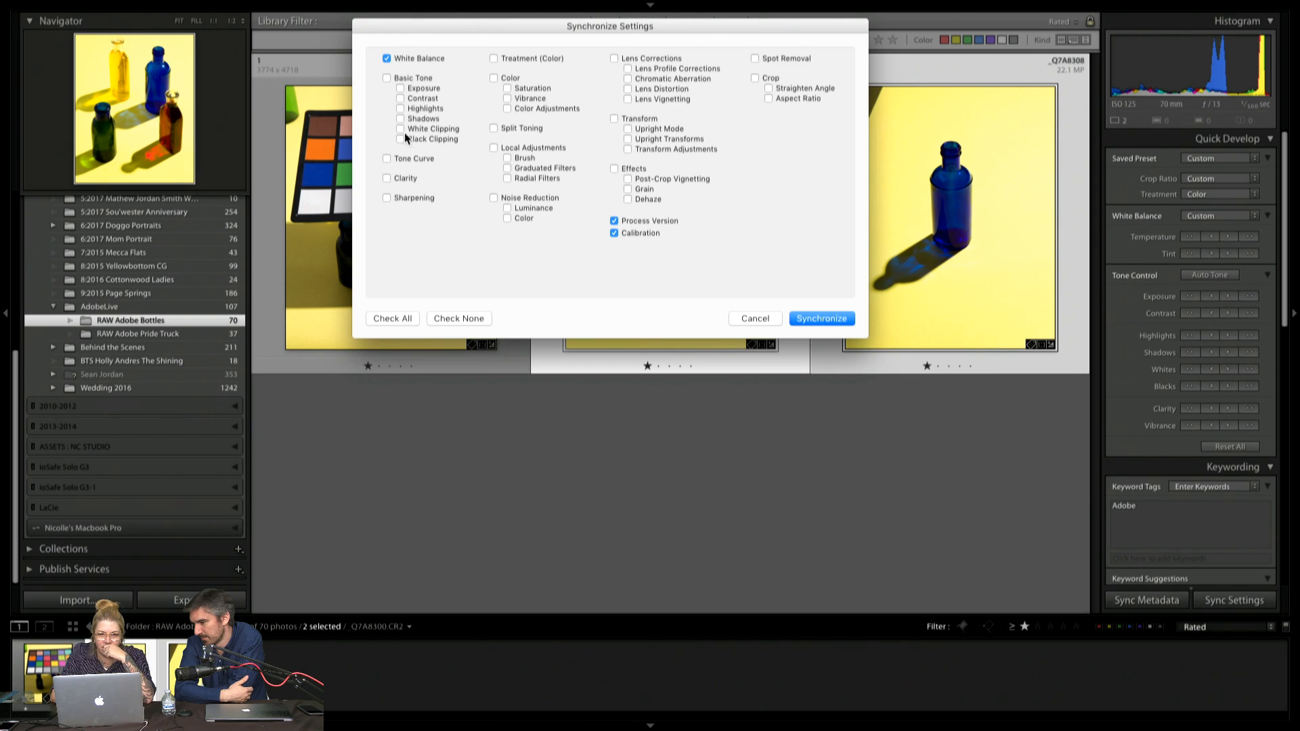
{"action": "left_click", "coordinate": [399, 319]}
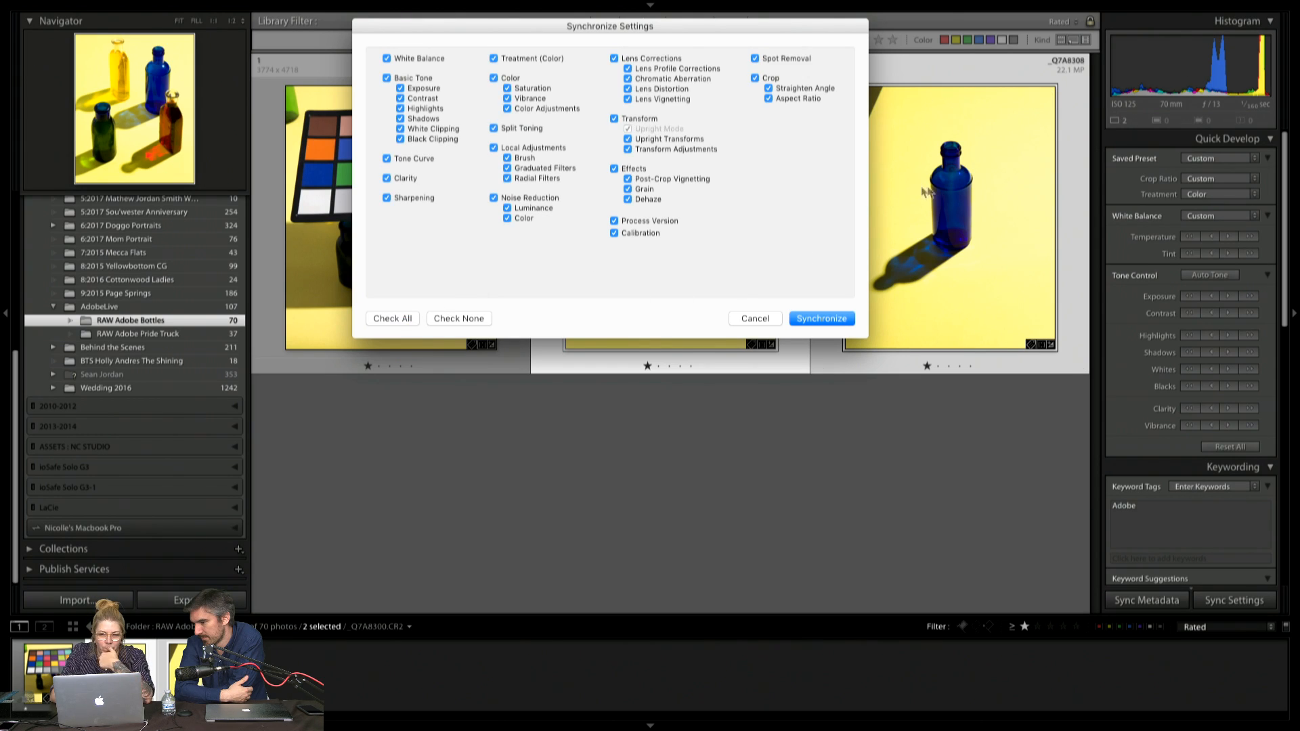
{"action": "left_click", "coordinate": [614, 120]}
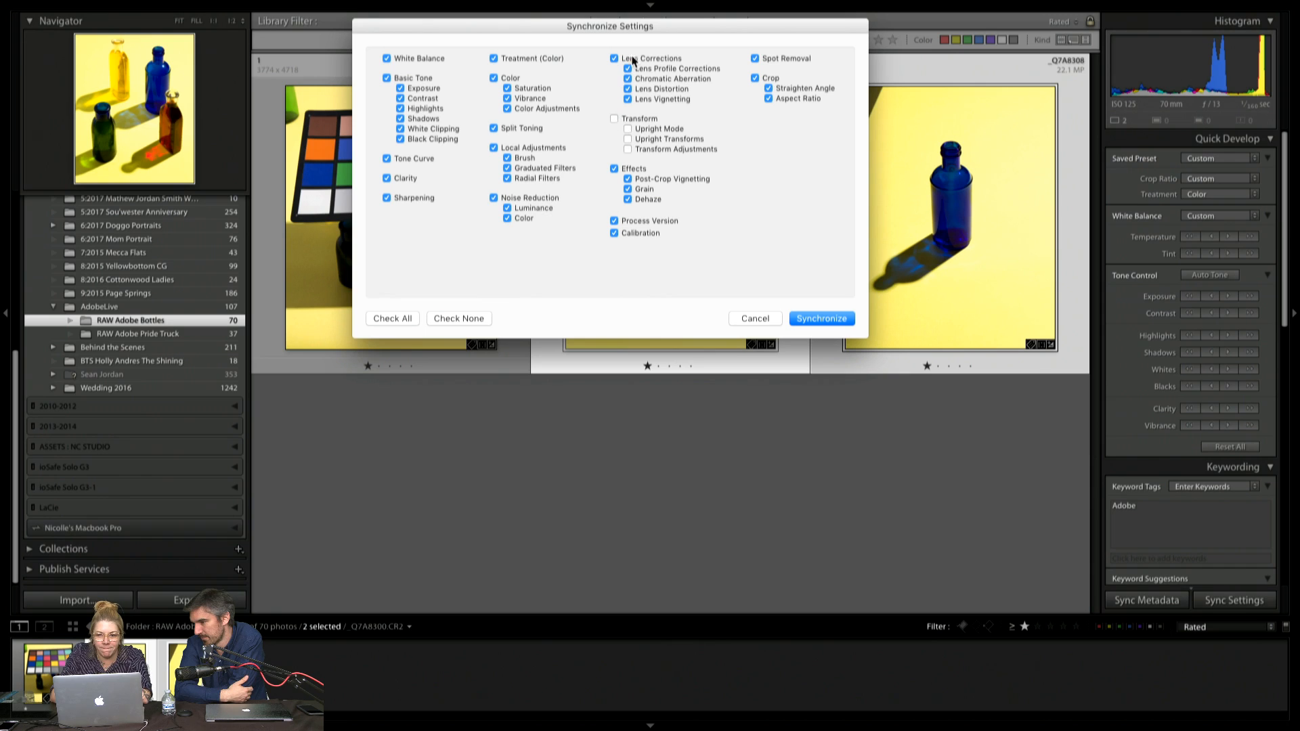
{"action": "left_click", "coordinate": [755, 78]}
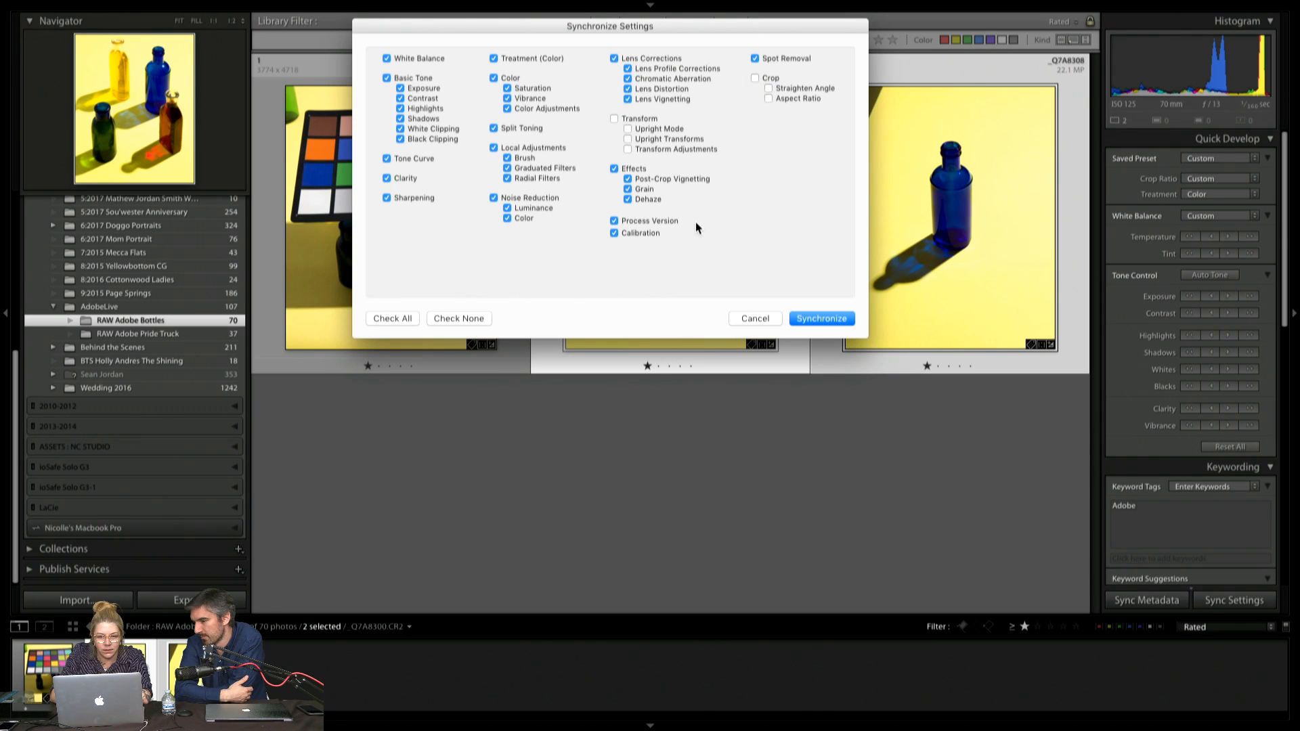
{"action": "left_click", "coordinate": [833, 319]}
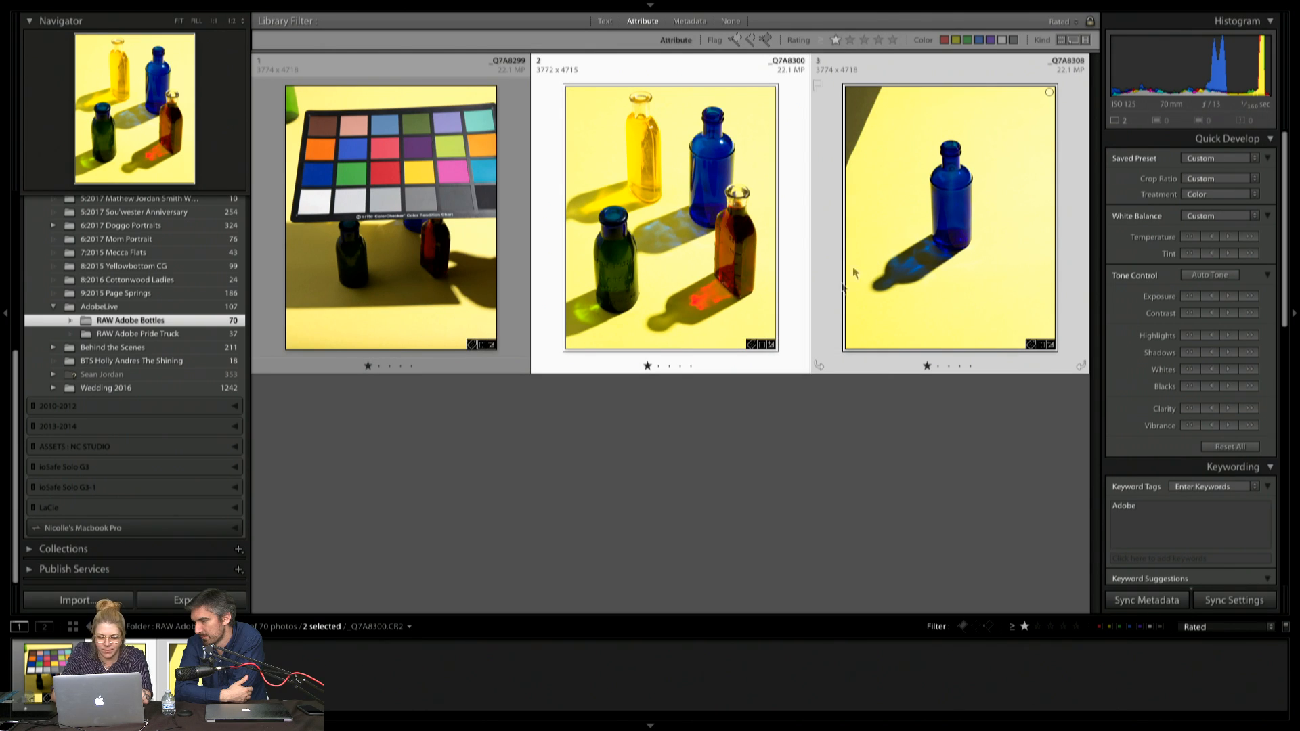
Open the single blue bottle photo for developing and compare its two Synchronize Settings history states, ending on the latest
{"action": "left_click", "coordinate": [866, 423]}
{"action": "double_click", "coordinate": [929, 259]}
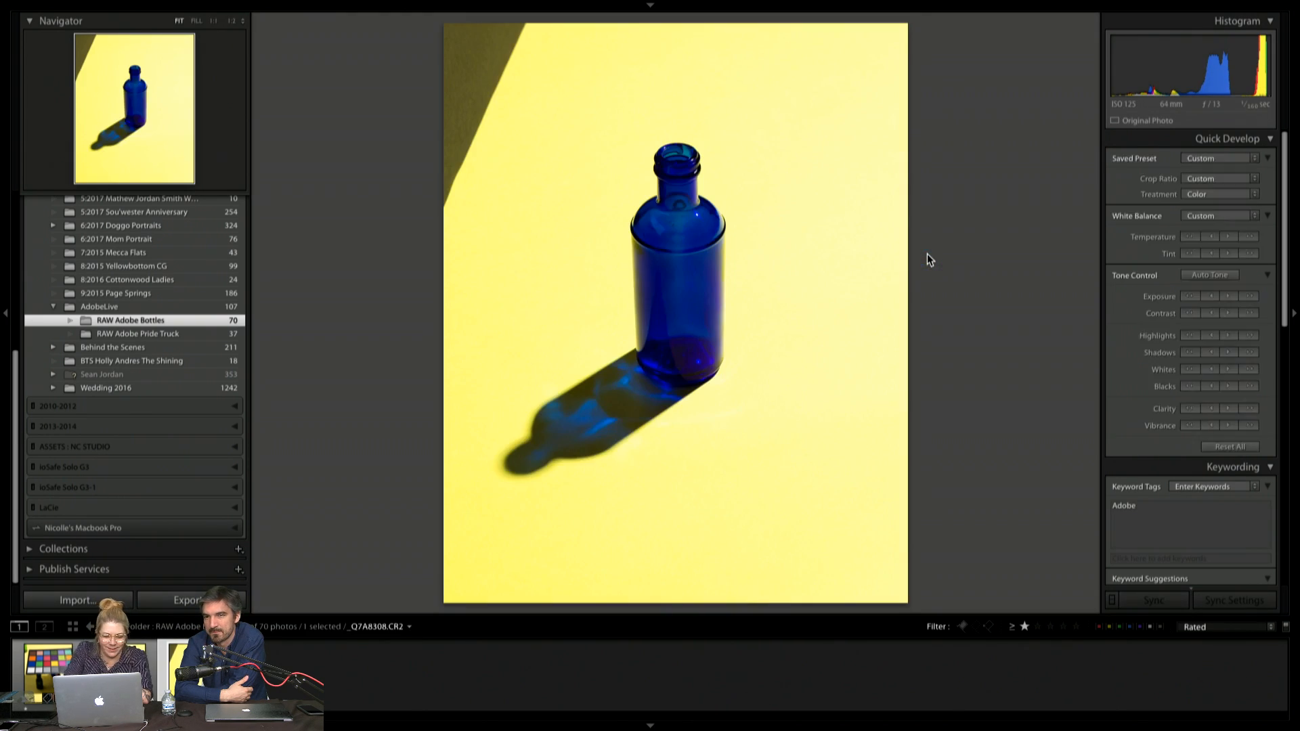
{"action": "key", "text": "d"}
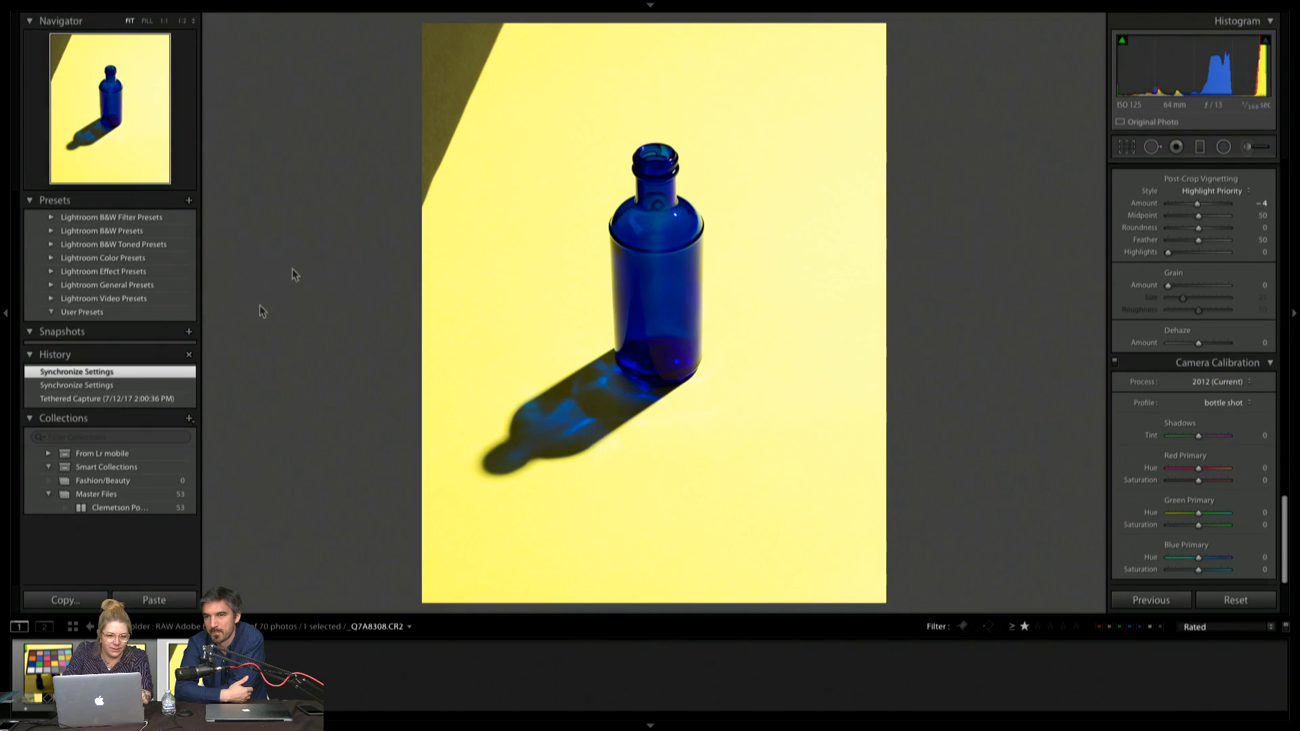
{"action": "left_click", "coordinate": [131, 385]}
{"action": "left_click", "coordinate": [131, 371]}
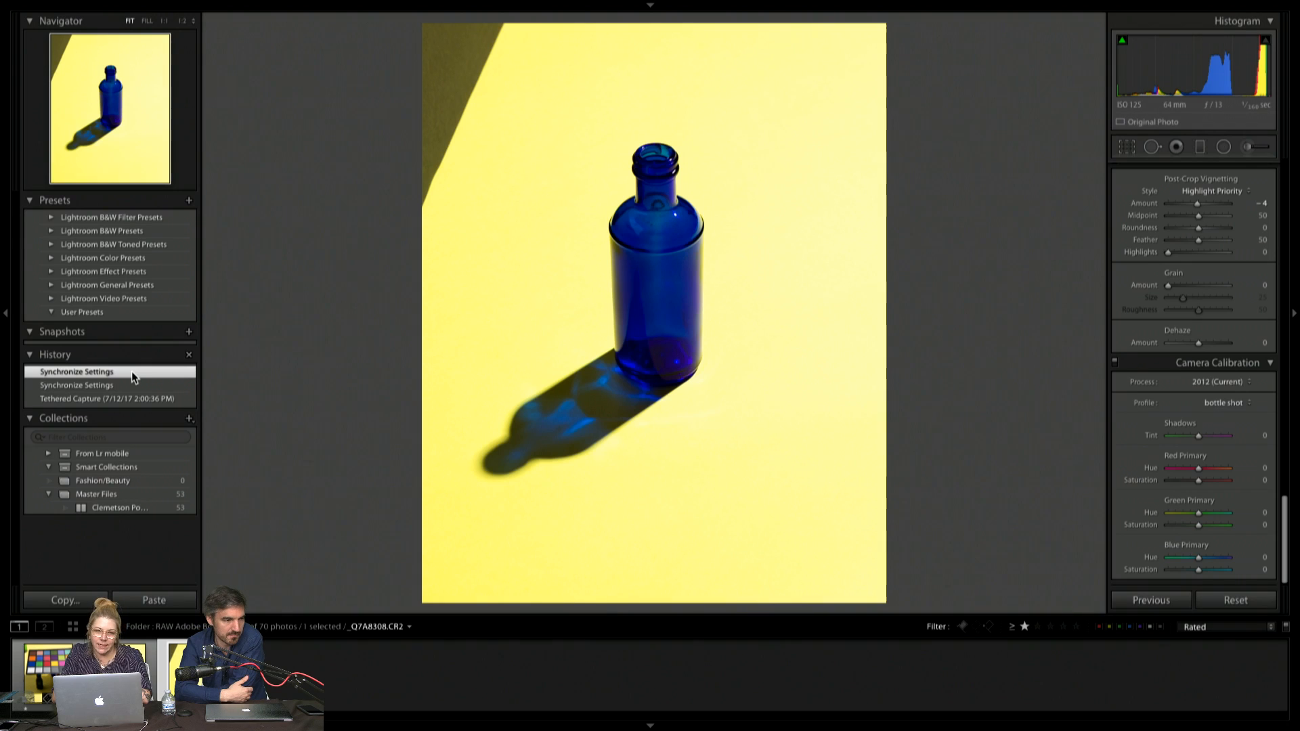
Select both the four-bottle and blue bottle photos in the library grid and open their export settings
{"action": "left_click", "coordinate": [120, 677], "text": "shift"}
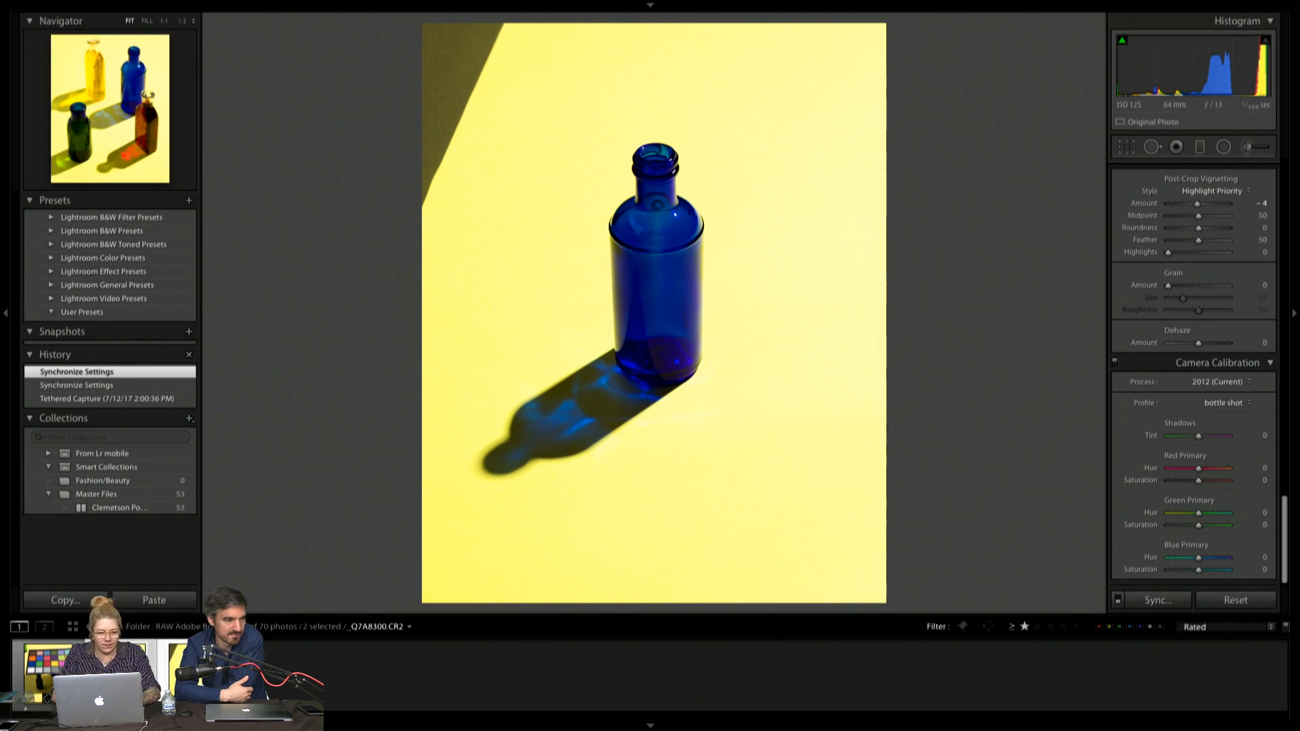
{"action": "key", "text": "n"}
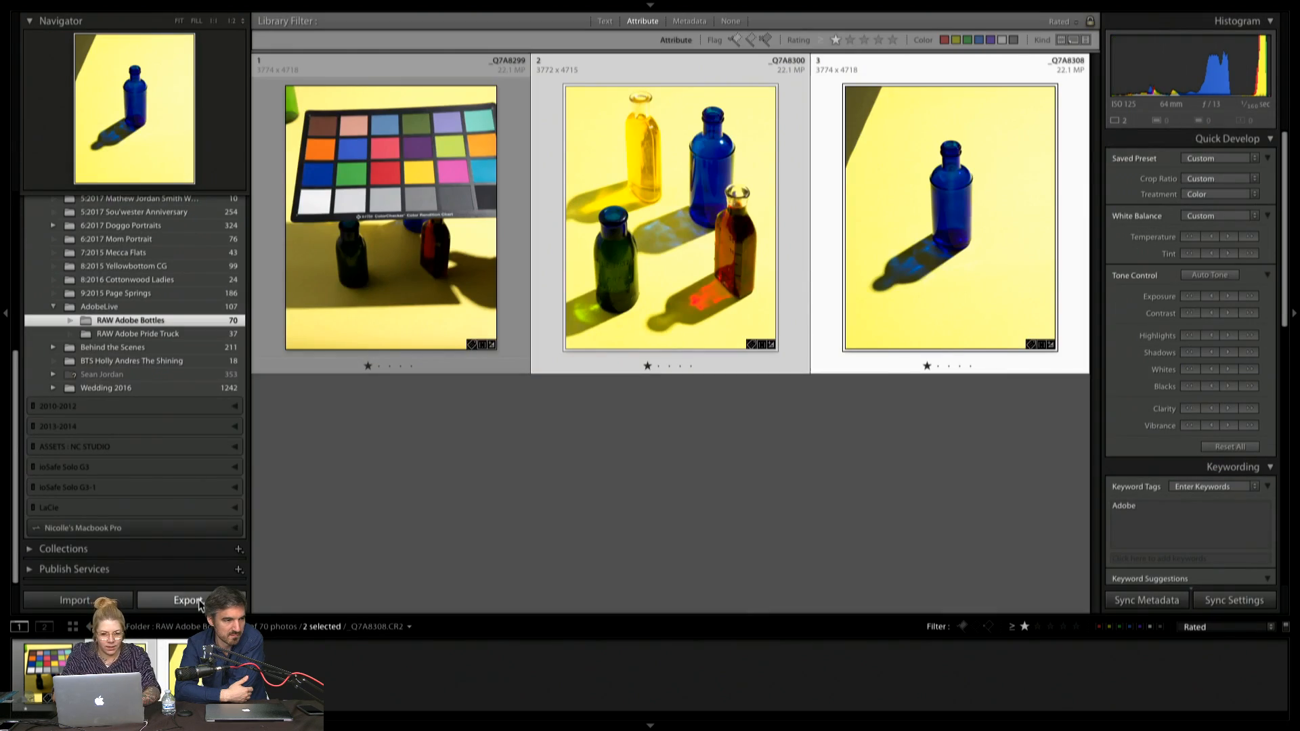
{"action": "left_click", "coordinate": [188, 601]}
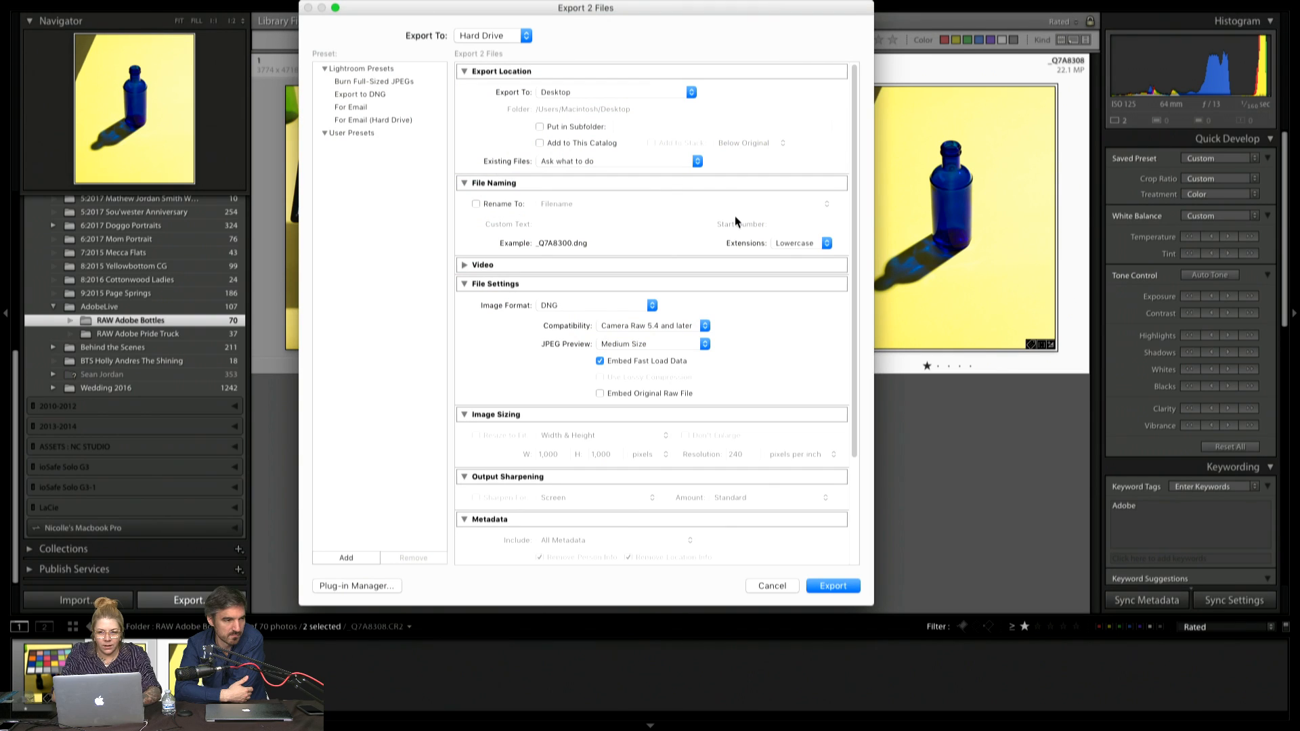
Set the export image format to TIFF and the resolution to 300 pixels per inch
{"action": "left_click", "coordinate": [640, 305]}
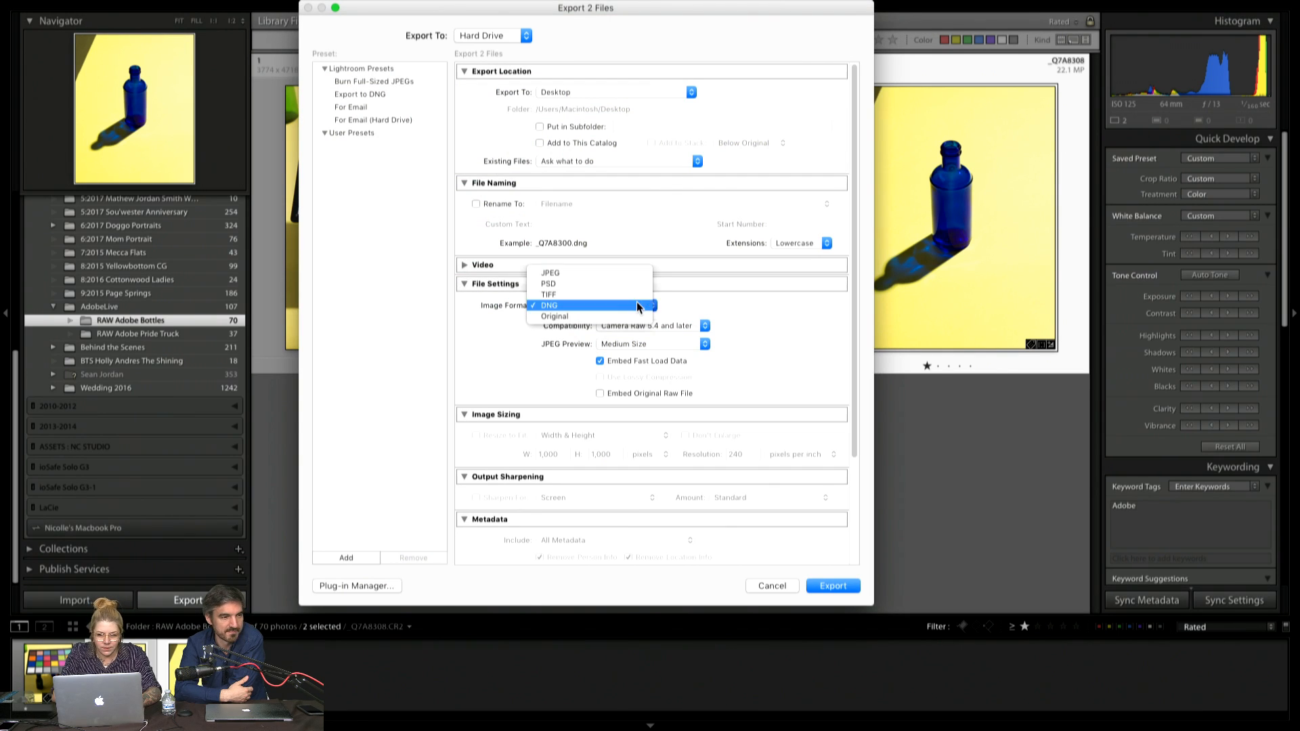
{"action": "left_click", "coordinate": [634, 297]}
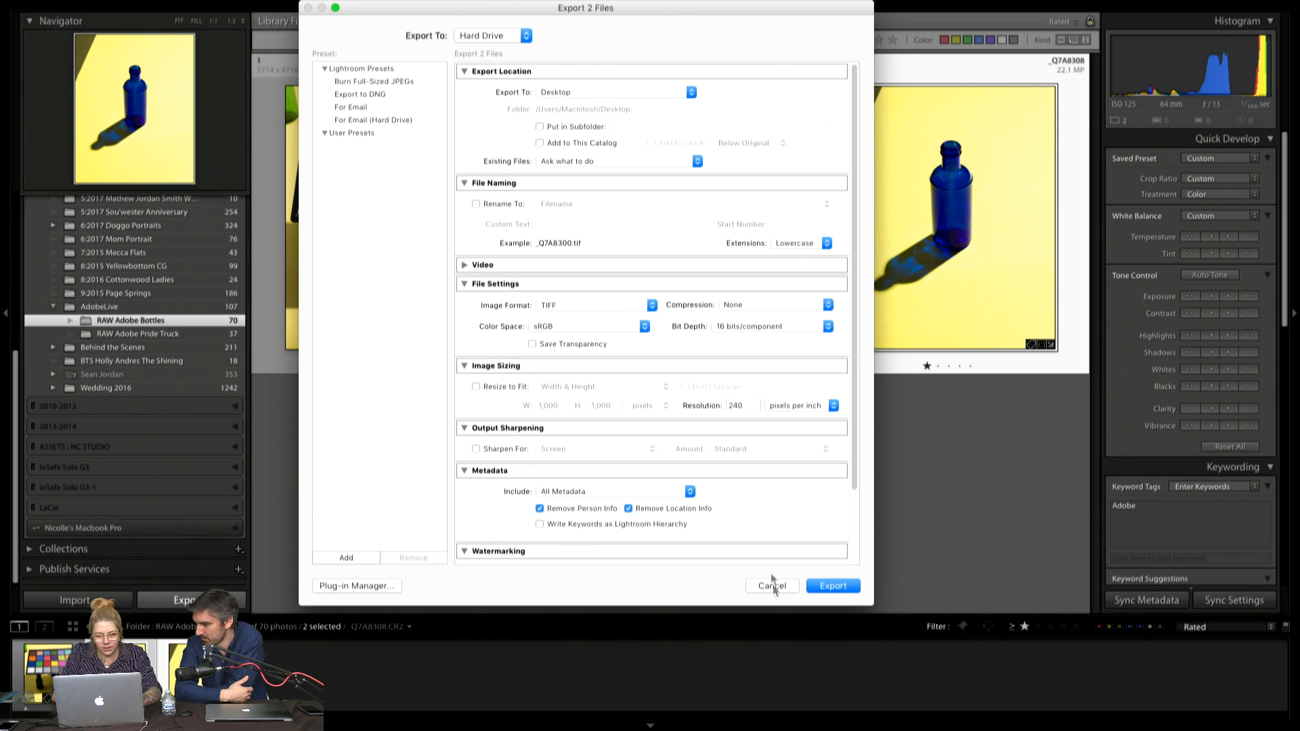
{"action": "double_click", "coordinate": [751, 407]}
{"action": "type", "text": "300"}
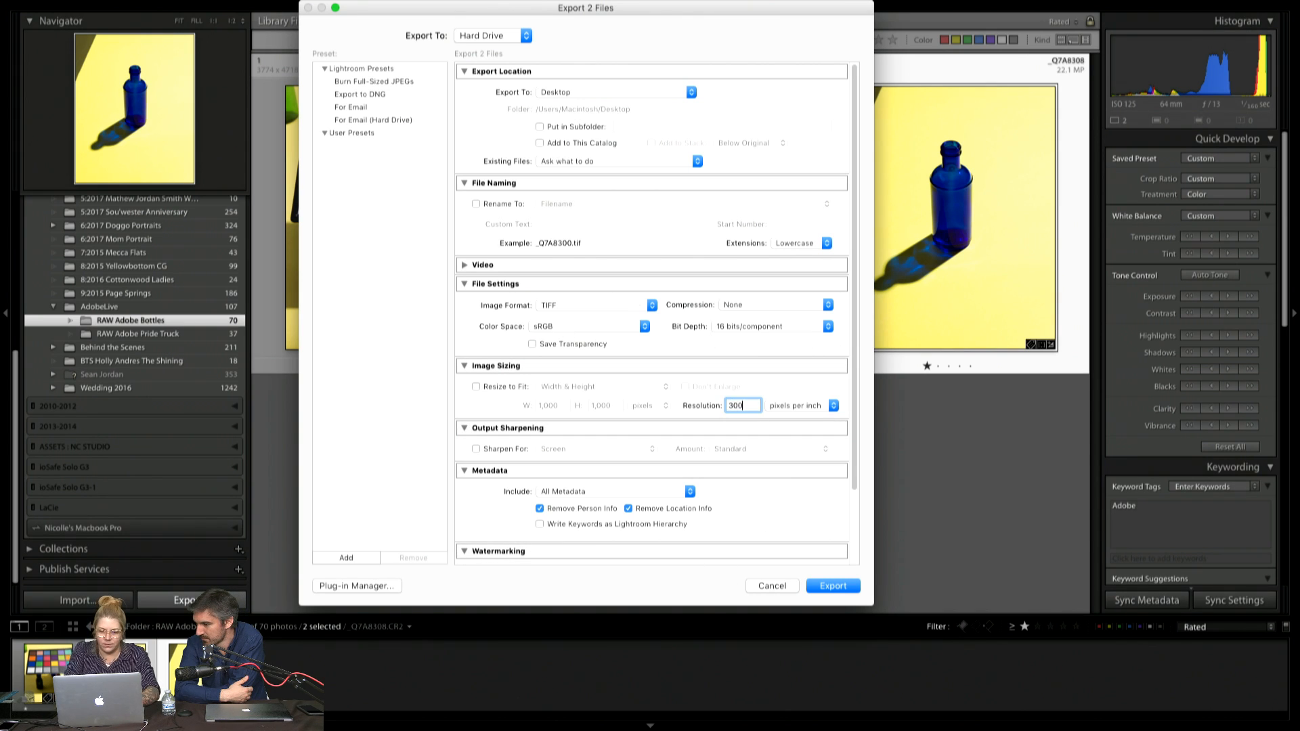
Export the two selected photos as TIFF files to the desktop, leave full screen and hide Lightroom
{"action": "scroll", "coordinate": [762, 441], "scroll_direction": "down", "scroll_amount": 5}
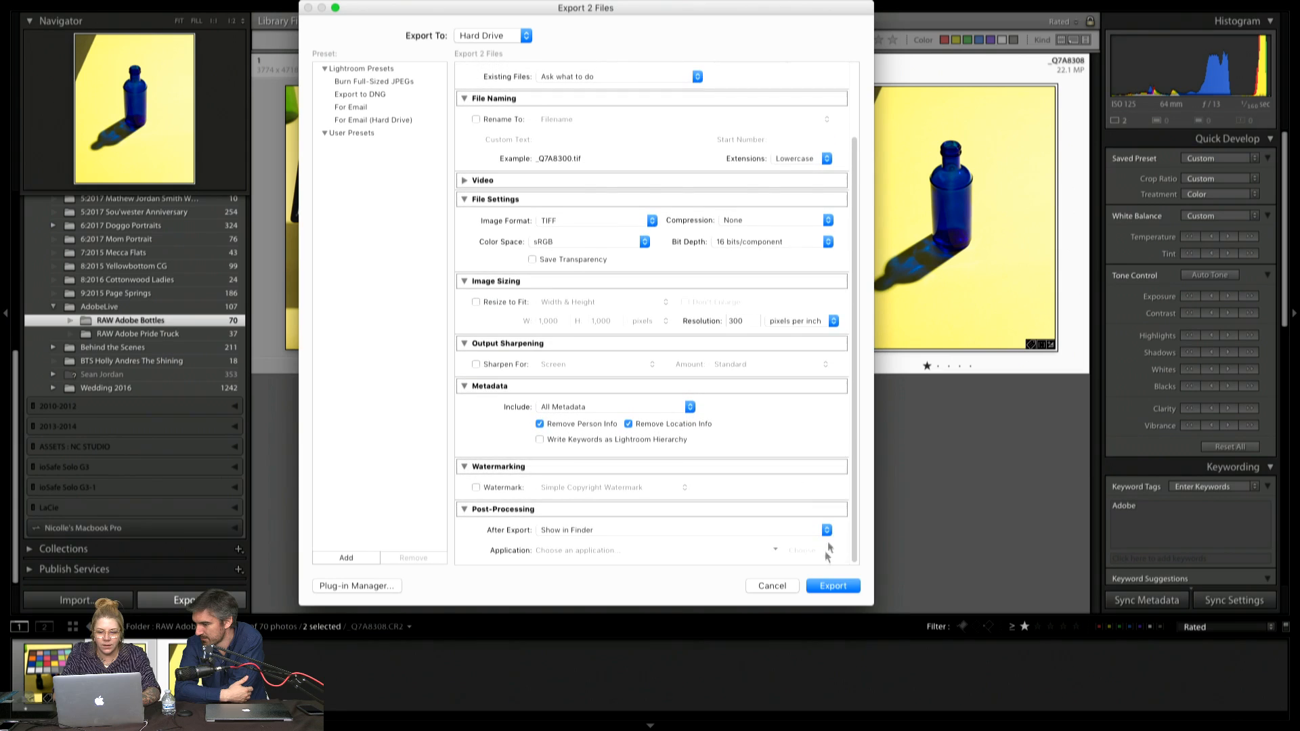
{"action": "left_click", "coordinate": [833, 586]}
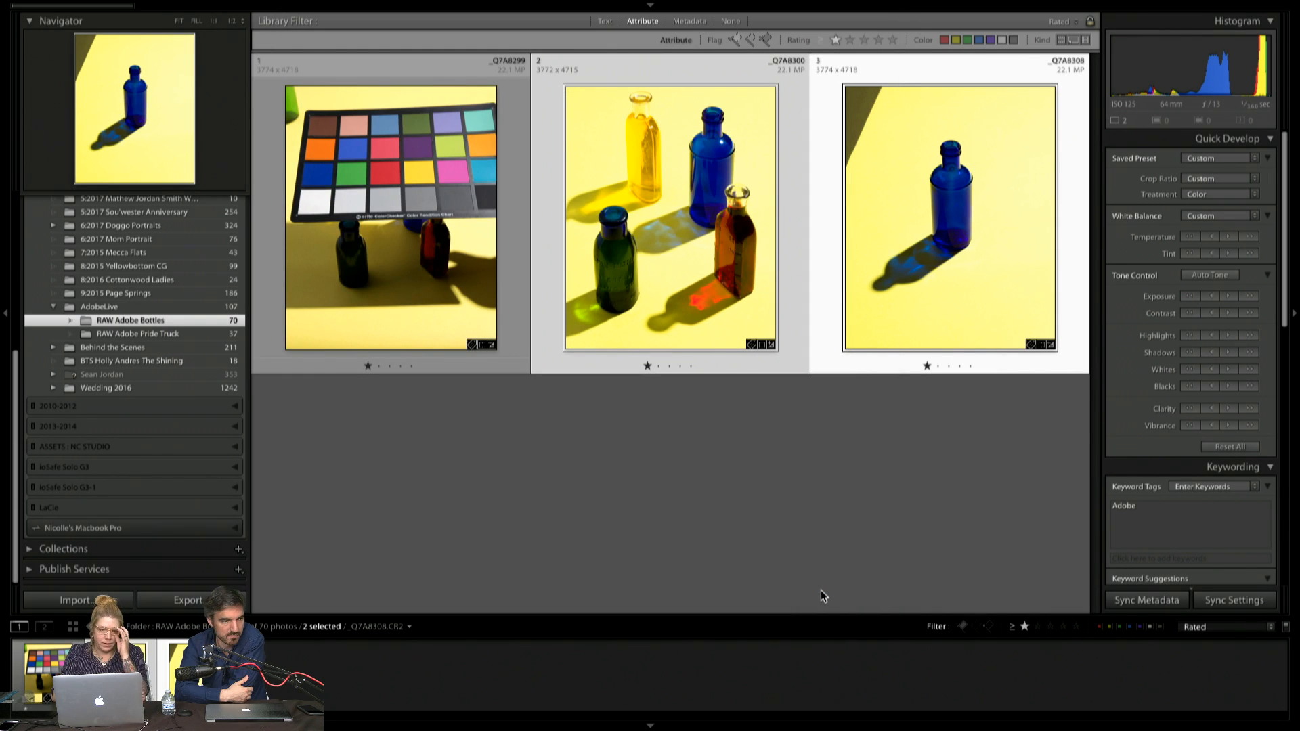
{"action": "mouse_move", "coordinate": [472, 4]}
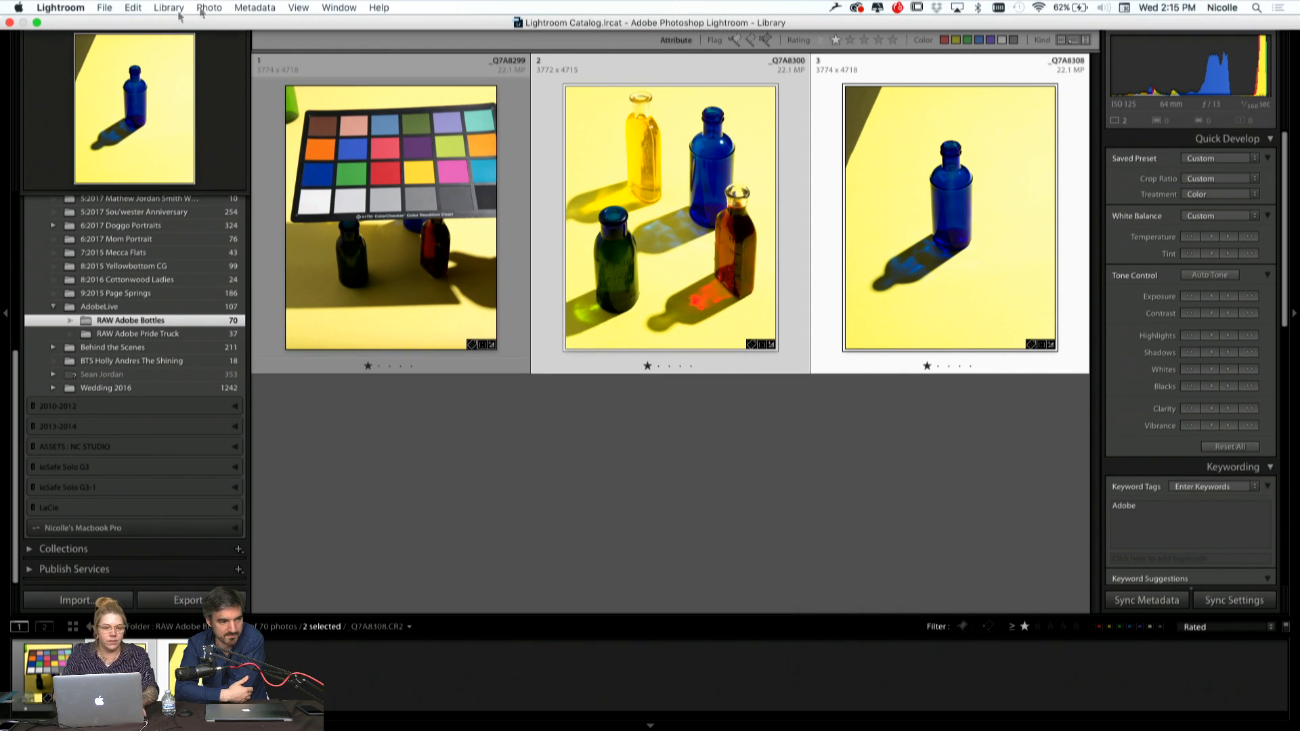
{"action": "left_click", "coordinate": [36, 23]}
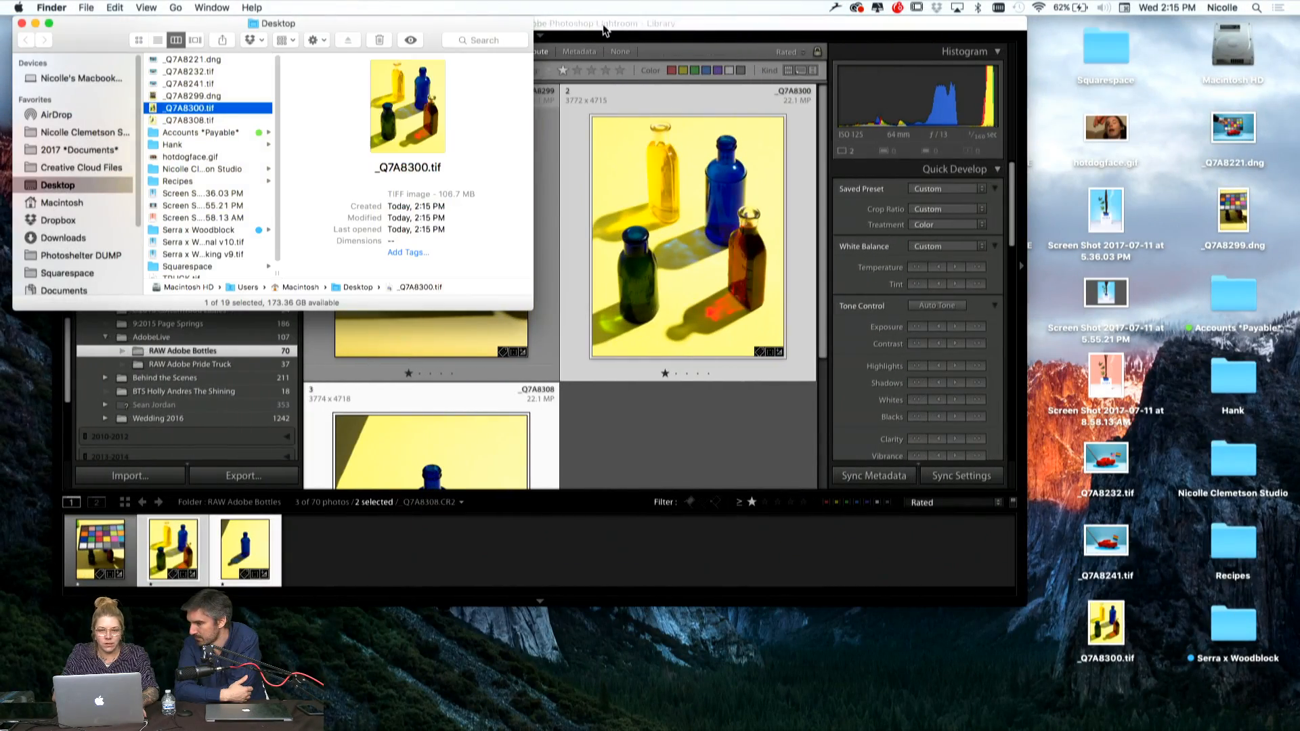
{"action": "left_click", "coordinate": [603, 27]}
{"action": "key", "text": "super+h"}
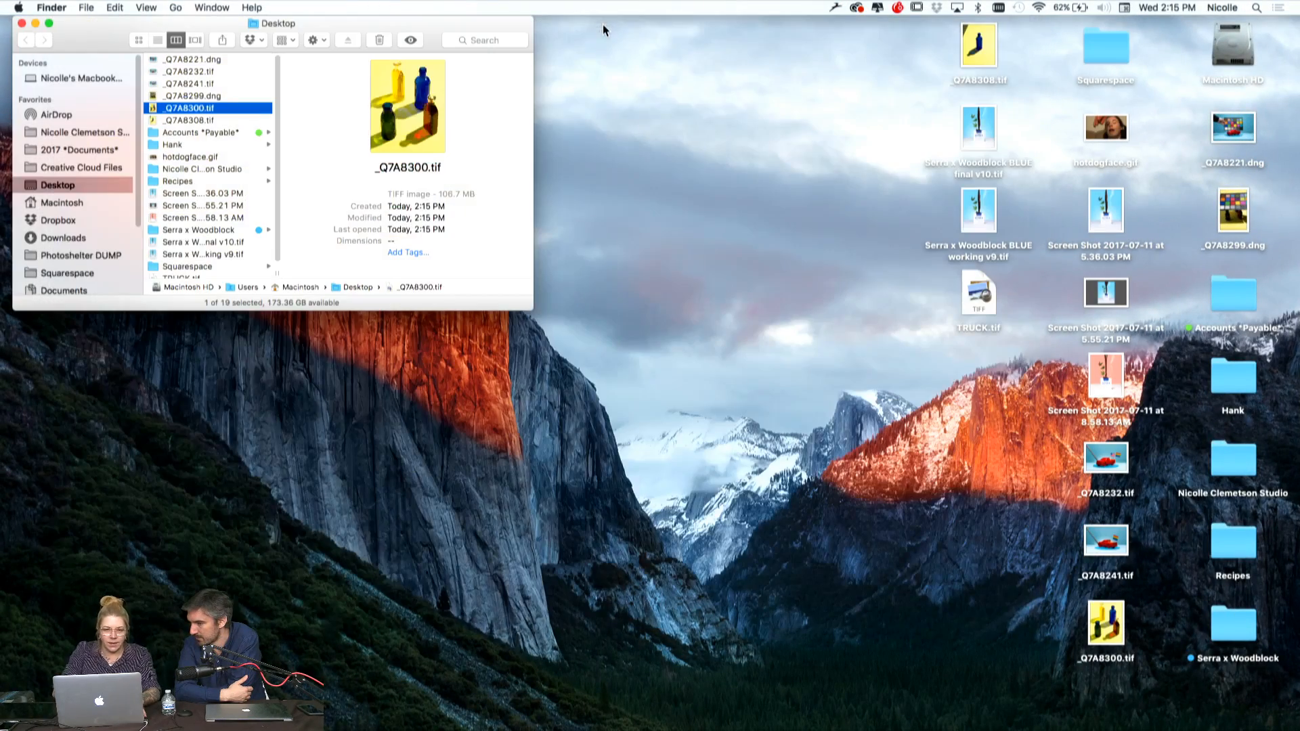
Select the exported _Q7A8300.tif and _Q7A8308.tif in Finder and open both in Adobe Photoshop CC 2017
{"action": "left_click", "coordinate": [185, 121], "text": "shift"}
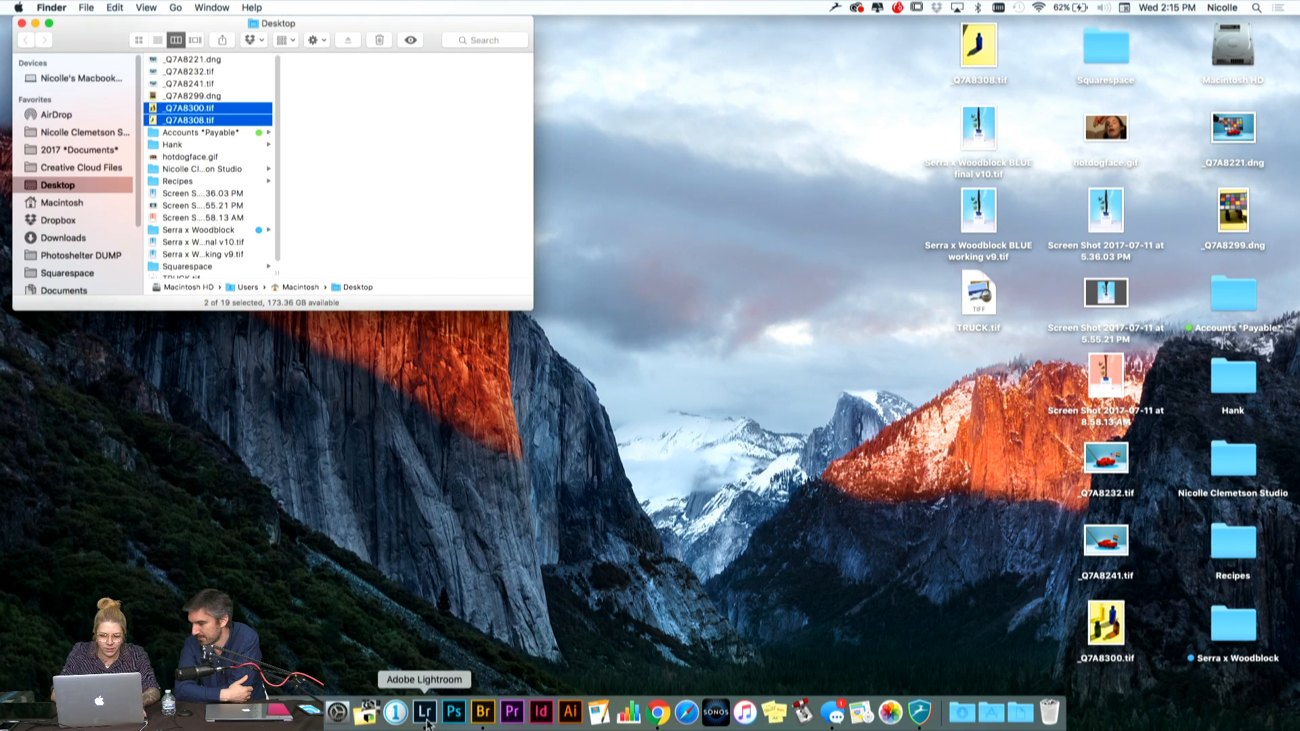
{"action": "key", "text": "super+o"}
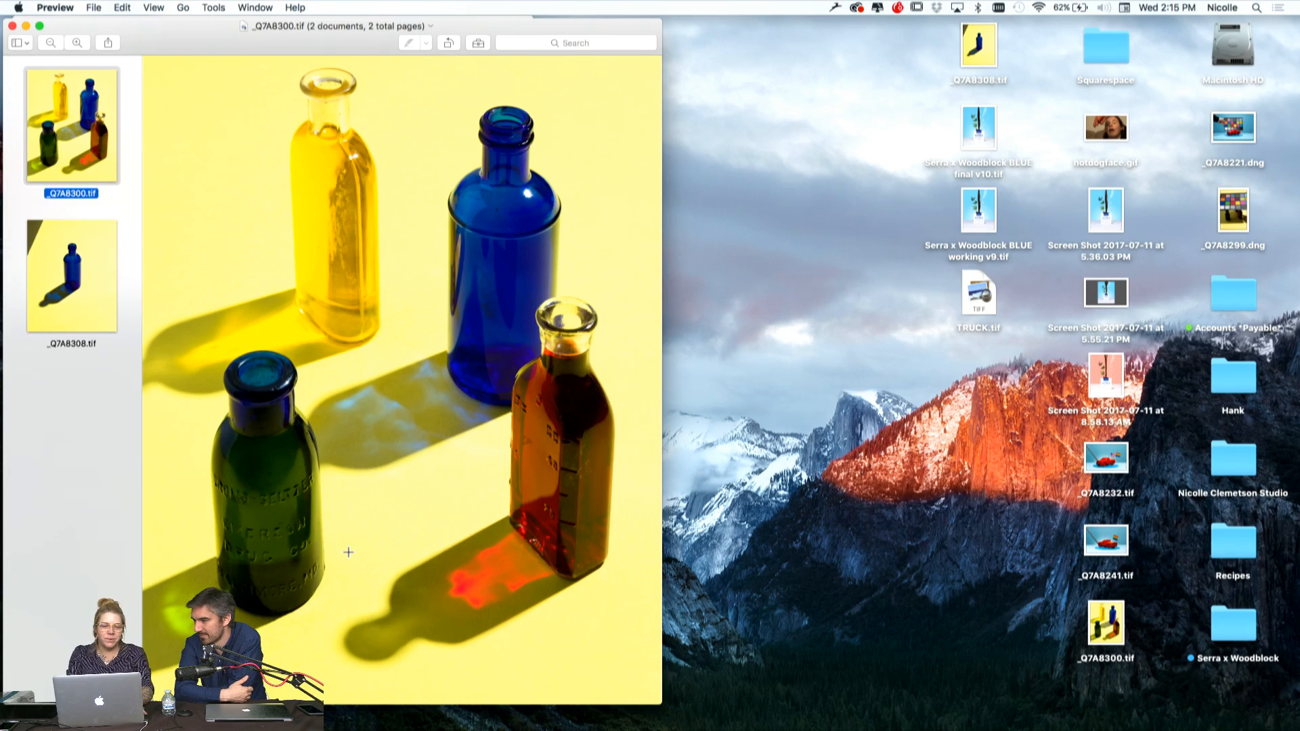
{"action": "key", "text": "super+q"}
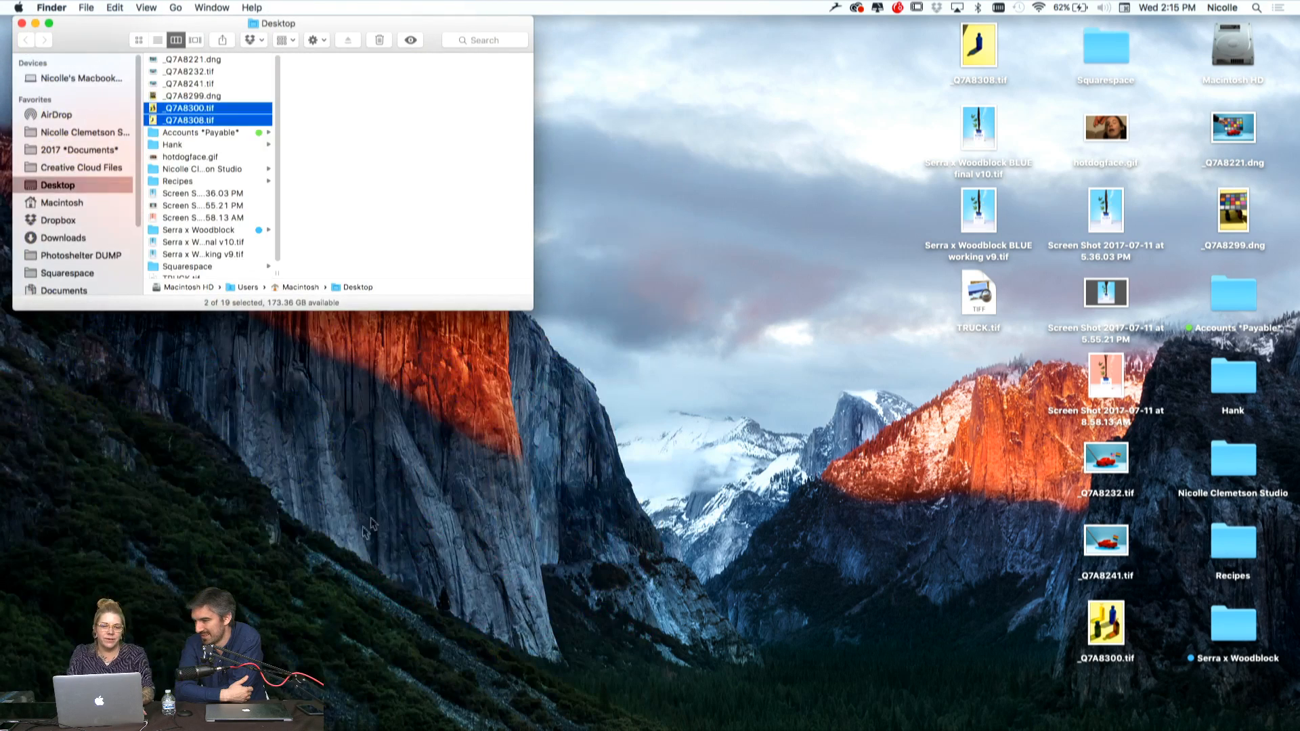
{"action": "right_click", "coordinate": [176, 112]}
{"action": "mouse_move", "coordinate": [318, 154]}
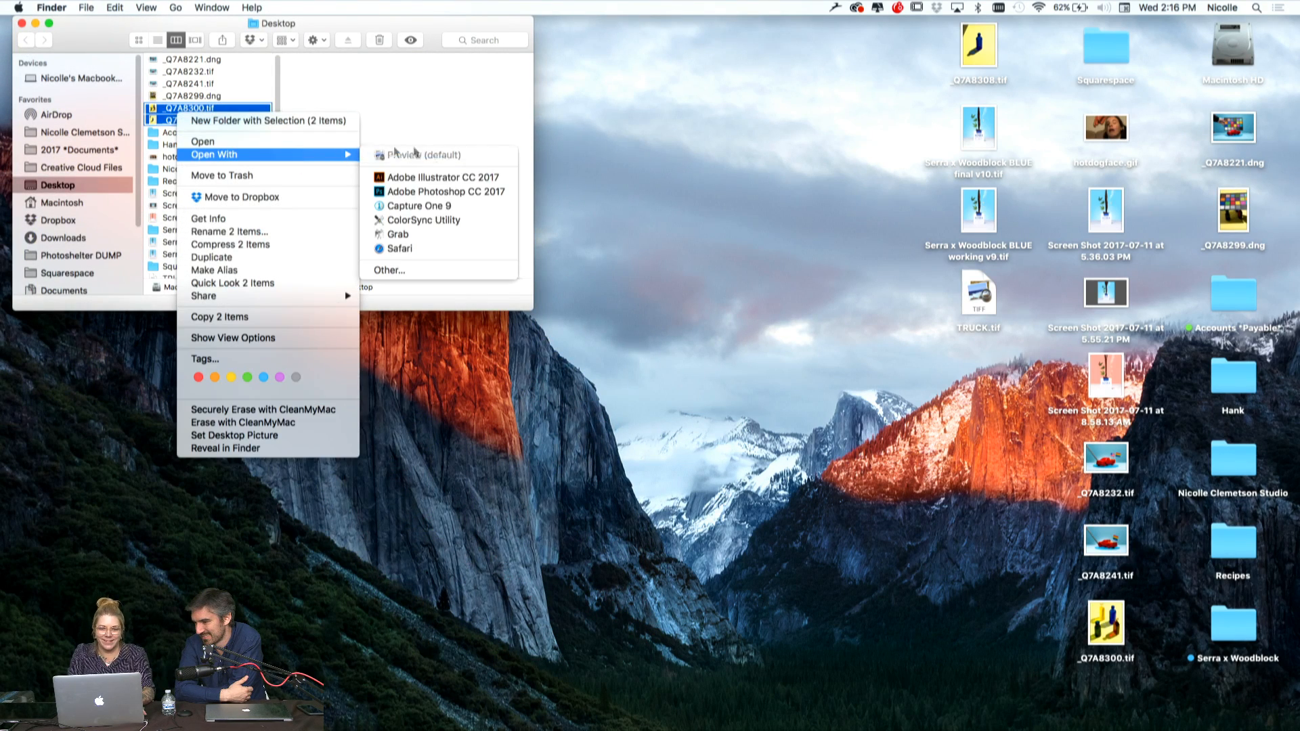
{"action": "left_click", "coordinate": [448, 190]}
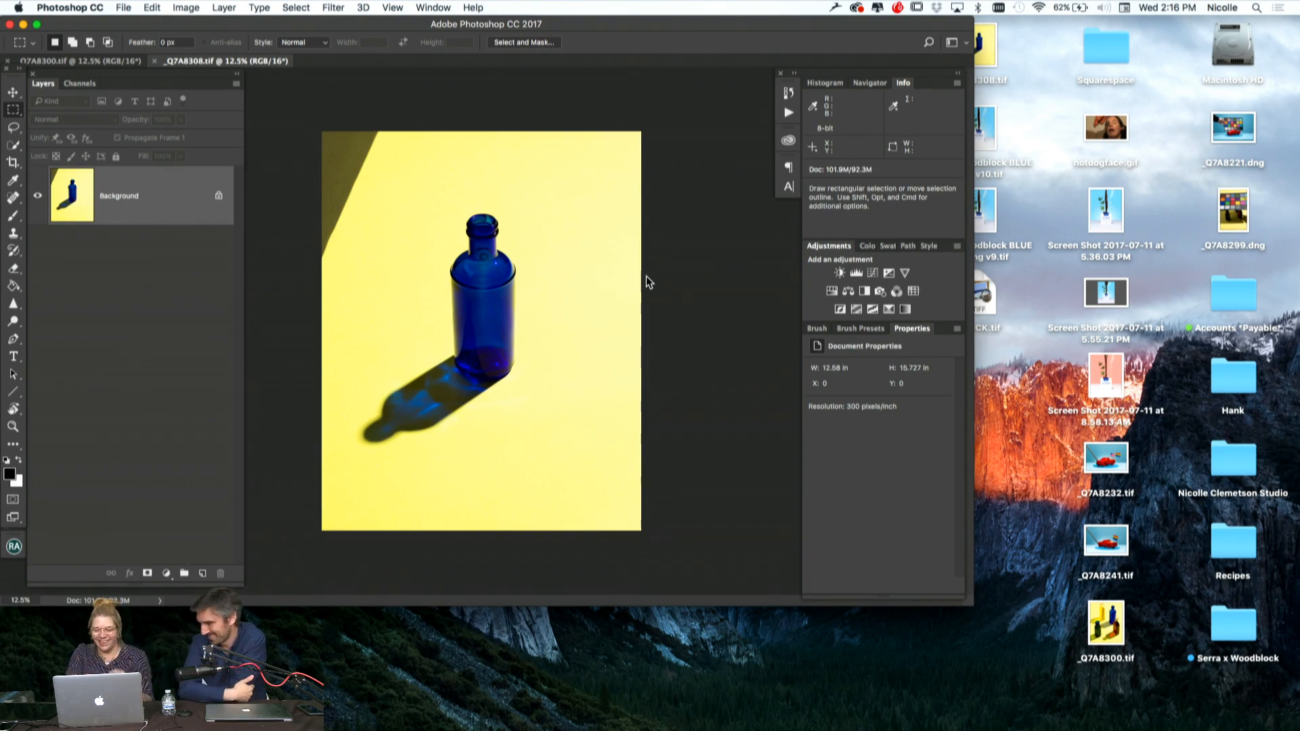
Enlarge the Photoshop window, show _Q7A8300.tif in full-screen mode and move the floating Adjustments and Properties panels clear of the image
{"action": "left_click_drag", "start_coordinate": [969, 601], "coordinate": [1291, 722]}
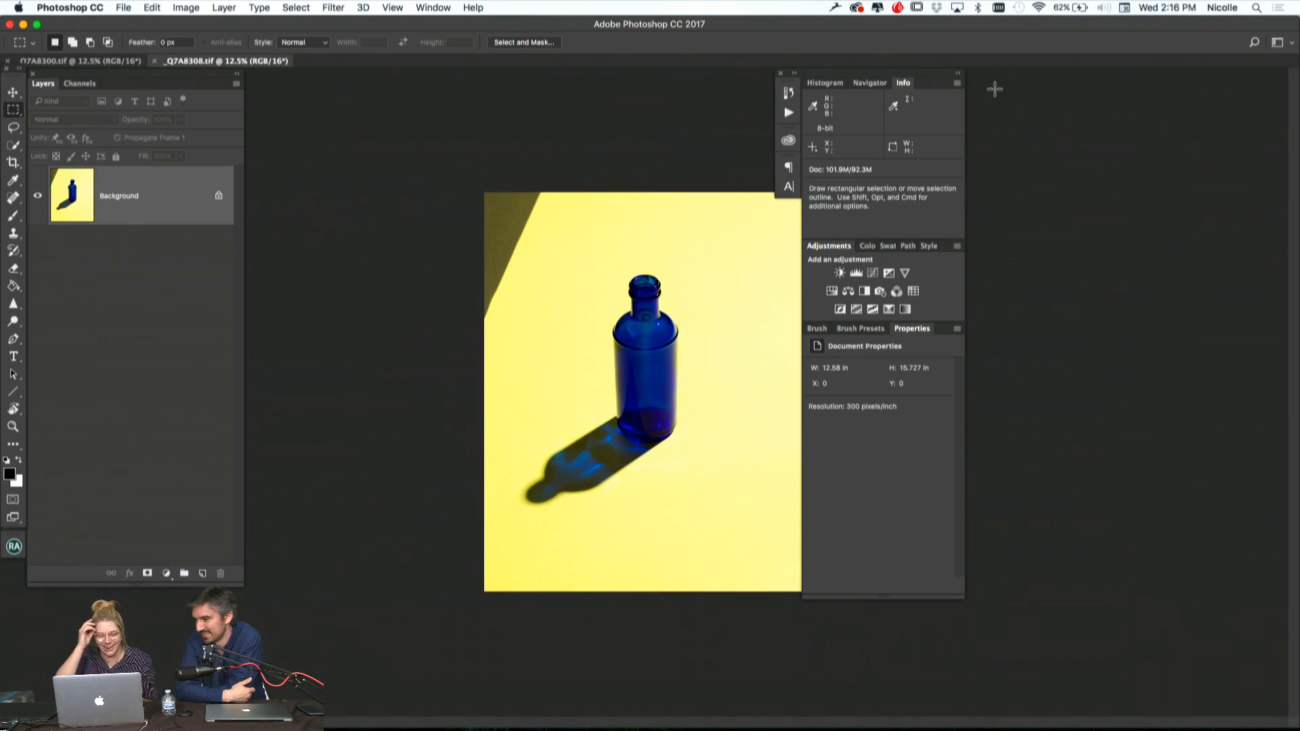
{"action": "left_click", "coordinate": [107, 60]}
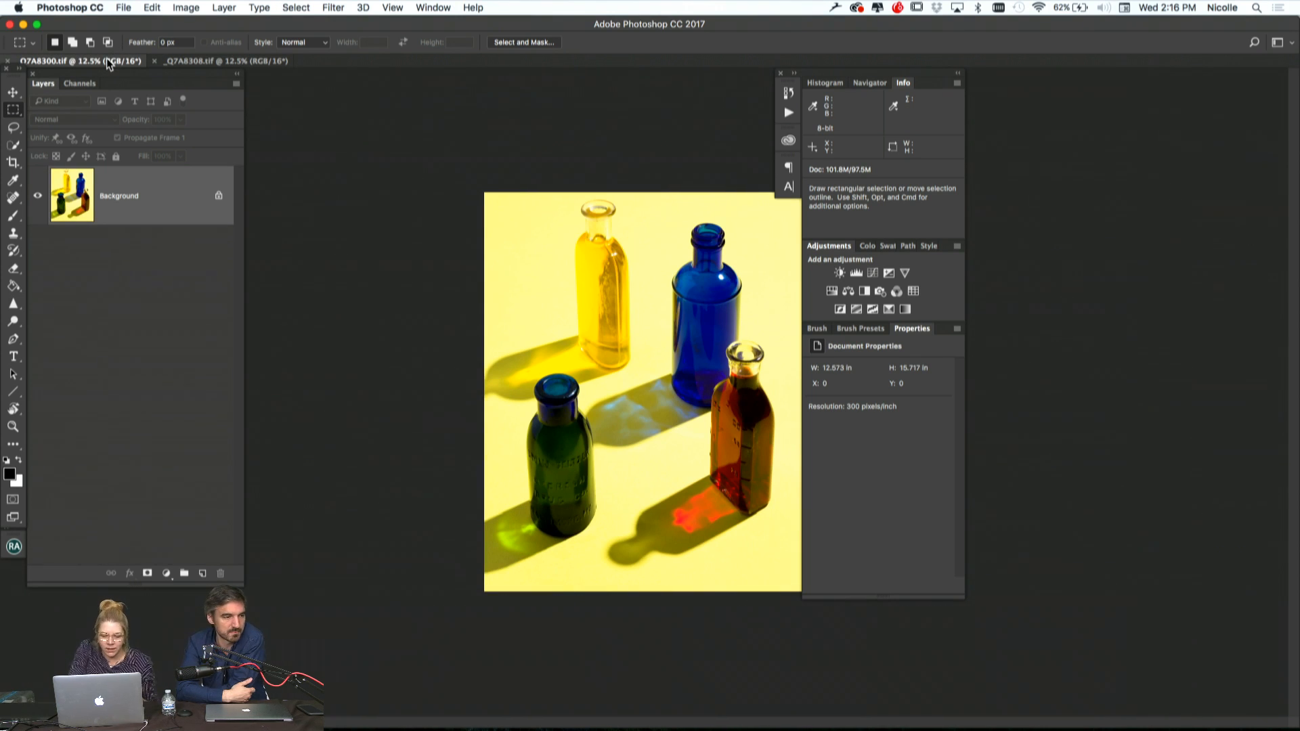
{"action": "key", "text": "f"}
{"action": "key", "text": "super+plus"}
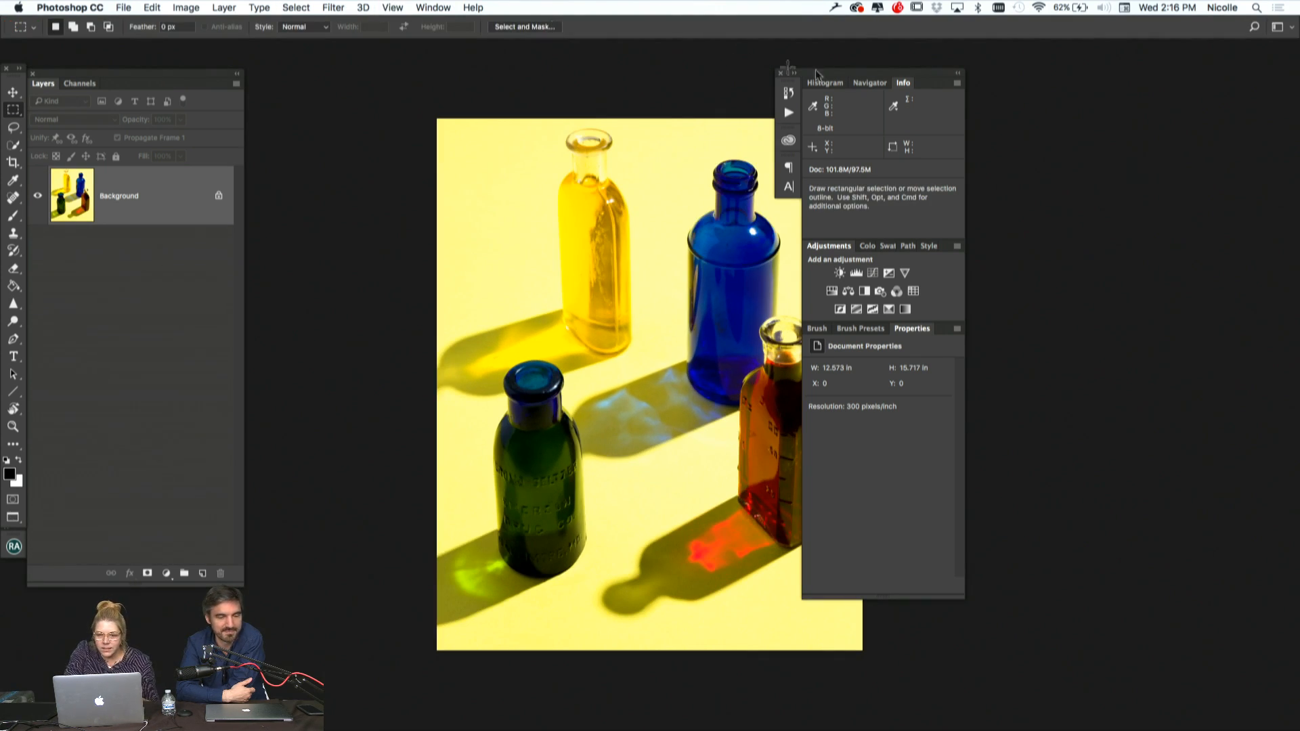
{"action": "left_click_drag", "start_coordinate": [817, 74], "coordinate": [1105, 62]}
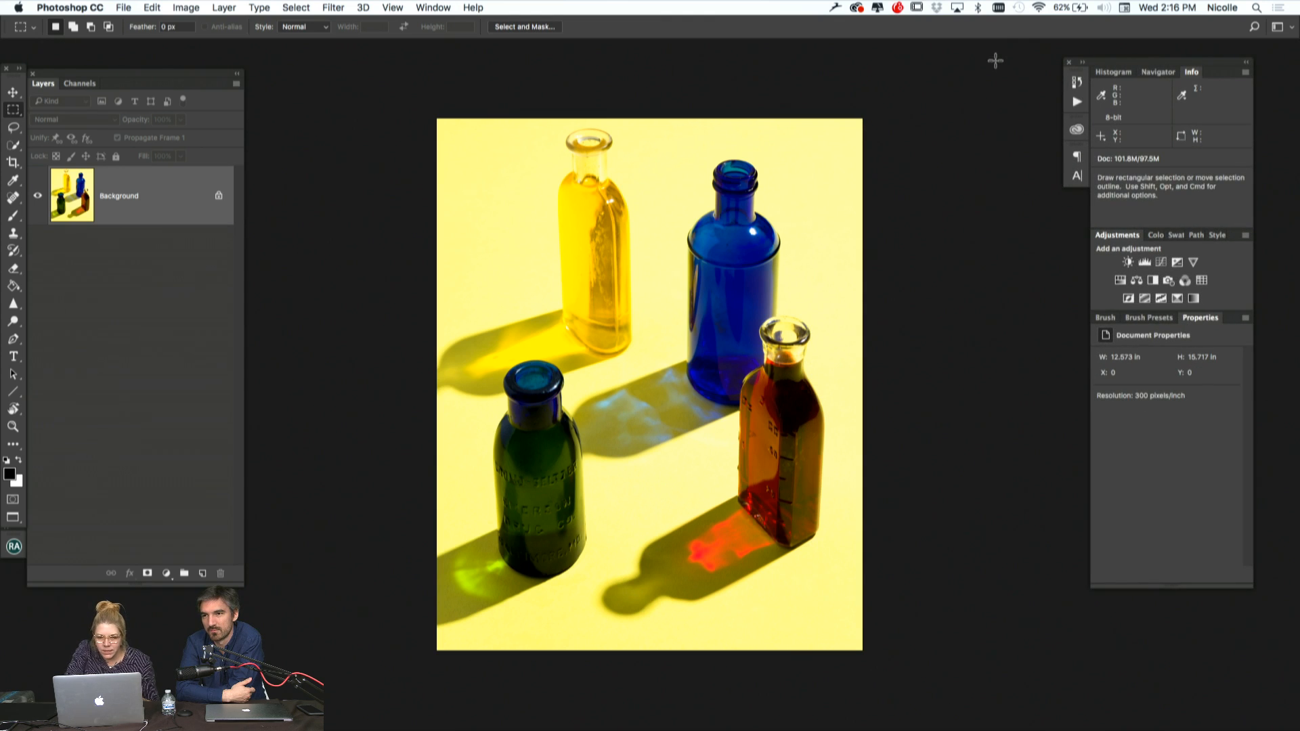
Duplicate the four-bottle photo's Background layer and set the Spot Healing Brush size to 50 px
{"action": "key", "text": "super+plus"}
{"action": "key", "text": "super+j"}
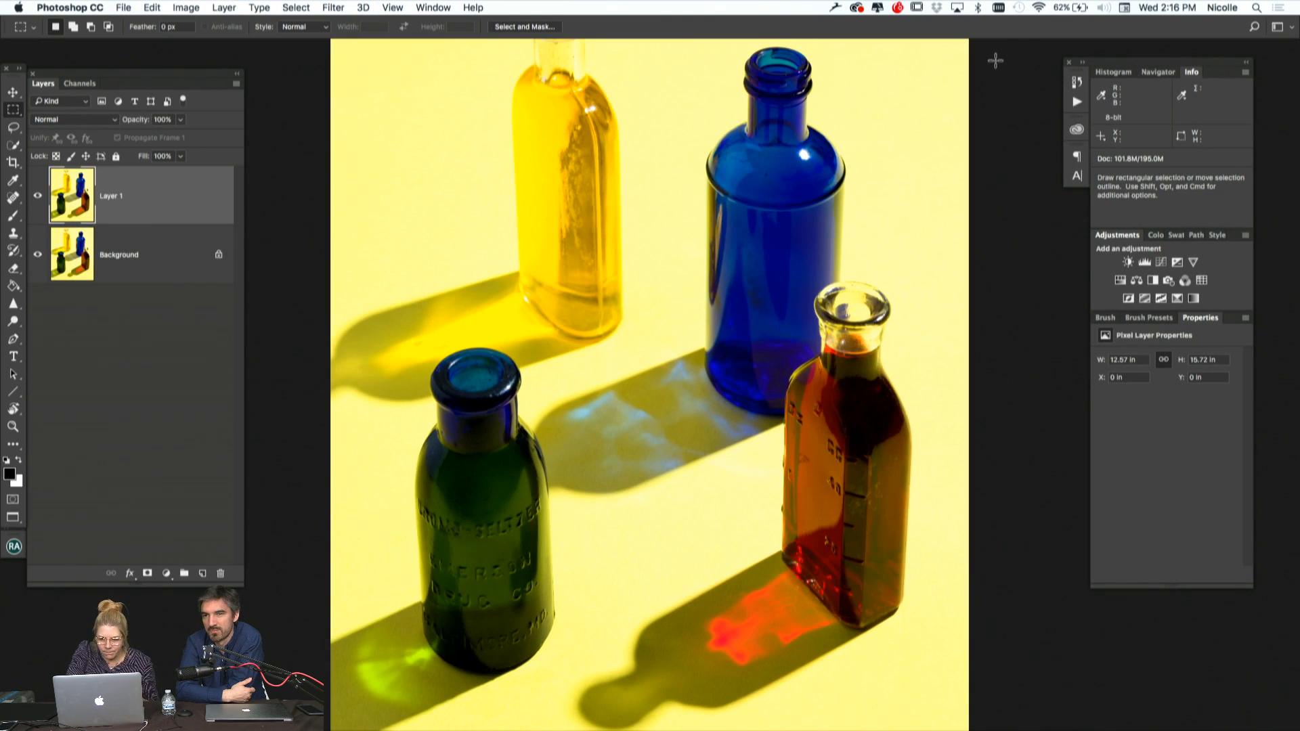
{"action": "key", "text": "j"}
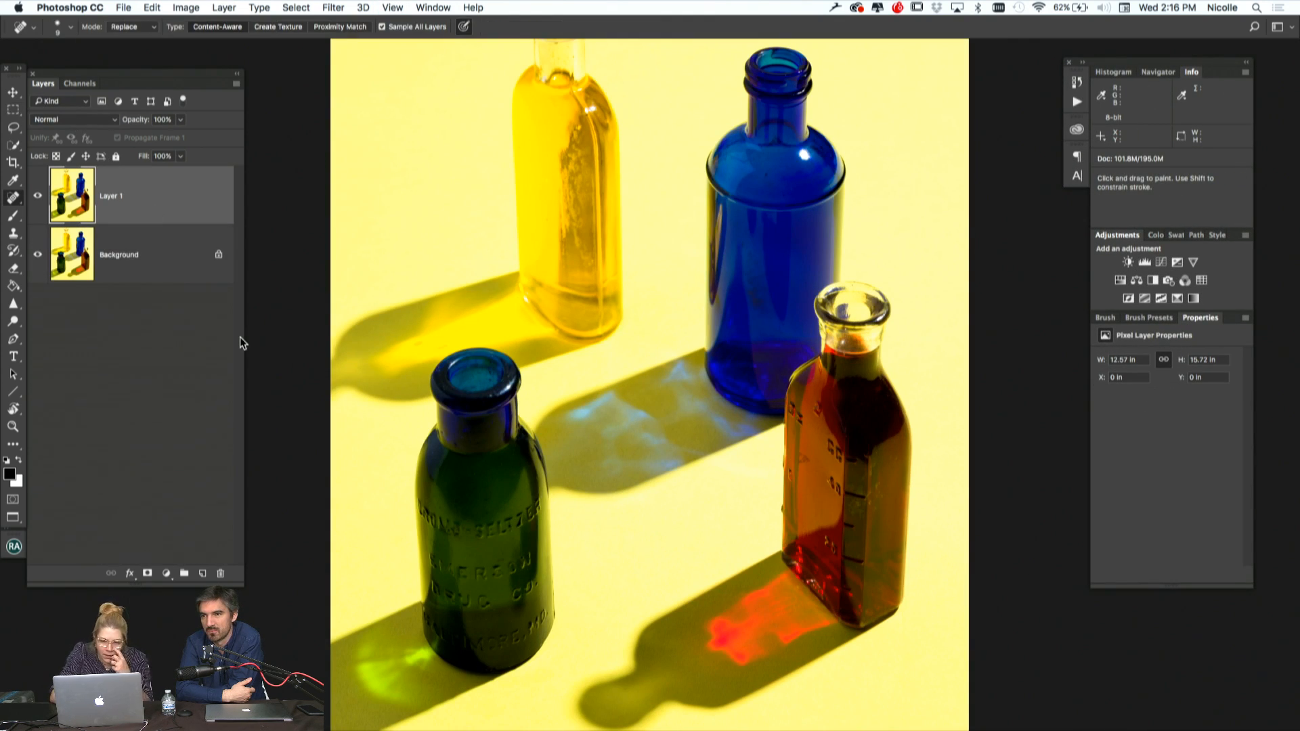
{"action": "key", "text": "super+equal"}
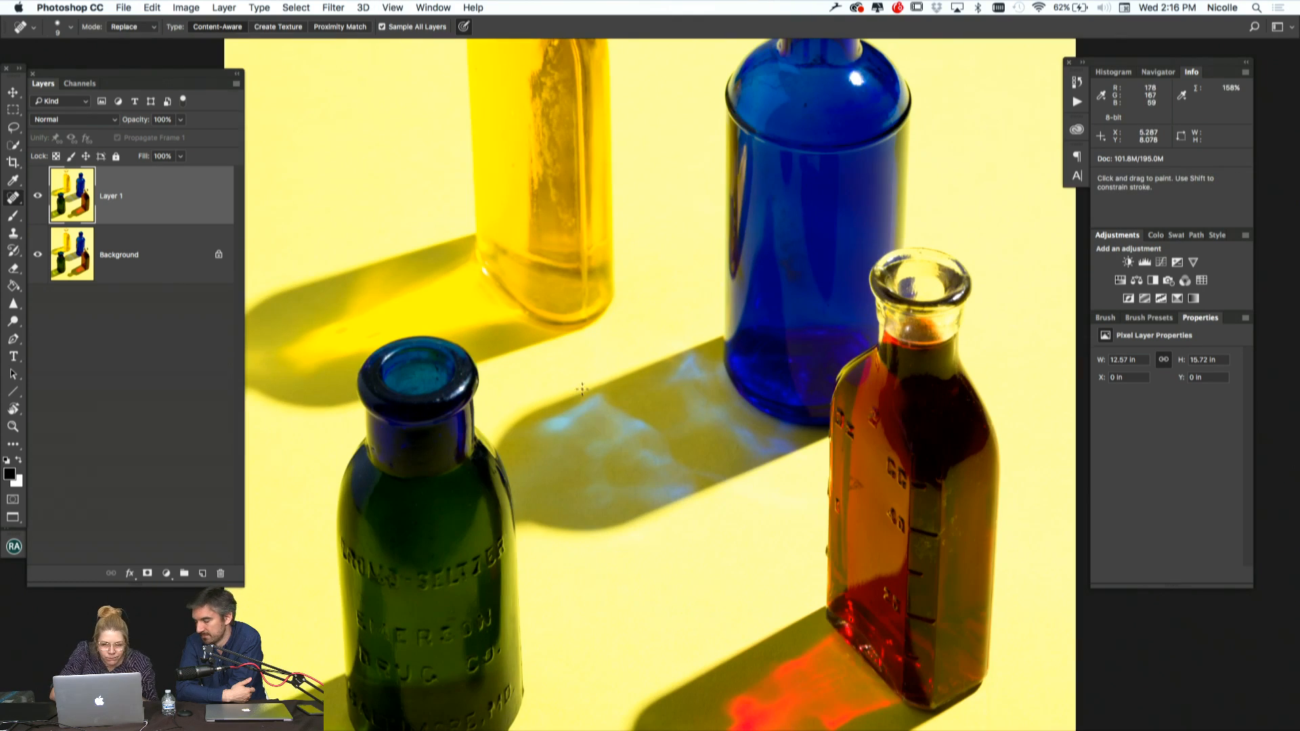
{"action": "scroll", "coordinate": [627, 472], "scroll_direction": "down", "scroll_amount": 3}
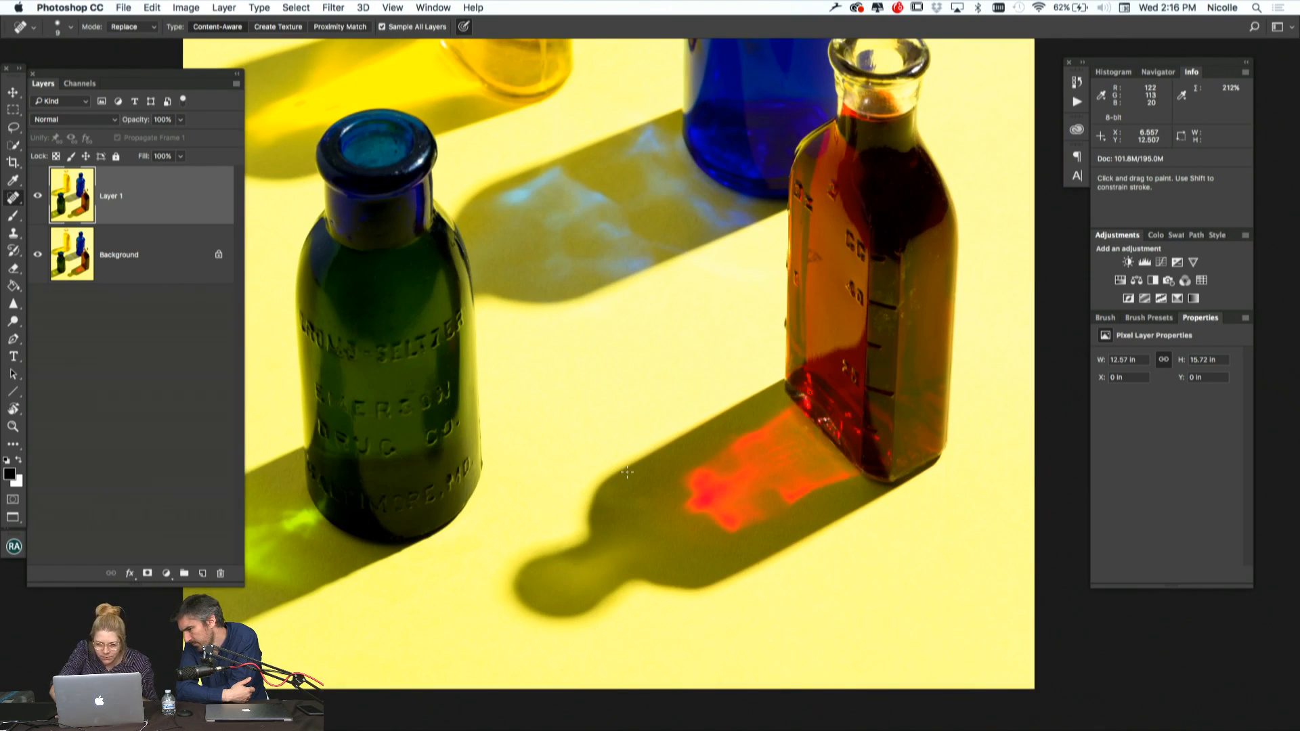
{"action": "key", "text": "bracketright"}
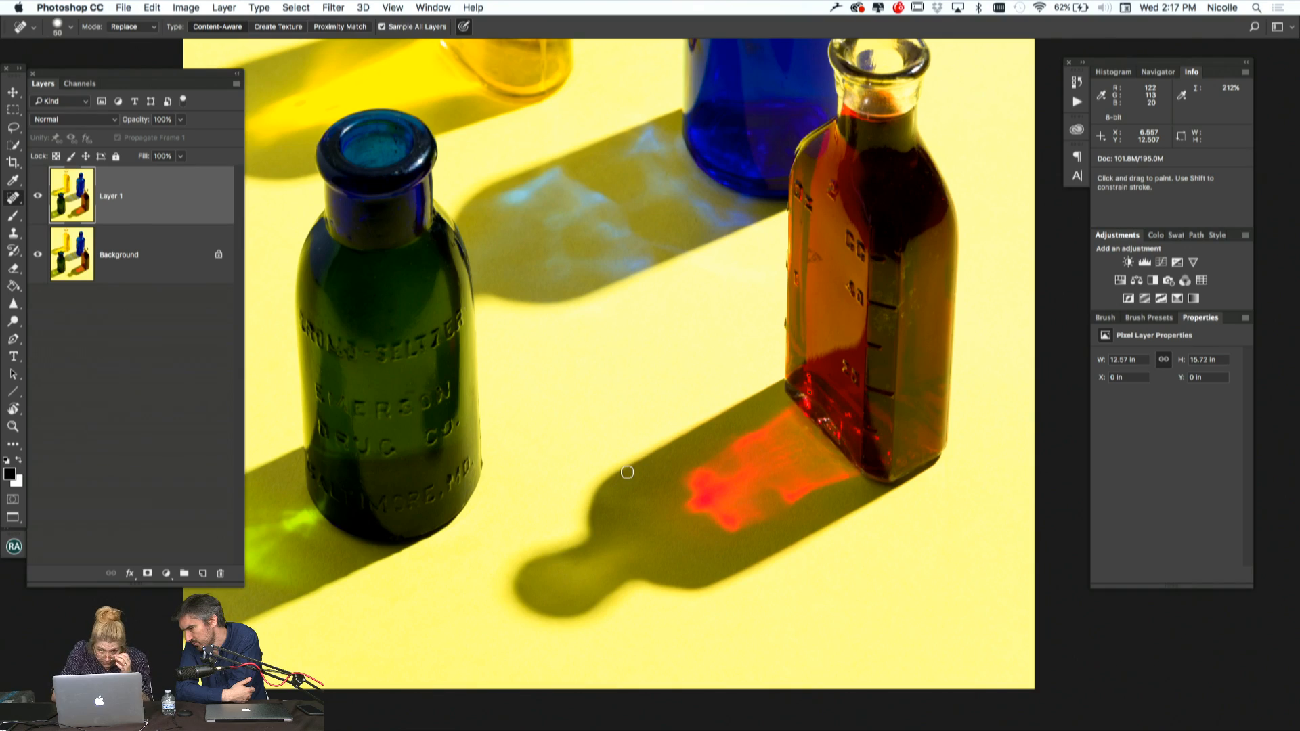
Lower the Spot Healing Brush's hardness well below 39%
{"action": "scroll", "coordinate": [627, 472], "scroll_direction": "up", "scroll_amount": 7}
{"action": "scroll", "coordinate": [627, 472], "scroll_direction": "down", "scroll_amount": 4}
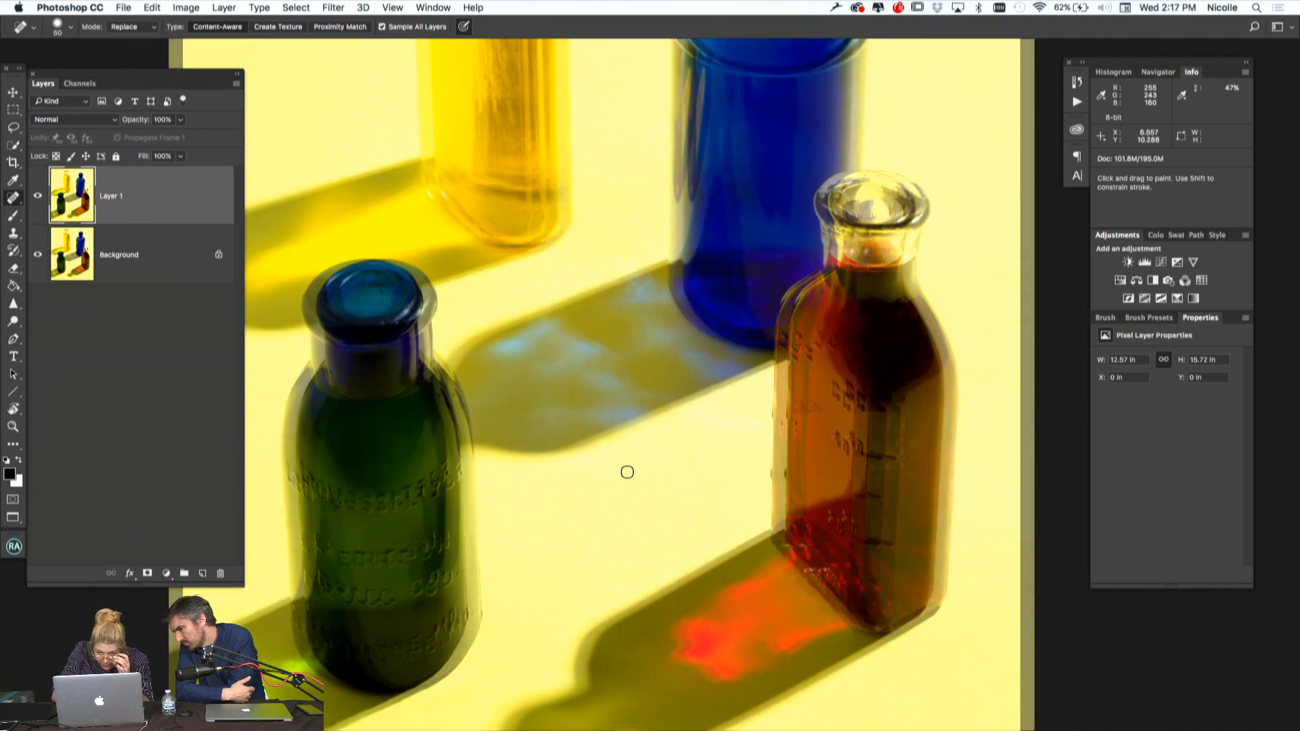
{"action": "scroll", "coordinate": [627, 472], "scroll_direction": "down", "scroll_amount": 7}
{"action": "scroll", "coordinate": [627, 472], "scroll_direction": "up", "scroll_amount": 20}
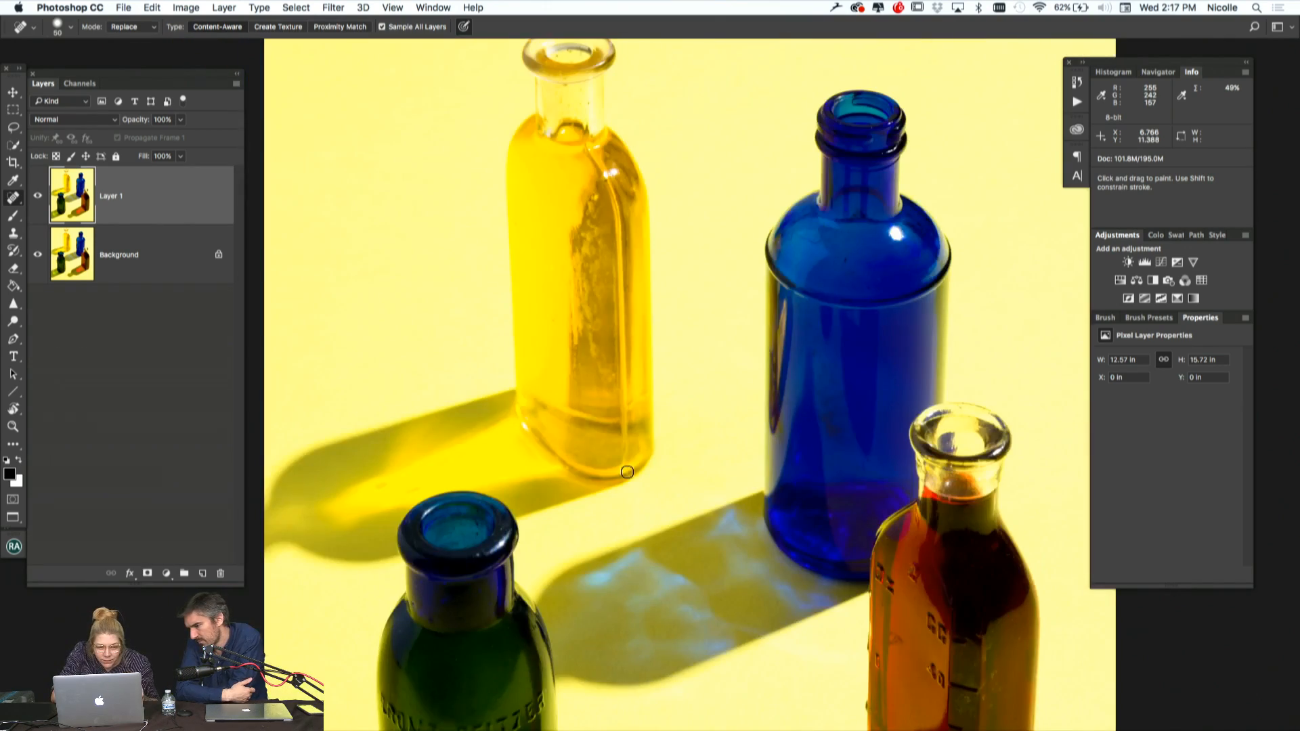
{"action": "scroll", "coordinate": [627, 472], "scroll_direction": "down", "scroll_amount": 5}
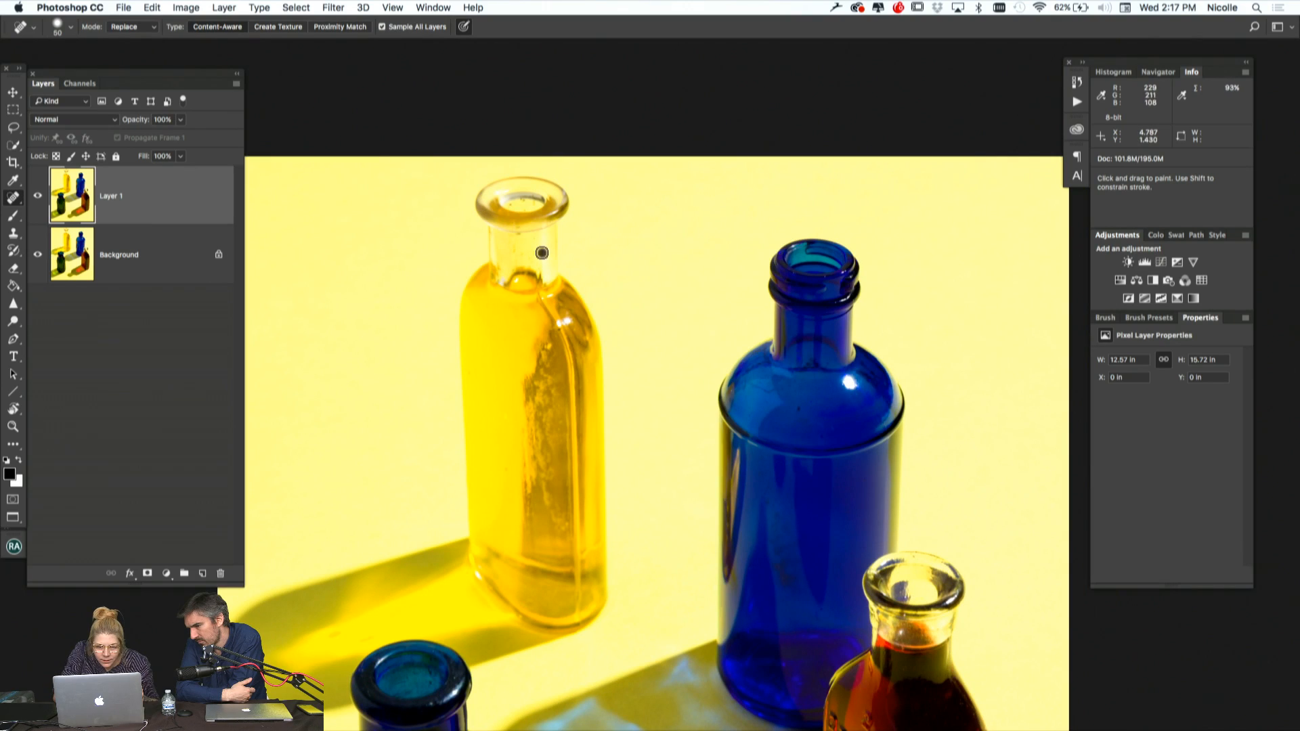
{"action": "right_click", "coordinate": [533, 241]}
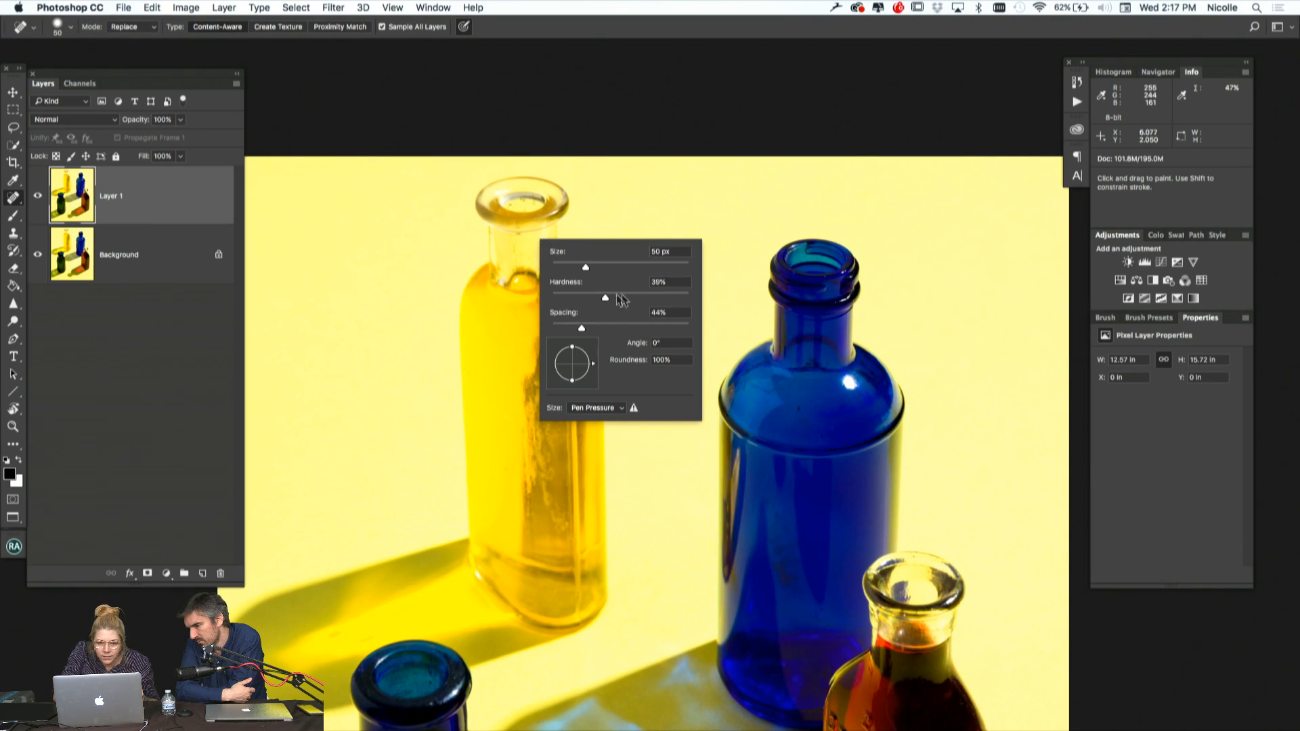
{"action": "left_click_drag", "start_coordinate": [607, 298], "coordinate": [569, 299]}
{"action": "left_click", "coordinate": [515, 249]}
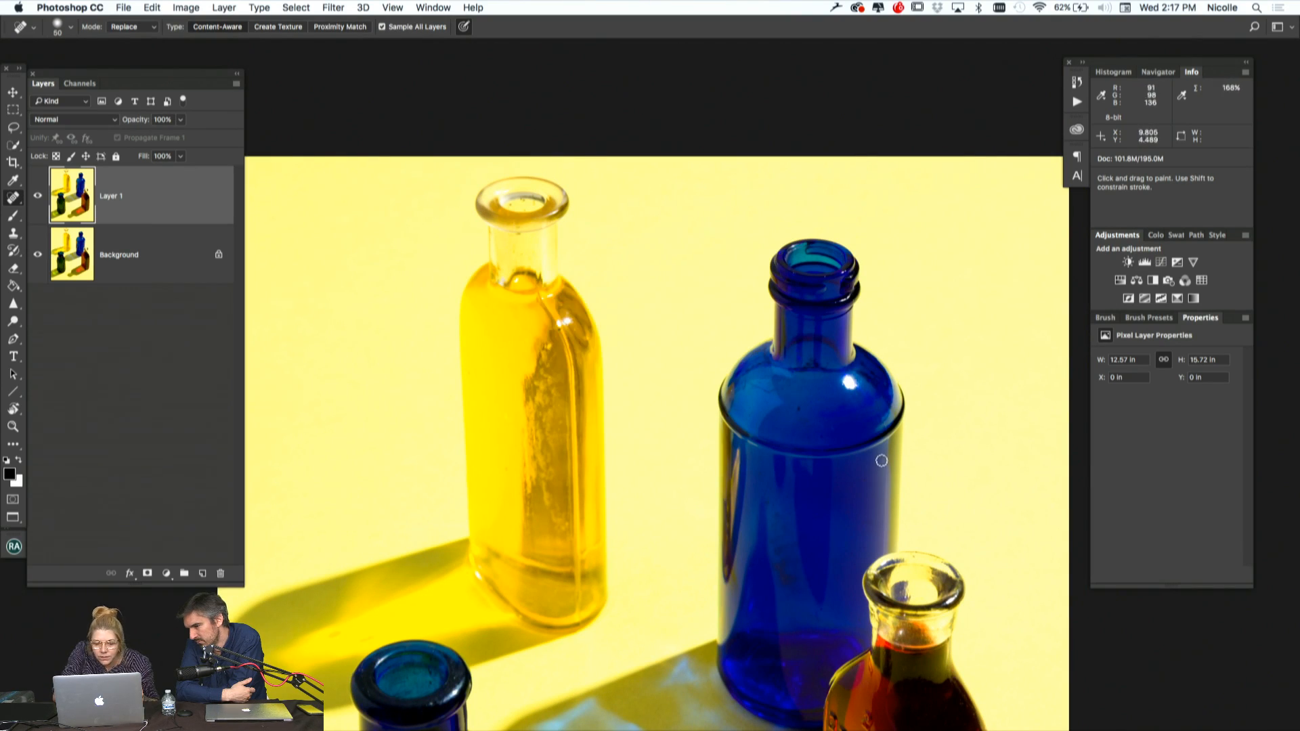
Enlarge the Spot Healing Brush to 70 px and heal the blemish in the yellow bottle's shadow
{"action": "scroll", "coordinate": [790, 455], "scroll_direction": "down", "scroll_amount": 5}
{"action": "scroll", "coordinate": [792, 457], "scroll_direction": "up", "scroll_amount": 1}
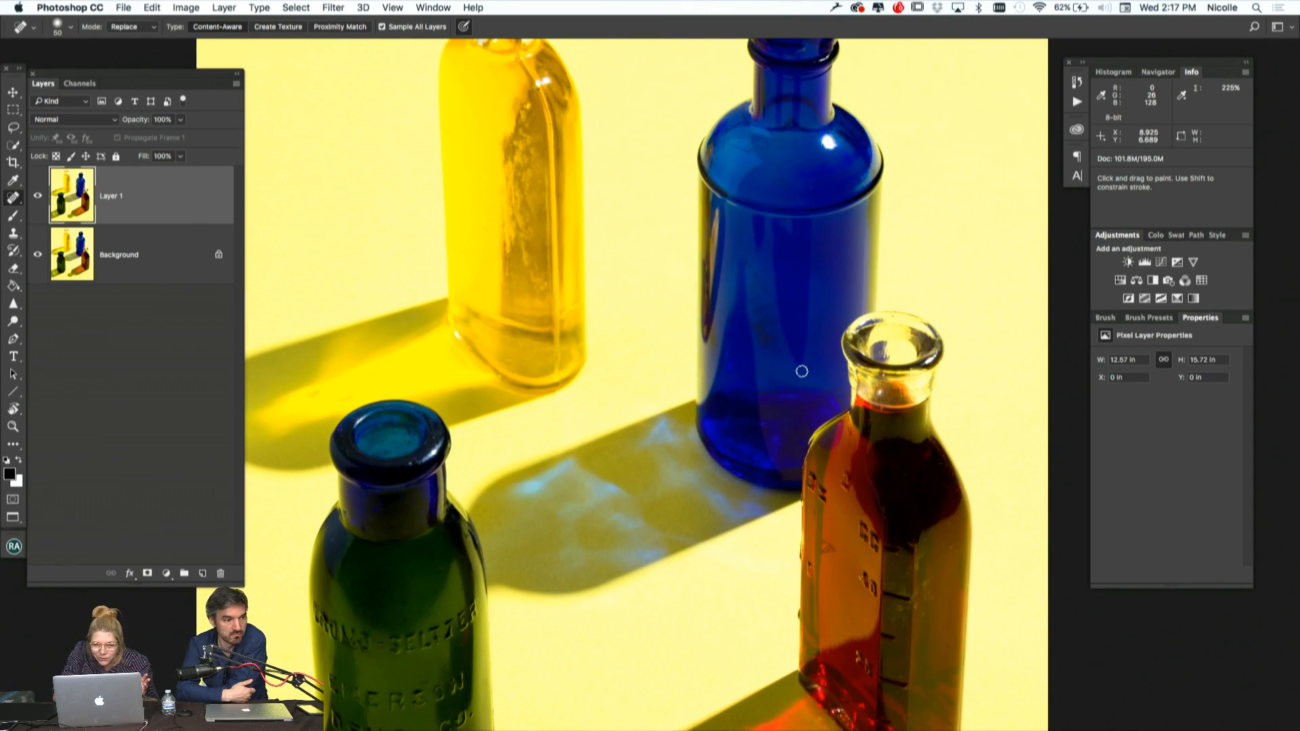
{"action": "scroll", "coordinate": [801, 372], "scroll_direction": "down", "scroll_amount": 3}
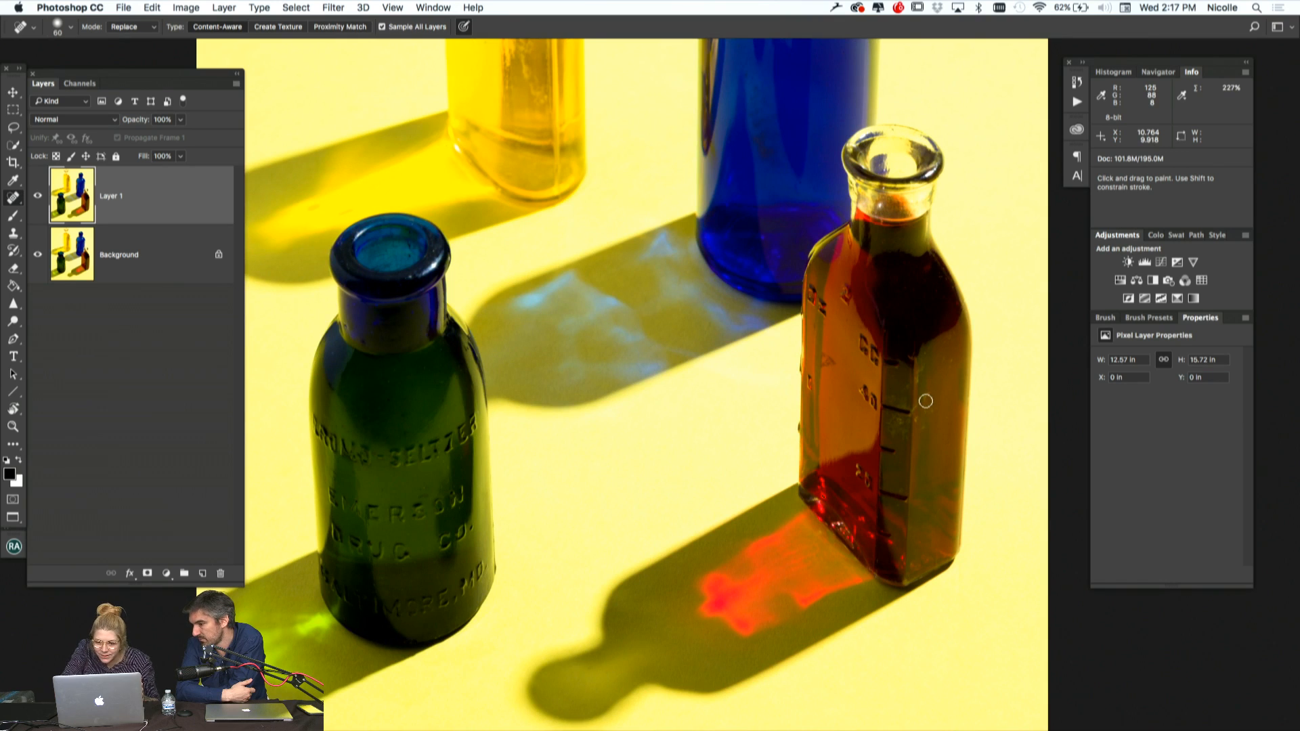
{"action": "key", "text": "bracketright"}
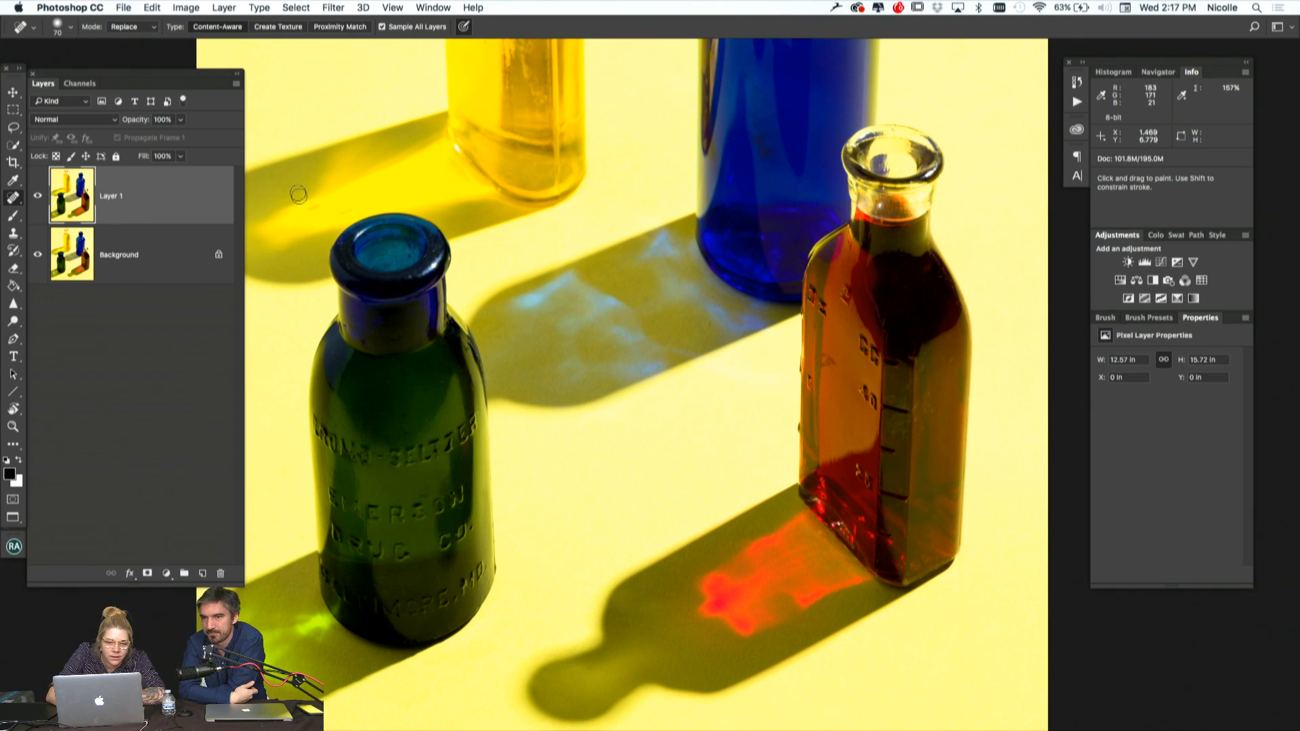
{"action": "left_click_drag", "start_coordinate": [308, 209], "coordinate": [324, 208]}
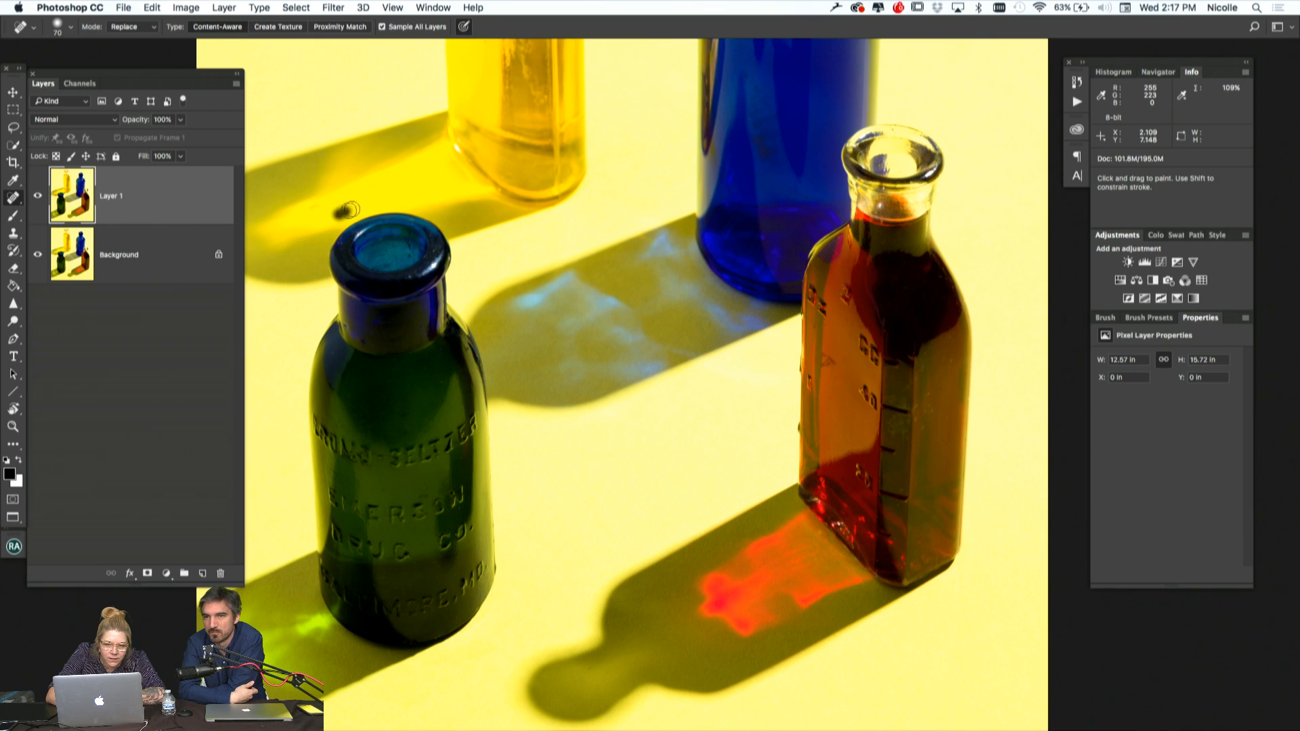
Create a layer group above Layer 1 and add a Levels adjustment layer inside it
{"action": "scroll", "coordinate": [551, 441], "scroll_direction": "down", "scroll_amount": 5}
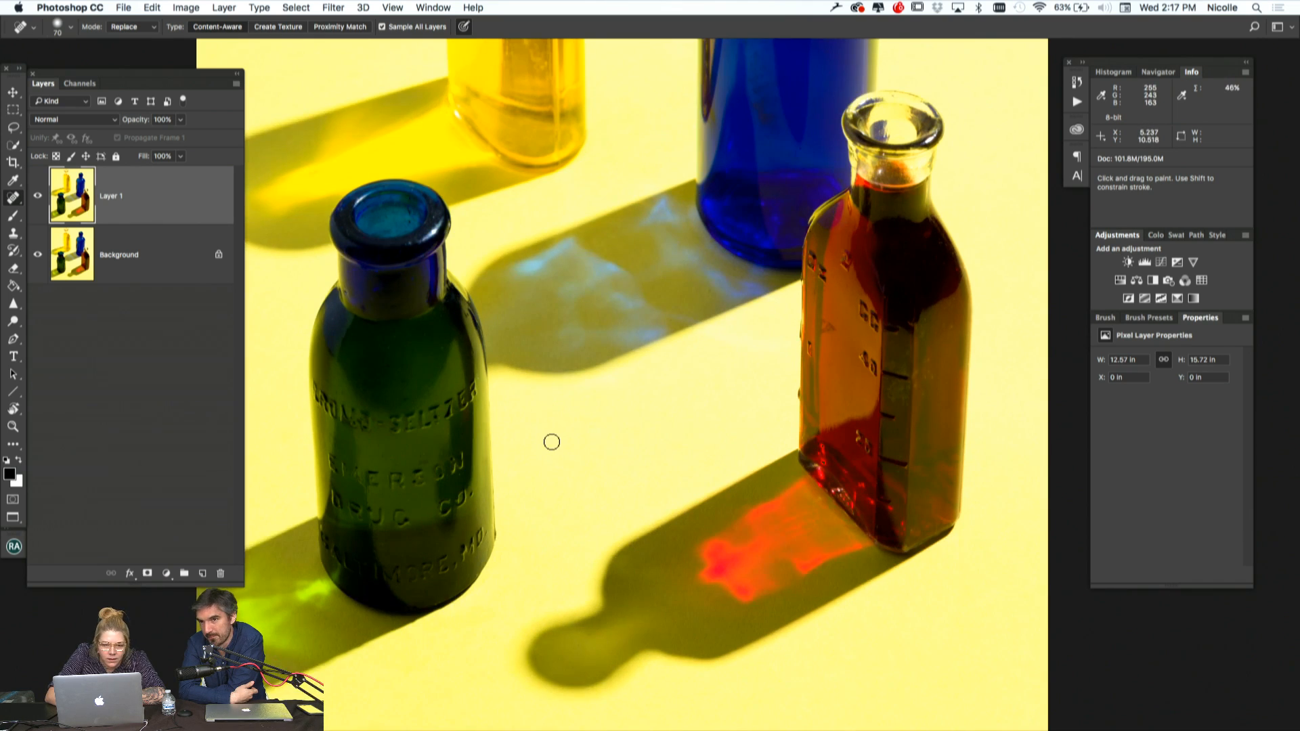
{"action": "scroll", "coordinate": [551, 441], "scroll_direction": "left", "scroll_amount": 3}
{"action": "key", "text": "super+minus"}
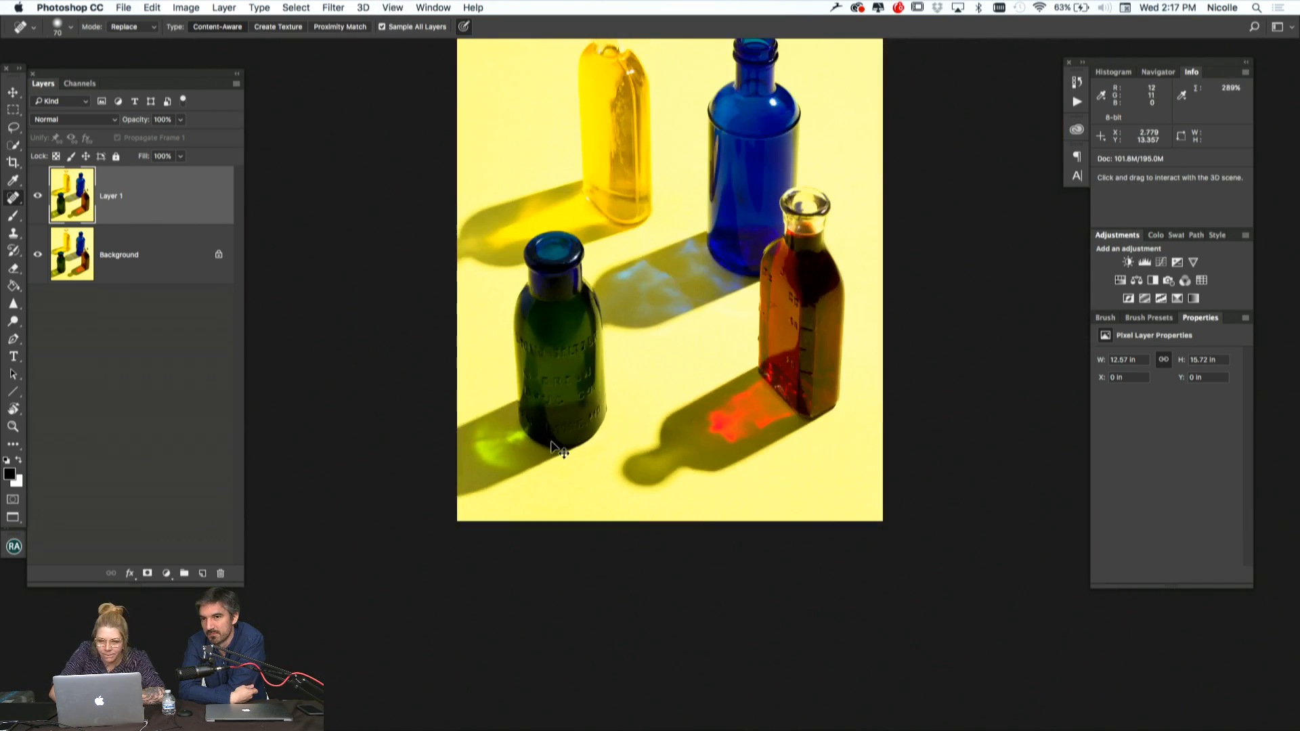
{"action": "scroll", "coordinate": [551, 441], "scroll_direction": "up", "scroll_amount": 3}
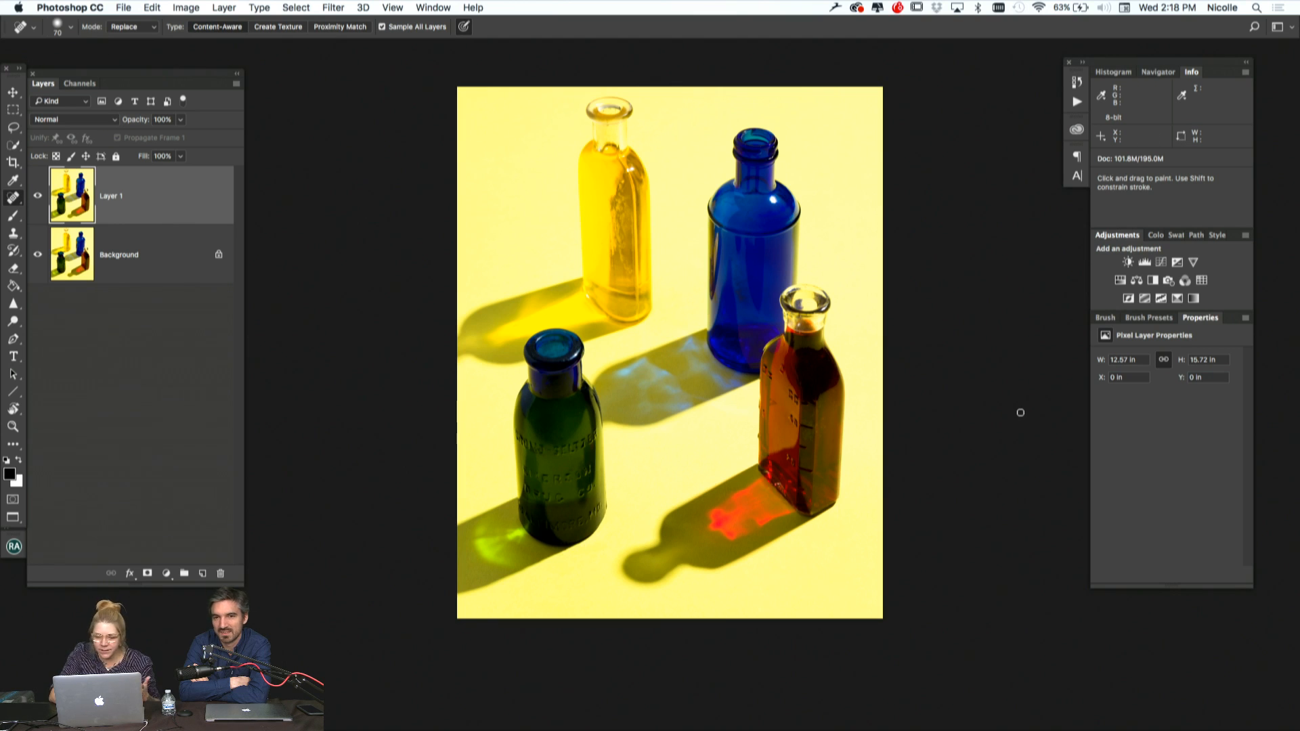
{"action": "left_click", "coordinate": [185, 574]}
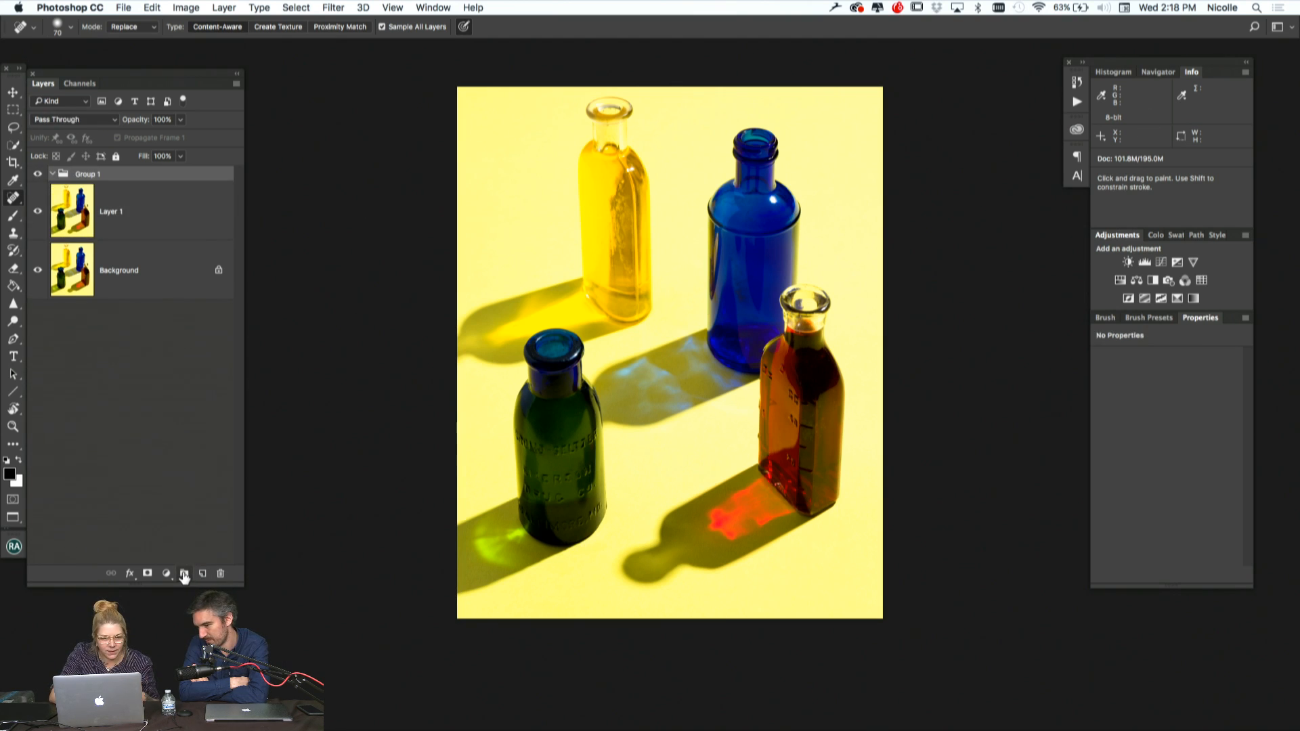
{"action": "left_click", "coordinate": [1144, 263]}
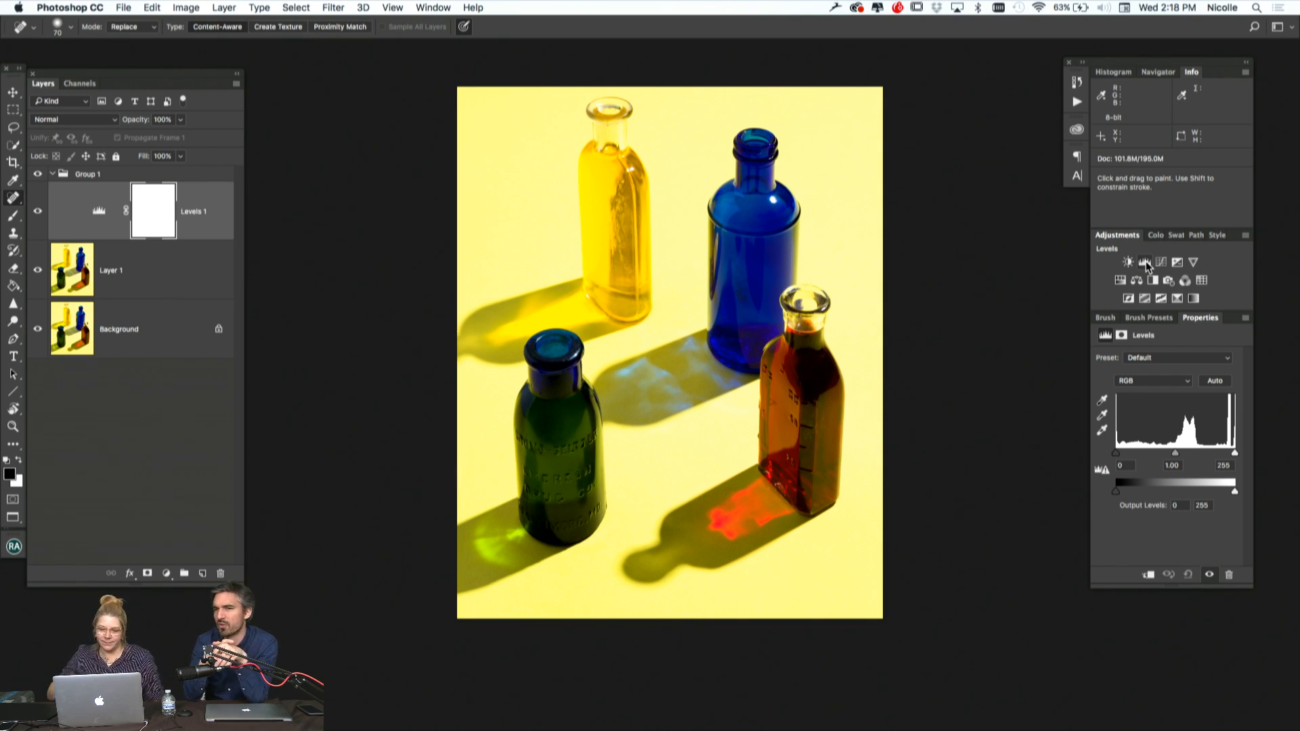
Set the Levels adjustment's input levels to black 4, midtone 1.00 and white 255
{"action": "left_click", "coordinate": [1218, 384]}
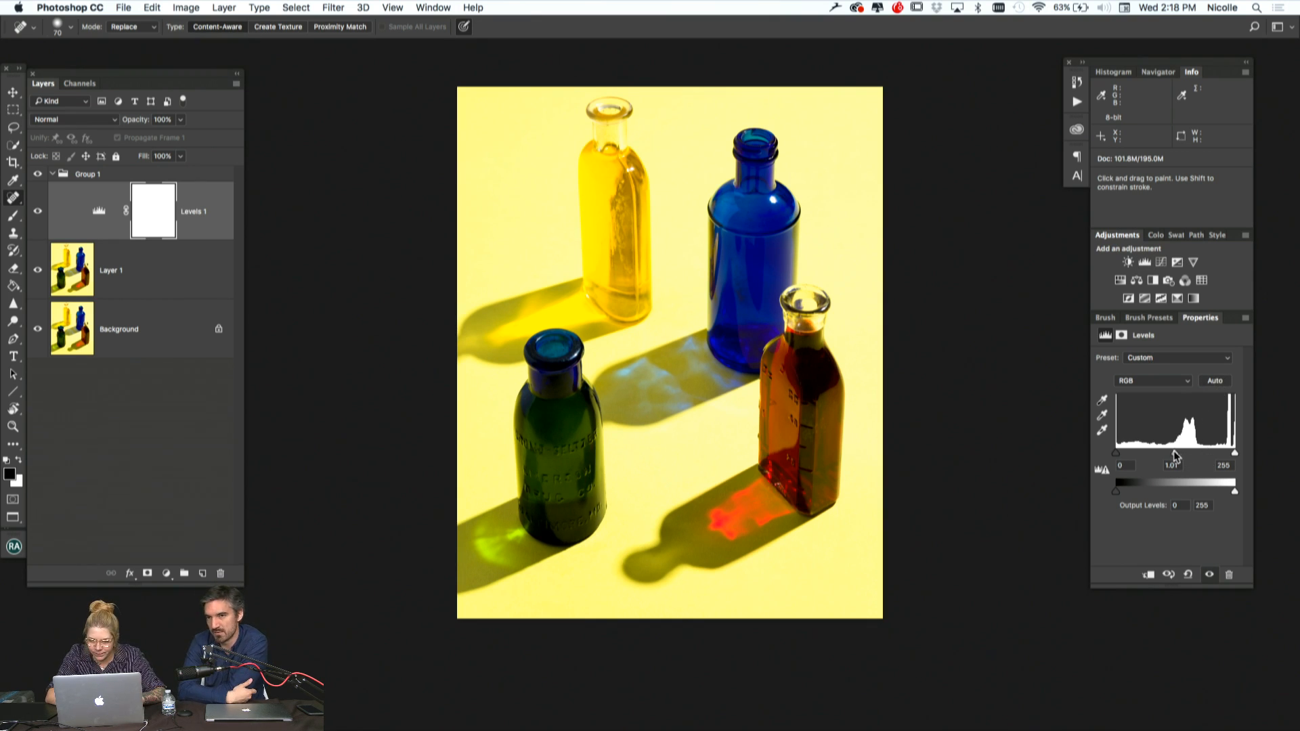
{"action": "left_click_drag", "start_coordinate": [1175, 456], "coordinate": [1176, 453]}
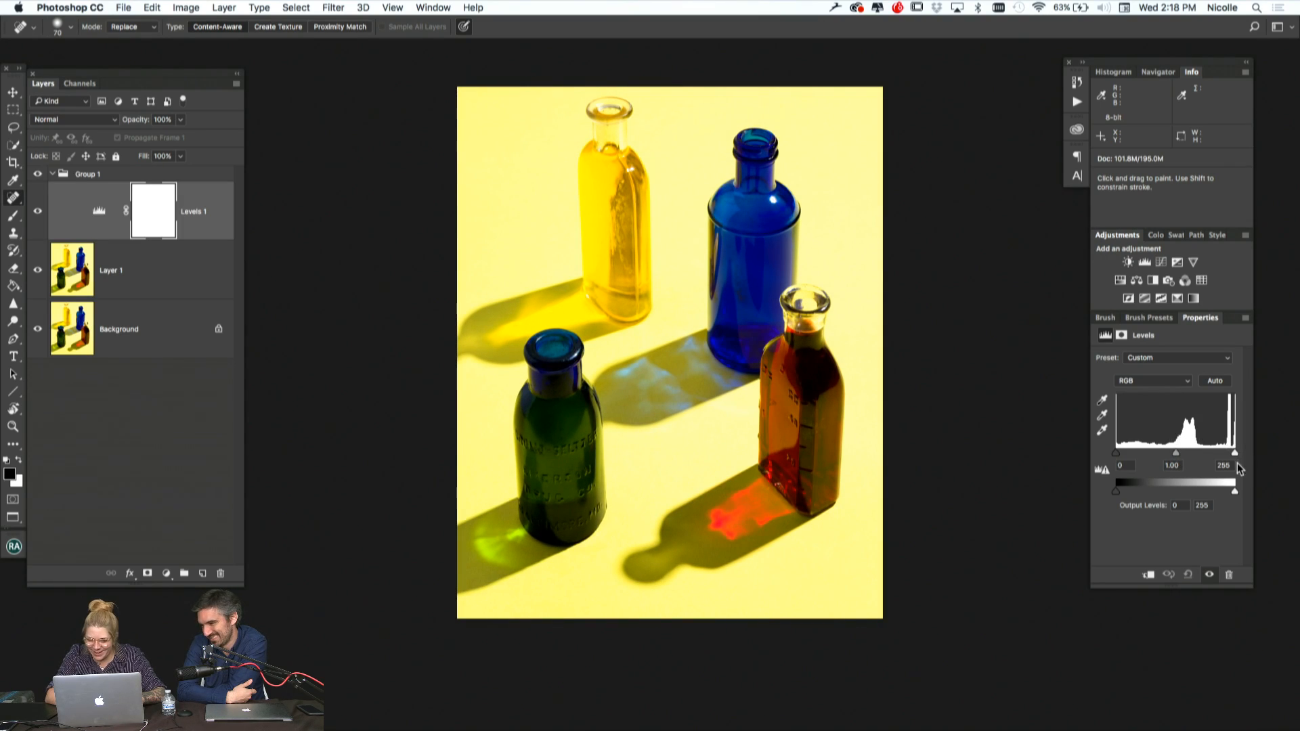
{"action": "mouse_move", "coordinate": [1234, 455]}
{"action": "left_mouse_down"}
{"action": "mouse_move", "coordinate": [1219, 453]}
{"action": "mouse_move", "coordinate": [1242, 453]}
{"action": "left_mouse_up"}
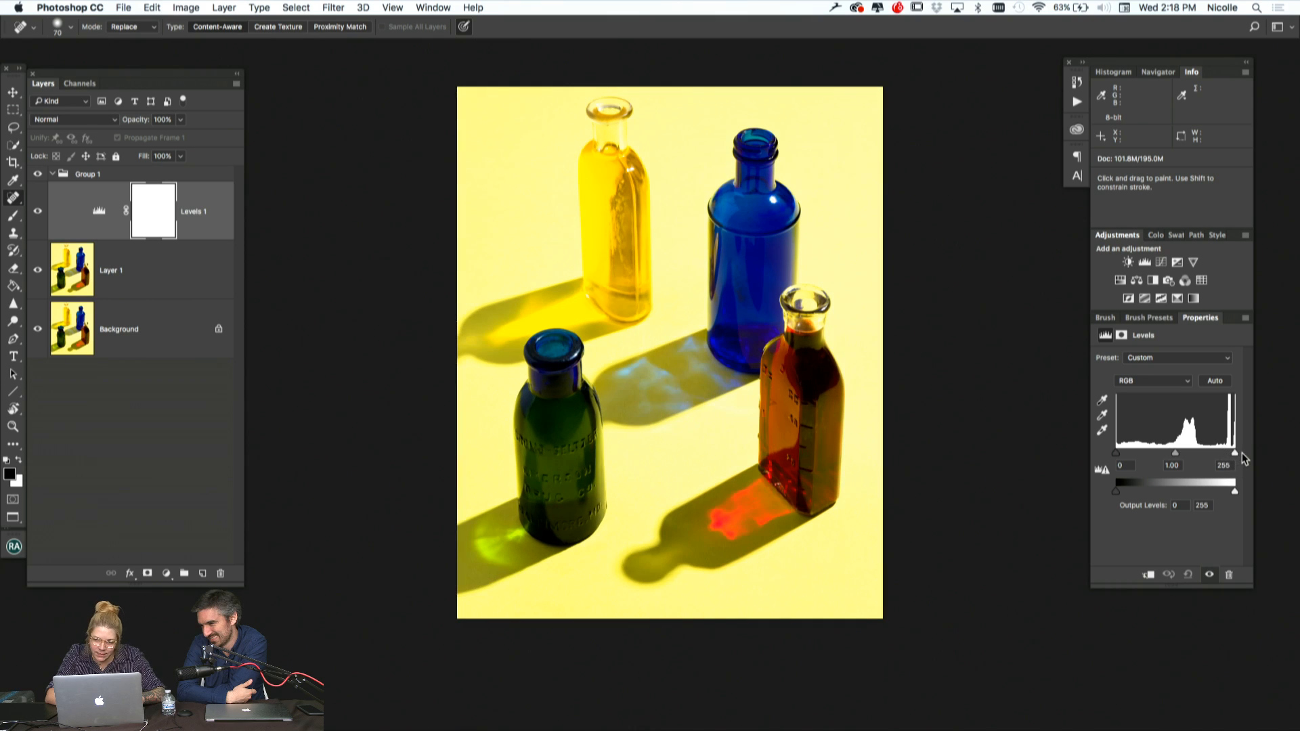
{"action": "left_click_drag", "start_coordinate": [1110, 453], "coordinate": [1126, 457]}
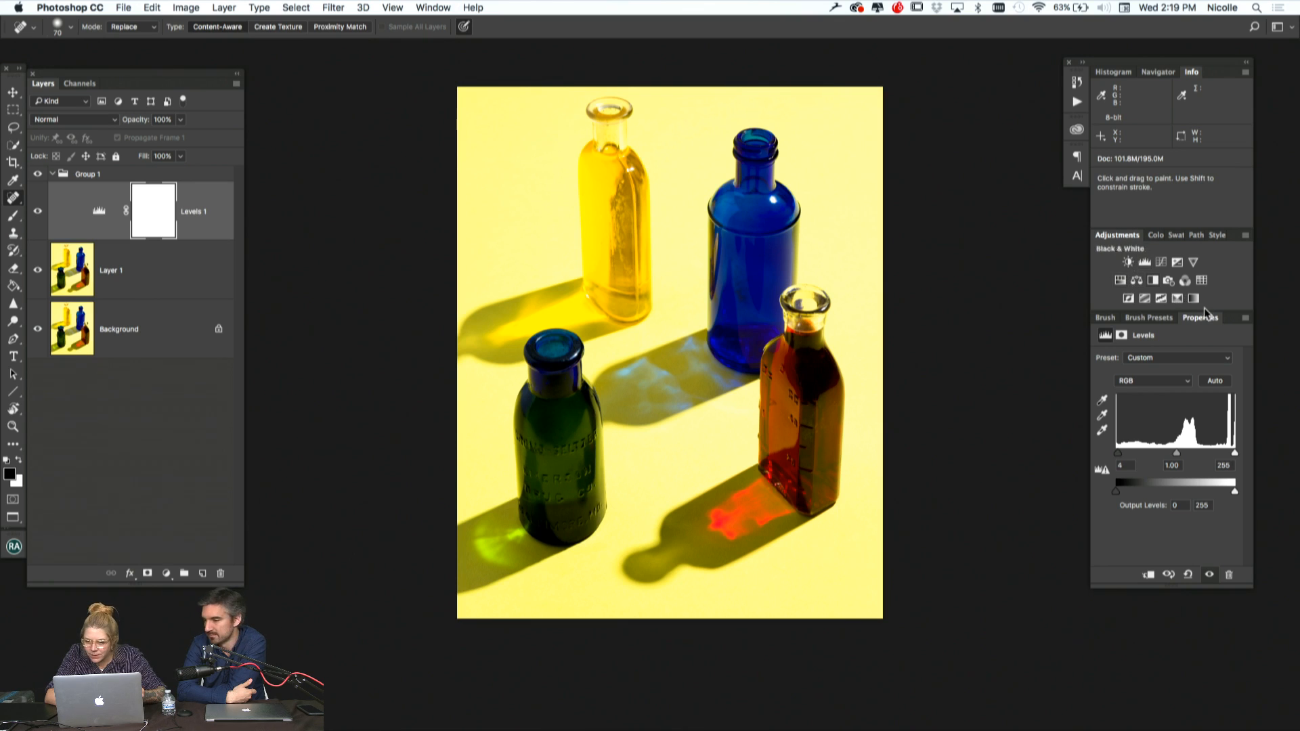
Add a Curves adjustment layer with lifted highlights, a midtone point at input 145, output 146, and a shadow point at input 80, output 70
{"action": "left_click", "coordinate": [1160, 262]}
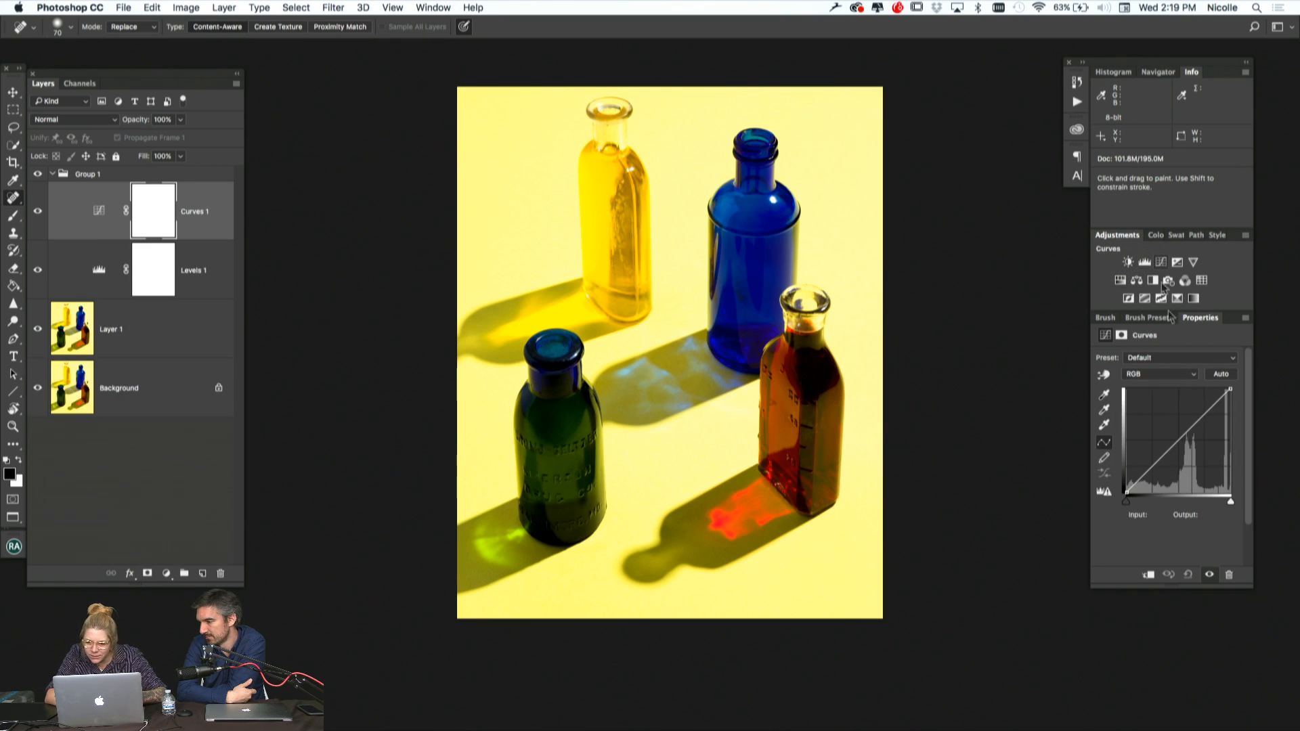
{"action": "left_click_drag", "start_coordinate": [1213, 406], "coordinate": [1212, 402]}
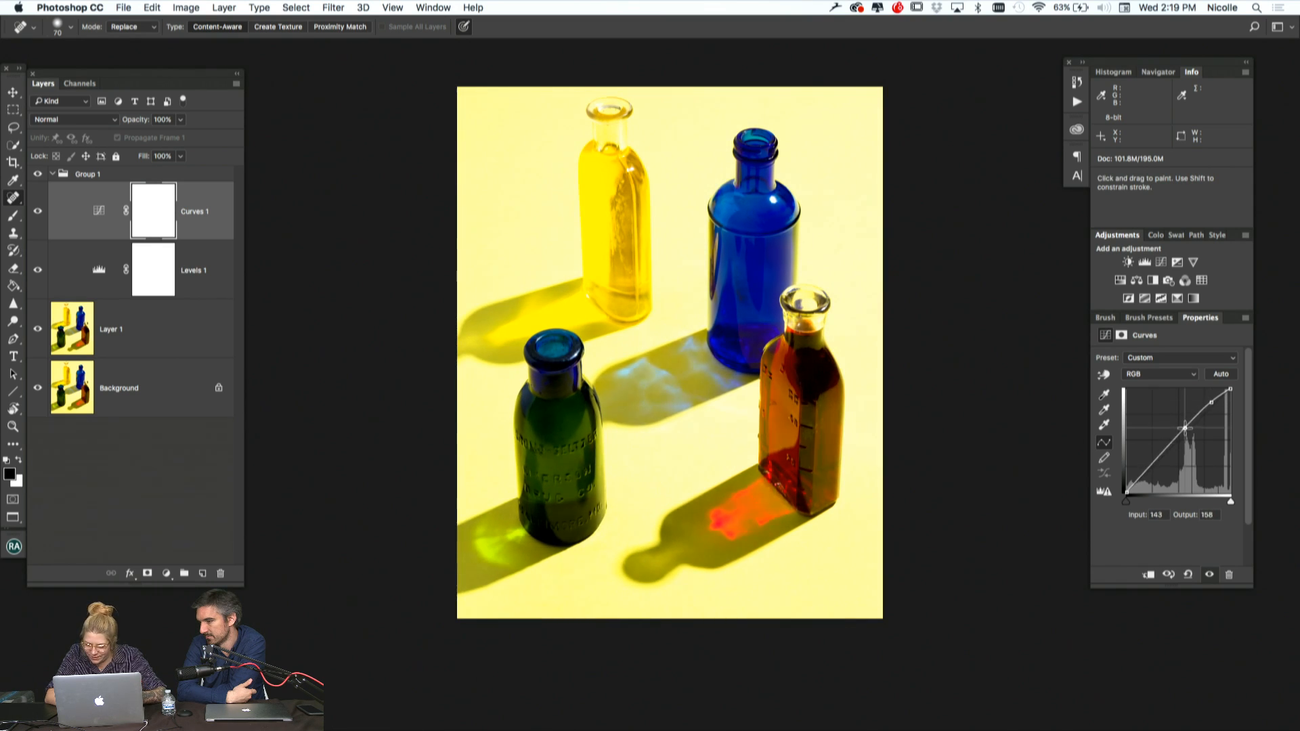
{"action": "left_click_drag", "start_coordinate": [1185, 429], "coordinate": [1186, 432]}
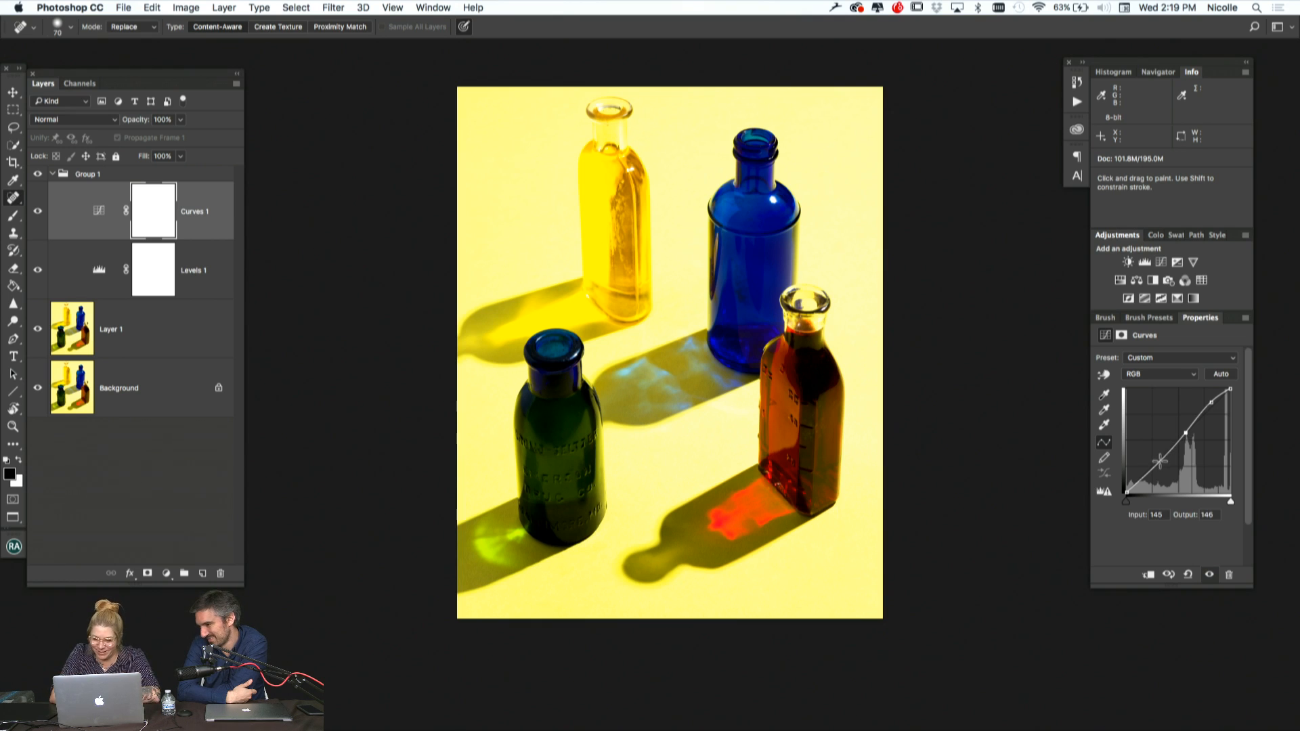
{"action": "left_click_drag", "start_coordinate": [1160, 460], "coordinate": [1160, 463]}
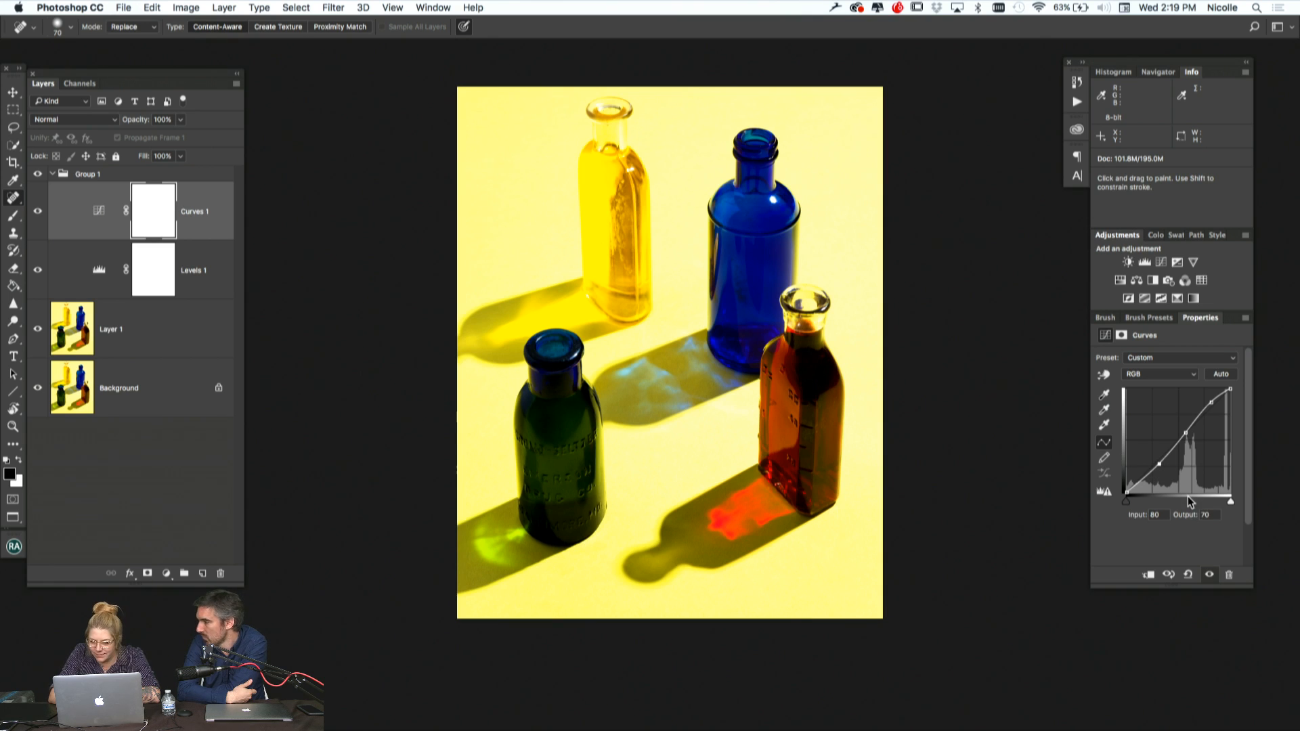
Compare the photo with and without the Levels and Curves adjustments by toggling Group 1's visibility, leaving the group shown
{"action": "left_click", "coordinate": [37, 174]}
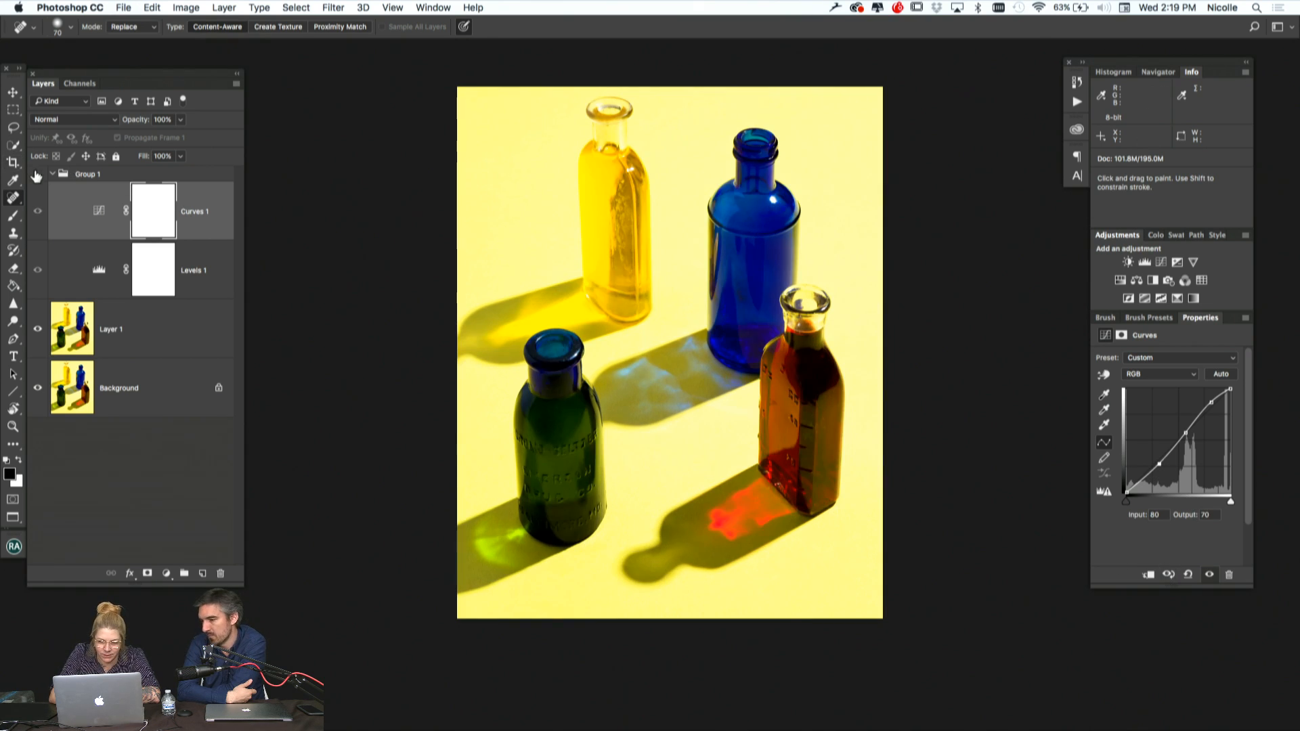
{"action": "left_click", "coordinate": [37, 175]}
{"action": "left_click", "coordinate": [38, 175]}
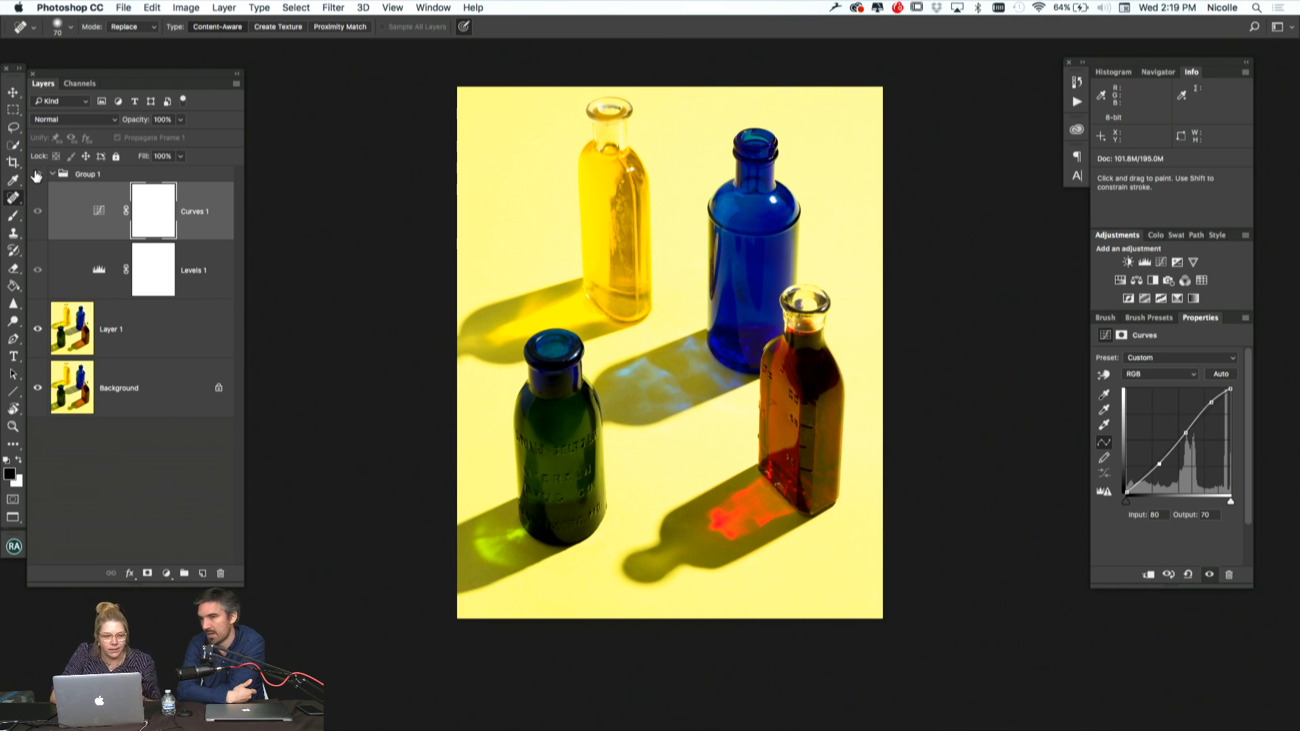
{"action": "left_click", "coordinate": [37, 175]}
{"action": "left_click", "coordinate": [37, 175]}
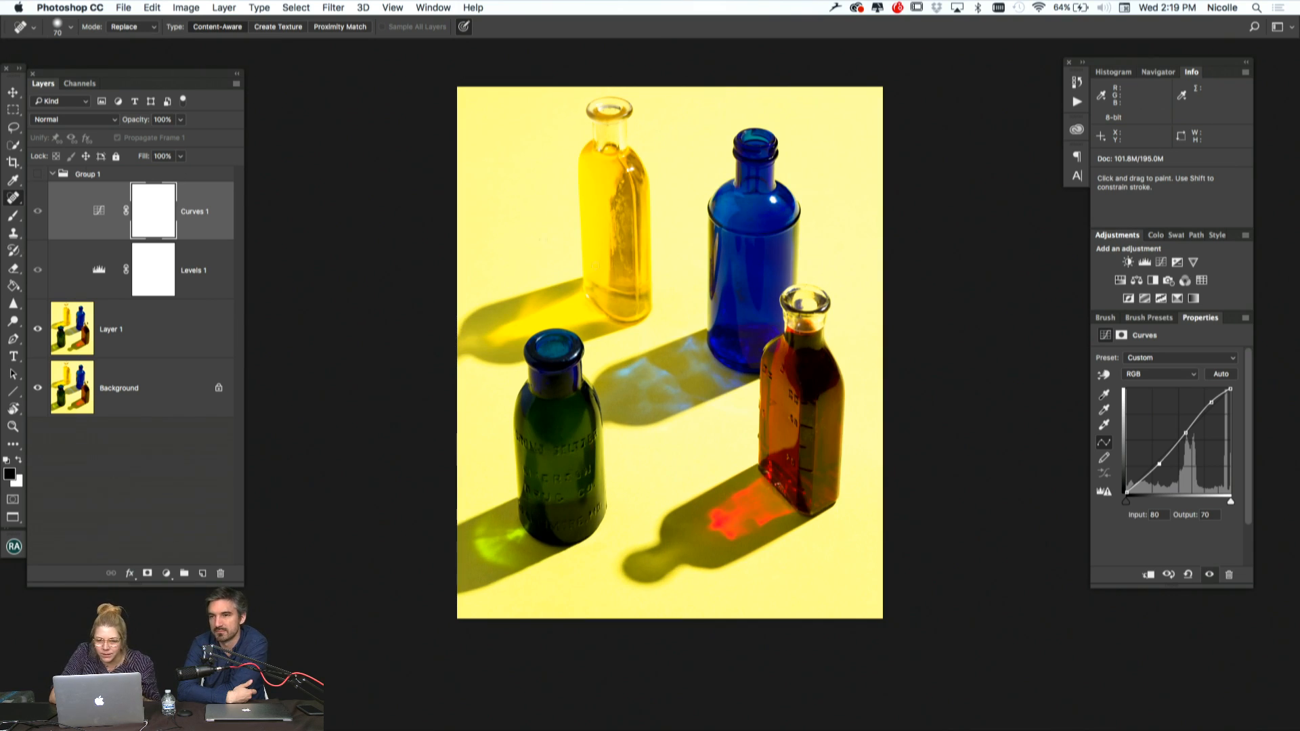
{"action": "left_click", "coordinate": [37, 175]}
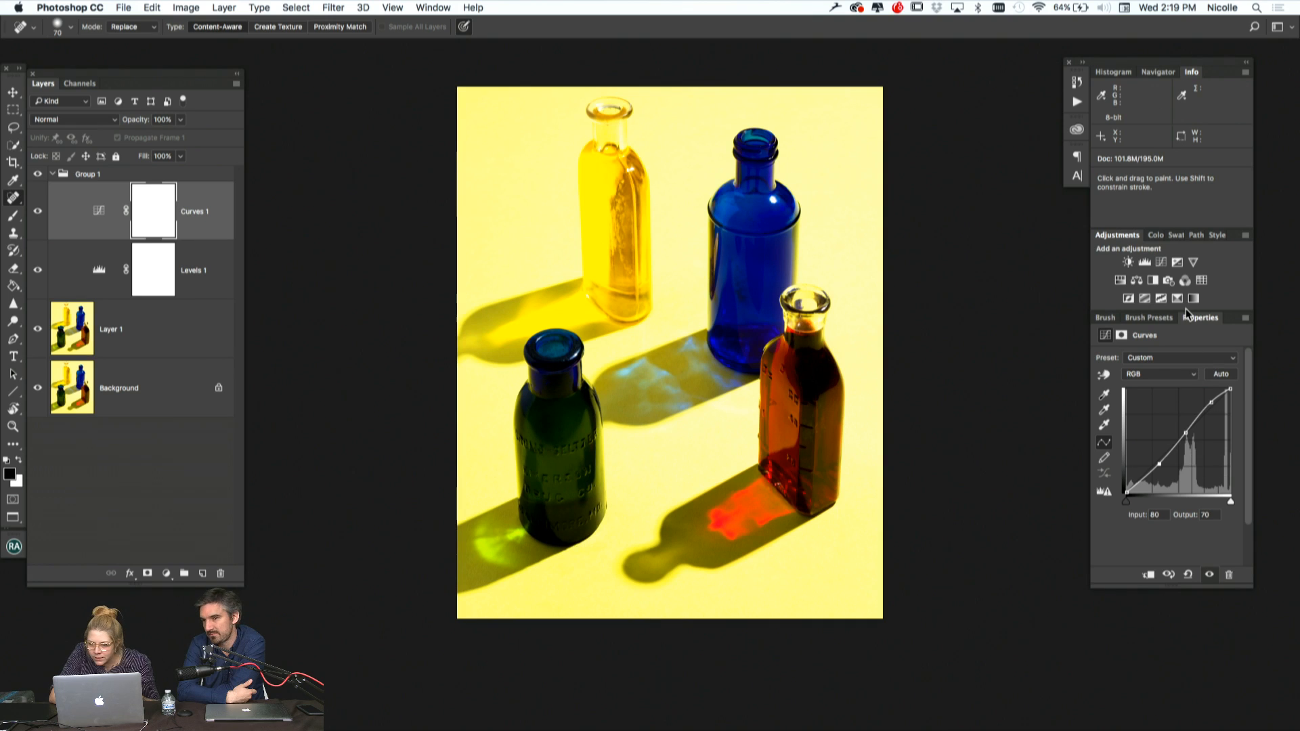
Add a Hue/Saturation adjustment layer, set the Reds hue to -15, and toggle the layer's visibility to compare the effect
{"action": "left_click", "coordinate": [1120, 281]}
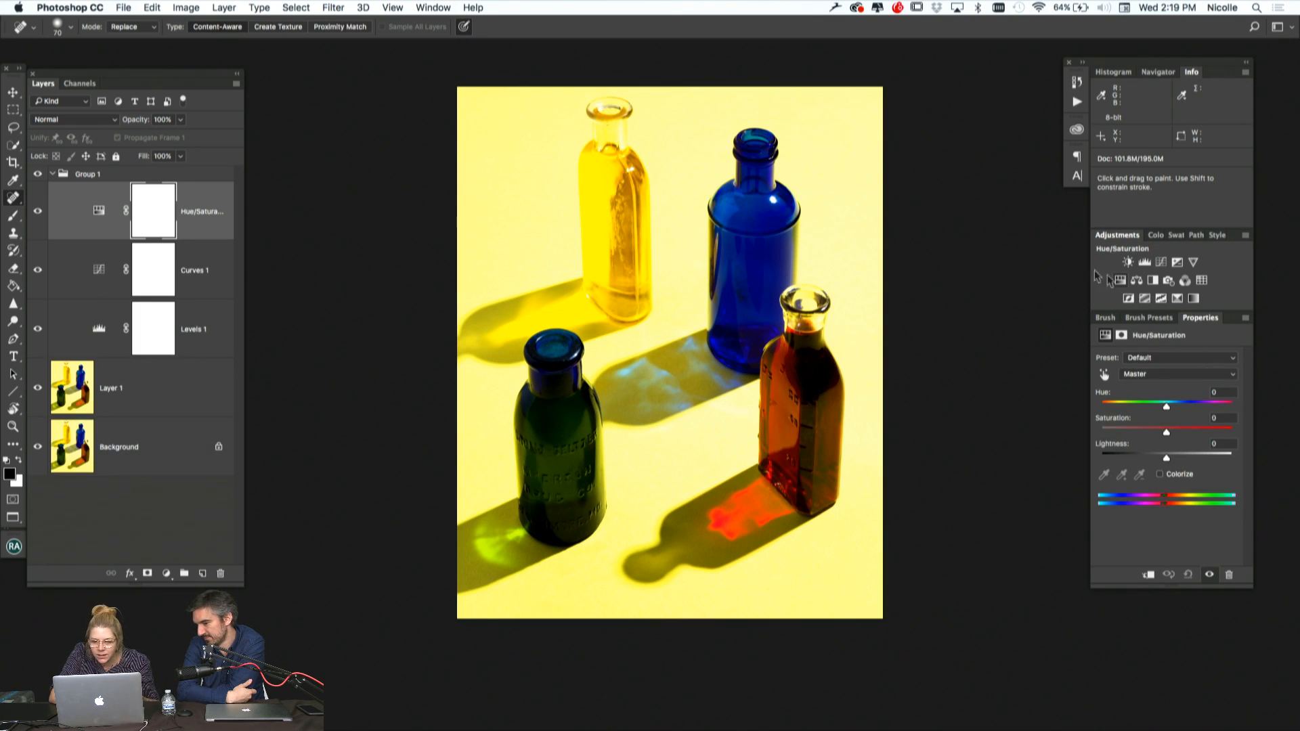
{"action": "left_click", "coordinate": [1178, 377]}
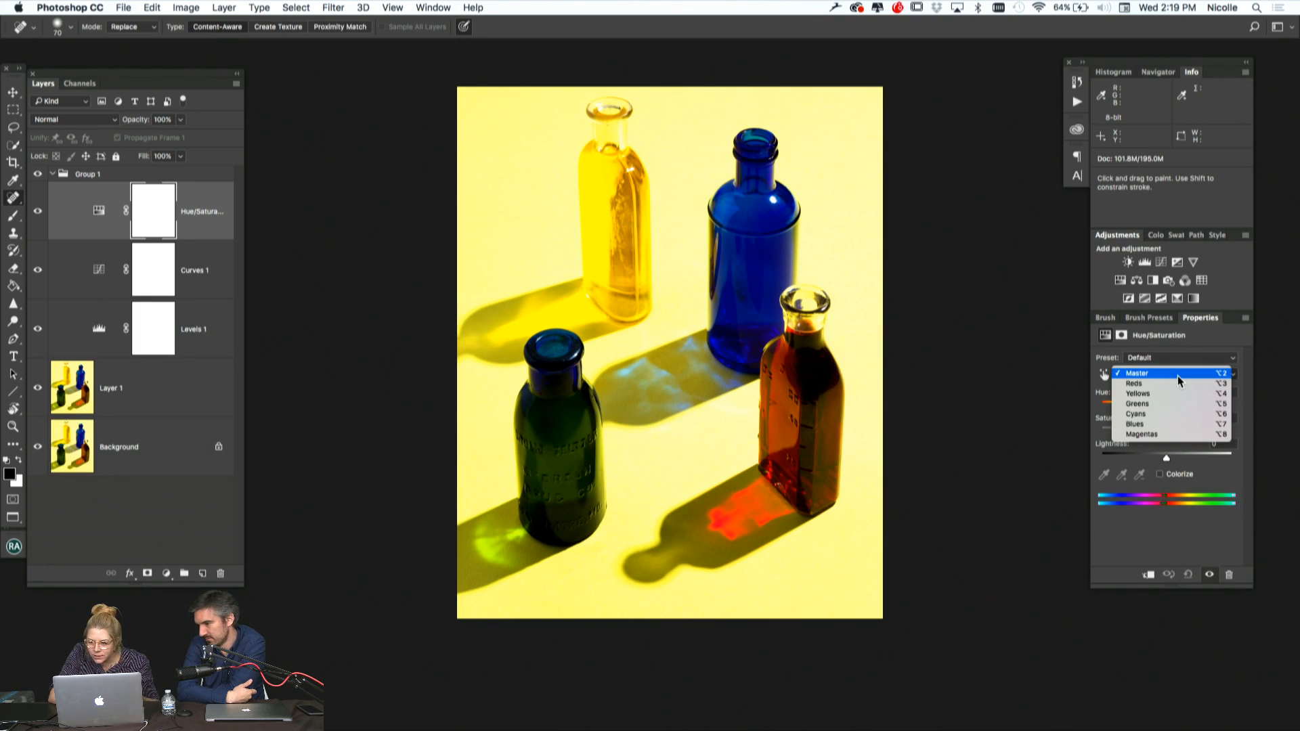
{"action": "left_click", "coordinate": [1175, 384]}
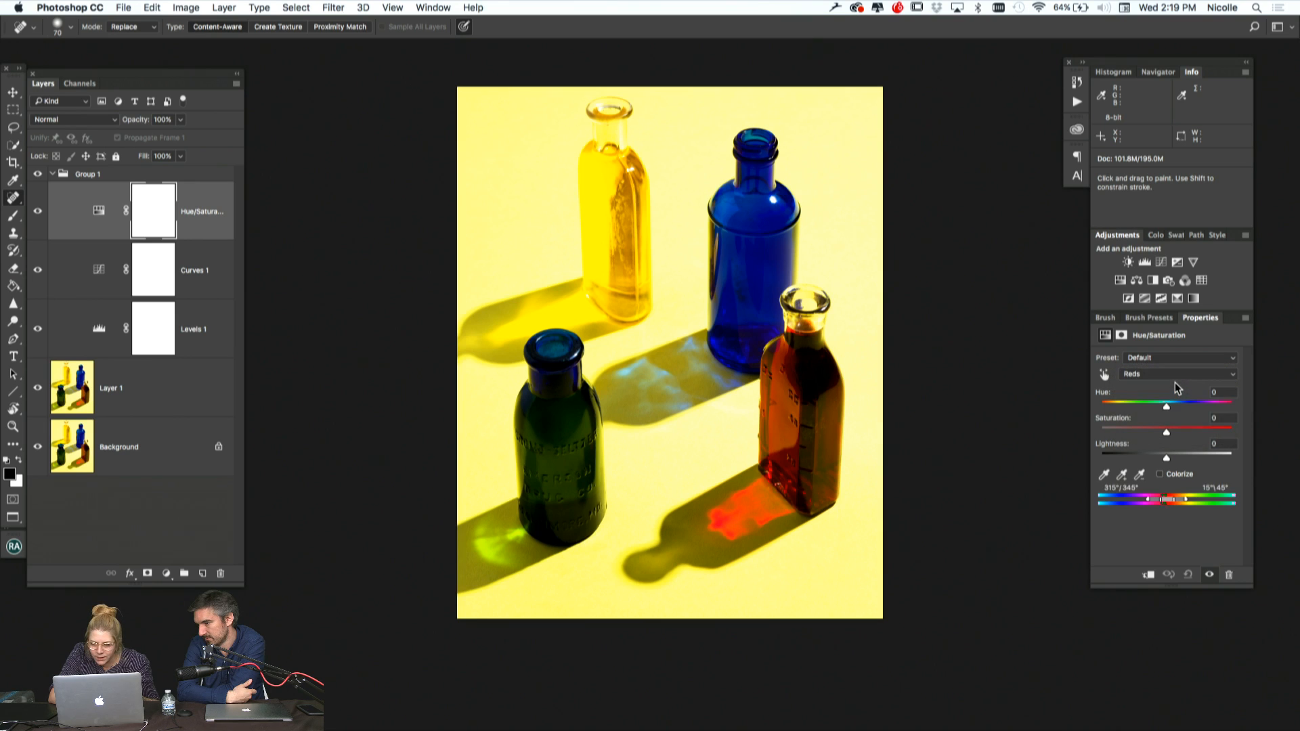
{"action": "mouse_move", "coordinate": [1166, 405]}
{"action": "left_mouse_down"}
{"action": "mouse_move", "coordinate": [1184, 411]}
{"action": "mouse_move", "coordinate": [1158, 414]}
{"action": "left_mouse_up"}
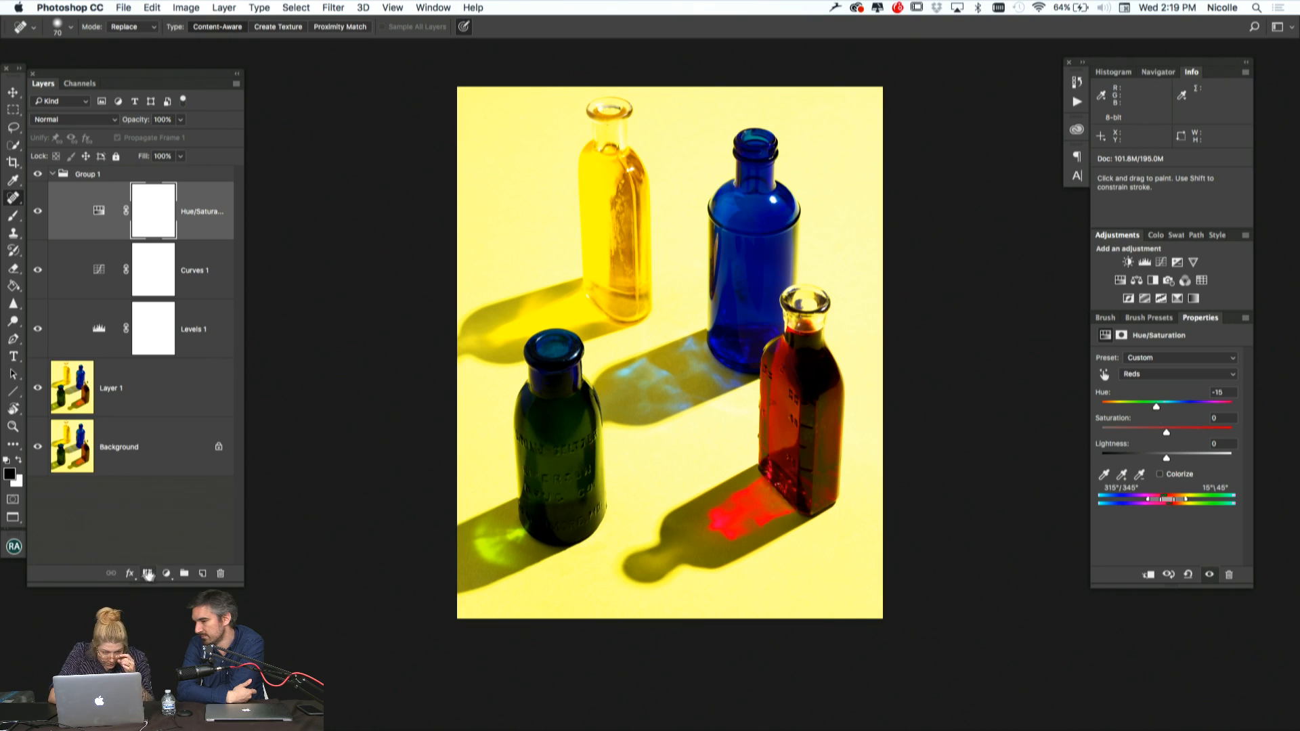
{"action": "left_click", "coordinate": [38, 214]}
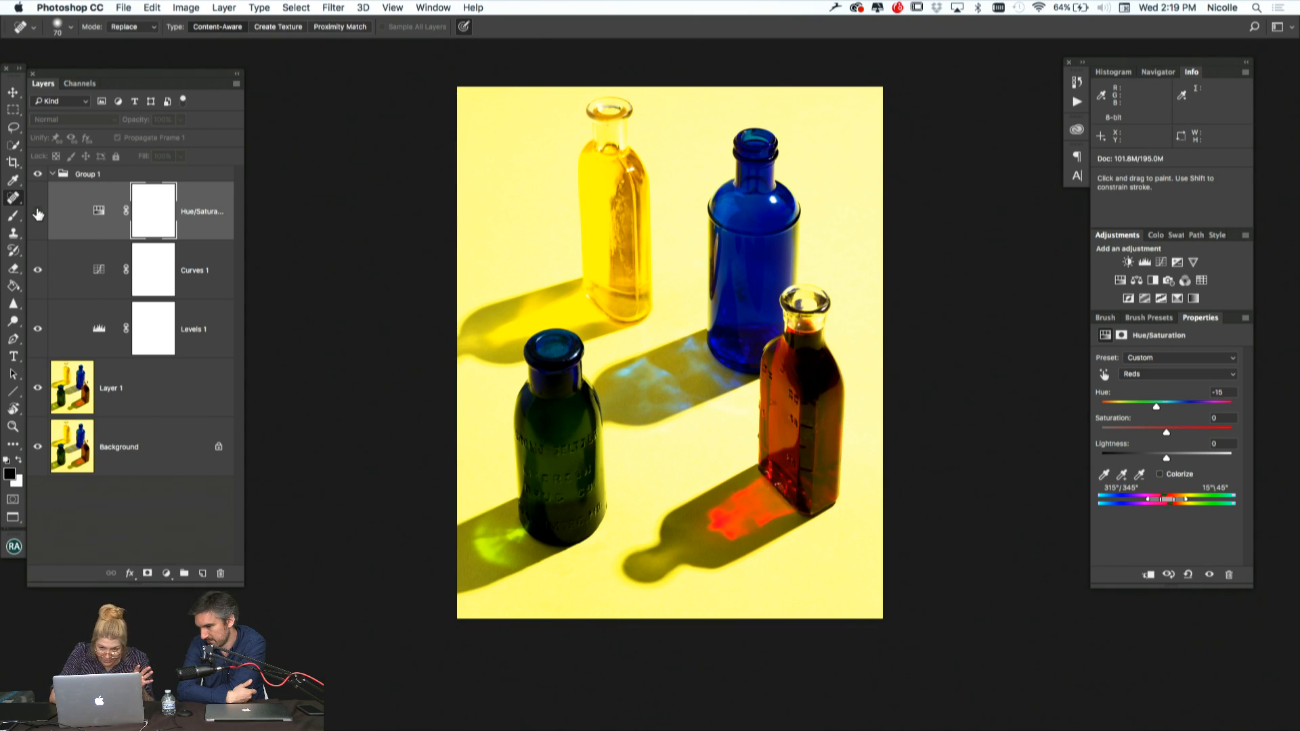
{"action": "left_click", "coordinate": [38, 214]}
{"action": "left_click", "coordinate": [38, 214]}
{"action": "left_click", "coordinate": [38, 214]}
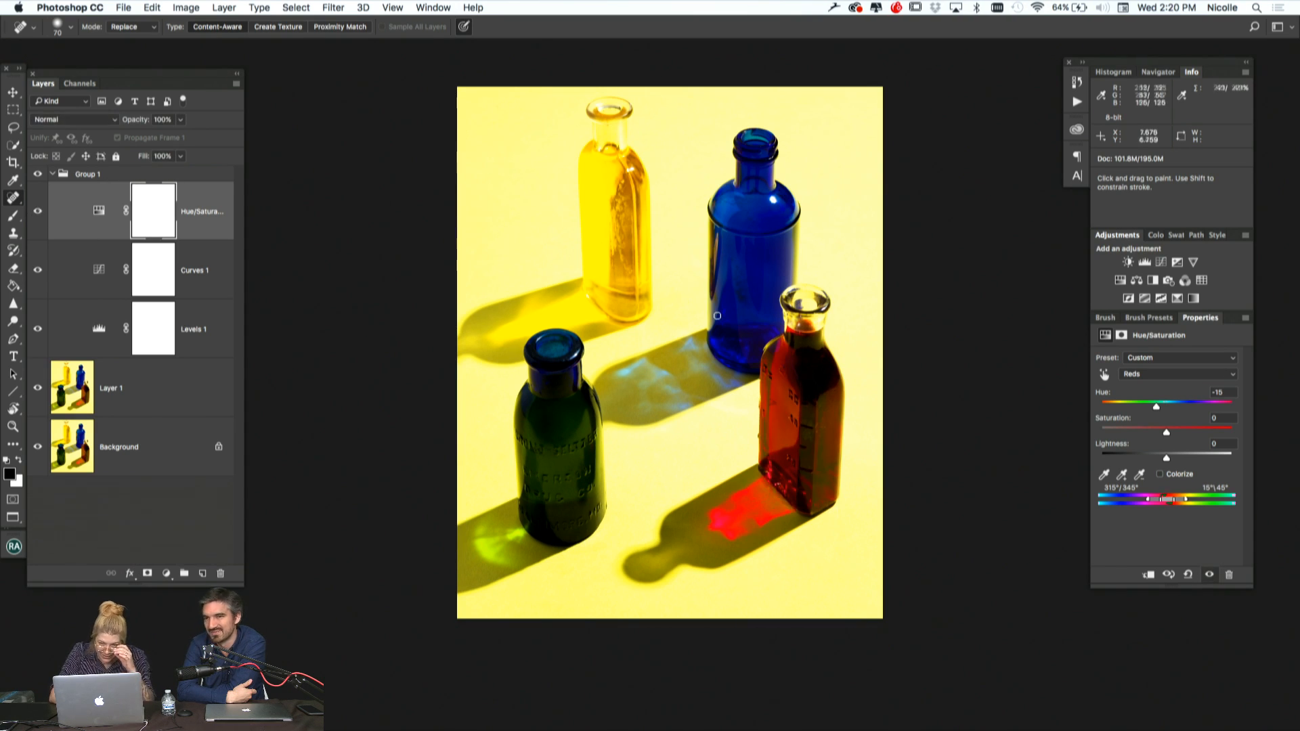
Set the Greens hue to -2 in the Hue/Saturation adjustment
{"action": "left_click", "coordinate": [1184, 378]}
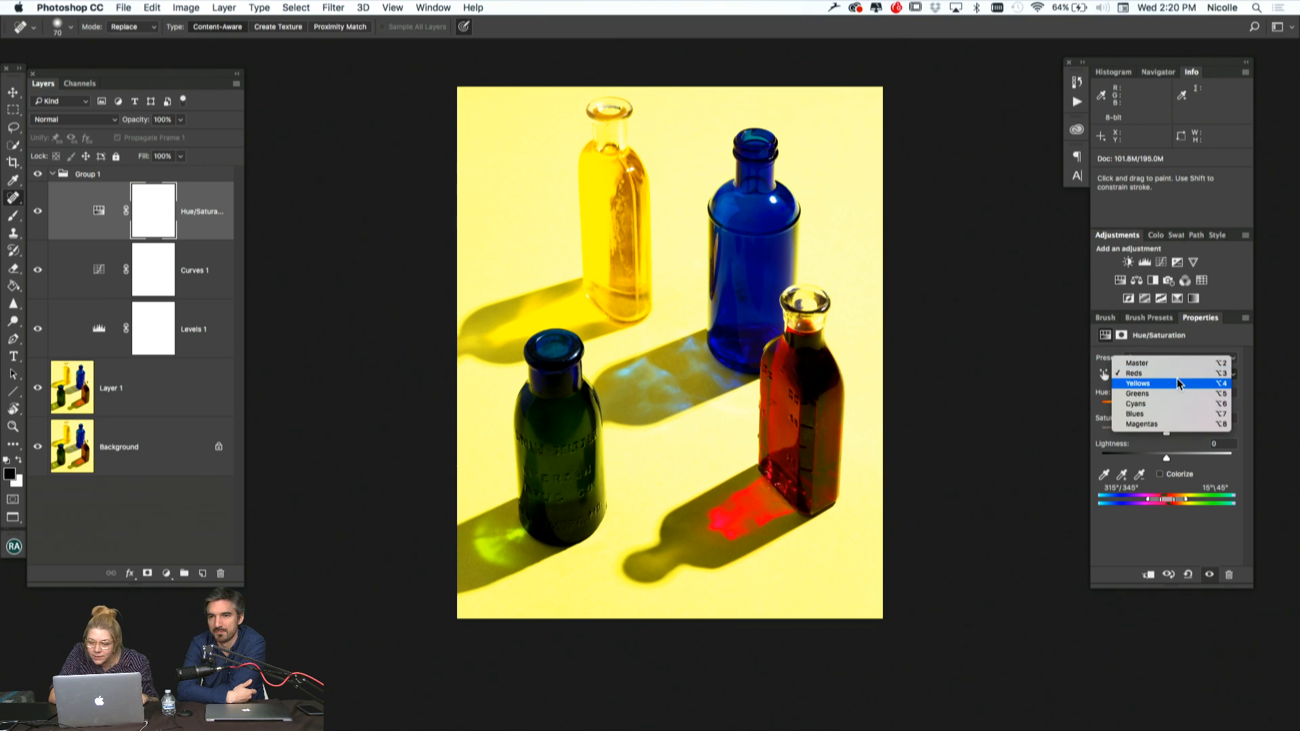
{"action": "left_click", "coordinate": [1174, 394]}
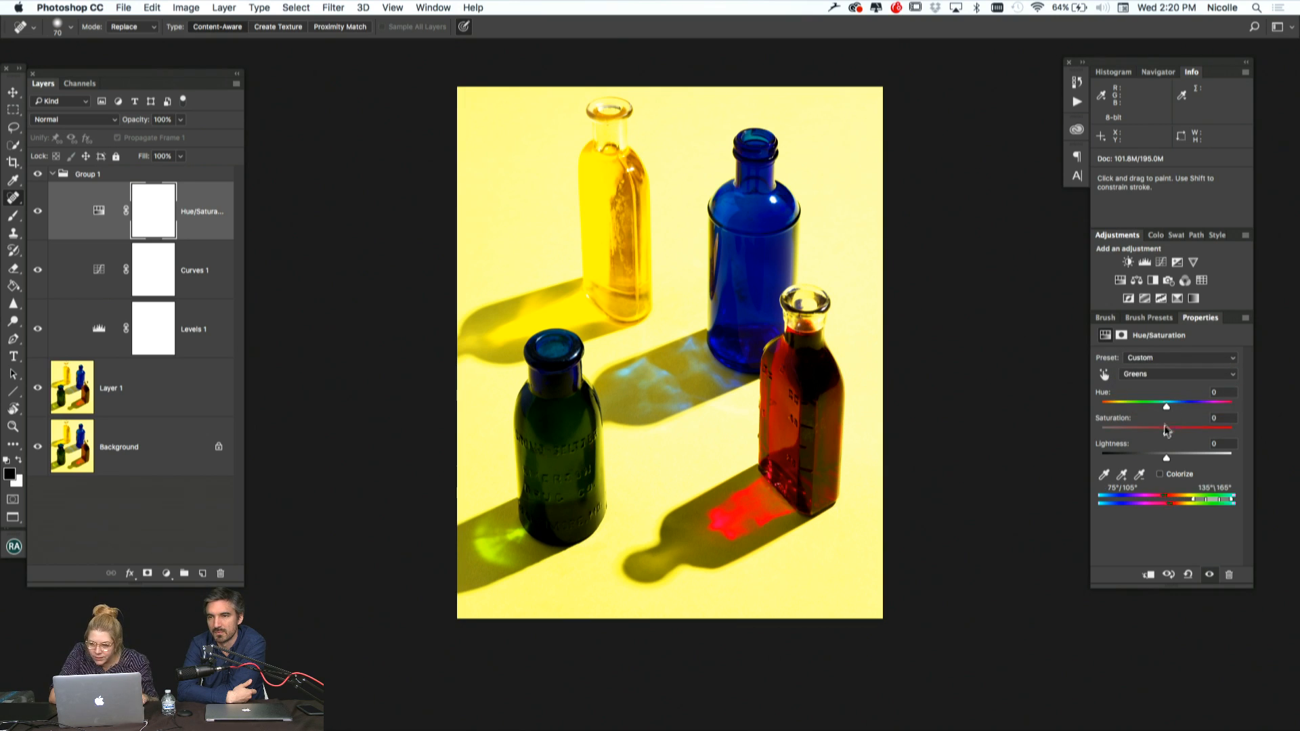
{"action": "mouse_move", "coordinate": [1165, 457]}
{"action": "left_mouse_down"}
{"action": "mouse_move", "coordinate": [1255, 459]}
{"action": "mouse_move", "coordinate": [1163, 463]}
{"action": "left_mouse_up"}
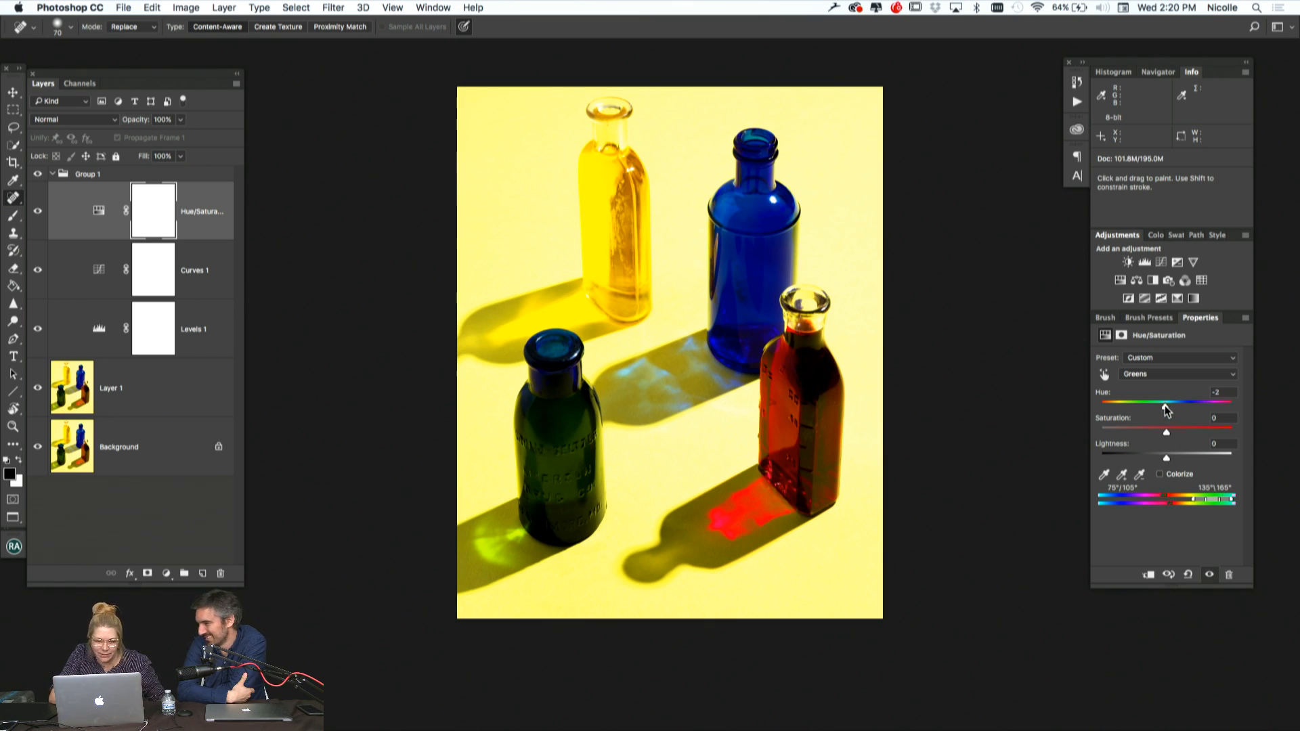
{"action": "mouse_move", "coordinate": [1165, 409]}
{"action": "left_mouse_down"}
{"action": "mouse_move", "coordinate": [1149, 409]}
{"action": "mouse_move", "coordinate": [1188, 409]}
{"action": "mouse_move", "coordinate": [1132, 409]}
{"action": "mouse_move", "coordinate": [1166, 409]}
{"action": "left_mouse_up"}
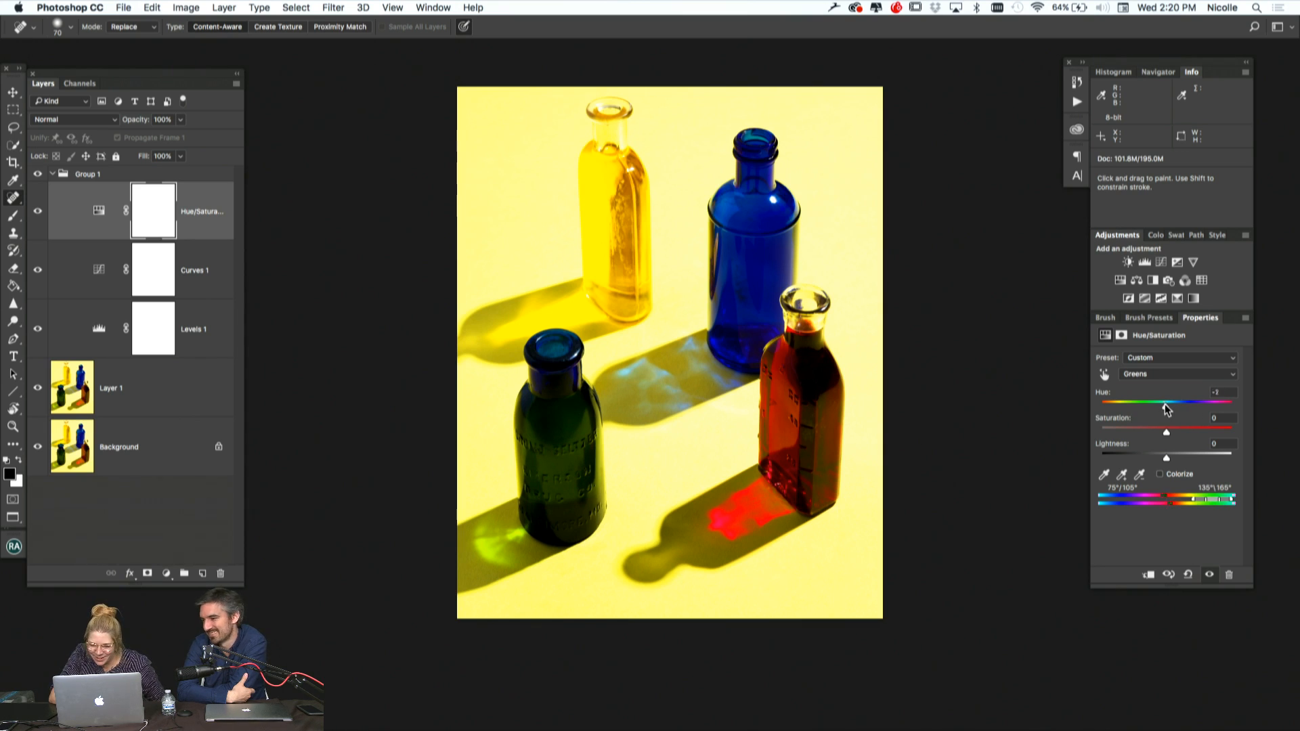
{"action": "left_click_drag", "start_coordinate": [1196, 433], "coordinate": [1166, 437]}
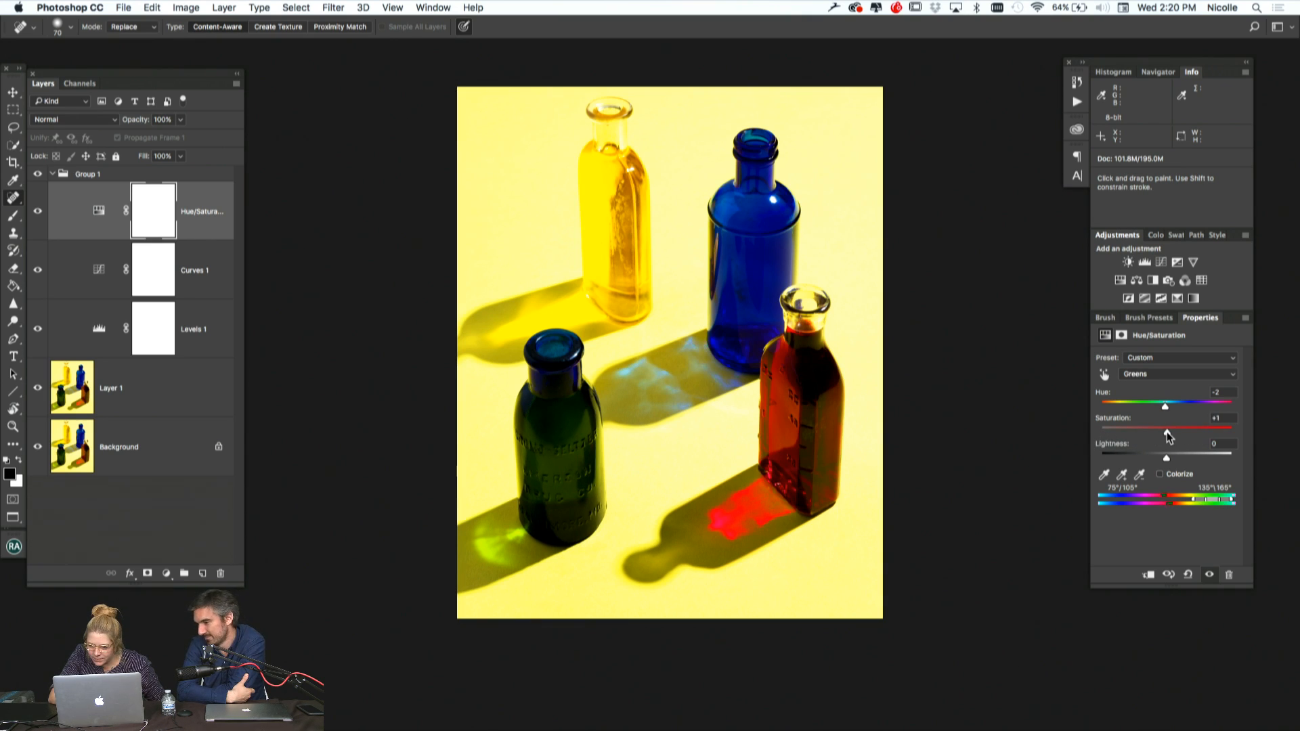
Set the Yellows saturation to +6 and hue to -4 in the Hue/Saturation adjustment
{"action": "left_click", "coordinate": [1149, 371]}
{"action": "left_click", "coordinate": [1149, 363]}
{"action": "mouse_move", "coordinate": [1166, 433]}
{"action": "left_mouse_down"}
{"action": "mouse_move", "coordinate": [1191, 431]}
{"action": "mouse_move", "coordinate": [1114, 436]}
{"action": "mouse_move", "coordinate": [1171, 435]}
{"action": "mouse_move", "coordinate": [1167, 406]}
{"action": "left_mouse_up"}
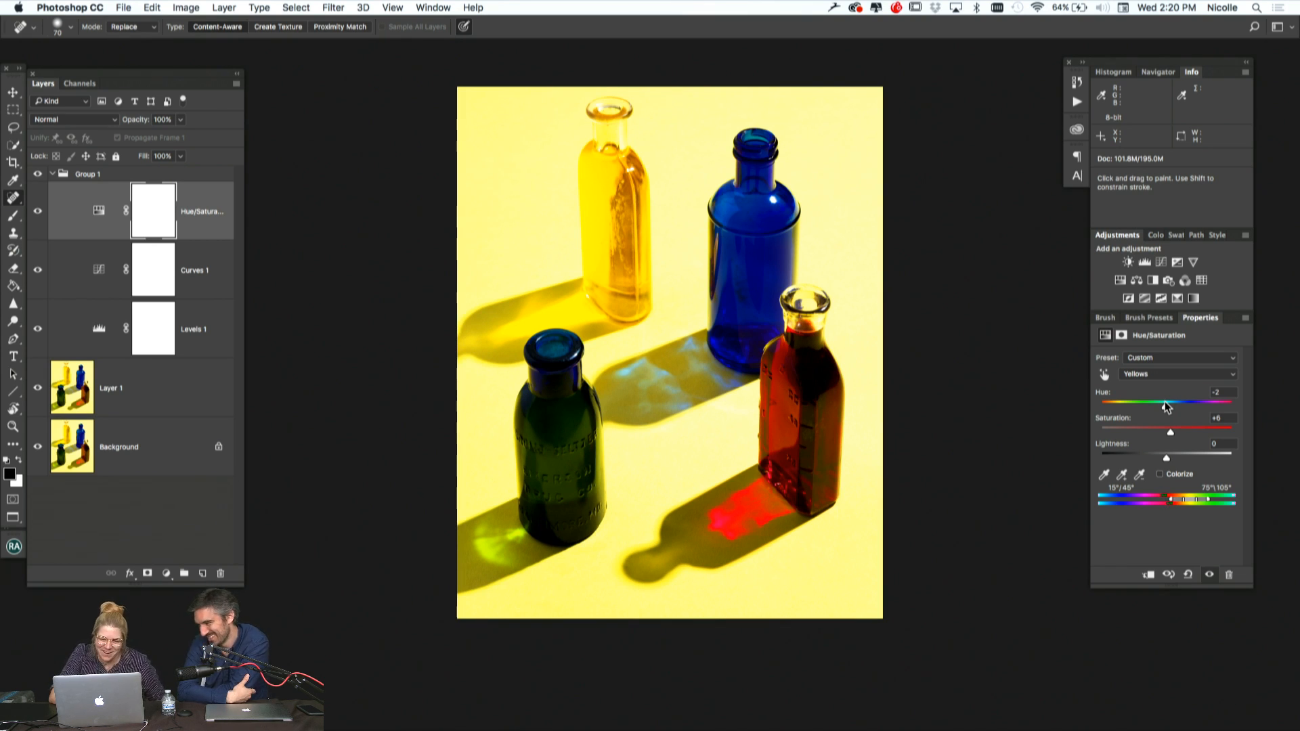
{"action": "left_click_drag", "start_coordinate": [1166, 407], "coordinate": [1164, 408]}
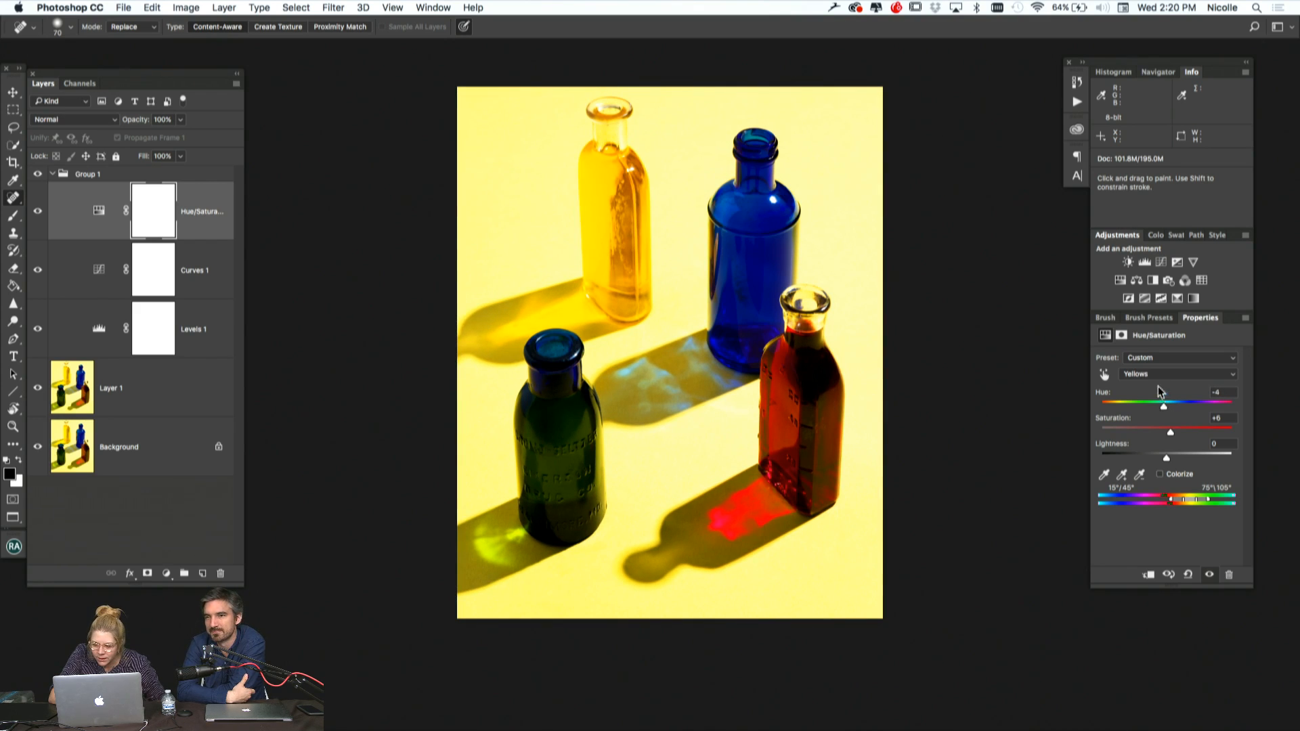
Set the Blues lightness to +5 and hue to -3 in the Hue/Saturation adjustment
{"action": "left_click", "coordinate": [1156, 376]}
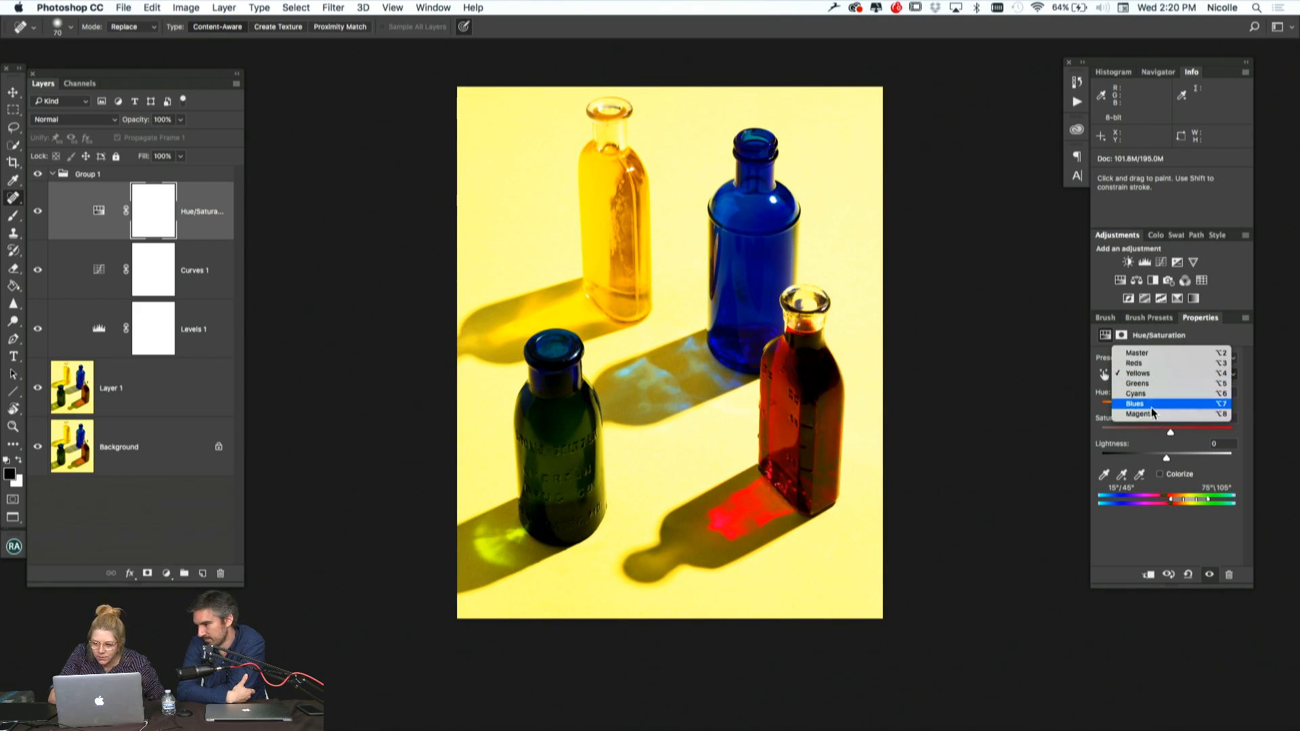
{"action": "left_click", "coordinate": [1158, 404]}
{"action": "mouse_move", "coordinate": [1167, 433]}
{"action": "left_mouse_down"}
{"action": "mouse_move", "coordinate": [1215, 434]}
{"action": "mouse_move", "coordinate": [1071, 451]}
{"action": "mouse_move", "coordinate": [1166, 434]}
{"action": "left_mouse_up"}
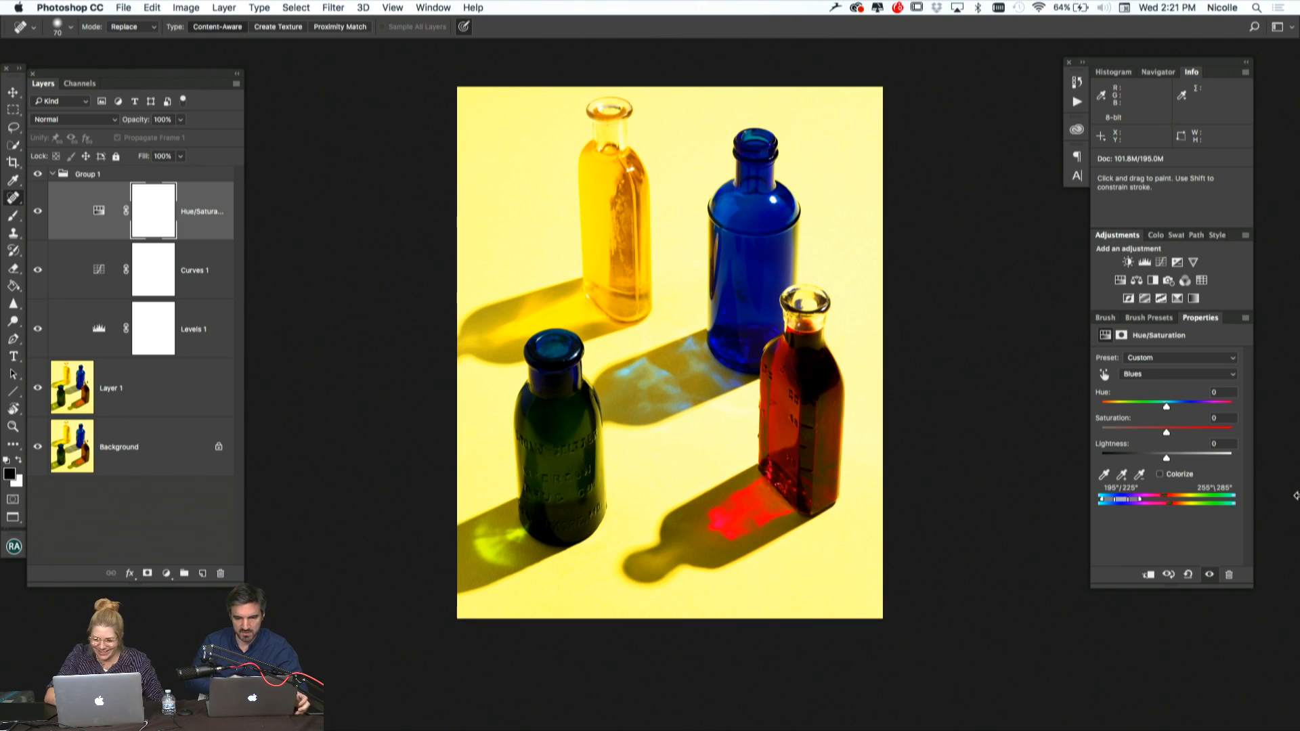
{"action": "mouse_move", "coordinate": [1165, 458]}
{"action": "left_mouse_down"}
{"action": "mouse_move", "coordinate": [1145, 453]}
{"action": "mouse_move", "coordinate": [1216, 452]}
{"action": "mouse_move", "coordinate": [1169, 453]}
{"action": "left_mouse_up"}
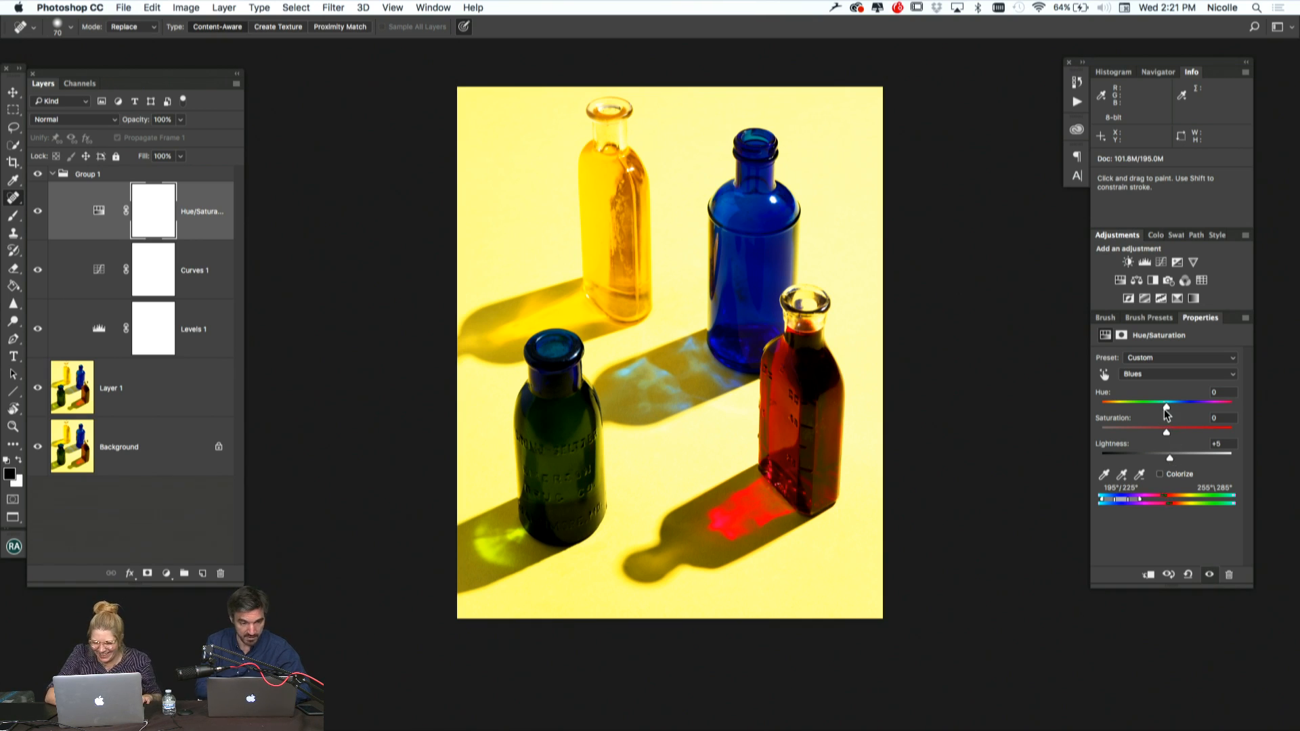
{"action": "mouse_move", "coordinate": [1166, 406]}
{"action": "left_mouse_down"}
{"action": "mouse_move", "coordinate": [1178, 406]}
{"action": "mouse_move", "coordinate": [1165, 410]}
{"action": "left_mouse_up"}
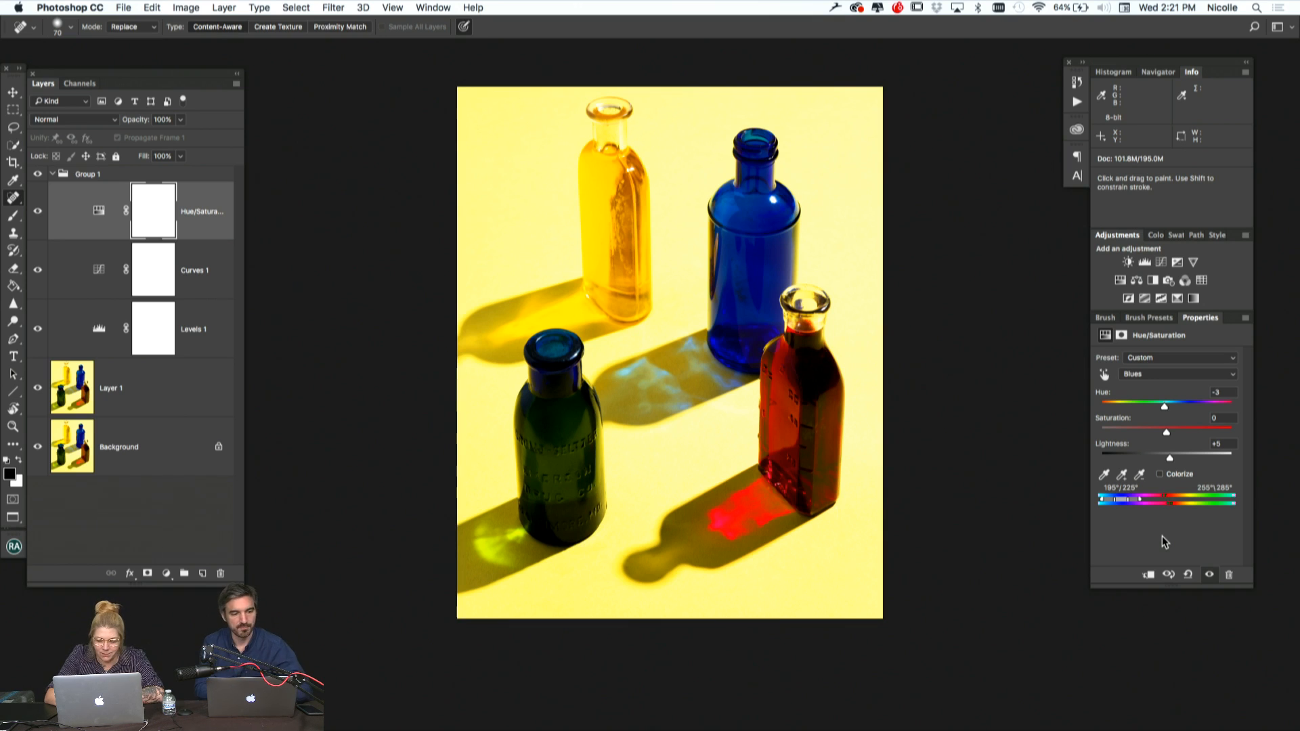
Add a Gradient Map adjustment layer above the Hue/Saturation layer in Group 1
{"action": "left_click", "coordinate": [166, 575]}
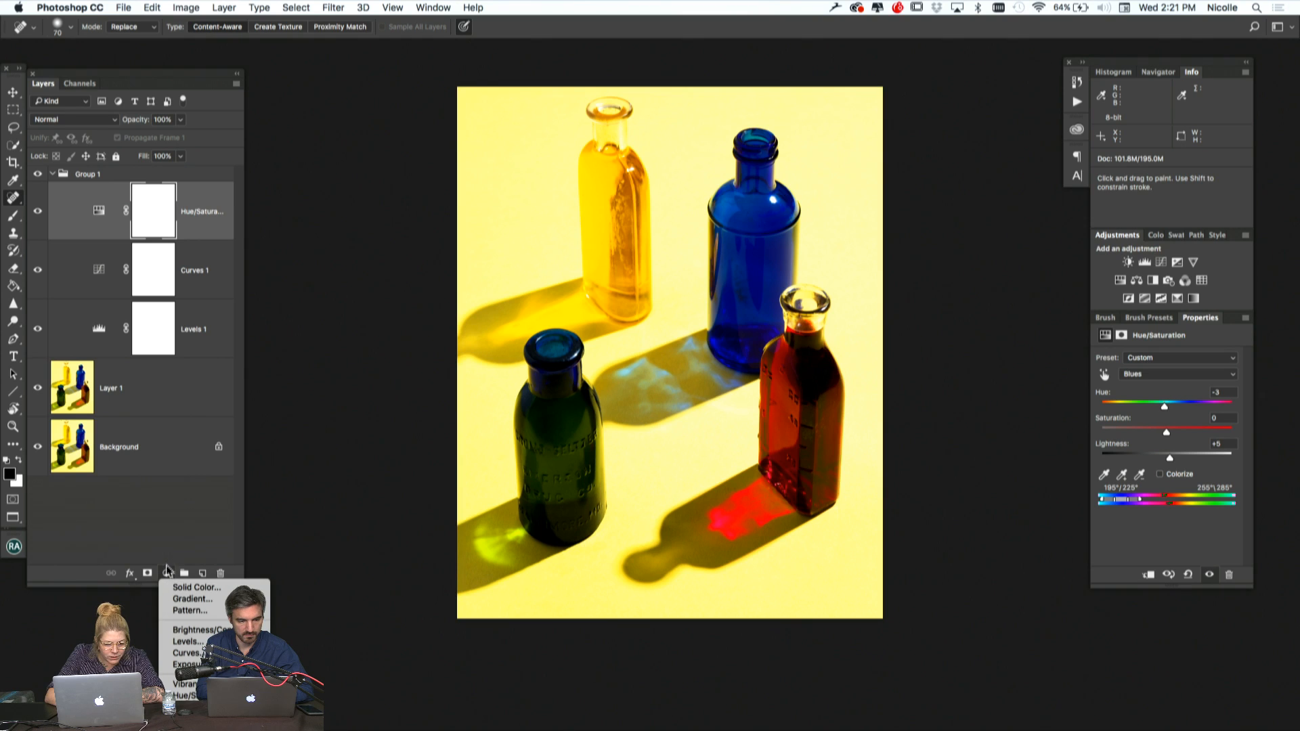
{"action": "left_click", "coordinate": [164, 543]}
{"action": "left_click", "coordinate": [166, 573]}
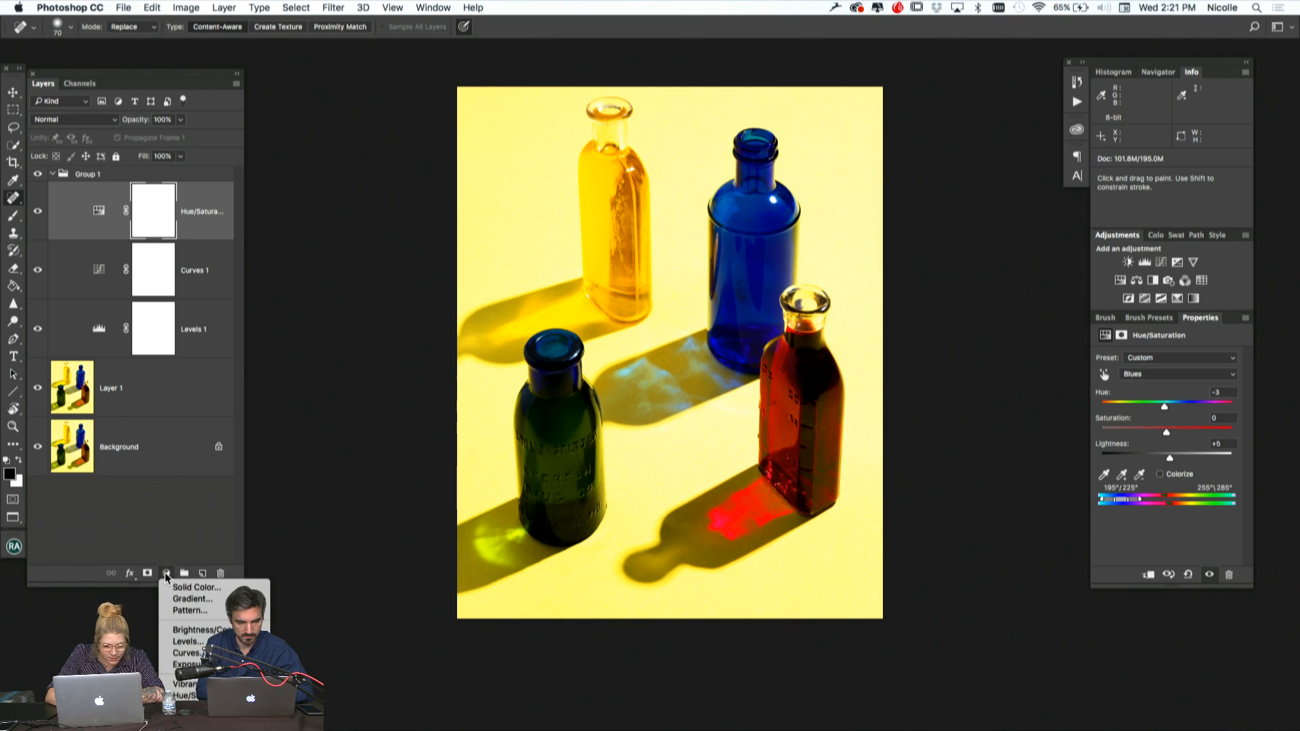
{"action": "mouse_move", "coordinate": [179, 726]}
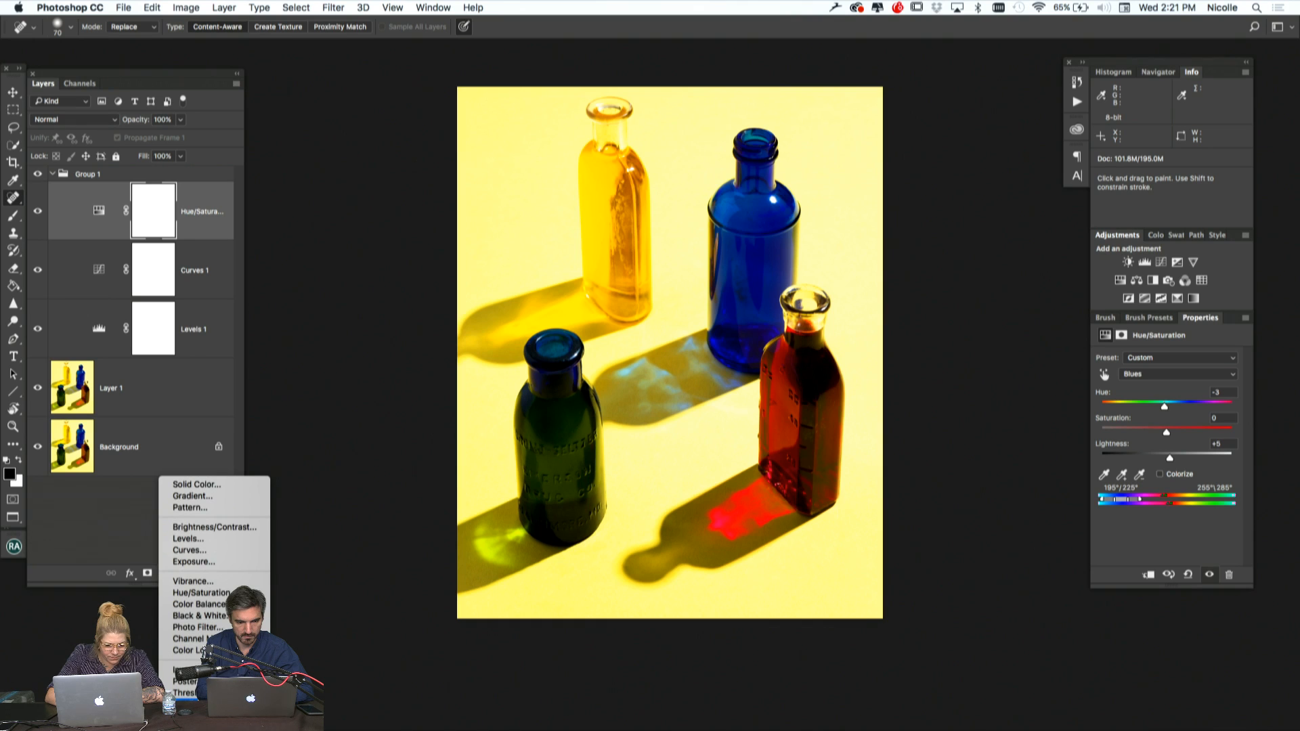
{"action": "left_click", "coordinate": [193, 705]}
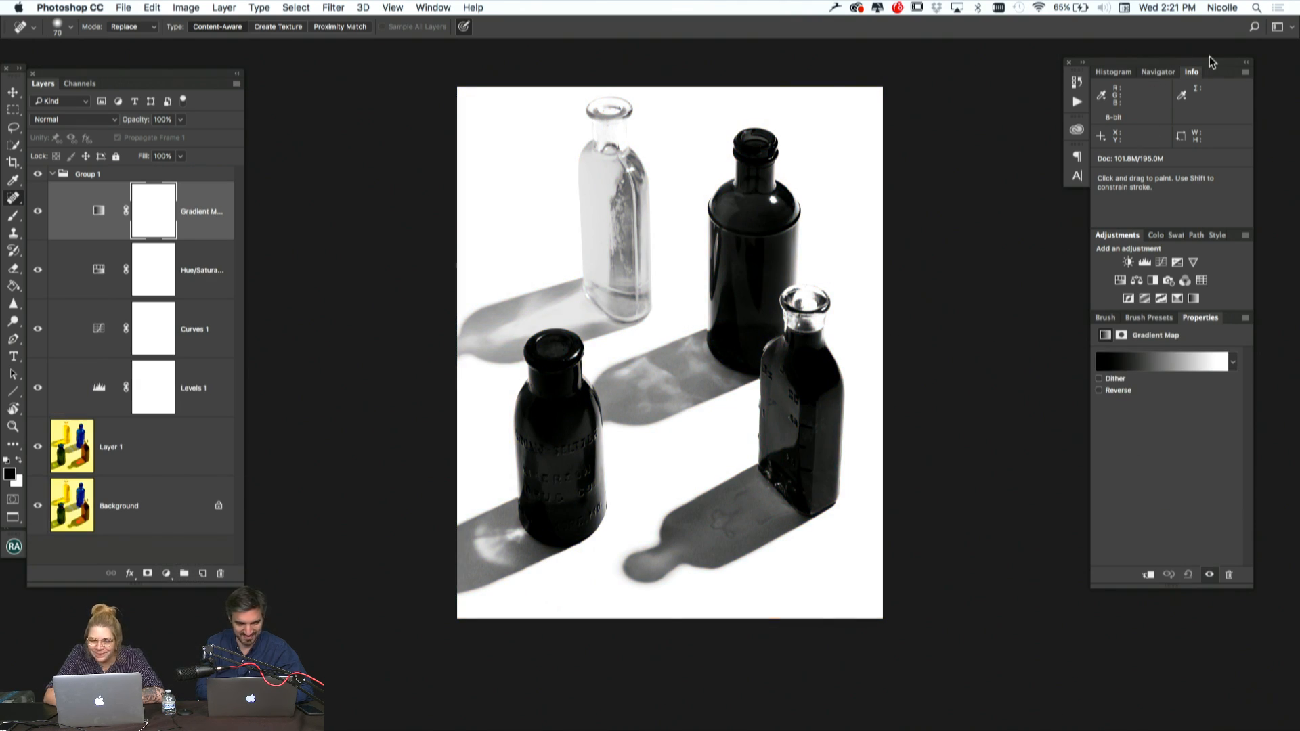
Open the Gradient Map's gradient for editing and browse the photographic toning presets
{"action": "left_click", "coordinate": [101, 211]}
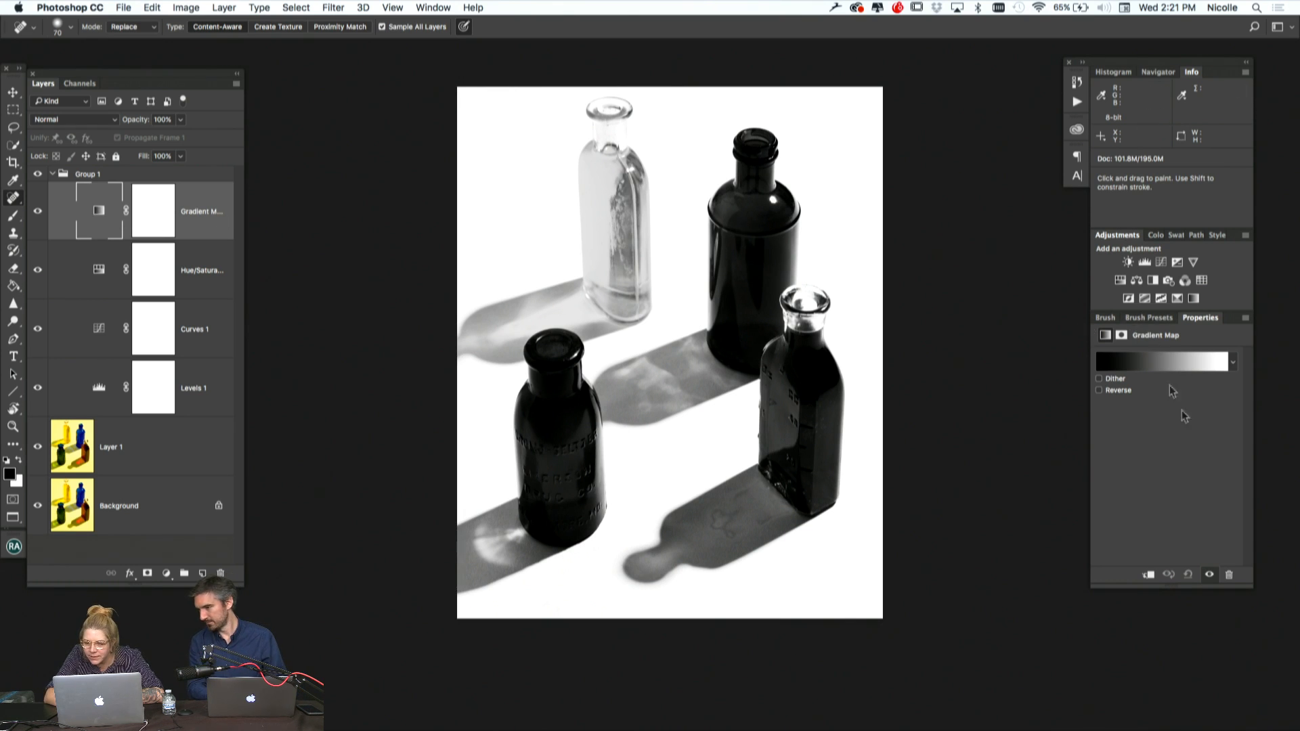
{"action": "left_click", "coordinate": [1209, 365]}
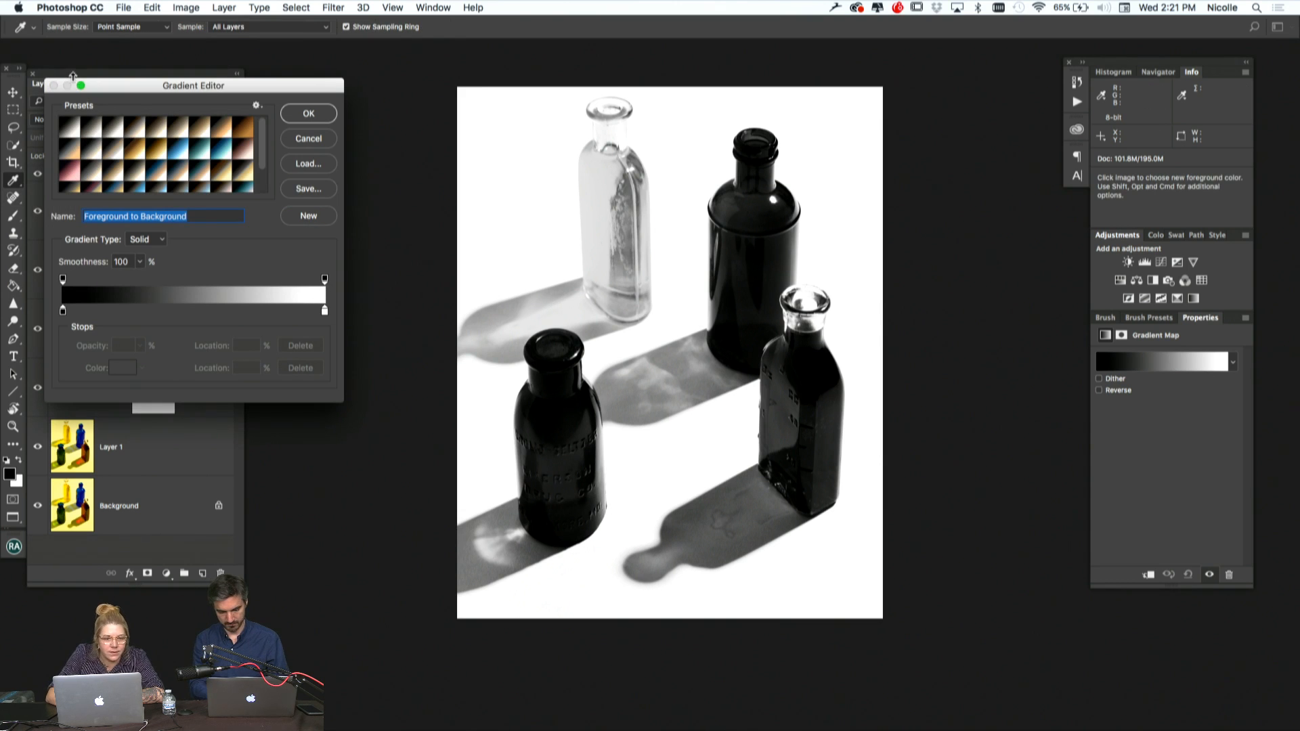
{"action": "left_click_drag", "start_coordinate": [136, 85], "coordinate": [161, 10]}
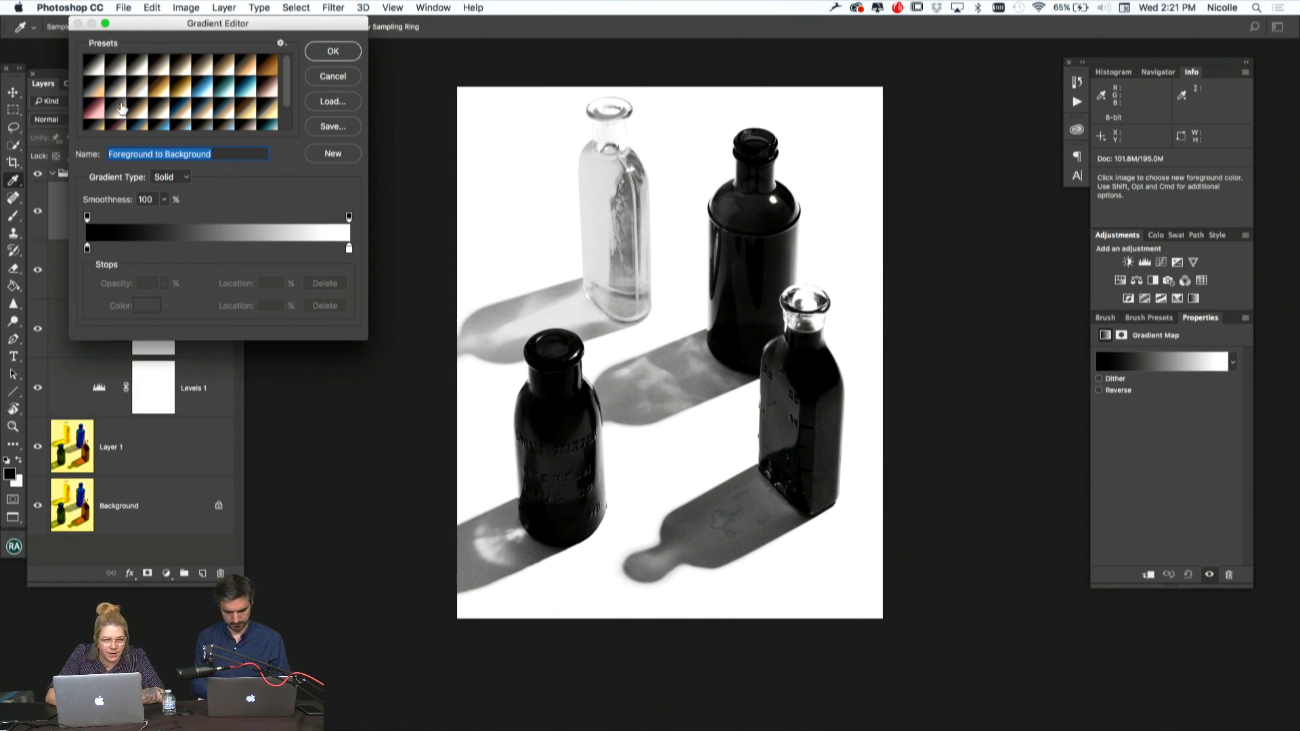
{"action": "scroll", "coordinate": [181, 111], "scroll_direction": "down", "scroll_amount": 2}
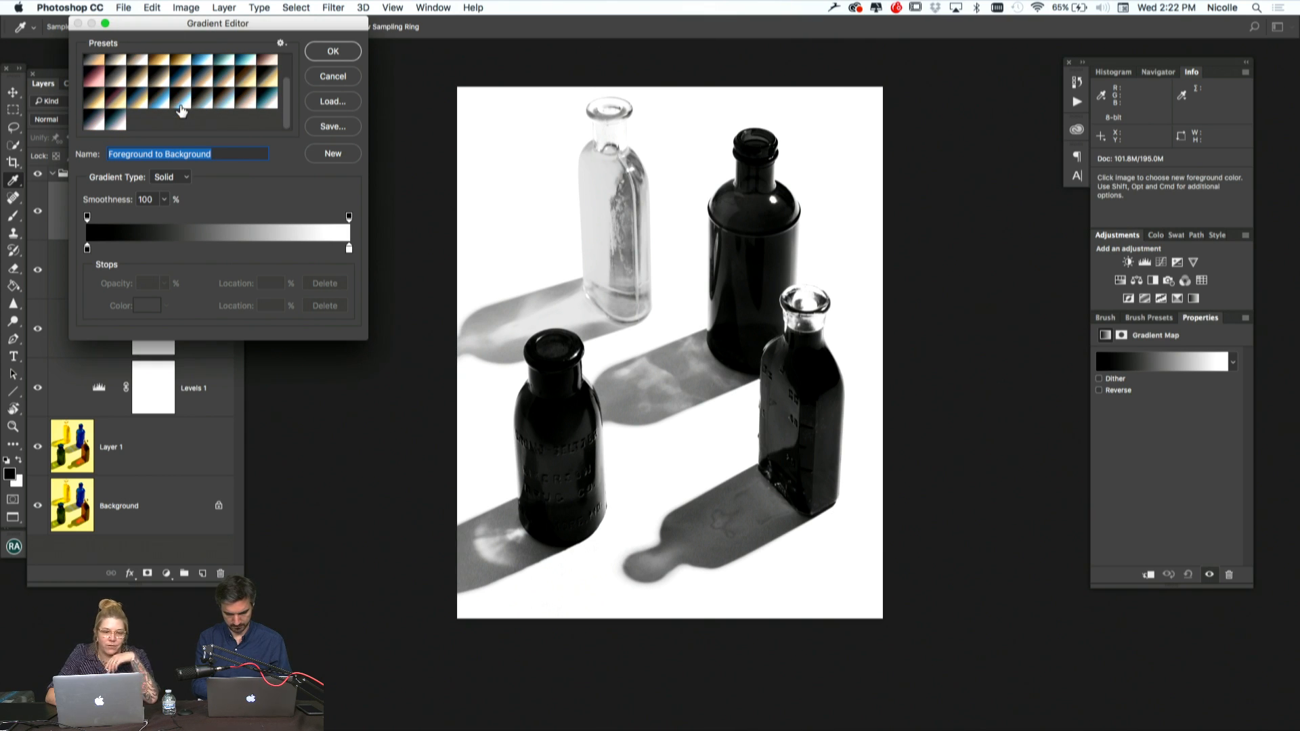
{"action": "scroll", "coordinate": [181, 111], "scroll_direction": "up", "scroll_amount": 2}
Try toning presets on the gradient map, including Selenium 1, Sepia 4, Blue 1 and Sepia-Blue 1
{"action": "left_click", "coordinate": [138, 69]}
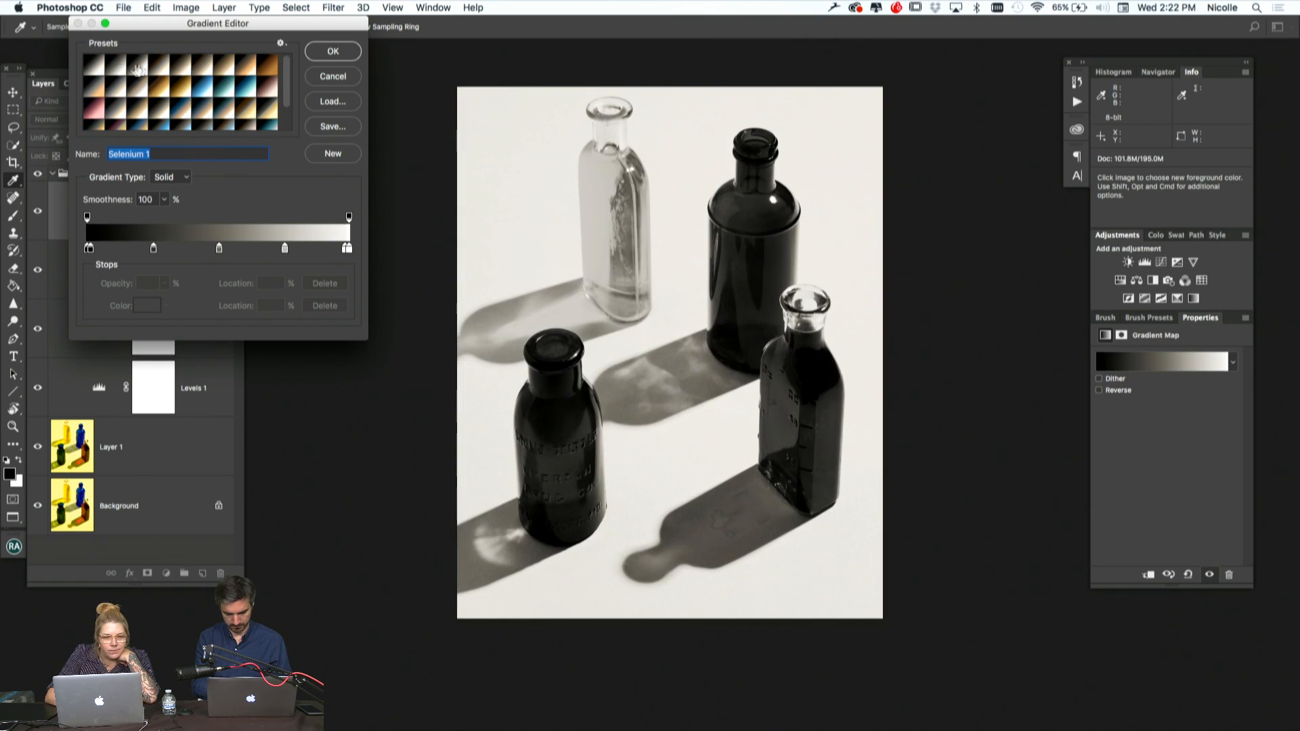
{"action": "left_click", "coordinate": [143, 68]}
{"action": "left_click", "coordinate": [231, 66]}
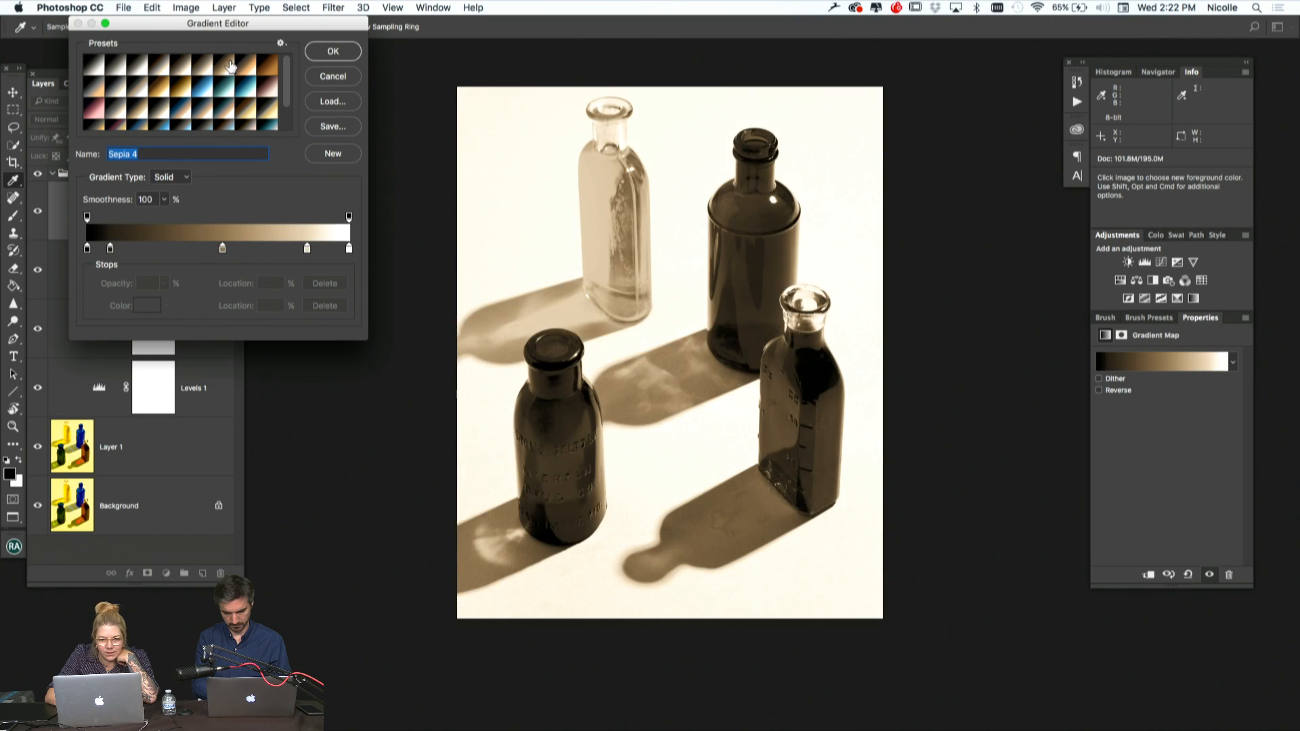
{"action": "left_click", "coordinate": [246, 68]}
{"action": "left_click", "coordinate": [268, 69]}
{"action": "left_click", "coordinate": [264, 93]}
{"action": "left_click", "coordinate": [206, 96]}
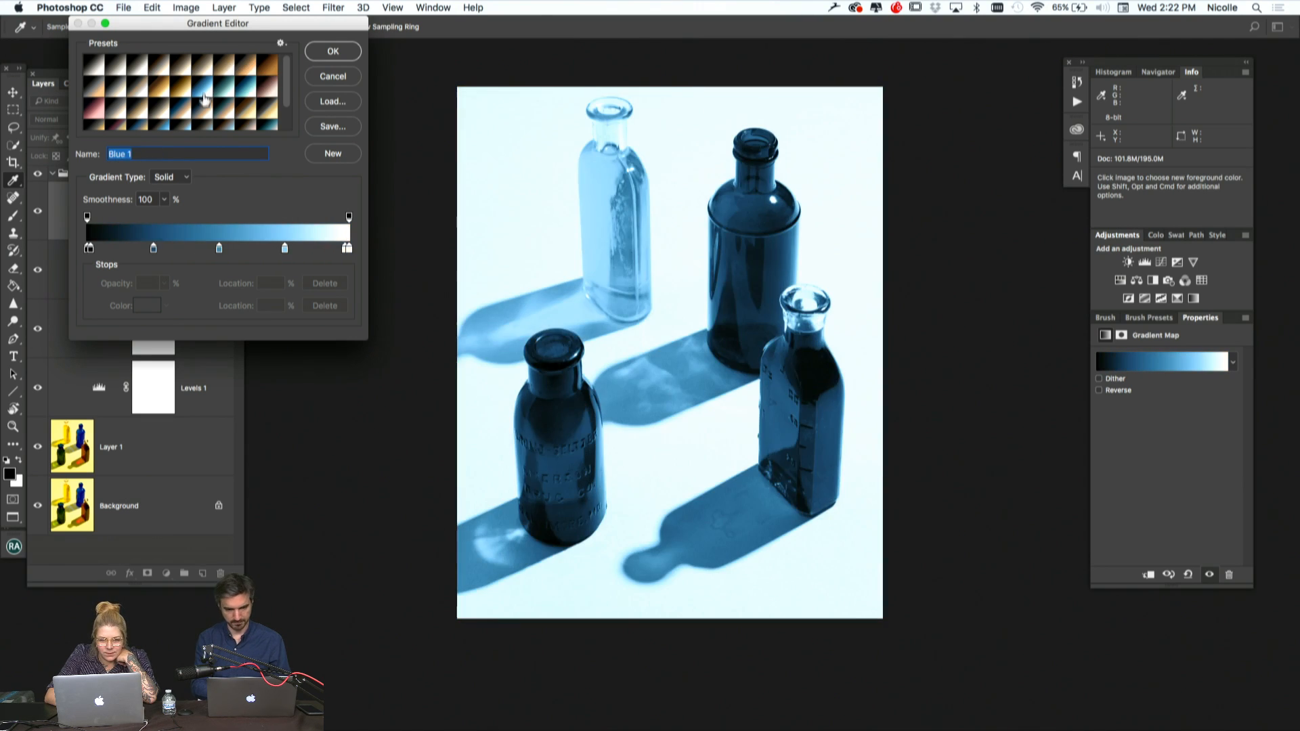
{"action": "left_click", "coordinate": [203, 113]}
Try more split-tone presets on the gradient map, including Sepia-Blue 2 and Sepia-Cyan
{"action": "scroll", "coordinate": [205, 113], "scroll_direction": "down", "scroll_amount": 3}
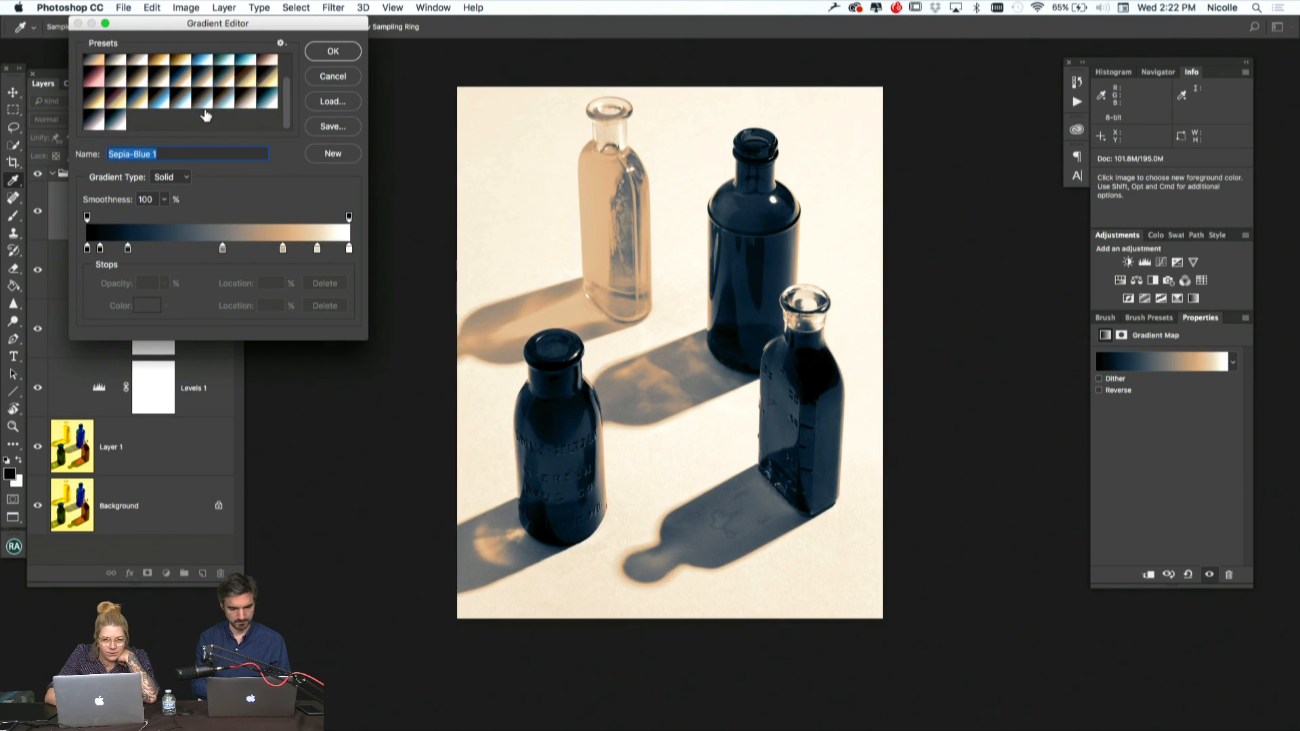
{"action": "left_click", "coordinate": [206, 115]}
{"action": "left_click", "coordinate": [222, 101]}
{"action": "left_click", "coordinate": [222, 80]}
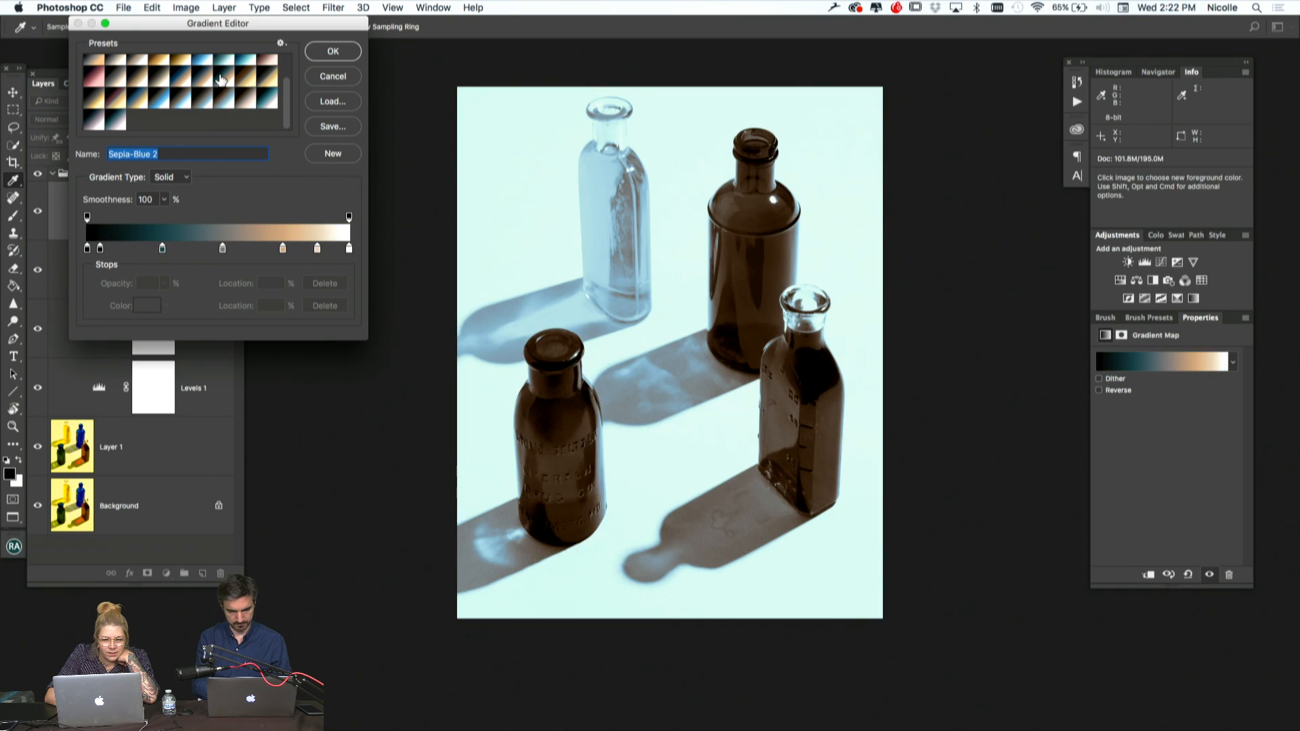
{"action": "left_click", "coordinate": [192, 79]}
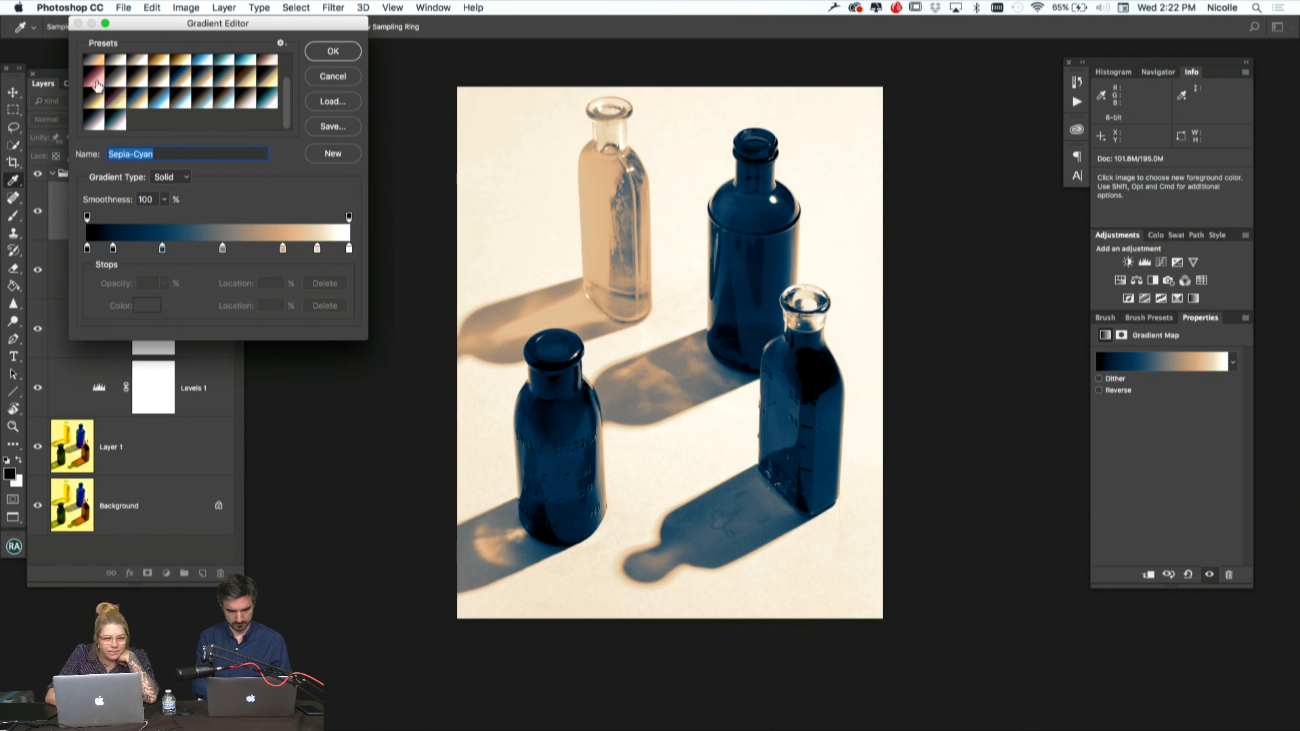
{"action": "left_click", "coordinate": [97, 84]}
{"action": "scroll", "coordinate": [129, 89], "scroll_direction": "up", "scroll_amount": 5}
Compare the Gold 2, Blue 2 and Blue 1 presets and apply Cyanotype to the gradient map
{"action": "left_click", "coordinate": [179, 92]}
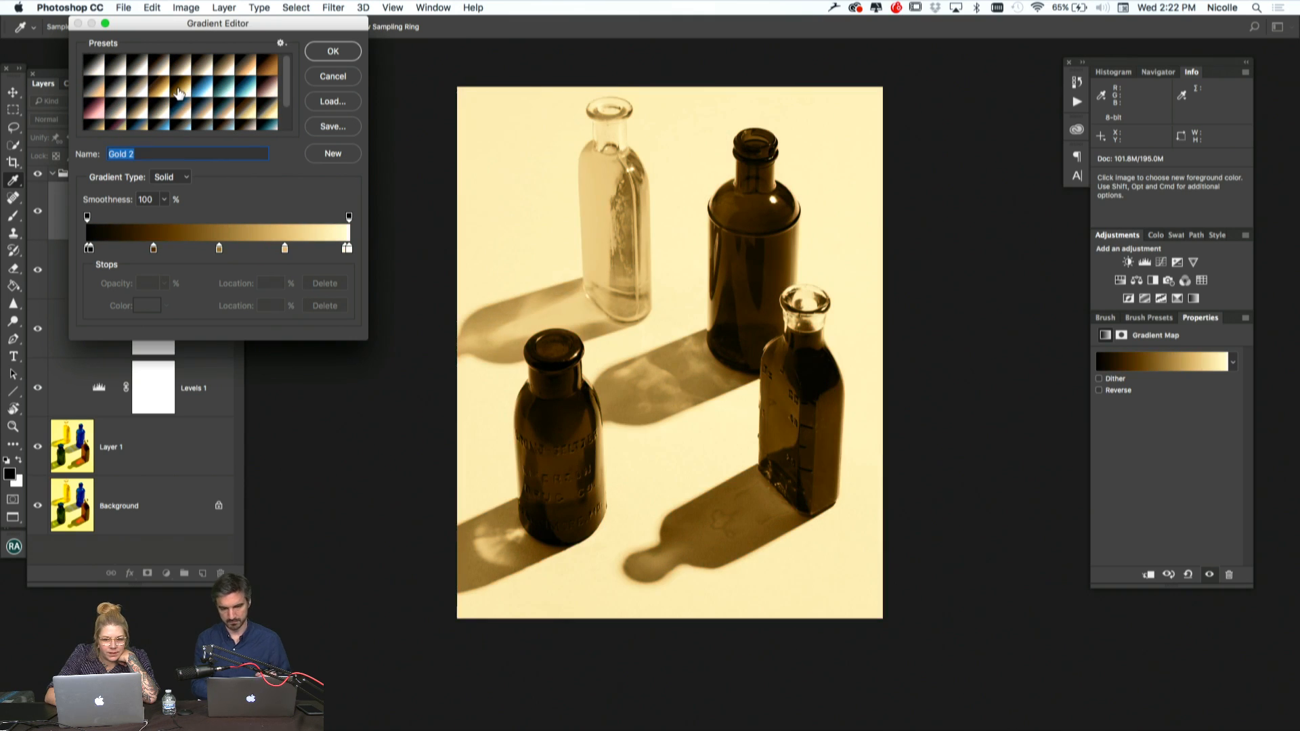
{"action": "left_click", "coordinate": [224, 95]}
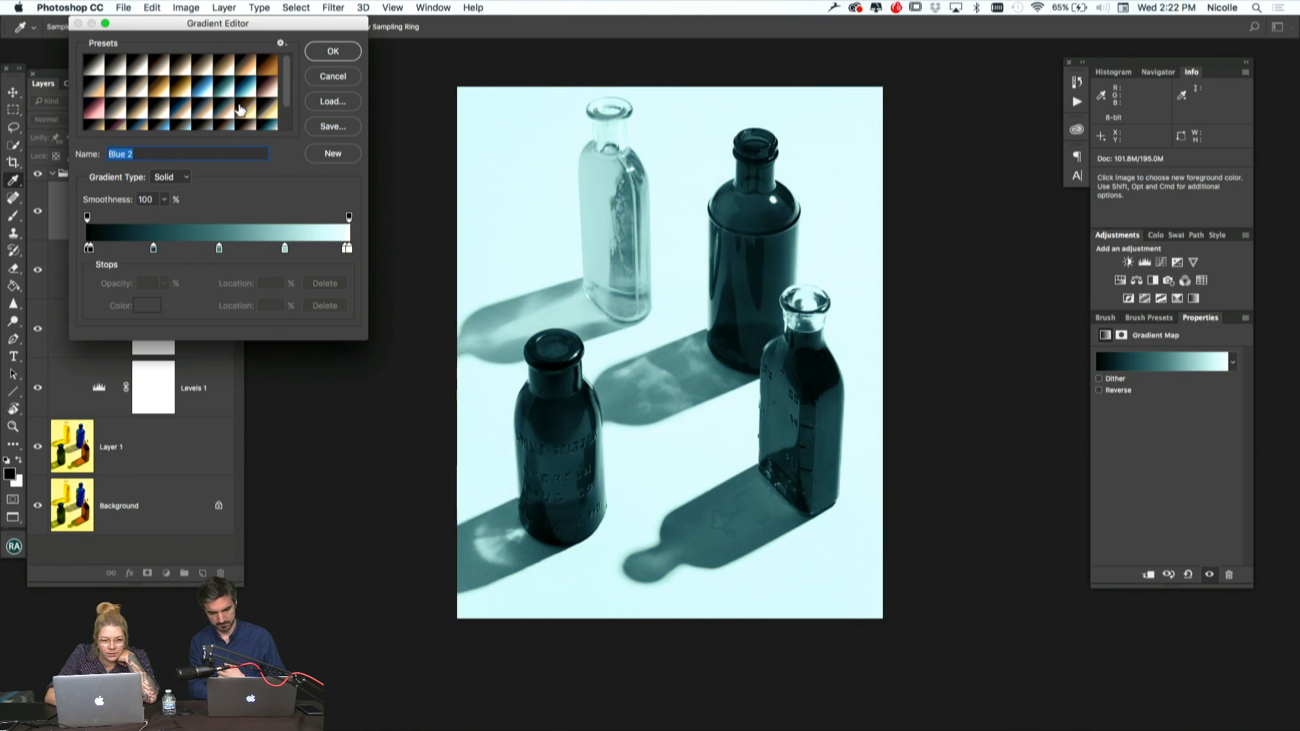
{"action": "left_click", "coordinate": [240, 110]}
{"action": "left_click", "coordinate": [220, 110]}
{"action": "left_click", "coordinate": [203, 97]}
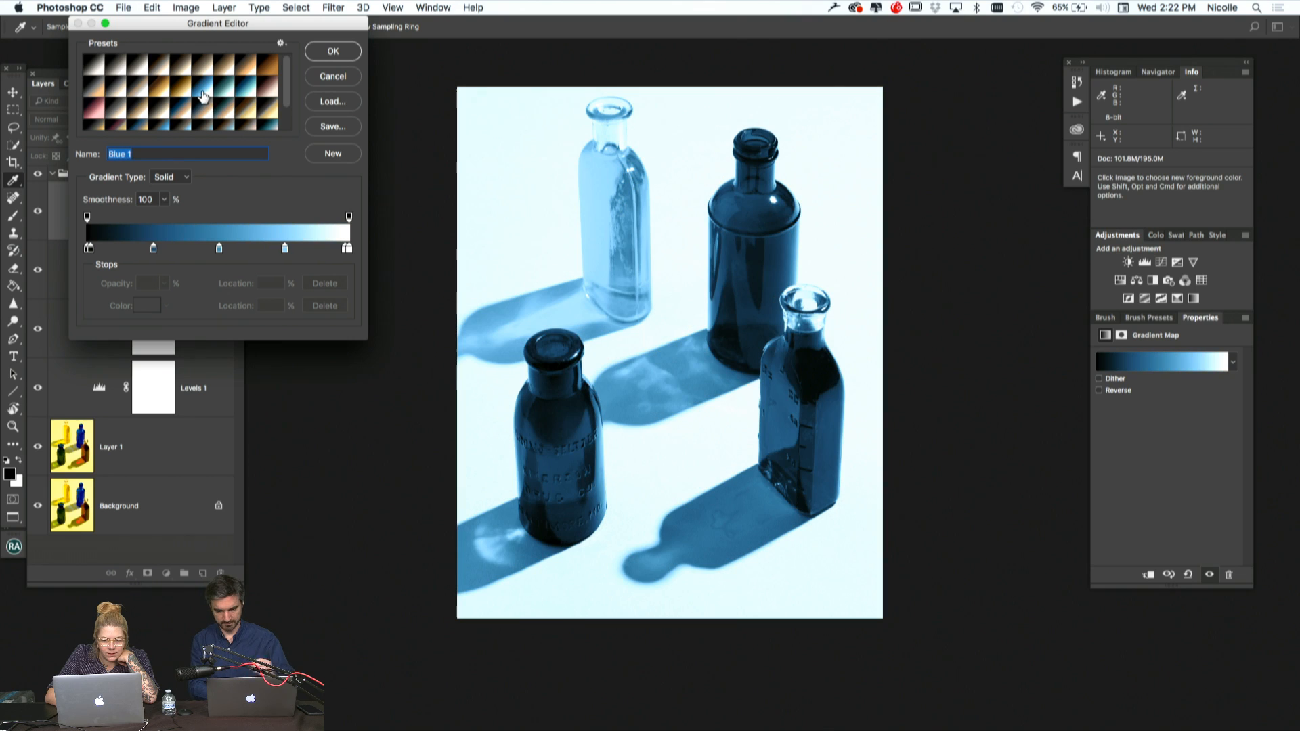
{"action": "left_click", "coordinate": [225, 96]}
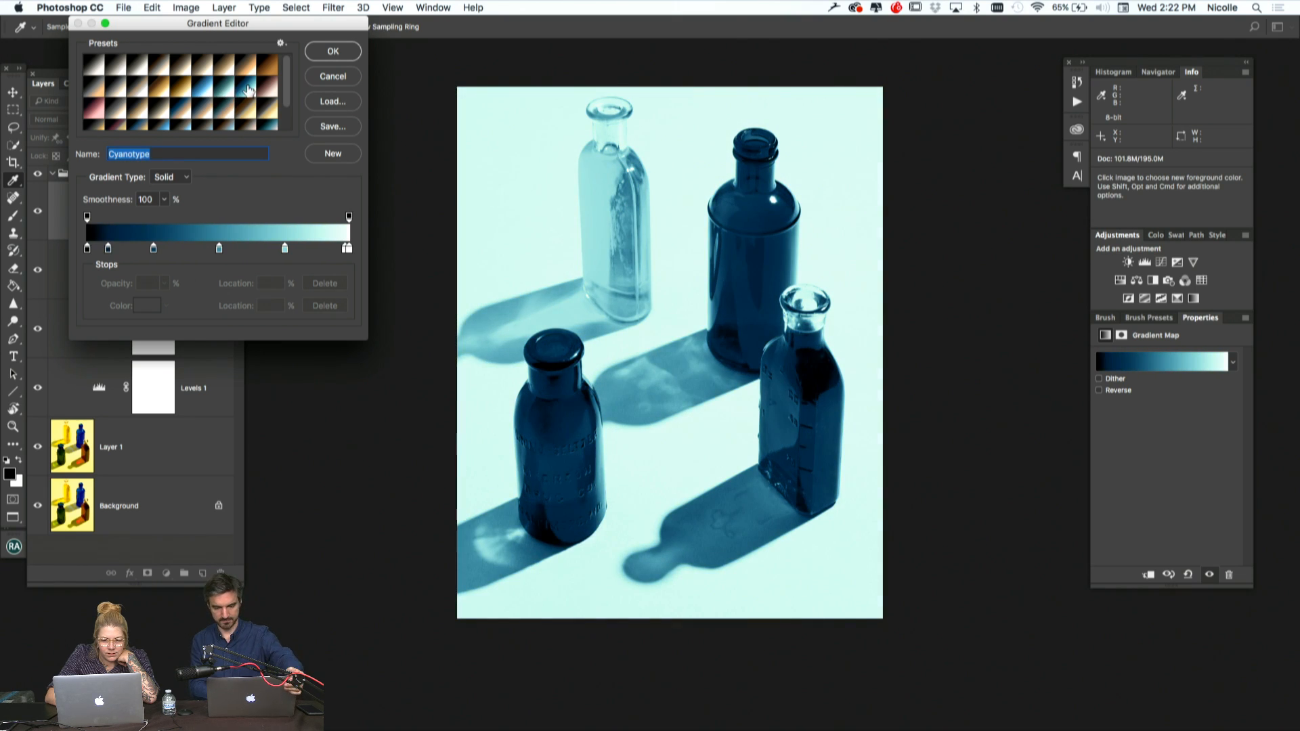
{"action": "left_click", "coordinate": [331, 53]}
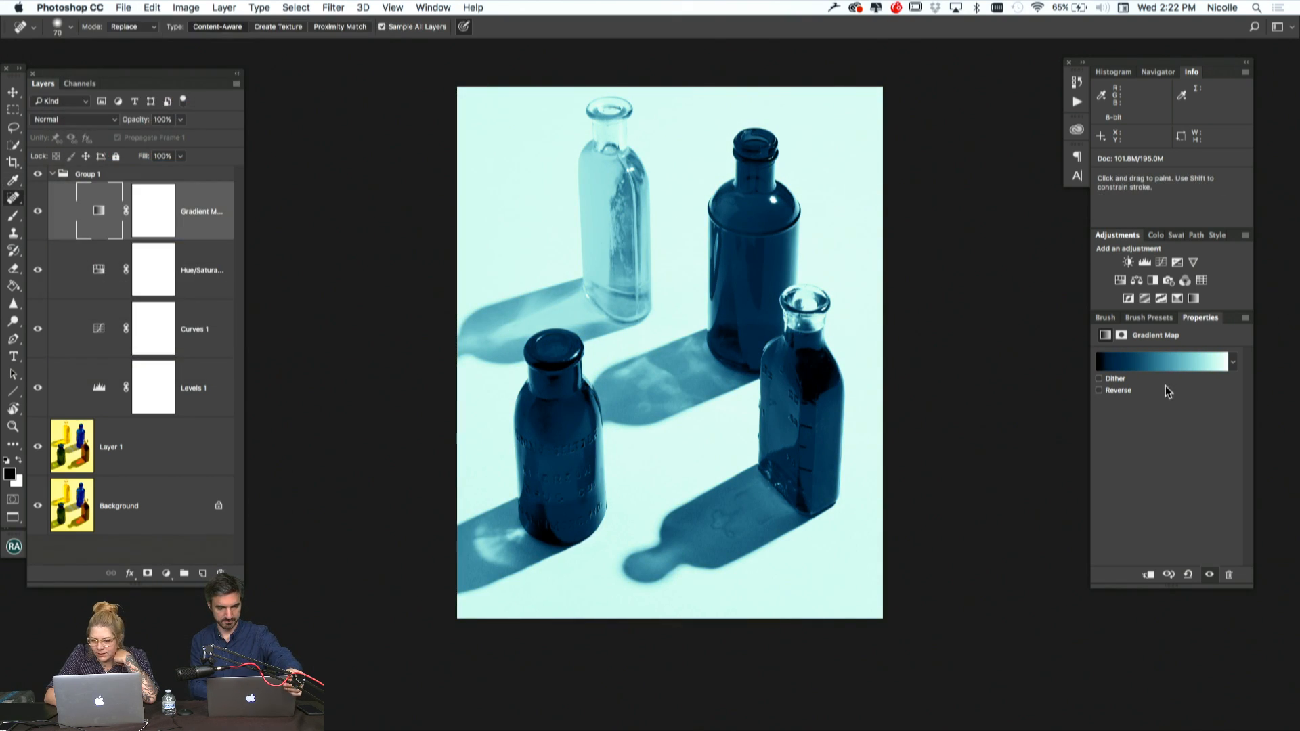
Set the Gradient Map layer to Overlay at 23% opacity and compare the image with it hidden and shown
{"action": "left_click", "coordinate": [112, 120]}
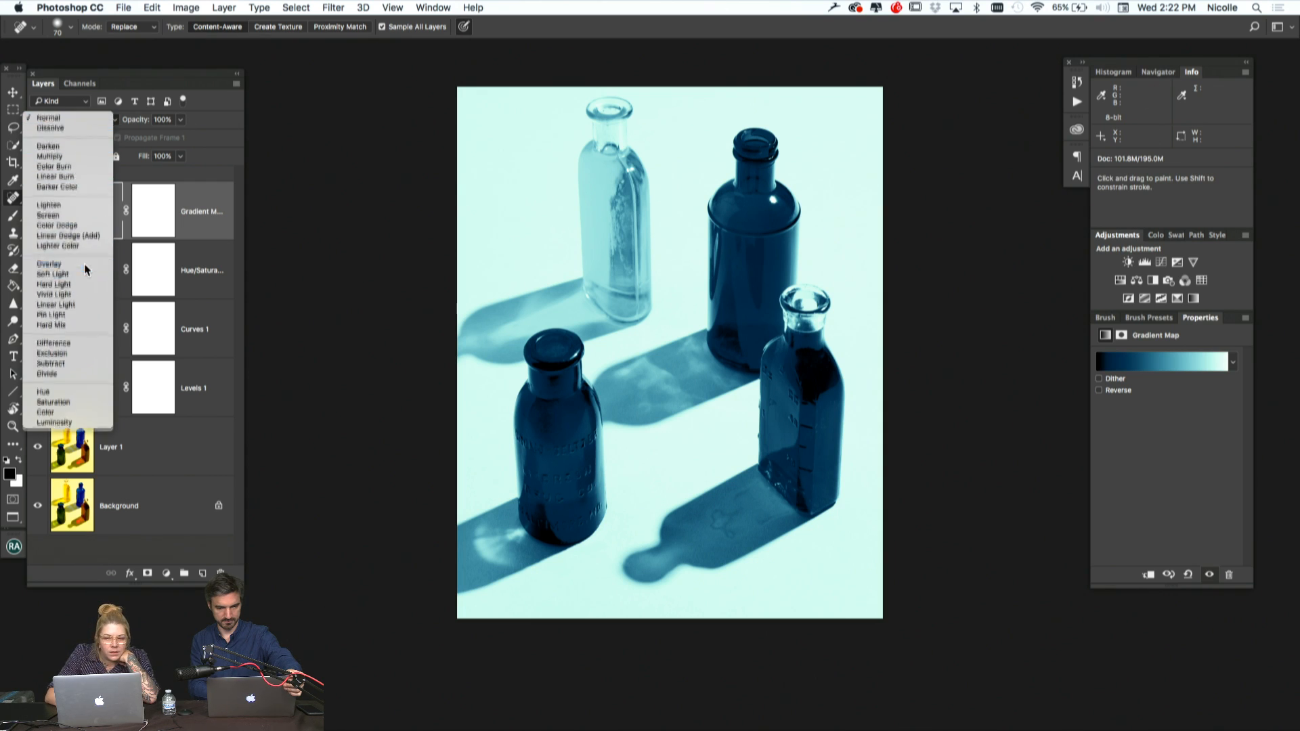
{"action": "left_click", "coordinate": [85, 265]}
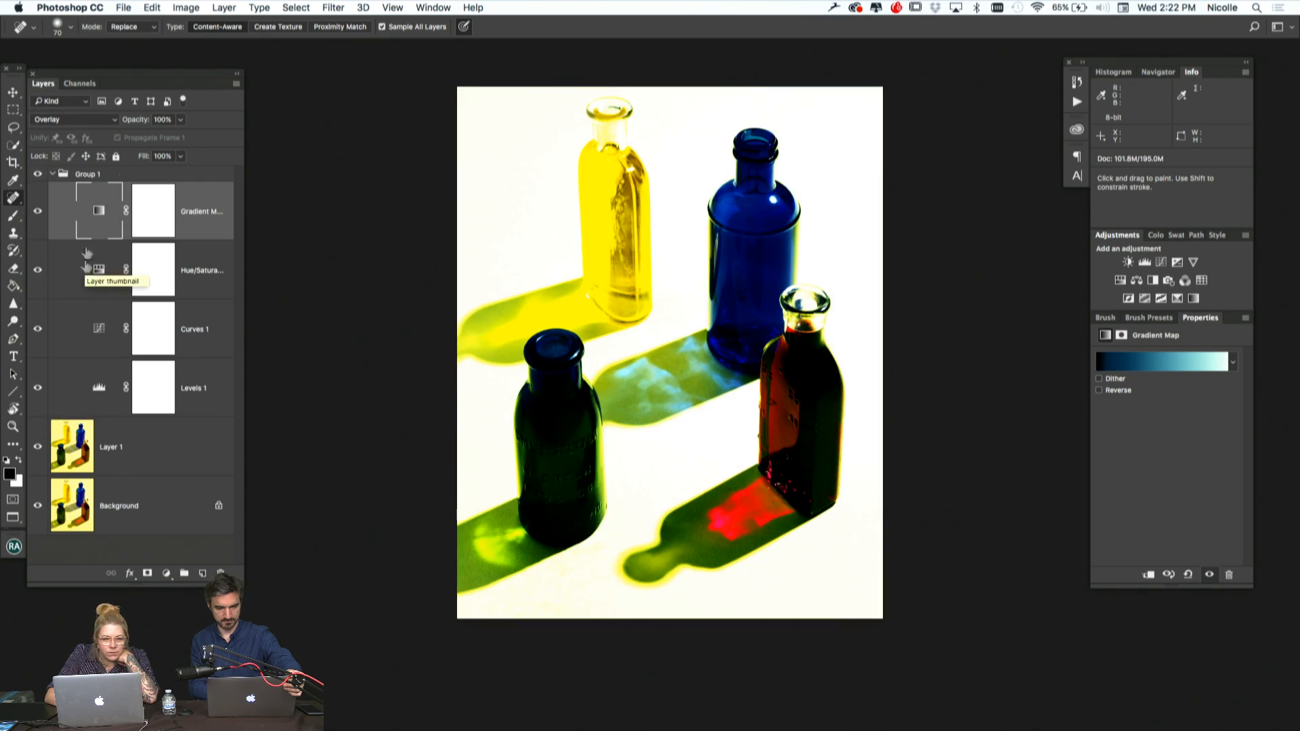
{"action": "left_click_drag", "start_coordinate": [142, 126], "coordinate": [87, 122]}
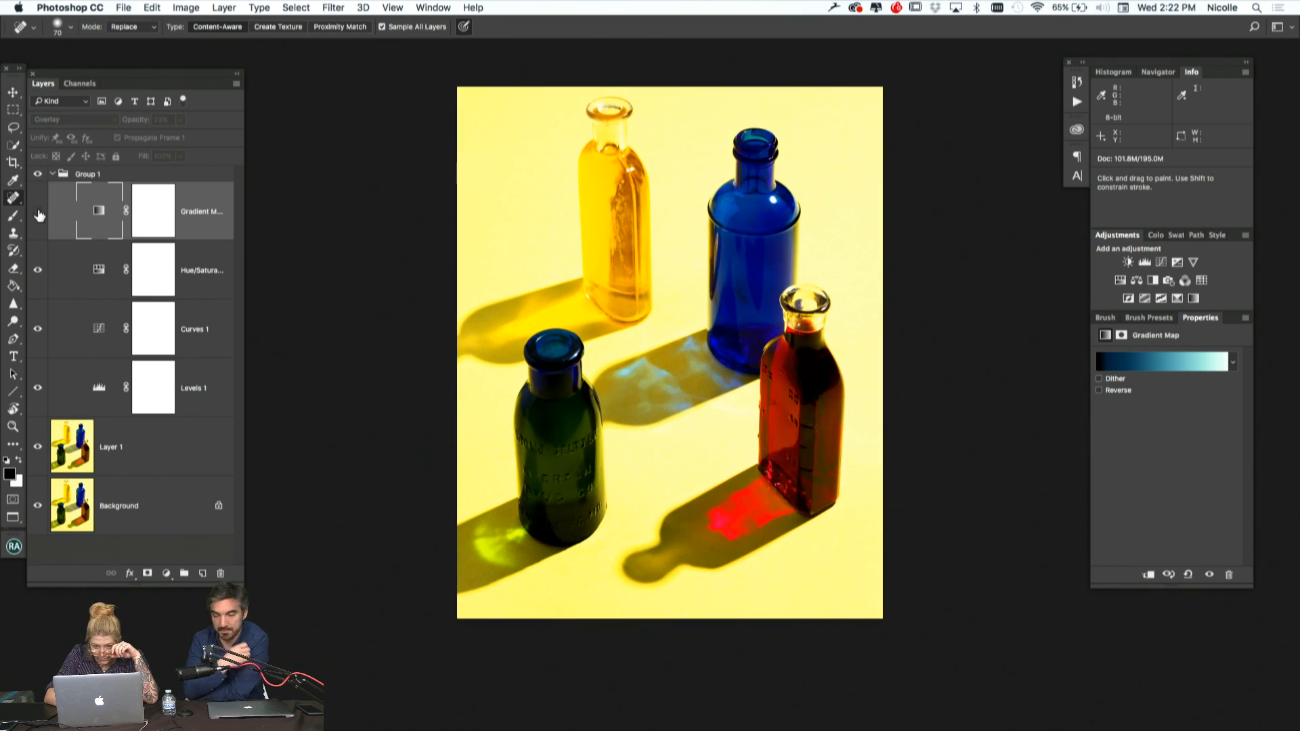
{"action": "left_click", "coordinate": [39, 215]}
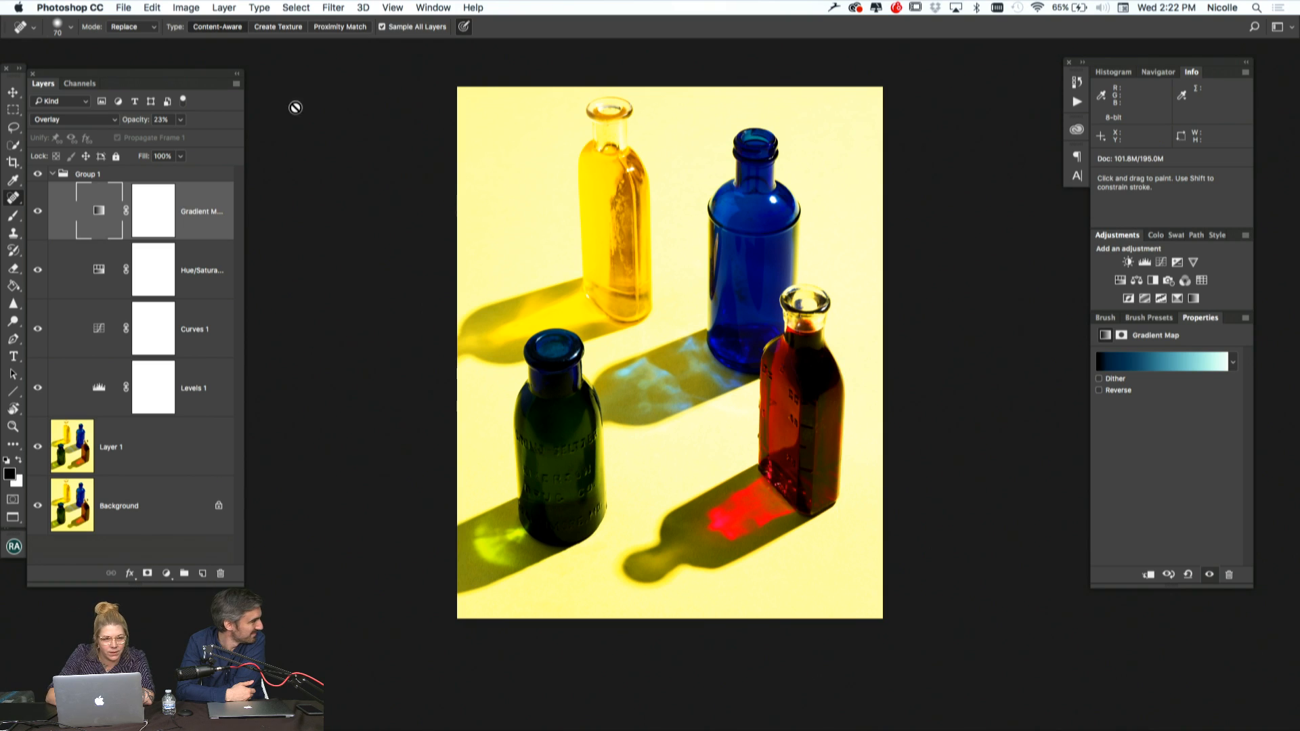
Create a sharpening layer above Group 1 with the Beauty Retouch Sharpen Image action
{"action": "left_click", "coordinate": [14, 548]}
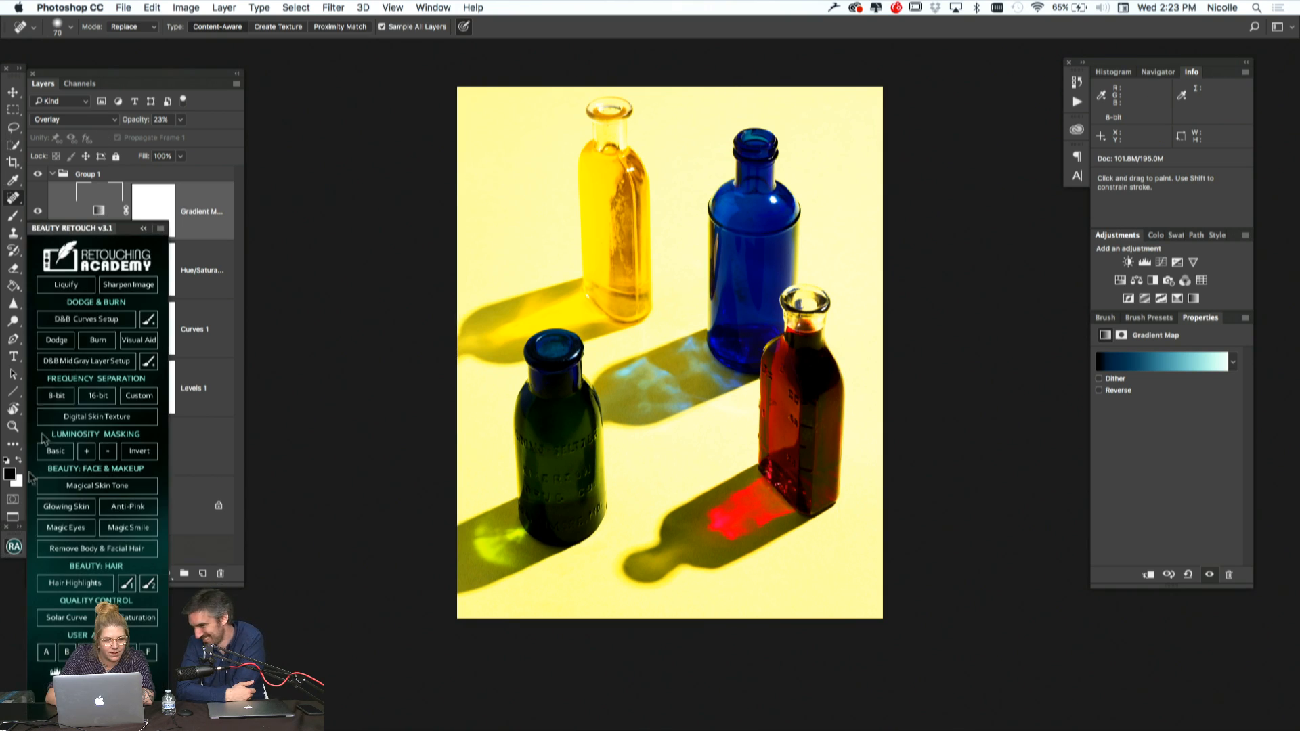
{"action": "left_click", "coordinate": [121, 284]}
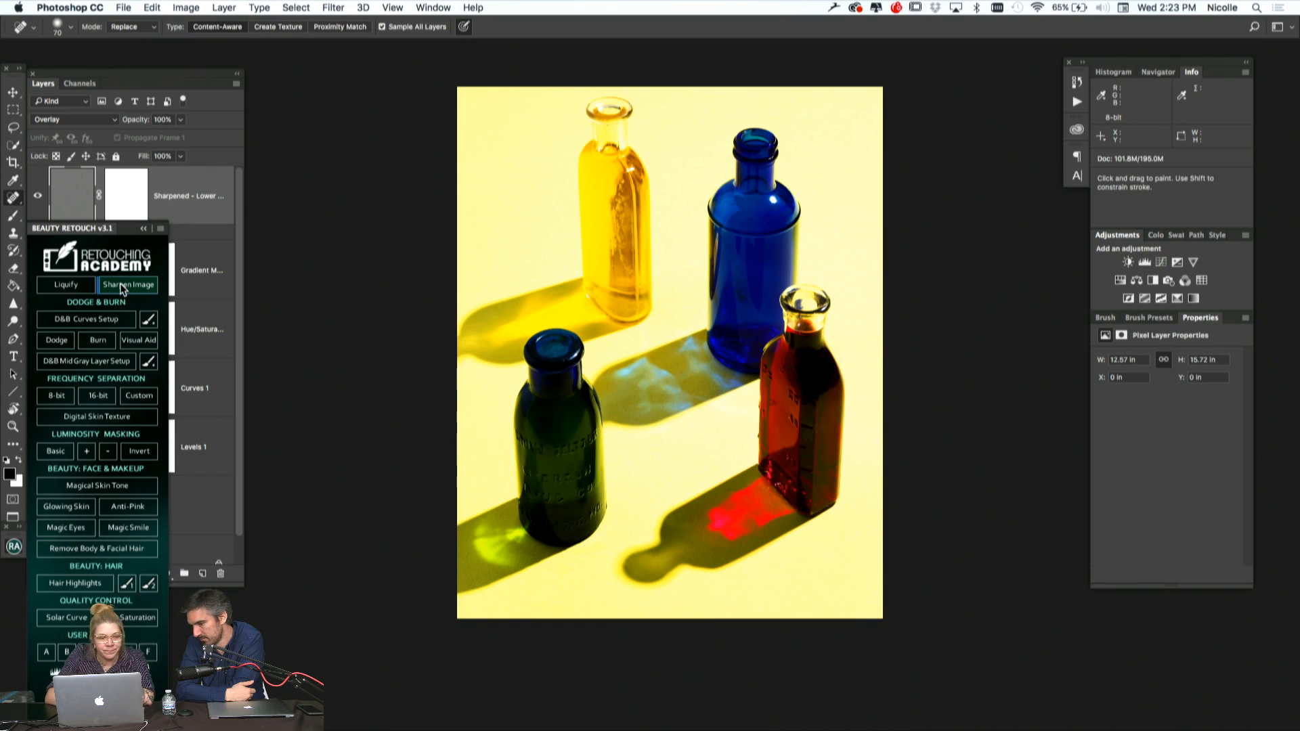
{"action": "left_click", "coordinate": [142, 230]}
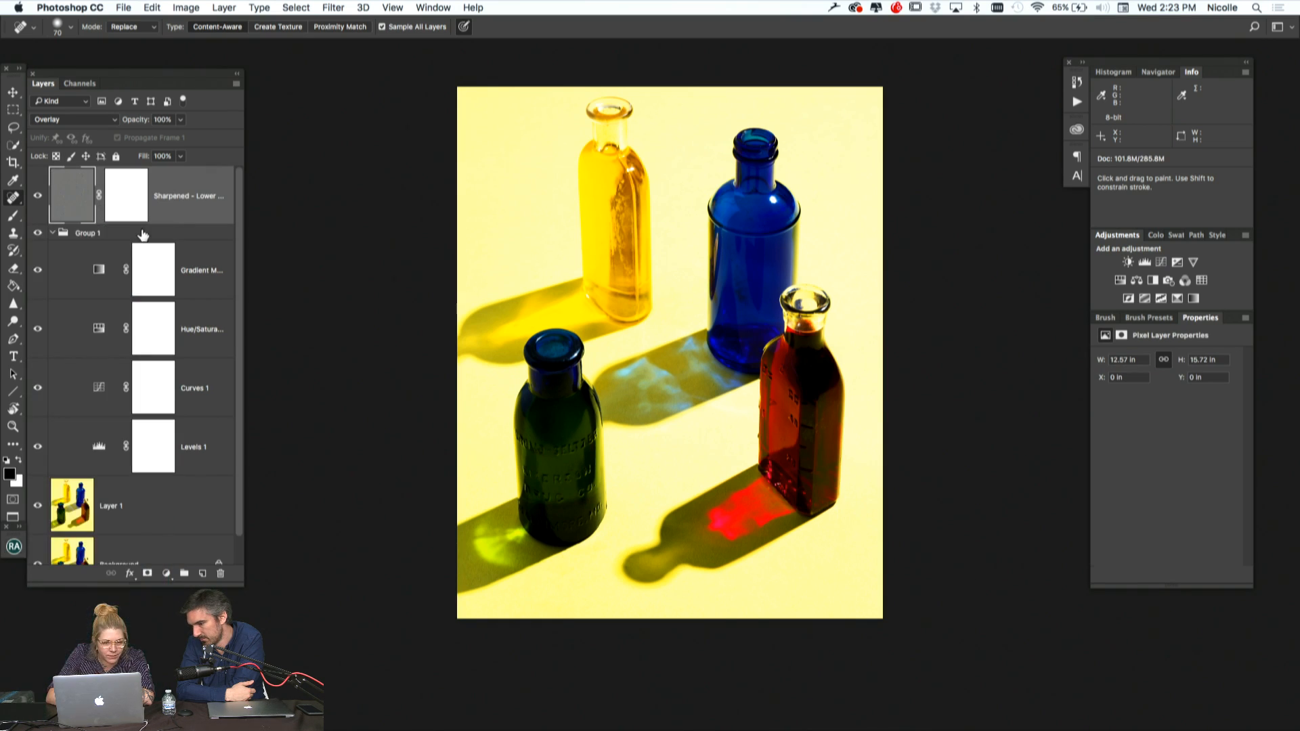
Fill the Sharpened layer's mask with black at 35% opacity
{"action": "left_click", "coordinate": [129, 200]}
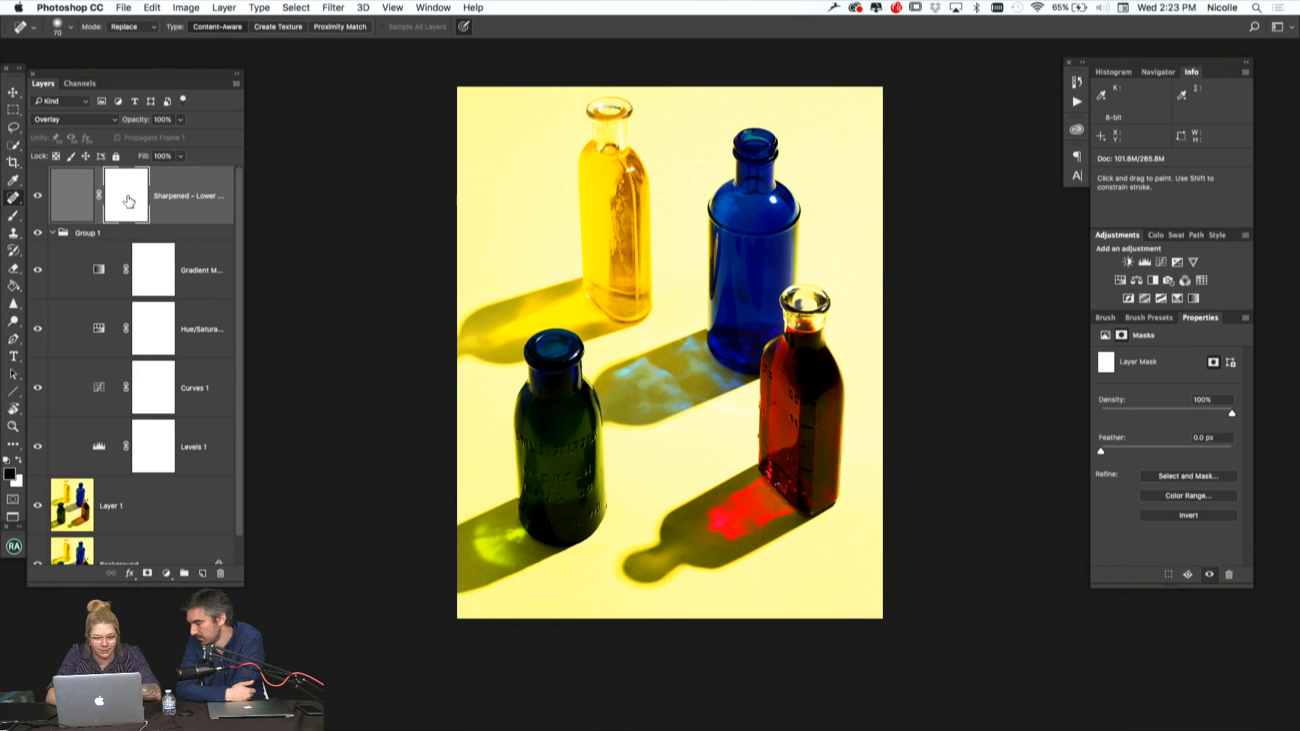
{"action": "key", "text": "shift+BackSpace"}
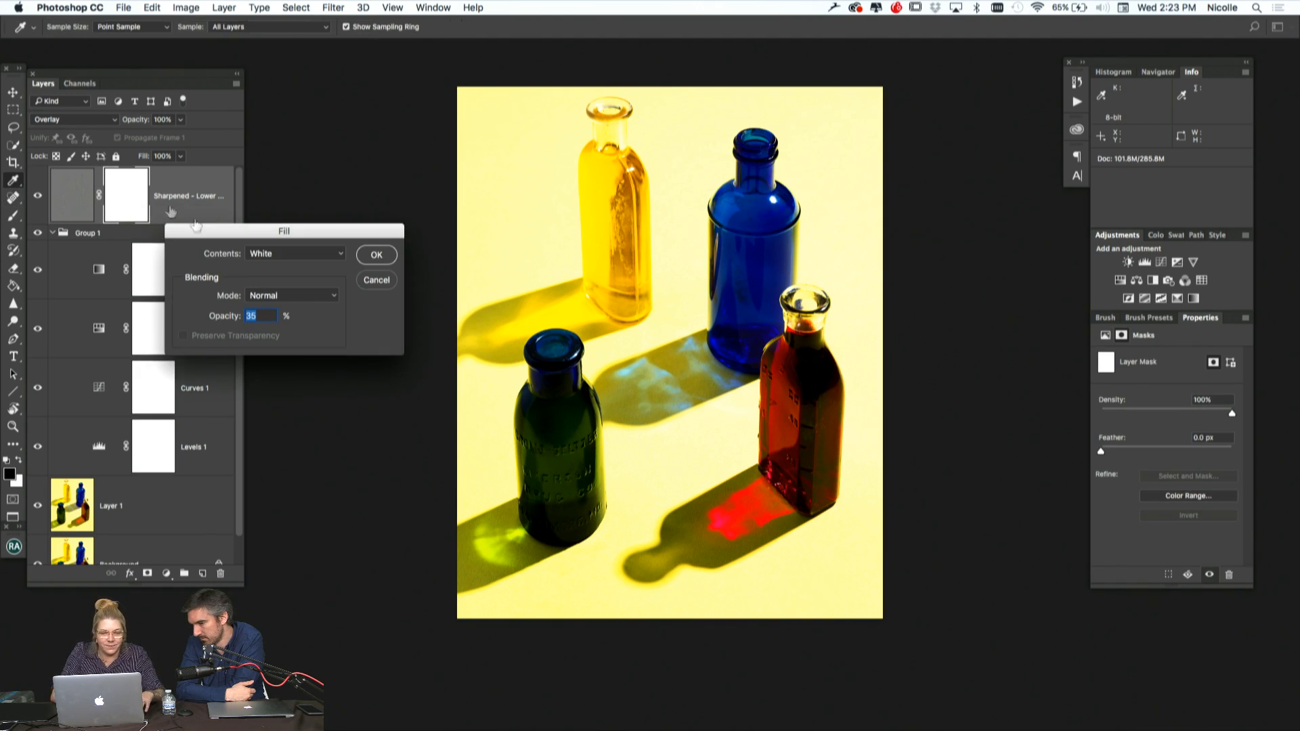
{"action": "left_click", "coordinate": [322, 252]}
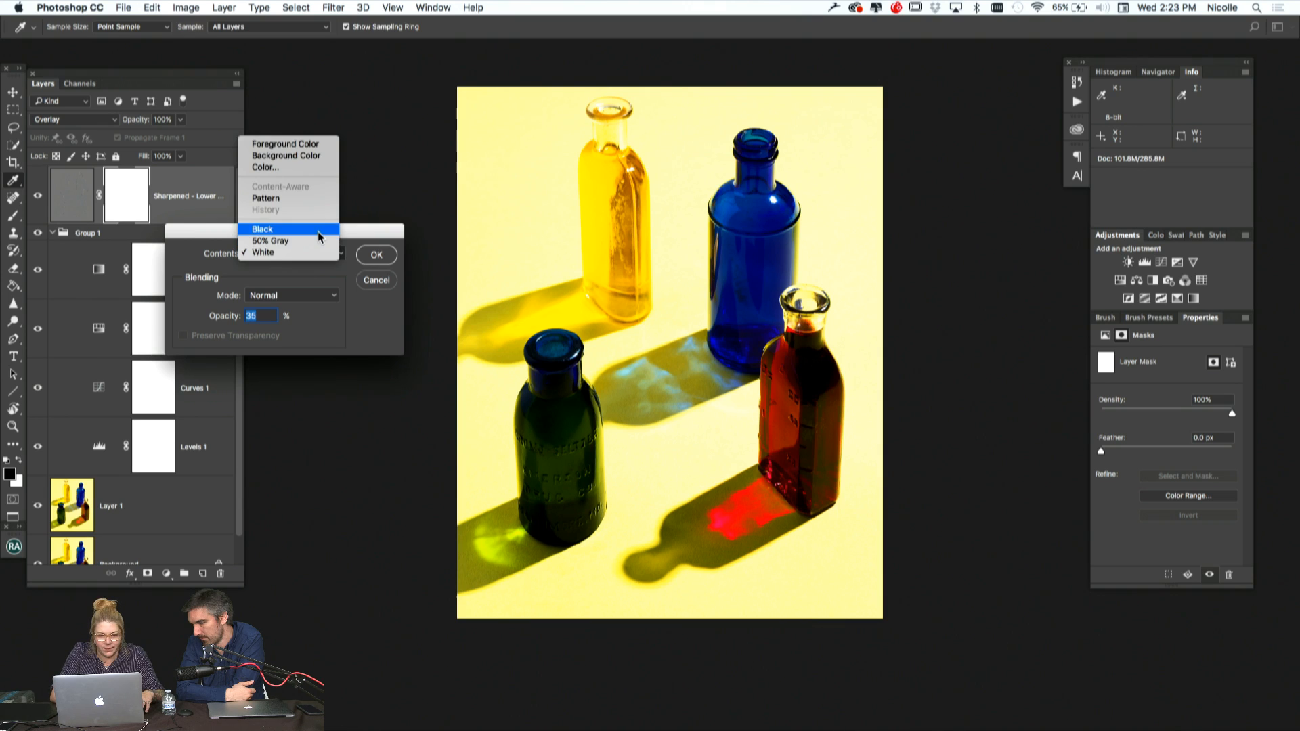
{"action": "left_click", "coordinate": [320, 233]}
{"action": "left_click", "coordinate": [377, 255]}
{"action": "key", "text": "j"}
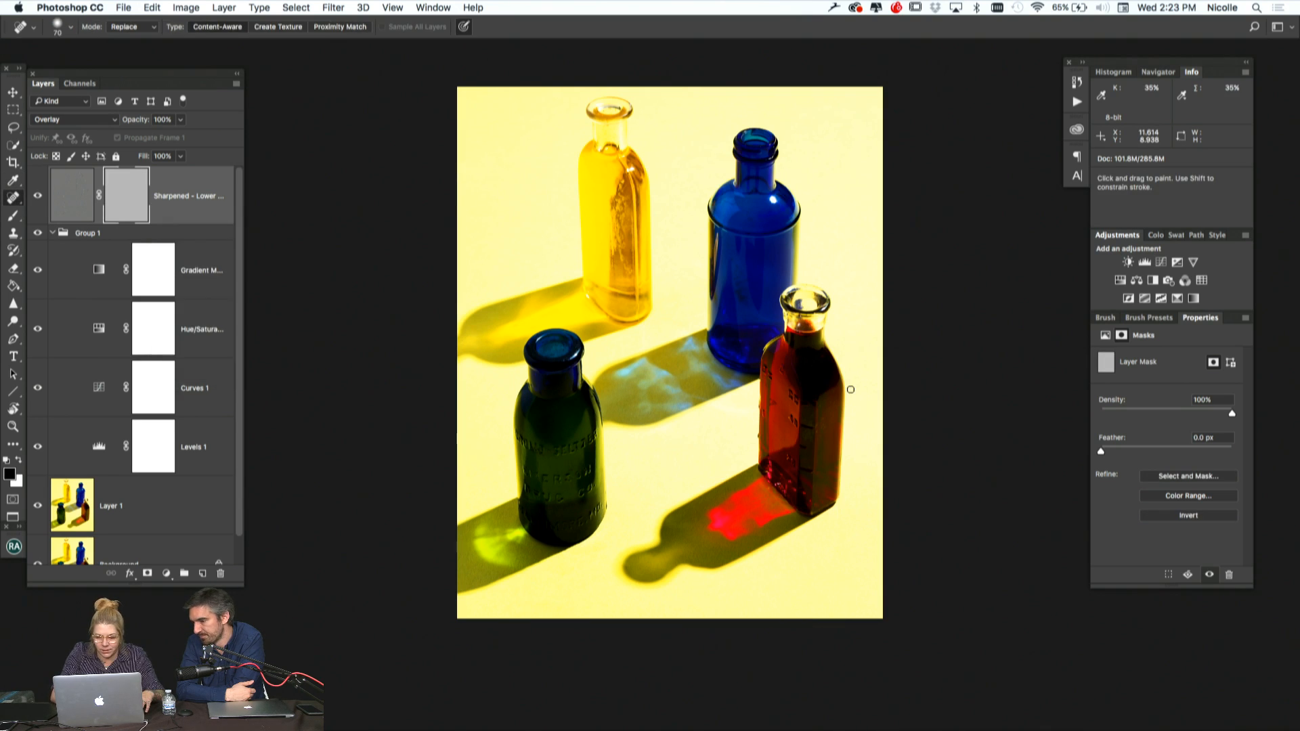
Fill the Sharpened layer's mask with black at 100% opacity
{"action": "key", "text": "bracketright"}
{"action": "key", "text": "bracketright"}
{"action": "key", "text": "bracketright"}
{"action": "key", "text": "bracketright"}
{"action": "key", "text": "bracketright"}
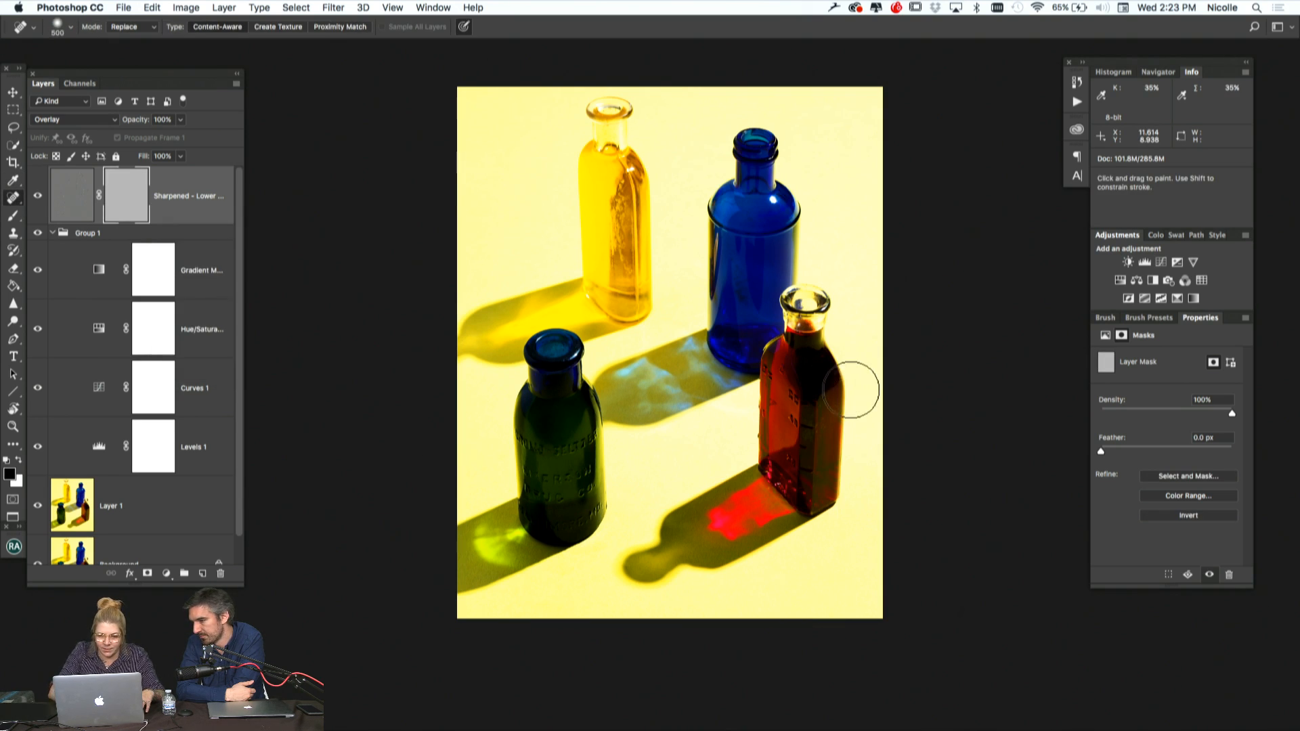
{"action": "key", "text": "super+plus"}
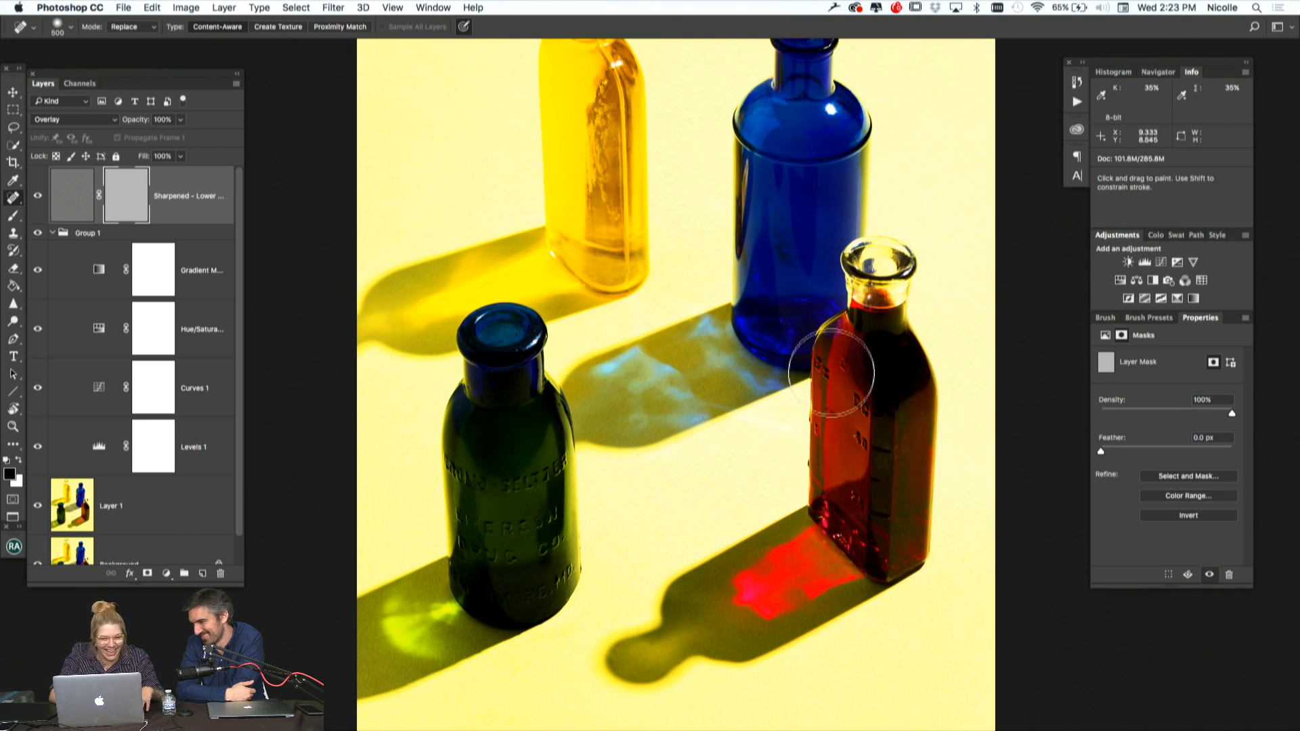
{"action": "key", "text": "b"}
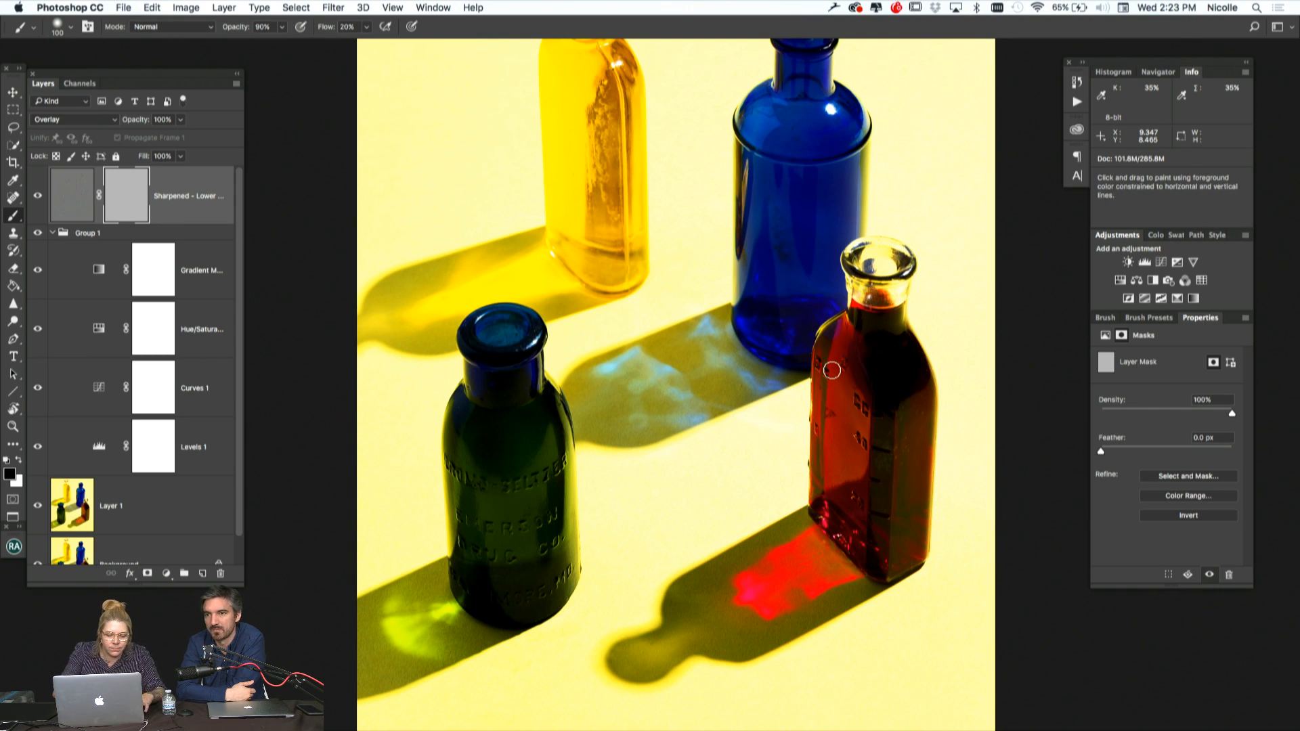
{"action": "key", "text": "shift+BackSpace"}
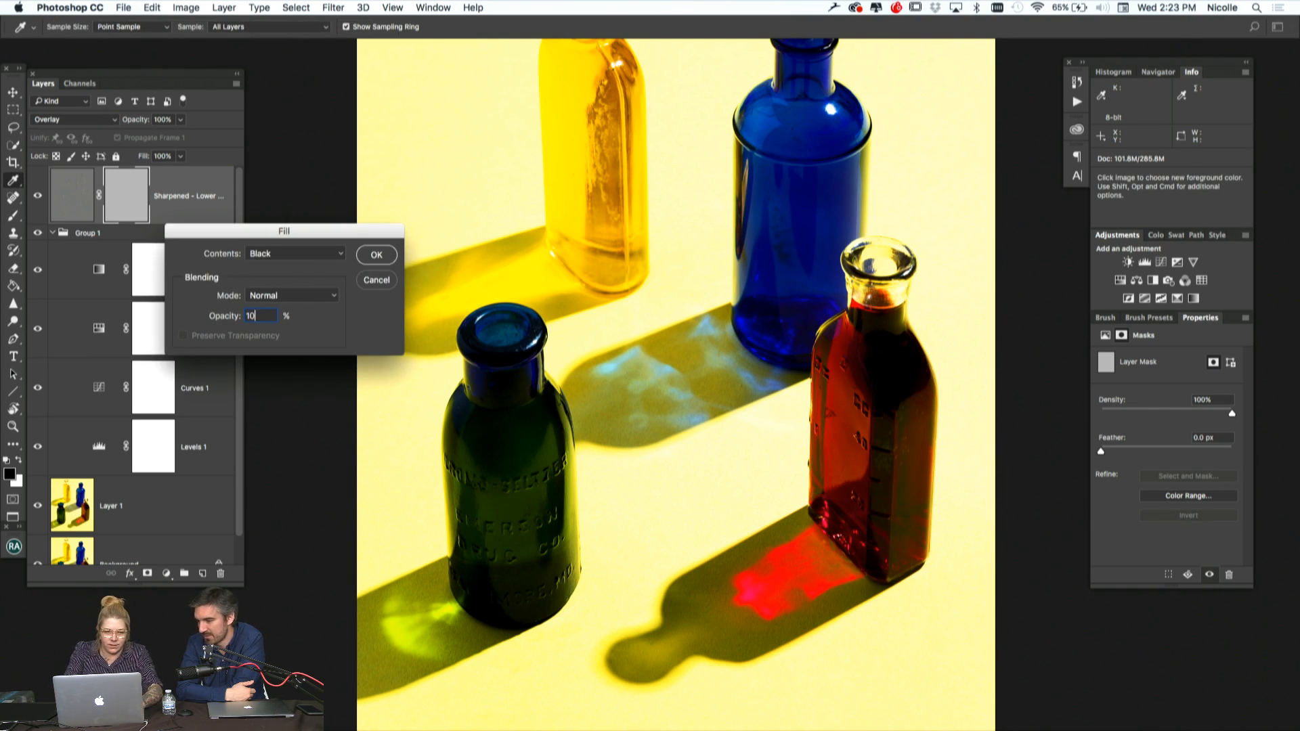
{"action": "type", "text": "100"}
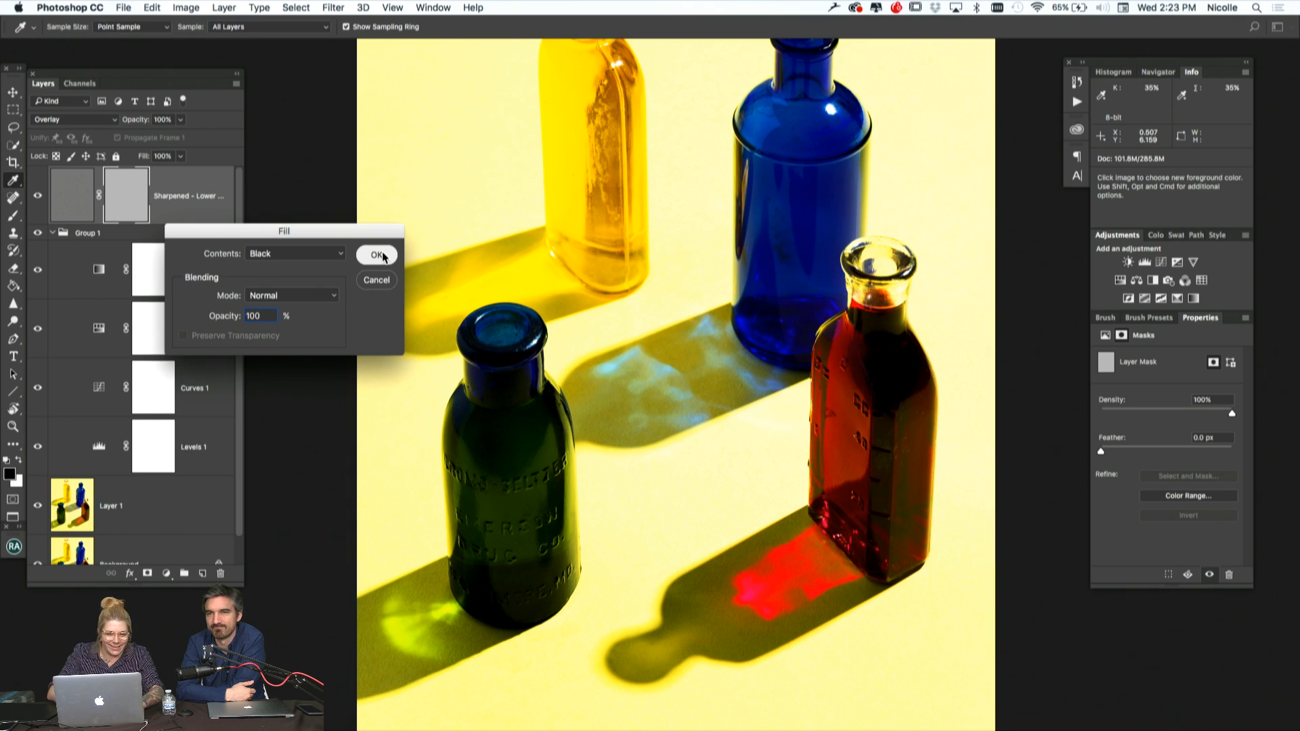
{"action": "left_click", "coordinate": [377, 255]}
Paint white over the red bottle on the Sharpened layer's mask with a soft 600 px brush at 20% flow
{"action": "key", "text": "b"}
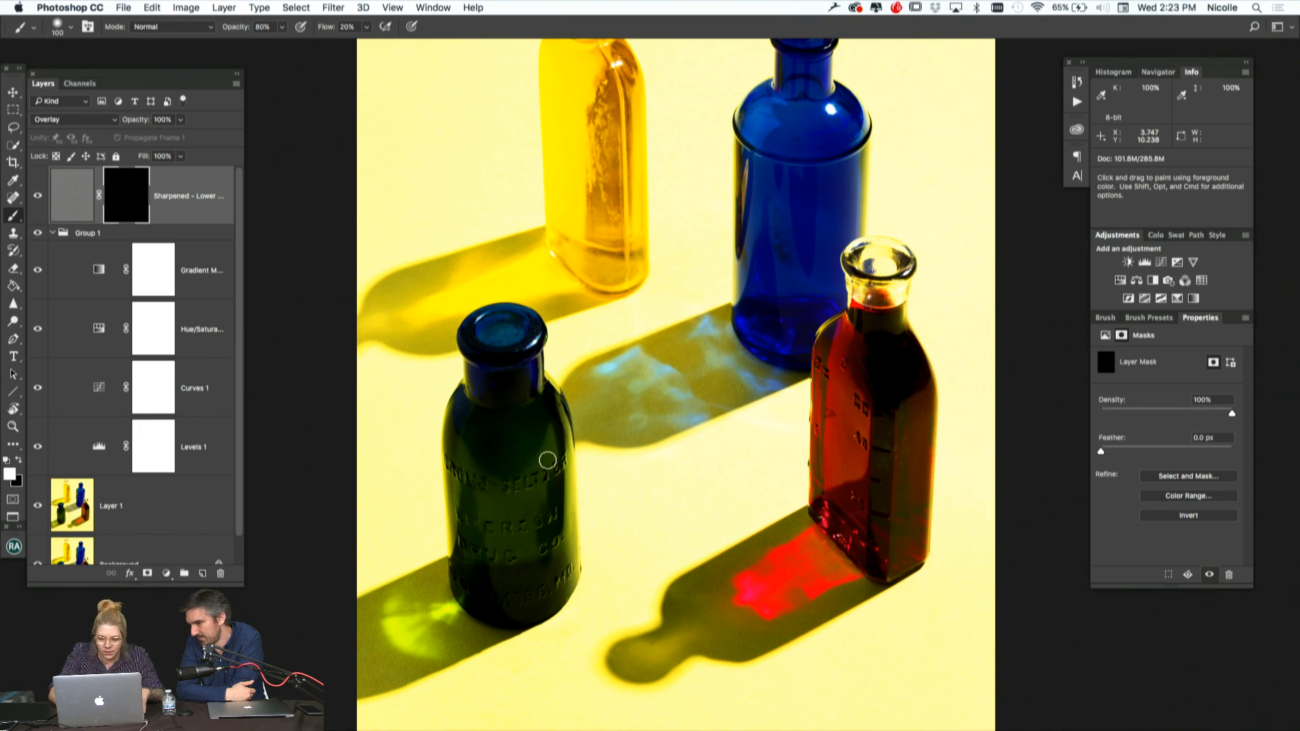
{"action": "key", "text": "bracketright"}
{"action": "key", "text": "bracketright"}
{"action": "key", "text": "bracketright"}
{"action": "key", "text": "bracketright"}
{"action": "key", "text": "bracketright"}
{"action": "key", "text": "bracketright"}
{"action": "key", "text": "bracketright"}
{"action": "key", "text": "bracketright"}
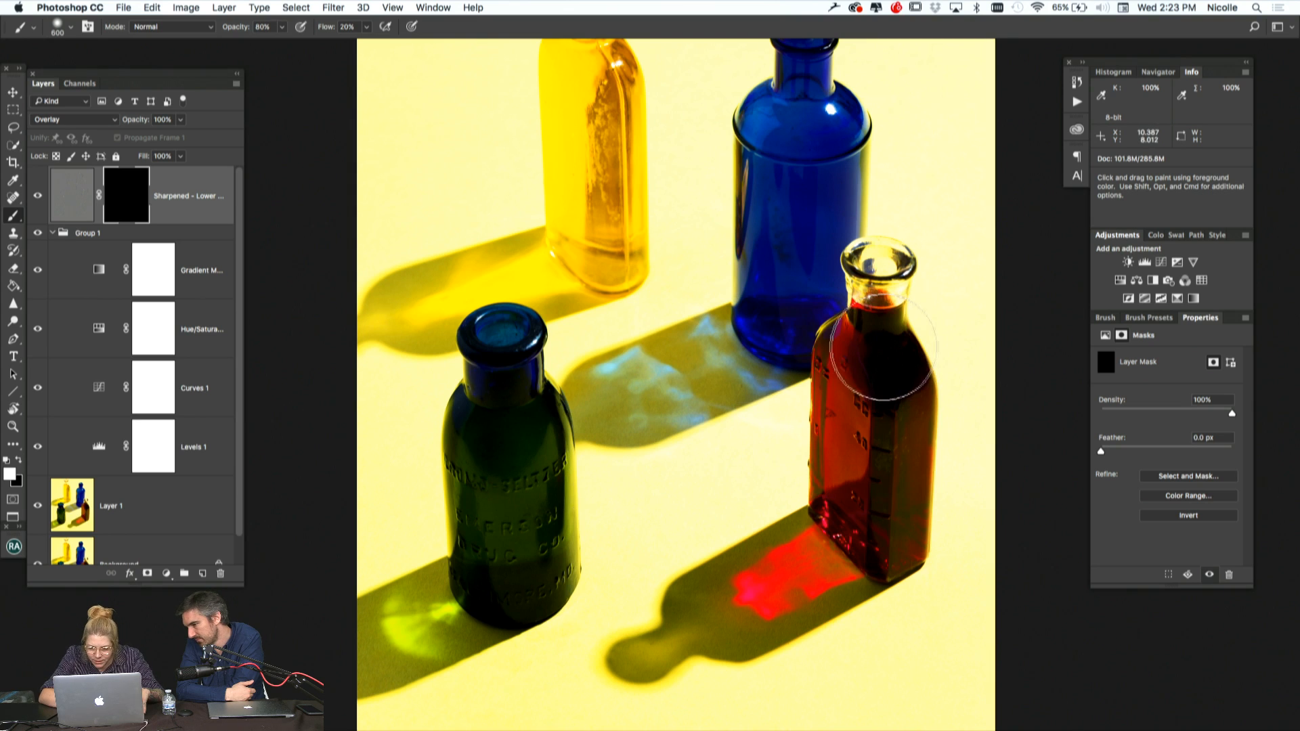
{"action": "mouse_move", "coordinate": [865, 371]}
{"action": "left_mouse_down"}
{"action": "mouse_move", "coordinate": [862, 508]}
{"action": "mouse_move", "coordinate": [862, 372]}
{"action": "mouse_move", "coordinate": [875, 355]}
{"action": "left_mouse_up"}
{"action": "key", "text": "bracketleft"}
{"action": "key", "text": "bracketleft"}
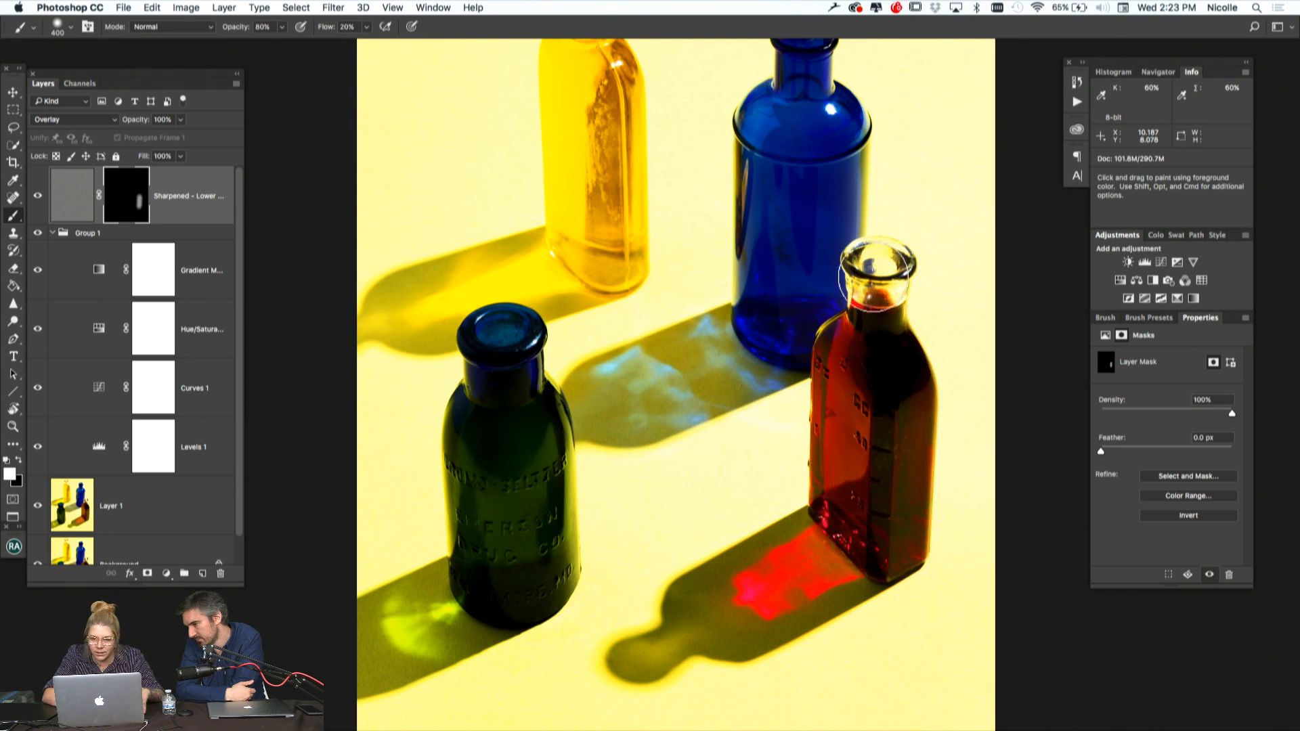
Paint white over the green, blue and yellow bottles and the red and green shadow reflections on the Sharpened layer's mask, enlarging the brush to 600 px
{"action": "mouse_move", "coordinate": [508, 334]}
{"action": "left_mouse_down"}
{"action": "mouse_move", "coordinate": [512, 377]}
{"action": "mouse_move", "coordinate": [495, 362]}
{"action": "mouse_move", "coordinate": [497, 399]}
{"action": "left_mouse_up"}
{"action": "key", "text": "bracketright"}
{"action": "key", "text": "bracketright"}
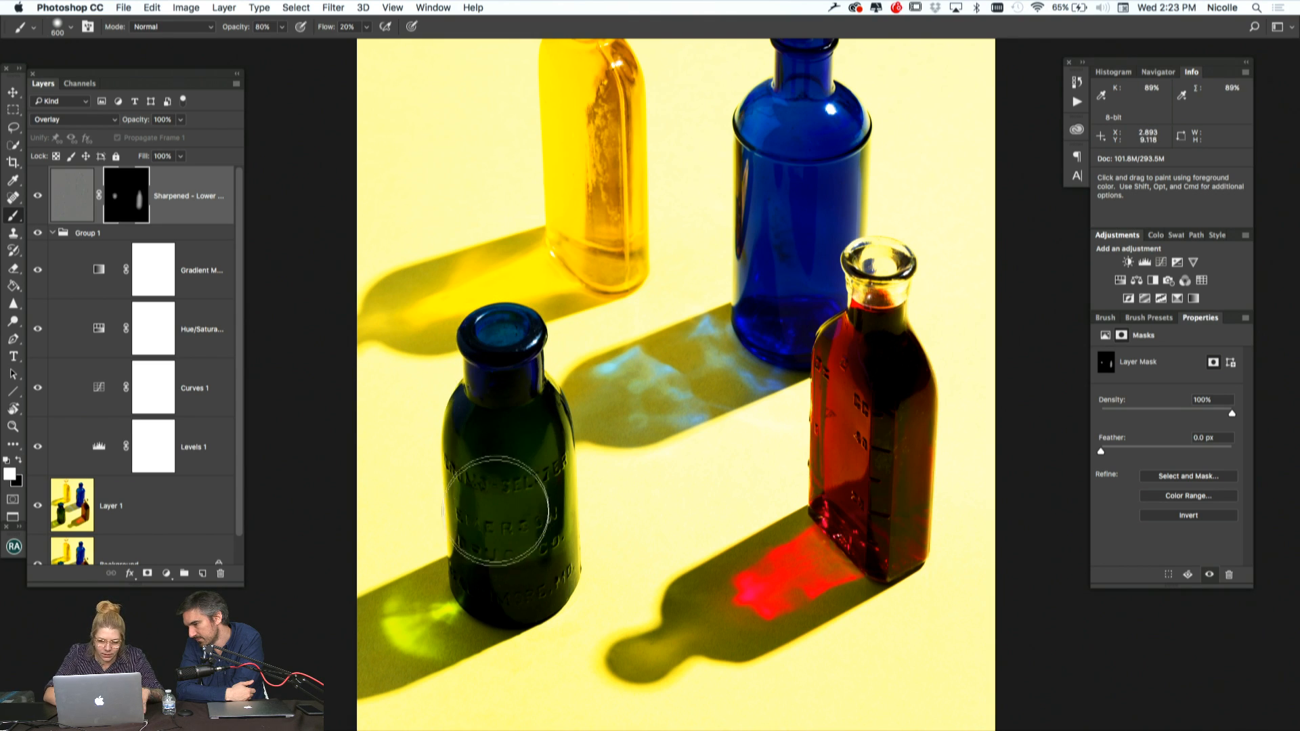
{"action": "left_click_drag", "start_coordinate": [526, 469], "coordinate": [524, 438]}
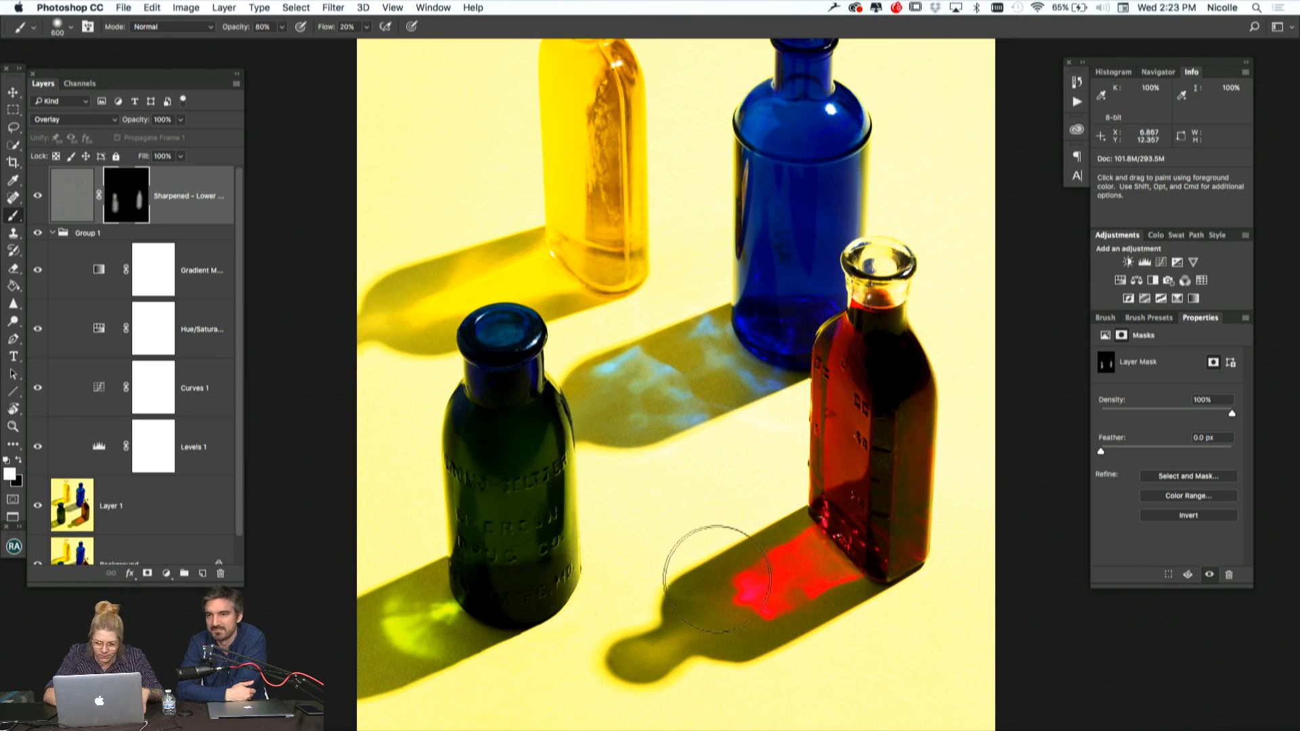
{"action": "mouse_move", "coordinate": [716, 578]}
{"action": "left_mouse_down"}
{"action": "mouse_move", "coordinate": [740, 596]}
{"action": "mouse_move", "coordinate": [848, 528]}
{"action": "left_mouse_up"}
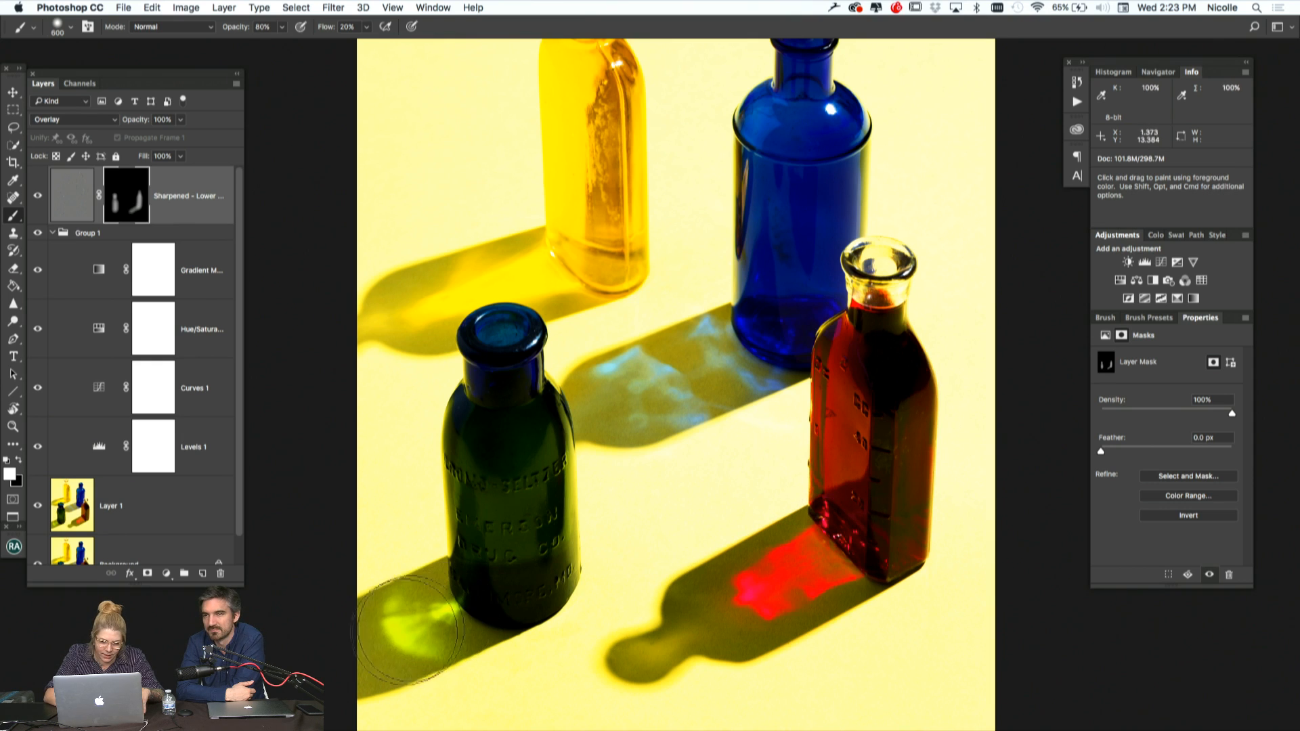
{"action": "mouse_move", "coordinate": [790, 98]}
{"action": "left_mouse_down"}
{"action": "mouse_move", "coordinate": [791, 298]}
{"action": "mouse_move", "coordinate": [806, 203]}
{"action": "left_mouse_up"}
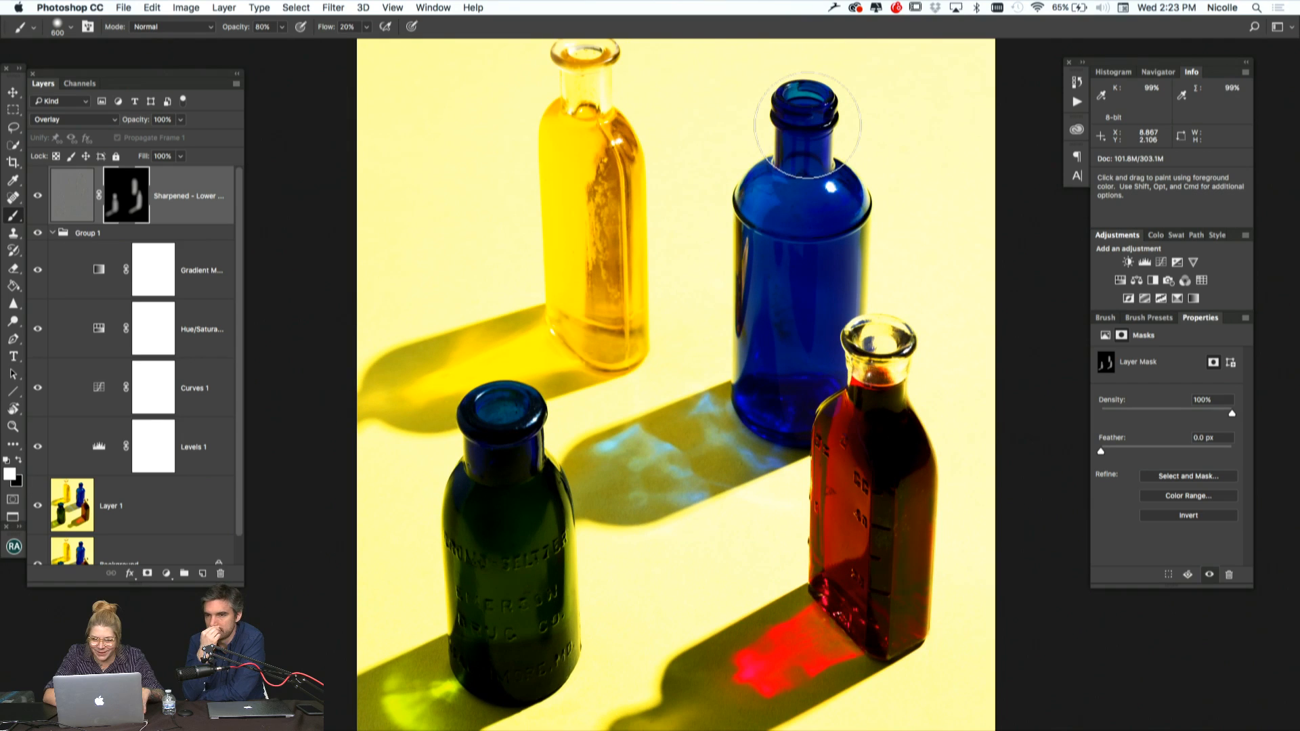
{"action": "mouse_move", "coordinate": [620, 122]}
{"action": "left_mouse_down"}
{"action": "mouse_move", "coordinate": [591, 95]}
{"action": "mouse_move", "coordinate": [595, 319]}
{"action": "left_mouse_up"}
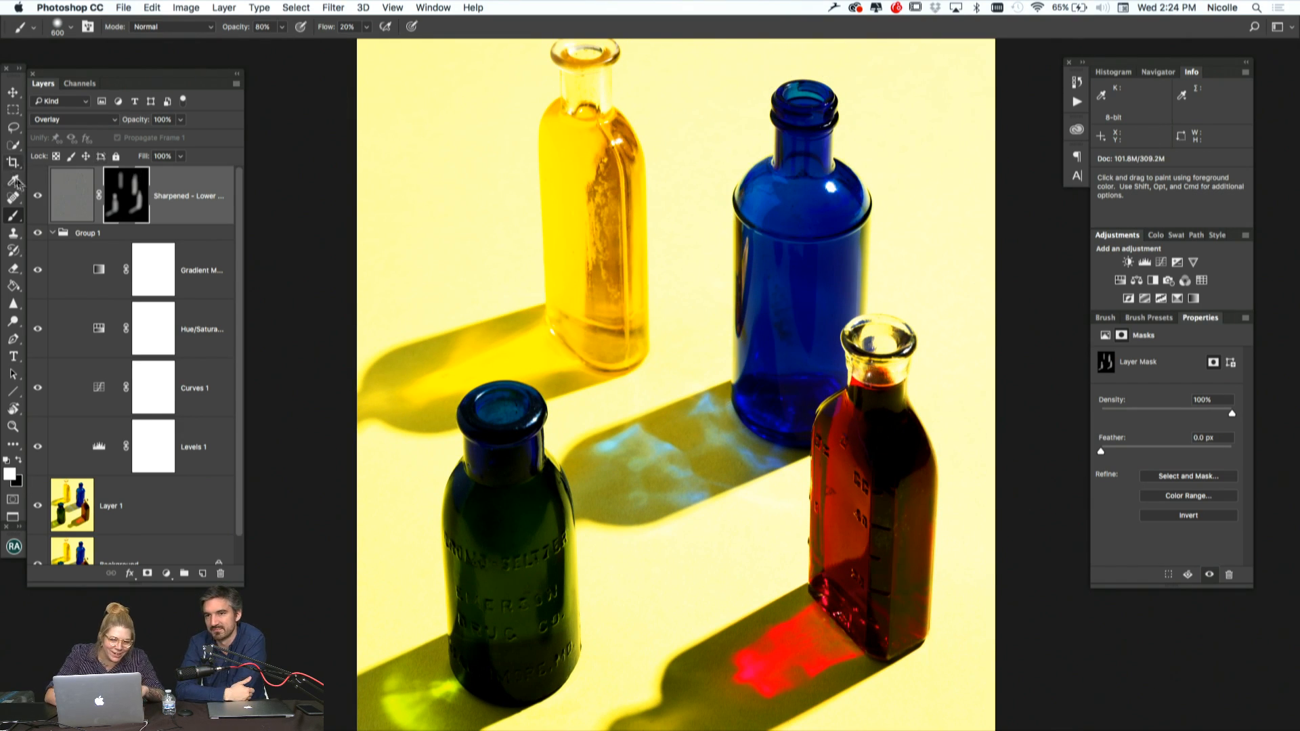
Compare the image with and without the Sharpened layer, both overall and close up on the red bottle
{"action": "left_click", "coordinate": [37, 197]}
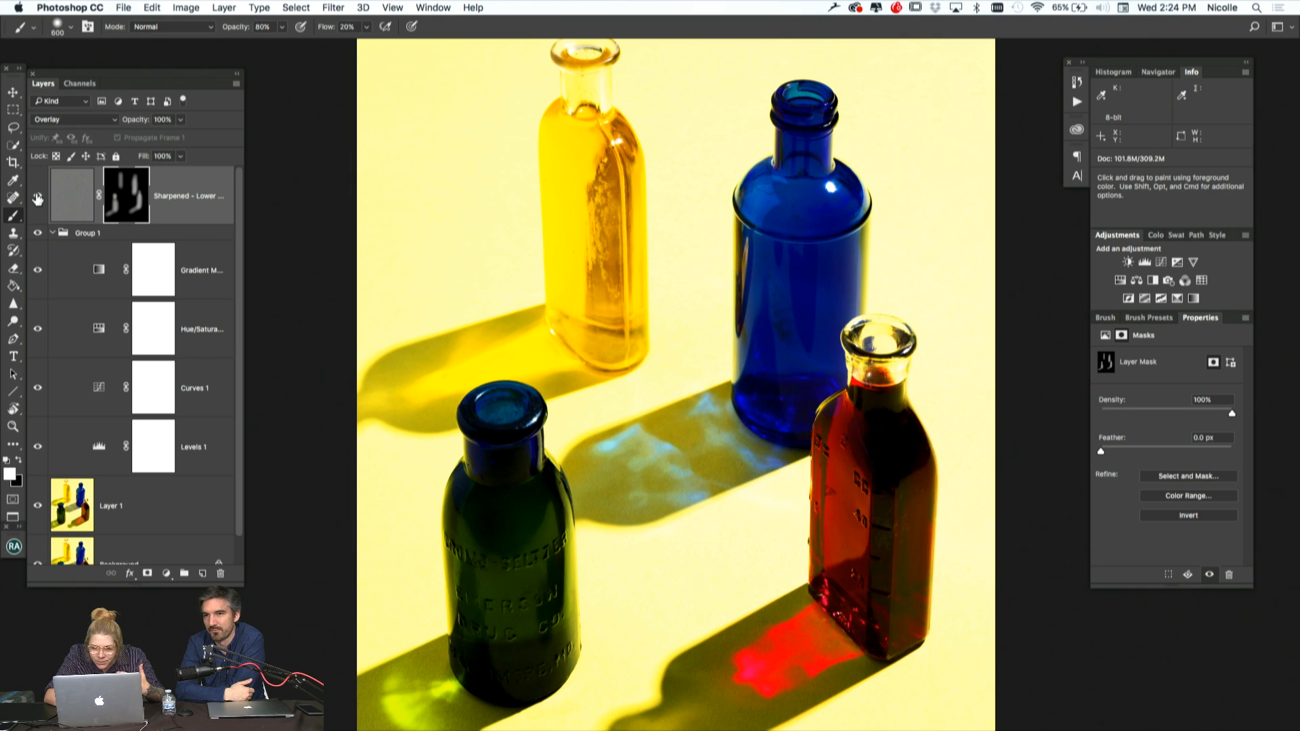
{"action": "left_click", "coordinate": [37, 197]}
{"action": "left_click", "coordinate": [37, 196]}
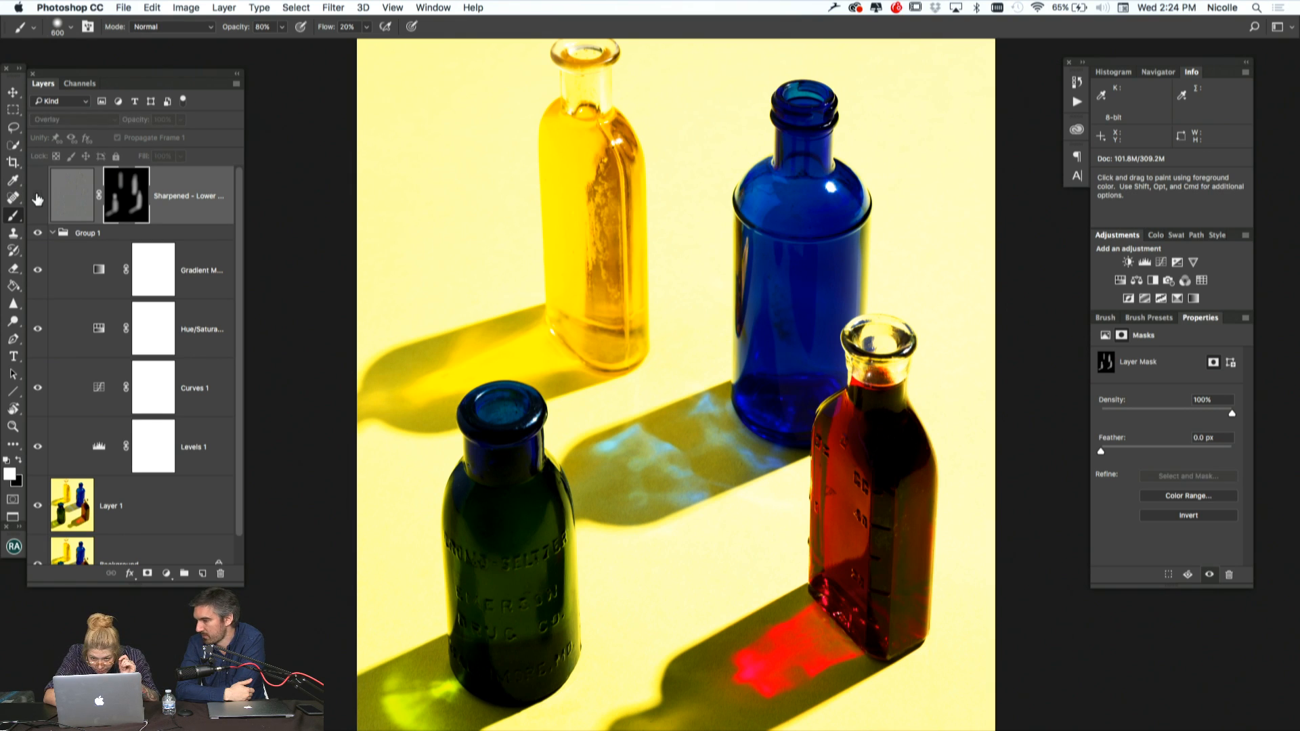
{"action": "left_click", "coordinate": [37, 196]}
{"action": "key", "text": "super+plus"}
{"action": "key", "text": "super+plus"}
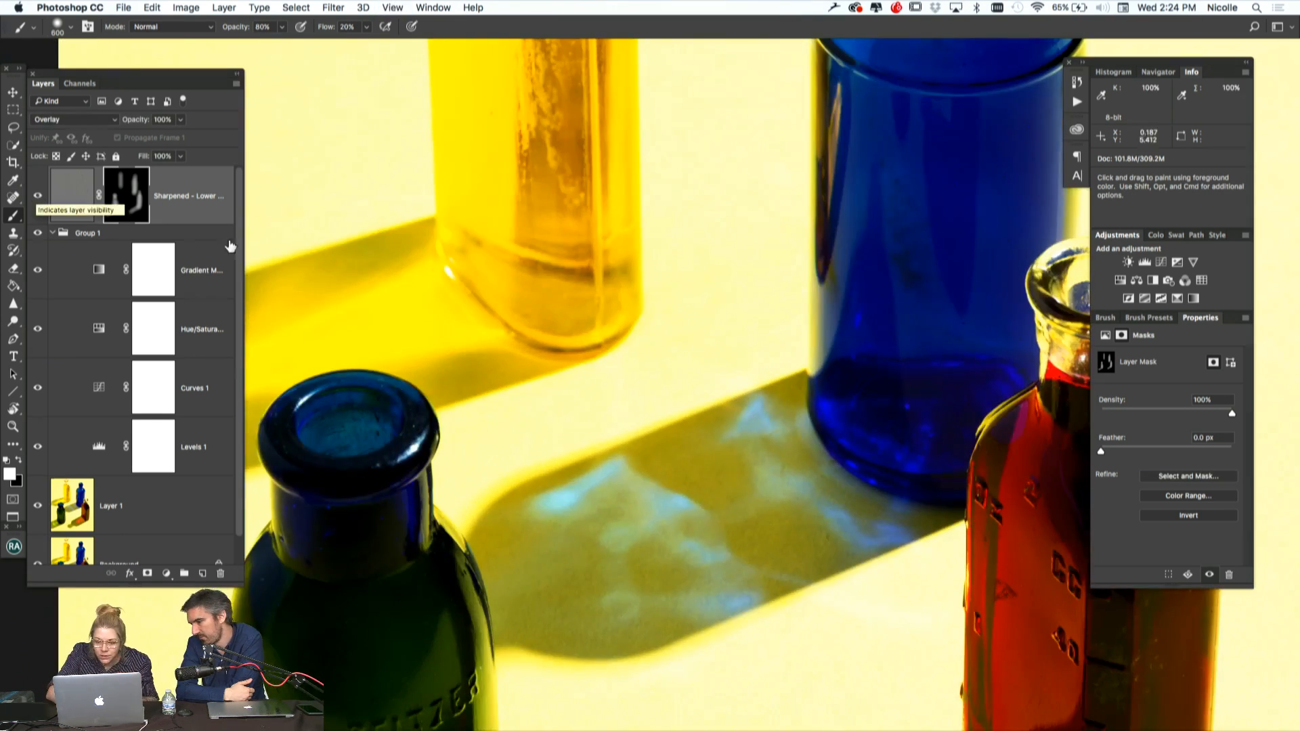
{"action": "scroll", "coordinate": [352, 357], "scroll_direction": "right", "scroll_amount": 5}
{"action": "scroll", "coordinate": [351, 357], "scroll_direction": "down", "scroll_amount": 4}
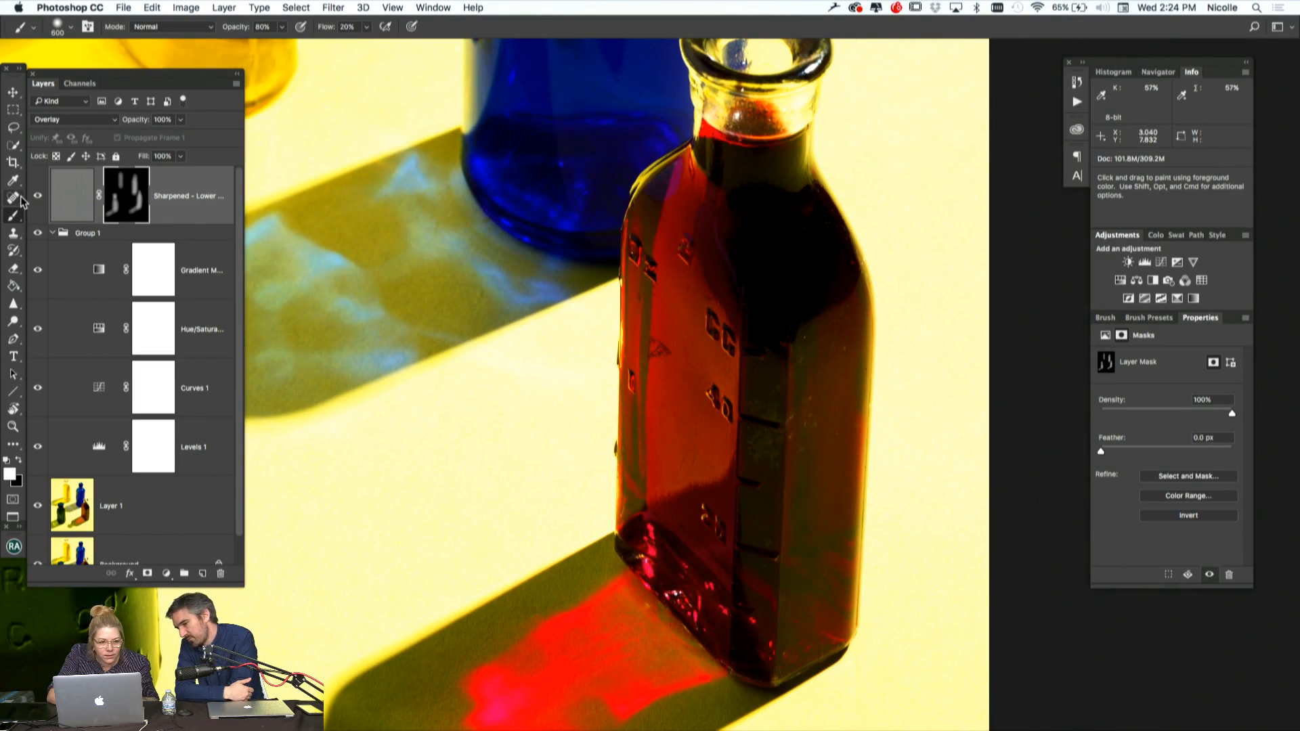
{"action": "left_click", "coordinate": [37, 197]}
{"action": "left_click", "coordinate": [38, 197]}
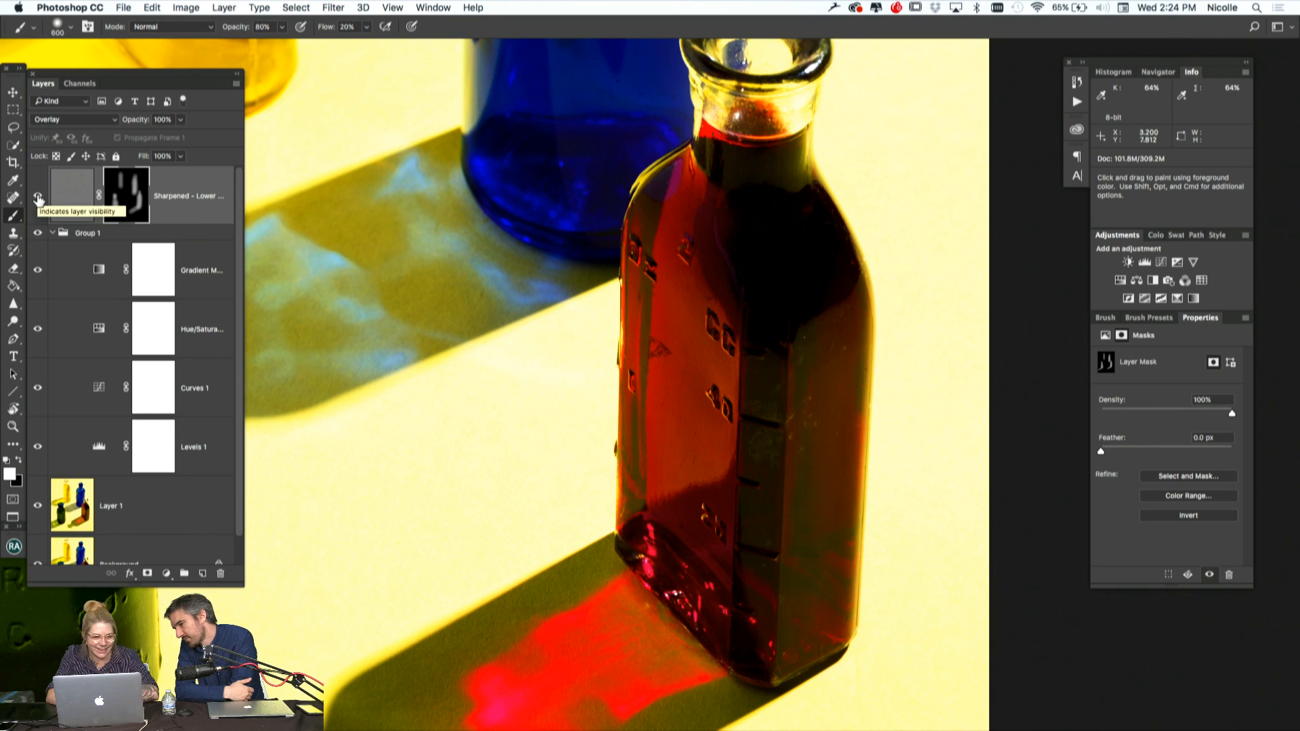
{"action": "left_click", "coordinate": [38, 197]}
{"action": "left_click", "coordinate": [39, 198]}
{"action": "key", "text": "super+0"}
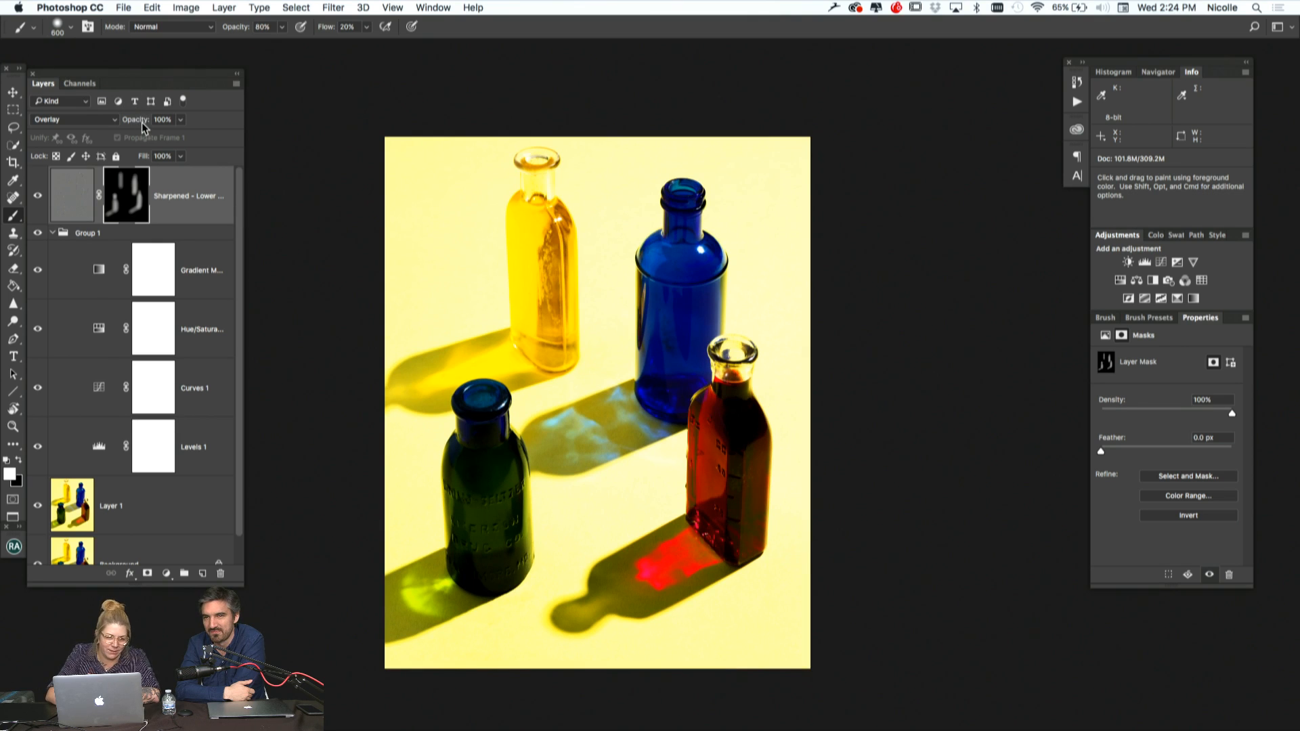
Set the Sharpened layer's opacity to 80% and collapse Group 1
{"action": "left_click_drag", "start_coordinate": [142, 122], "coordinate": [135, 122]}
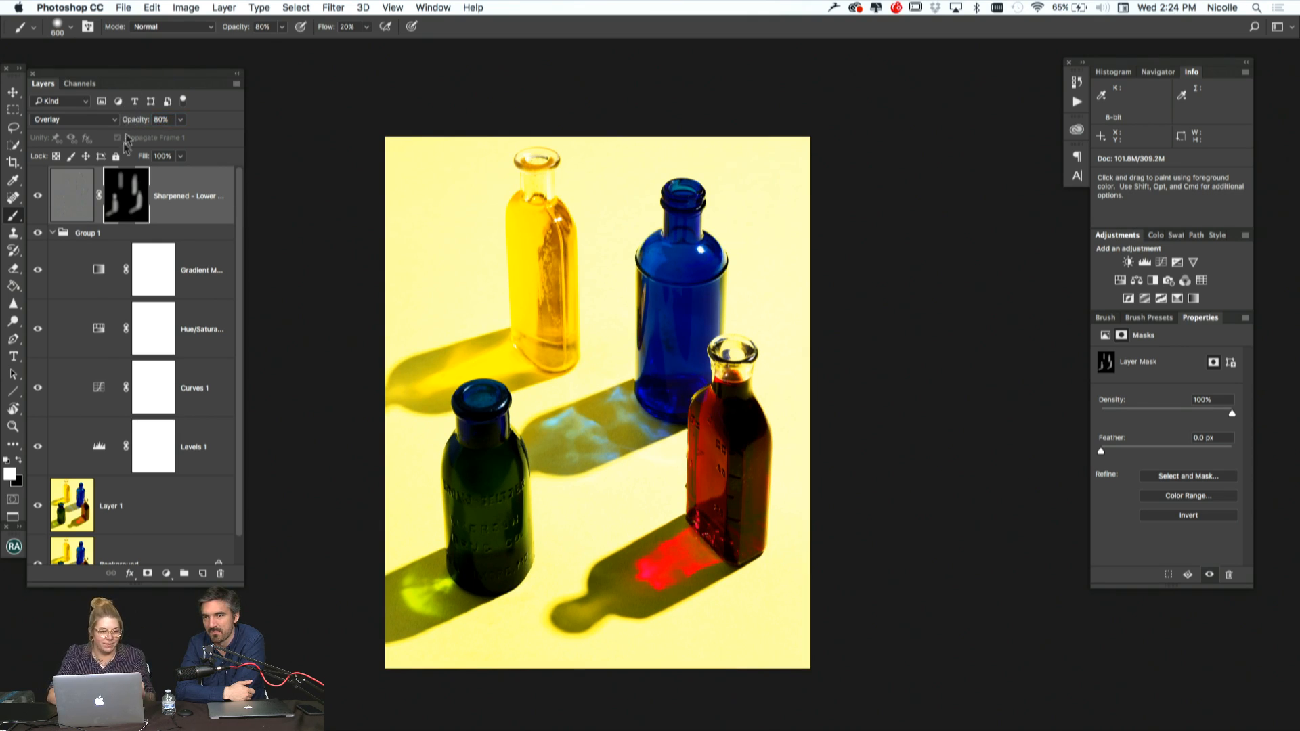
{"action": "left_click", "coordinate": [53, 233]}
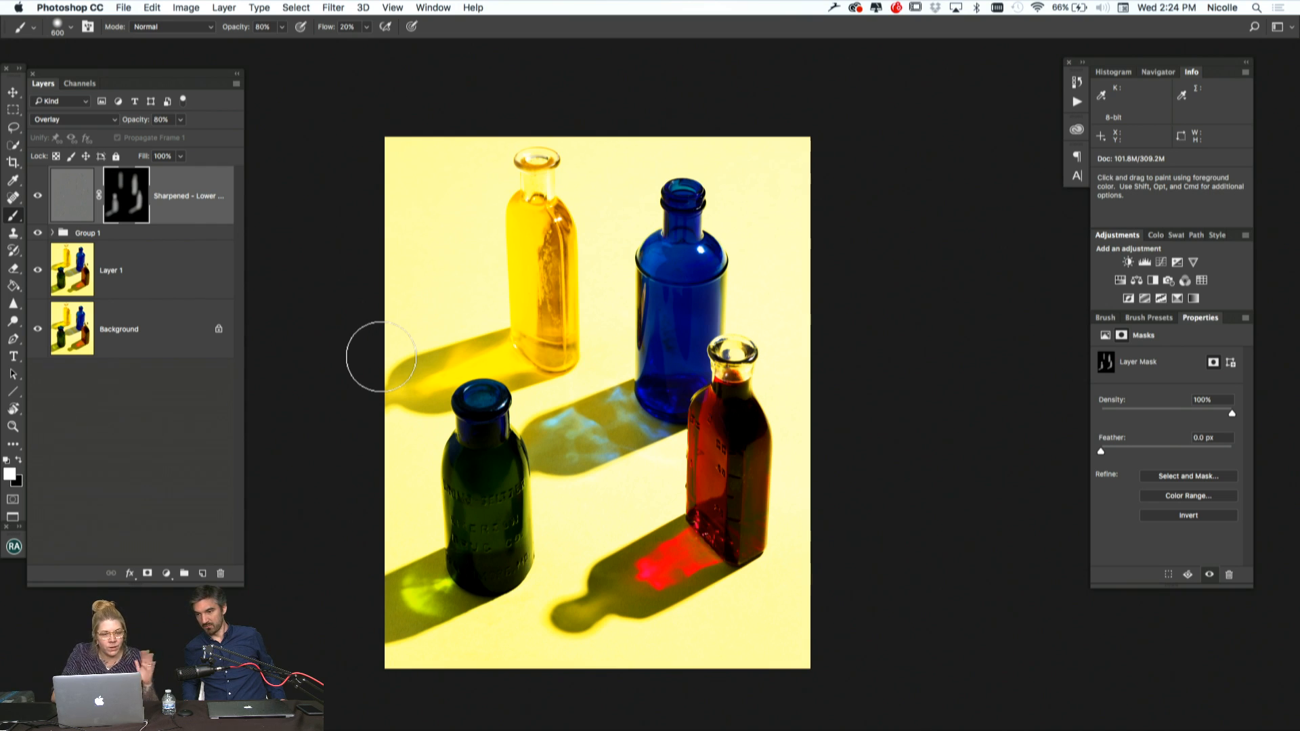
Leave full-screen mode and bring up the _Q7A8308.tif document with the single blue bottle
{"action": "key", "text": "f"}
{"action": "key", "text": "f"}
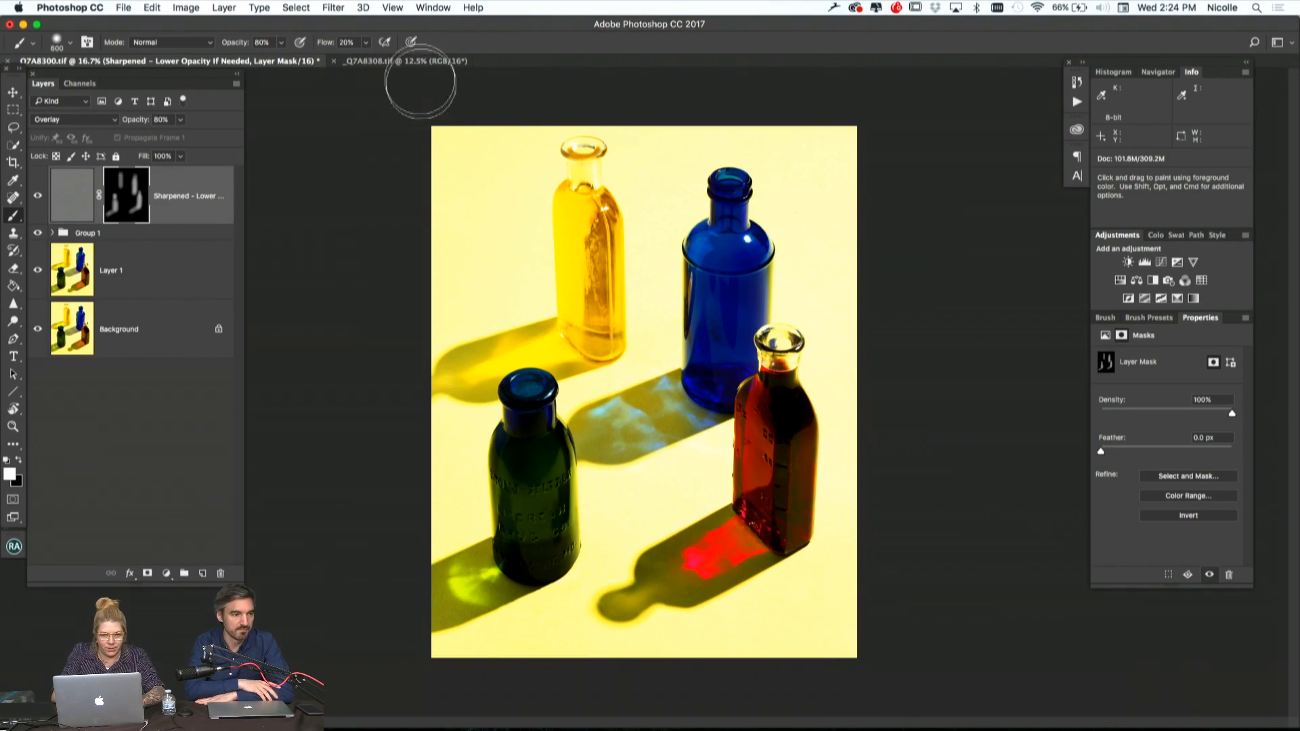
{"action": "left_click", "coordinate": [397, 62]}
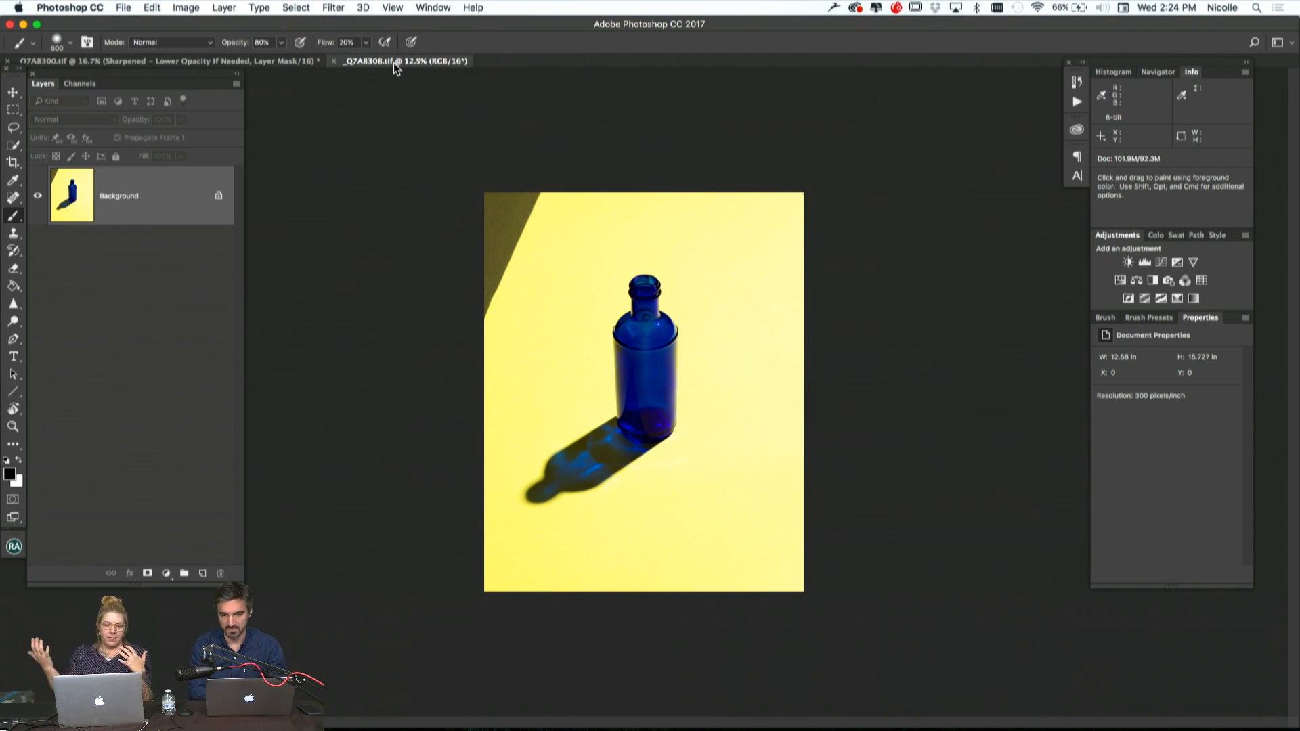
Switch to Chrome
{"action": "mouse_move", "coordinate": [395, 715]}
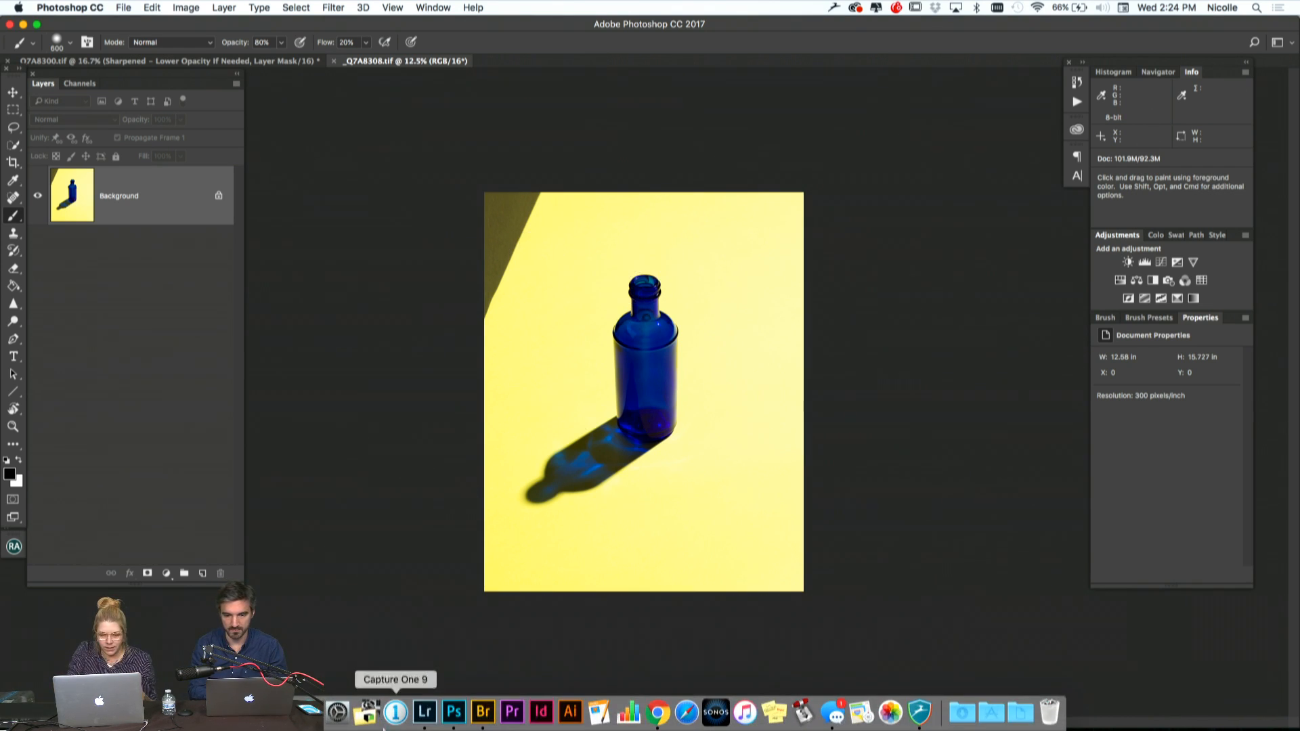
{"action": "left_click", "coordinate": [656, 712]}
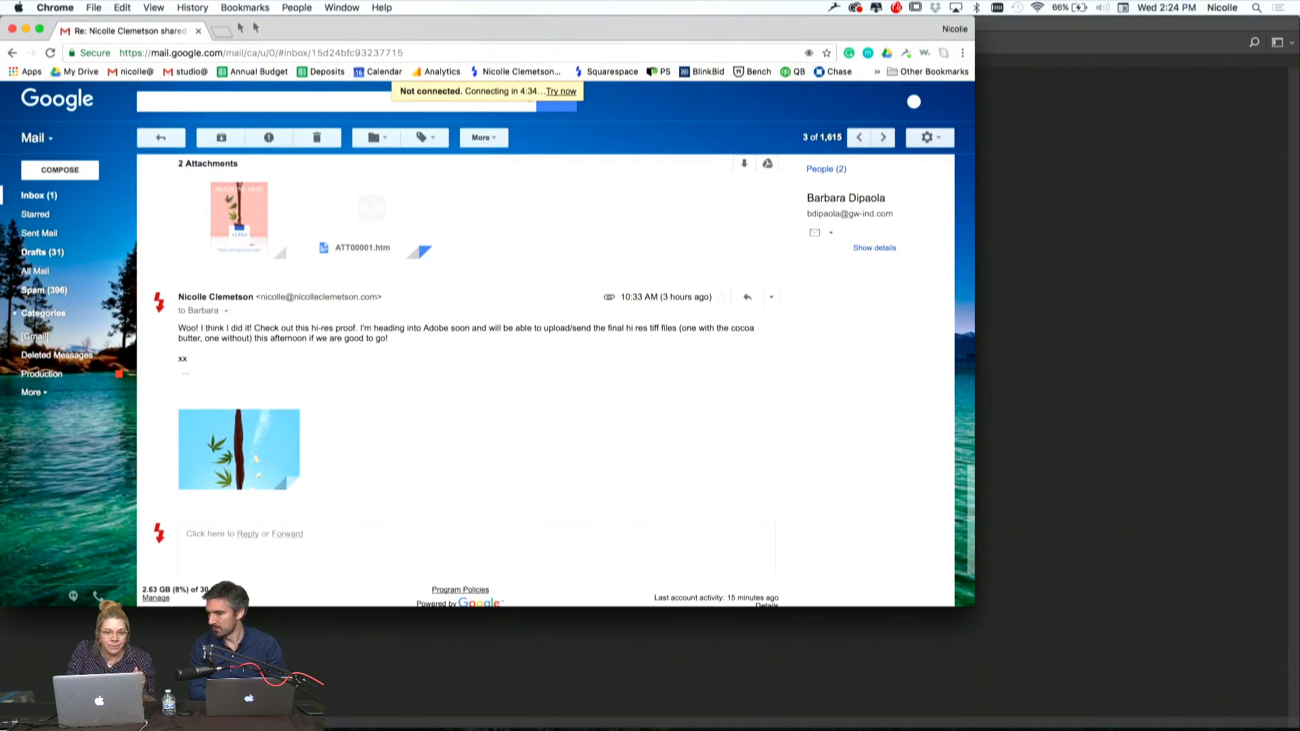
{"action": "left_click", "coordinate": [222, 32]}
{"action": "type", "text": "nicolle-clemetson-845j.squarespace.com/config"}
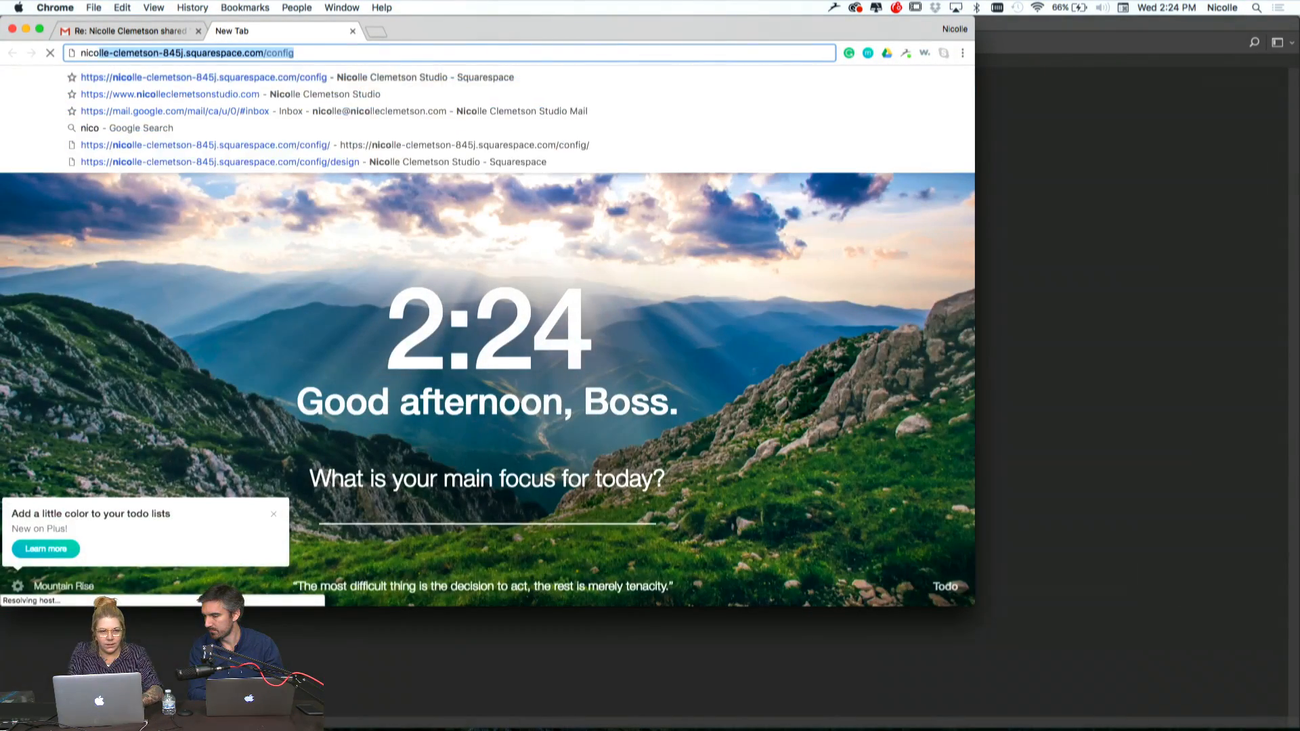
{"action": "left_click", "coordinate": [352, 31]}
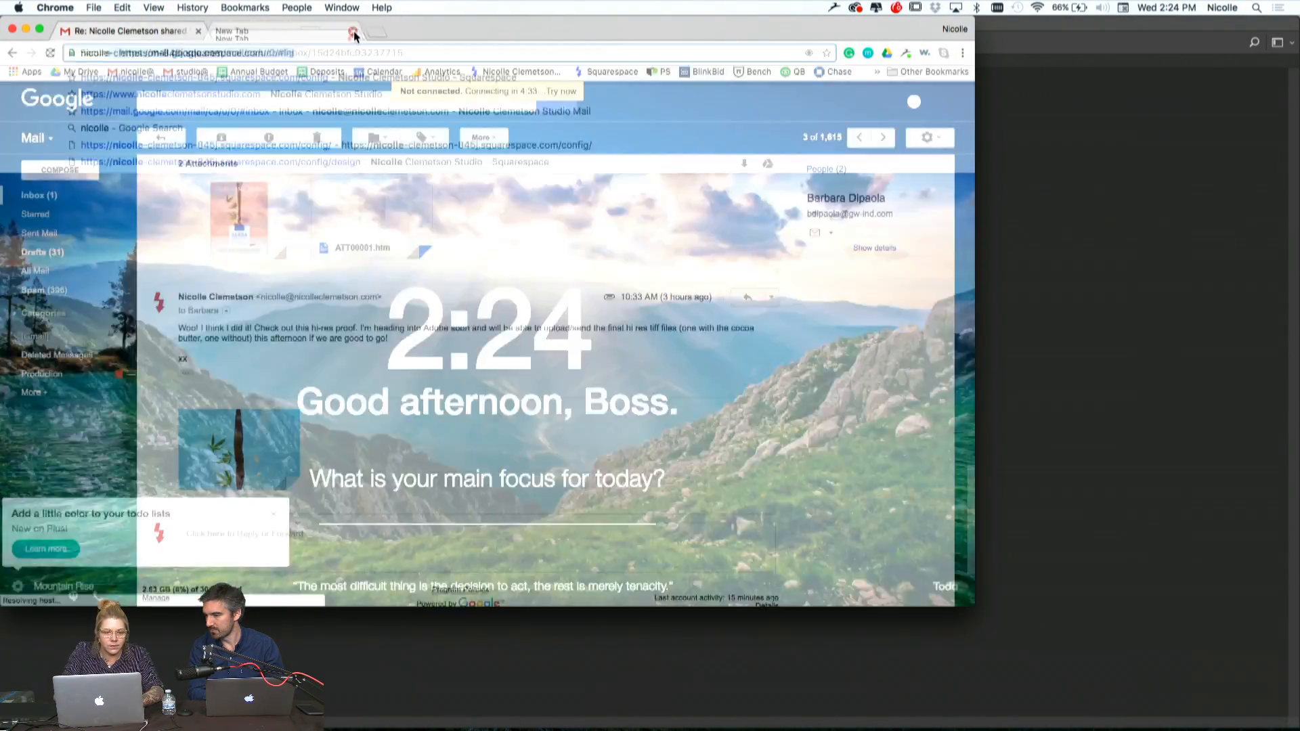
Load the bookmarked studio website in a new tab and enlarge the browser window
{"action": "left_click", "coordinate": [226, 33]}
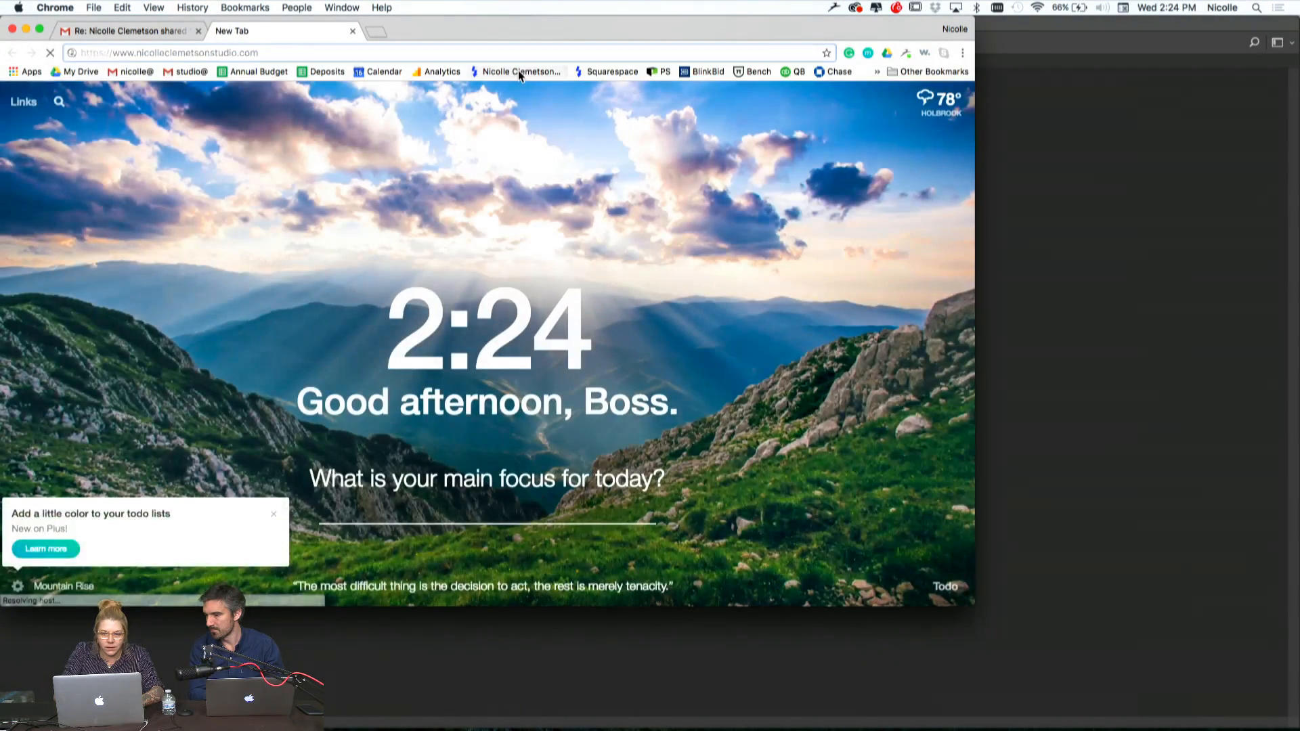
{"action": "left_click", "coordinate": [519, 72]}
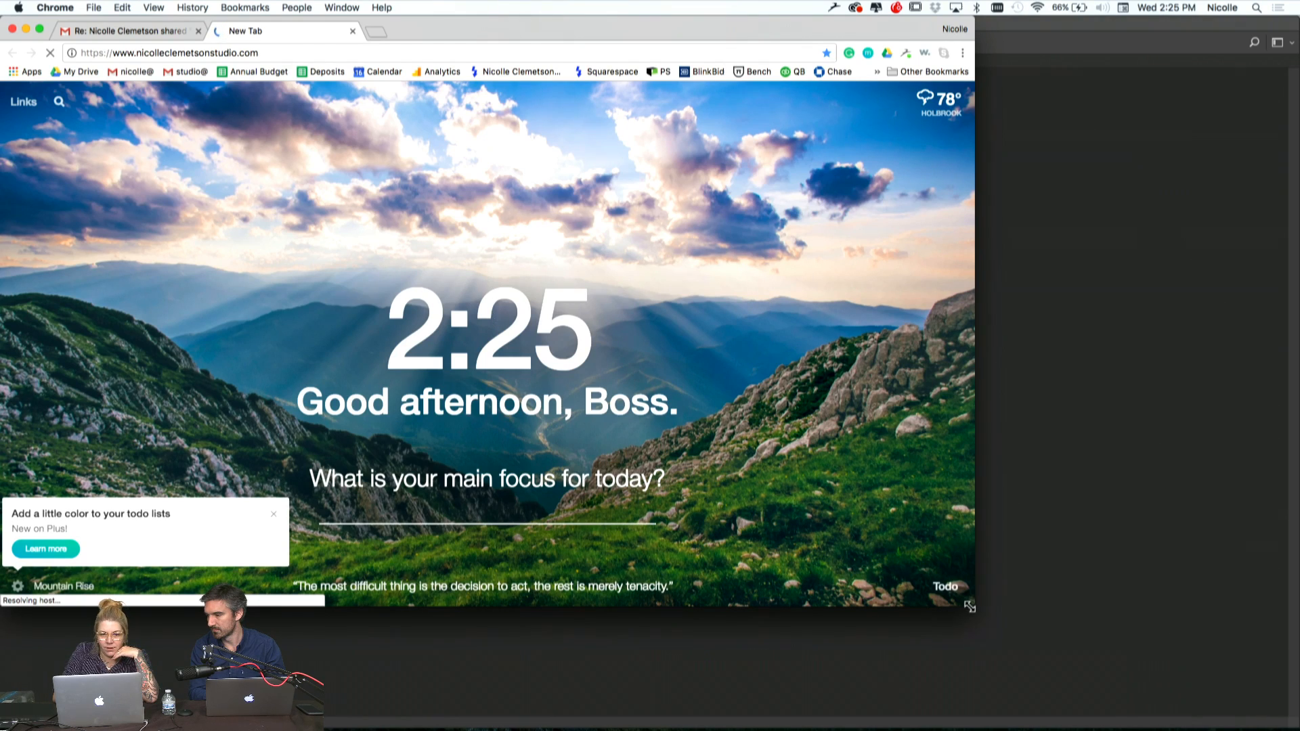
{"action": "left_click_drag", "start_coordinate": [969, 607], "coordinate": [1055, 645]}
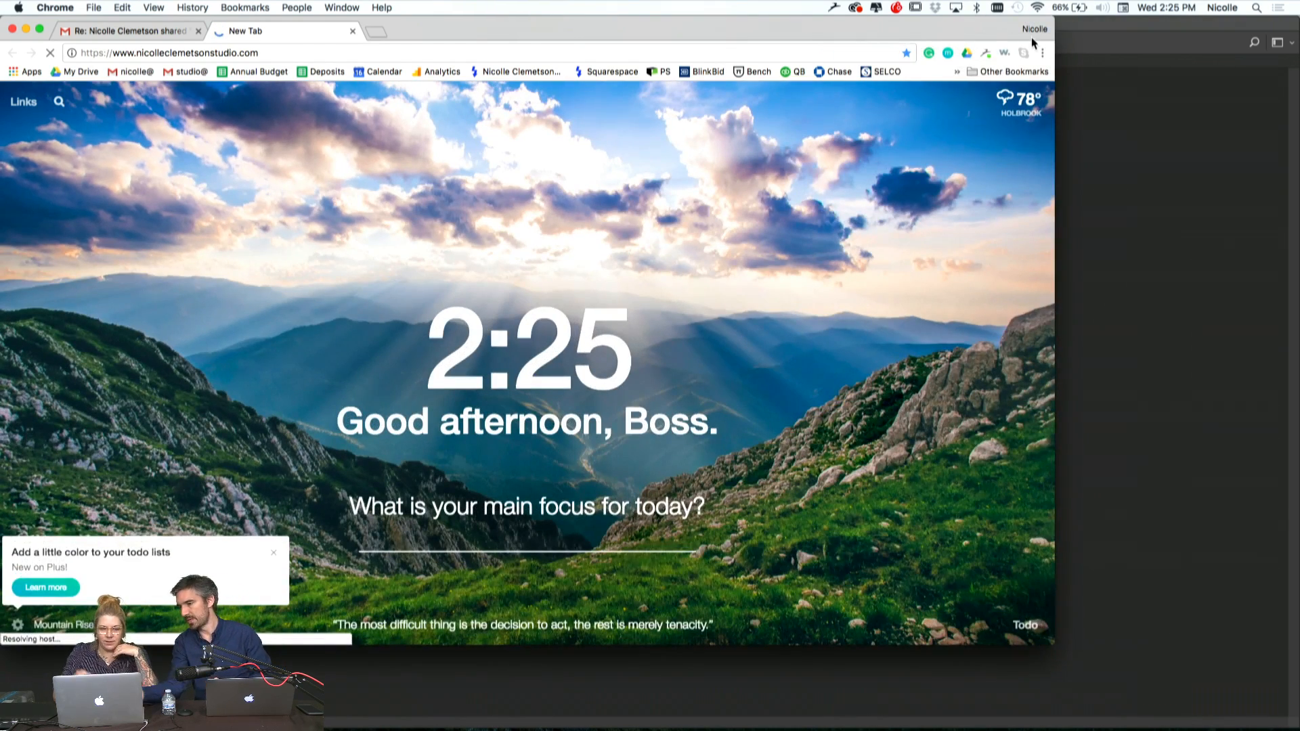
Join the Wi-Fi network "mesh" by entering its WPA2 password
{"action": "left_click", "coordinate": [1038, 7]}
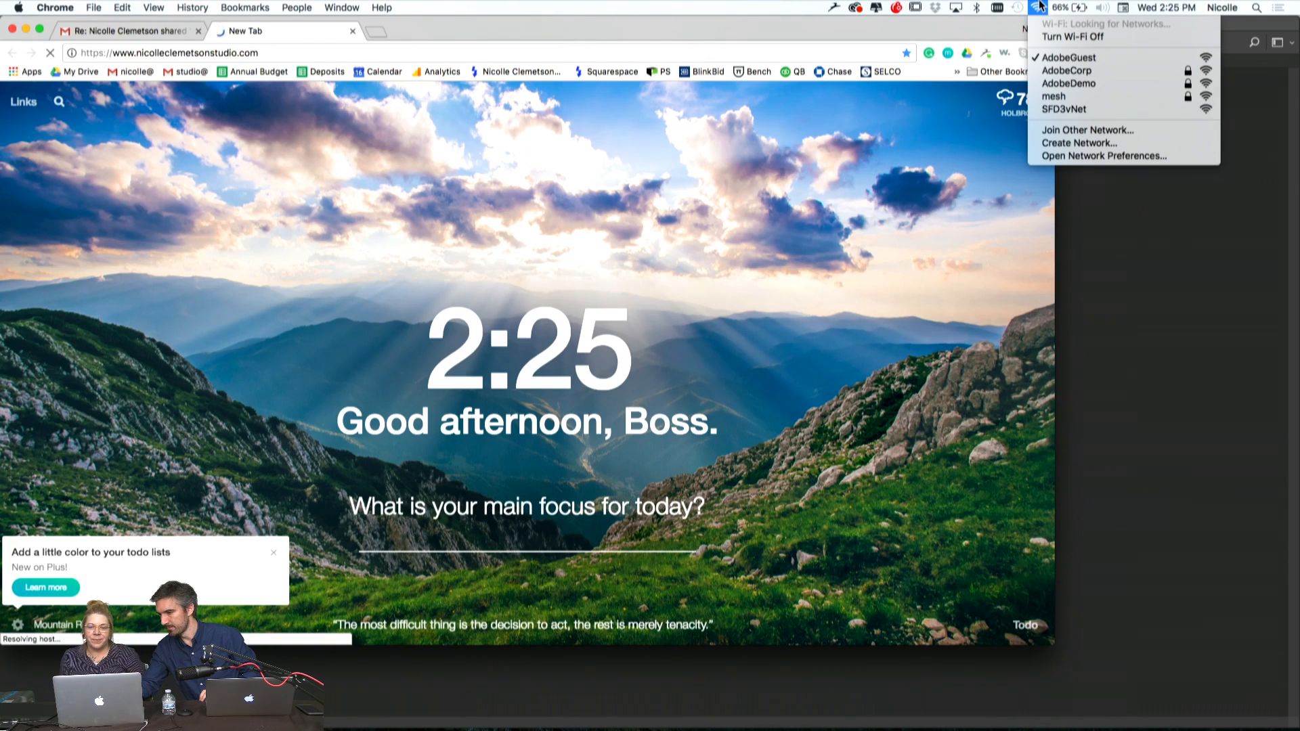
{"action": "left_click", "coordinate": [1049, 100]}
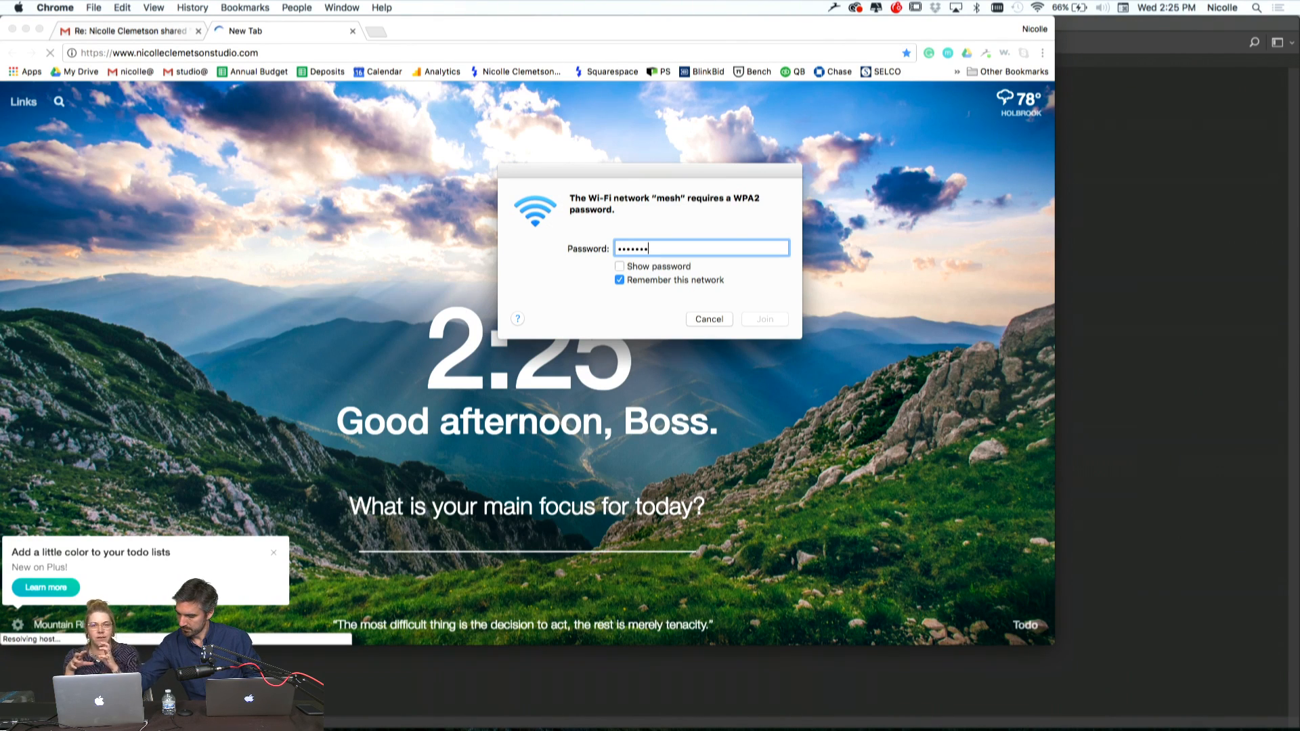
{"action": "type", "text": "••"}
{"action": "key", "text": "Return"}
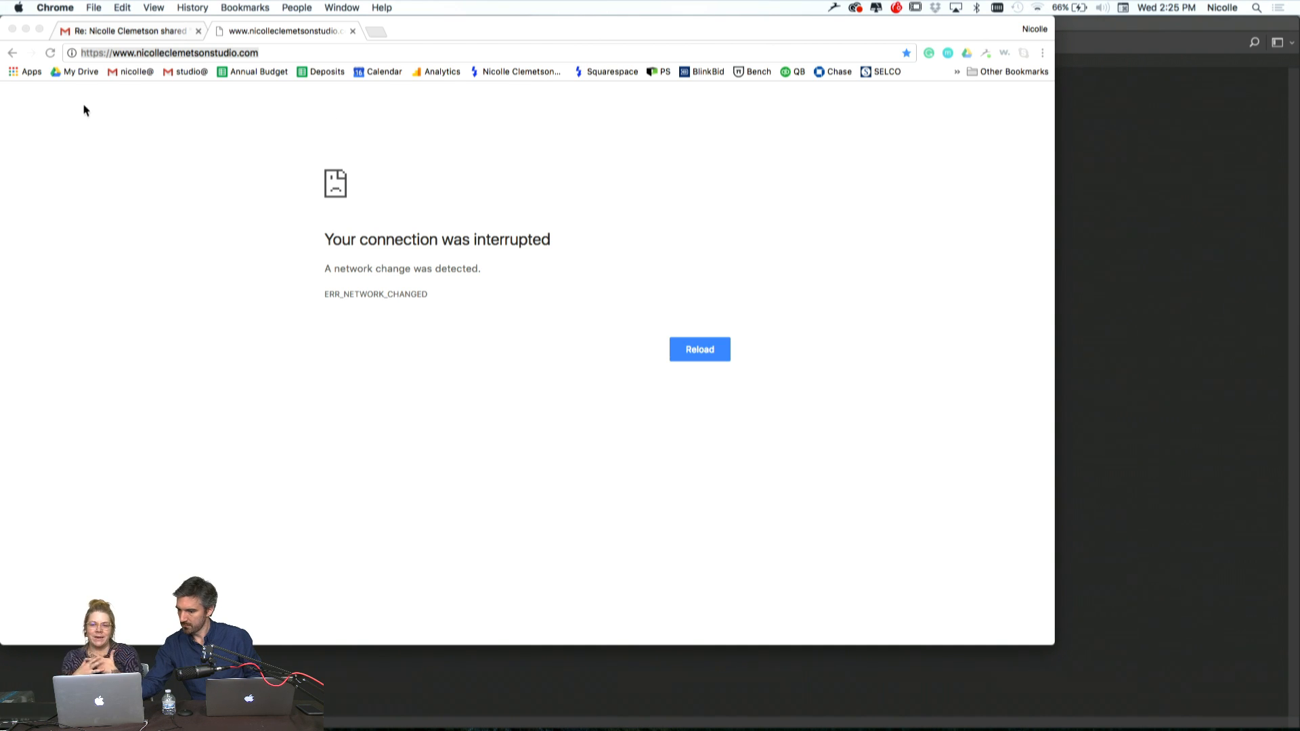
Reload the studio website and open its Product portfolio
{"action": "left_click", "coordinate": [49, 61]}
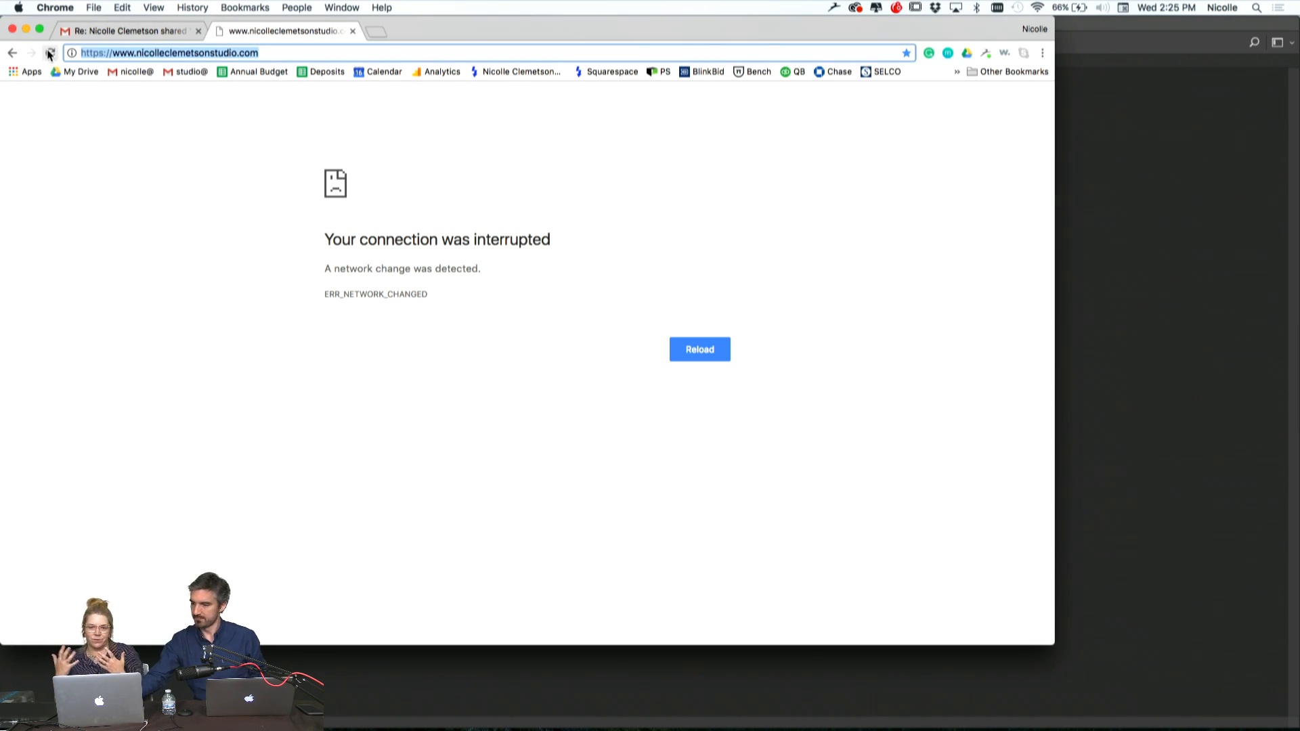
{"action": "left_click", "coordinate": [49, 53]}
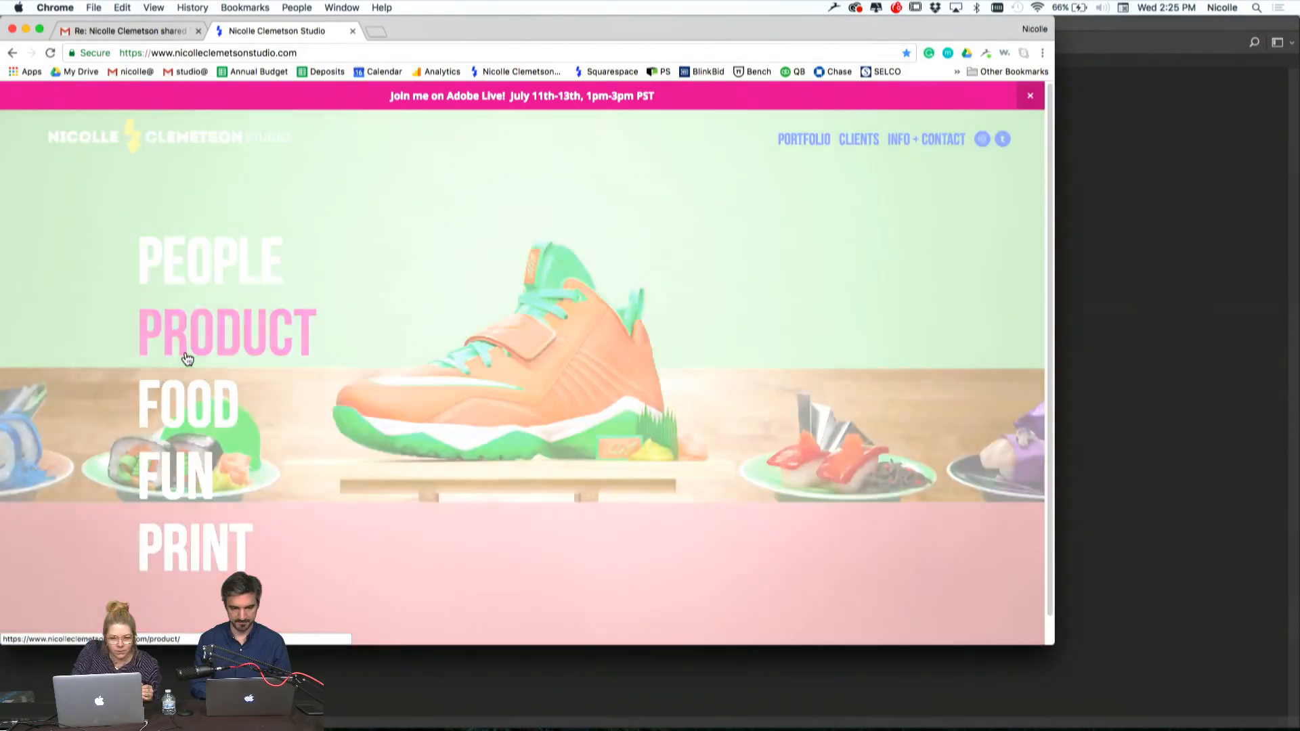
{"action": "left_click", "coordinate": [182, 354]}
Browse the Product portfolio's images in an enlarged browser window, examining the shotgun shell, lipstick bullet, fortune cookie and takeout box photos
{"action": "scroll", "coordinate": [493, 447], "scroll_direction": "down", "scroll_amount": 15}
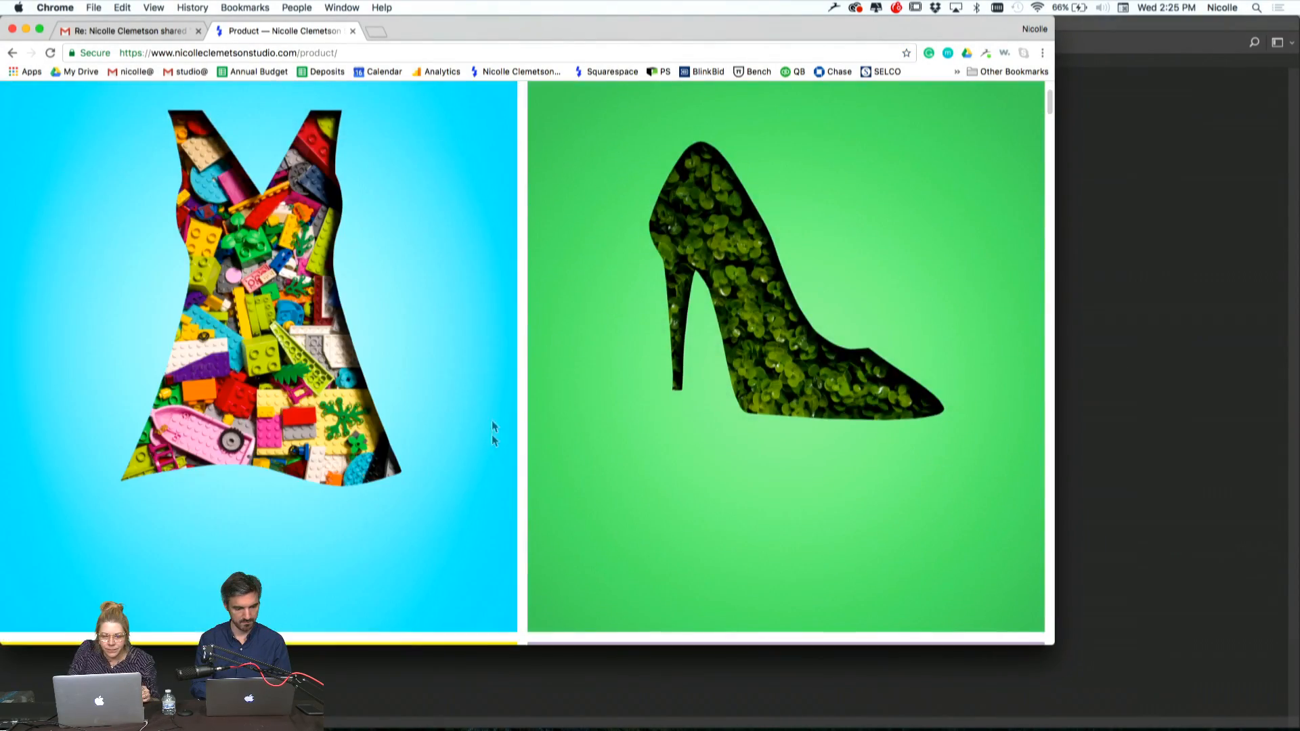
{"action": "scroll", "coordinate": [510, 333], "scroll_direction": "down", "scroll_amount": 10}
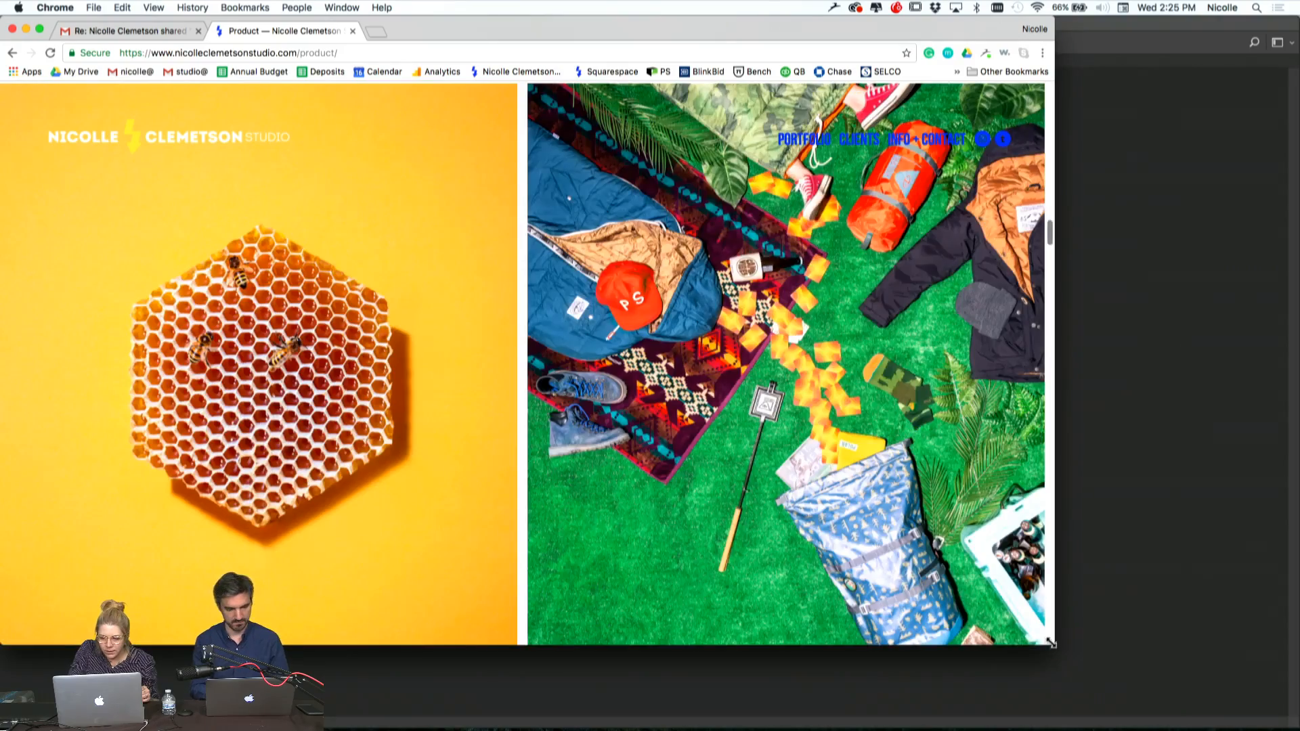
{"action": "left_click_drag", "start_coordinate": [1054, 643], "coordinate": [1264, 726]}
{"action": "scroll", "coordinate": [774, 509], "scroll_direction": "down", "scroll_amount": 5}
{"action": "scroll", "coordinate": [774, 509], "scroll_direction": "down", "scroll_amount": 15}
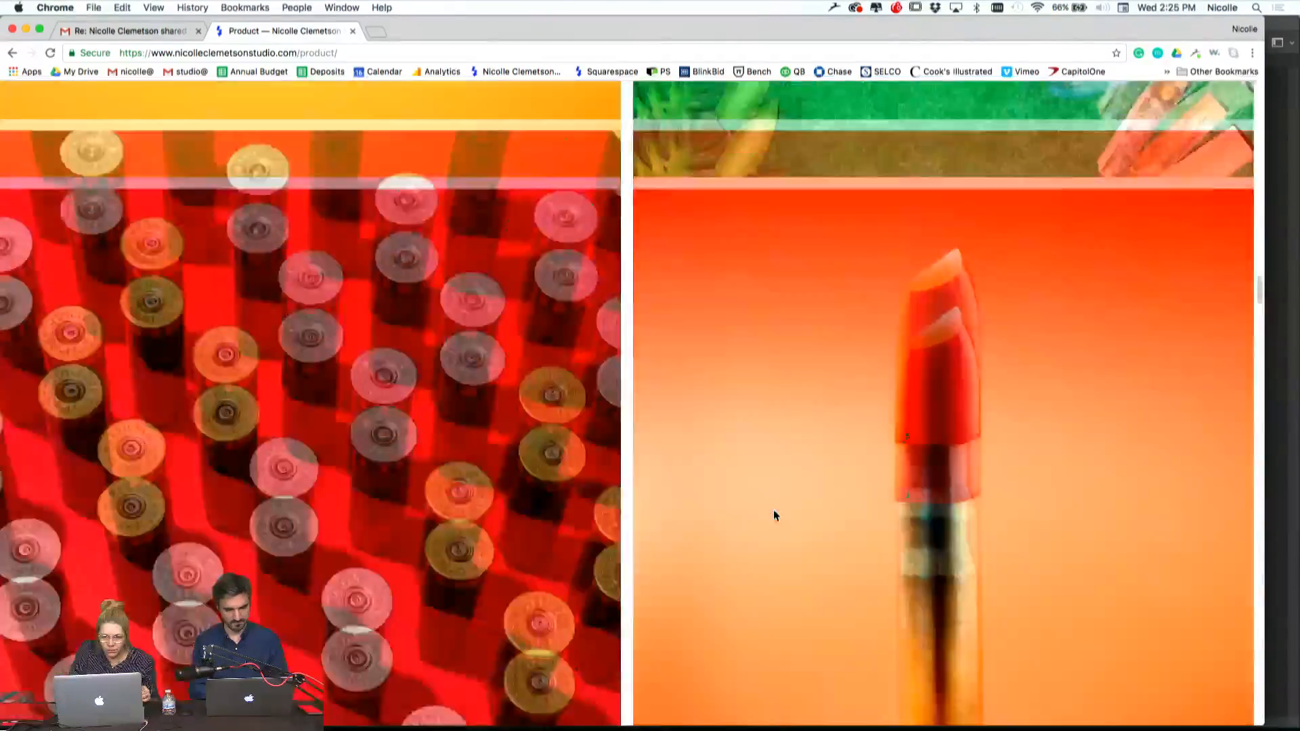
{"action": "scroll", "coordinate": [773, 510], "scroll_direction": "up", "scroll_amount": 20}
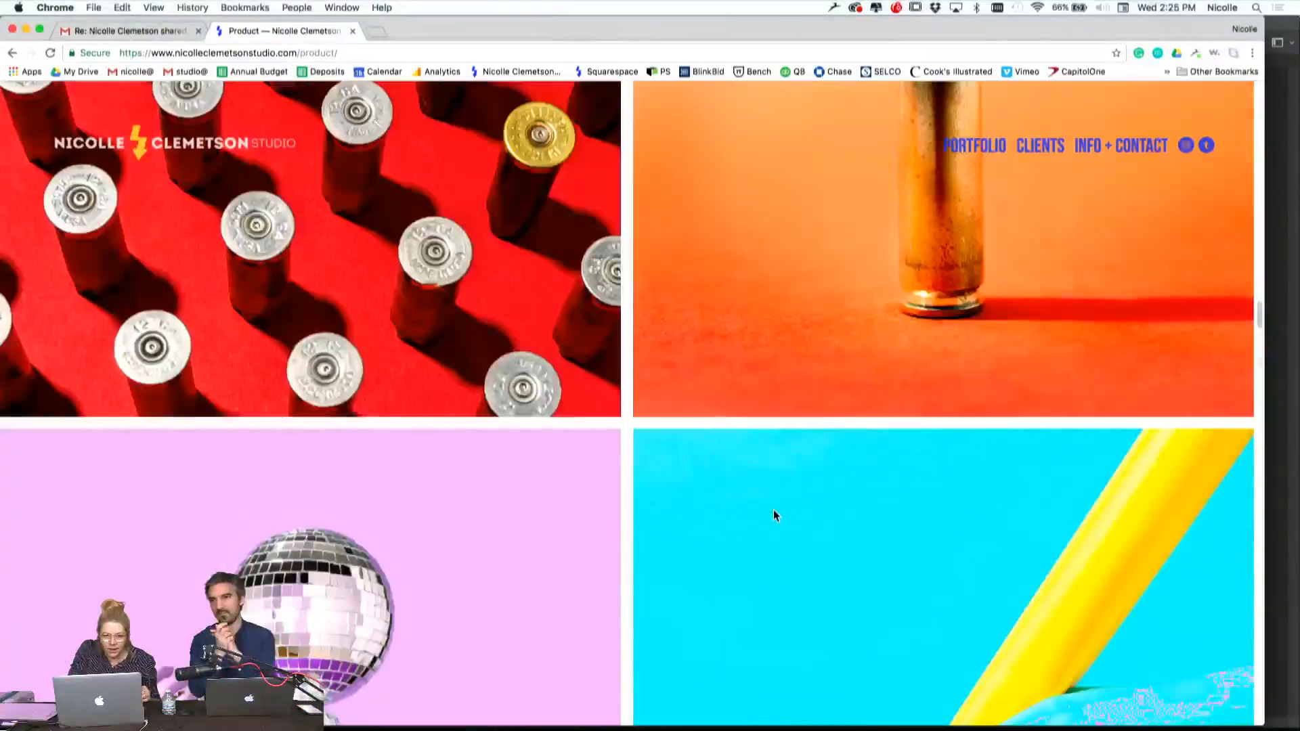
{"action": "scroll", "coordinate": [313, 292], "scroll_direction": "up", "scroll_amount": 3}
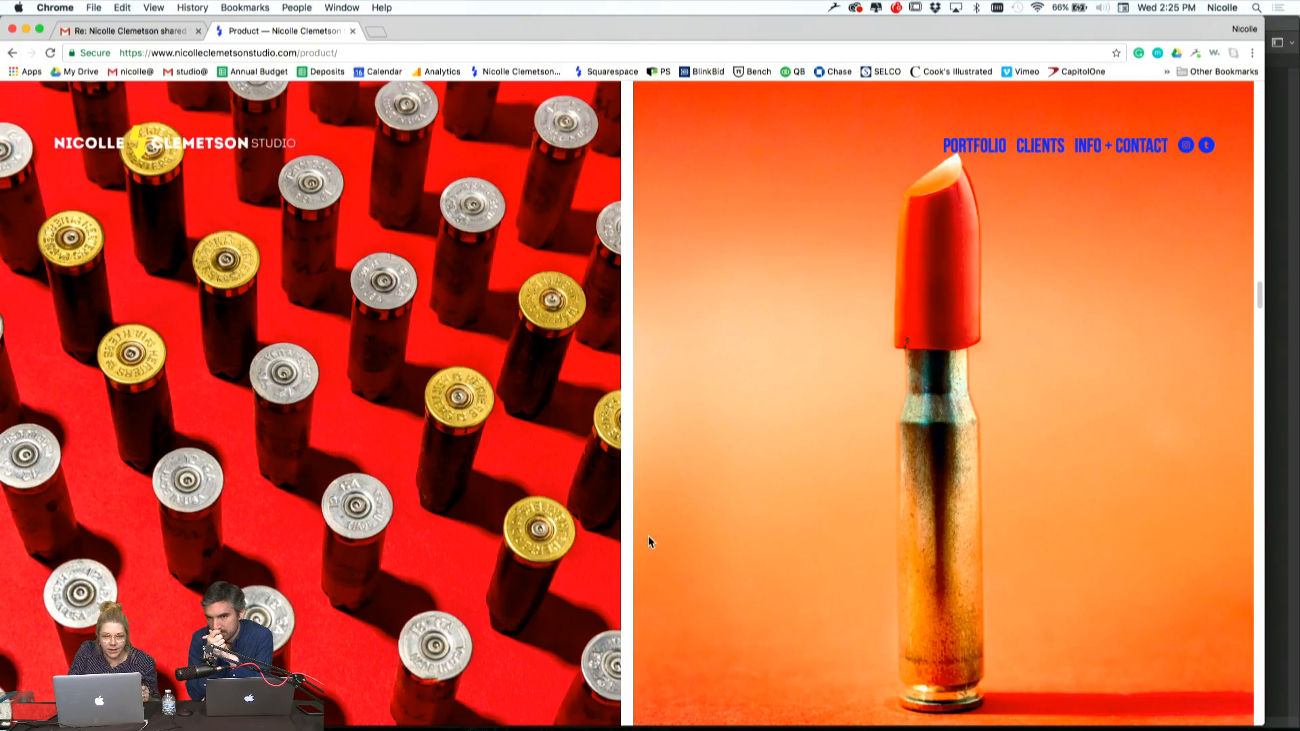
{"action": "scroll", "coordinate": [648, 537], "scroll_direction": "down", "scroll_amount": 15}
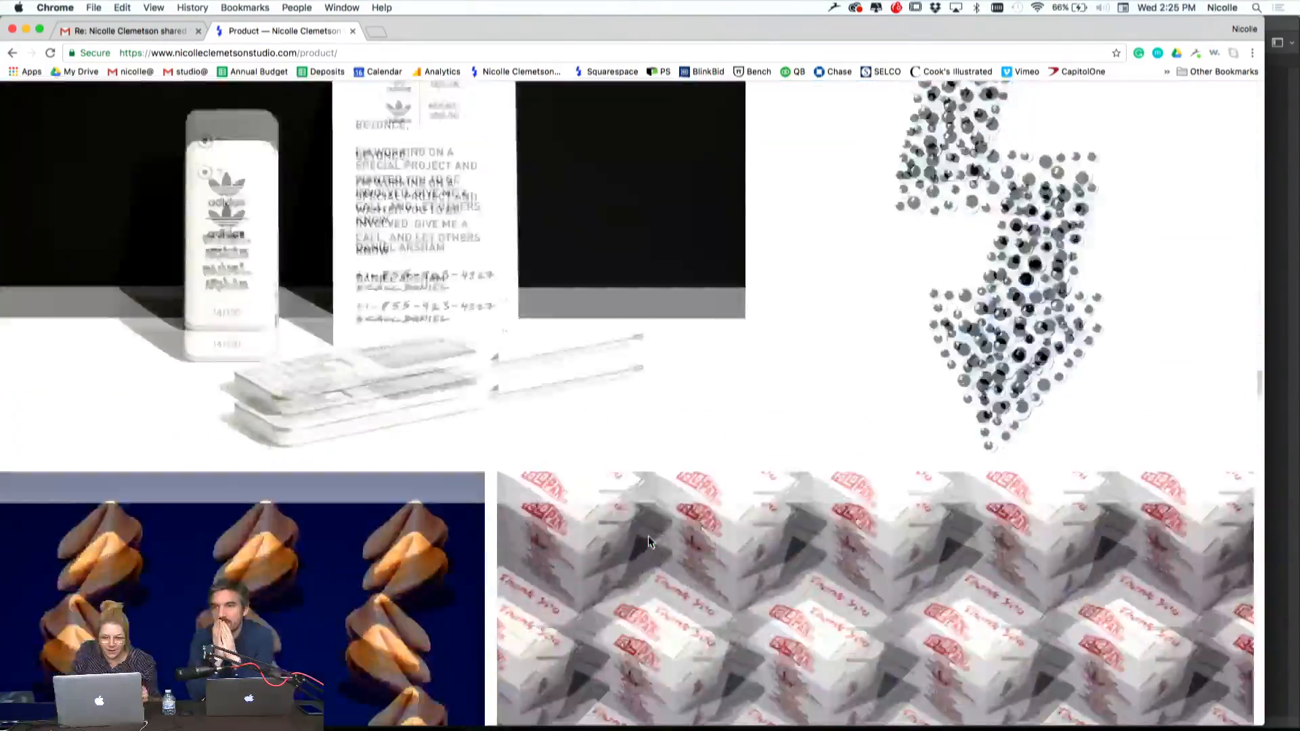
{"action": "scroll", "coordinate": [649, 541], "scroll_direction": "down", "scroll_amount": 5}
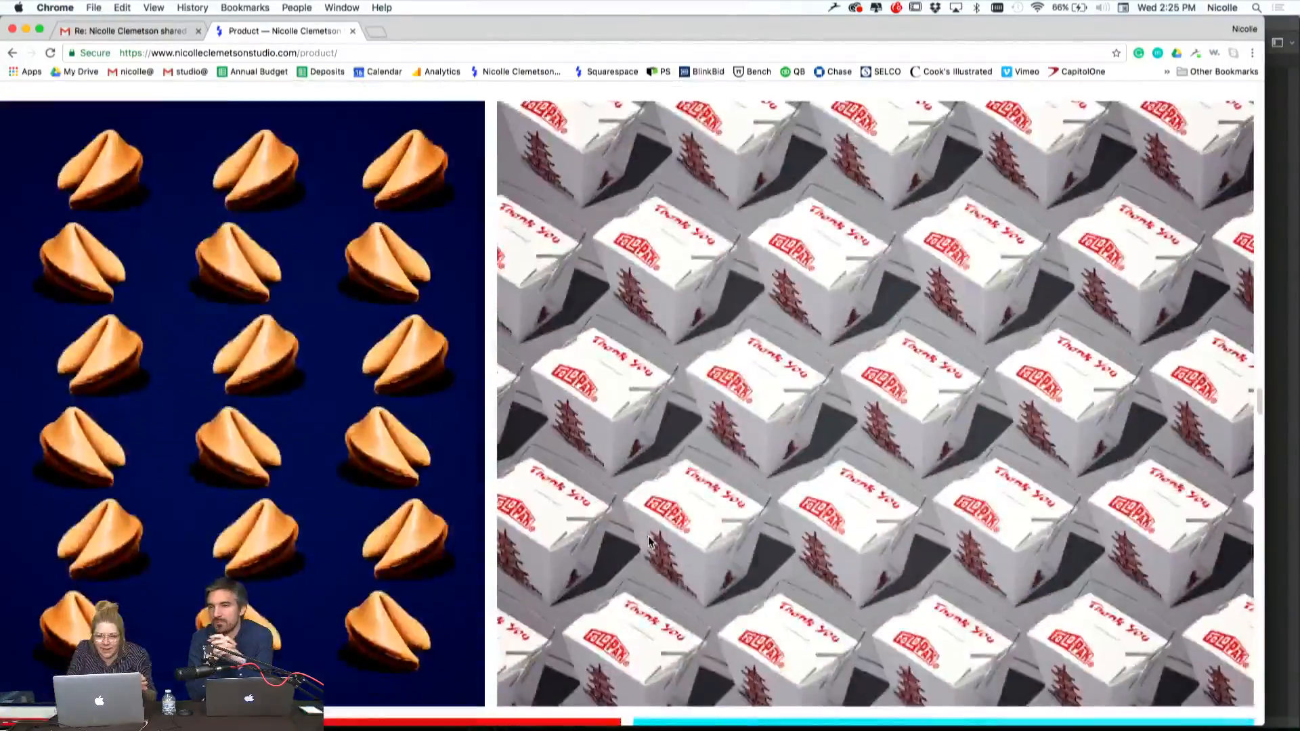
{"action": "scroll", "coordinate": [648, 541], "scroll_direction": "down", "scroll_amount": 2}
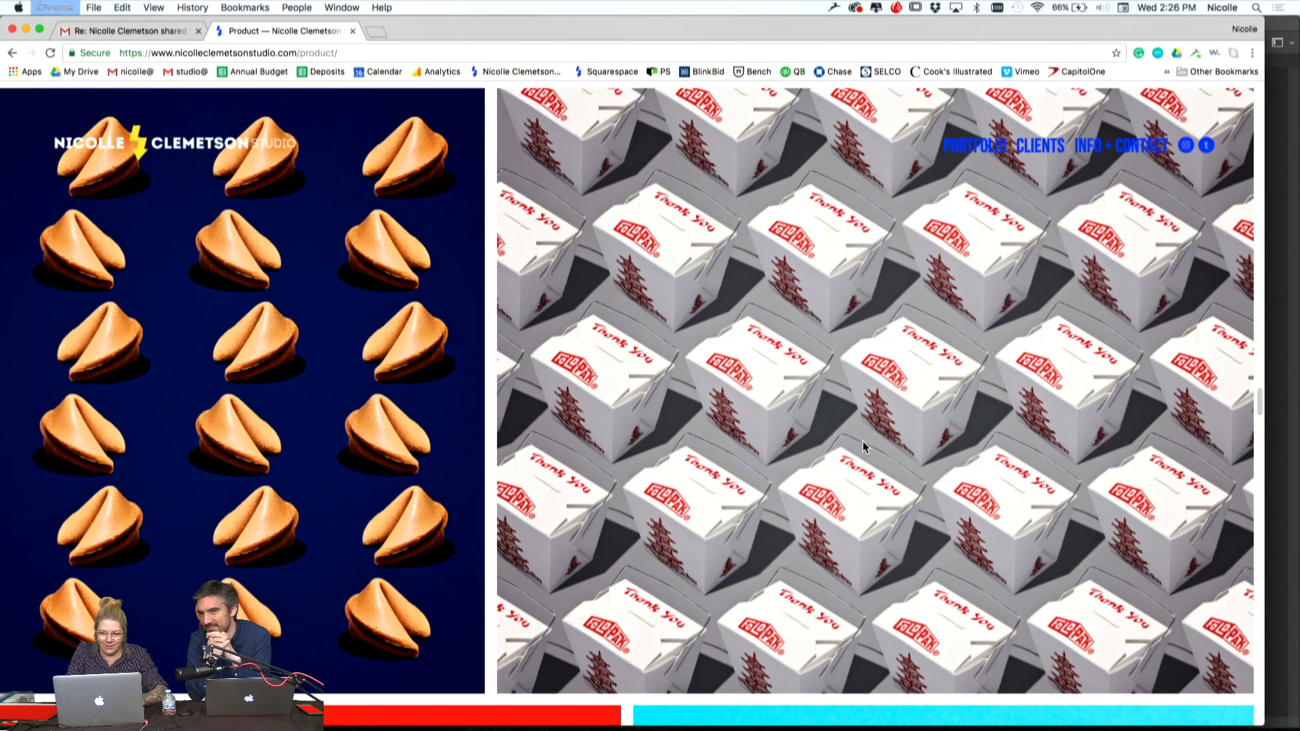
Switch to Photoshop and select the blue bottle and its shadow by quick-selecting the surrounding background, including the dark corner, and inverting the selection
{"action": "key", "text": "super+Tab"}
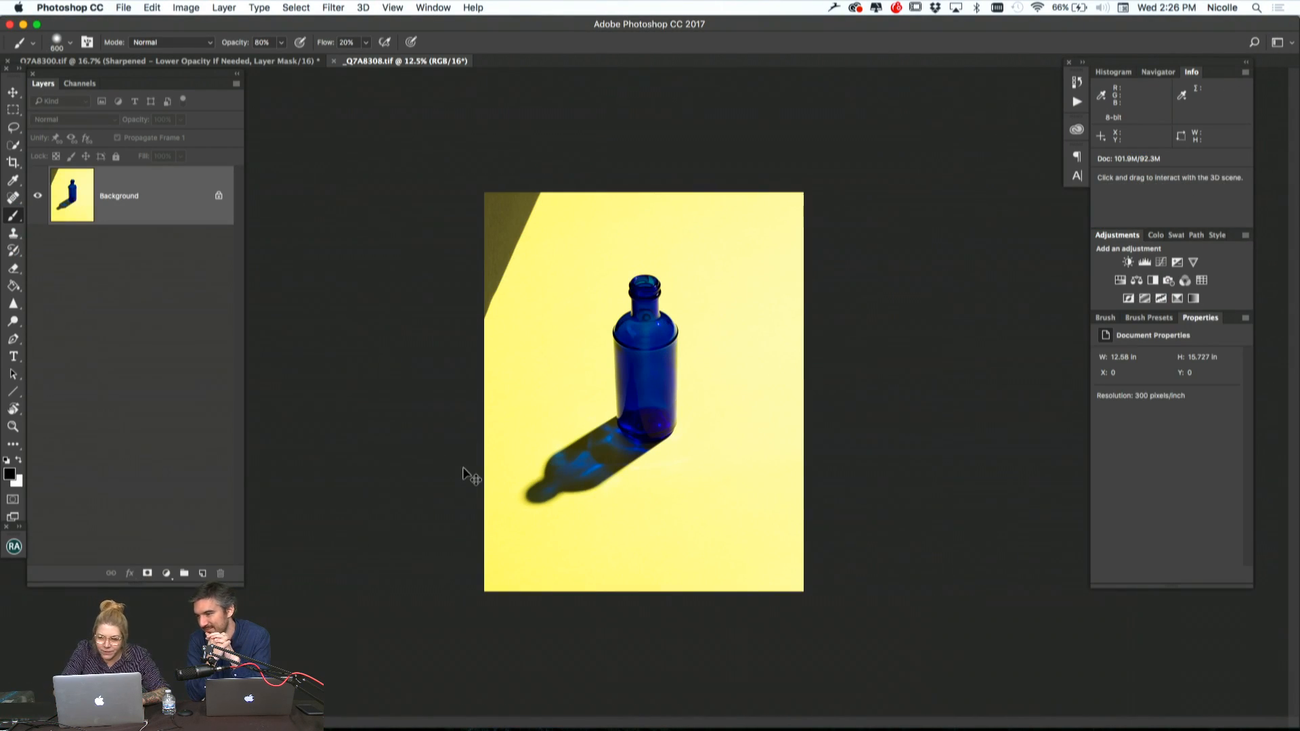
{"action": "key", "text": "super+equal"}
{"action": "left_click", "coordinate": [14, 145]}
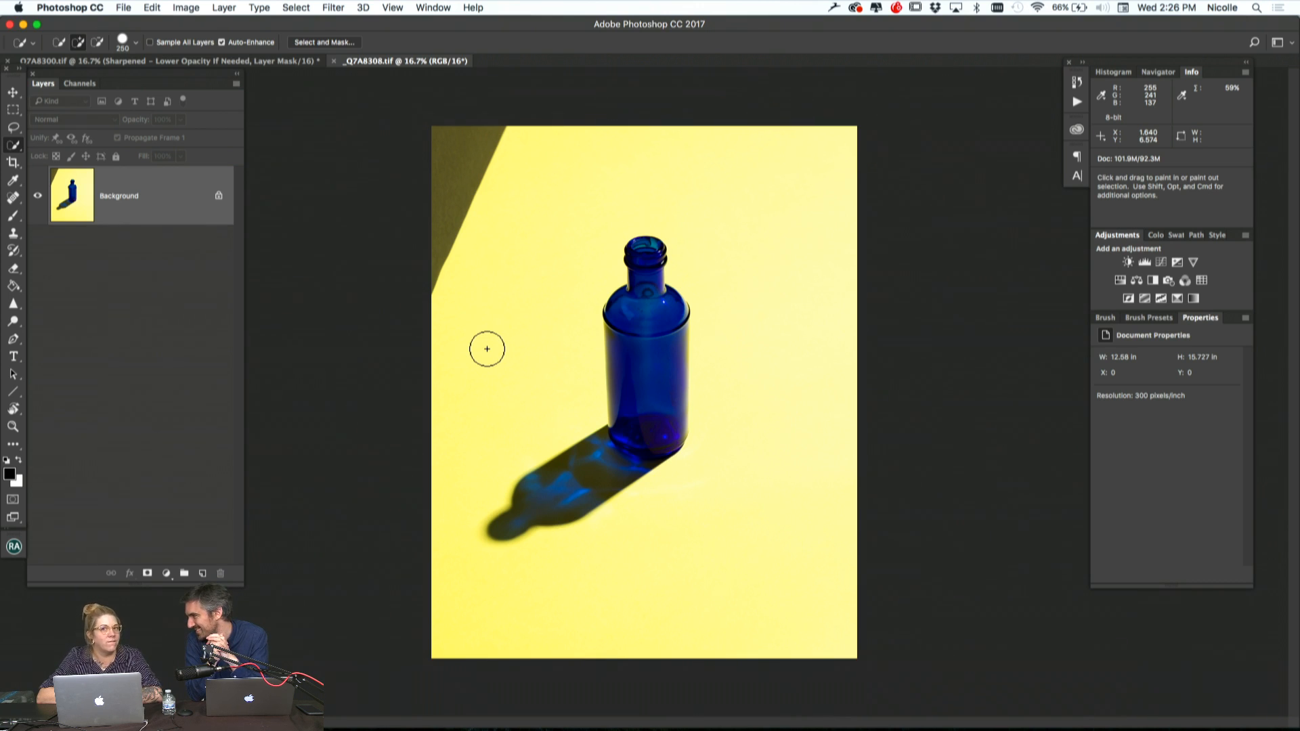
{"action": "mouse_move", "coordinate": [487, 349]}
{"action": "left_mouse_down"}
{"action": "mouse_move", "coordinate": [542, 363]}
{"action": "mouse_move", "coordinate": [516, 379]}
{"action": "mouse_move", "coordinate": [543, 250]}
{"action": "left_mouse_up"}
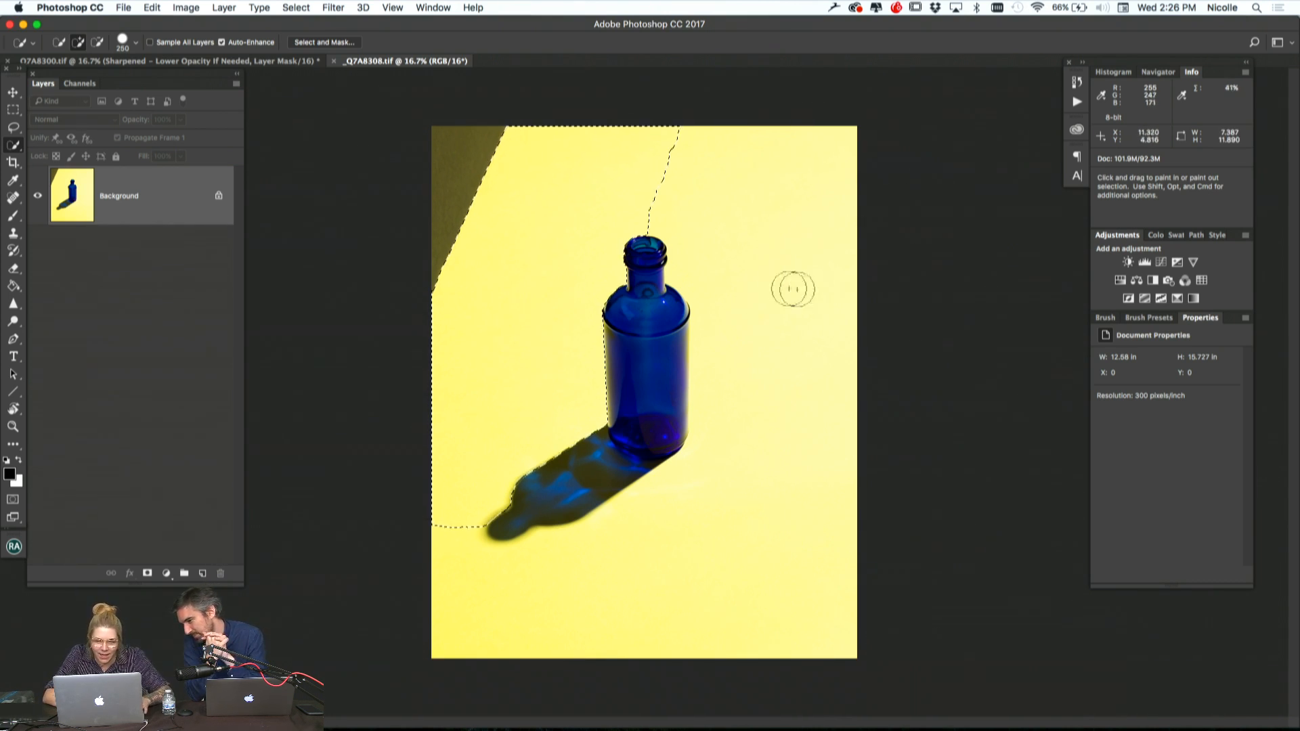
{"action": "left_click", "coordinate": [776, 232]}
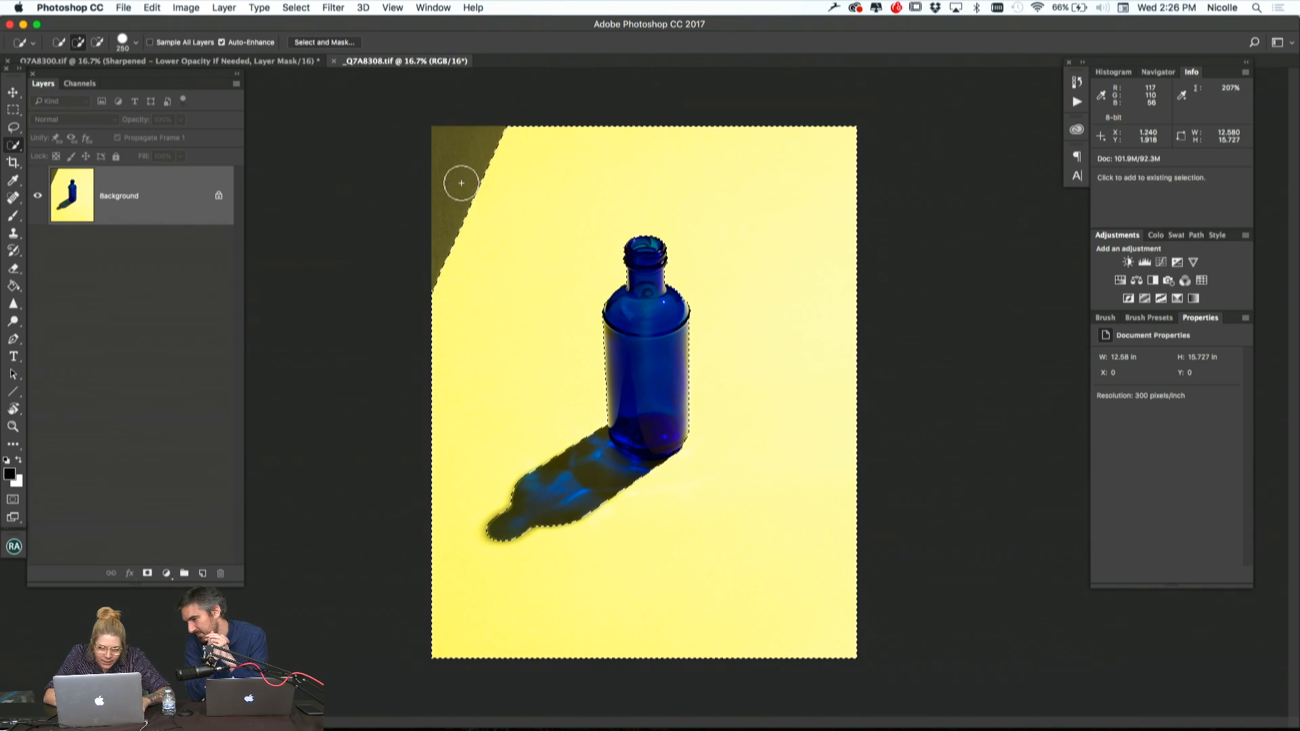
{"action": "left_click", "coordinate": [460, 181]}
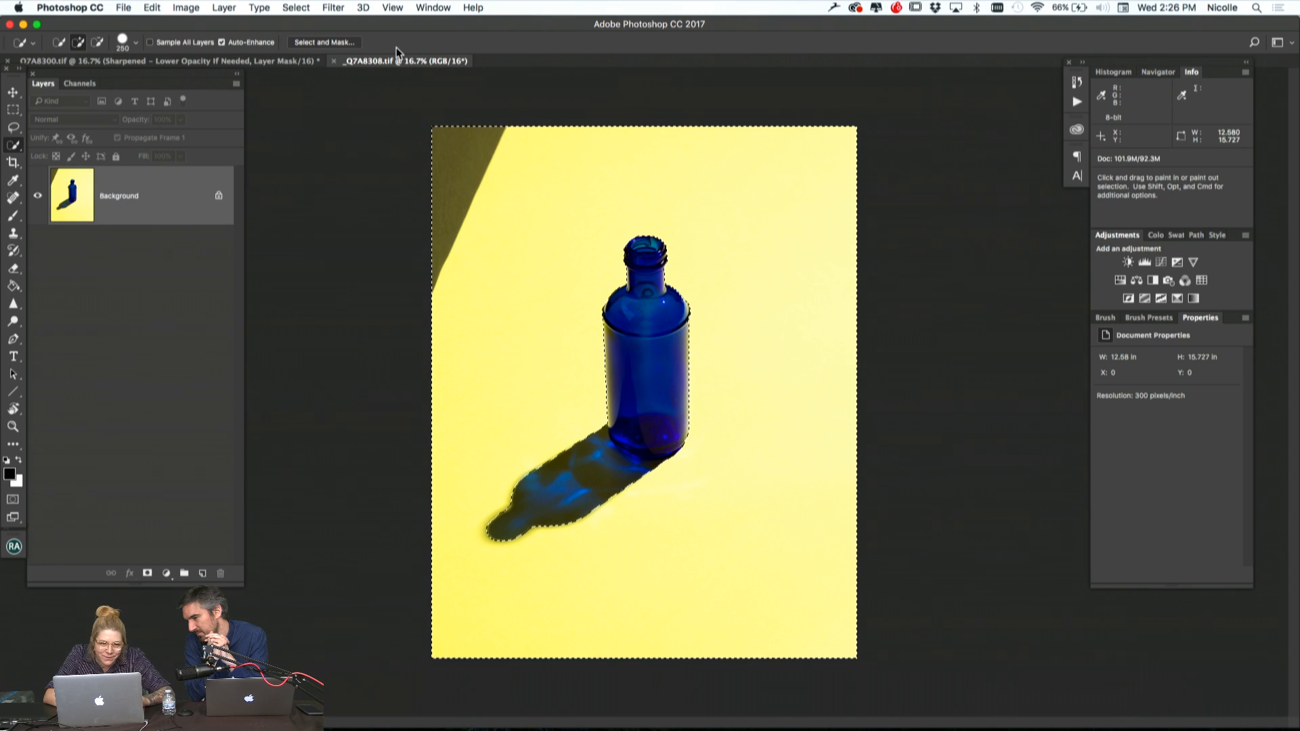
{"action": "left_click", "coordinate": [296, 8]}
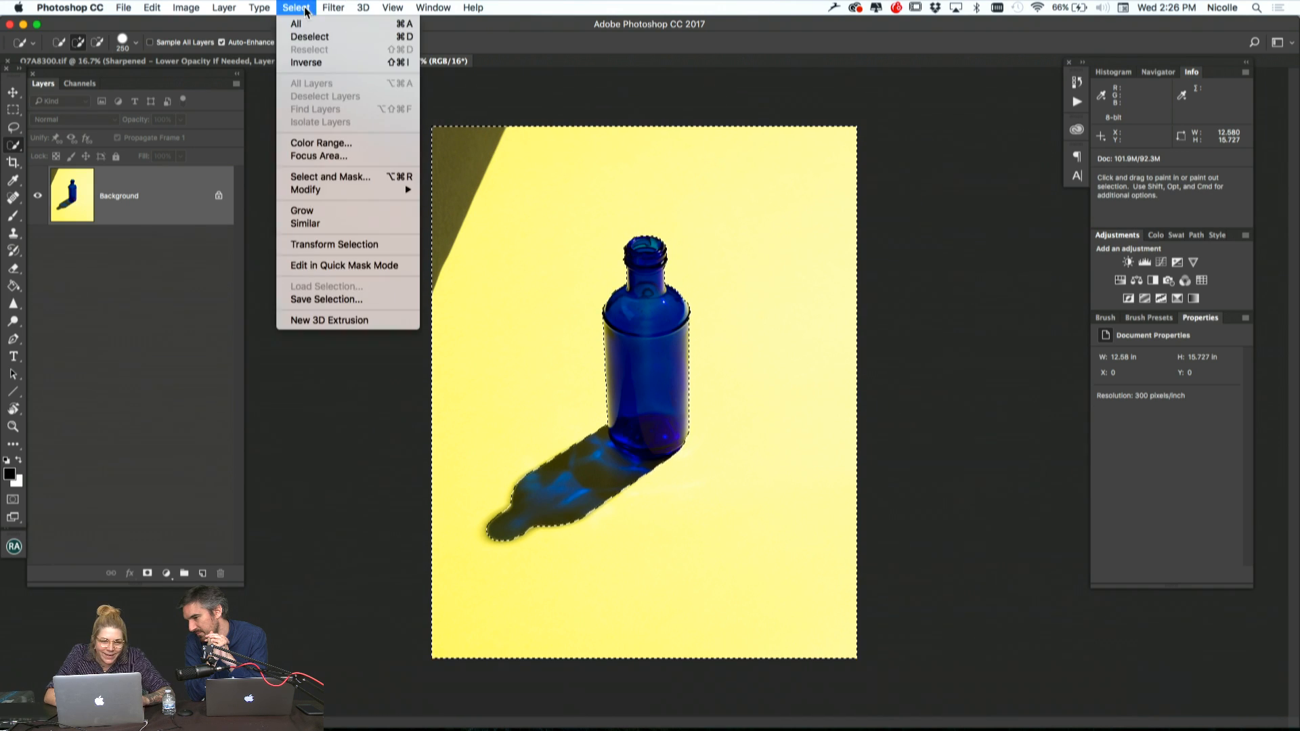
{"action": "left_click", "coordinate": [326, 66]}
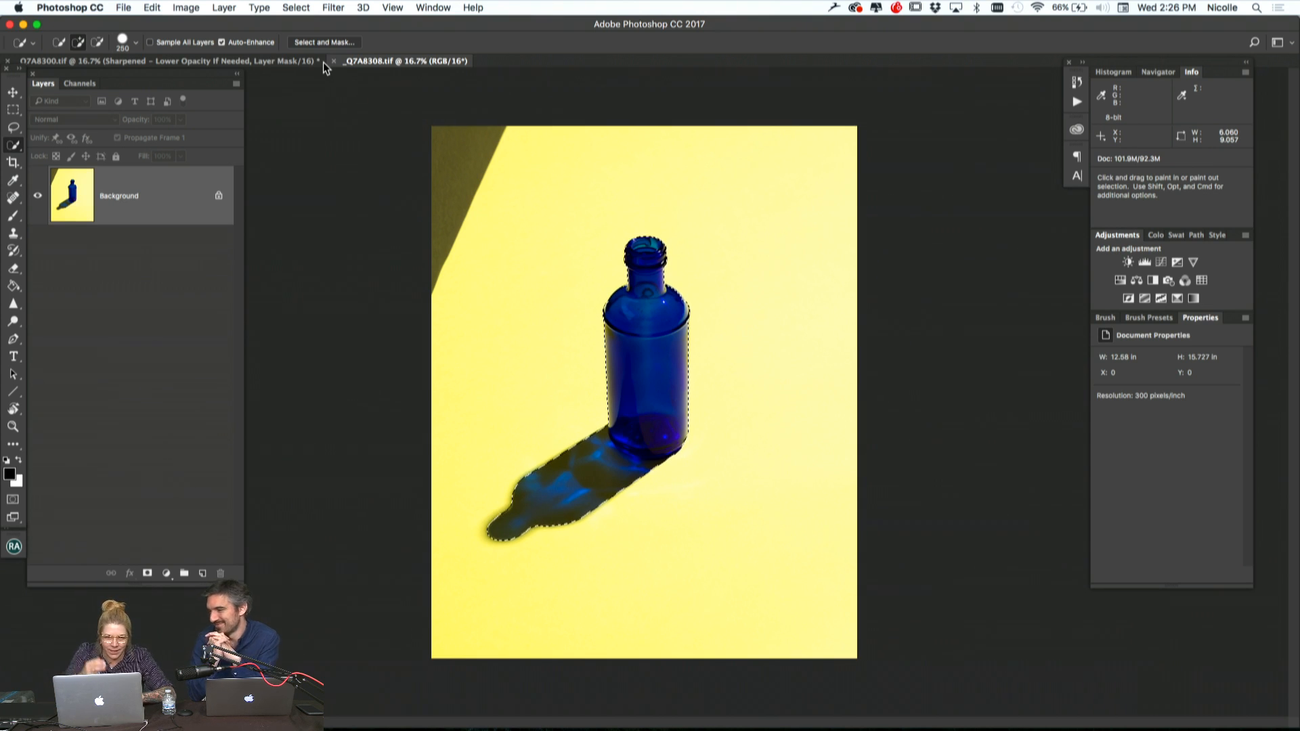
Open the bottle selection in Select and Mask and set both Smooth and Shift Edge to 0
{"action": "left_click", "coordinate": [333, 42]}
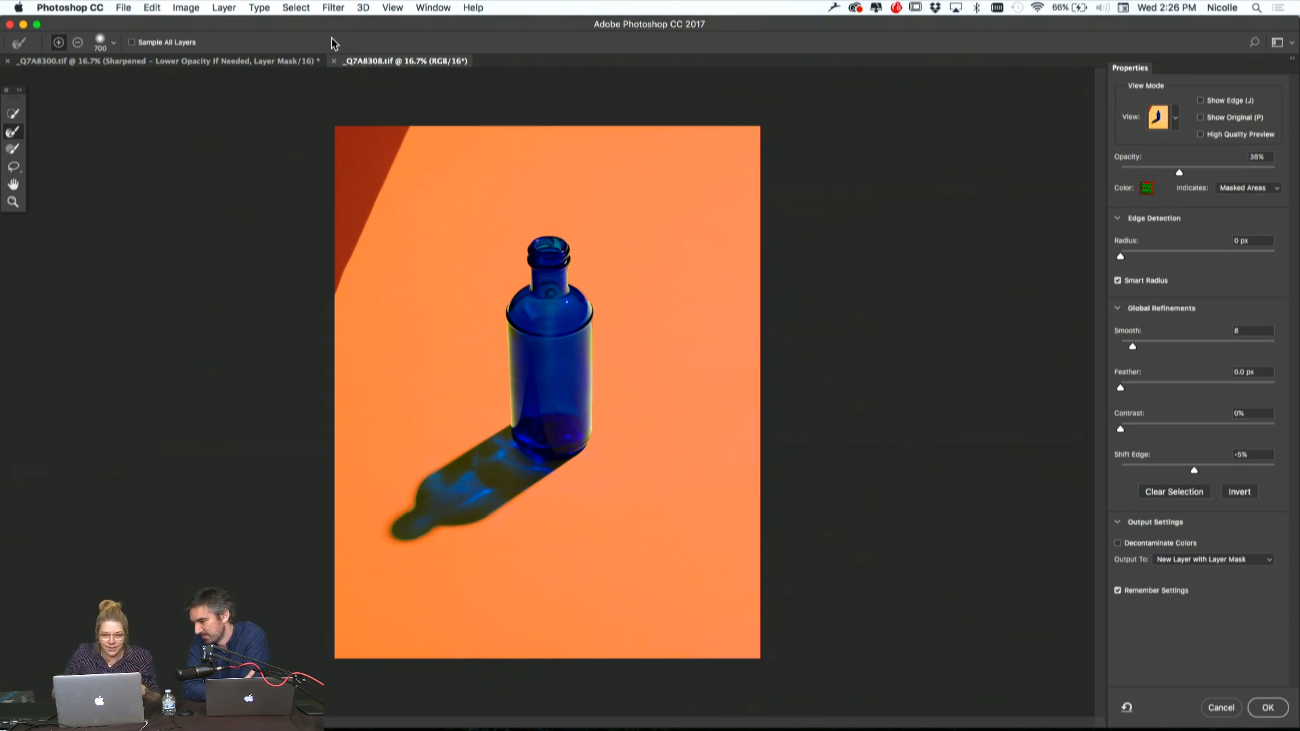
{"action": "key", "text": "super+equal"}
{"action": "key", "text": "super+equal"}
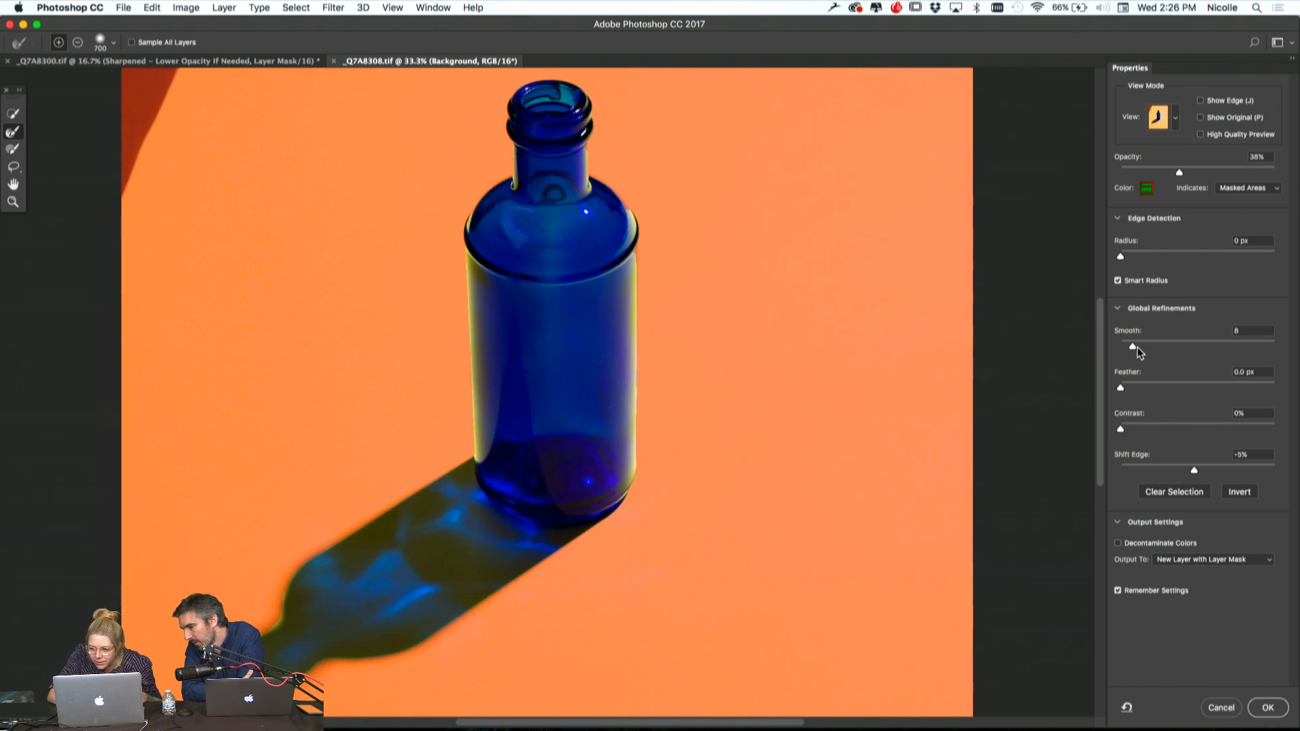
{"action": "left_click", "coordinate": [1195, 470]}
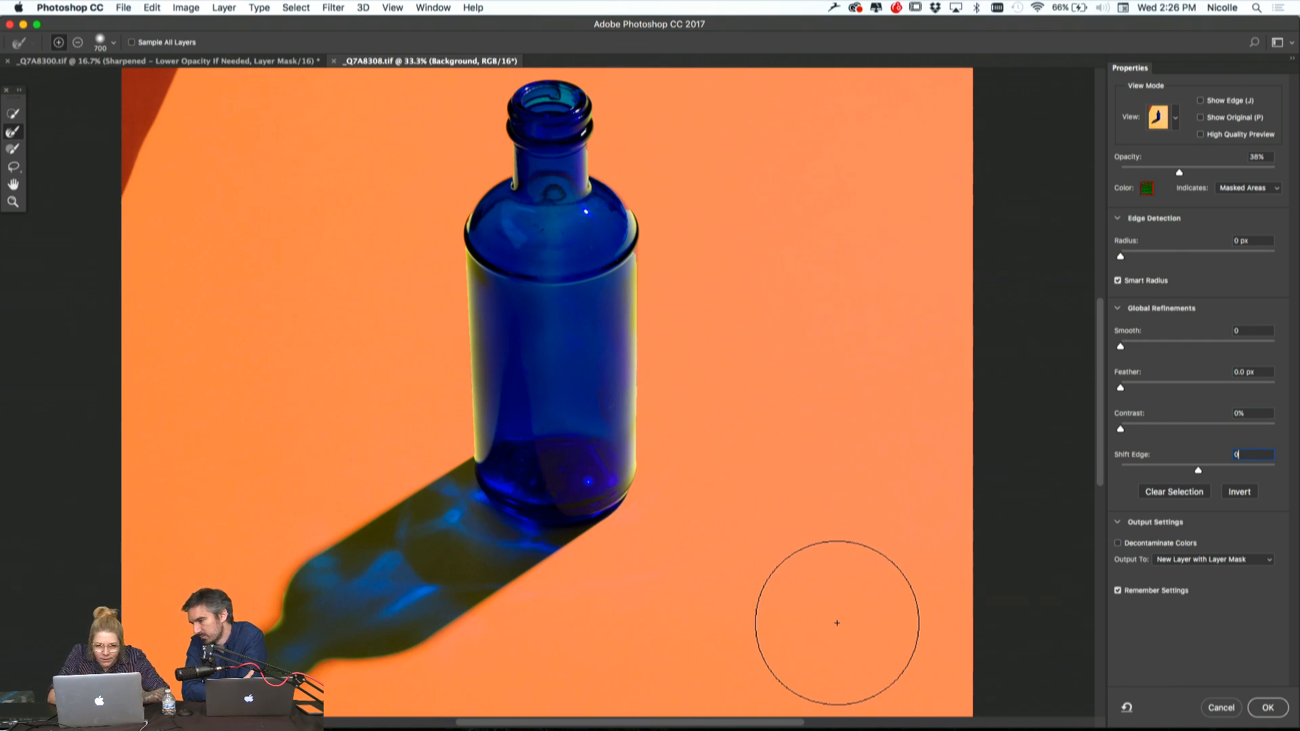
Choose the Brush tool in Select and Mask and reduce its size to 45 for touching up the bottle's edges
{"action": "key", "text": "super+plus"}
{"action": "key", "text": "super+plus"}
{"action": "scroll", "coordinate": [633, 255], "scroll_direction": "up", "scroll_amount": 3}
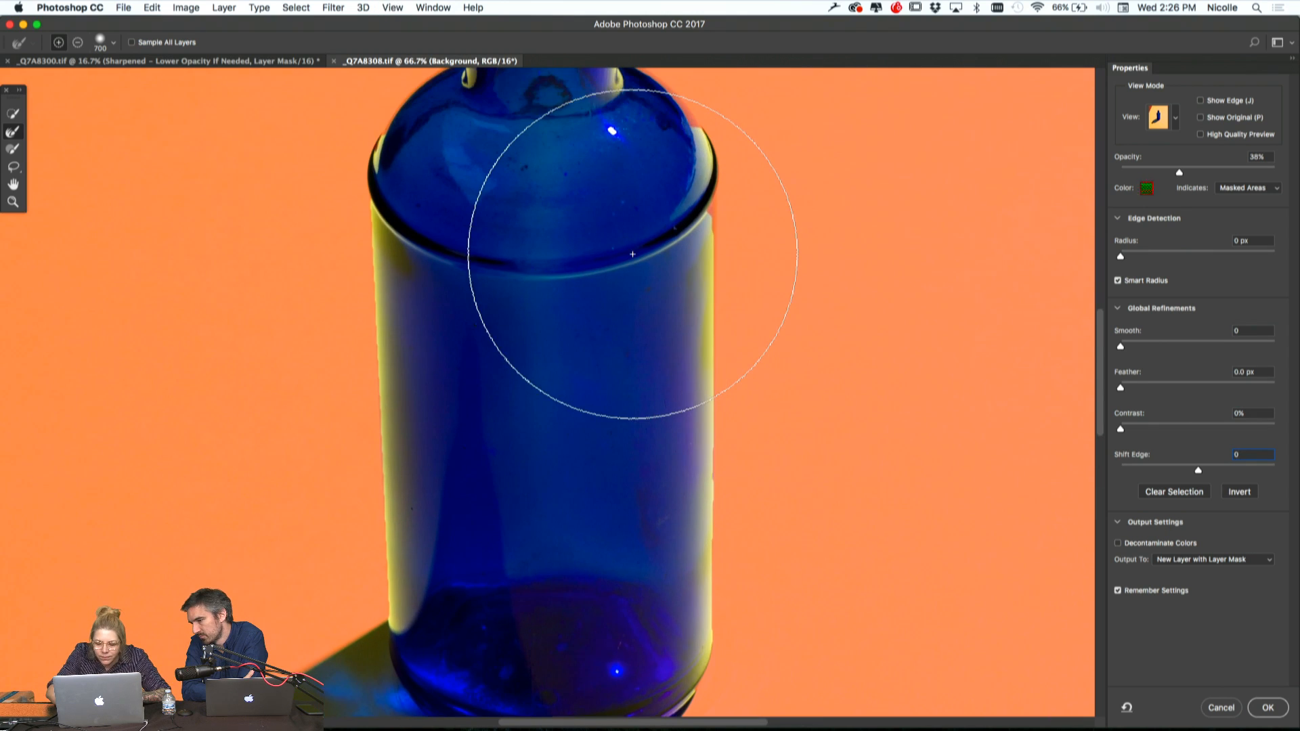
{"action": "key", "text": "bracketleft"}
{"action": "key", "text": "bracketleft"}
{"action": "key", "text": "bracketleft"}
{"action": "key", "text": "bracketleft"}
{"action": "key", "text": "bracketleft"}
{"action": "key", "text": "bracketleft"}
{"action": "key", "text": "bracketleft"}
{"action": "key", "text": "bracketleft"}
{"action": "key", "text": "bracketleft"}
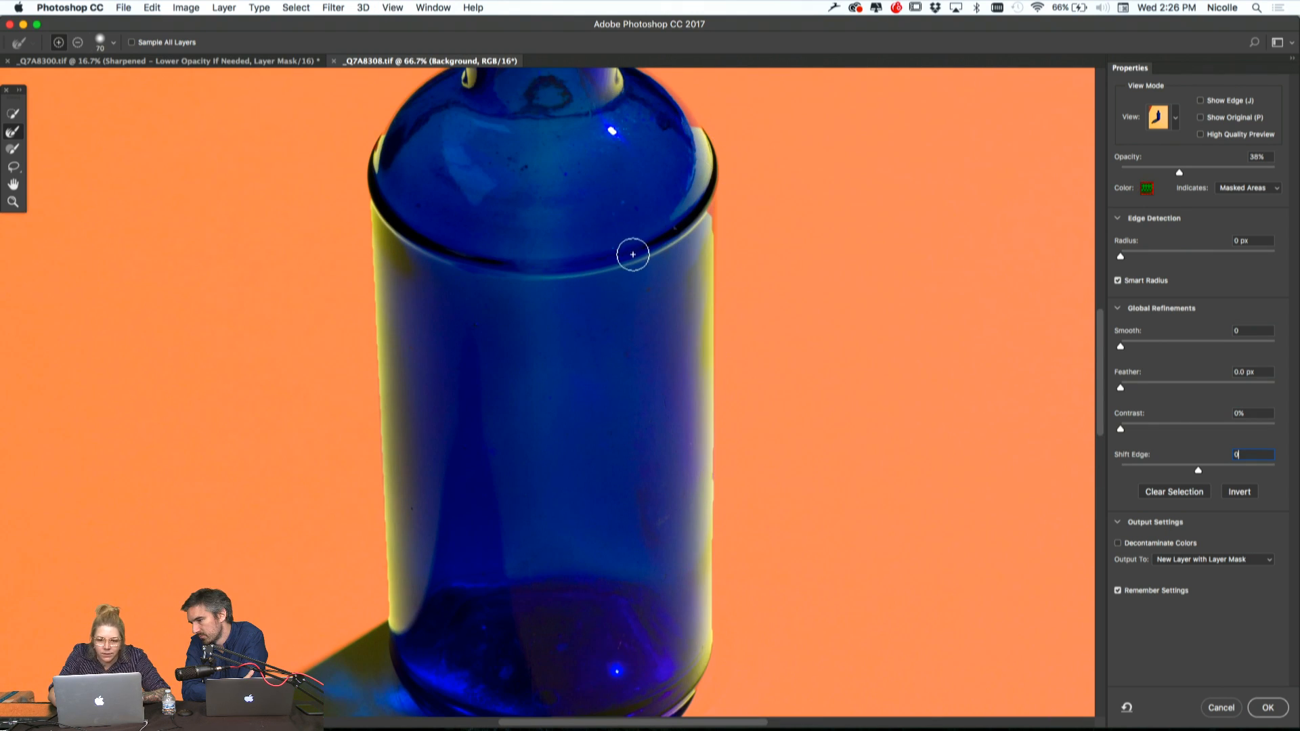
{"action": "left_click", "coordinate": [13, 148]}
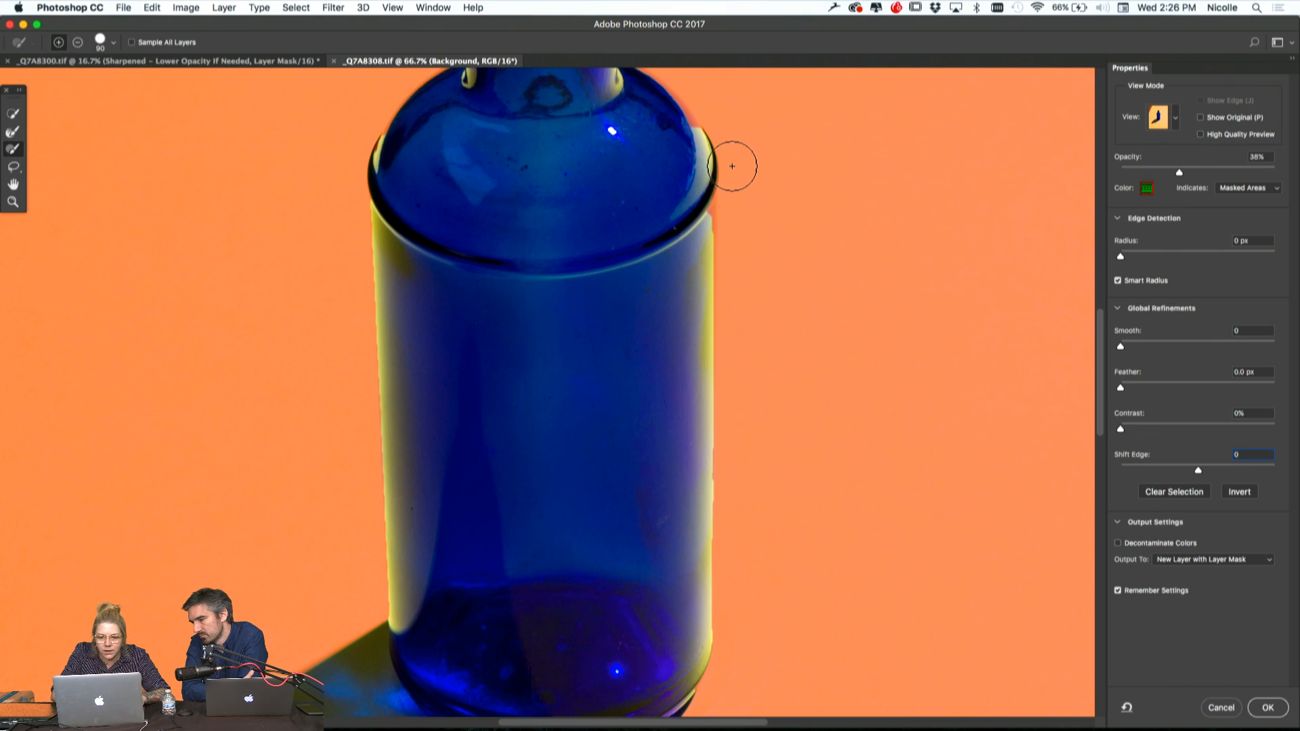
{"action": "key", "text": "bracketleft"}
{"action": "key", "text": "bracketleft"}
{"action": "key", "text": "bracketleft"}
{"action": "key", "text": "bracketleft"}
{"action": "key", "text": "bracketleft"}
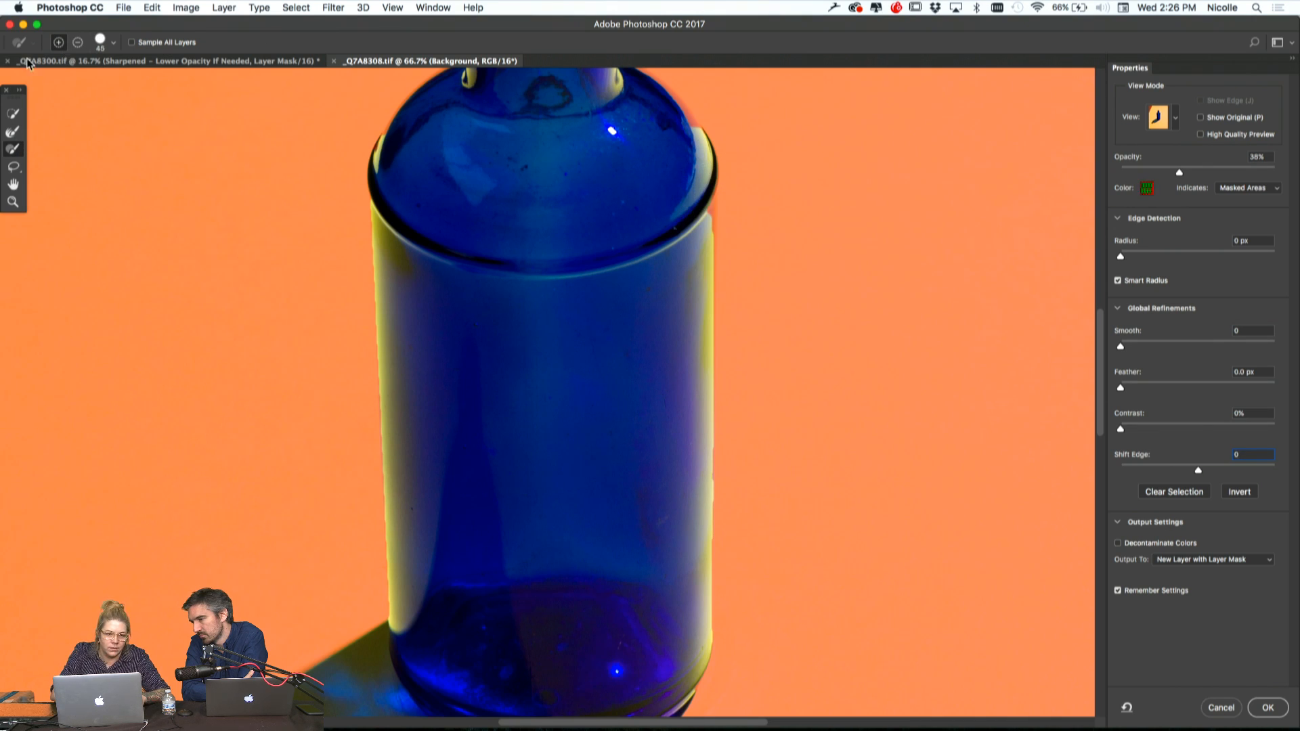
Paint the right edge of the bottle's body back into the selection with the brush in add mode
{"action": "left_click", "coordinate": [78, 43]}
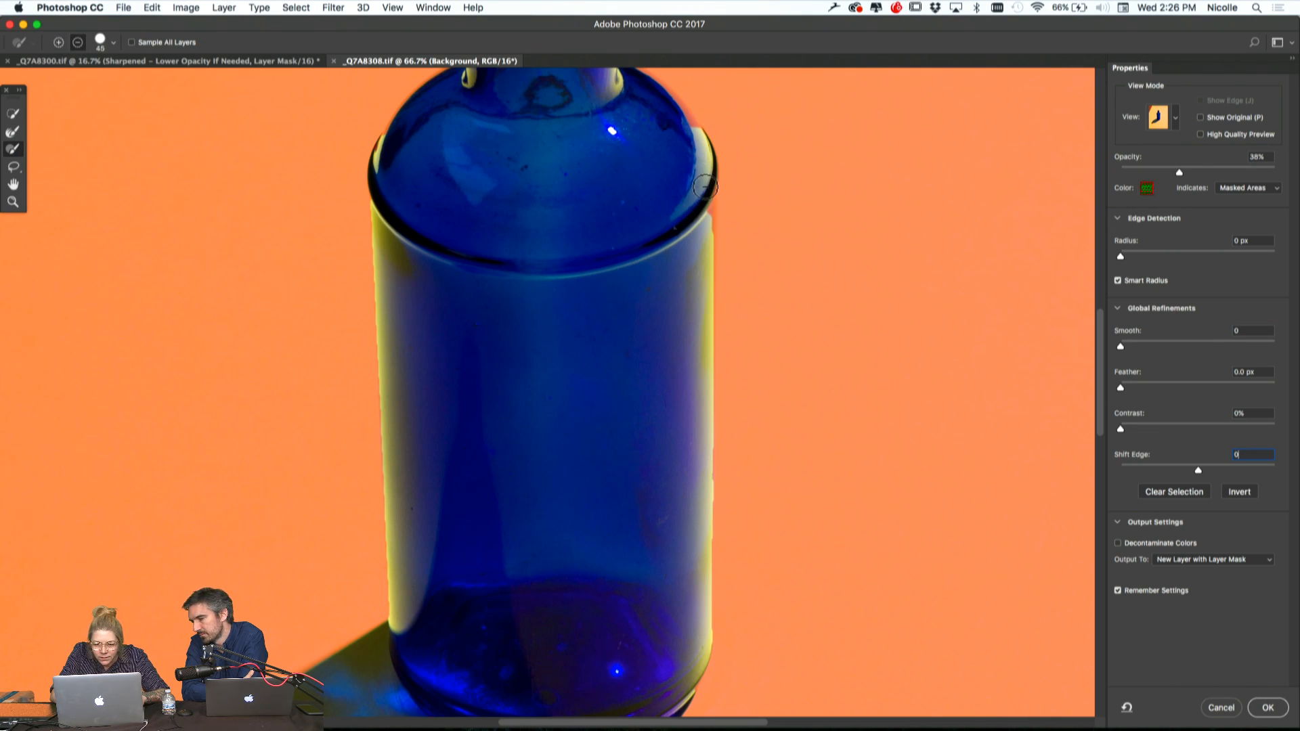
{"action": "key", "text": "super+z"}
{"action": "left_click", "coordinate": [59, 43]}
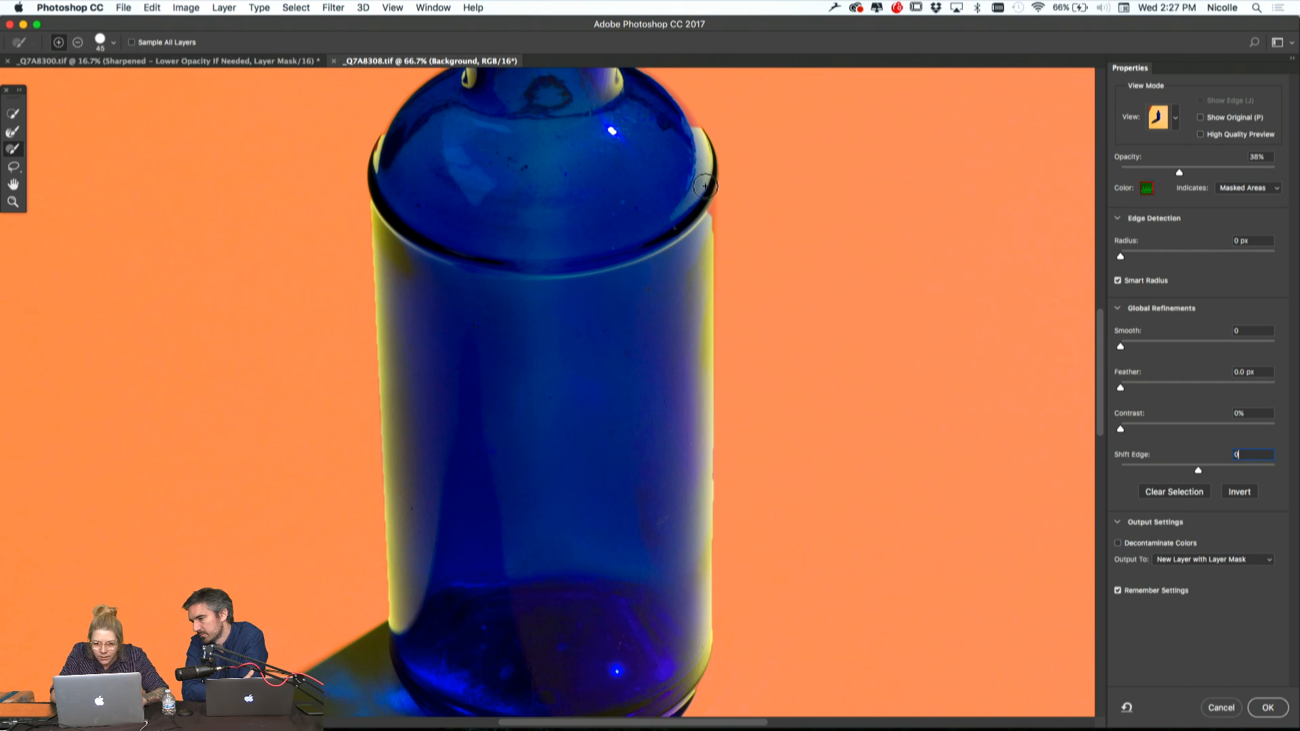
{"action": "left_click_drag", "start_coordinate": [705, 186], "coordinate": [697, 488]}
{"action": "left_click_drag", "start_coordinate": [696, 554], "coordinate": [691, 640]}
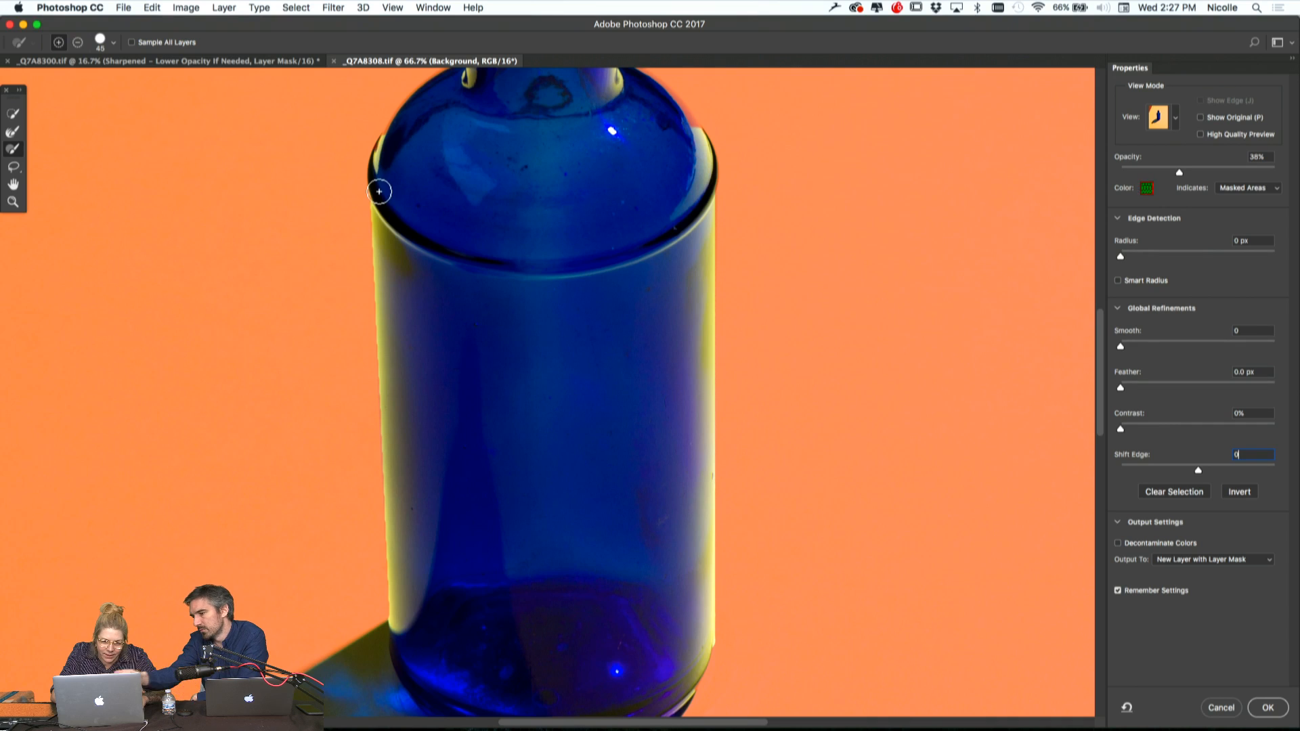
Try to paint the left edge of the bottle's body into the selection, undoing the strokes
{"action": "left_click_drag", "start_coordinate": [377, 188], "coordinate": [383, 334]}
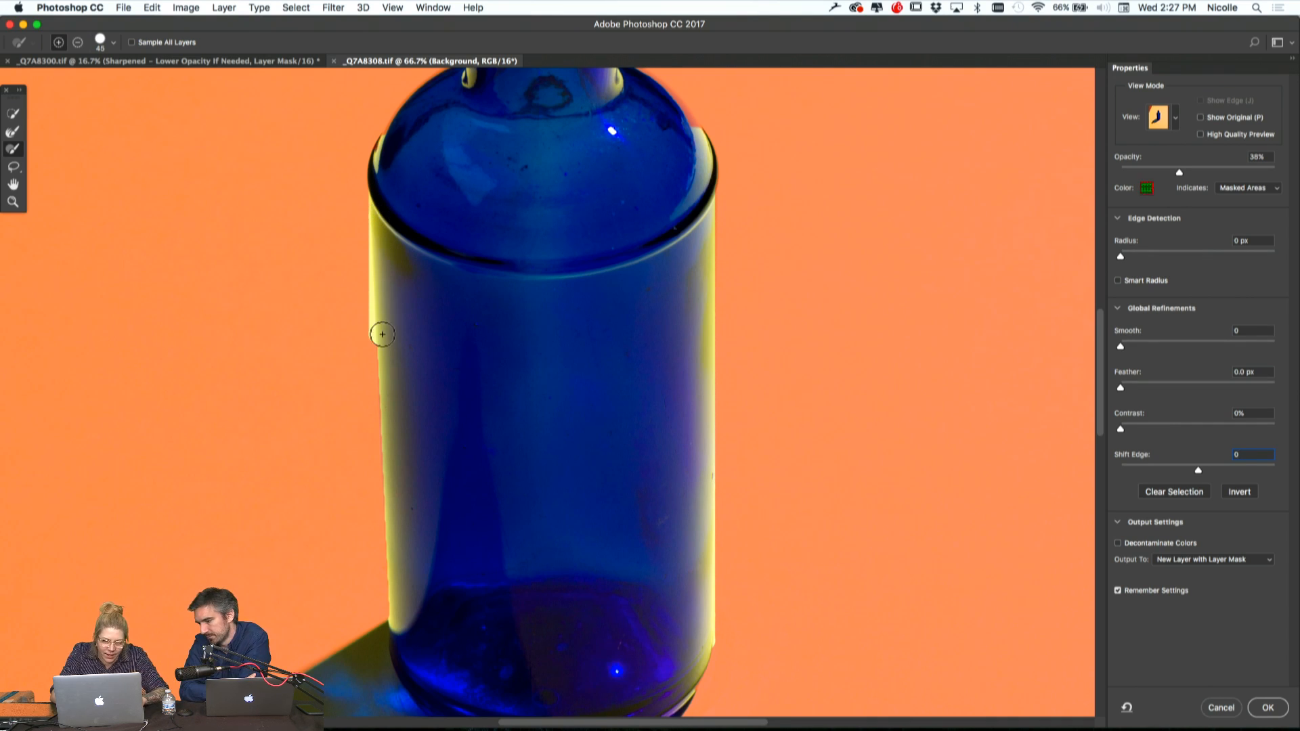
{"action": "key", "text": "super+z"}
{"action": "left_click_drag", "start_coordinate": [381, 215], "coordinate": [398, 377]}
{"action": "key", "text": "super+z"}
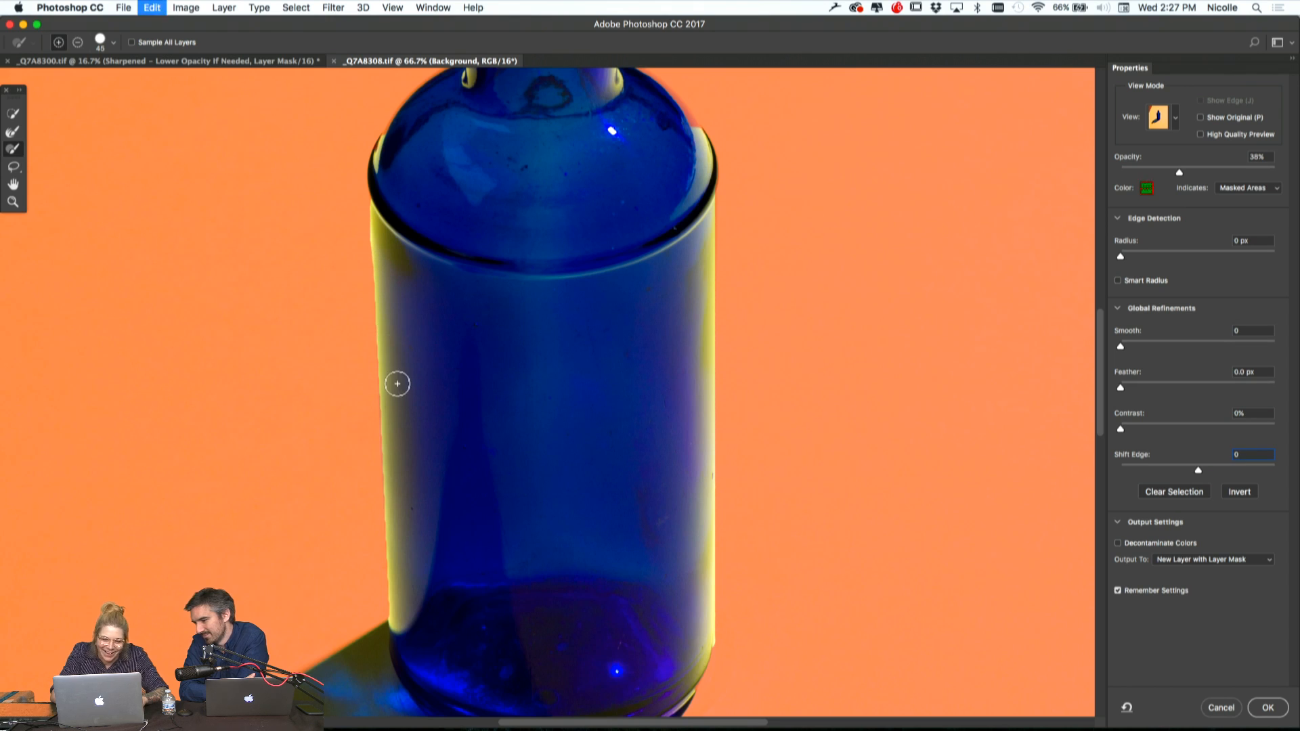
Paint the missing right shoulder edge into the selection, set the brush size to 50, and undo the stray stroke at the neck ring
{"action": "scroll", "coordinate": [583, 285], "scroll_direction": "up", "scroll_amount": 5}
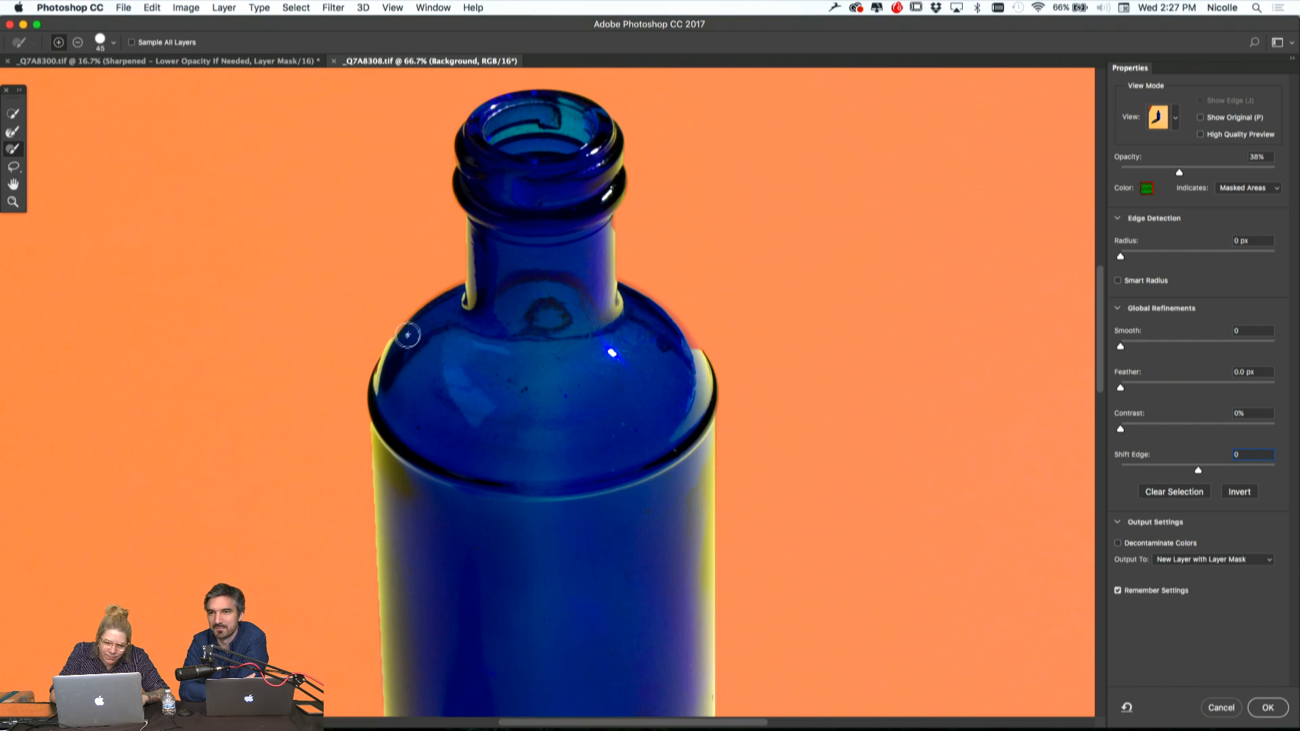
{"action": "mouse_move", "coordinate": [624, 291]}
{"action": "left_mouse_down"}
{"action": "mouse_move", "coordinate": [696, 374]}
{"action": "mouse_move", "coordinate": [614, 292]}
{"action": "left_mouse_up"}
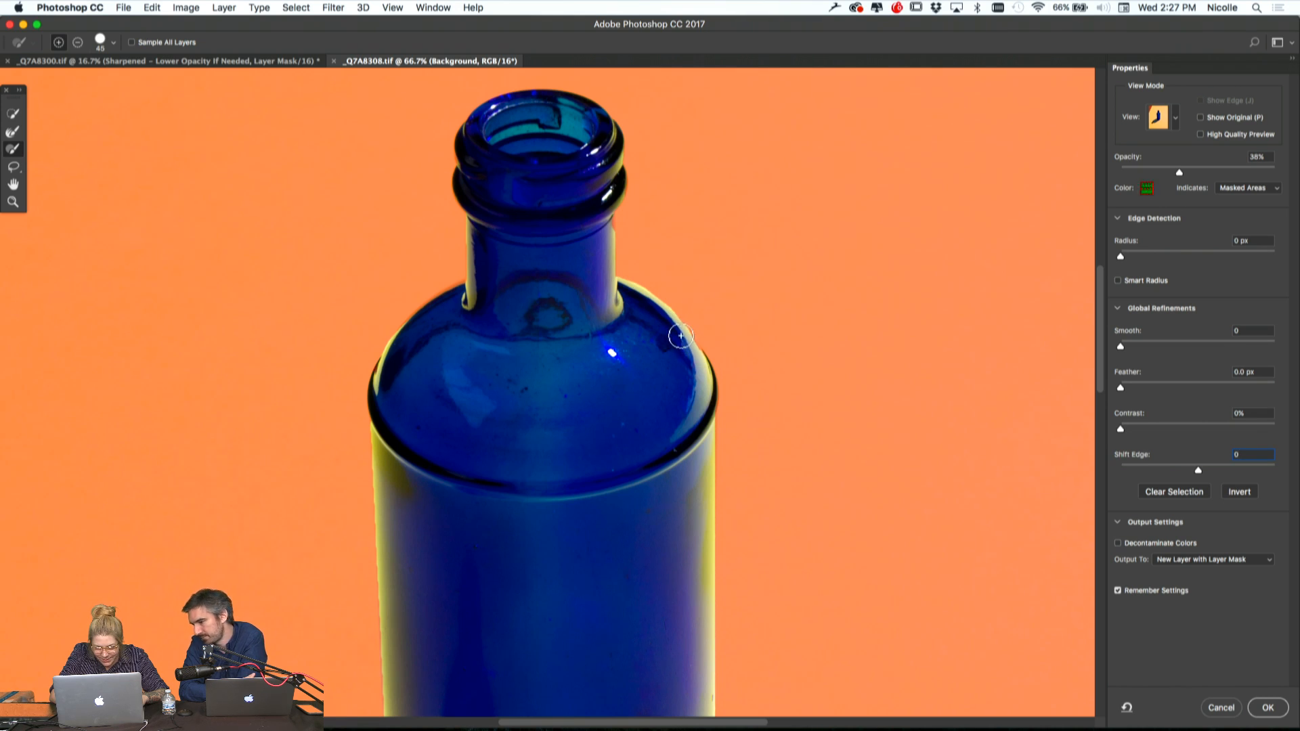
{"action": "key", "text": "bracketright"}
{"action": "key", "text": "bracketright"}
{"action": "key", "text": "bracketright"}
{"action": "key", "text": "bracketright"}
{"action": "key", "text": "bracketright"}
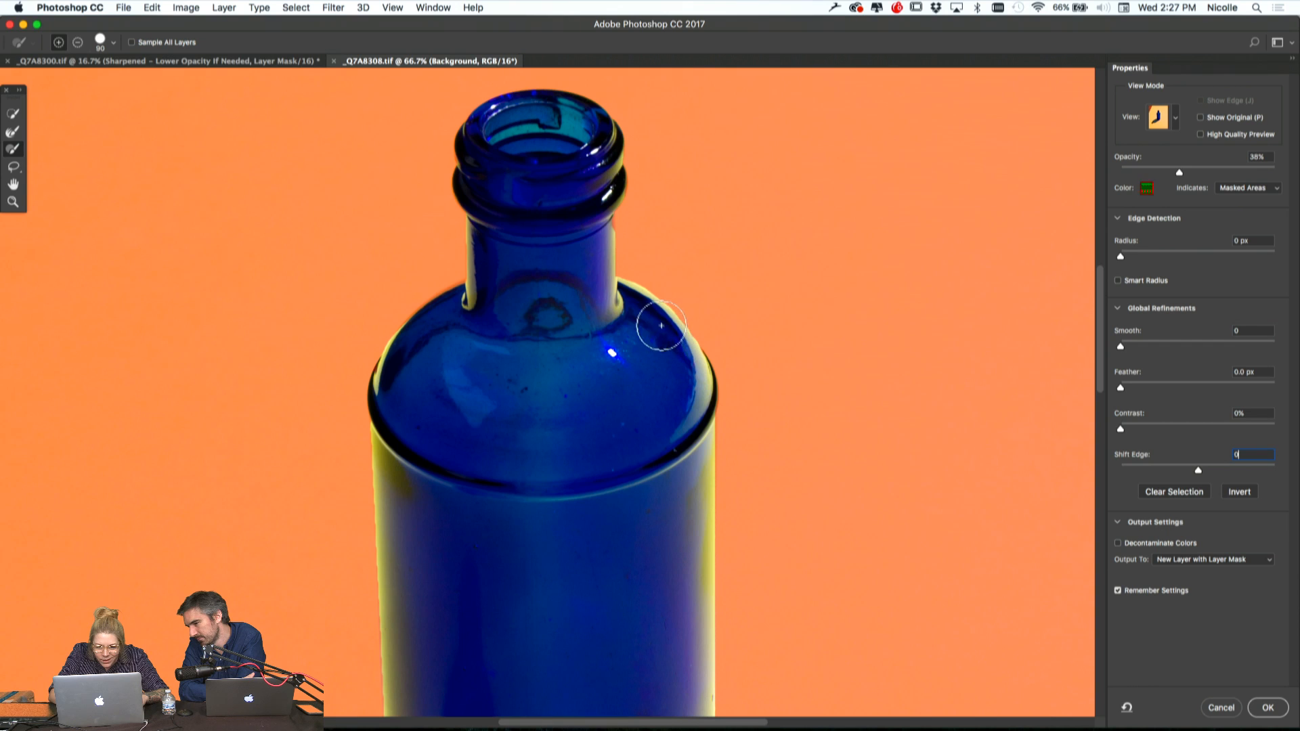
{"action": "key", "text": "bracketleft"}
{"action": "key", "text": "bracketleft"}
{"action": "key", "text": "bracketleft"}
{"action": "key", "text": "bracketleft"}
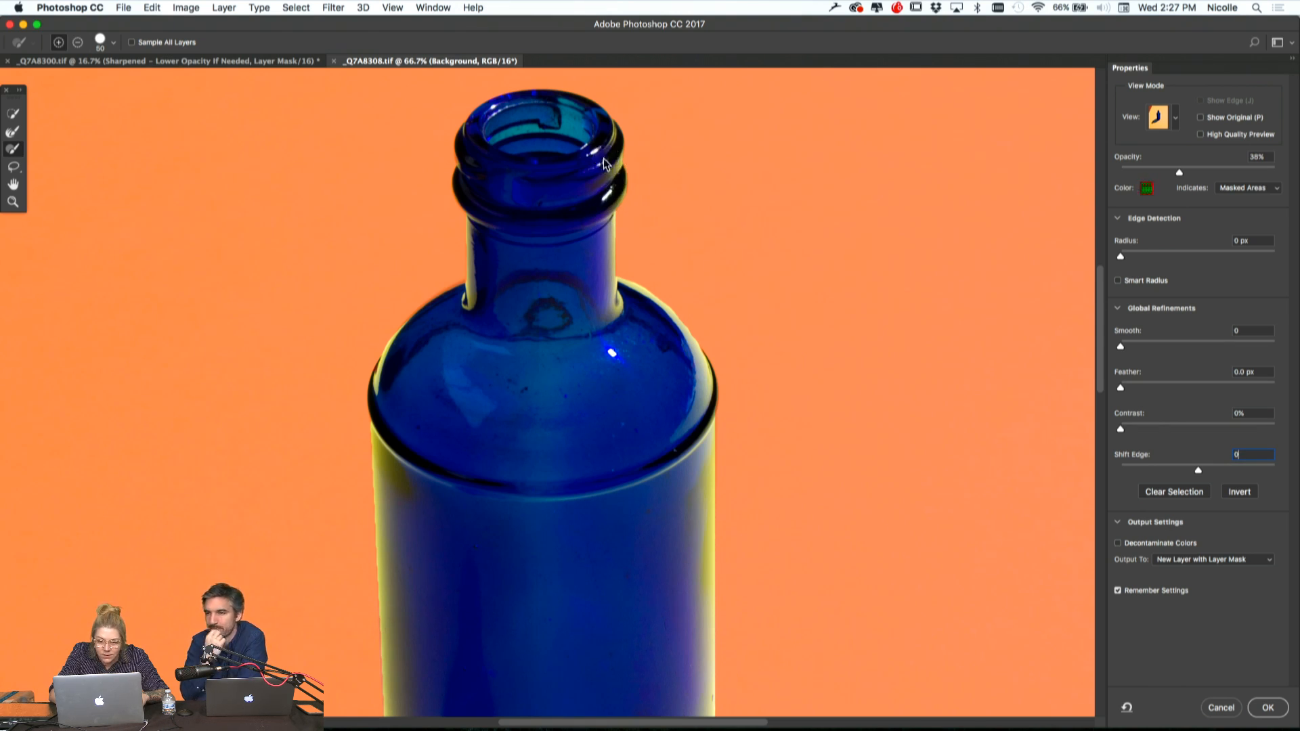
{"action": "key", "text": "super+z"}
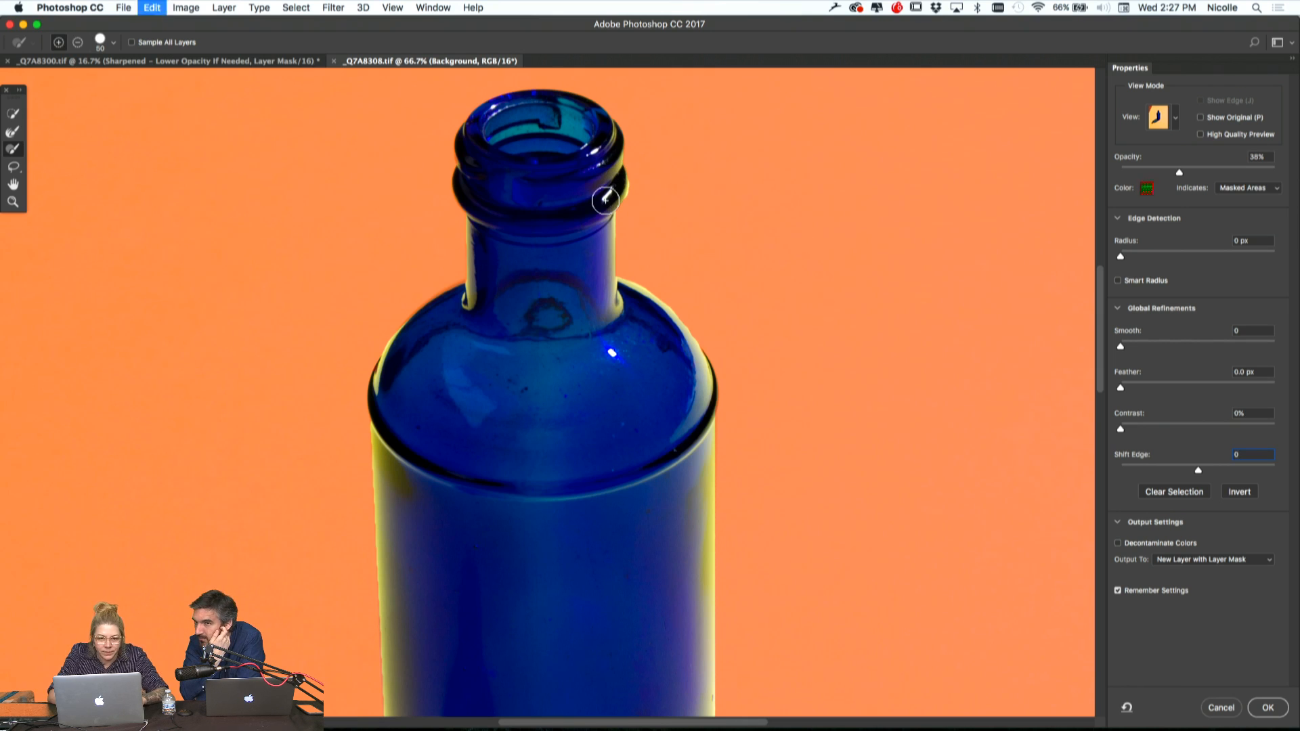
Set Shift Edge to -5%, turn on Decontaminate Colors, and check the edges of the bottle and its shadow
{"action": "scroll", "coordinate": [642, 458], "scroll_direction": "down", "scroll_amount": 15}
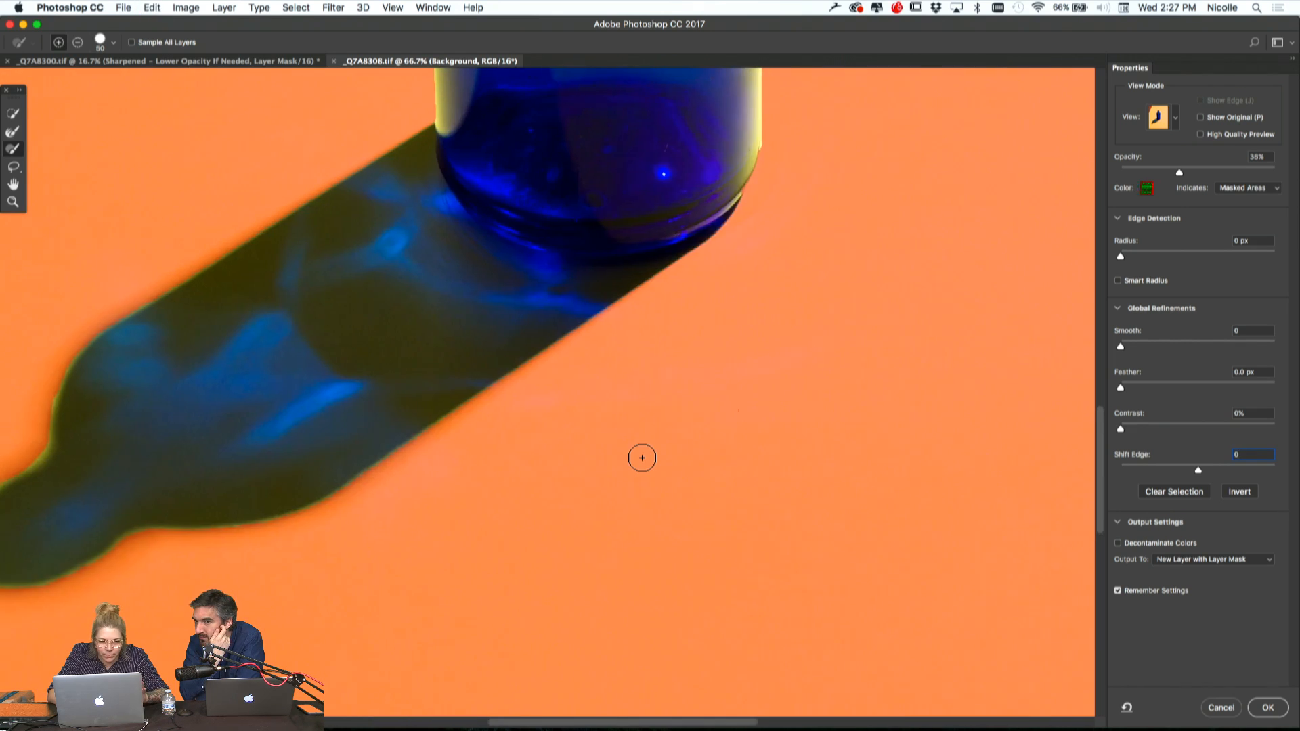
{"action": "scroll", "coordinate": [642, 458], "scroll_direction": "left", "scroll_amount": 5}
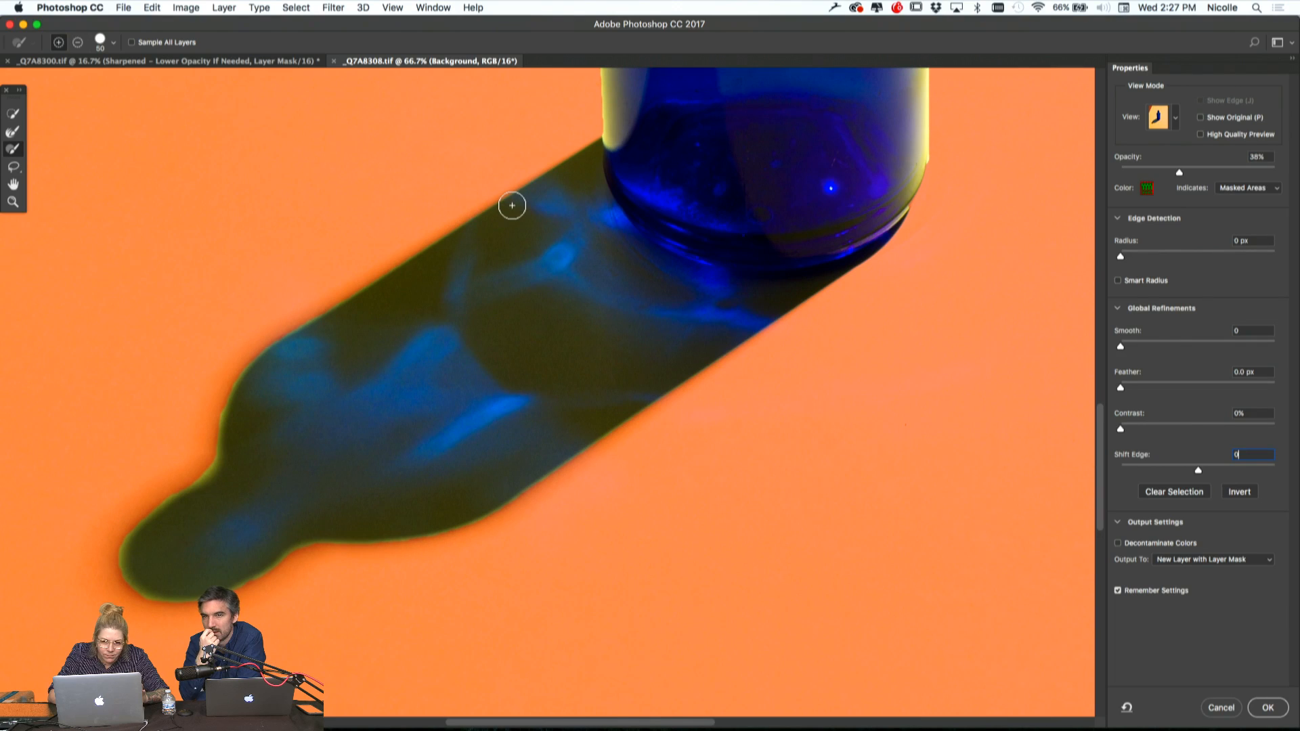
{"action": "scroll", "coordinate": [795, 474], "scroll_direction": "right", "scroll_amount": 2}
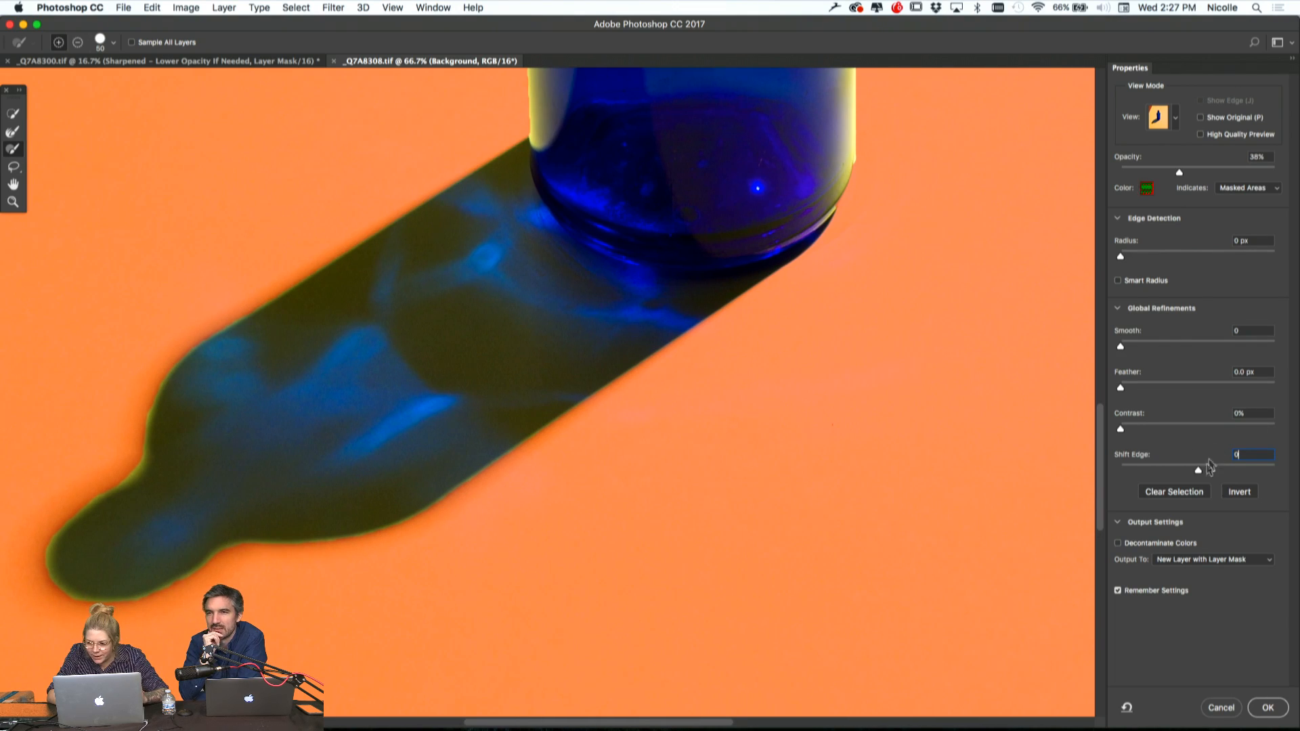
{"action": "left_click_drag", "start_coordinate": [1200, 470], "coordinate": [1195, 469]}
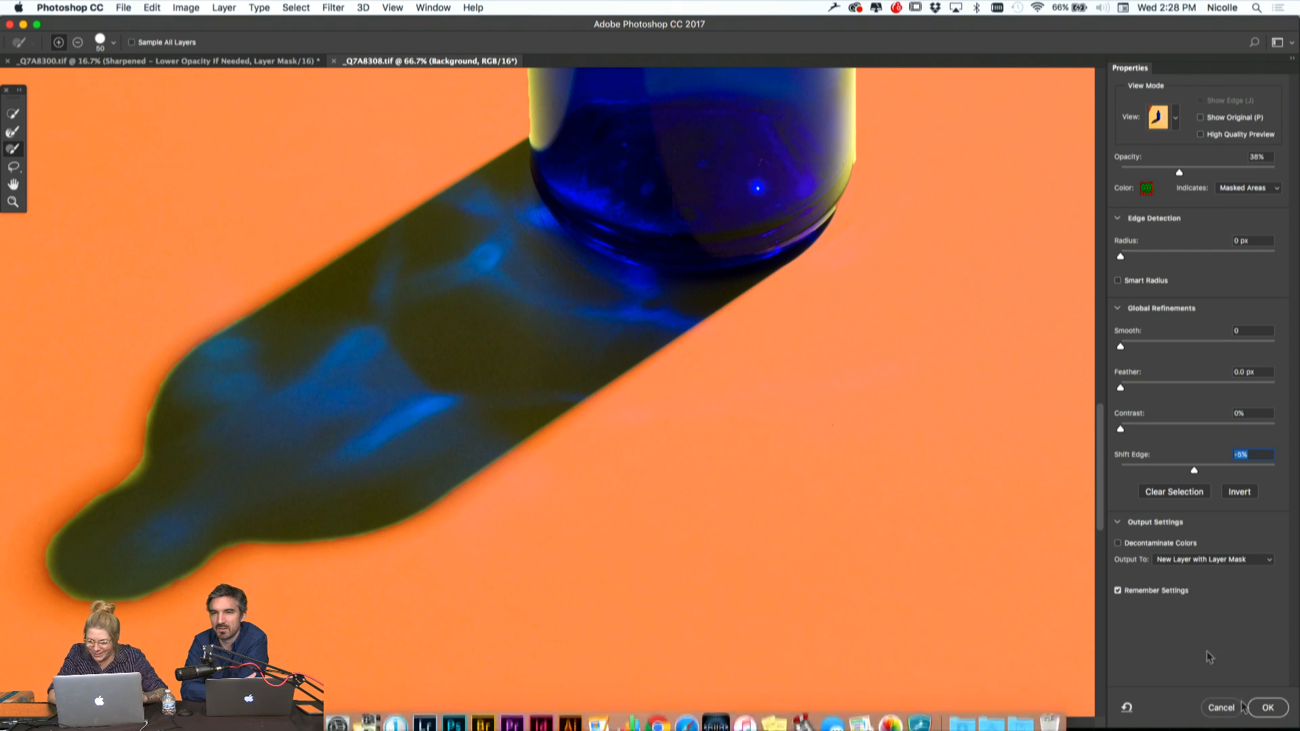
{"action": "left_click", "coordinate": [1118, 543]}
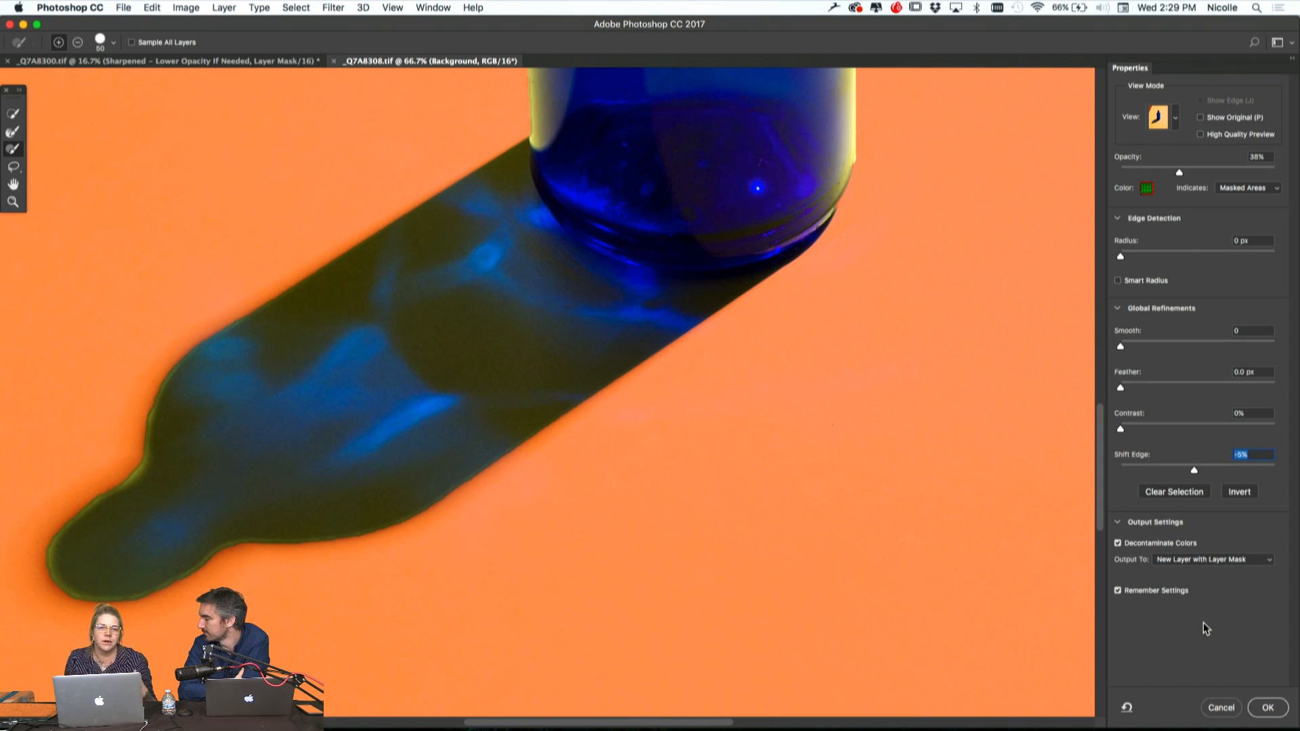
{"action": "scroll", "coordinate": [825, 495], "scroll_direction": "up", "scroll_amount": 6}
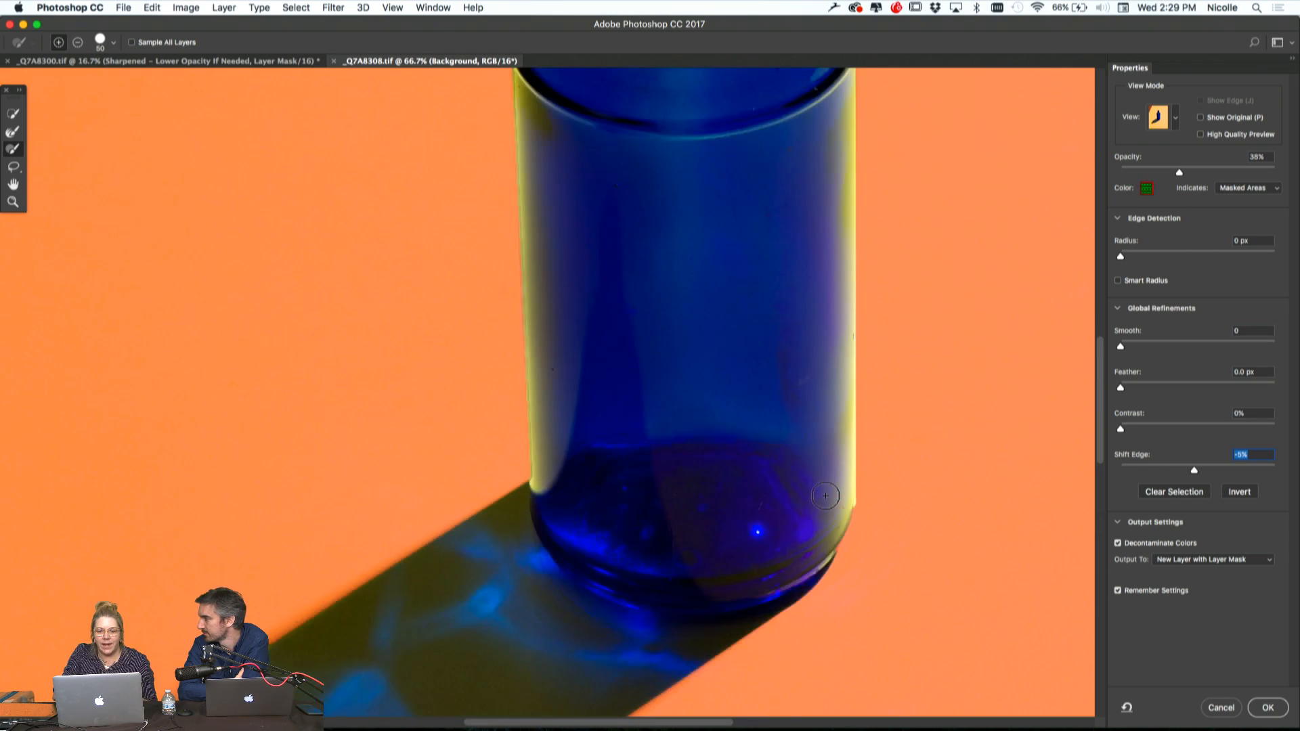
{"action": "scroll", "coordinate": [826, 496], "scroll_direction": "up", "scroll_amount": 1}
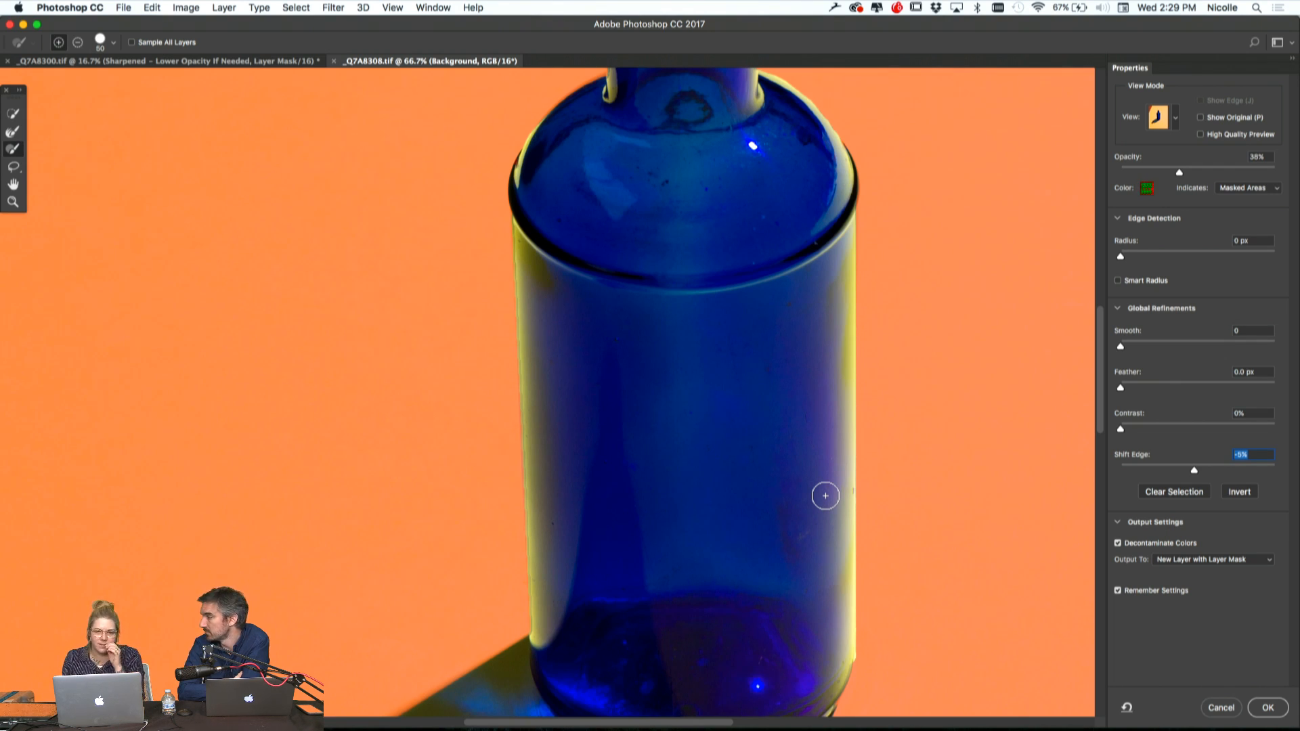
{"action": "scroll", "coordinate": [810, 401], "scroll_direction": "up", "scroll_amount": 5}
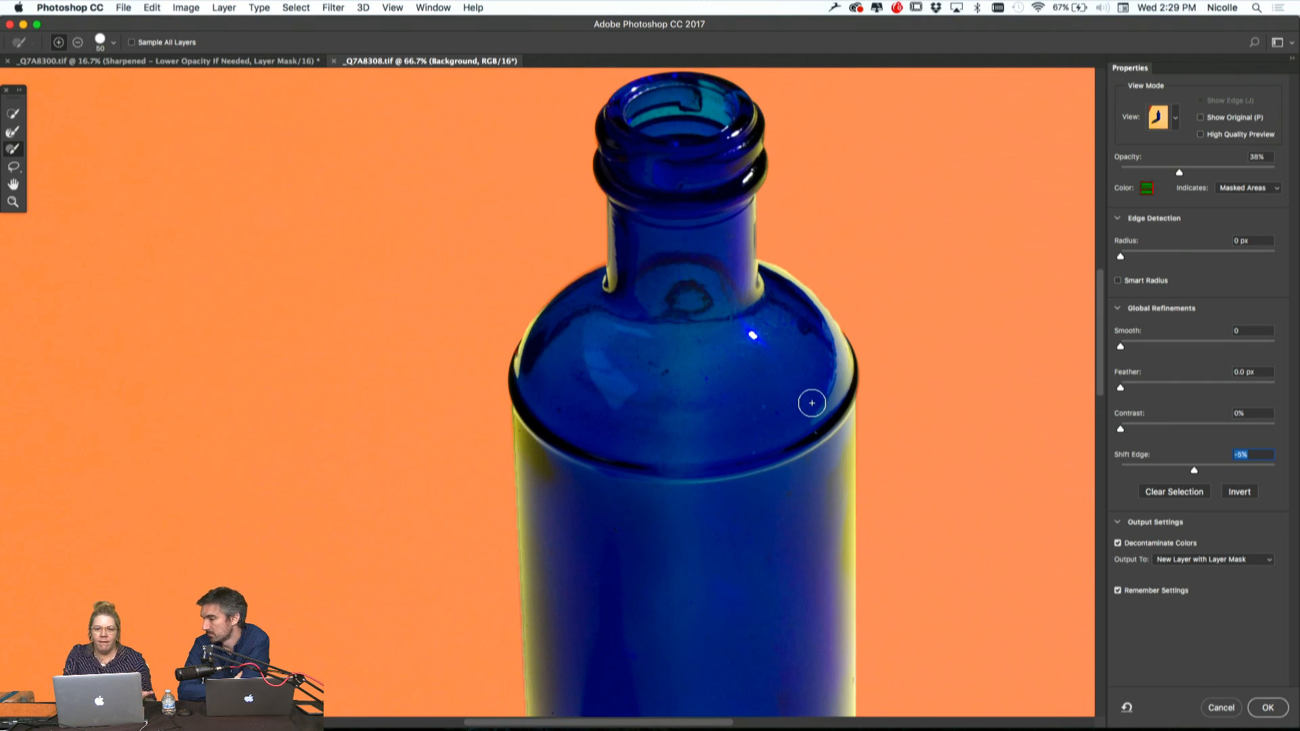
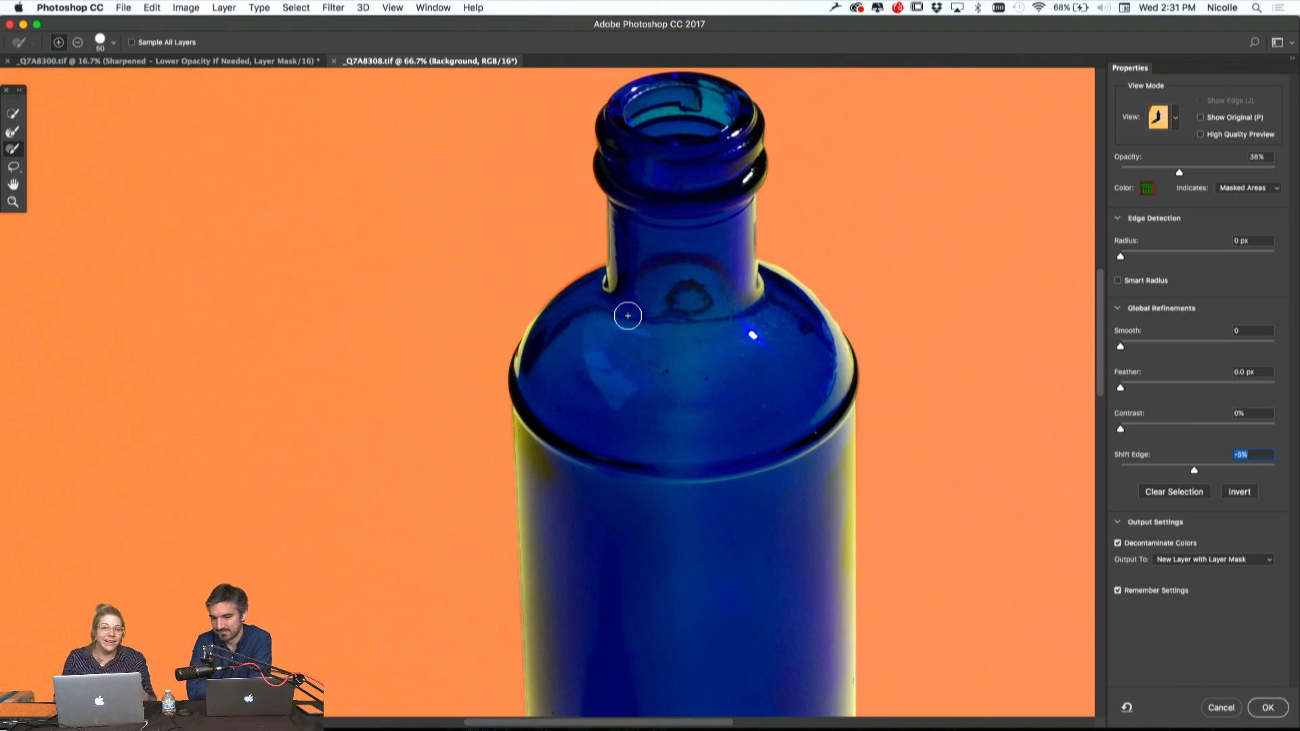
Review the cutout edges down the bottle and output the selection to a new layer with a layer mask
{"action": "scroll", "coordinate": [687, 442], "scroll_direction": "down", "scroll_amount": 4}
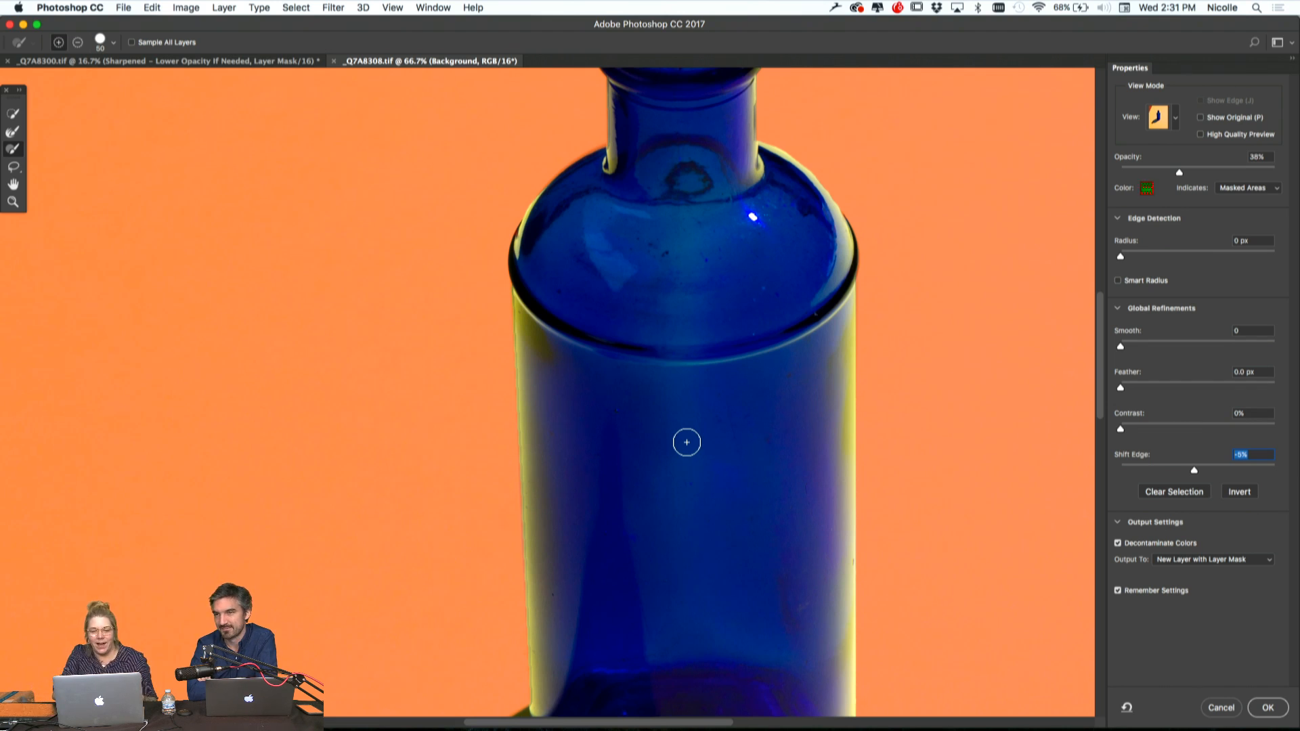
{"action": "scroll", "coordinate": [745, 468], "scroll_direction": "down", "scroll_amount": 5}
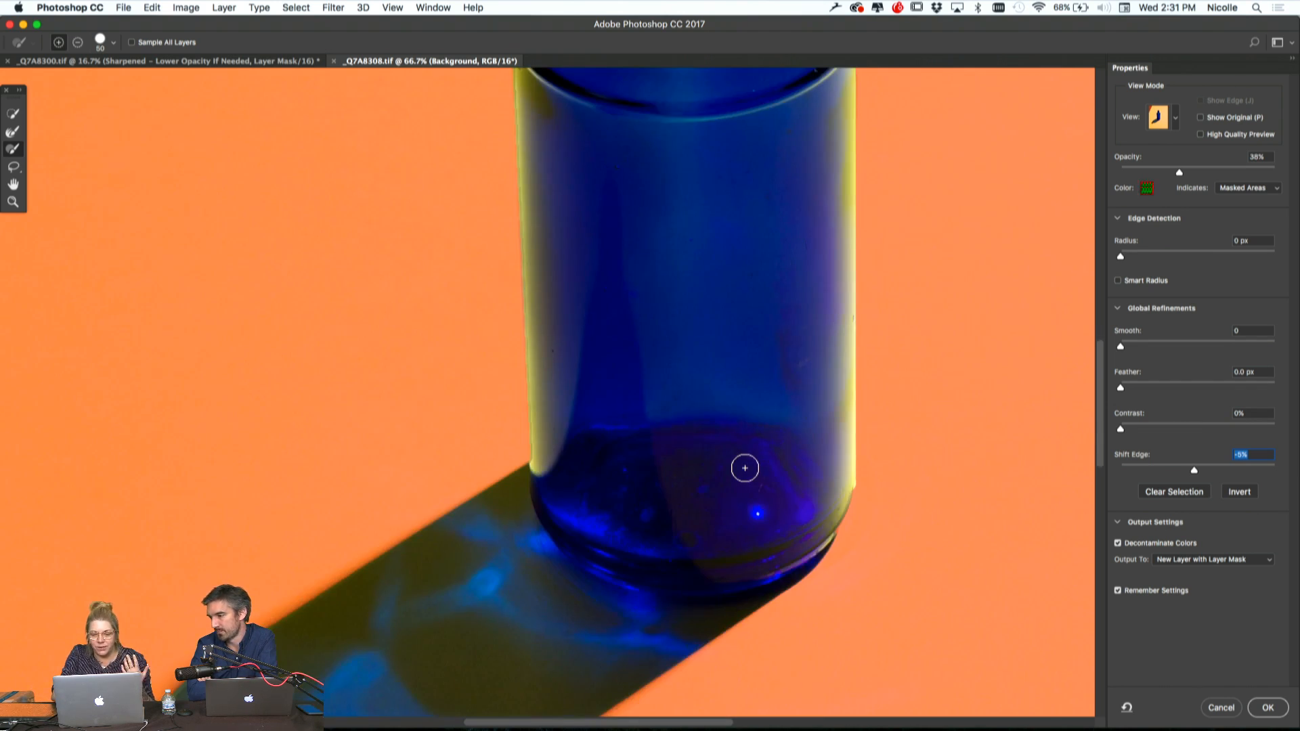
{"action": "scroll", "coordinate": [745, 468], "scroll_direction": "up", "scroll_amount": 3}
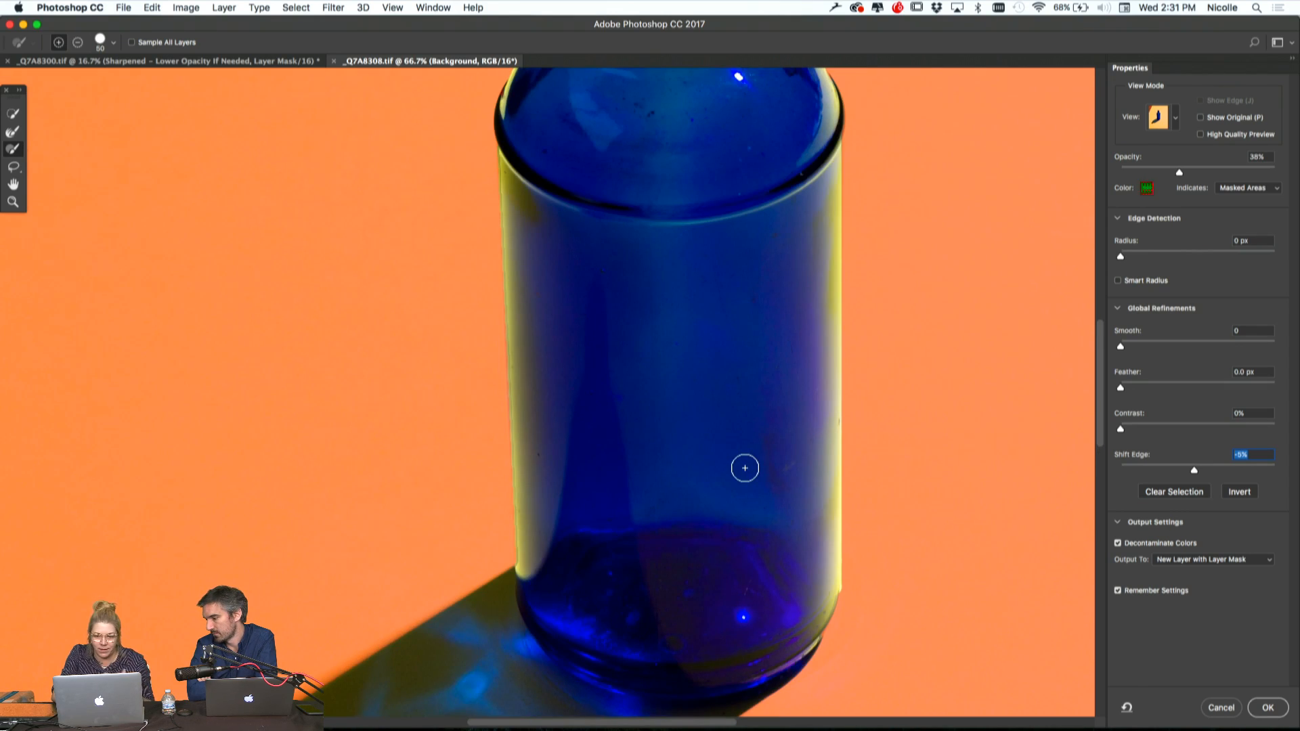
{"action": "left_click", "coordinate": [1266, 707]}
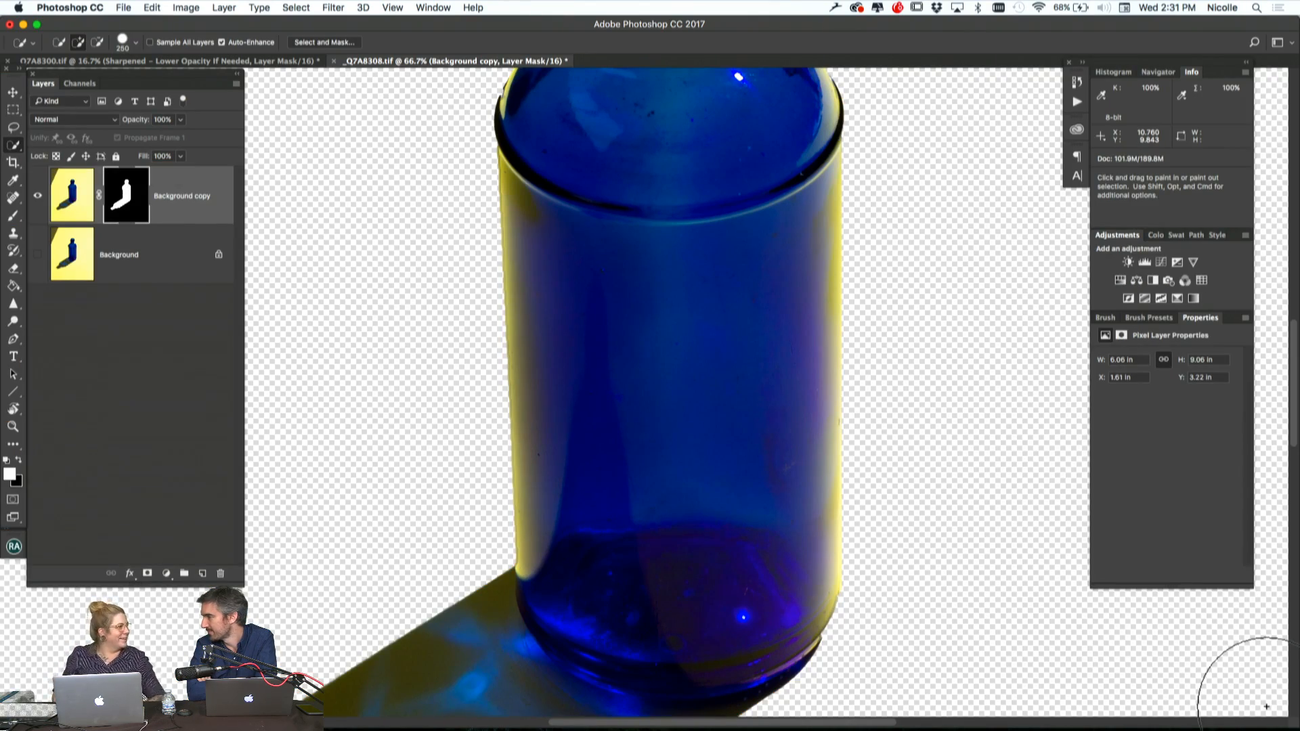
Add a new empty layer between the masked bottle layer and the Background layer
{"action": "key", "text": "super+0"}
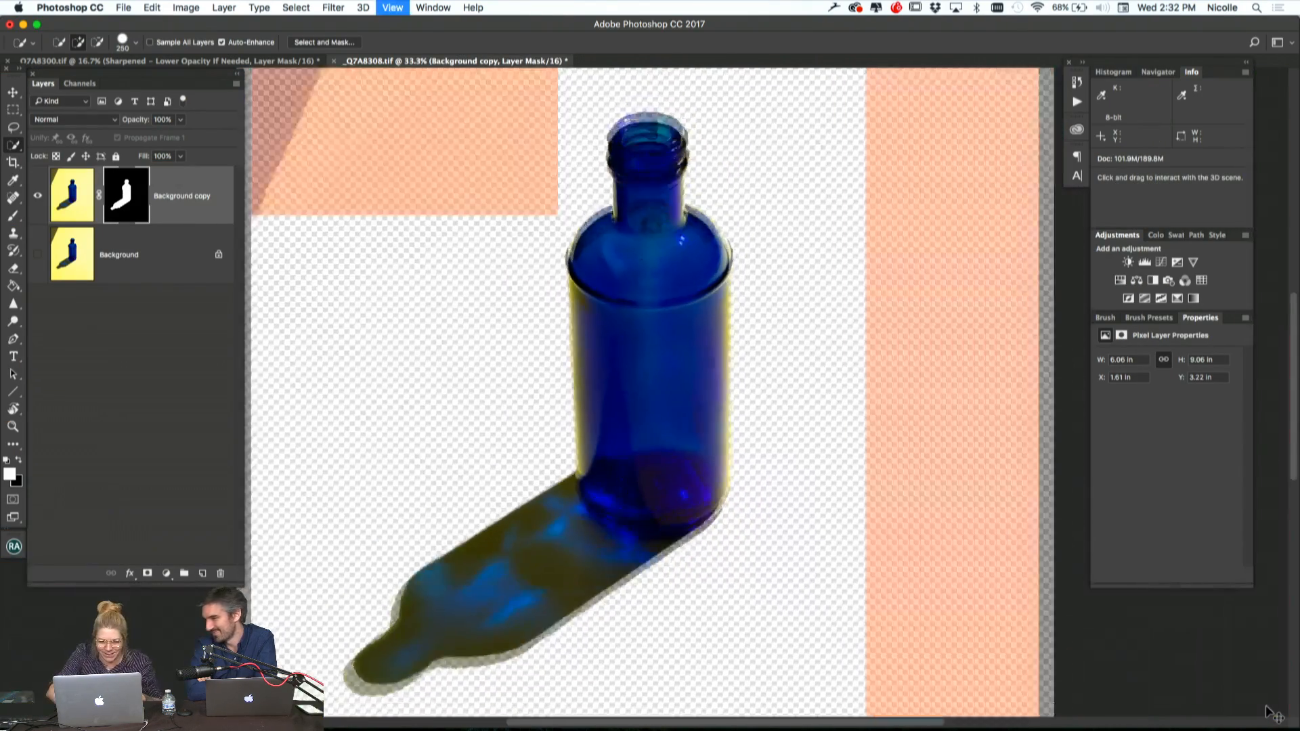
{"action": "key", "text": "super+minus"}
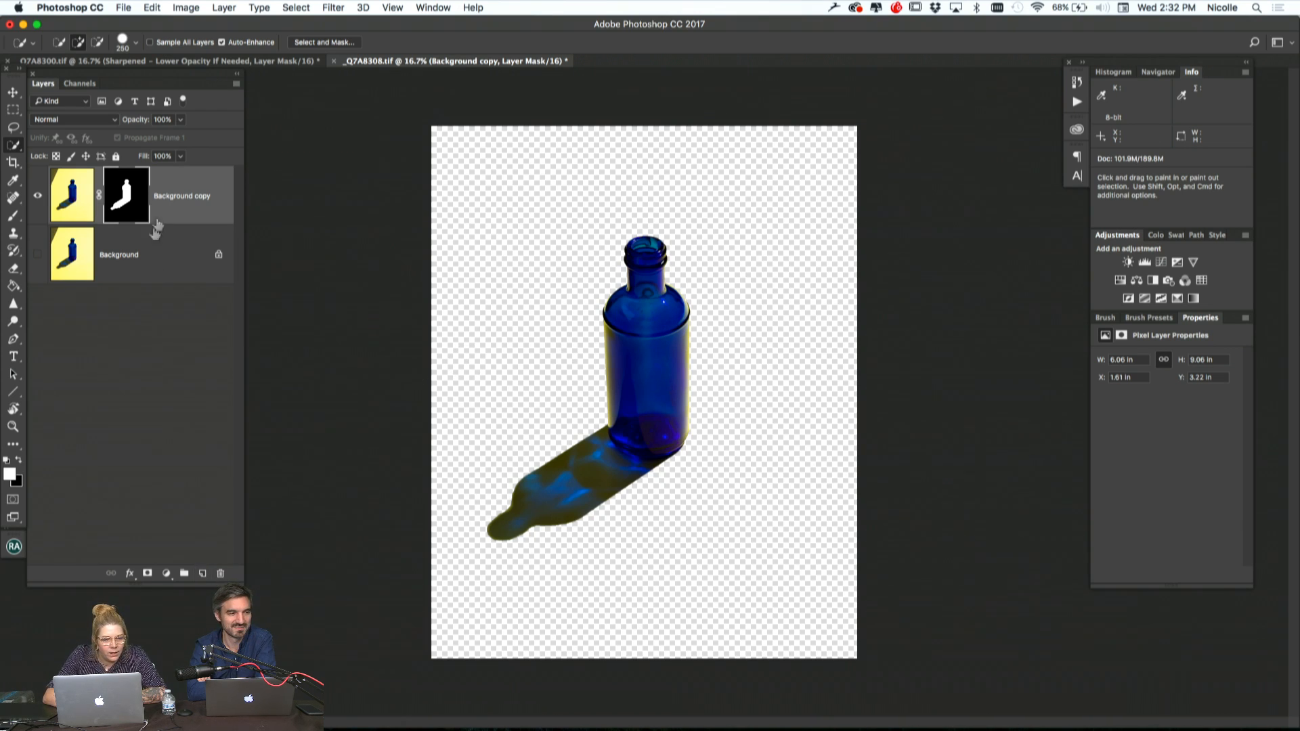
{"action": "left_click", "coordinate": [166, 256]}
{"action": "left_click", "coordinate": [203, 574]}
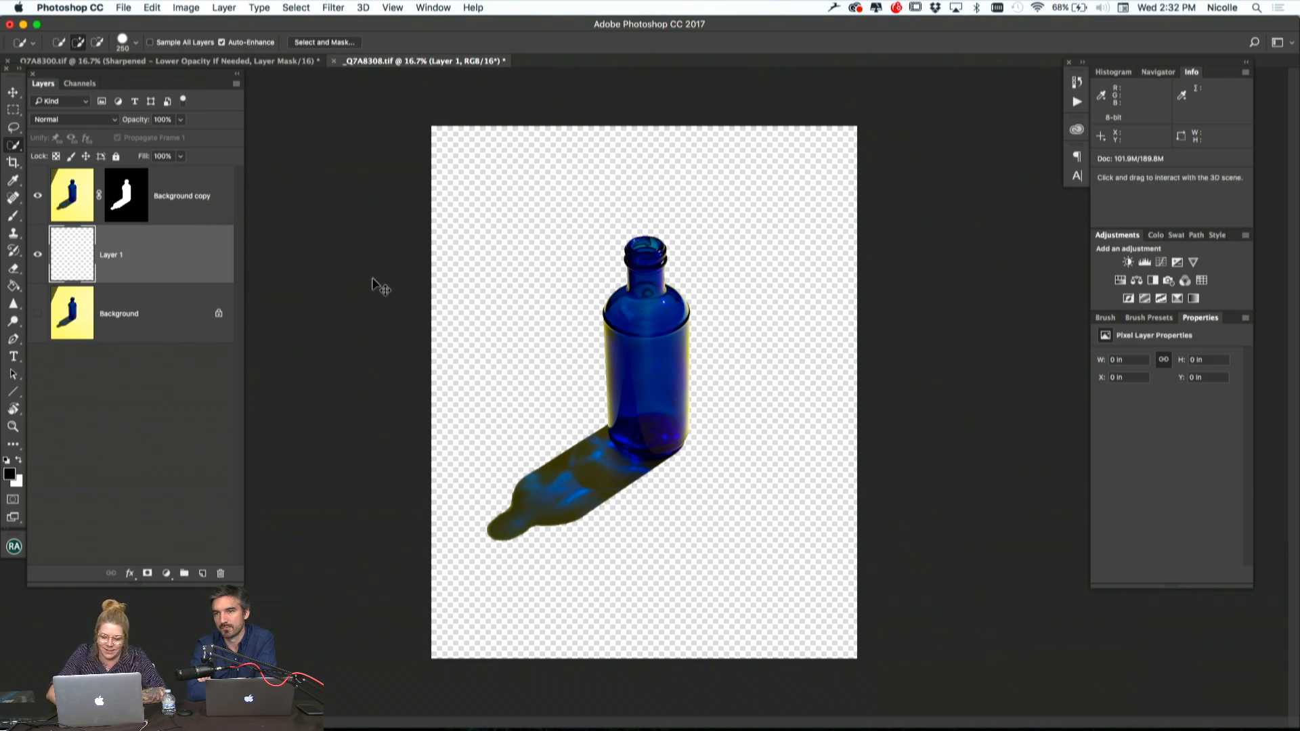
Set the foreground color to a bright yellow, #fee25d, starting from a sample of the bottle's yellow edge
{"action": "key", "text": "super+equal"}
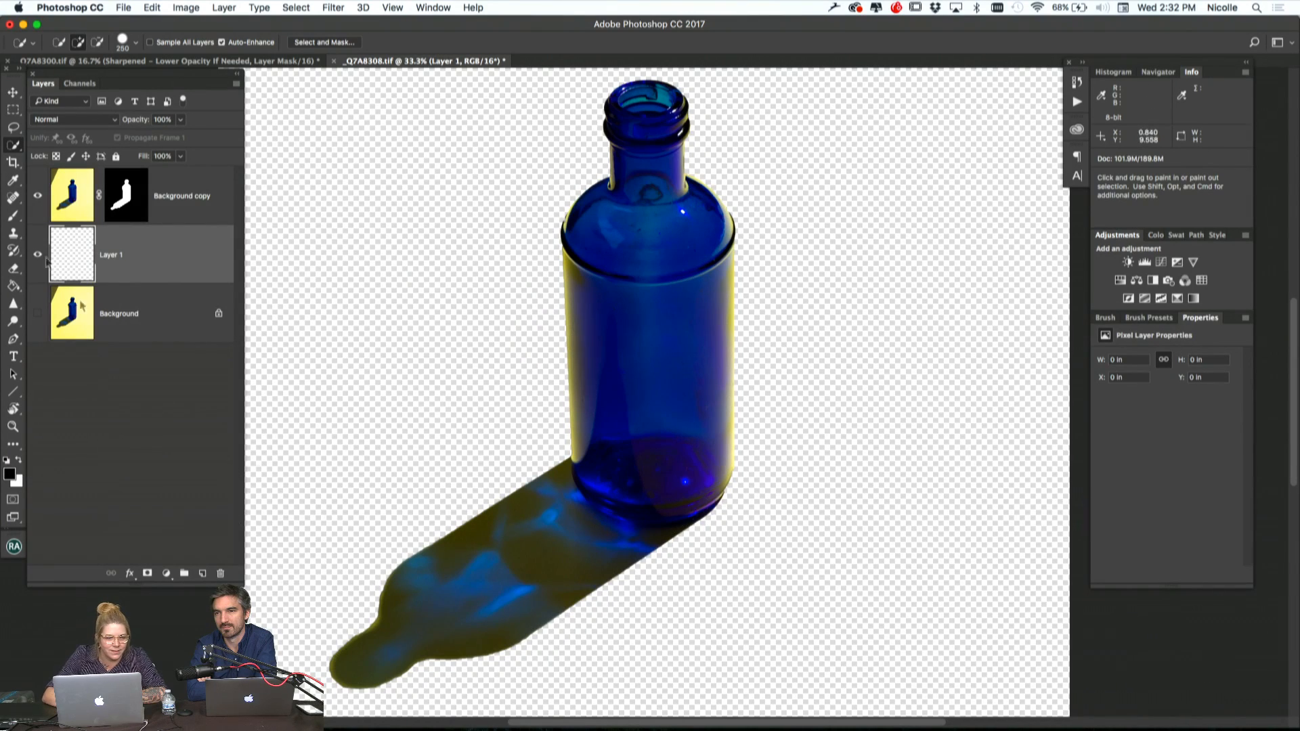
{"action": "left_click", "coordinate": [9, 474]}
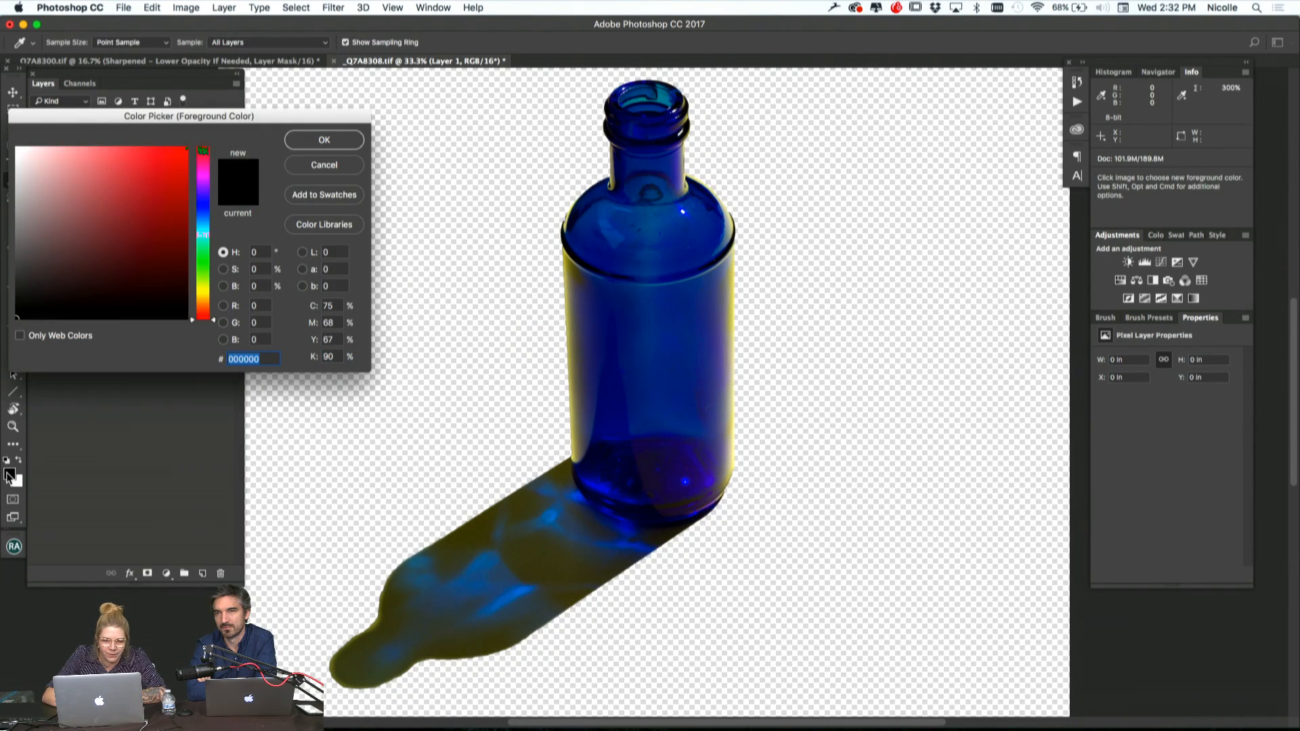
{"action": "left_click", "coordinate": [732, 281]}
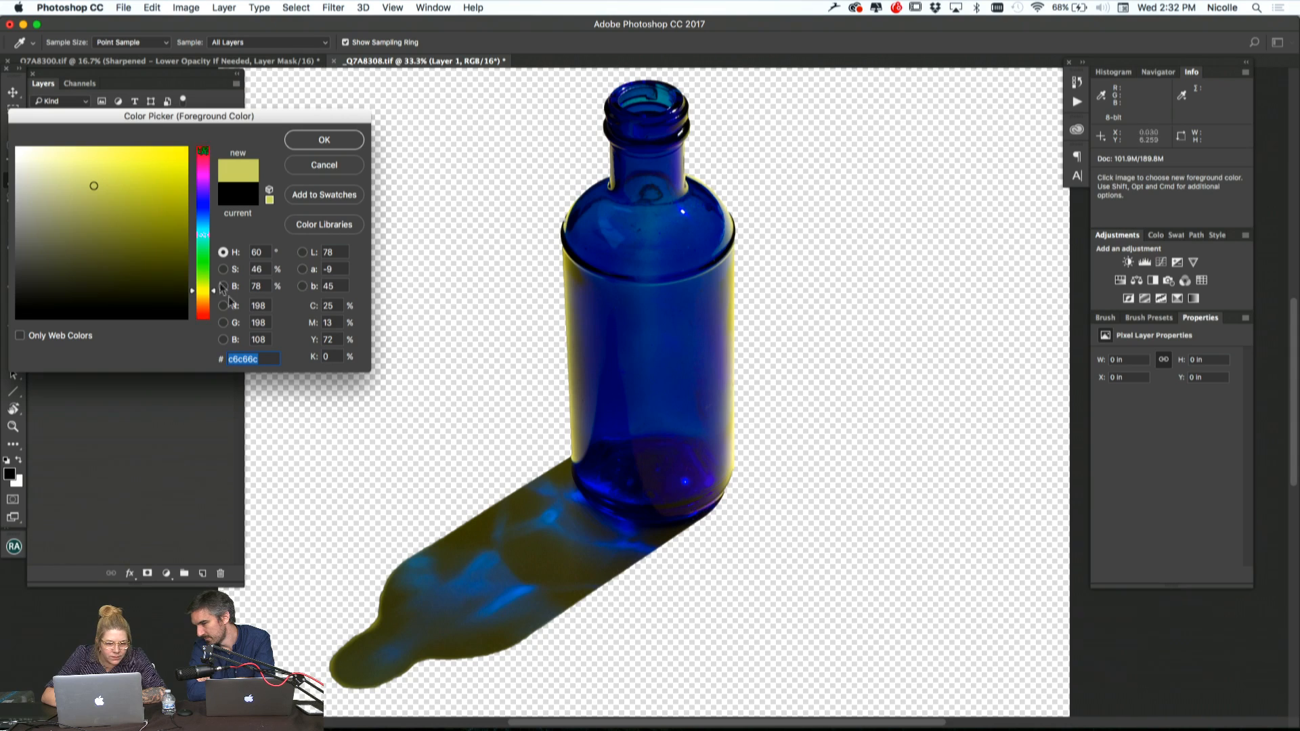
{"action": "left_click_drag", "start_coordinate": [212, 290], "coordinate": [214, 297]}
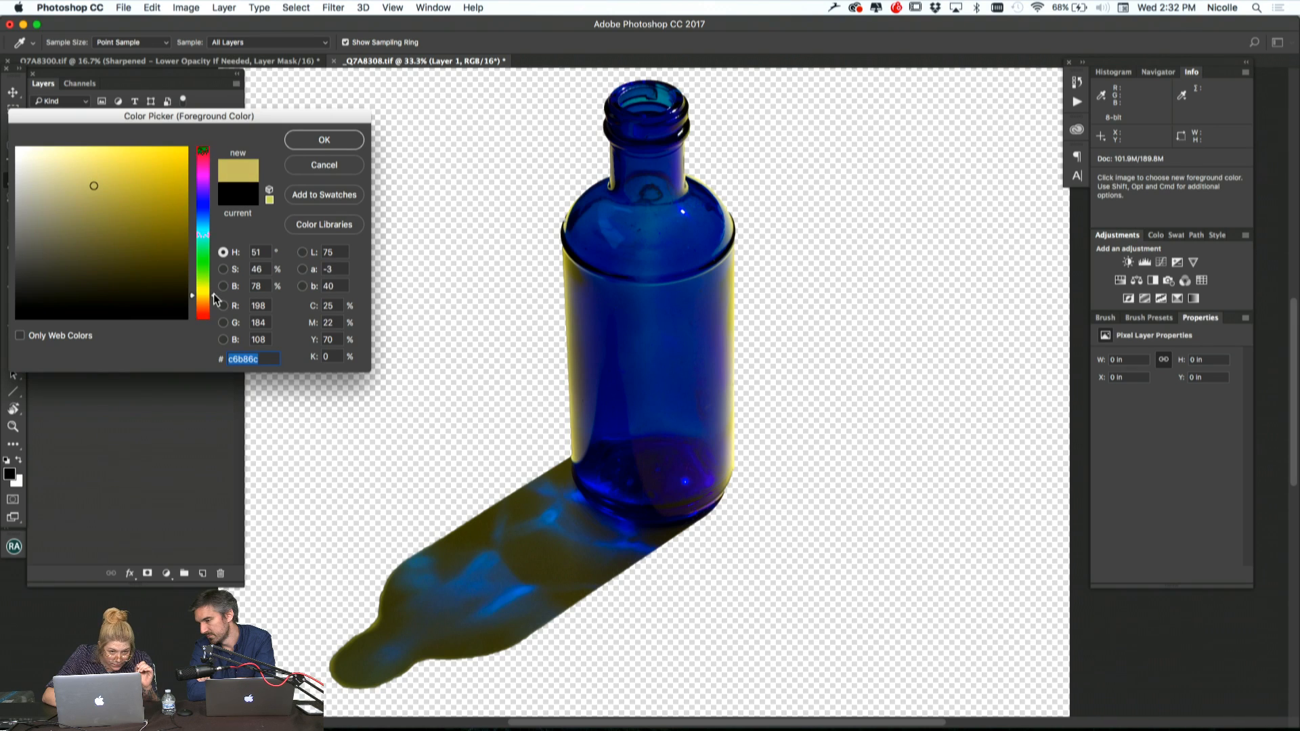
{"action": "left_click_drag", "start_coordinate": [102, 161], "coordinate": [110, 153]}
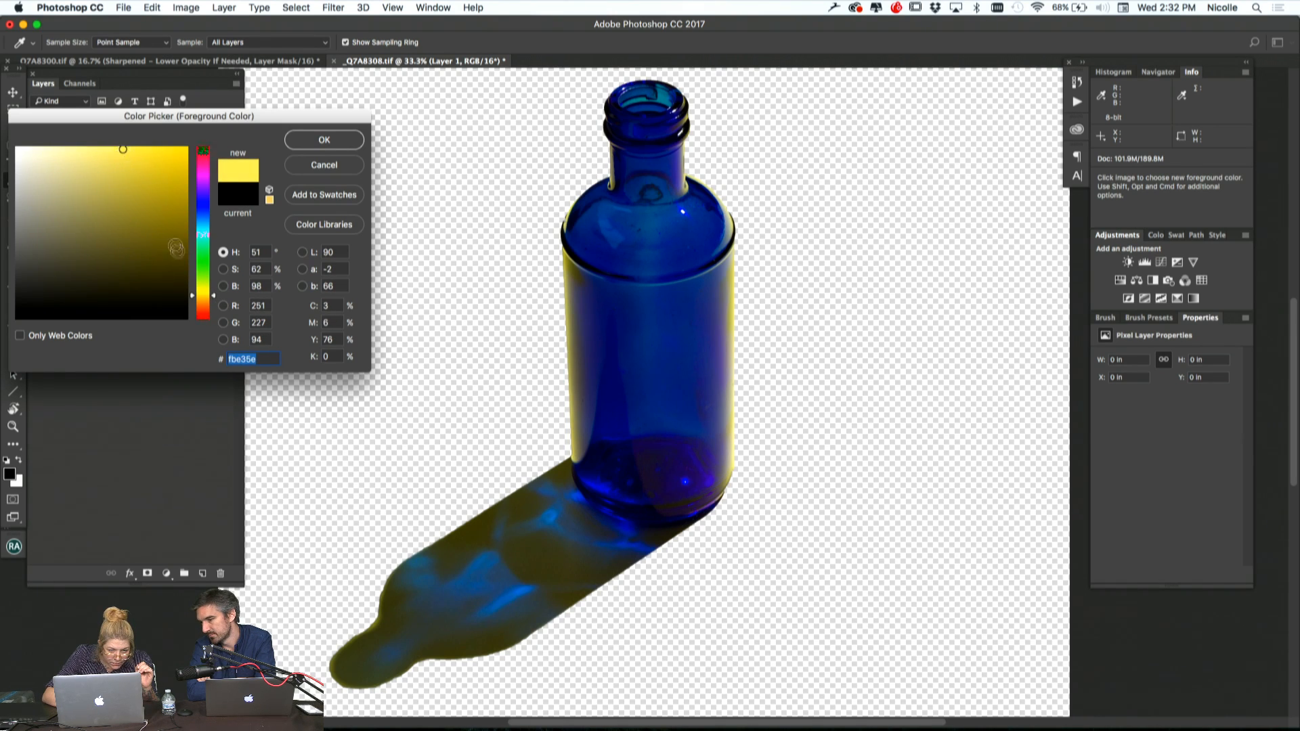
{"action": "left_click_drag", "start_coordinate": [216, 300], "coordinate": [216, 302]}
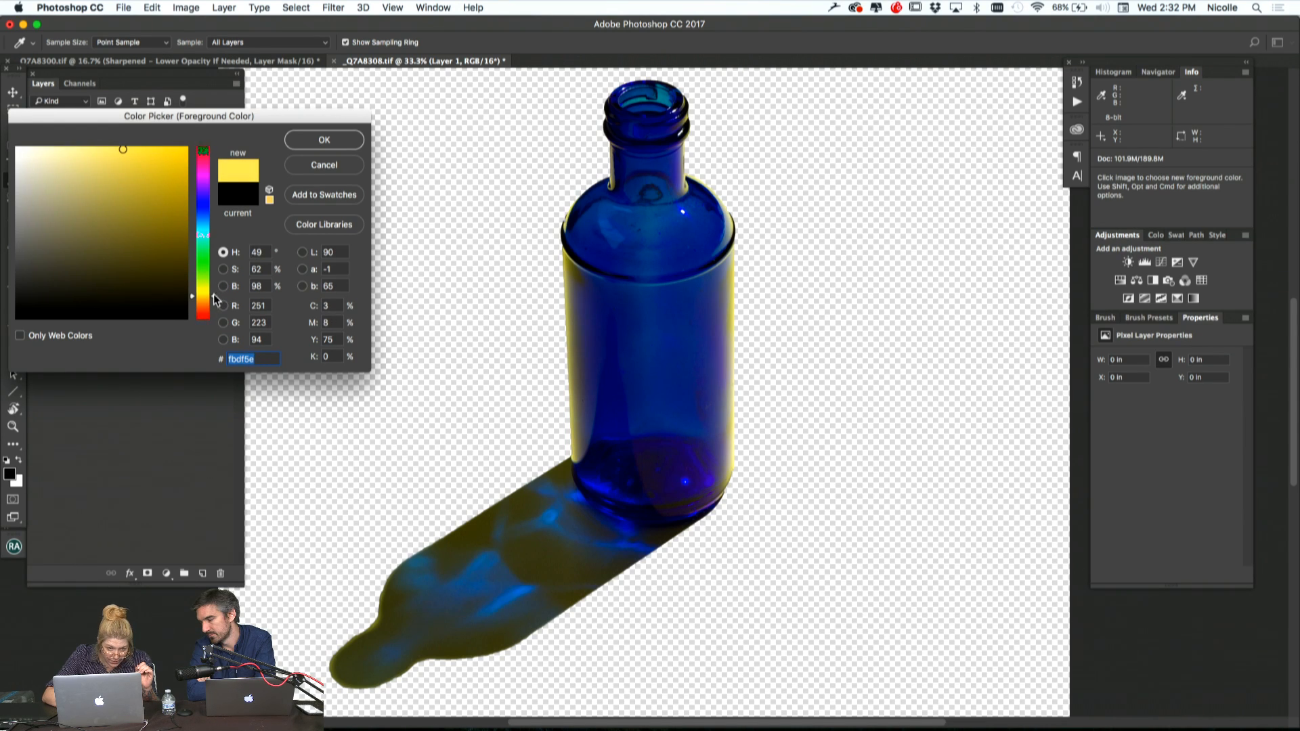
{"action": "left_click", "coordinate": [139, 151]}
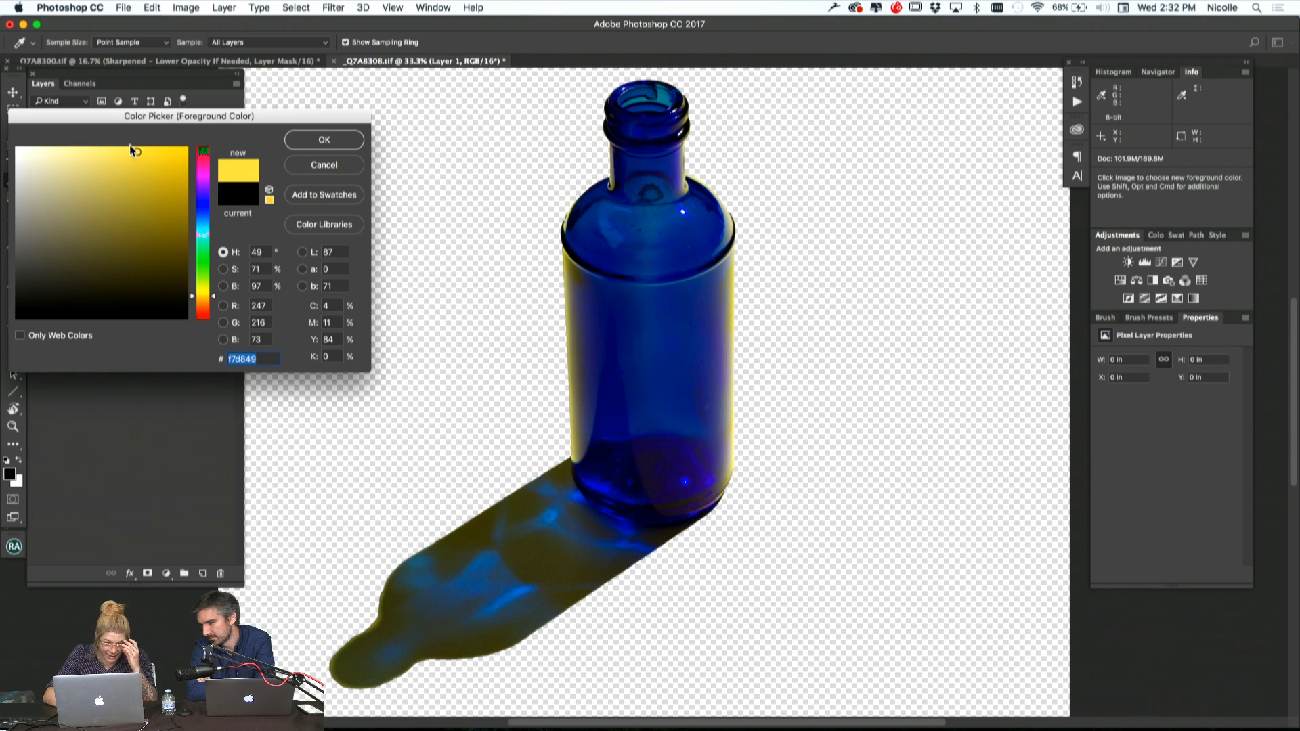
{"action": "left_click", "coordinate": [125, 147]}
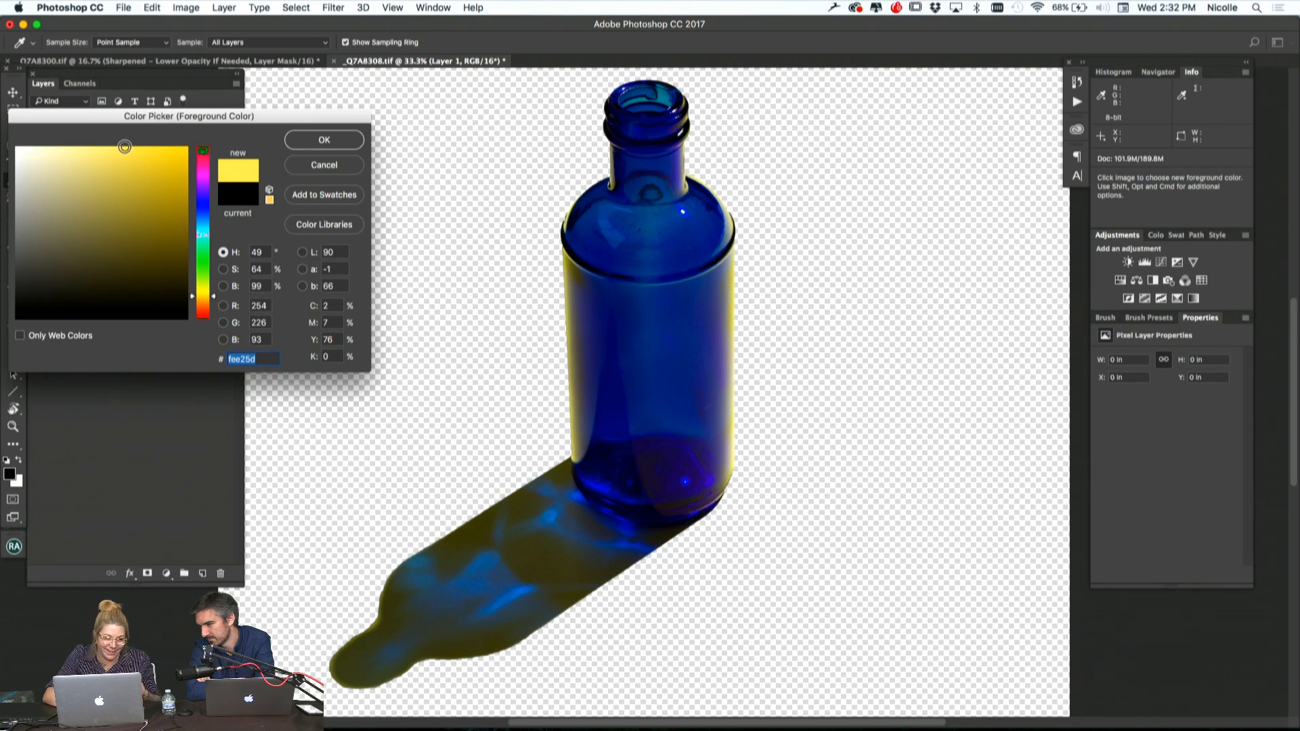
{"action": "left_click", "coordinate": [332, 140]}
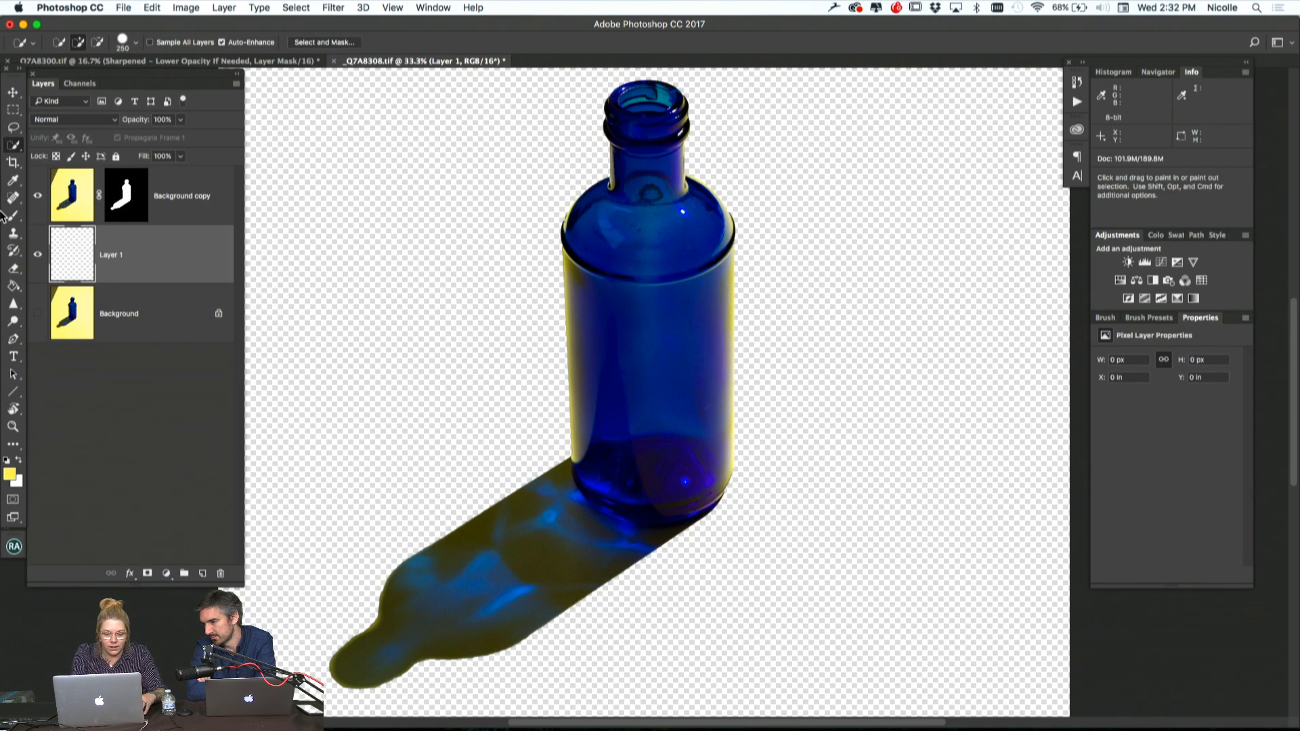
{"action": "left_click", "coordinate": [185, 8]}
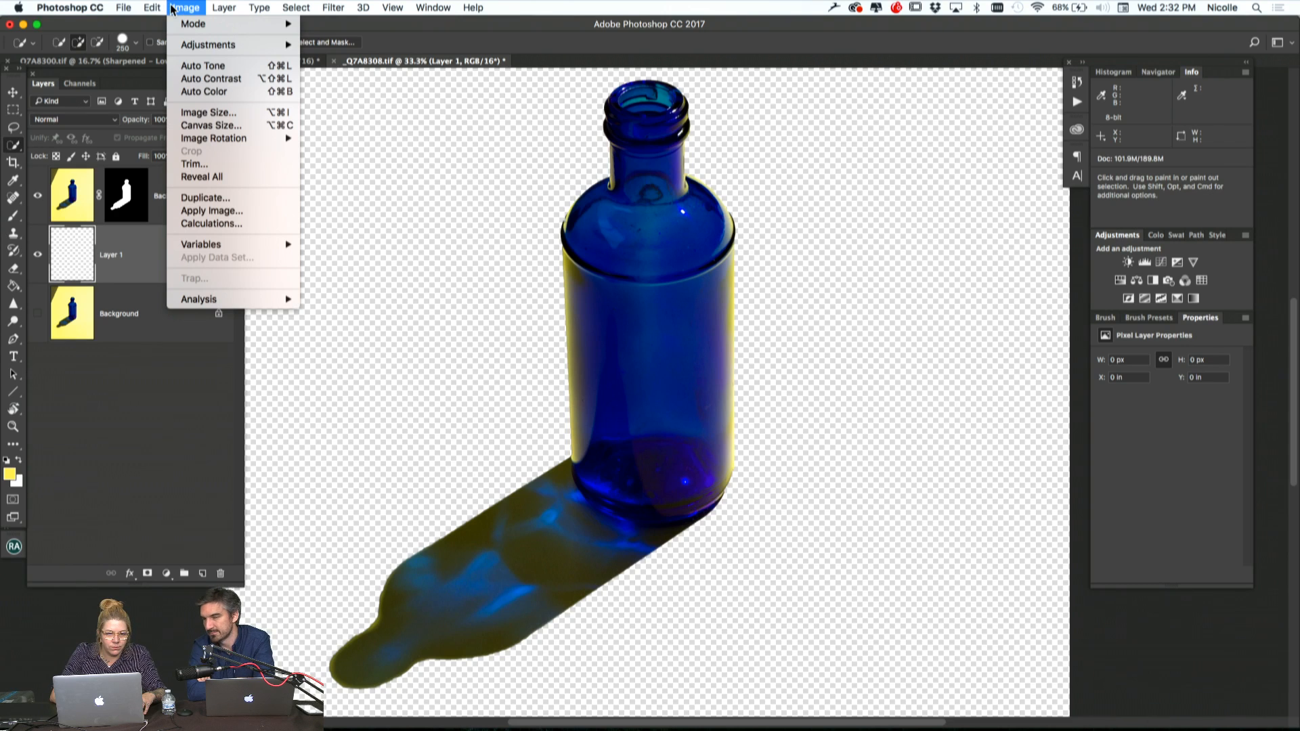
{"action": "mouse_move", "coordinate": [207, 44]}
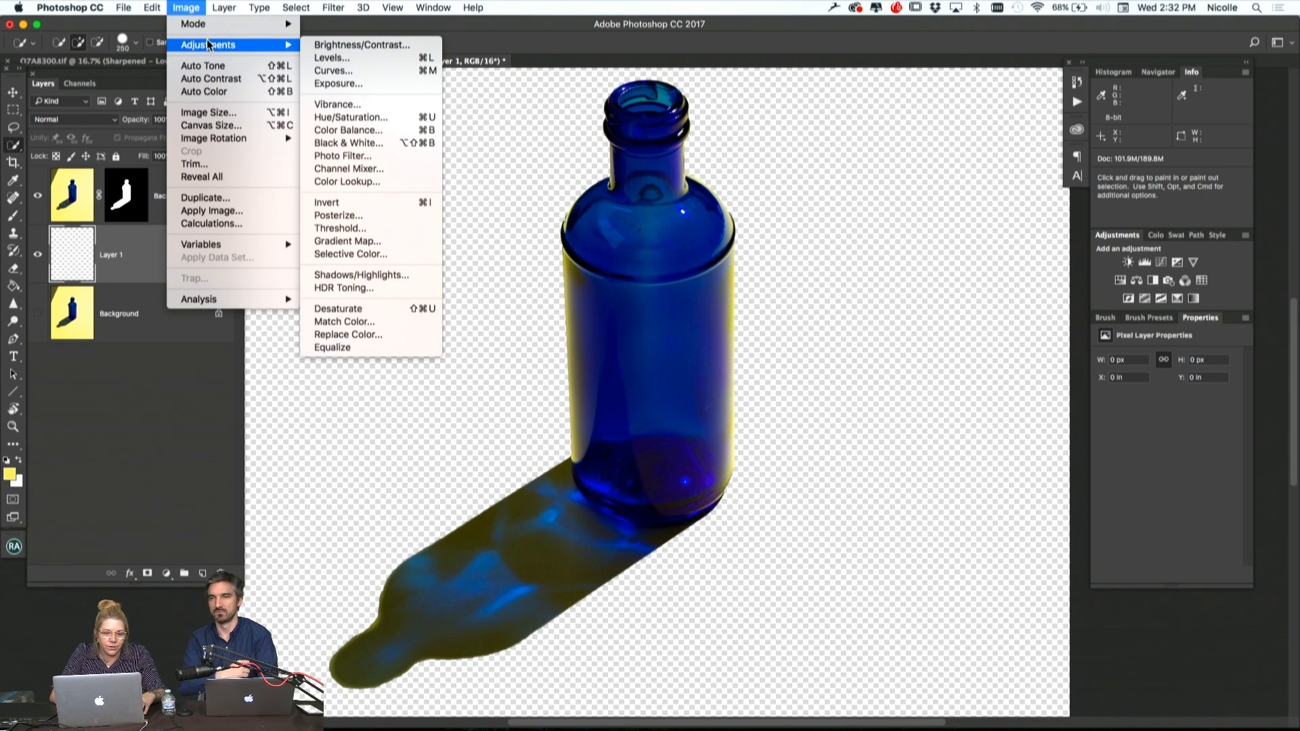
{"action": "mouse_move", "coordinate": [224, 8]}
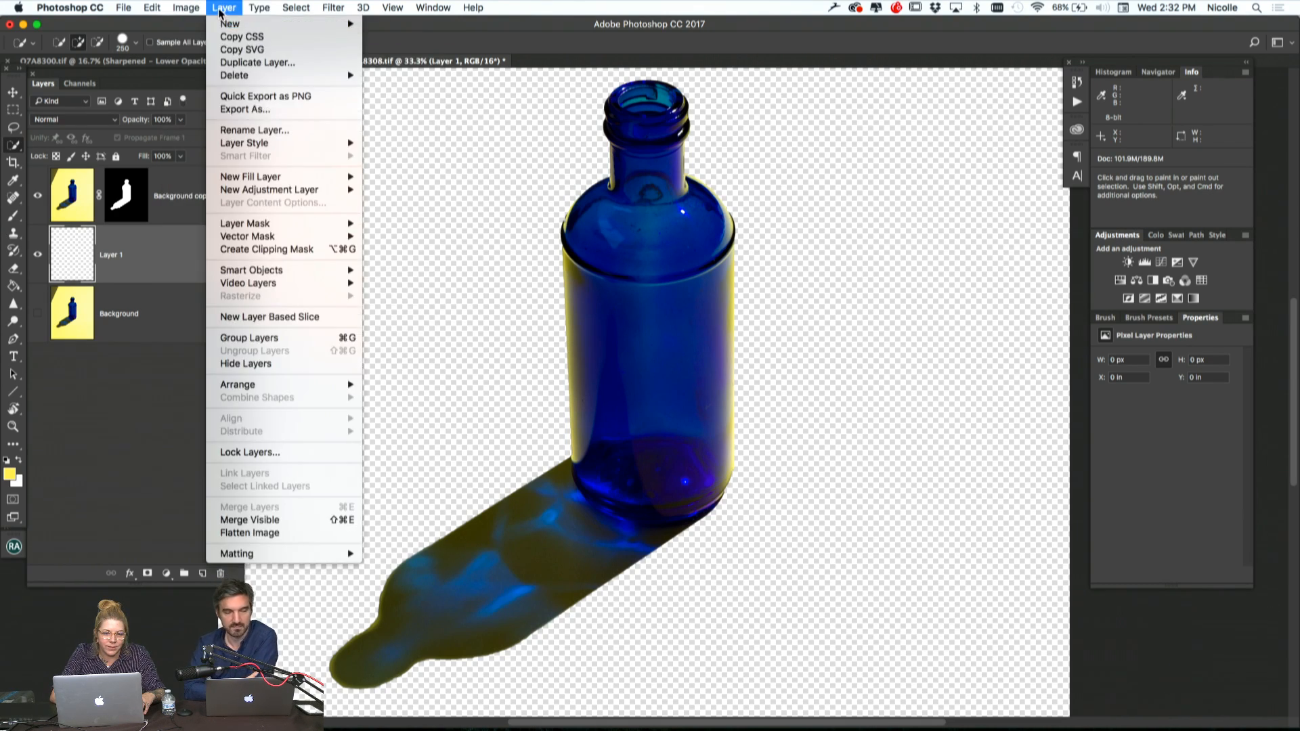
{"action": "mouse_move", "coordinate": [301, 178]}
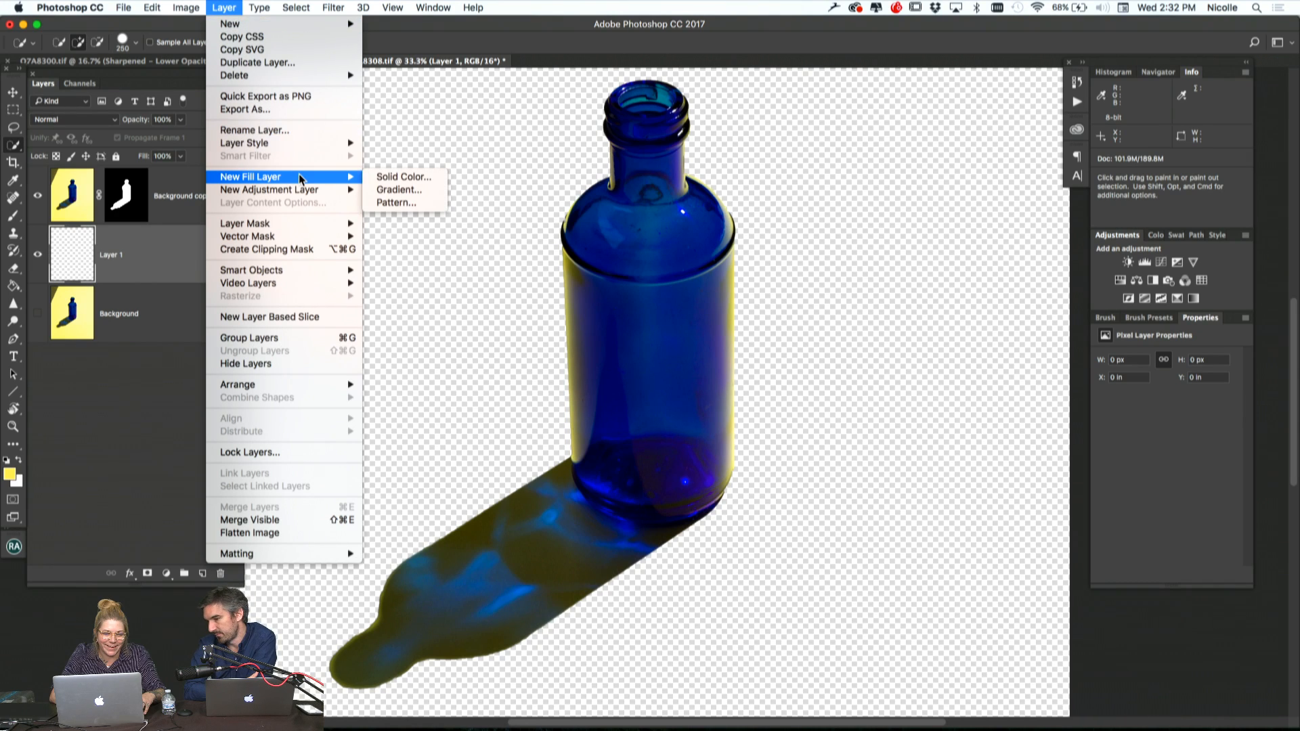
{"action": "left_click", "coordinate": [411, 177]}
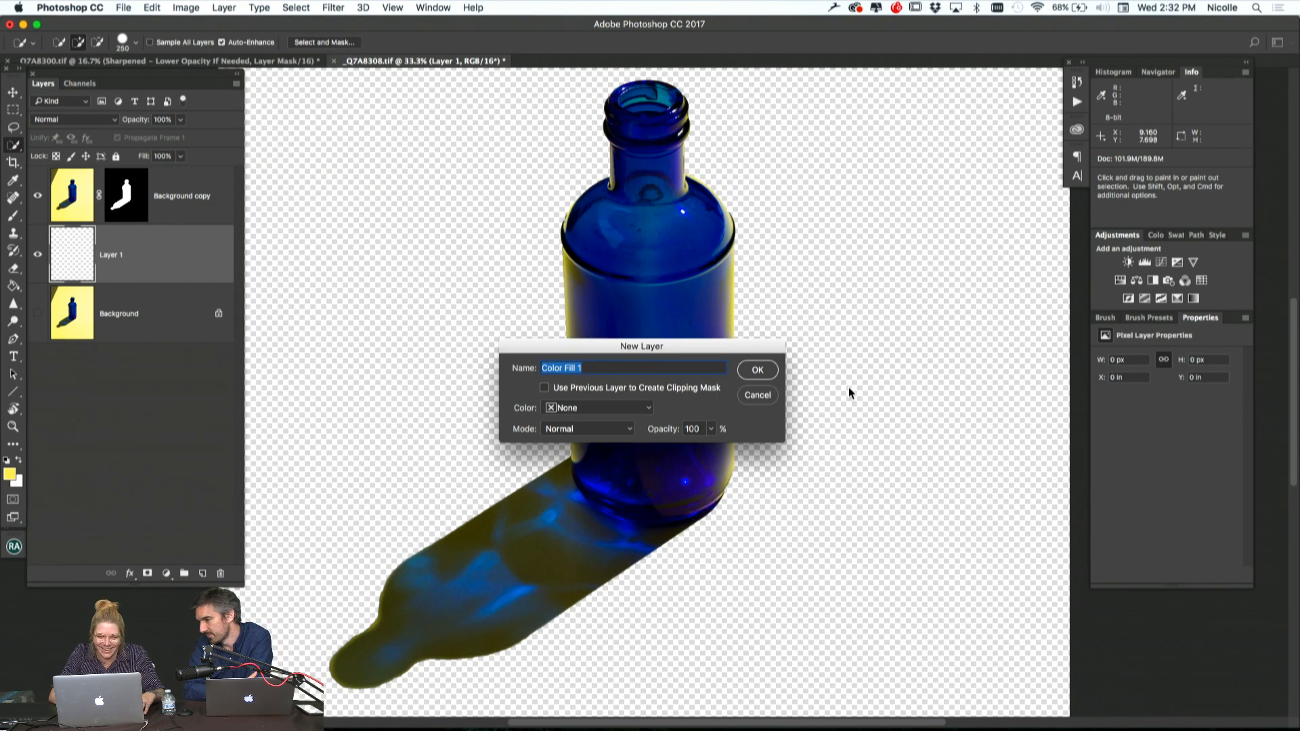
{"action": "left_click", "coordinate": [759, 370]}
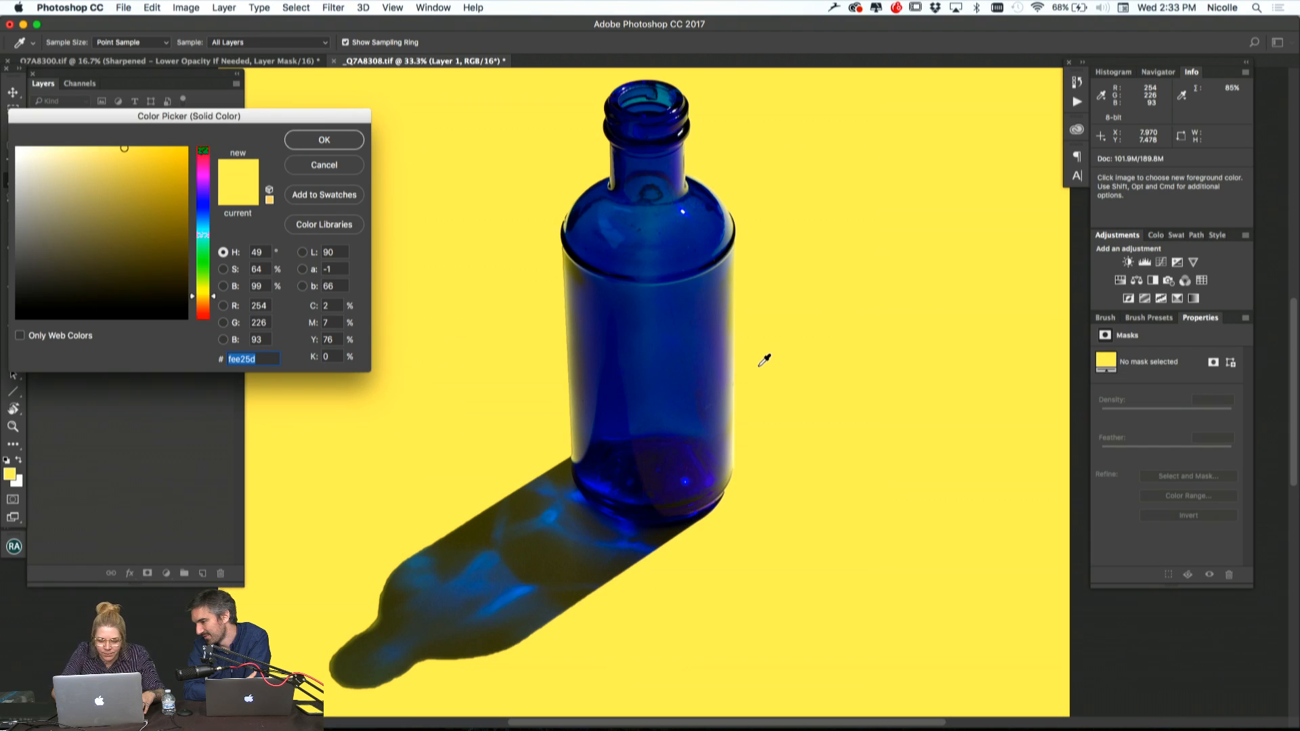
{"action": "key", "text": "super+minus"}
{"action": "key", "text": "super+minus"}
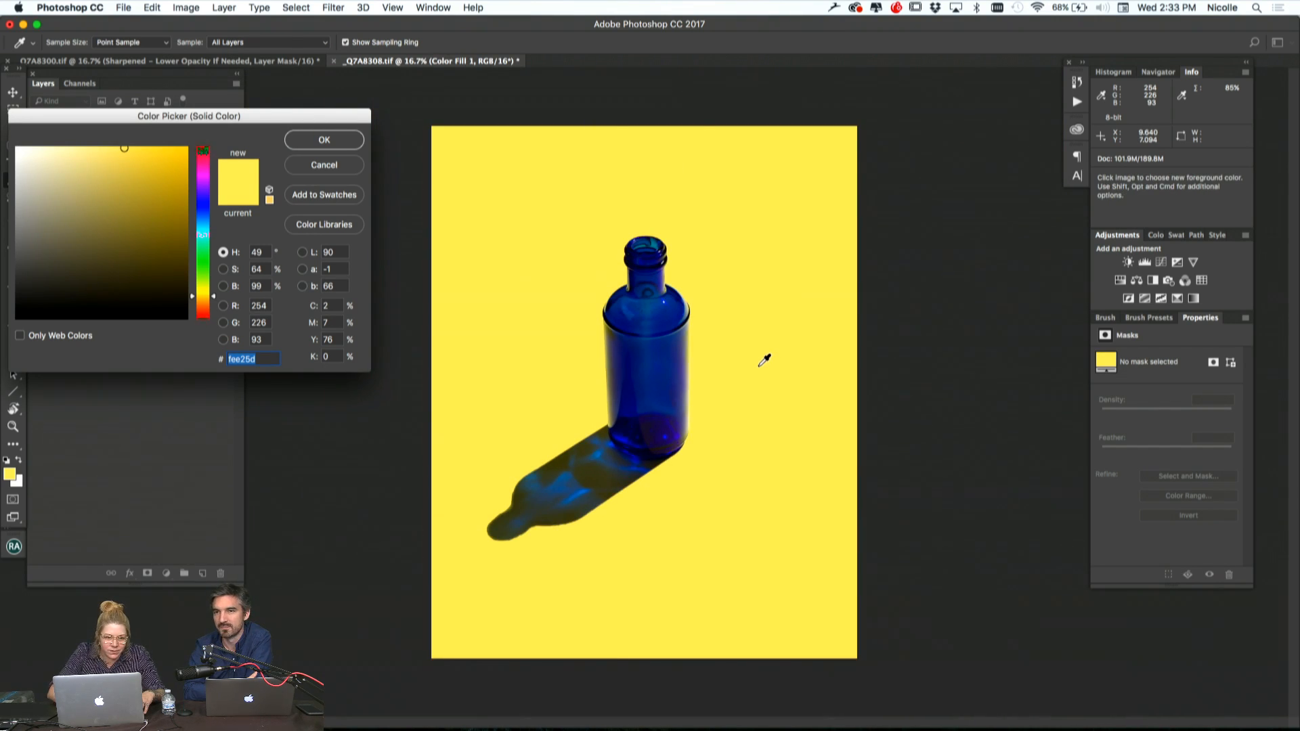
{"action": "left_click", "coordinate": [325, 165]}
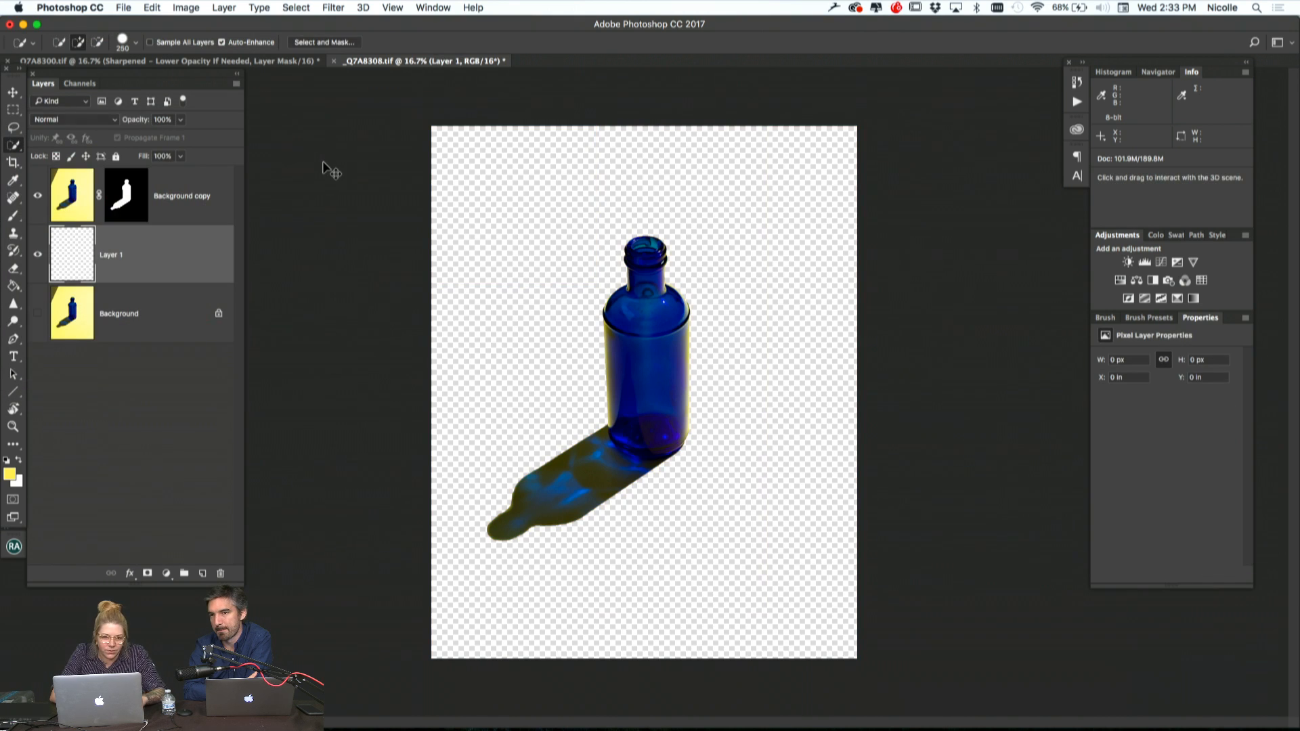
Delete the empty layer and revert the document history to the Select and Mask state
{"action": "key", "text": "BackSpace"}
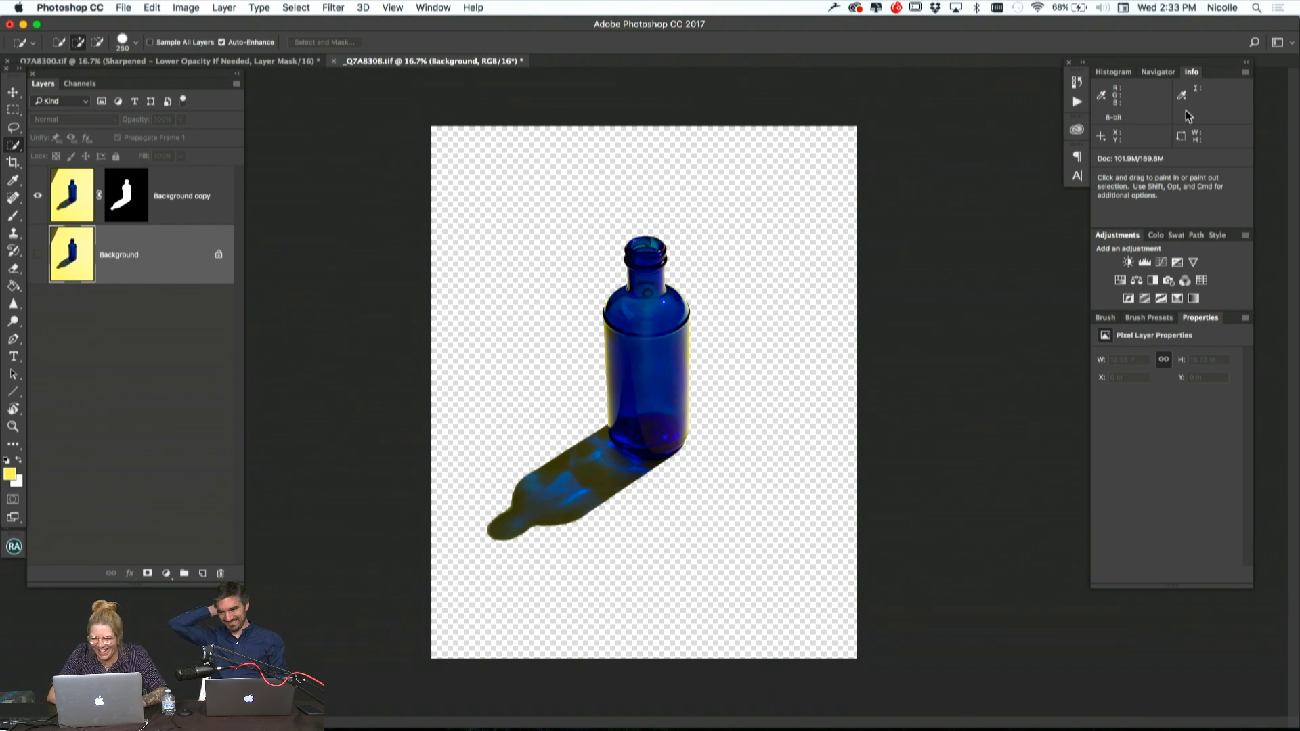
{"action": "left_click", "coordinate": [1077, 82]}
{"action": "left_click", "coordinate": [980, 180]}
{"action": "left_click", "coordinate": [980, 193]}
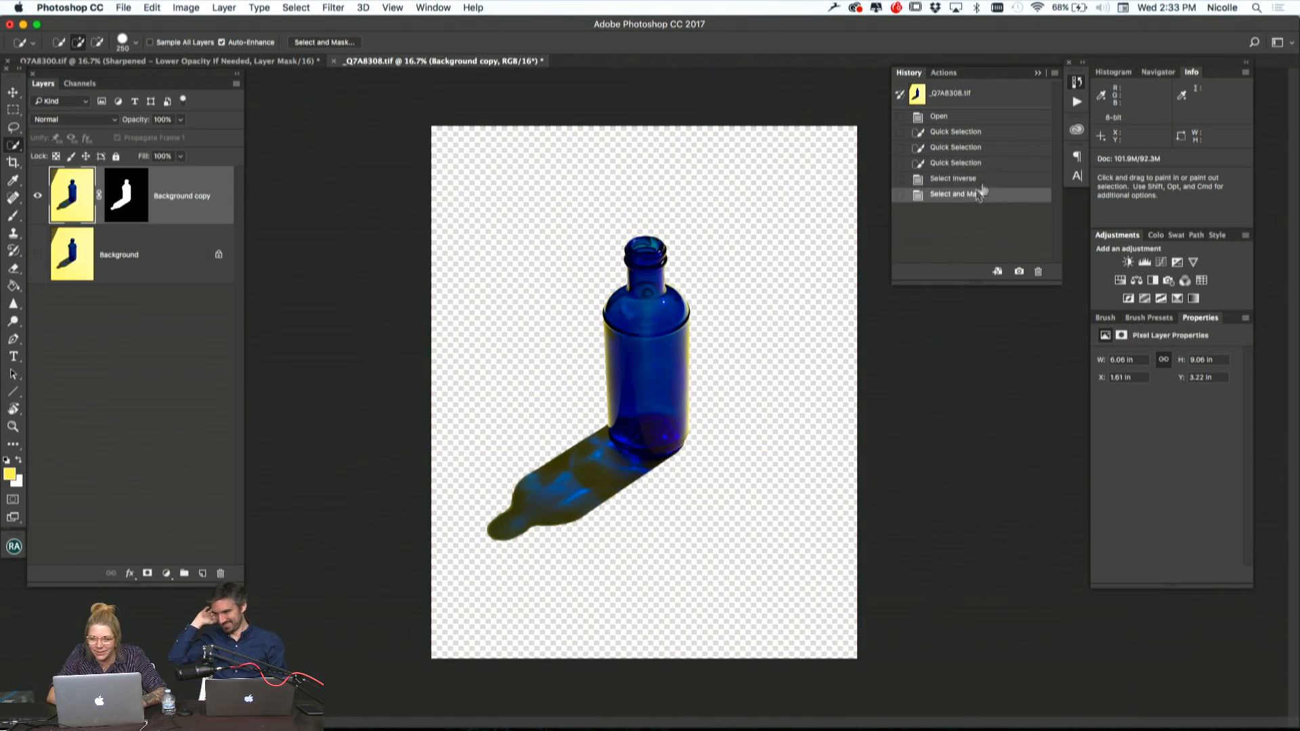
Create a blank layer directly above the Background layer
{"action": "left_click", "coordinate": [201, 332]}
{"action": "left_click", "coordinate": [169, 271]}
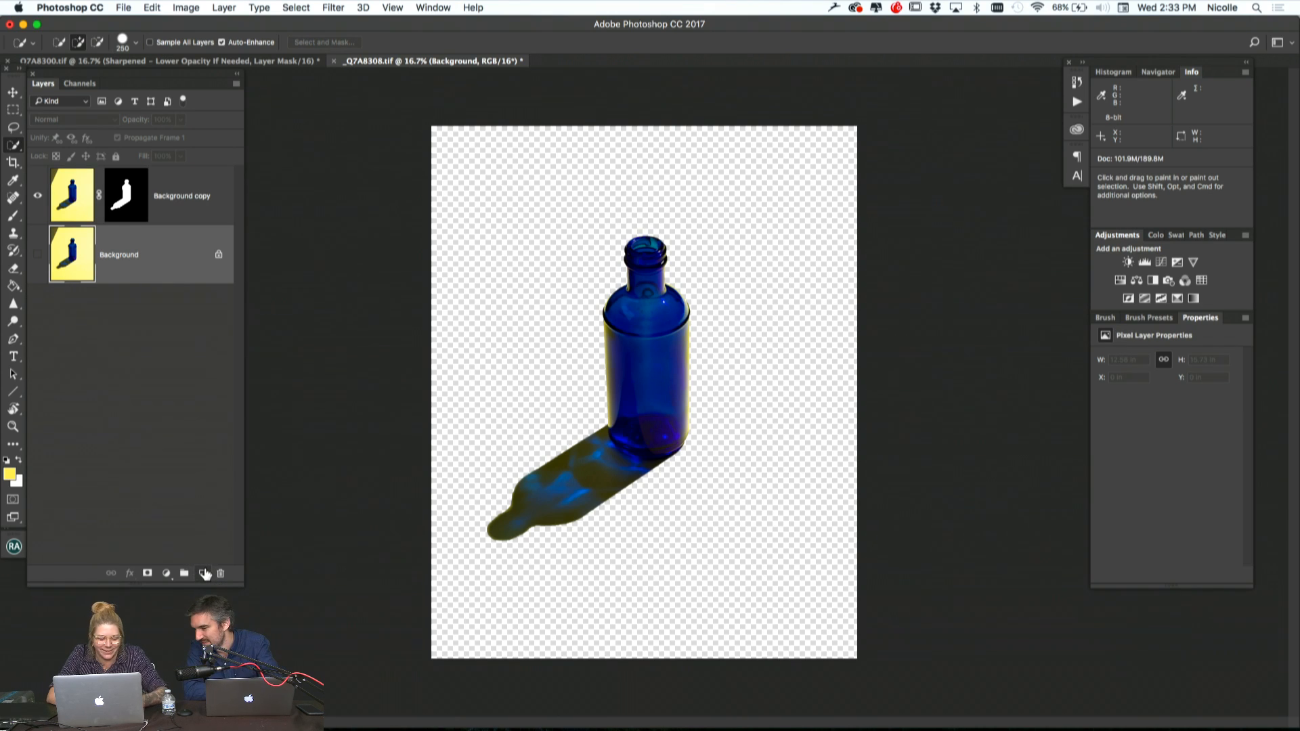
{"action": "left_click", "coordinate": [204, 573]}
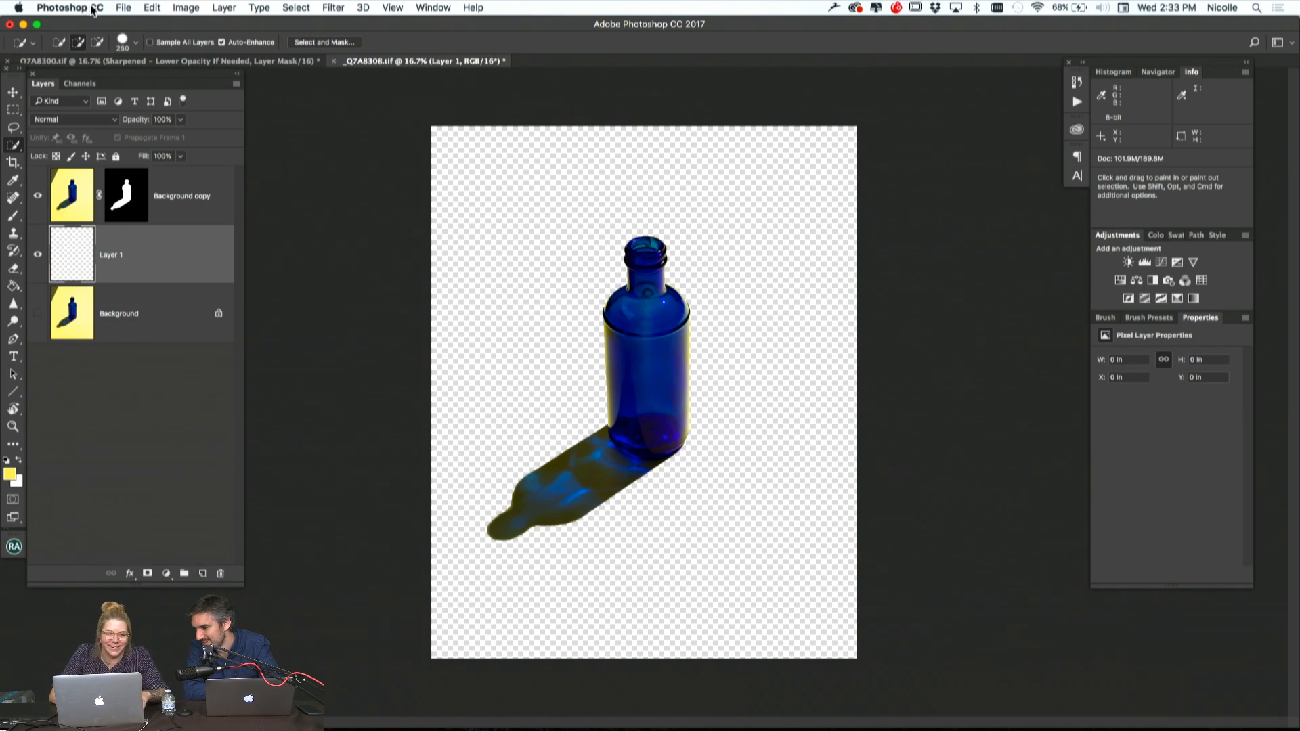
Add a Solid Color fill layer beneath the masked bottle layer, using the yellow #fee25d
{"action": "left_click", "coordinate": [235, 8]}
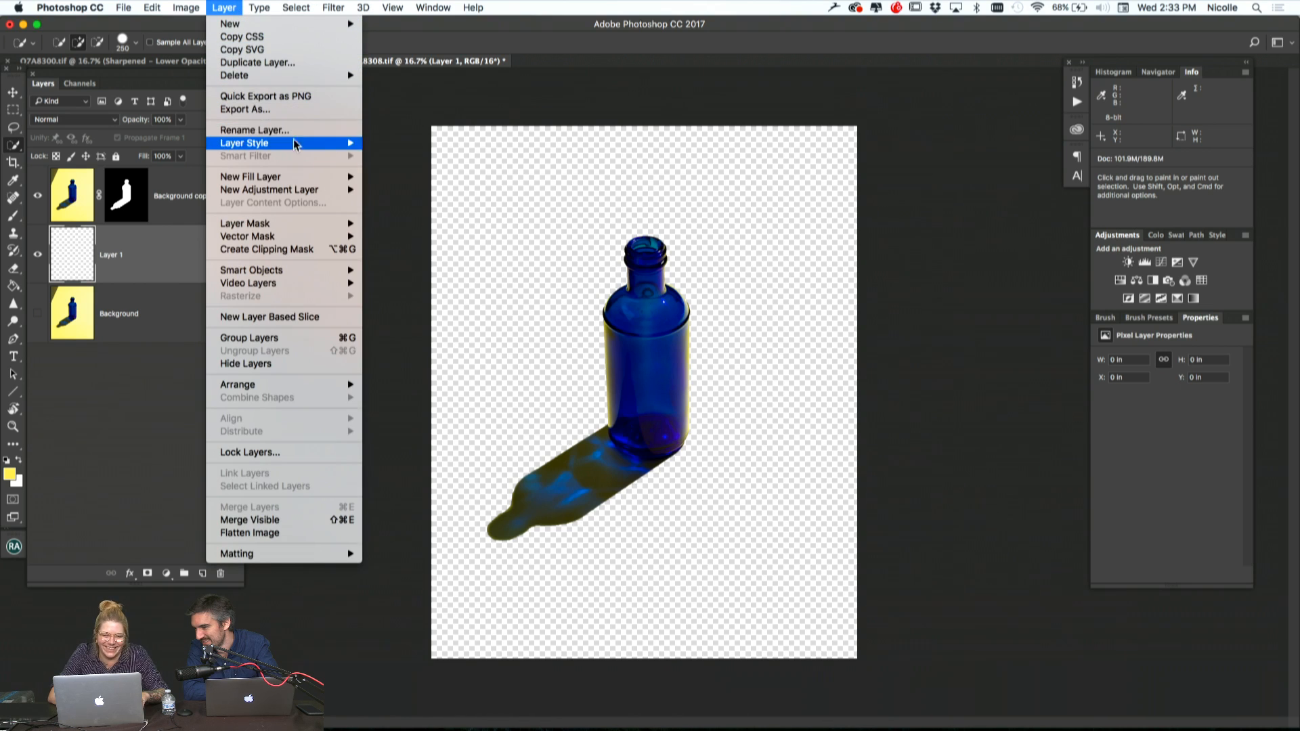
{"action": "mouse_move", "coordinate": [349, 177]}
{"action": "left_click", "coordinate": [410, 176]}
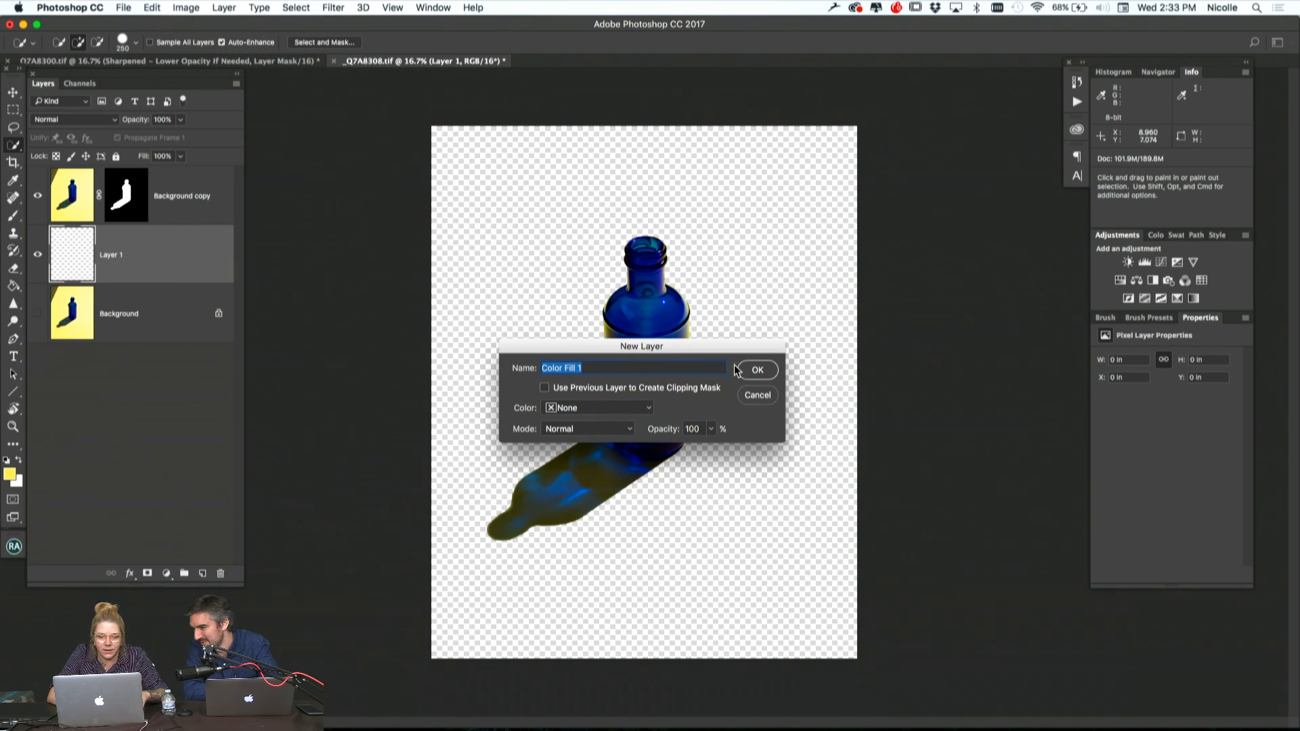
{"action": "left_click", "coordinate": [753, 372]}
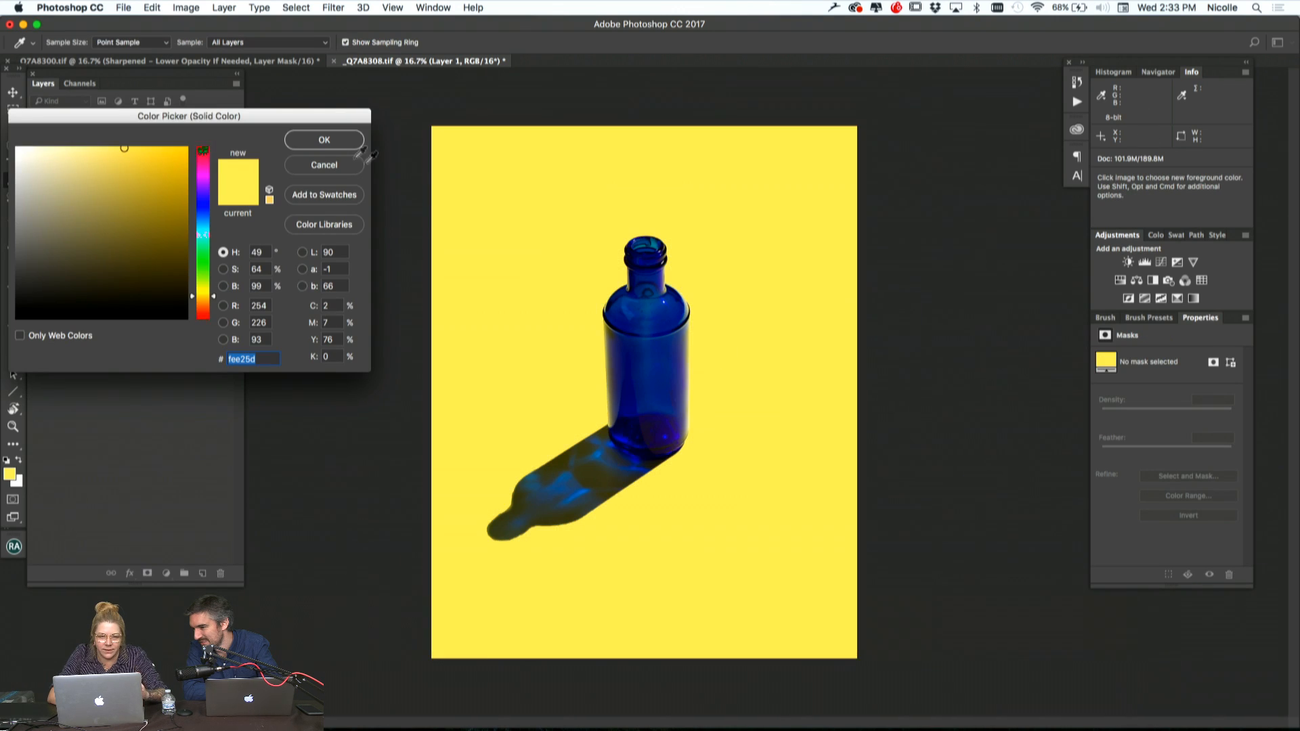
{"action": "left_click", "coordinate": [328, 141]}
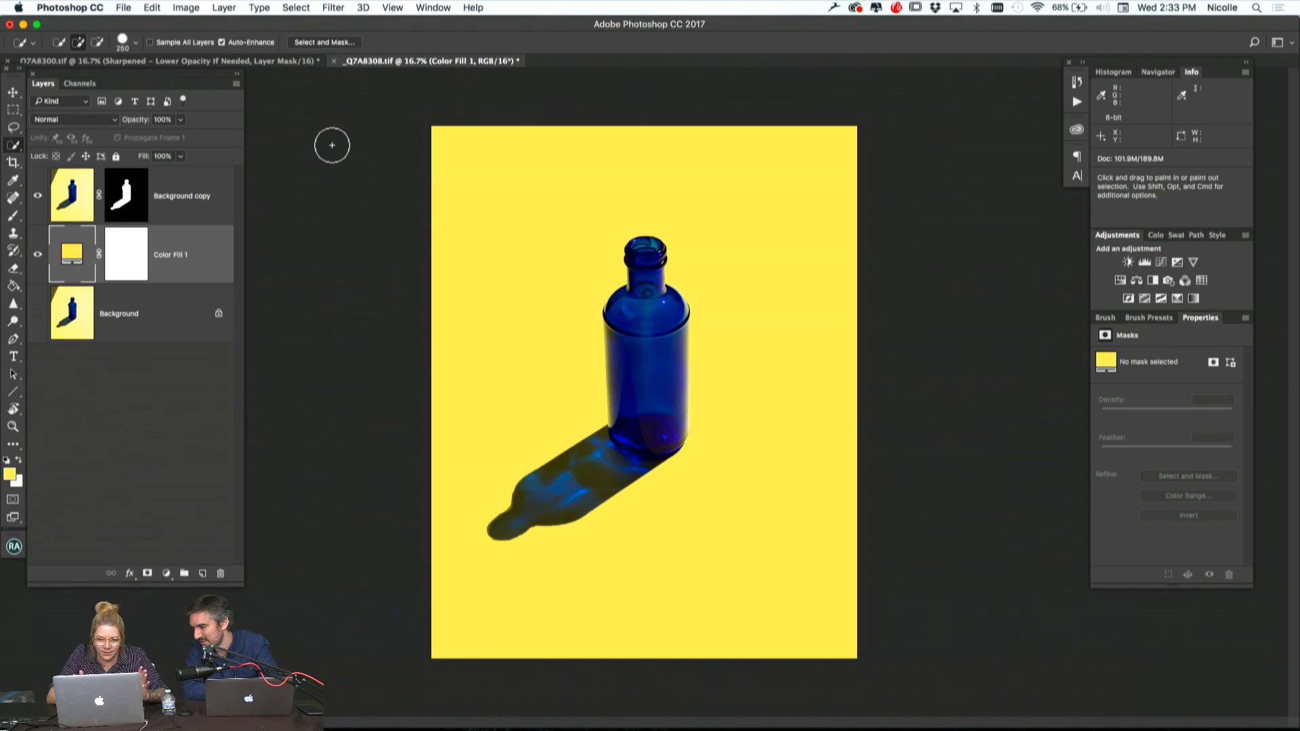
{"action": "key", "text": "super+minus"}
{"action": "key", "text": "super+minus"}
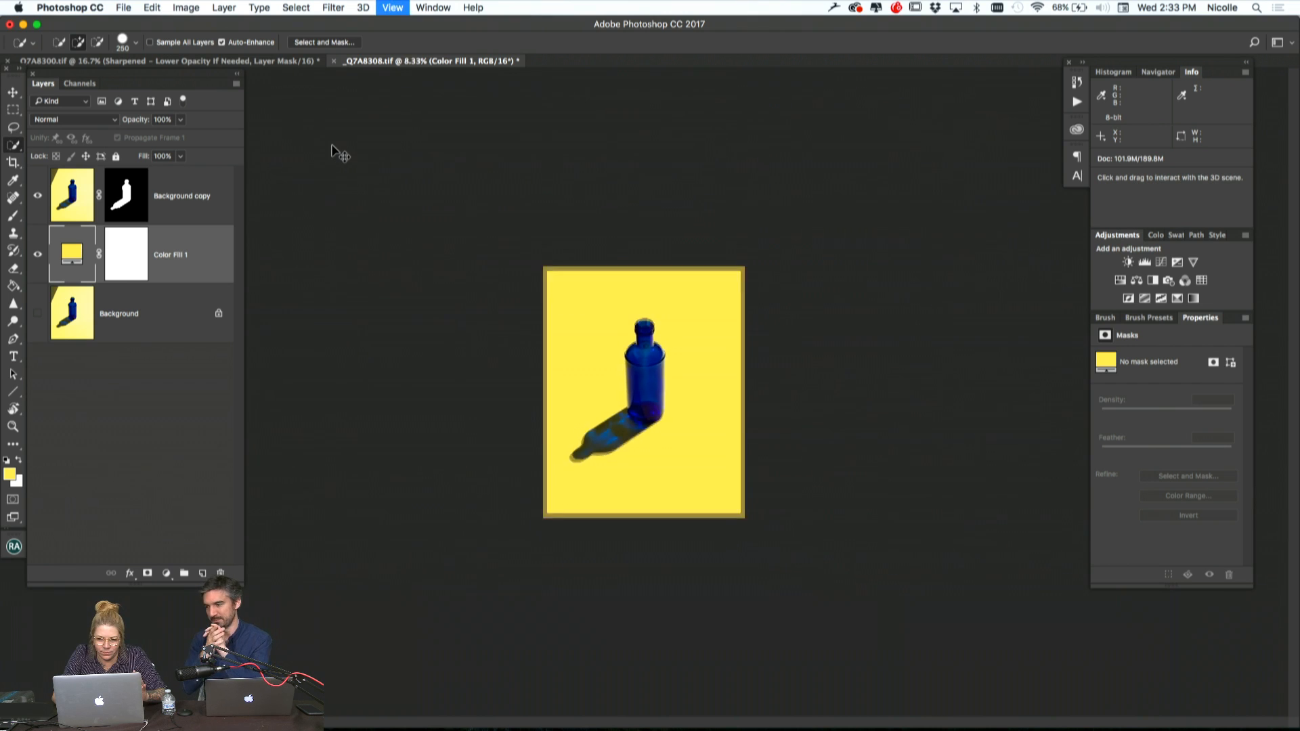
{"action": "key", "text": "super+plus"}
{"action": "key", "text": "super+plus"}
{"action": "key", "text": "super+plus"}
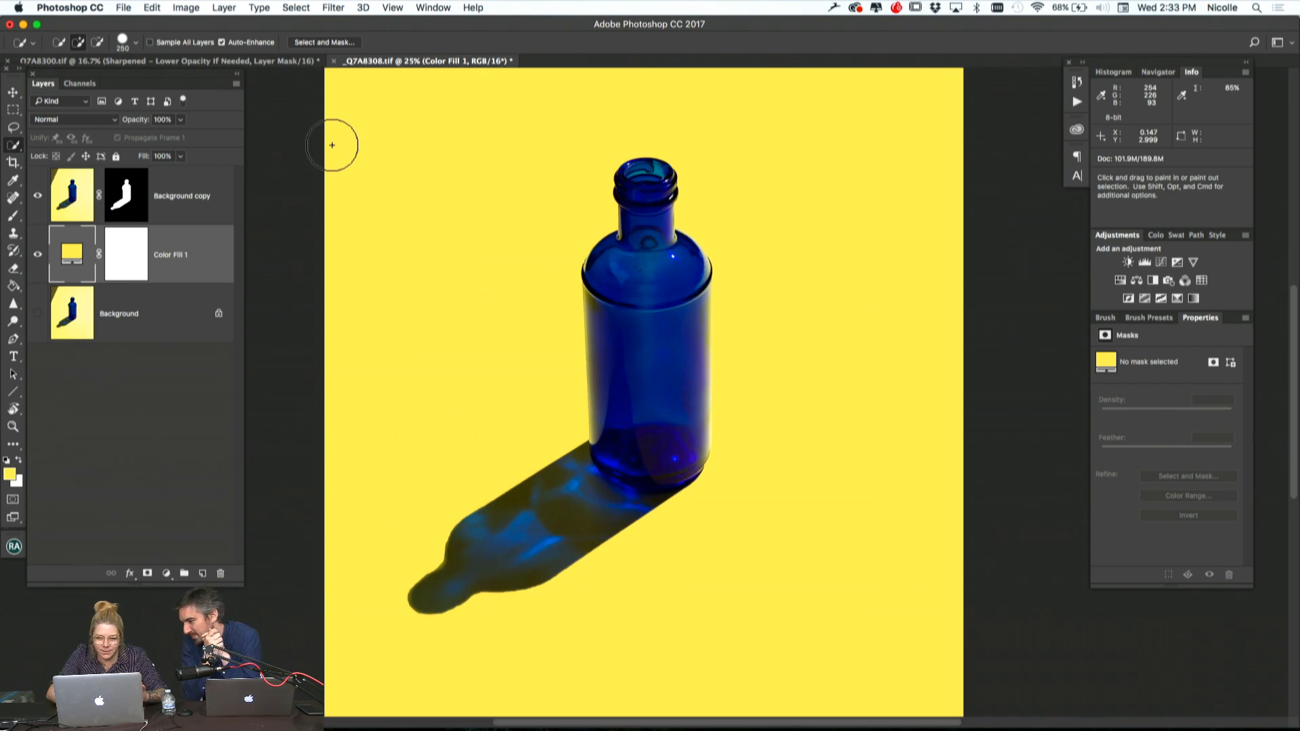
{"action": "key", "text": "super+minus"}
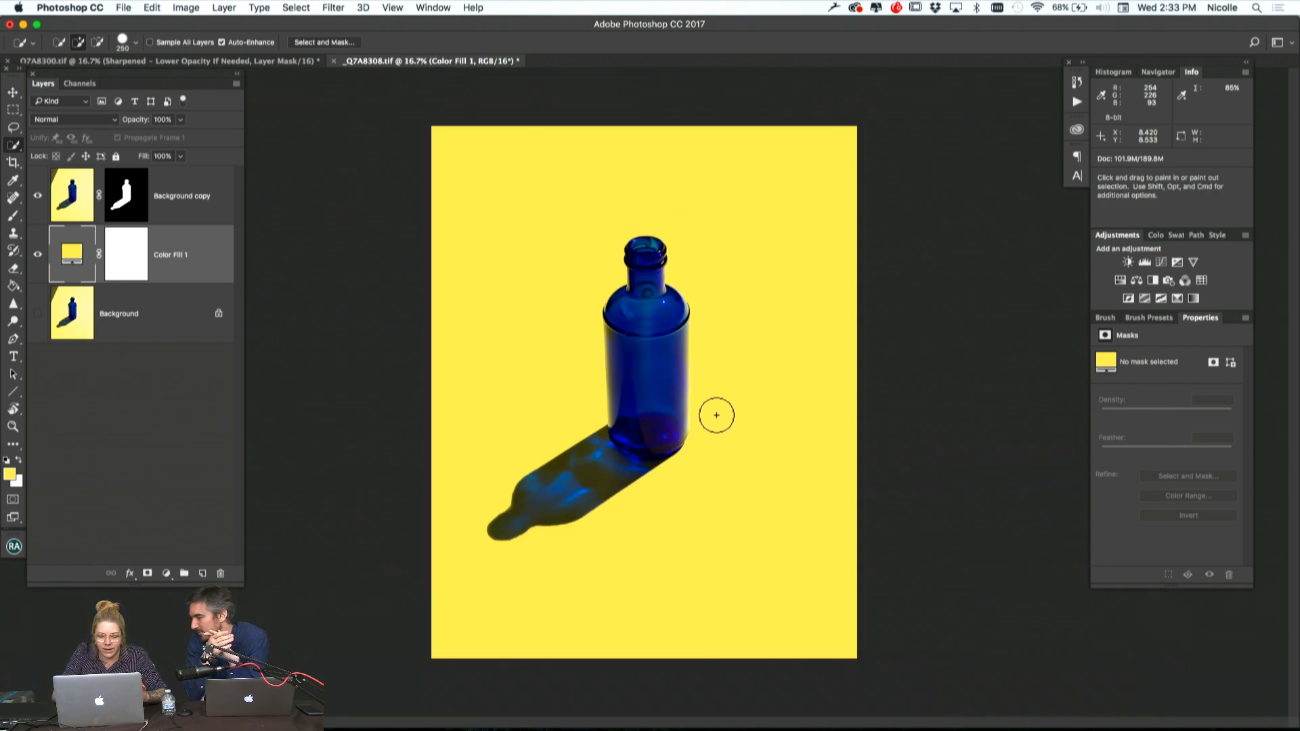
Activate the layer mask of the cut-out bottle layer and inspect the edges of the bottle's shadow
{"action": "key", "text": "super+plus"}
{"action": "key", "text": "super+plus"}
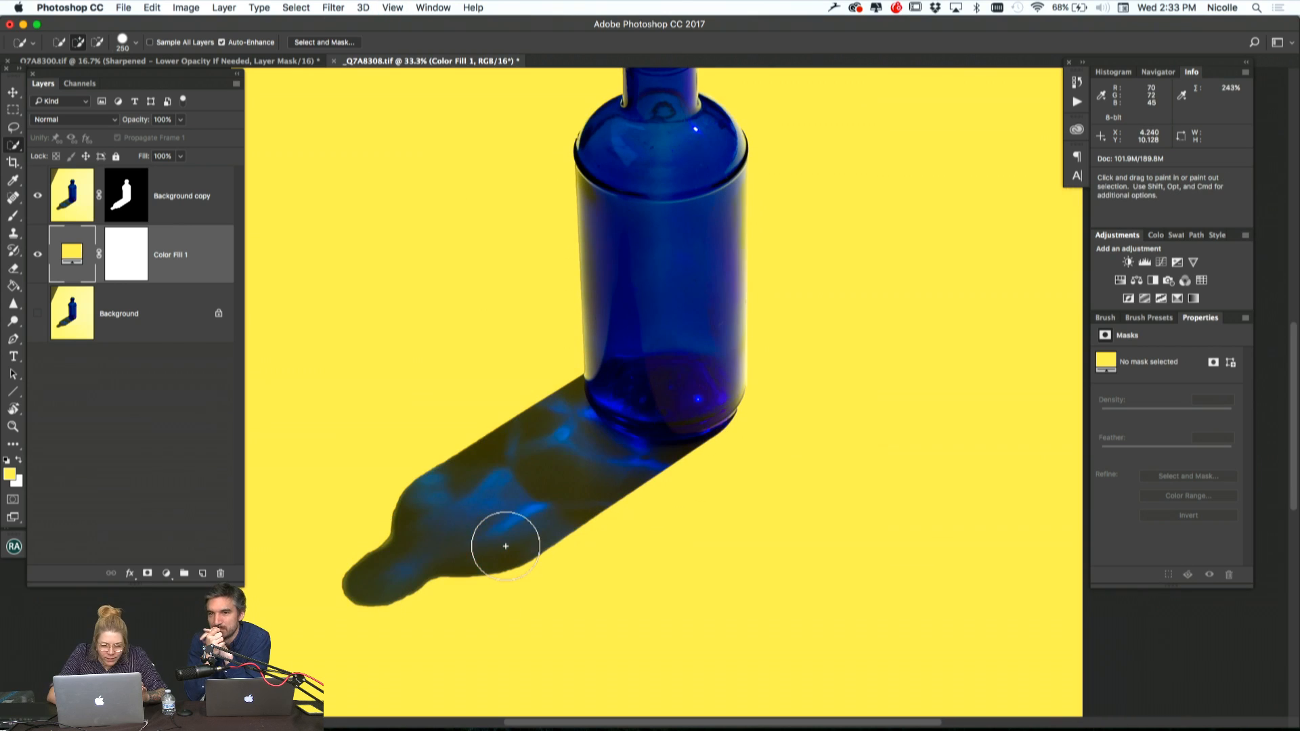
{"action": "left_click", "coordinate": [126, 195]}
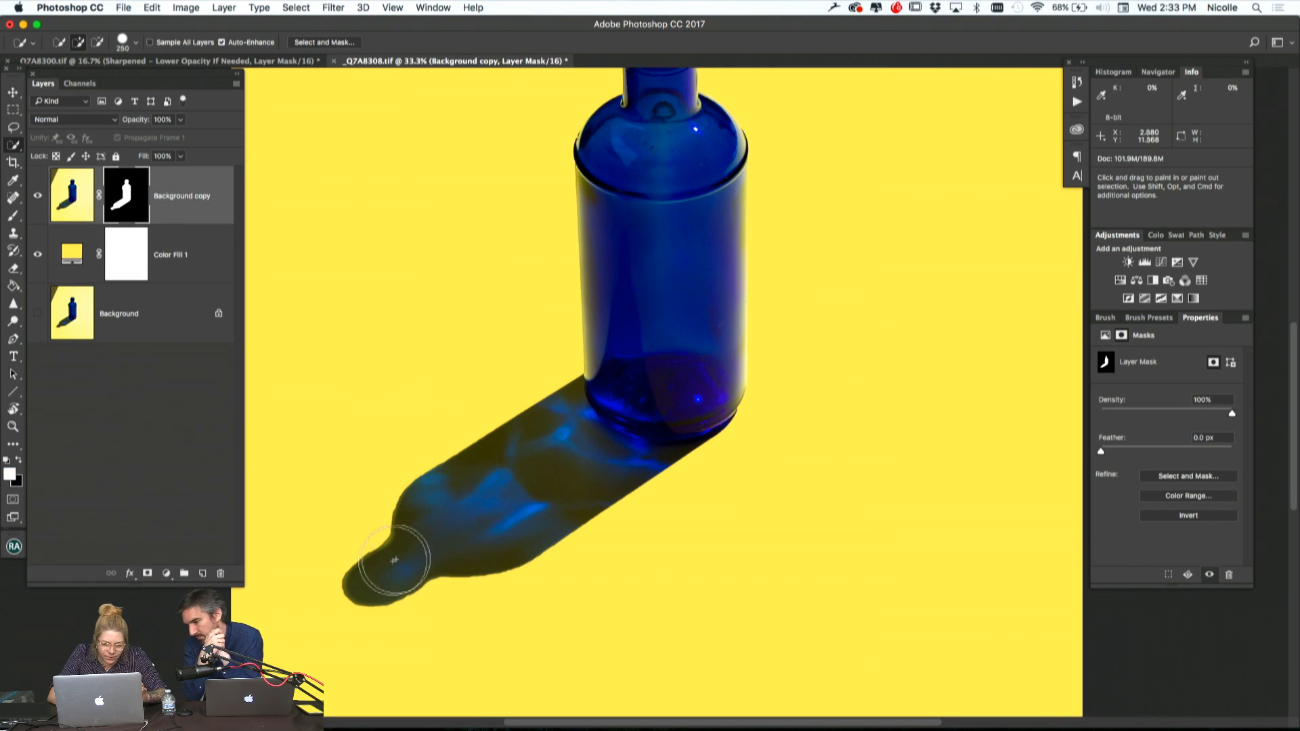
{"action": "key", "text": "super+plus"}
{"action": "key", "text": "super+plus"}
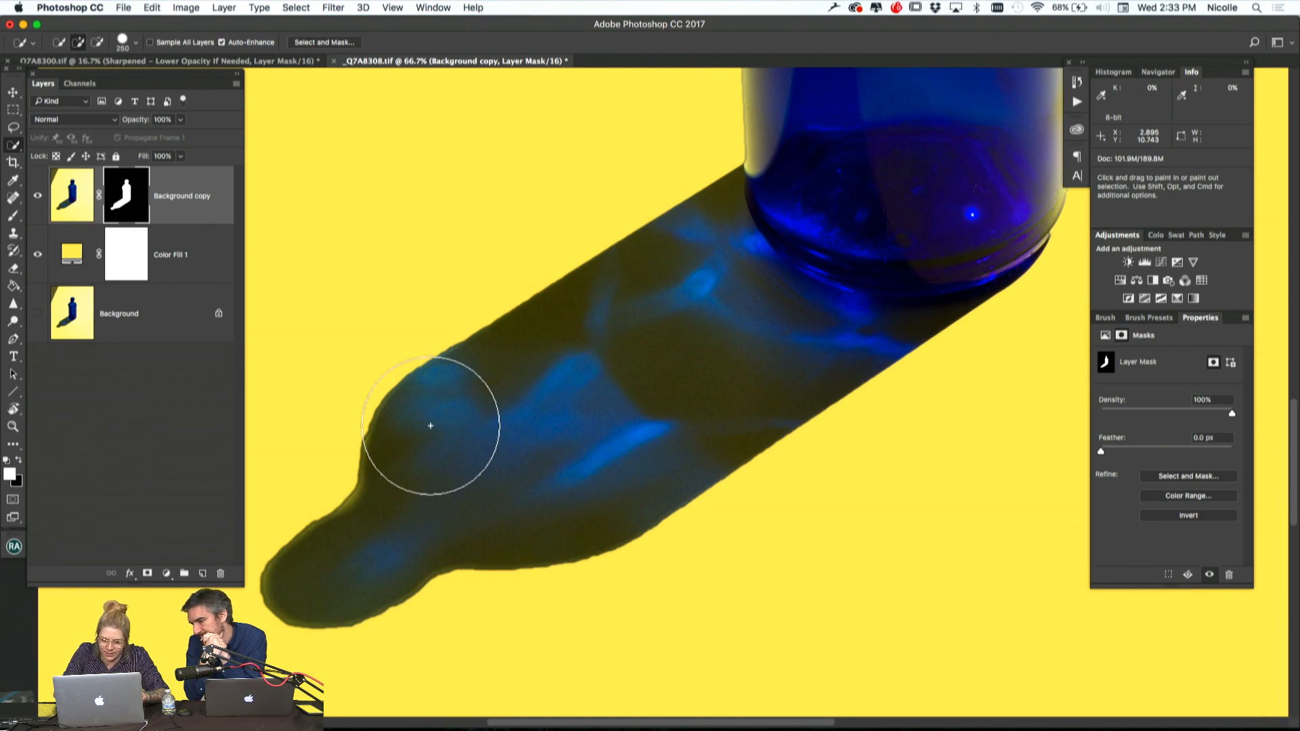
{"action": "key", "text": "super+minus"}
{"action": "key", "text": "super+minus"}
{"action": "key", "text": "super+minus"}
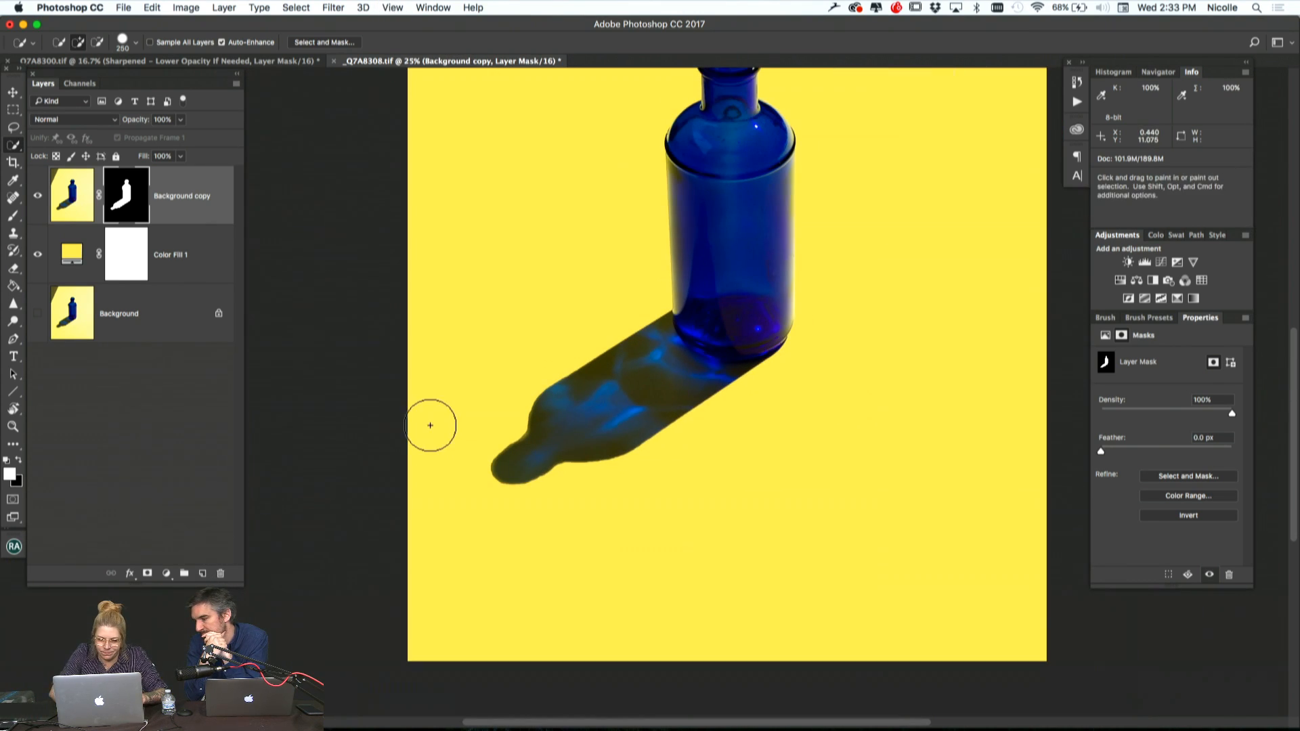
{"action": "key", "text": "super+plus"}
{"action": "key", "text": "bracketleft"}
{"action": "key", "text": "bracketleft"}
{"action": "key", "text": "bracketleft"}
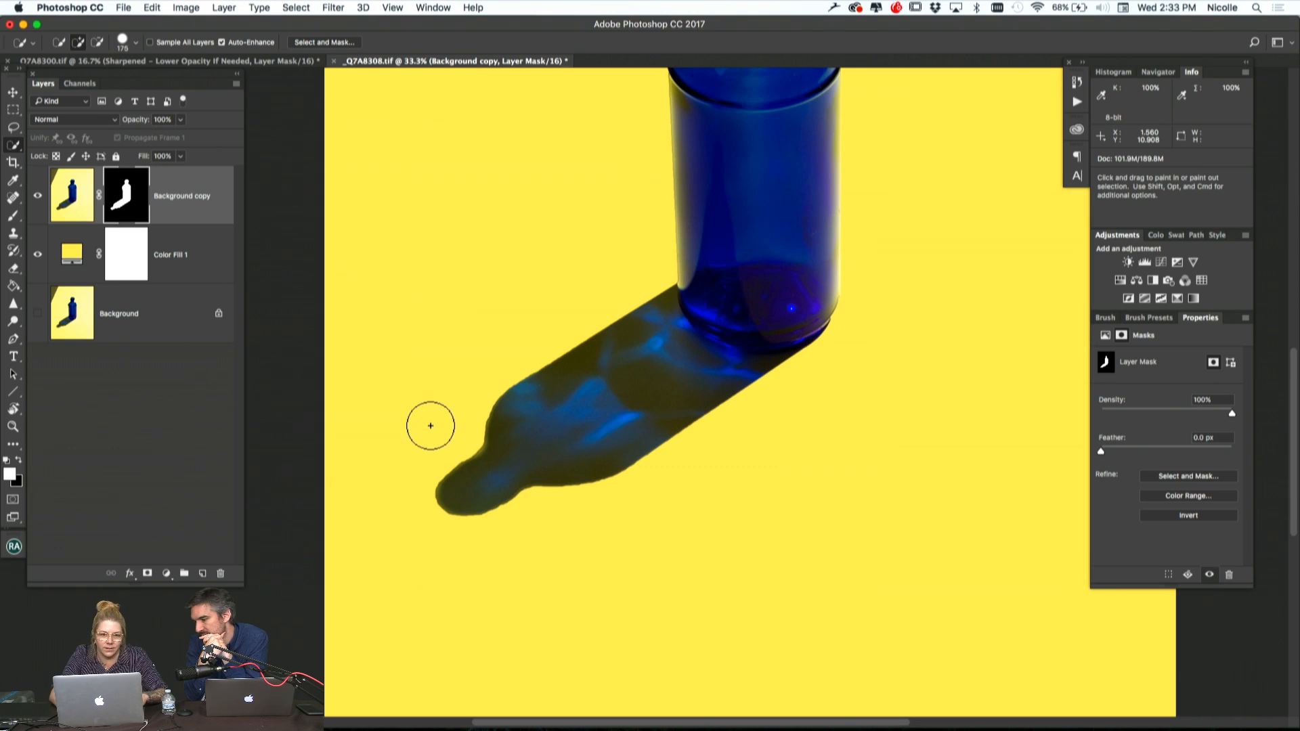
Set up the Brush tool for the mask with a 200 px size, 89% hardness, 100% opacity and 100% flow
{"action": "key", "text": "b"}
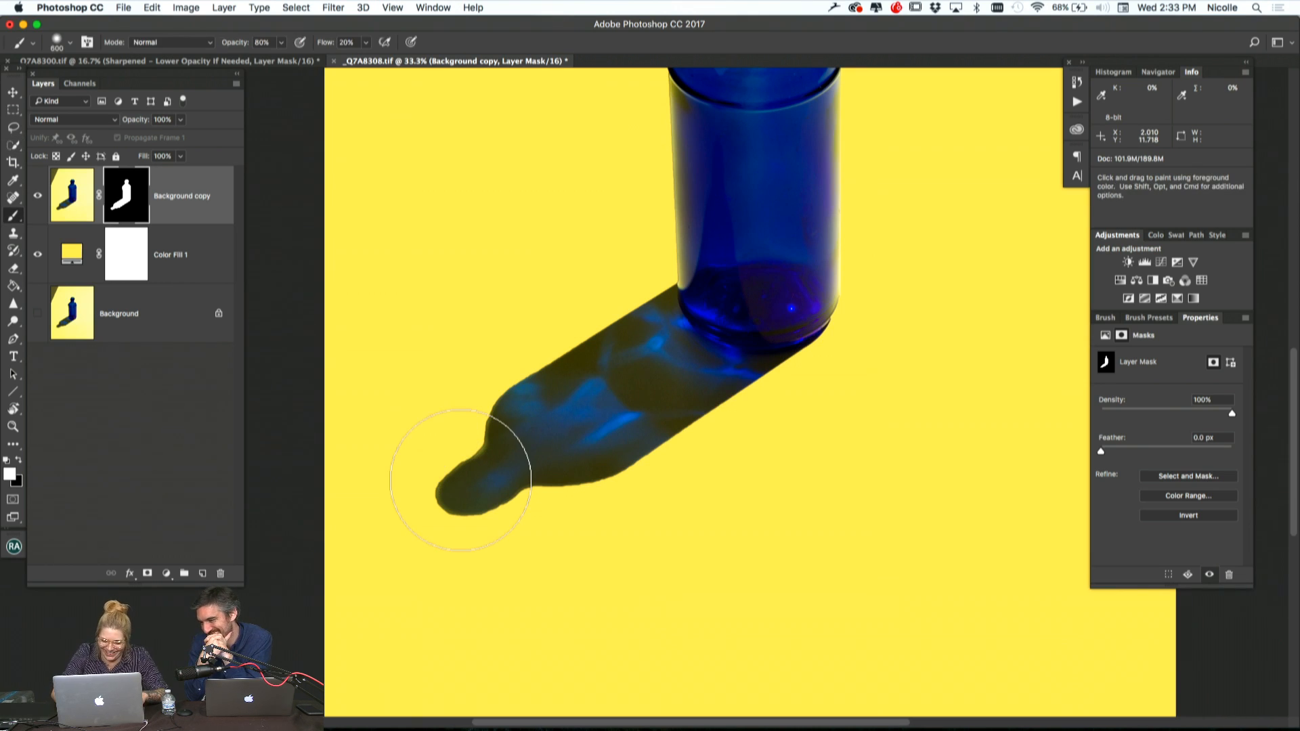
{"action": "key", "text": "bracketleft"}
{"action": "key", "text": "bracketleft"}
{"action": "key", "text": "bracketleft"}
{"action": "key", "text": "bracketleft"}
{"action": "key", "text": "bracketleft"}
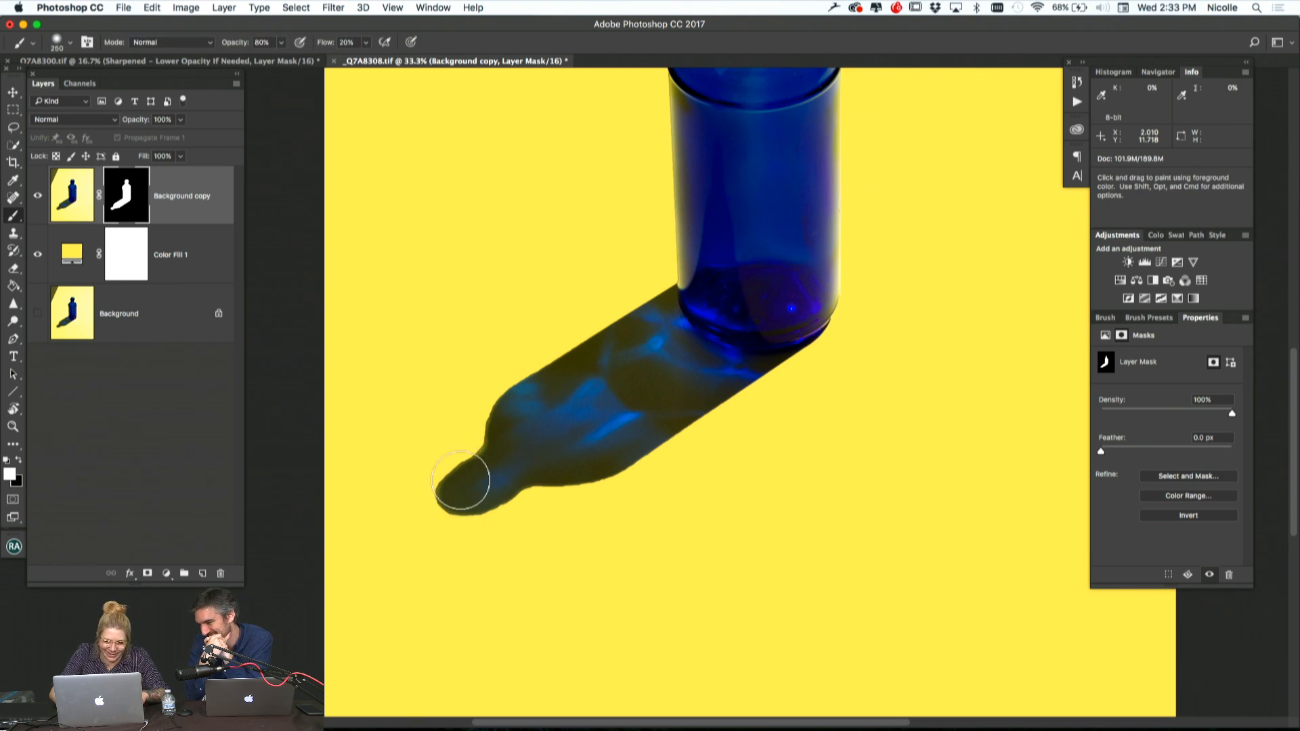
{"action": "key", "text": "bracketleft"}
{"action": "mouse_move", "coordinate": [458, 494]}
{"action": "left_mouse_down"}
{"action": "mouse_move", "coordinate": [458, 473]}
{"action": "mouse_move", "coordinate": [517, 447]}
{"action": "left_mouse_up"}
{"action": "key", "text": "shift+0"}
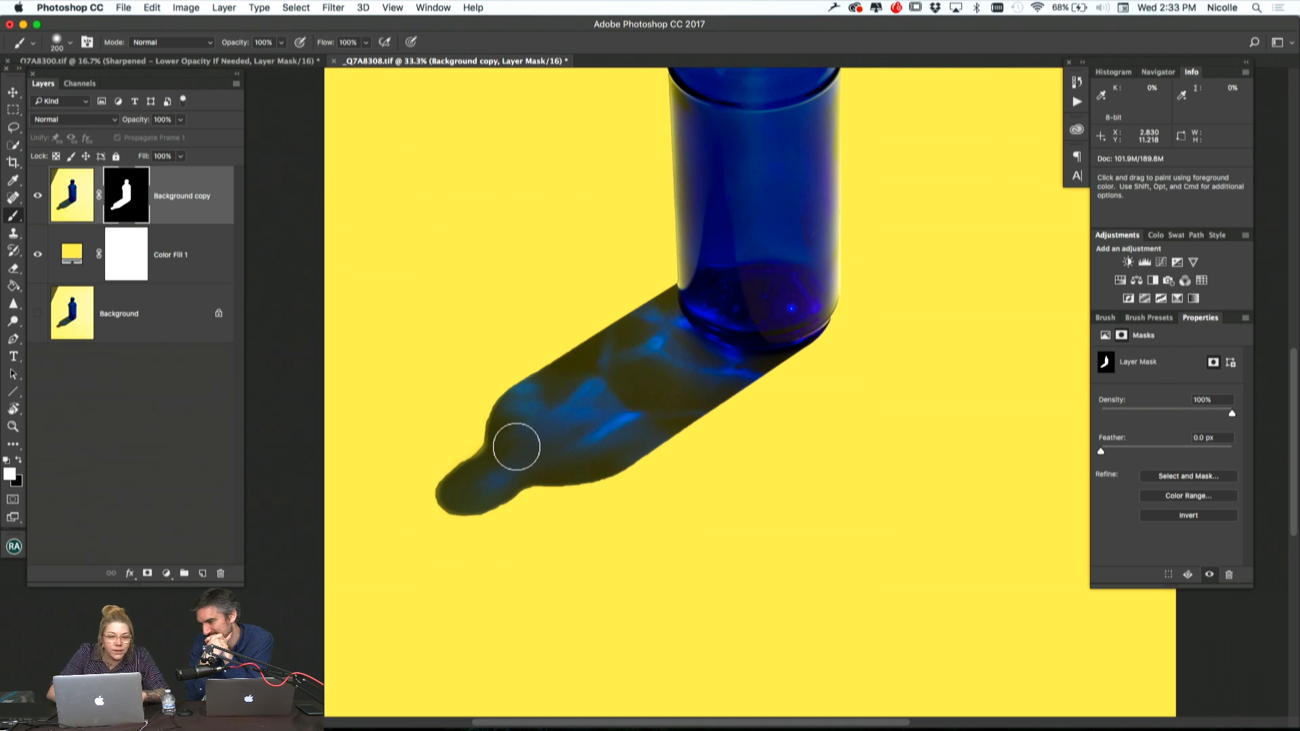
{"action": "right_click", "coordinate": [516, 447]}
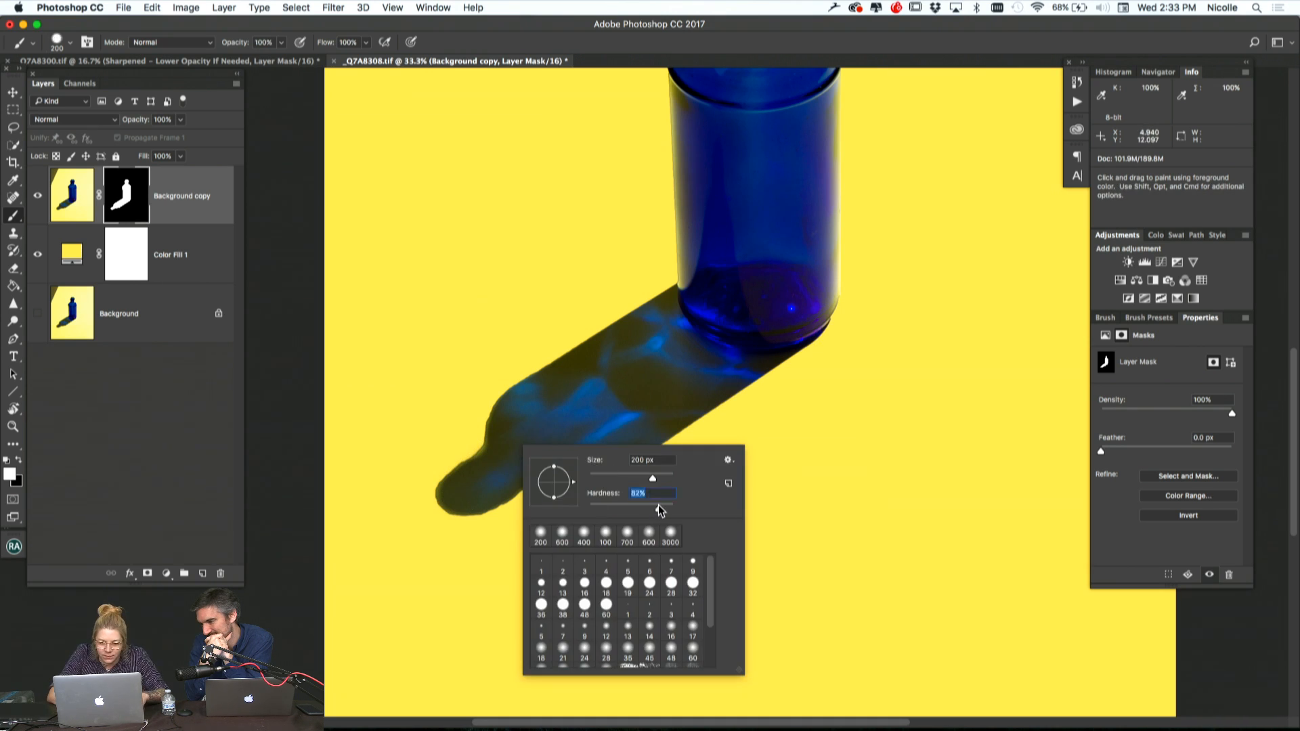
{"action": "left_click_drag", "start_coordinate": [662, 505], "coordinate": [663, 506]}
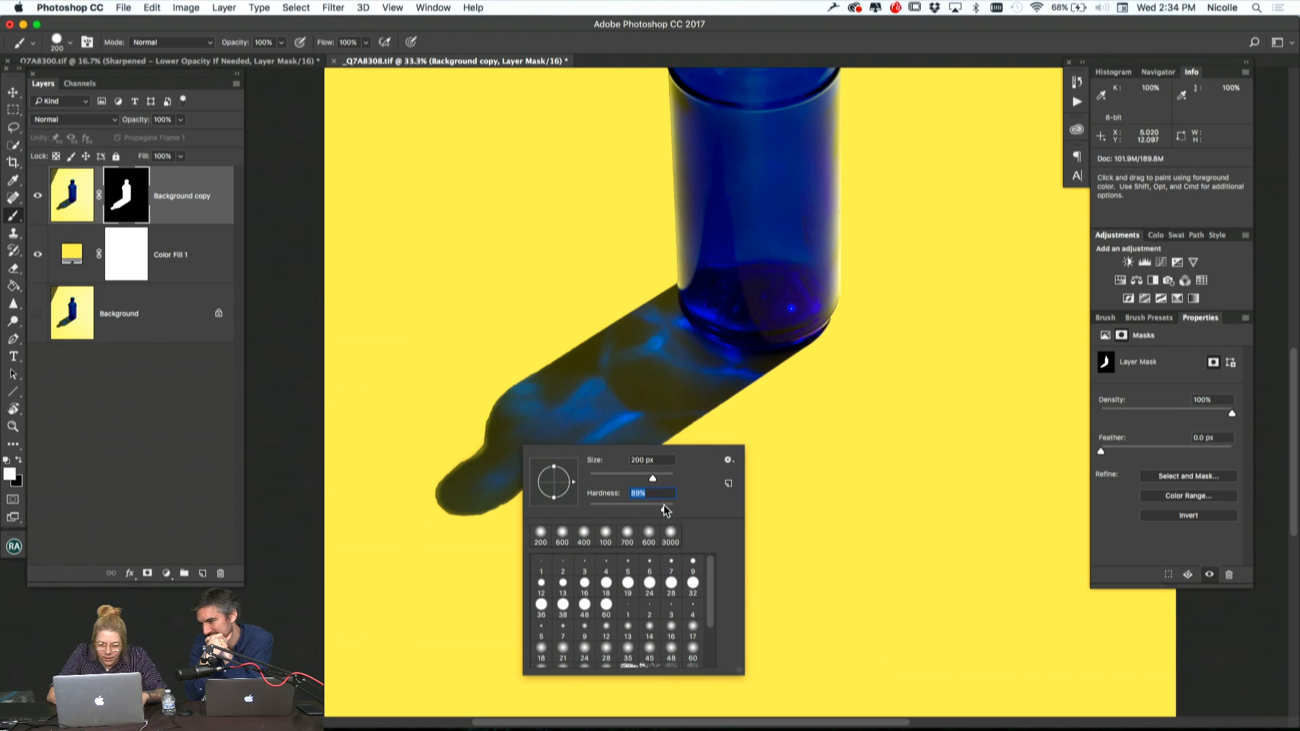
{"action": "key", "text": "Return"}
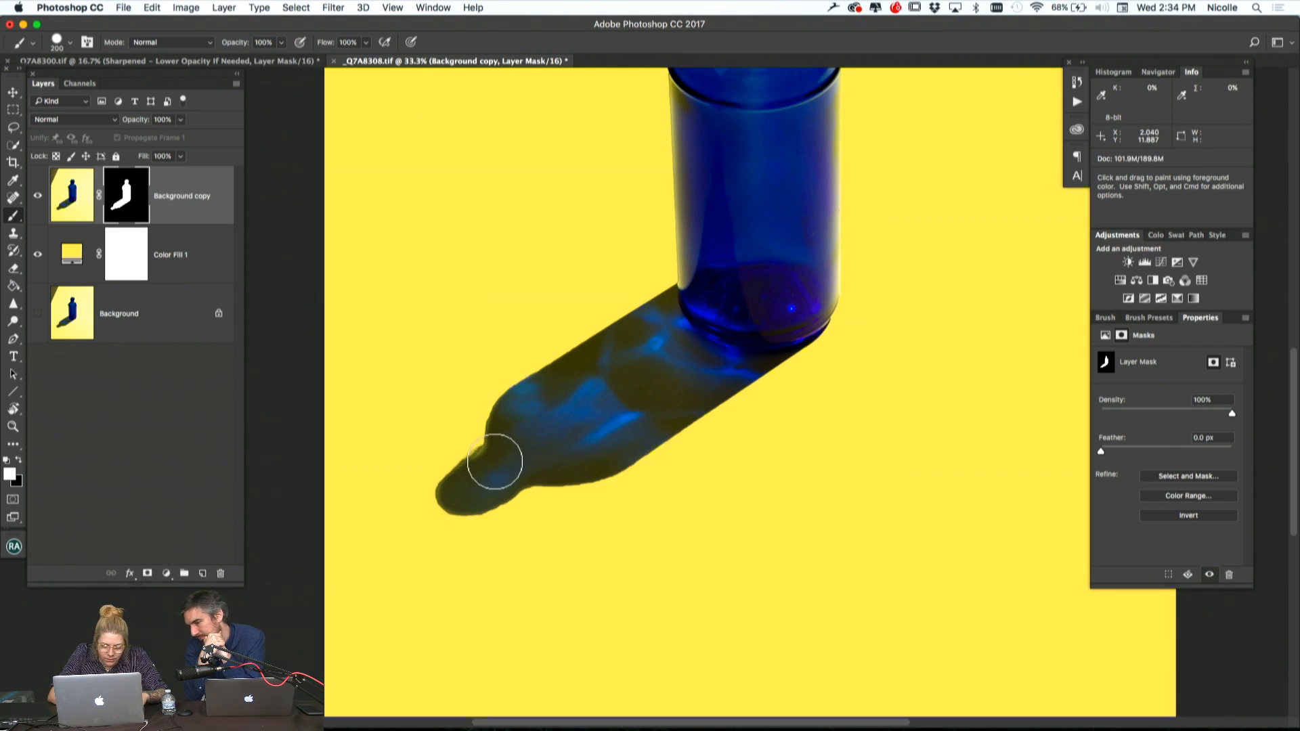
Paint white on the mask along the edges of the shadow's neck and tip, reducing the brush to 90 px
{"action": "key", "text": "bracketleft"}
{"action": "key", "text": "super+equal"}
{"action": "key", "text": "super+equal"}
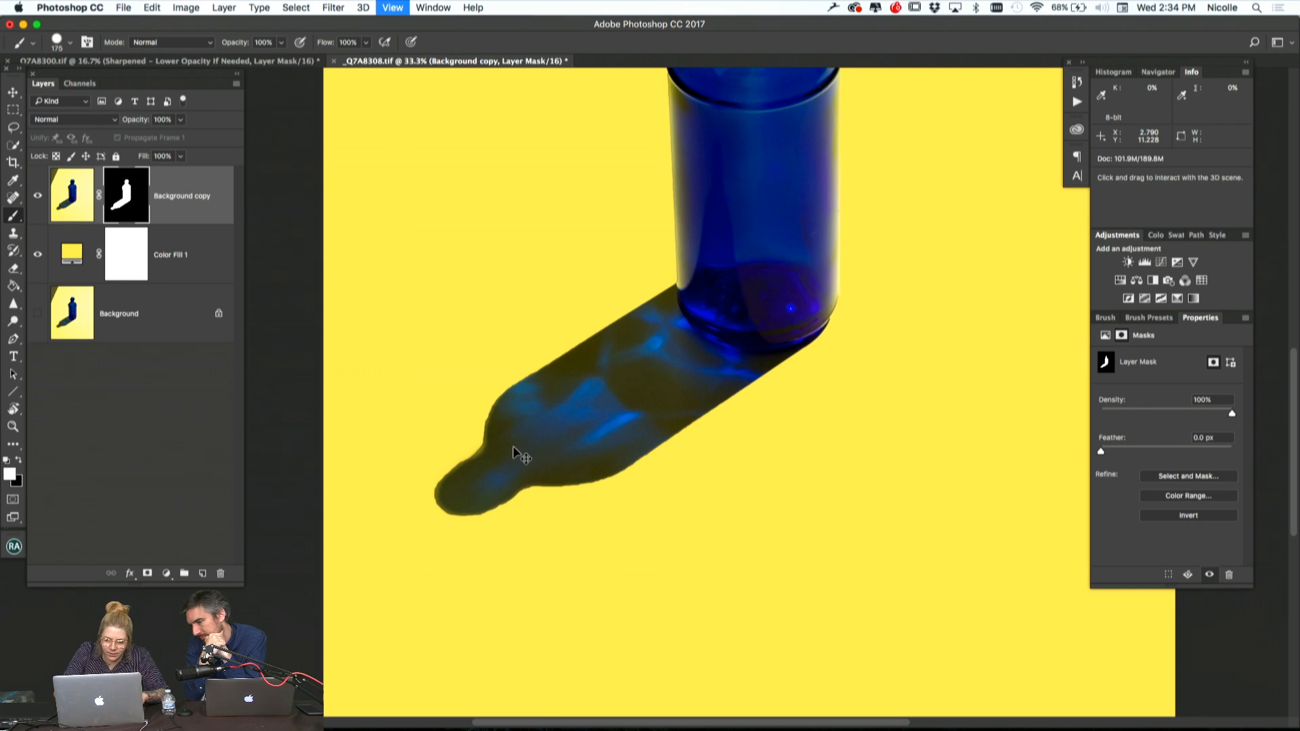
{"action": "key", "text": "bracketleft"}
{"action": "key", "text": "bracketleft"}
{"action": "key", "text": "bracketleft"}
{"action": "key", "text": "bracketleft"}
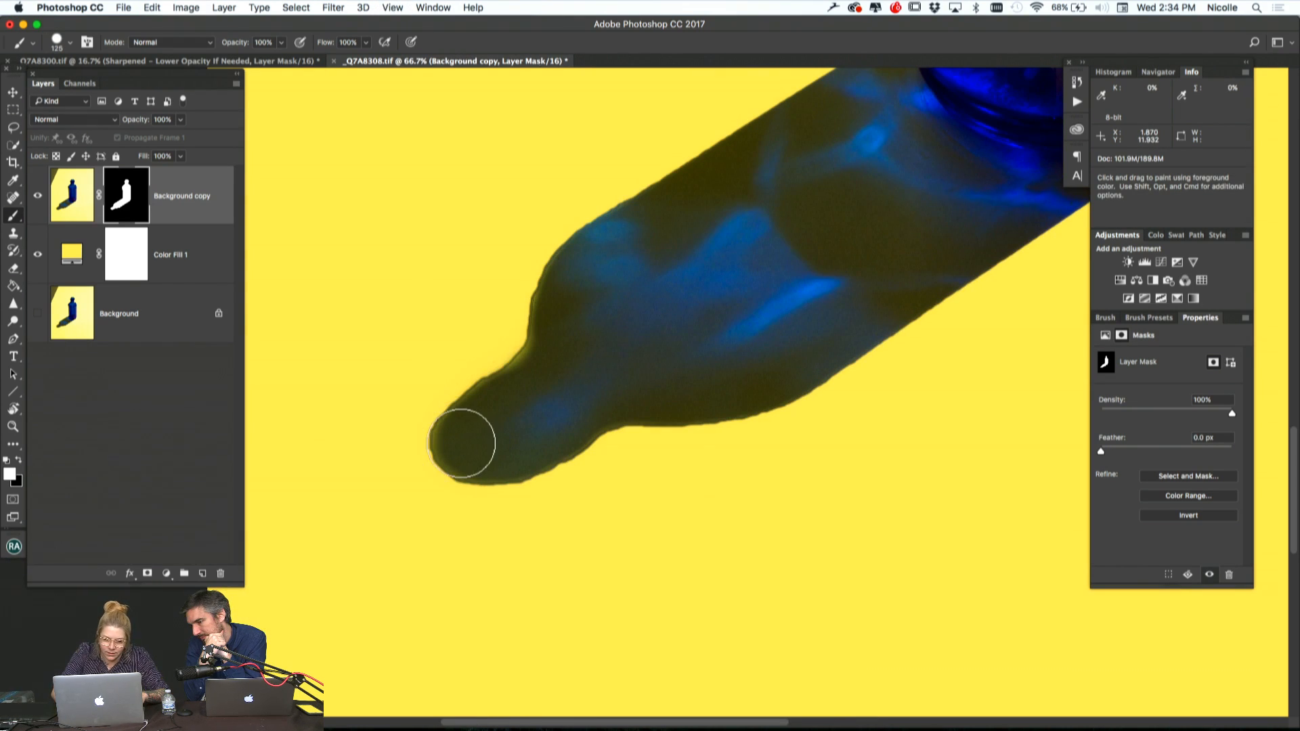
{"action": "left_click_drag", "start_coordinate": [453, 436], "coordinate": [550, 335]}
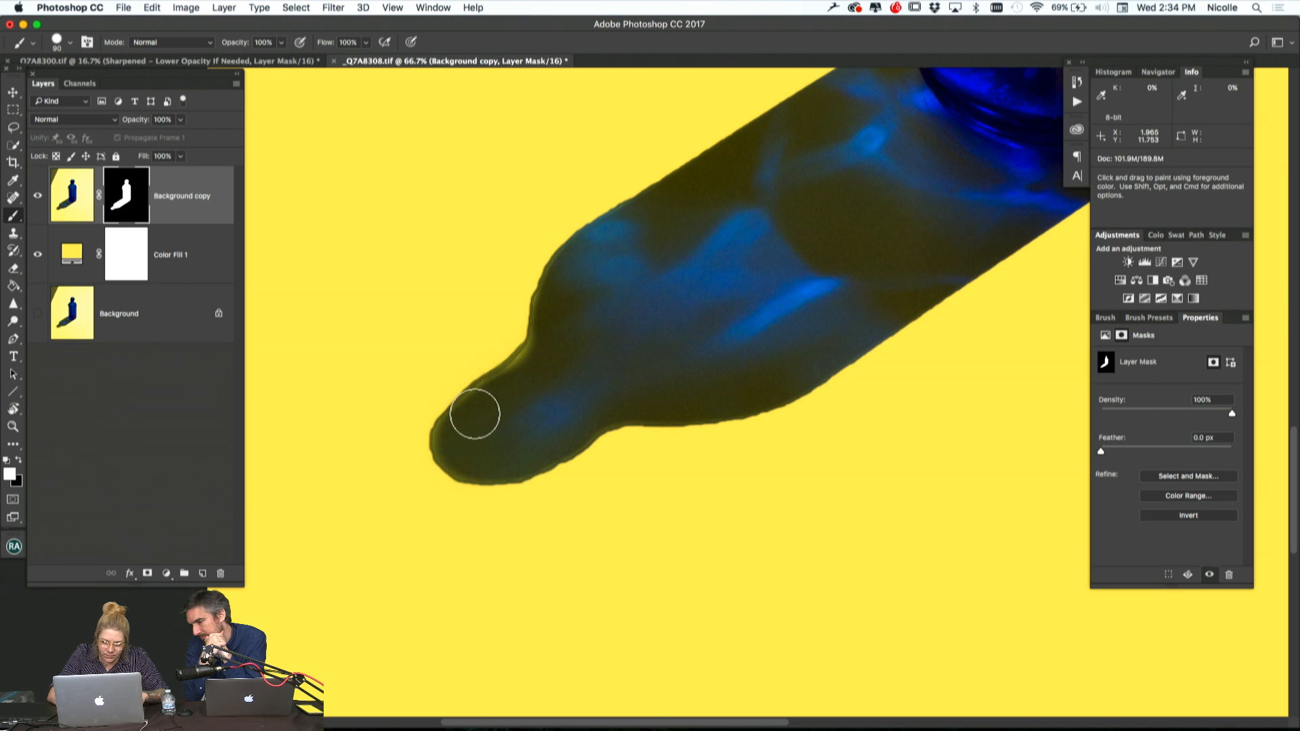
{"action": "mouse_move", "coordinate": [453, 437]}
{"action": "left_mouse_down"}
{"action": "mouse_move", "coordinate": [455, 456]}
{"action": "mouse_move", "coordinate": [499, 462]}
{"action": "mouse_move", "coordinate": [584, 415]}
{"action": "left_mouse_up"}
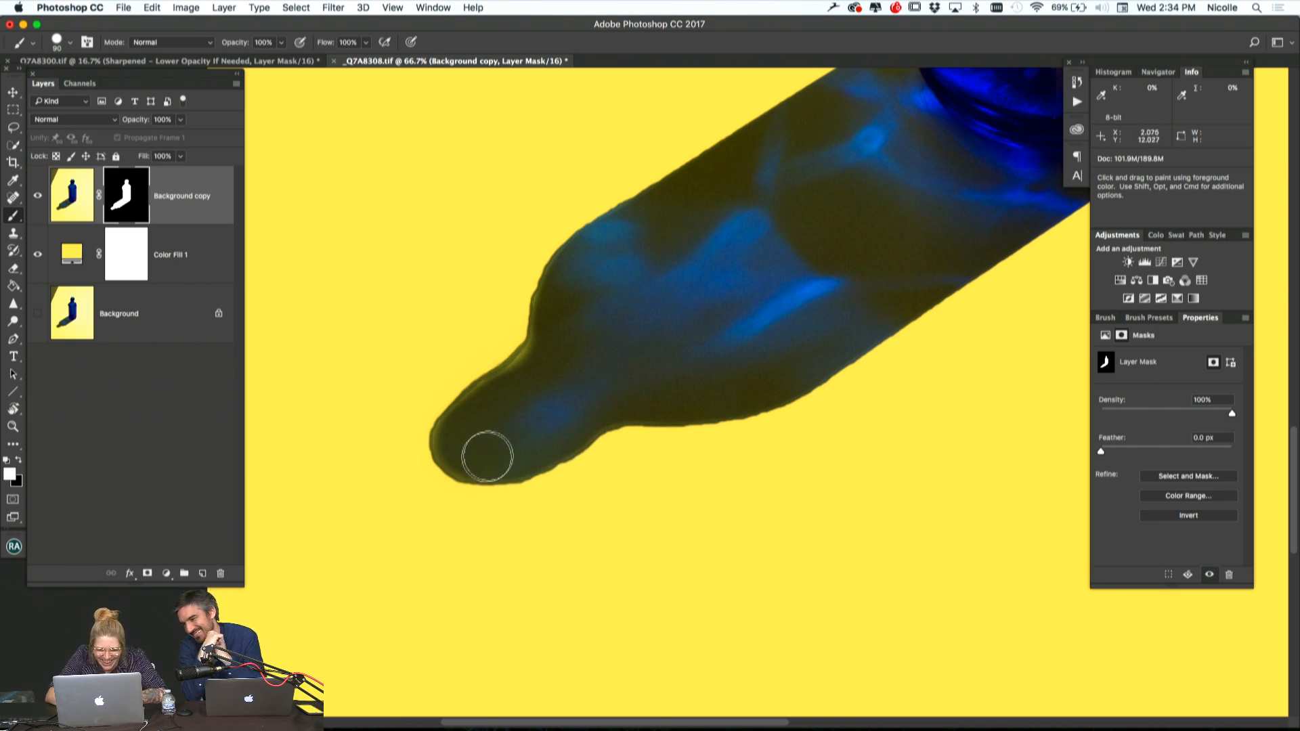
{"action": "left_click_drag", "start_coordinate": [476, 462], "coordinate": [534, 451]}
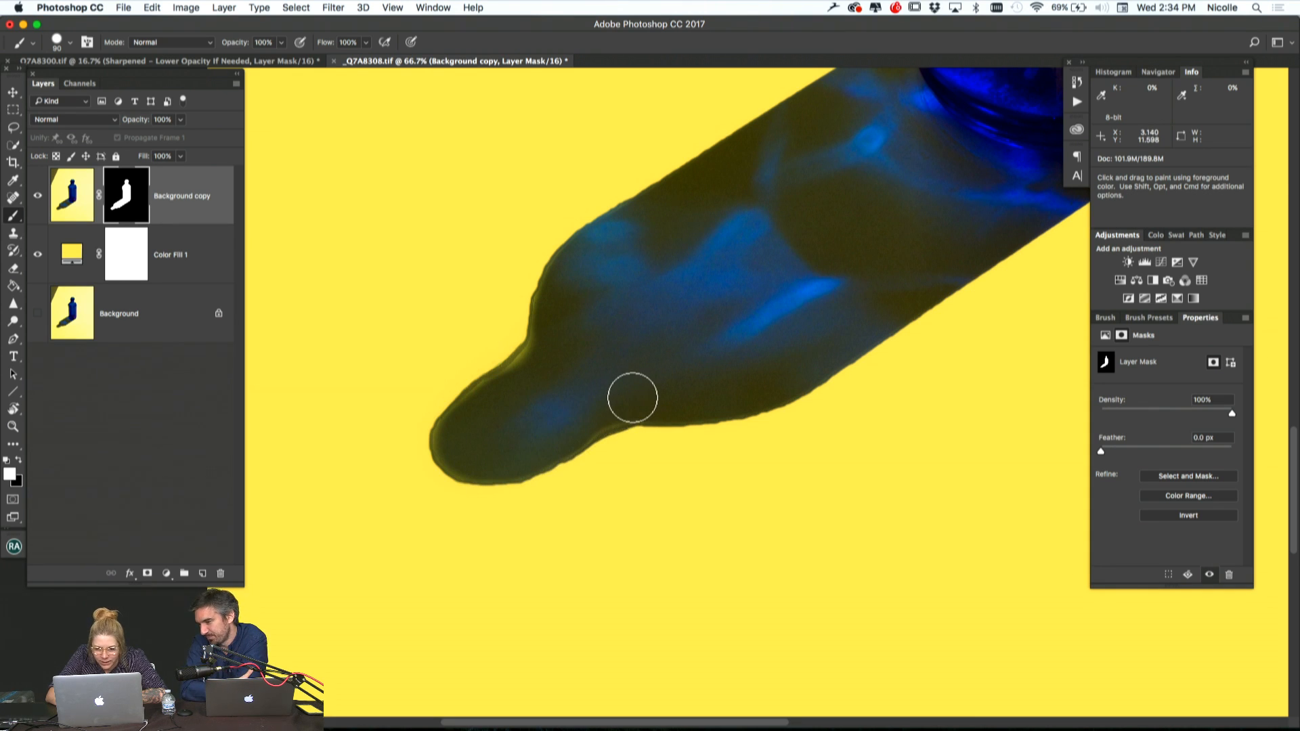
{"action": "key", "text": "super+minus"}
{"action": "key", "text": "super+minus"}
{"action": "key", "text": "super+minus"}
{"action": "key", "text": "super+minus"}
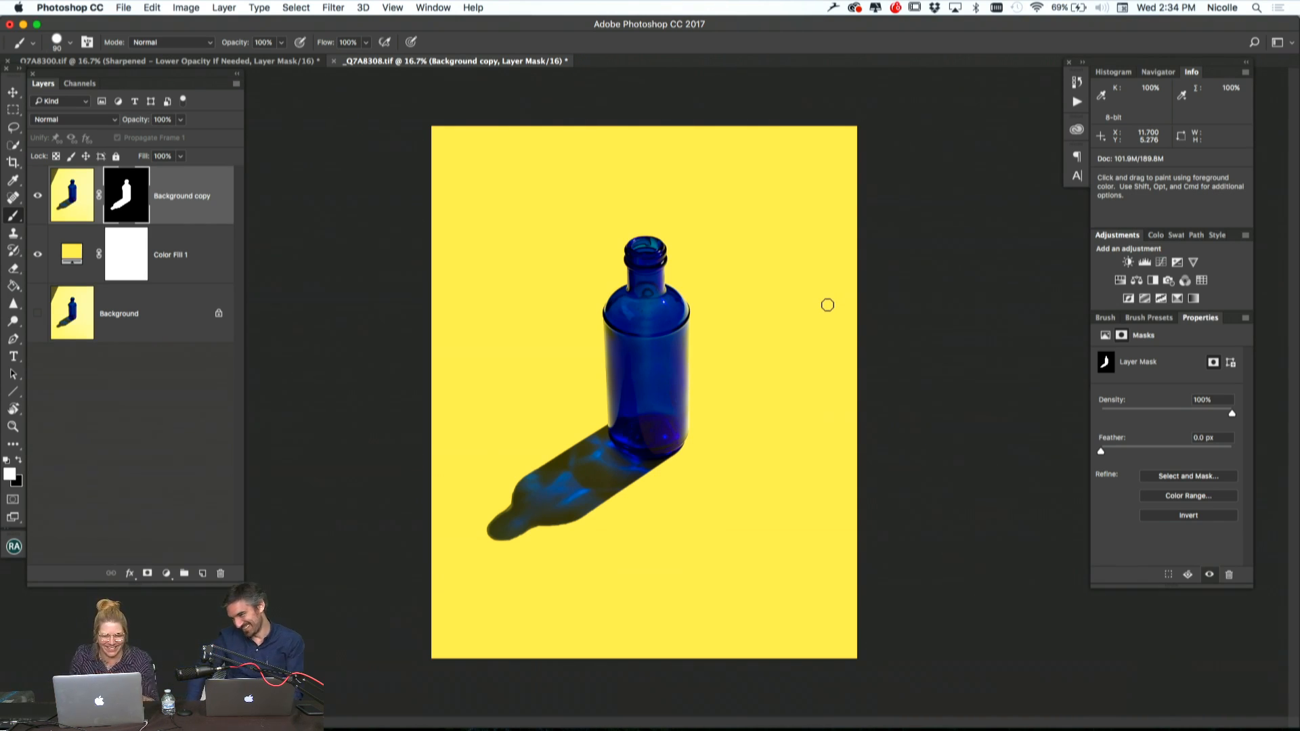
Convert the masked bottle layer to a smart object
{"action": "right_click", "coordinate": [191, 194]}
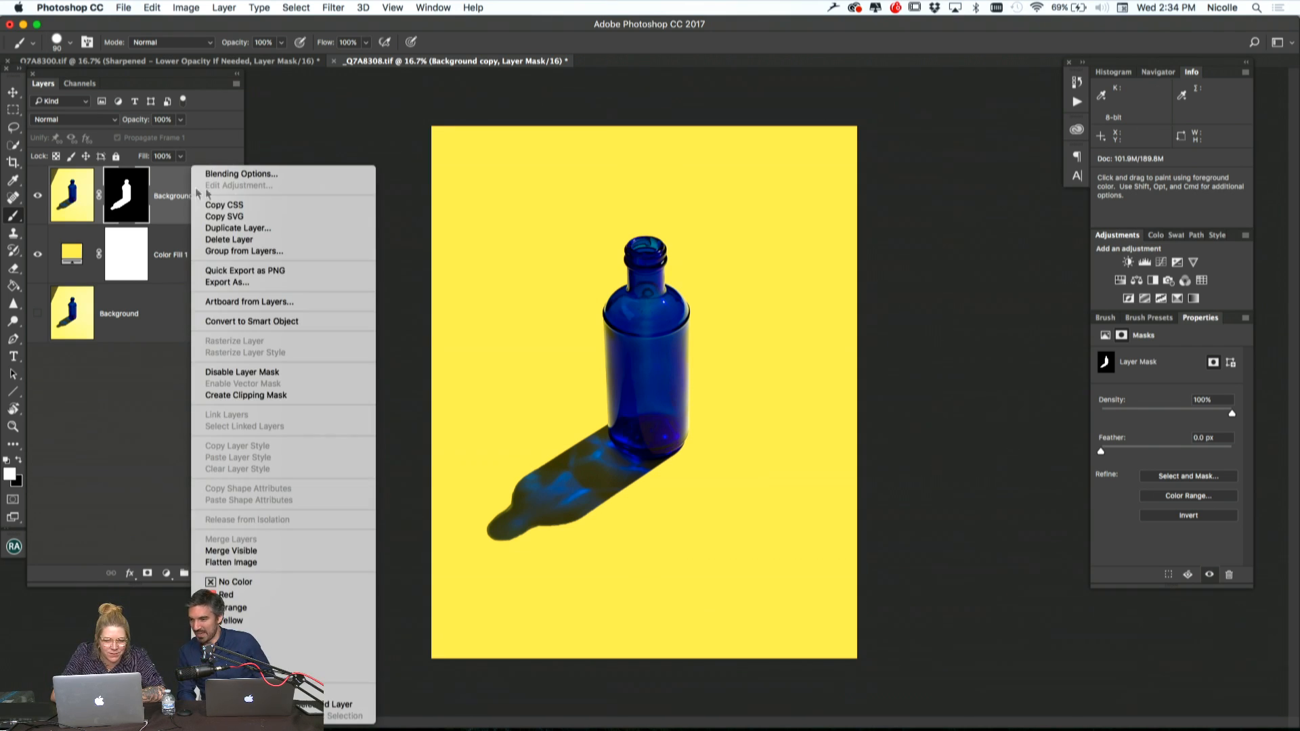
{"action": "left_click", "coordinate": [266, 322]}
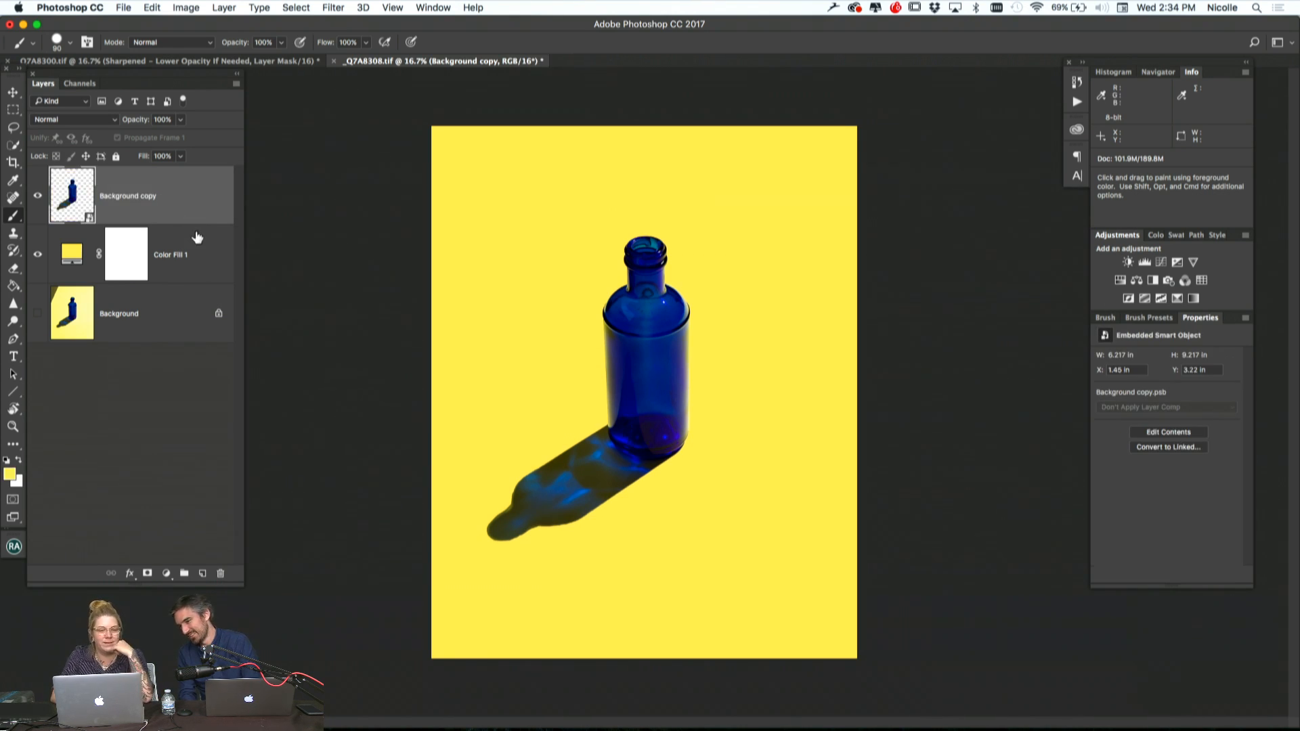
{"action": "left_click", "coordinate": [36, 201]}
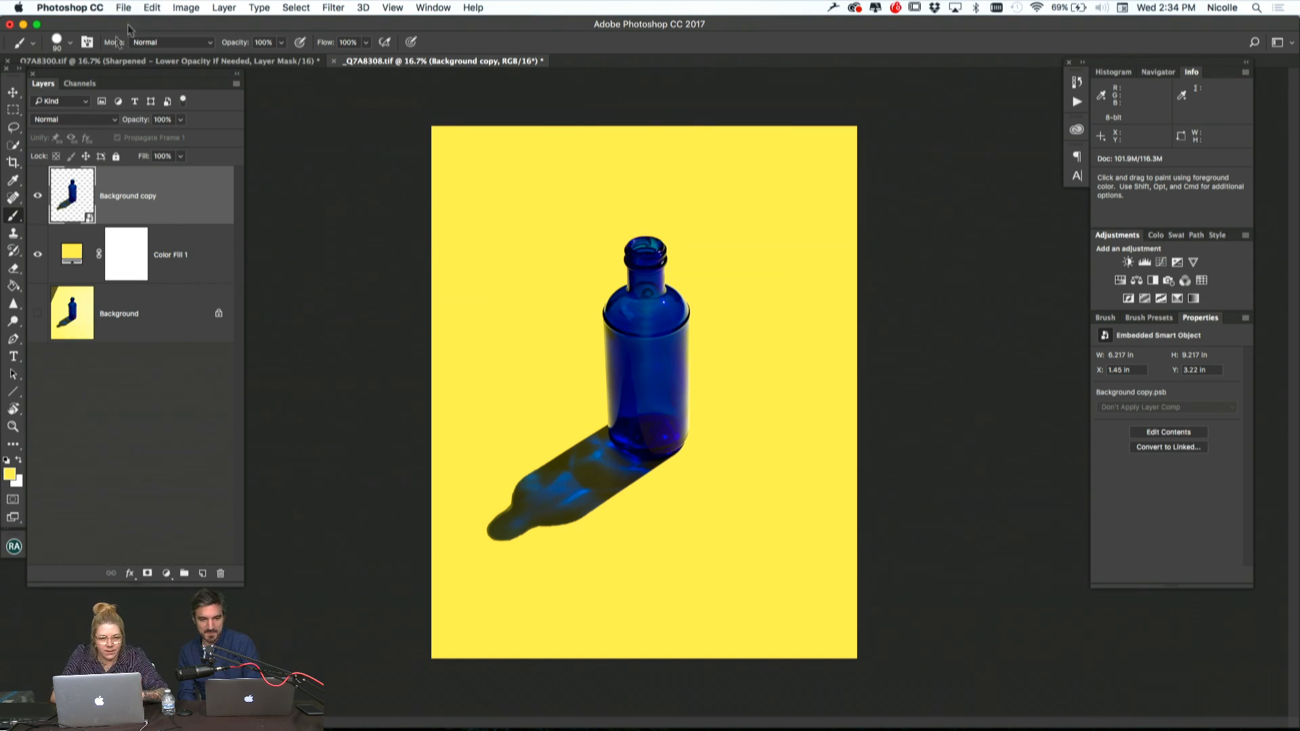
Scale the bottle smart object down to about 50% toward its lower-left corner and rotate it about 0.3°
{"action": "key", "text": "super+j"}
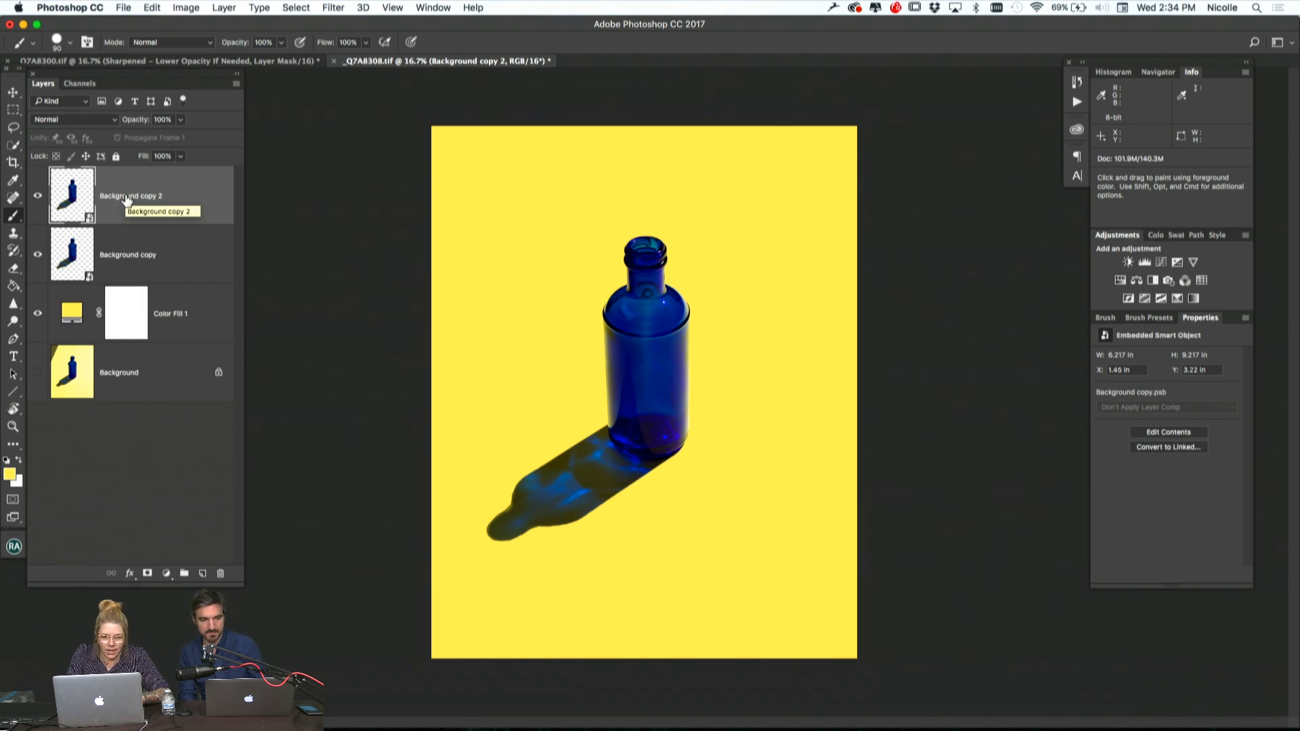
{"action": "key", "text": "super+z"}
{"action": "key", "text": "super+t"}
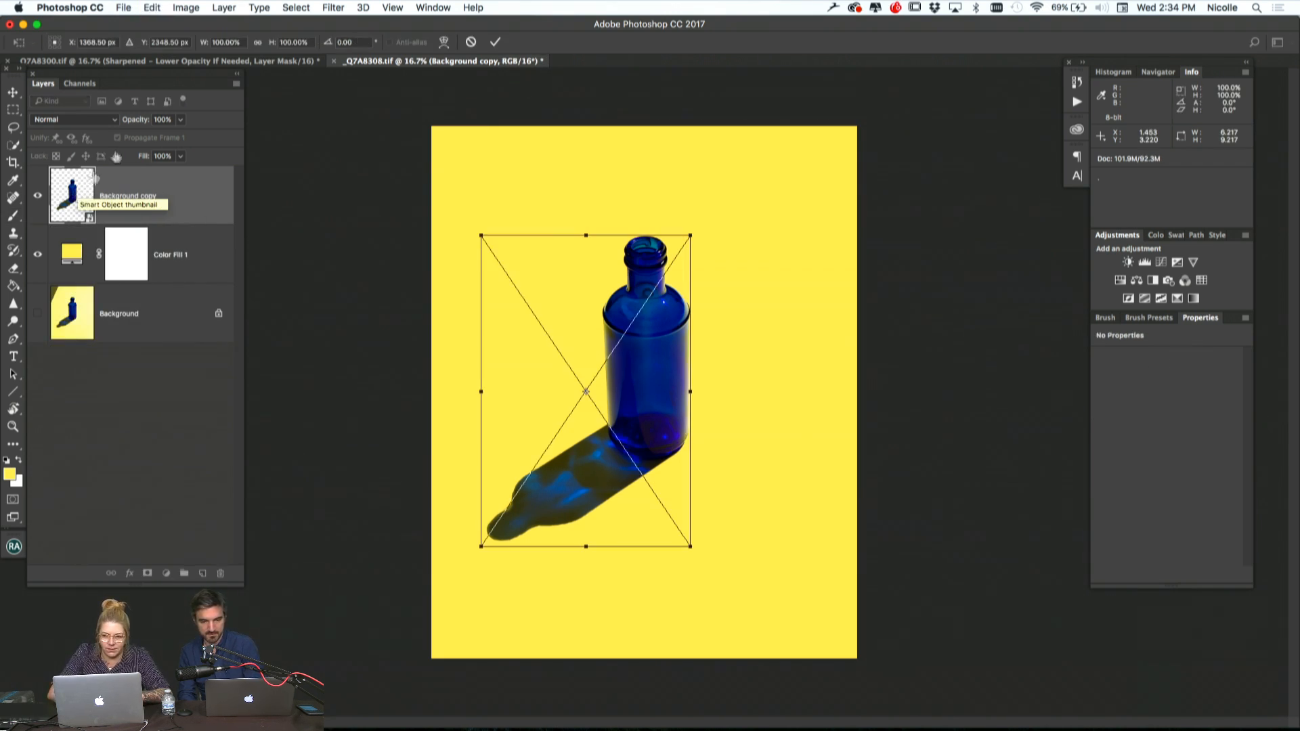
{"action": "left_click_drag", "start_coordinate": [687, 235], "coordinate": [566, 382]}
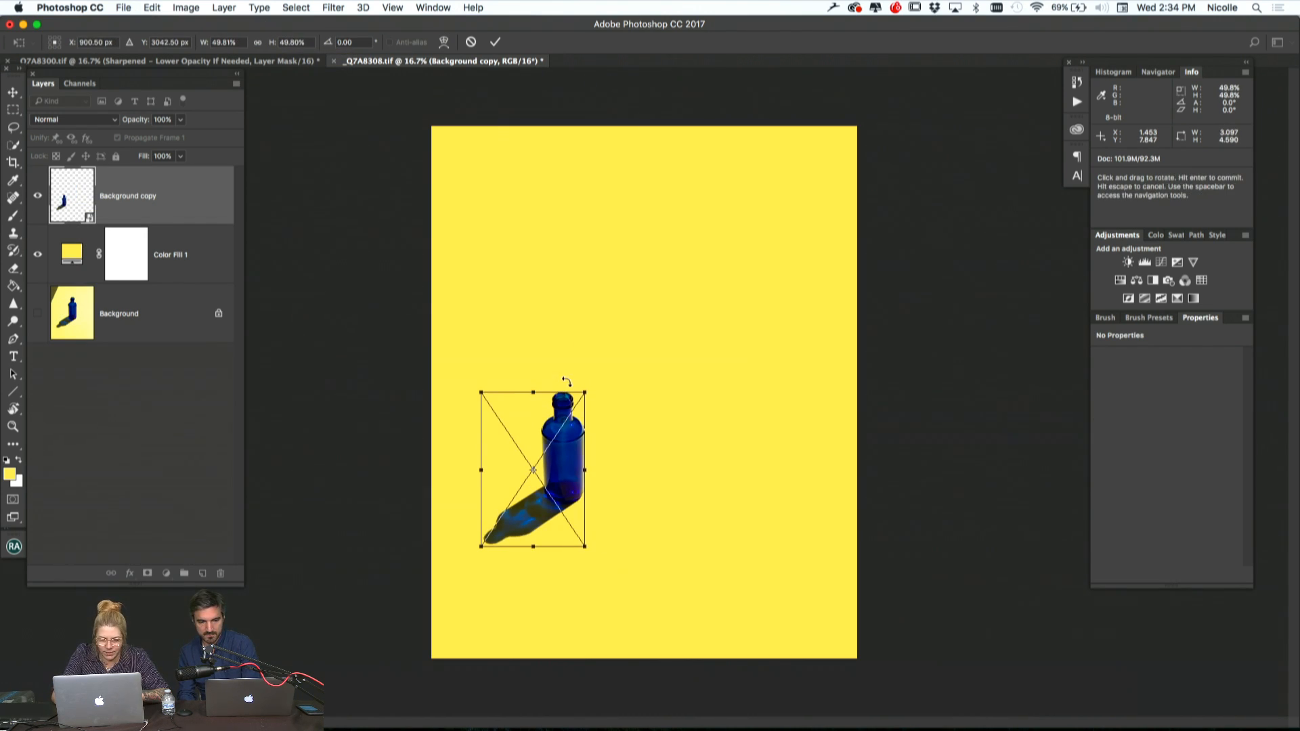
{"action": "left_click_drag", "start_coordinate": [593, 377], "coordinate": [593, 374]}
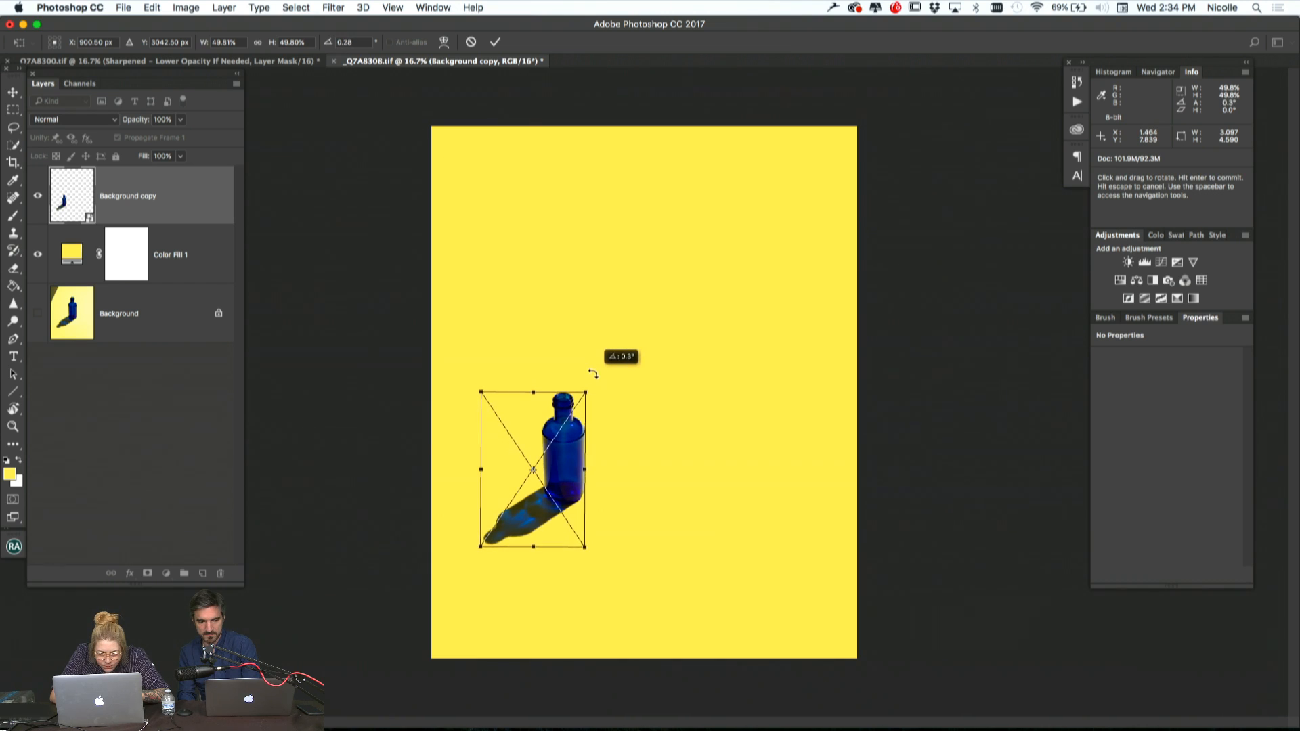
{"action": "key", "text": "Return"}
{"action": "key", "text": "b"}
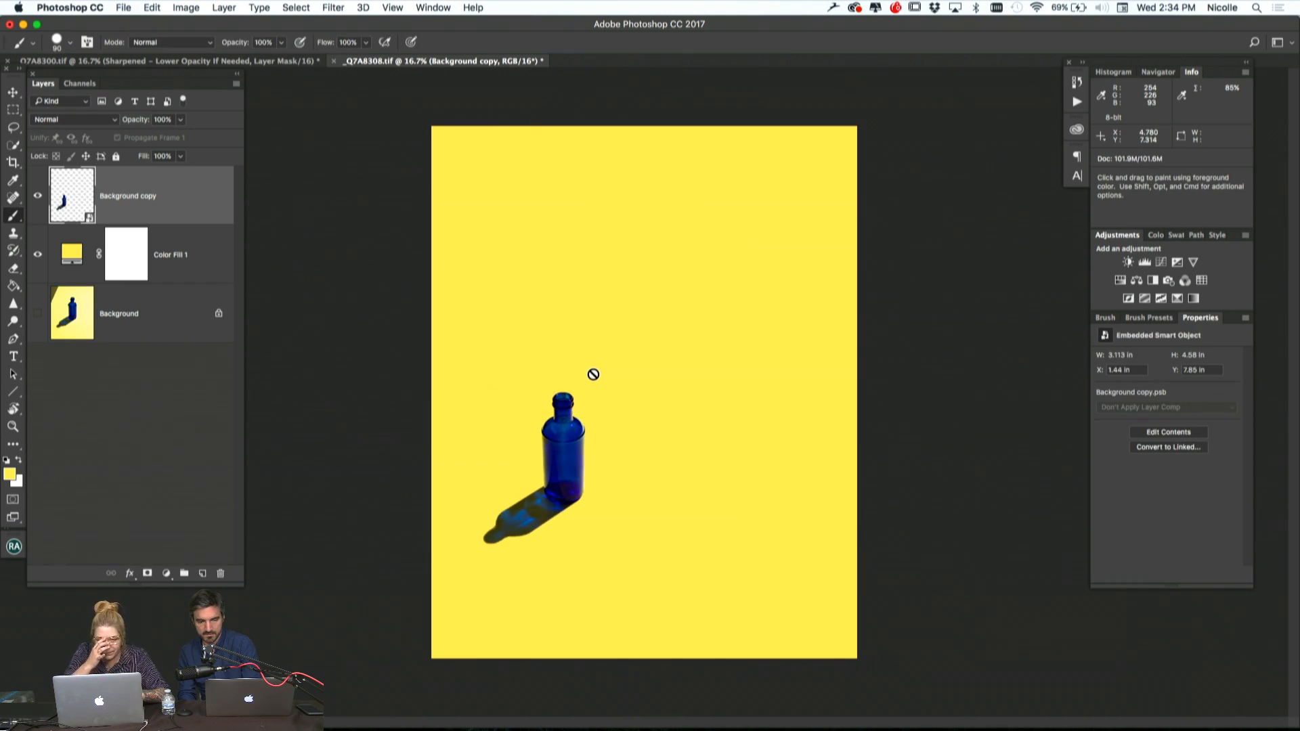
Duplicate the scaled bottle layer three times
{"action": "key", "text": "super+j"}
{"action": "key", "text": "super+j"}
{"action": "key", "text": "super+j"}
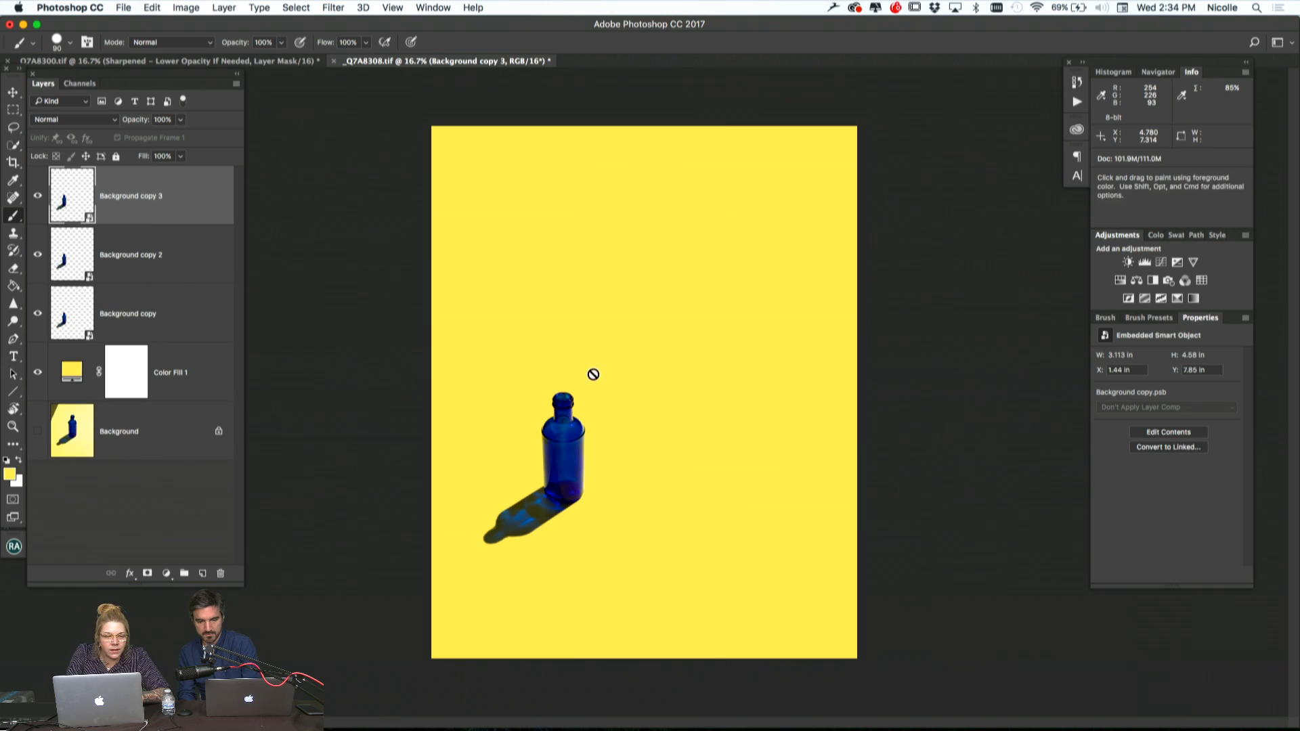
Show the rulers and place a horizontal guide along the top of the bottle, at about 7.85 in
{"action": "key", "text": "v"}
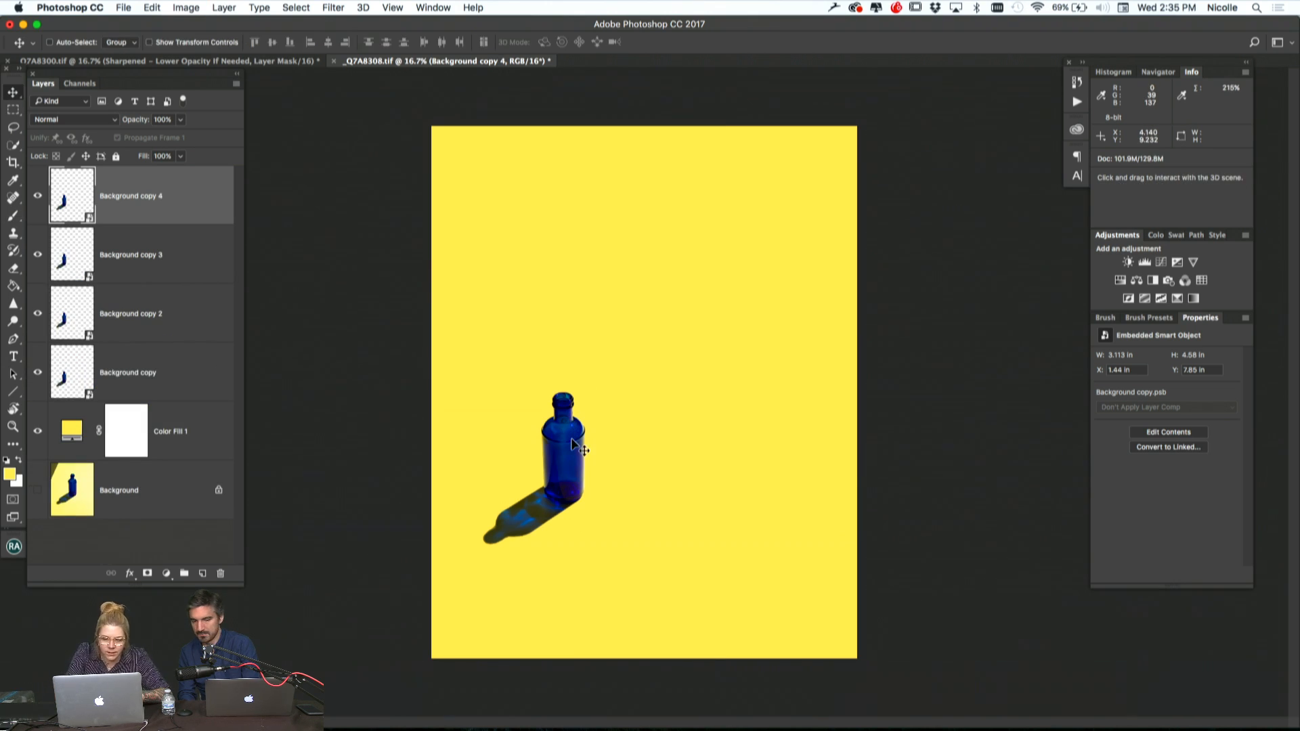
{"action": "key", "text": "super+r"}
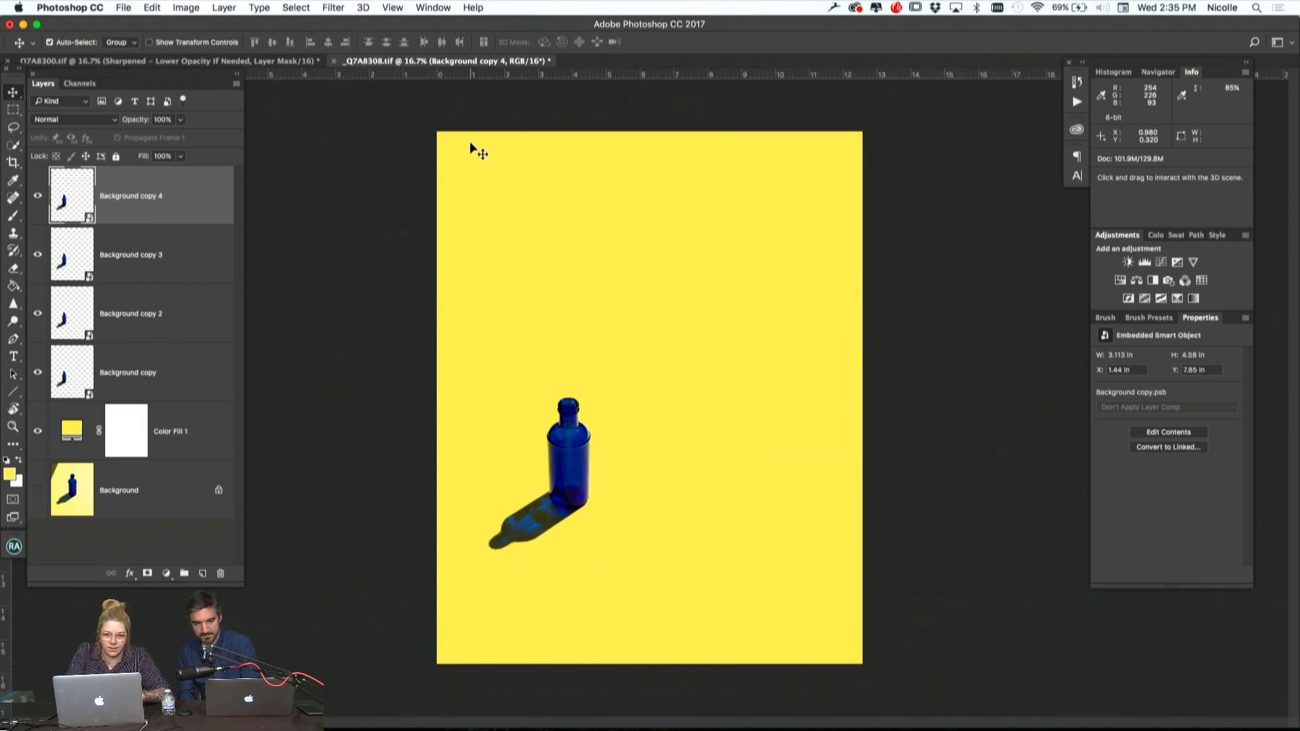
{"action": "left_click_drag", "start_coordinate": [509, 79], "coordinate": [510, 398]}
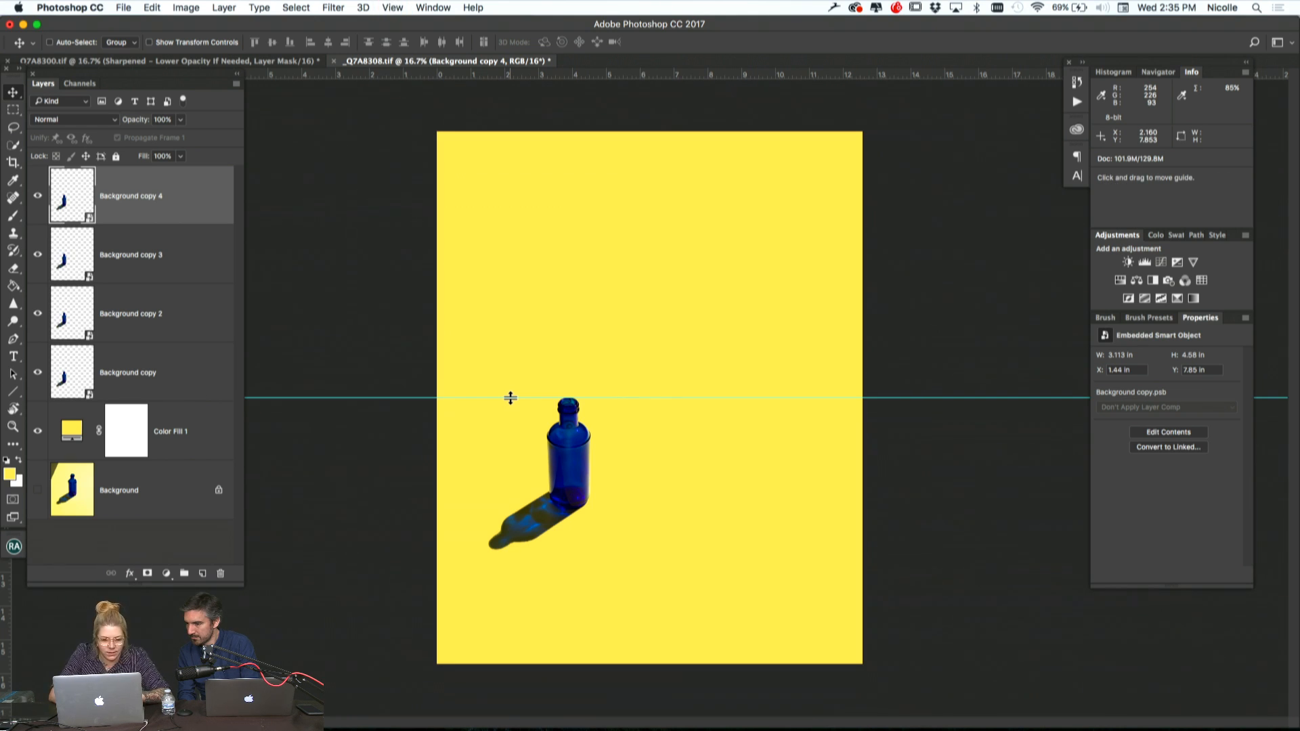
Move Background copy 3 and Background copy 4 to either side of the original bottle, evenly spaced with their tops on the guide
{"action": "left_click_drag", "start_coordinate": [571, 453], "coordinate": [499, 463]}
{"action": "left_click", "coordinate": [161, 256]}
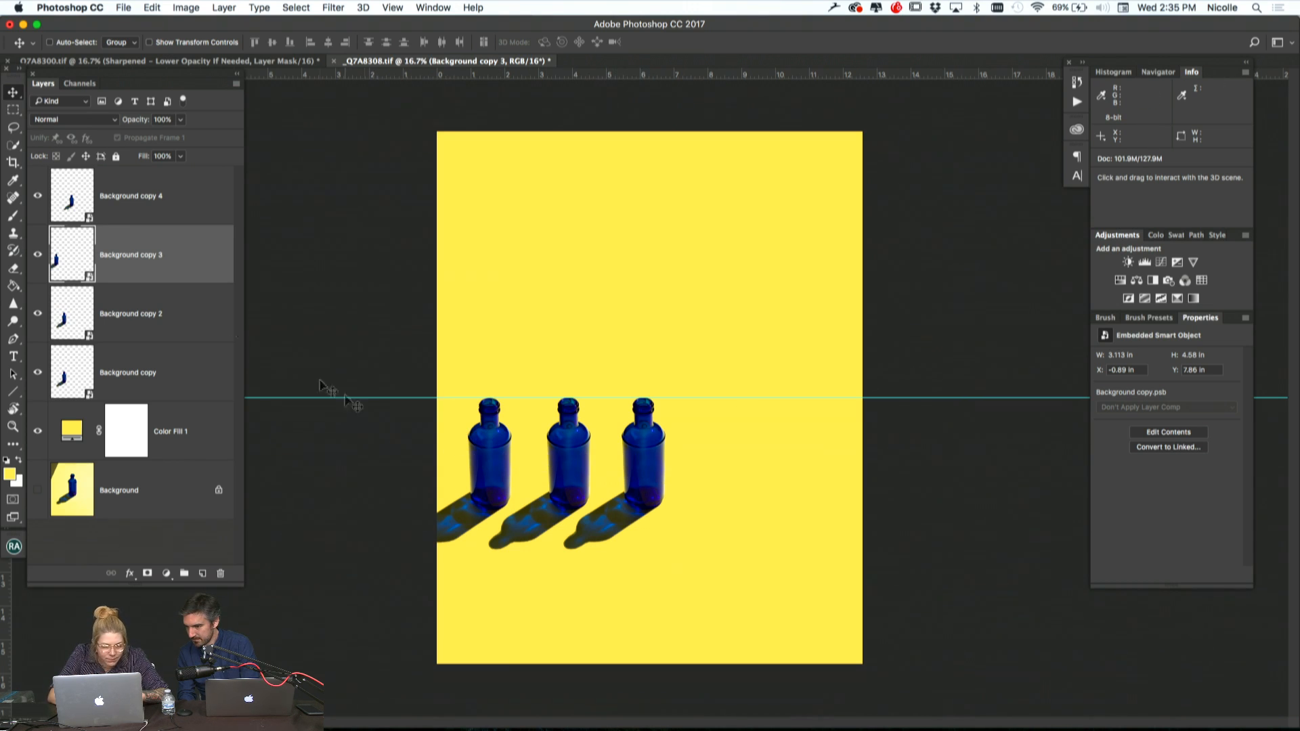
{"action": "left_click", "coordinate": [166, 216]}
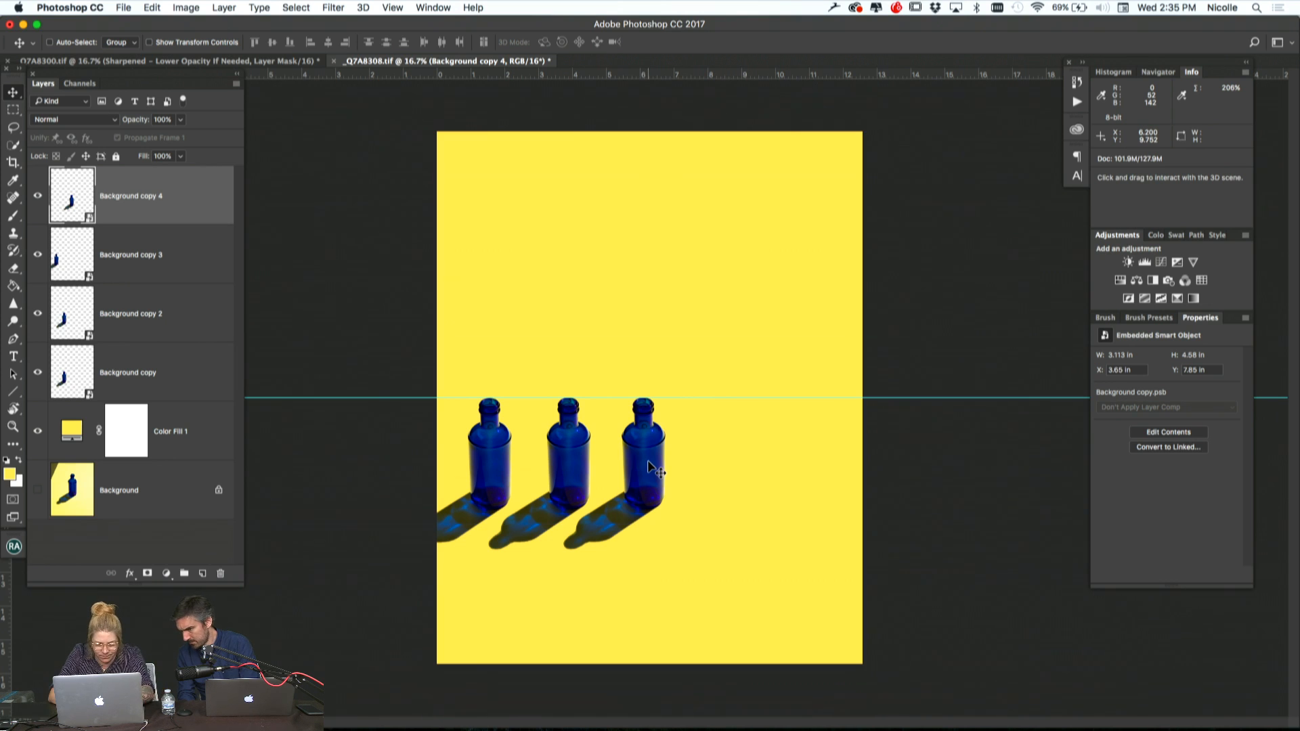
{"action": "left_click_drag", "start_coordinate": [650, 467], "coordinate": [653, 467]}
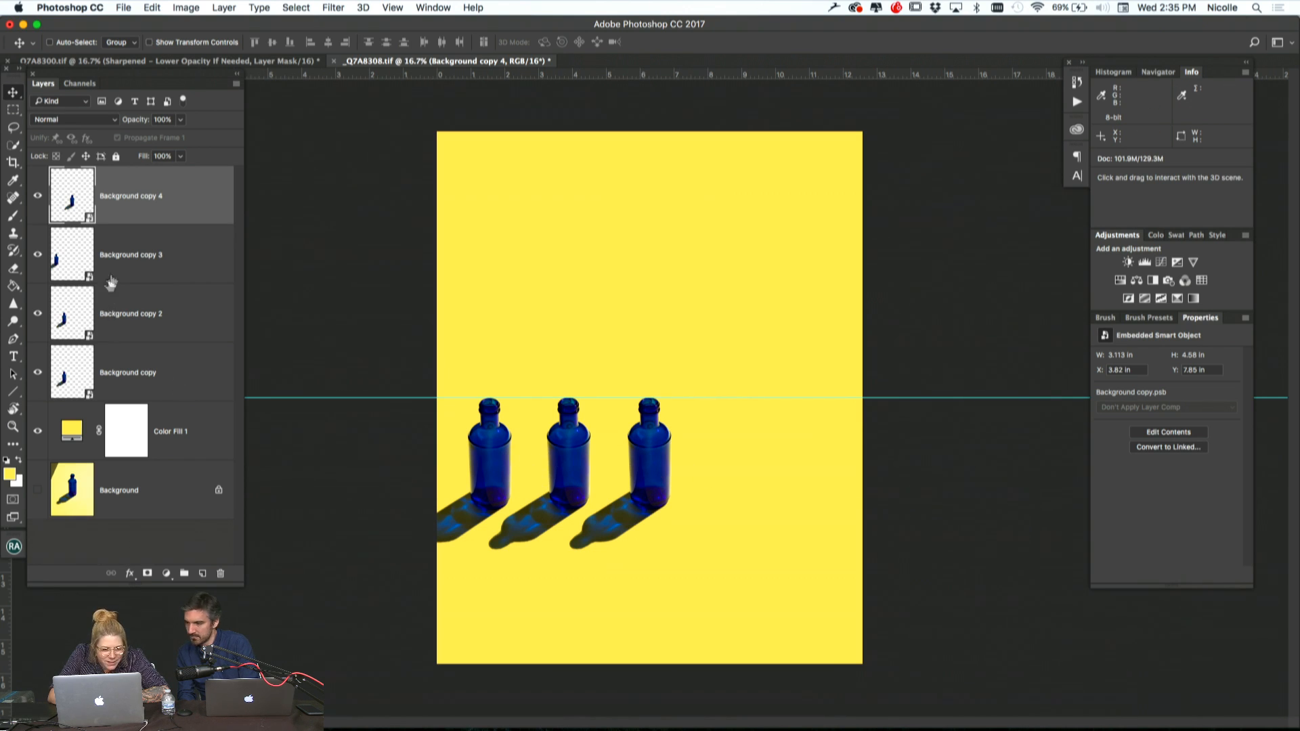
Move Background copy along the guide into fourth place in the row, and duplicate it as a fifth bottle with the same spacing
{"action": "left_click", "coordinate": [137, 366]}
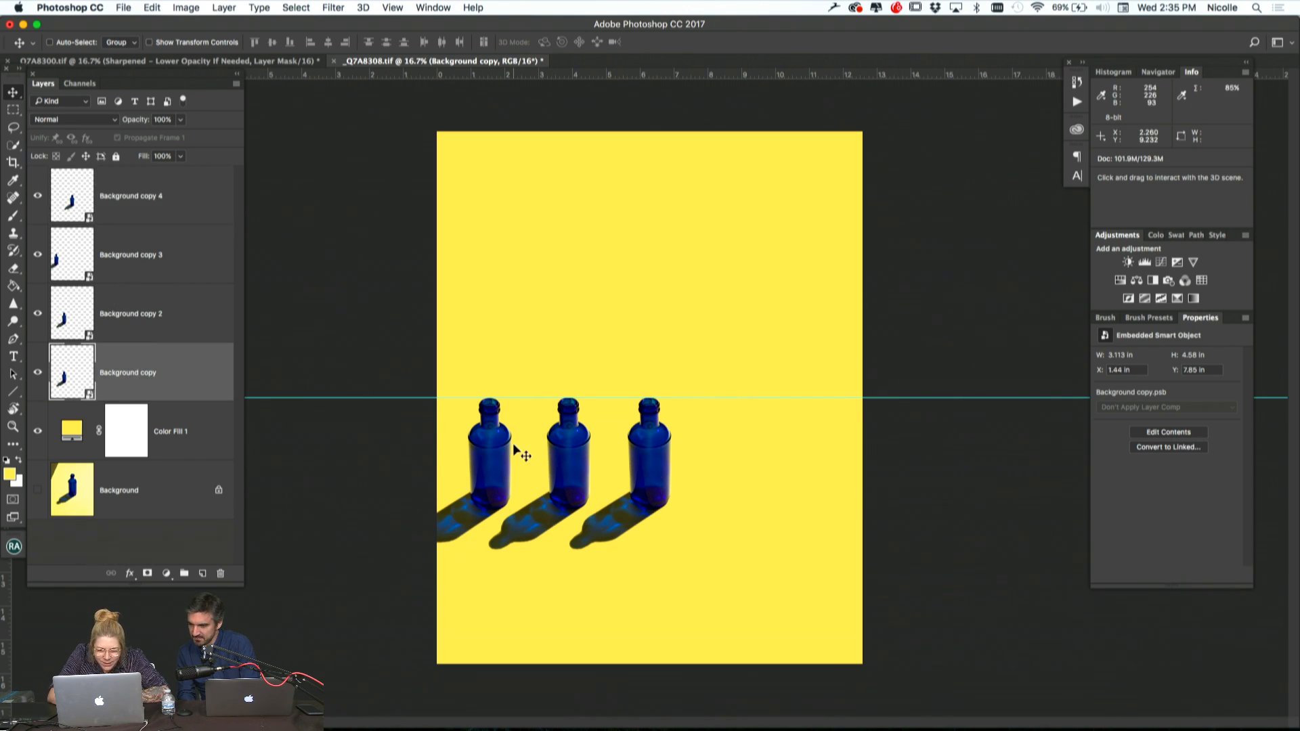
{"action": "left_click_drag", "start_coordinate": [568, 457], "coordinate": [729, 454]}
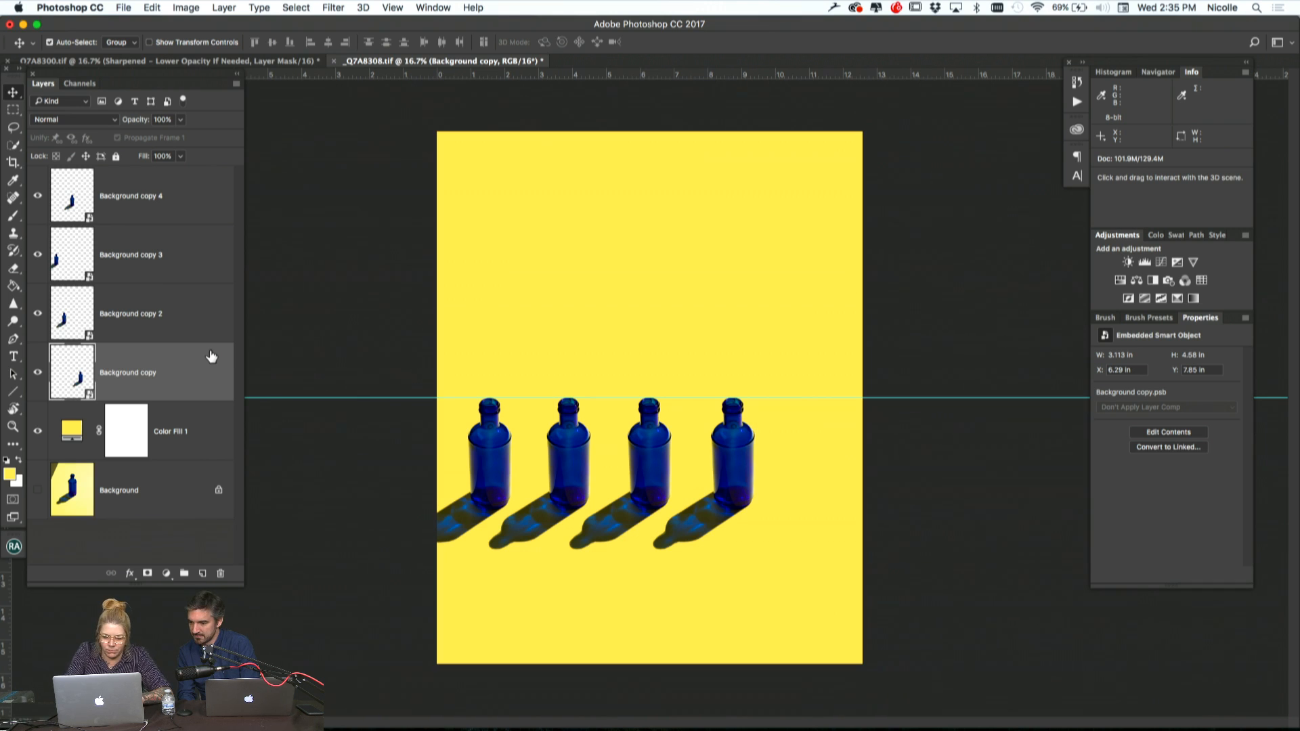
{"action": "key", "text": "super+j"}
{"action": "left_click_drag", "start_coordinate": [584, 480], "coordinate": [666, 480]}
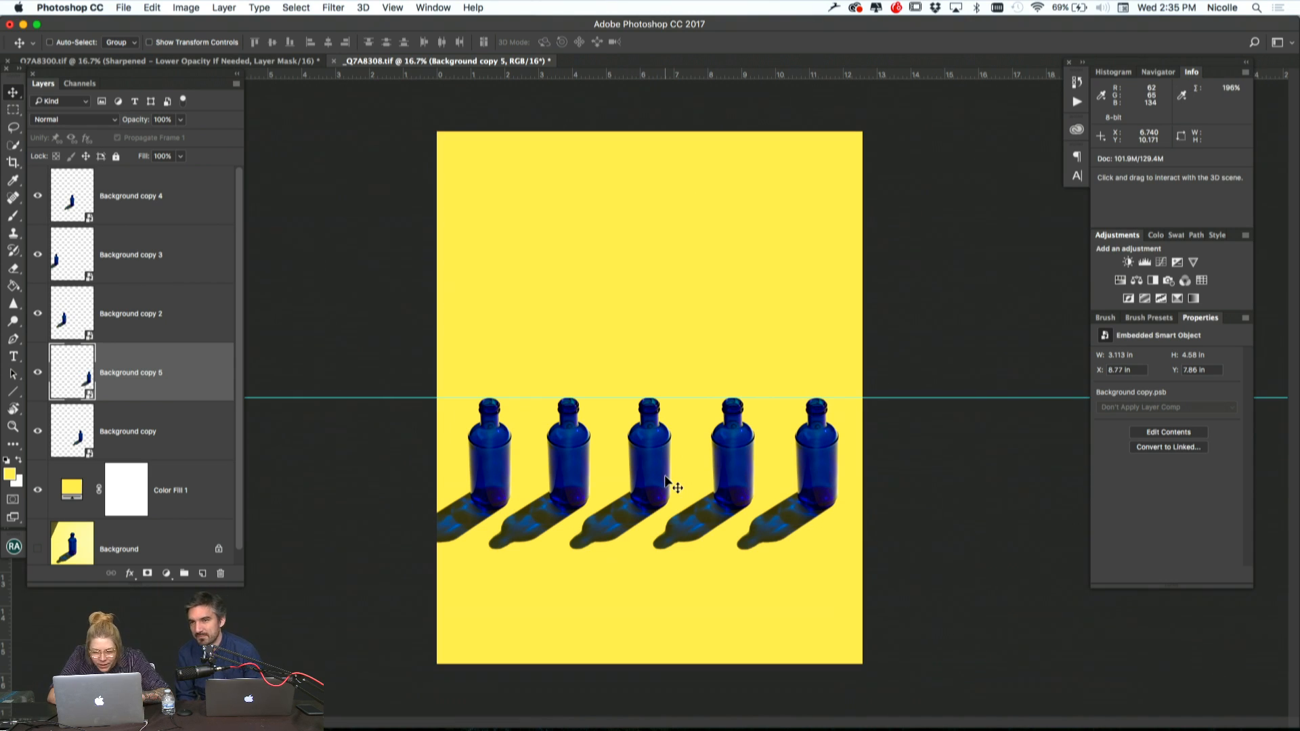
Place a horizontal guide along the bottle bases at about 11.17 in, and nudge the fifth bottle into line with the row
{"action": "left_click_drag", "start_coordinate": [518, 75], "coordinate": [499, 510]}
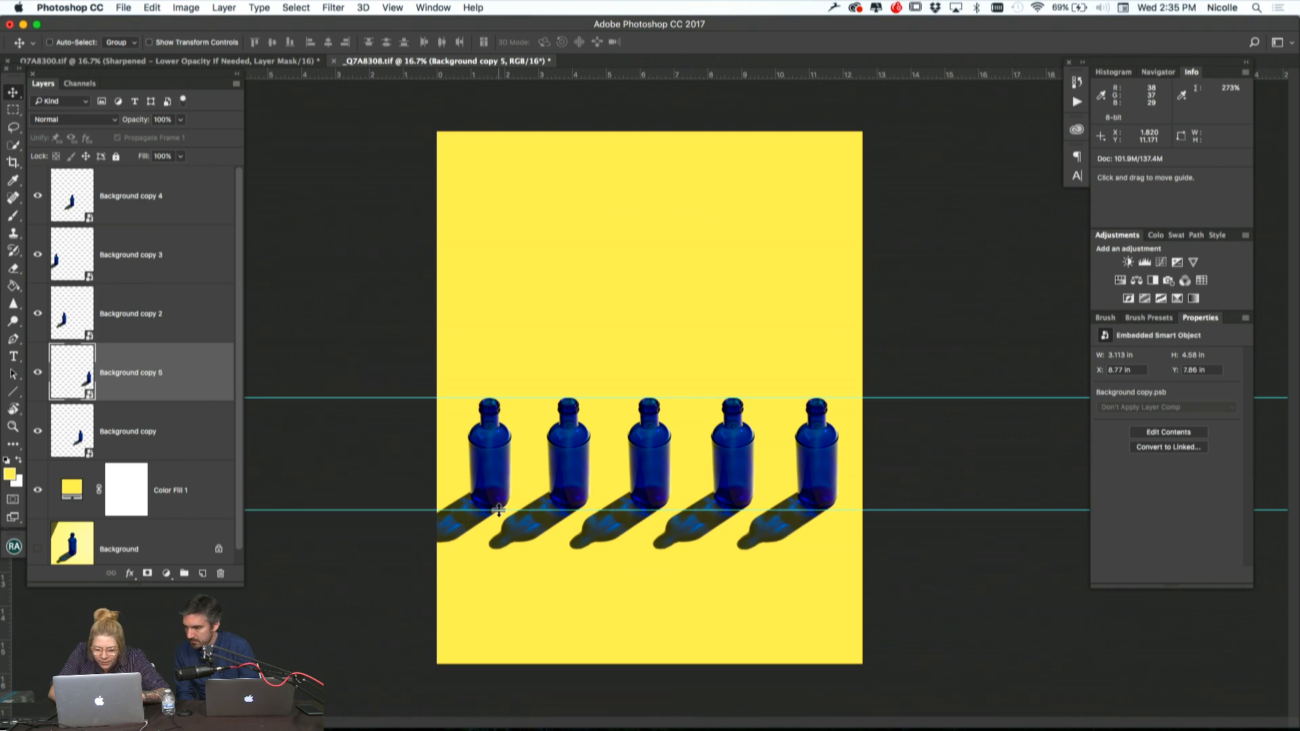
{"action": "key", "text": "super+equal"}
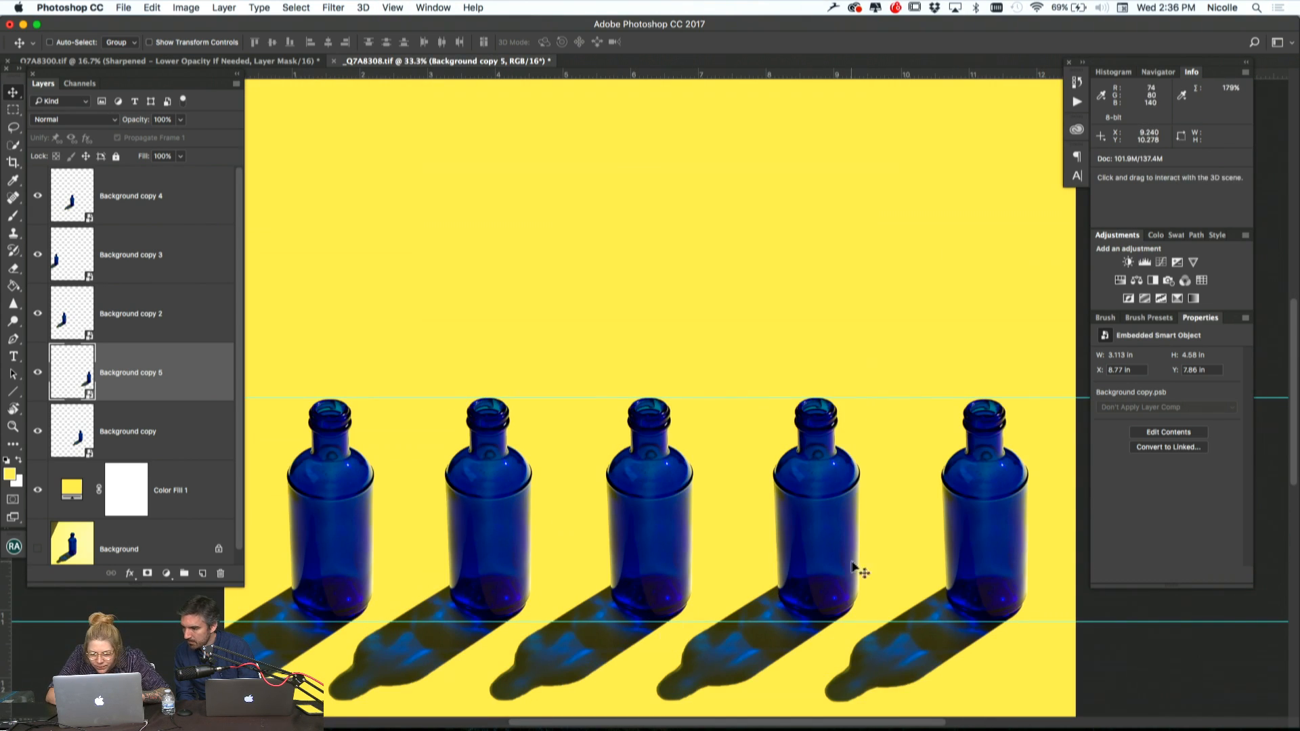
{"action": "left_click_drag", "start_coordinate": [958, 555], "coordinate": [958, 556]}
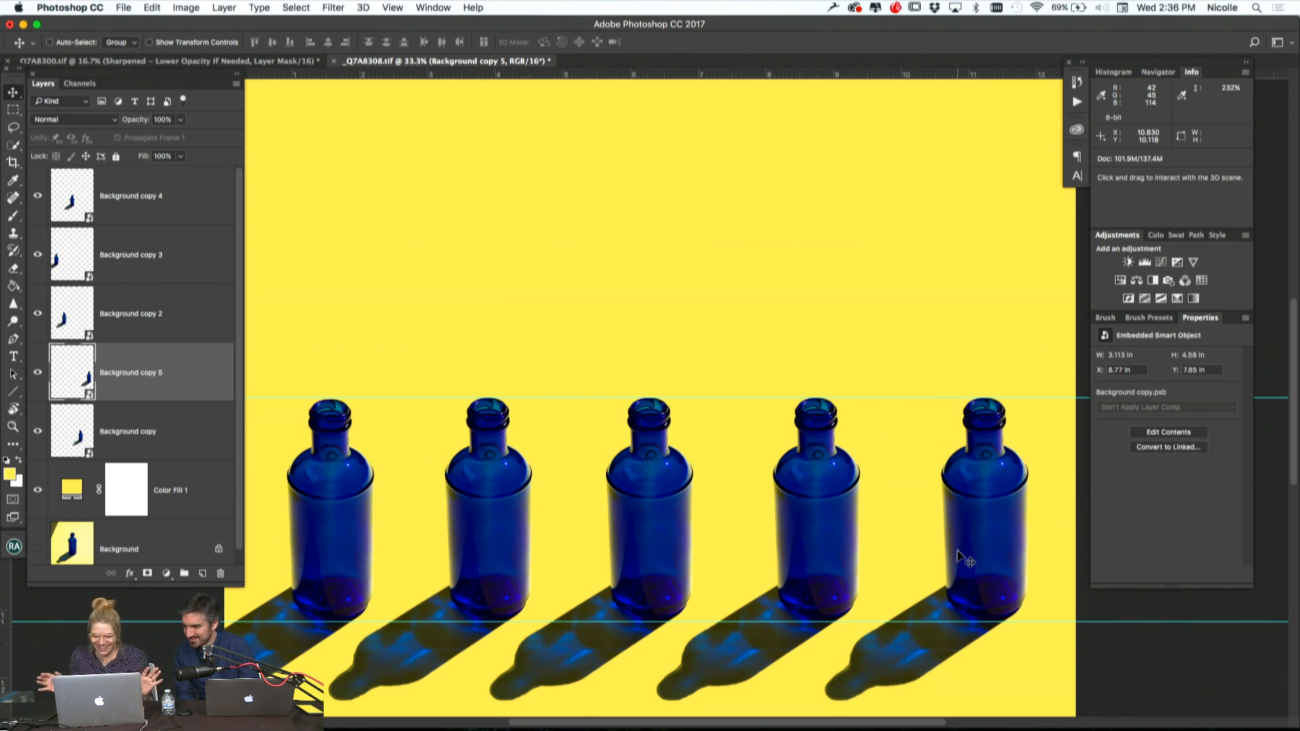
{"action": "key", "text": "super+minus"}
{"action": "key", "text": "super+minus"}
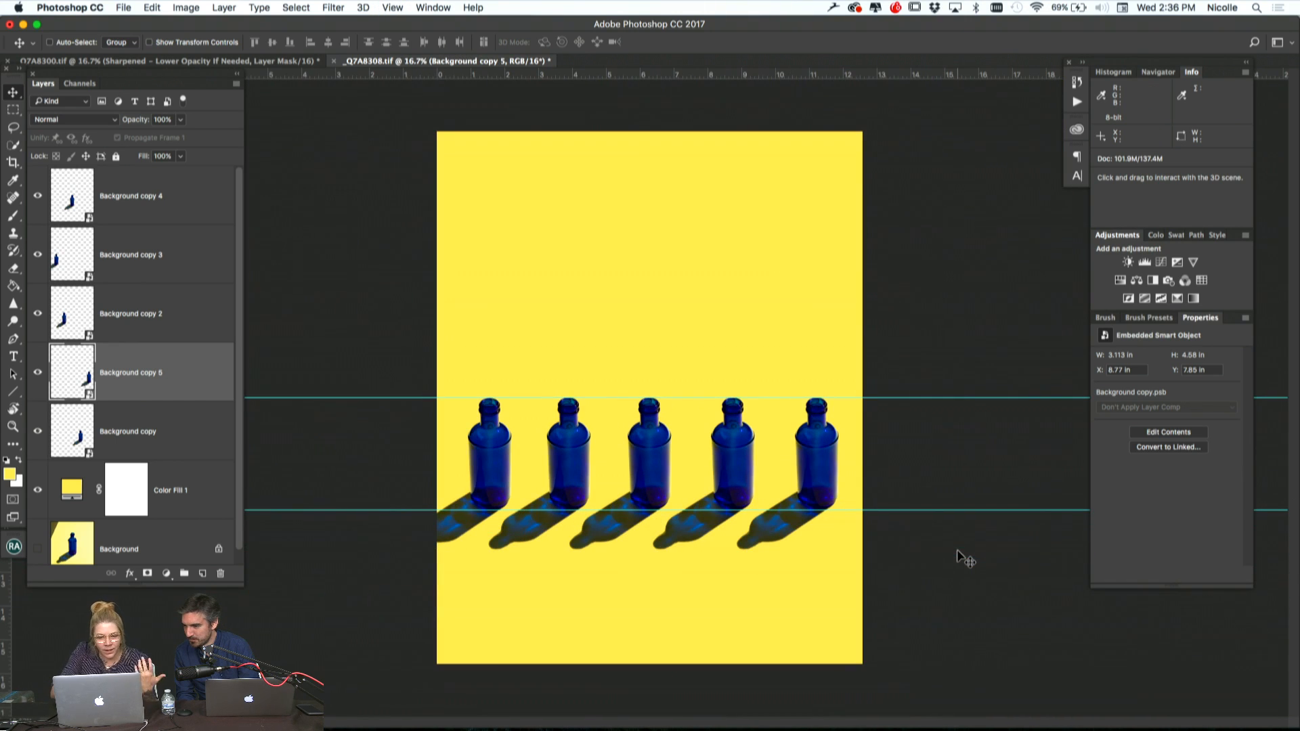
Group the five bottle layers and duplicate the group three times
{"action": "left_click", "coordinate": [170, 215]}
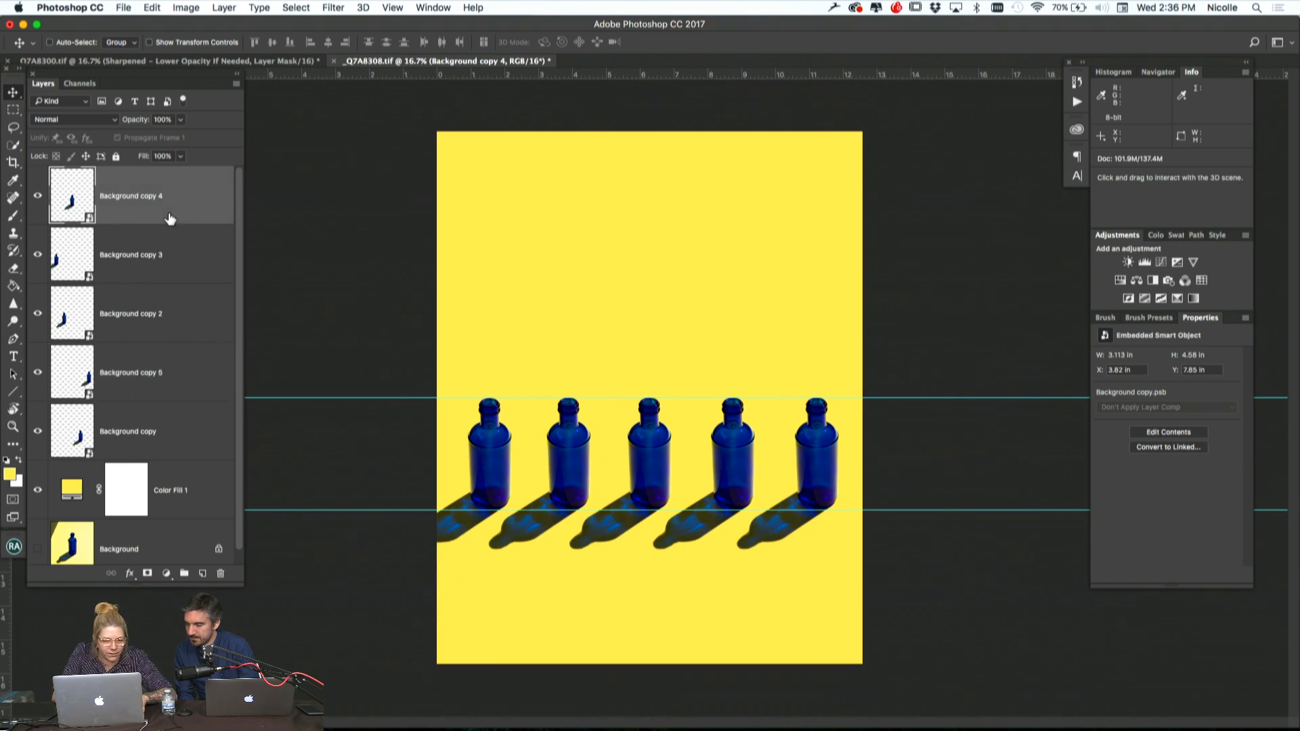
{"action": "left_click", "coordinate": [180, 424], "text": "shift"}
{"action": "key", "text": "super+g"}
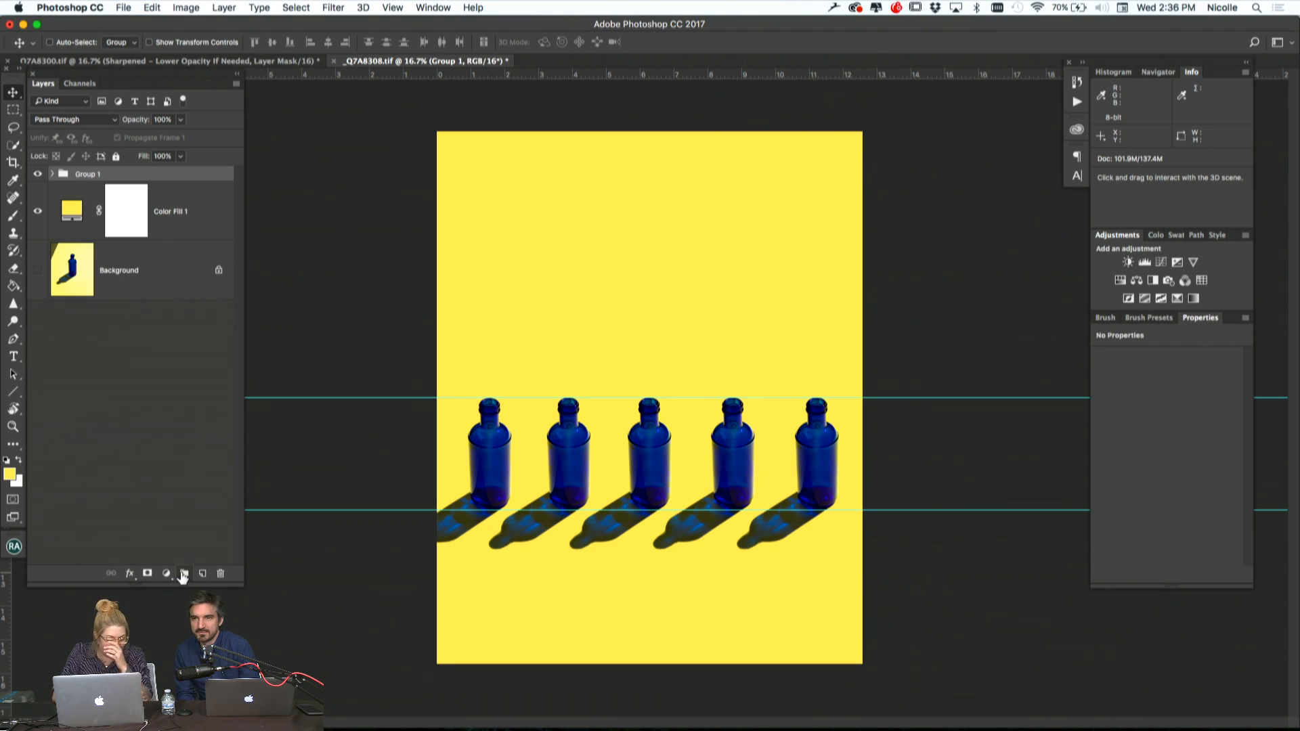
{"action": "key", "text": "super+j"}
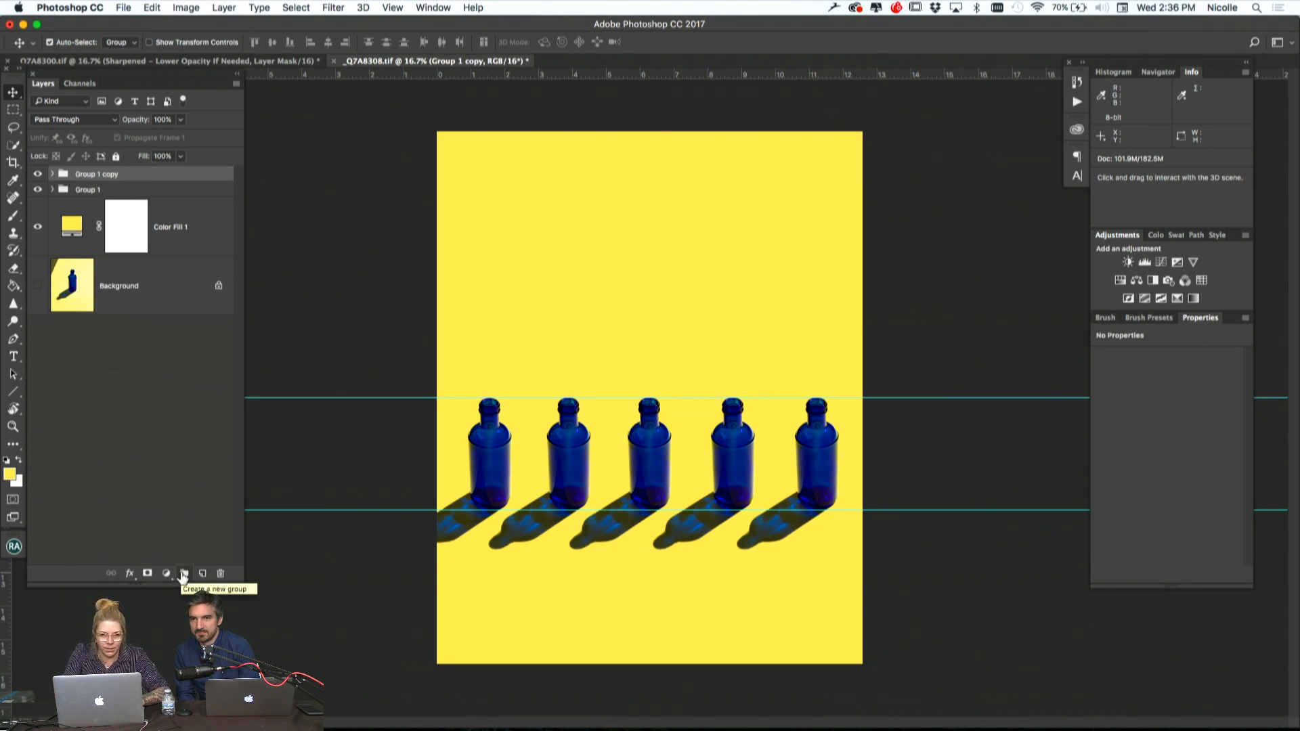
{"action": "key", "text": "super+j"}
{"action": "key", "text": "super+j"}
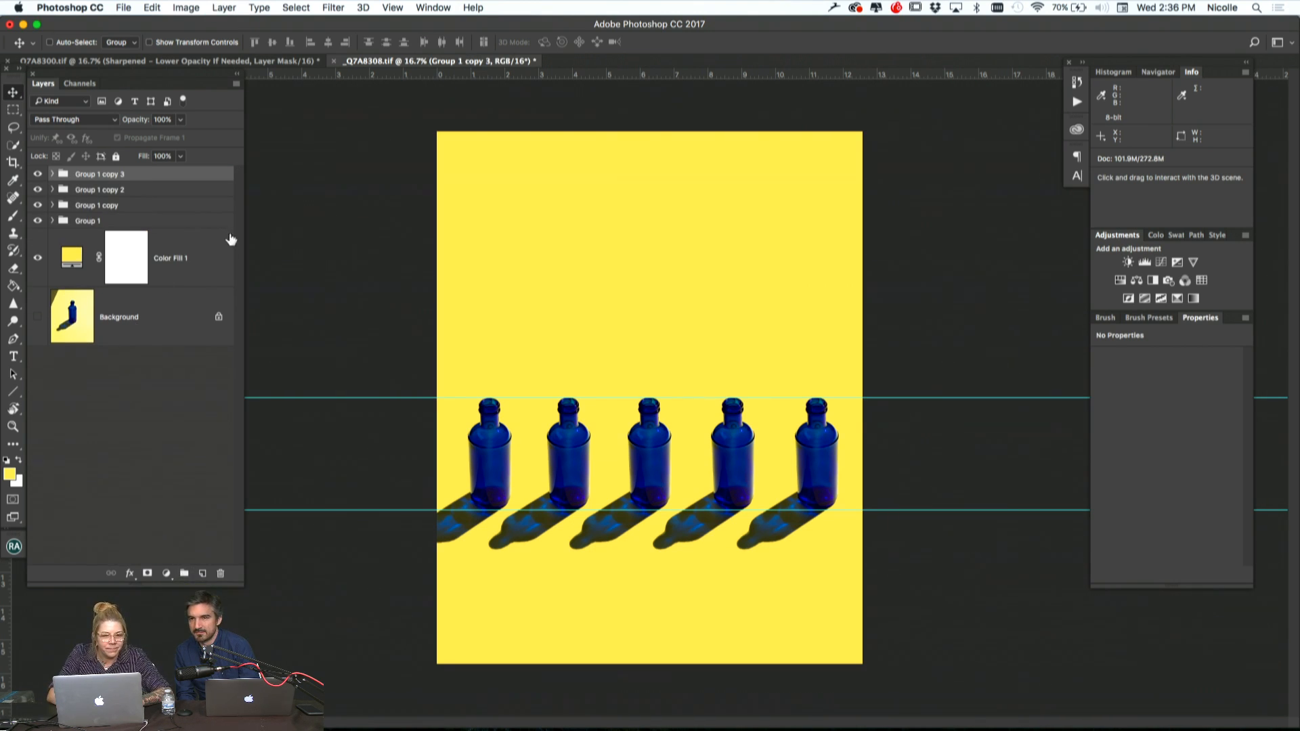
Move Group 1 copy about 4.6 in straight up as a second row, and place a vertical guide along the fifth bottle's outer edge
{"action": "left_click", "coordinate": [145, 207]}
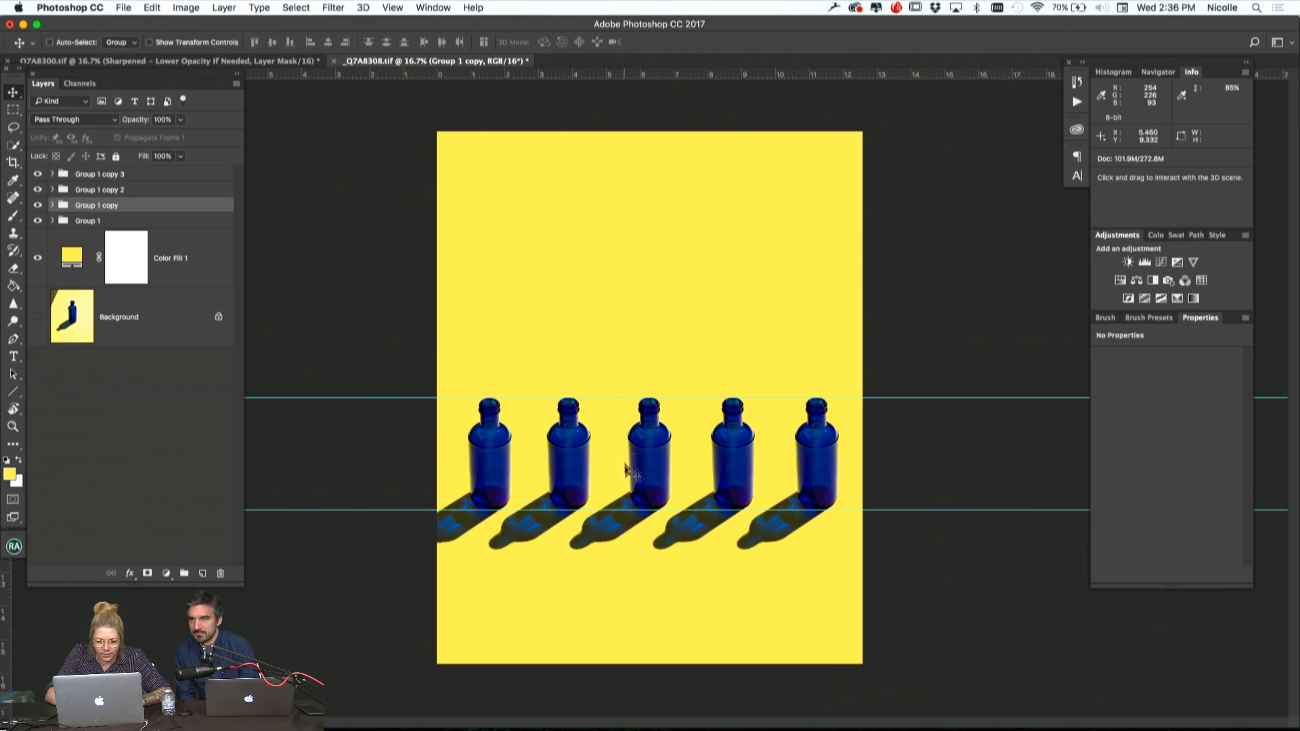
{"action": "left_click_drag", "start_coordinate": [628, 474], "coordinate": [640, 318]}
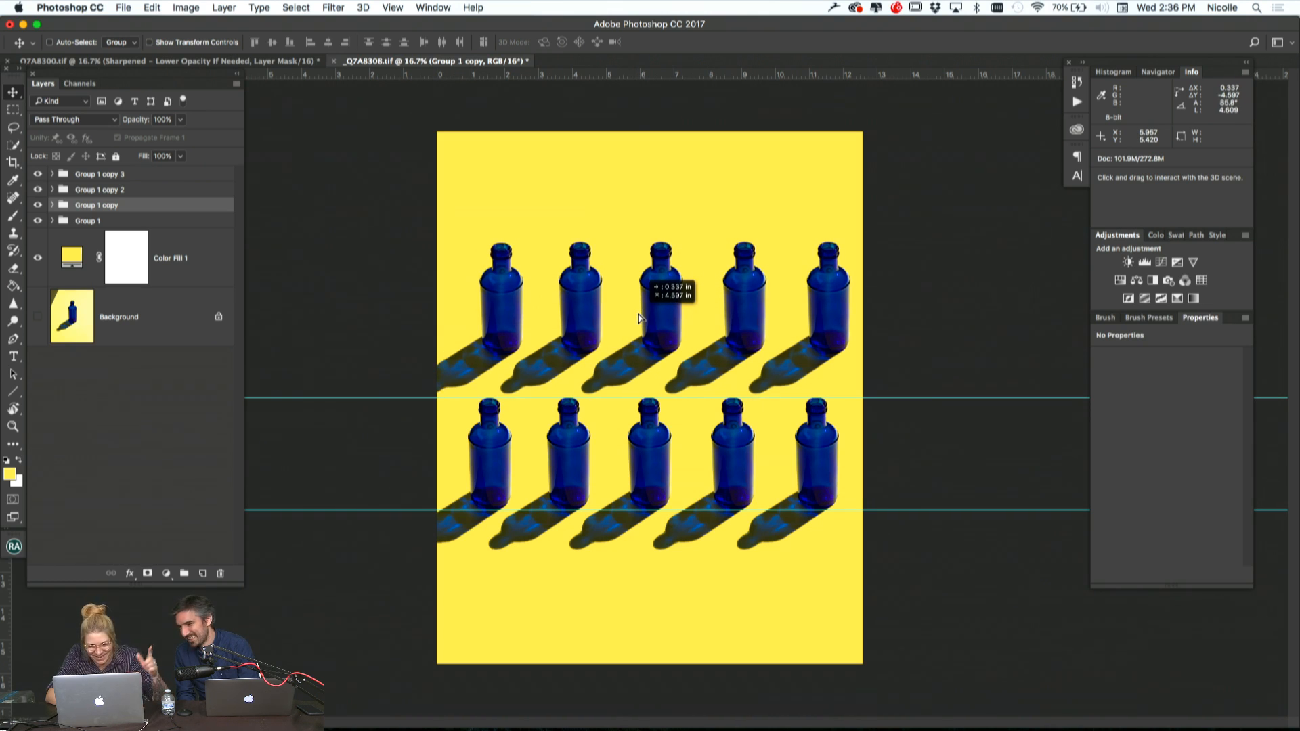
{"action": "left_click_drag", "start_coordinate": [639, 318], "coordinate": [686, 315]}
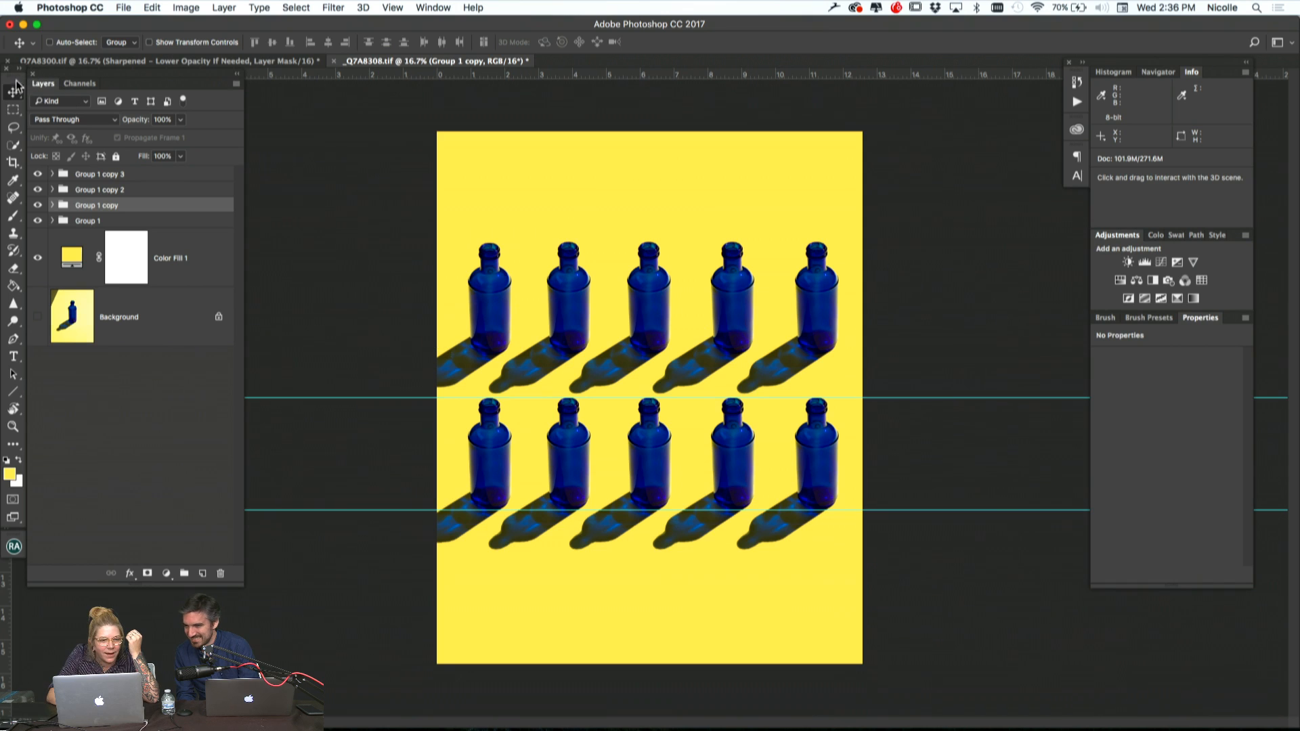
{"action": "left_click_drag", "start_coordinate": [15, 80], "coordinate": [835, 91]}
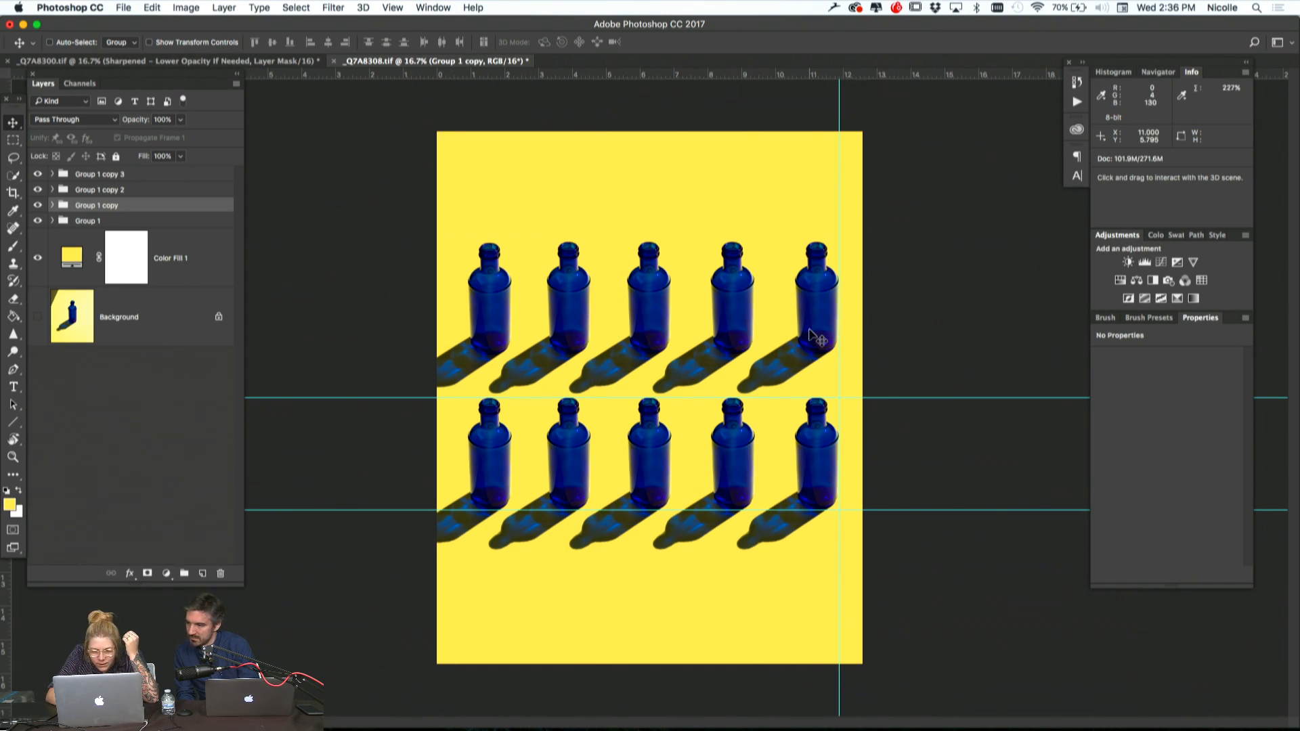
Move Group 1 copy 2 straight up by about 9.19 in as a third row with matching spacing
{"action": "left_click", "coordinate": [88, 190]}
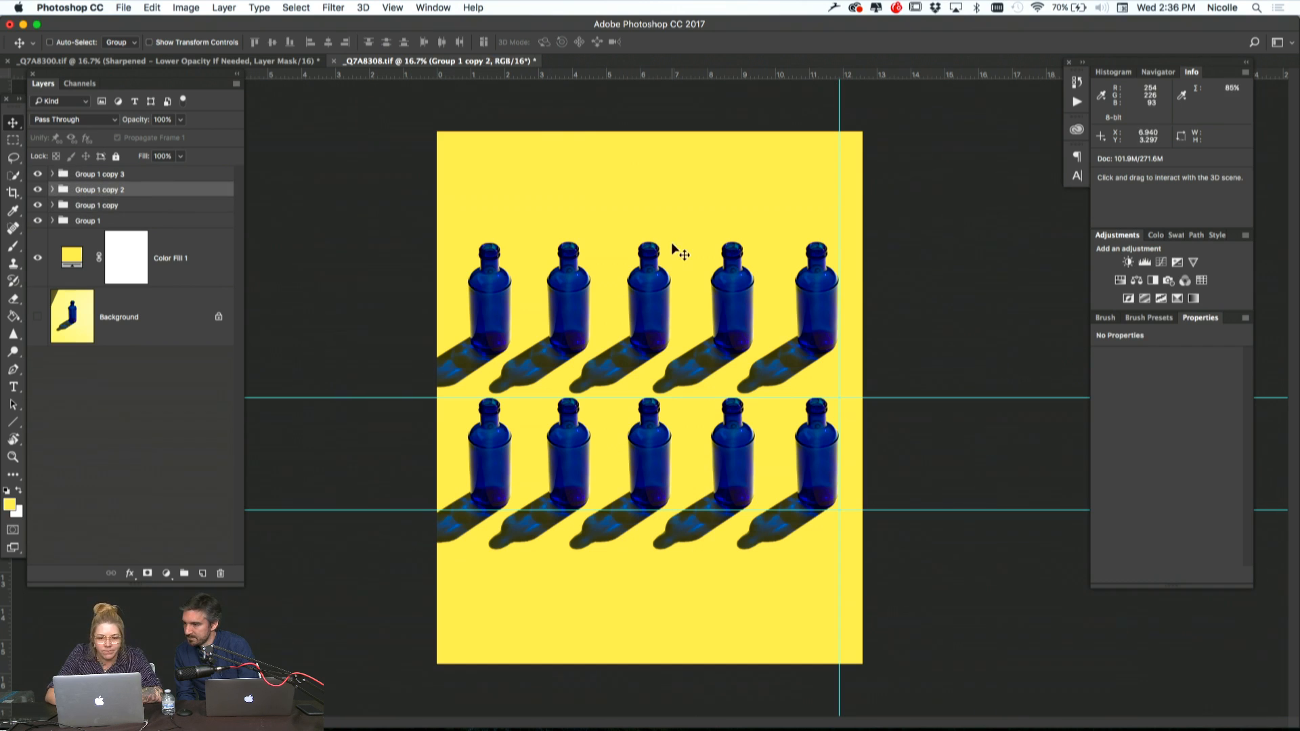
{"action": "left_click_drag", "start_coordinate": [649, 447], "coordinate": [652, 140]}
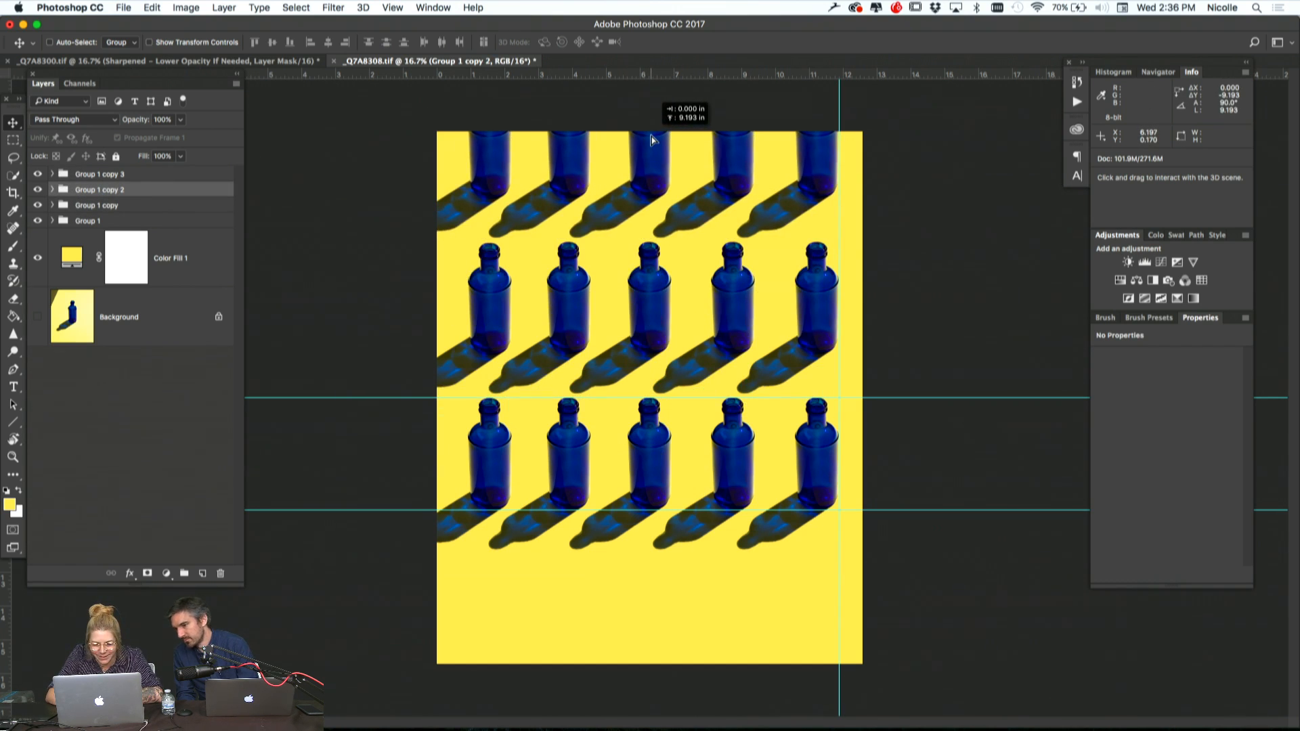
{"action": "left_click_drag", "start_coordinate": [652, 140], "coordinate": [652, 141]}
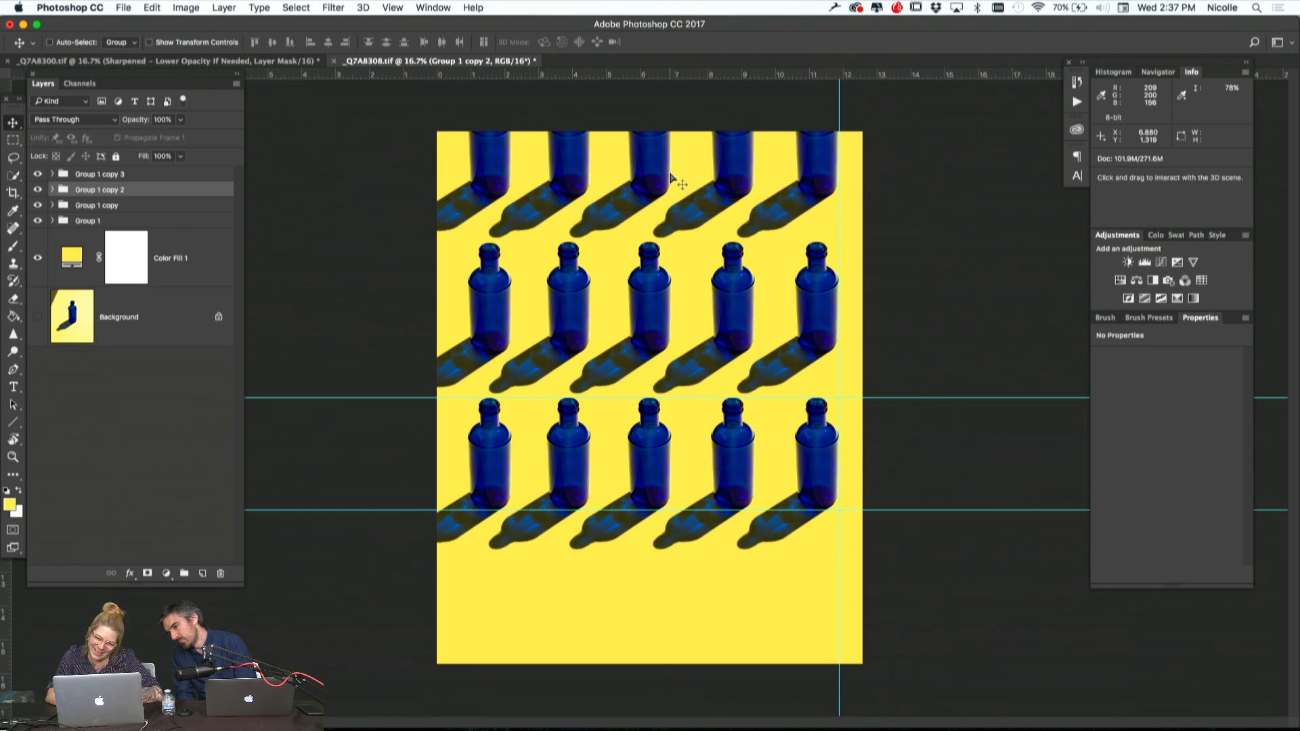
{"action": "left_click_drag", "start_coordinate": [670, 176], "coordinate": [671, 175]}
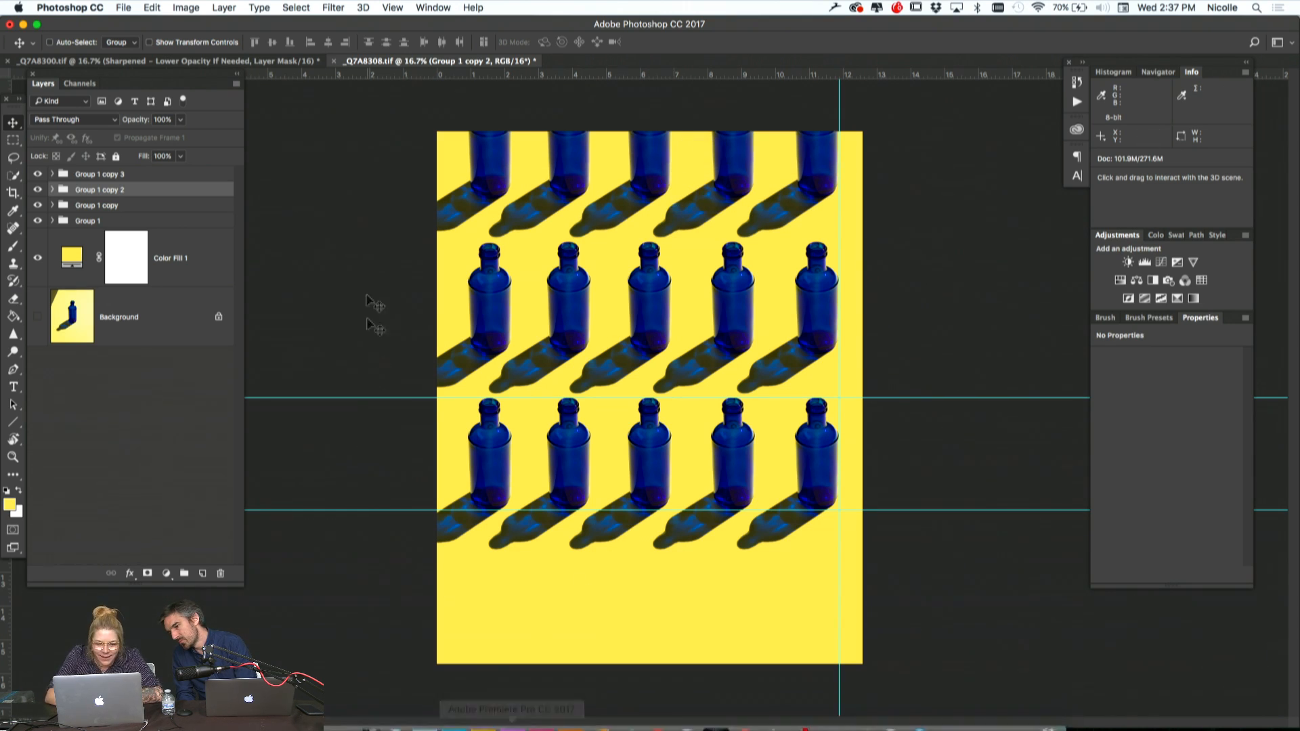
Move Group 1 copy 3 straight down below the original row with matching spacing, and clear all guides
{"action": "left_click", "coordinate": [100, 174]}
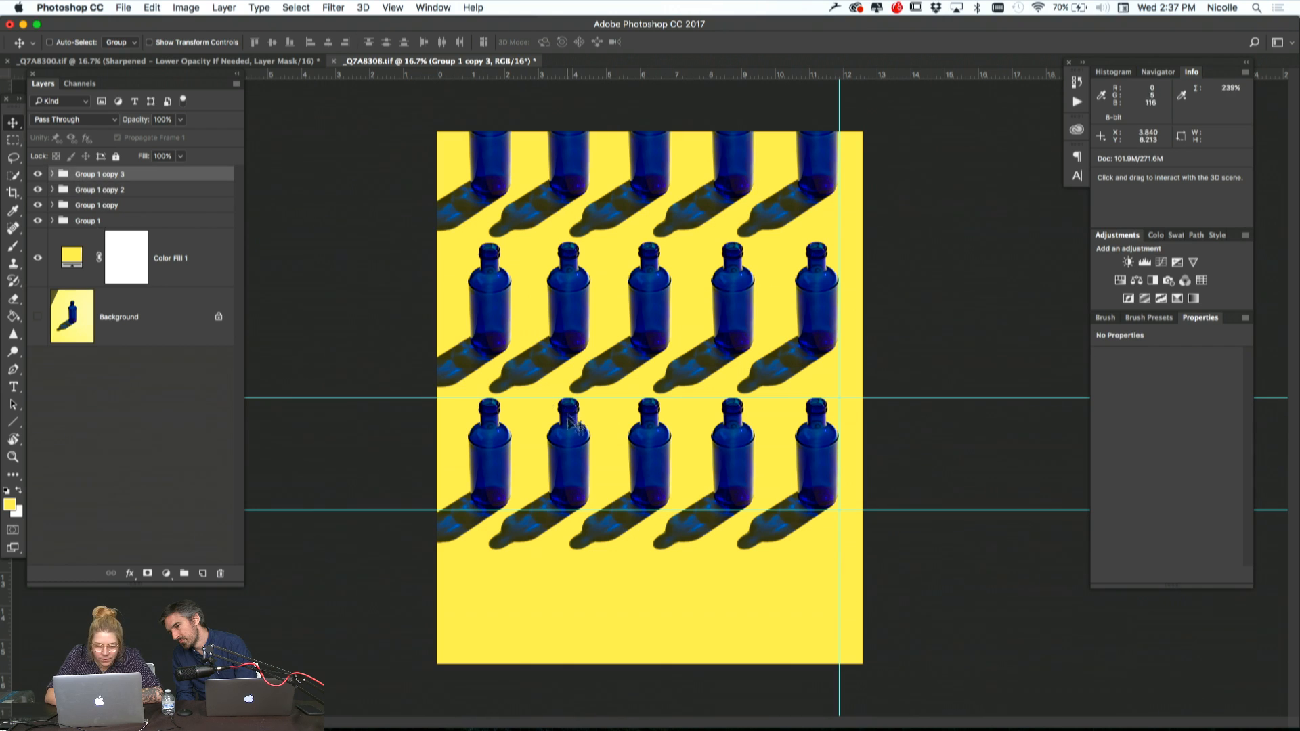
{"action": "left_click_drag", "start_coordinate": [562, 442], "coordinate": [562, 603]}
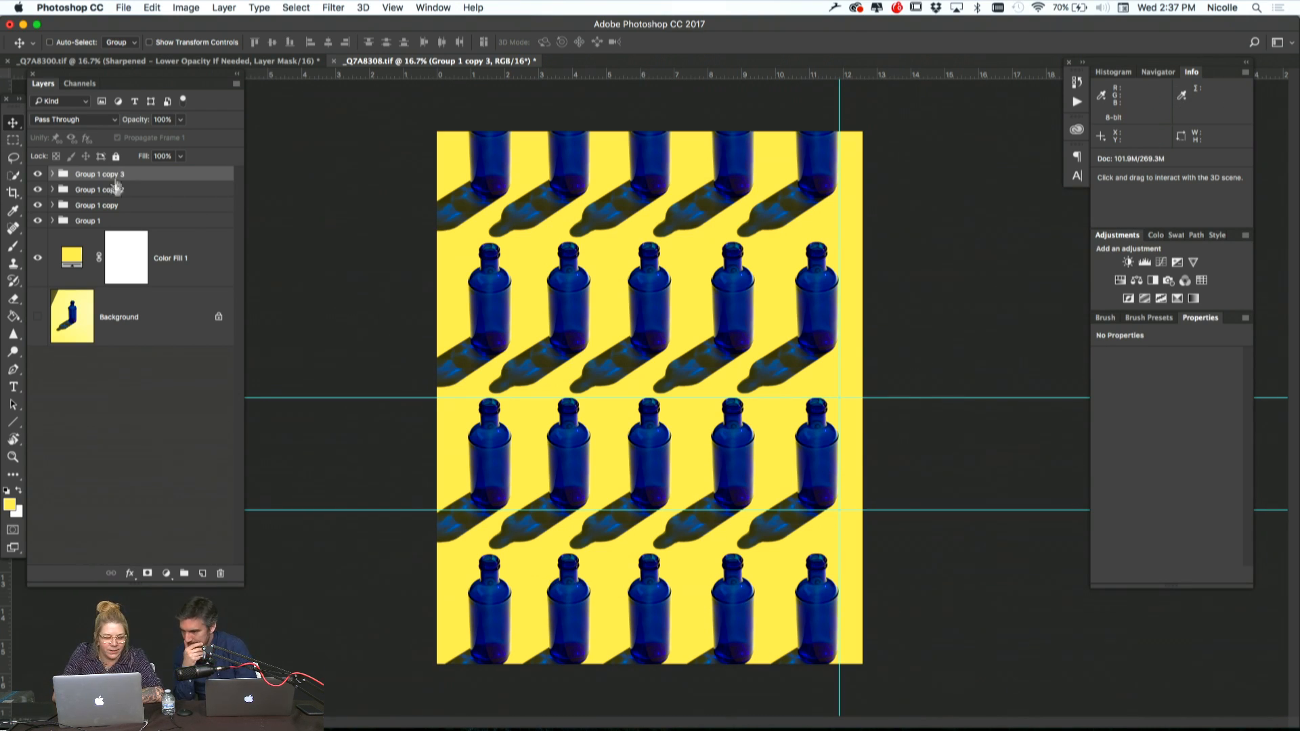
{"action": "left_click", "coordinate": [393, 7]}
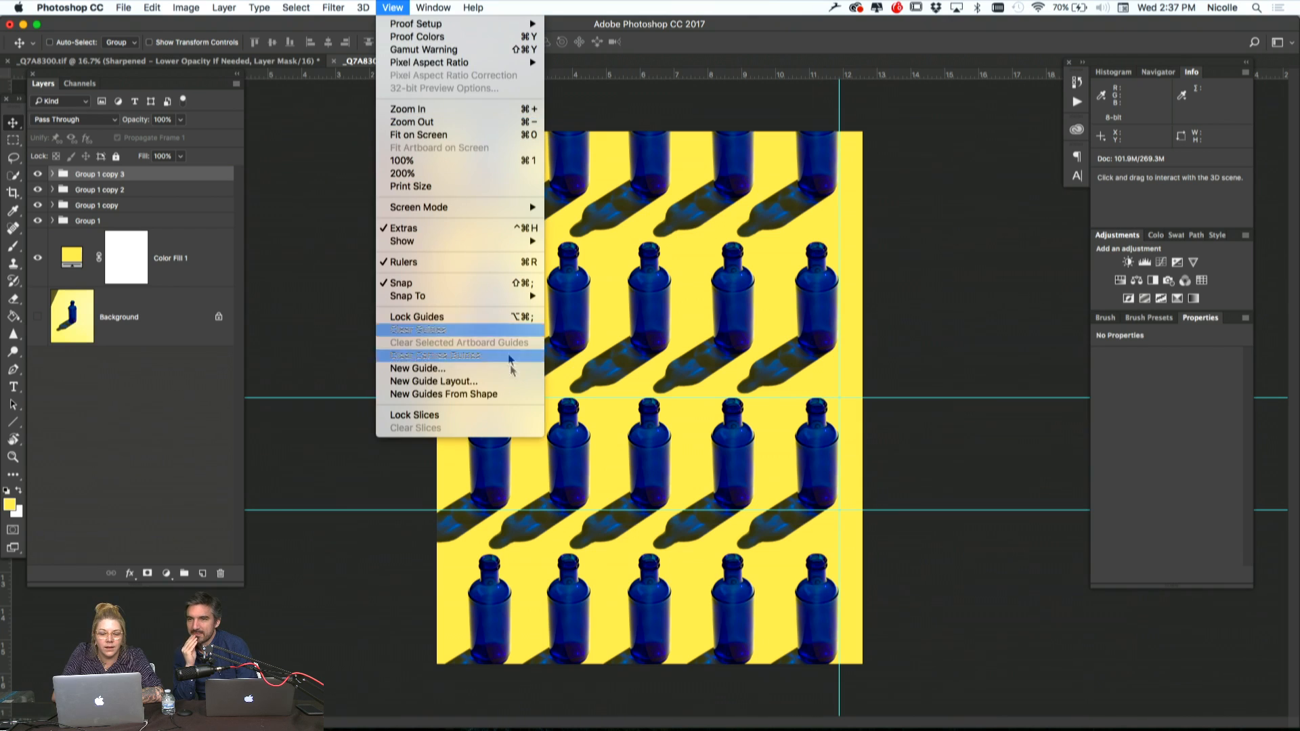
{"action": "left_click", "coordinate": [477, 330]}
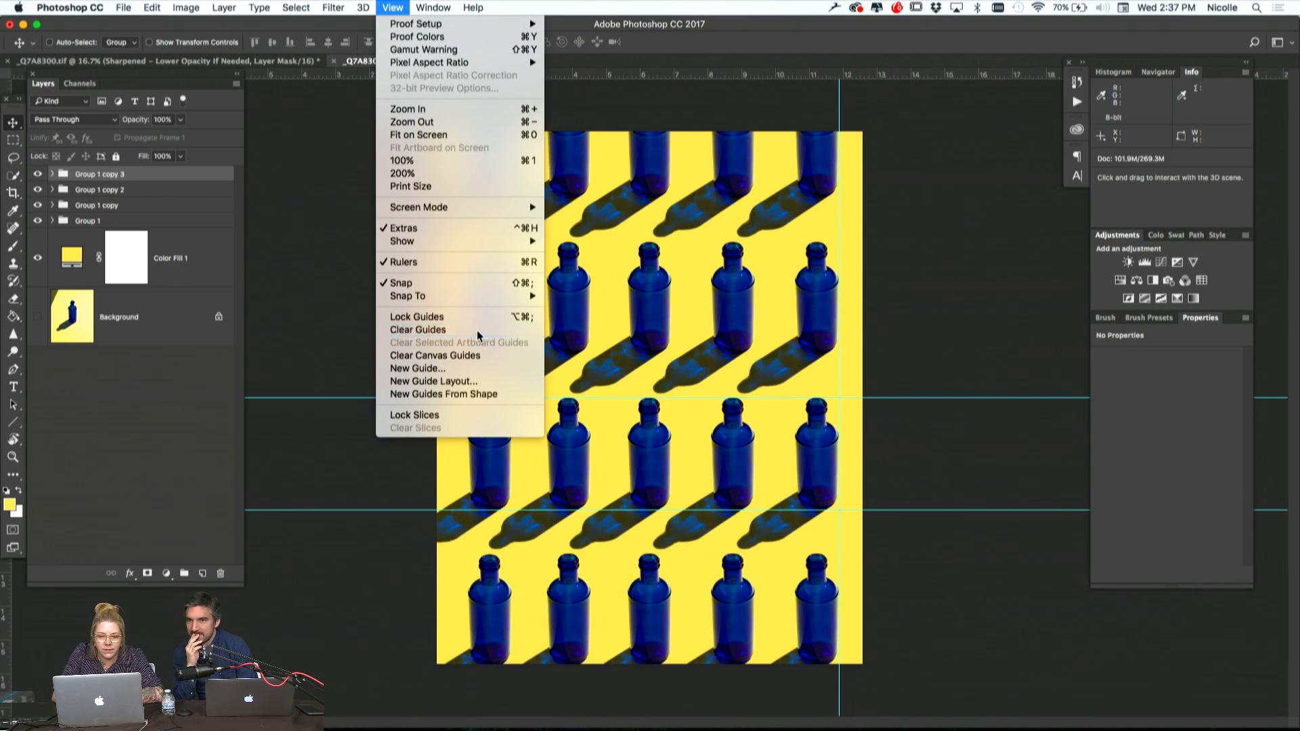
Scale all four row groups together to about 116.6% and shift the pattern slightly right on the canvas
{"action": "left_click", "coordinate": [196, 222], "text": "shift"}
{"action": "key", "text": "super+t"}
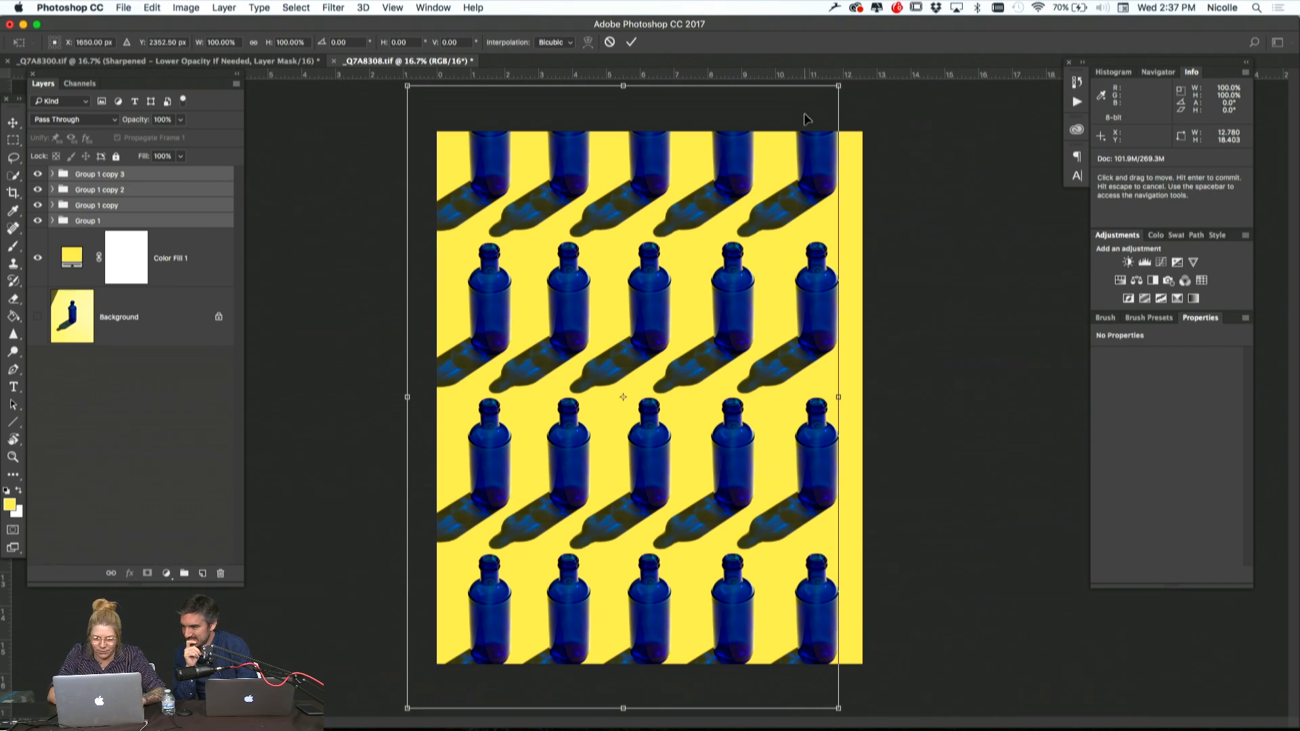
{"action": "right_click", "coordinate": [778, 195]}
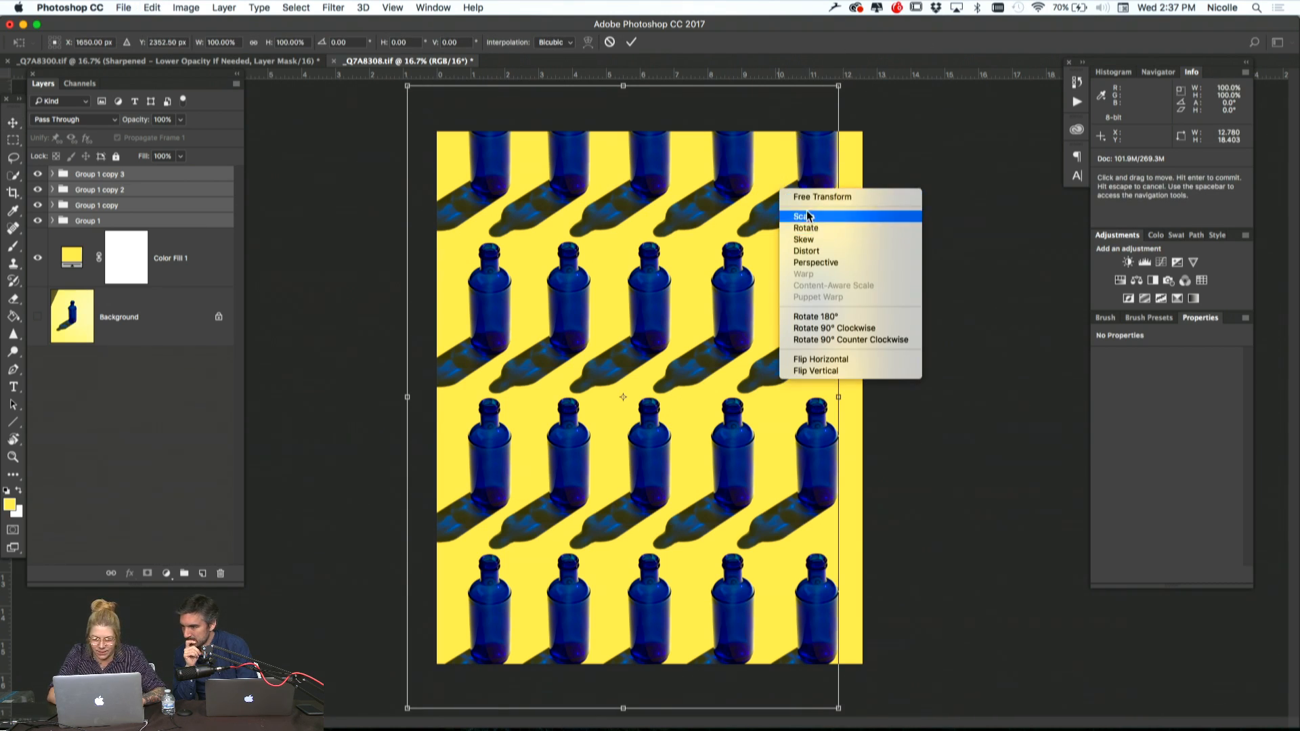
{"action": "left_click", "coordinate": [807, 216]}
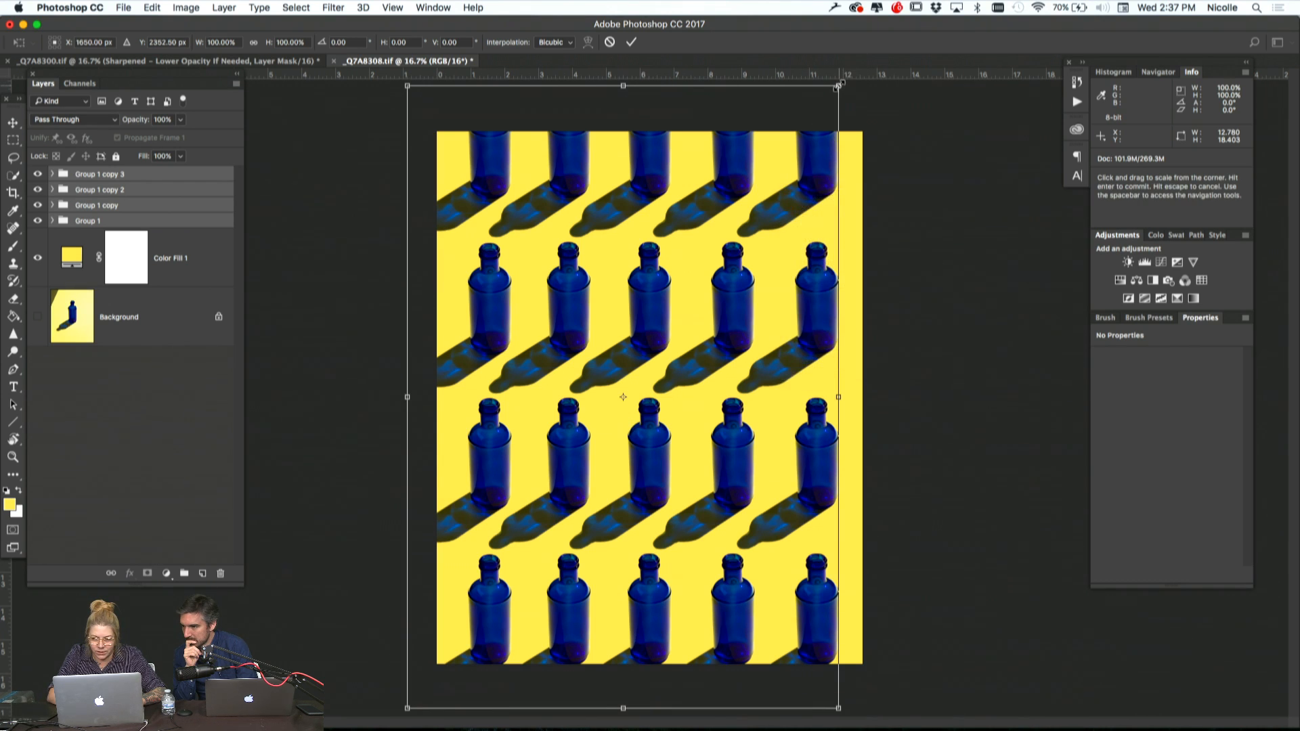
{"action": "left_click_drag", "start_coordinate": [839, 86], "coordinate": [948, 11]}
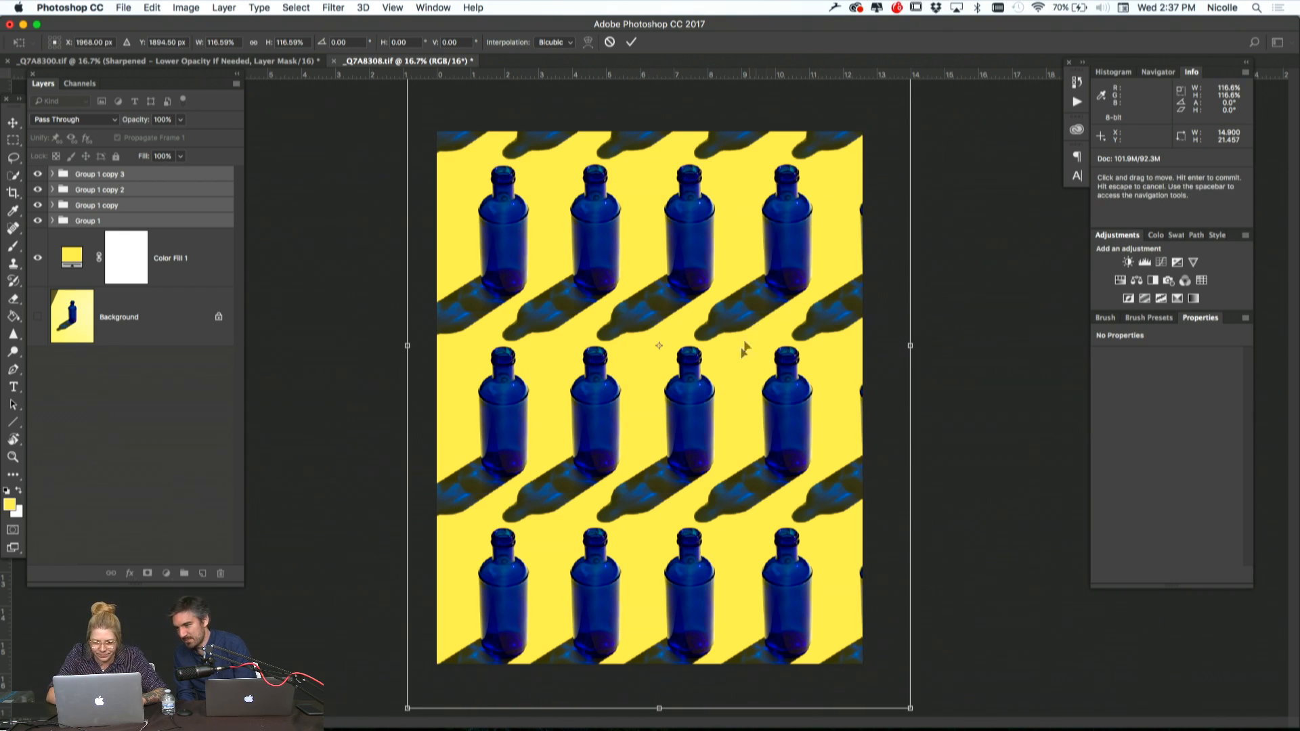
{"action": "mouse_move", "coordinate": [740, 347]}
{"action": "left_mouse_down"}
{"action": "mouse_move", "coordinate": [712, 347]}
{"action": "mouse_move", "coordinate": [750, 346]}
{"action": "left_mouse_up"}
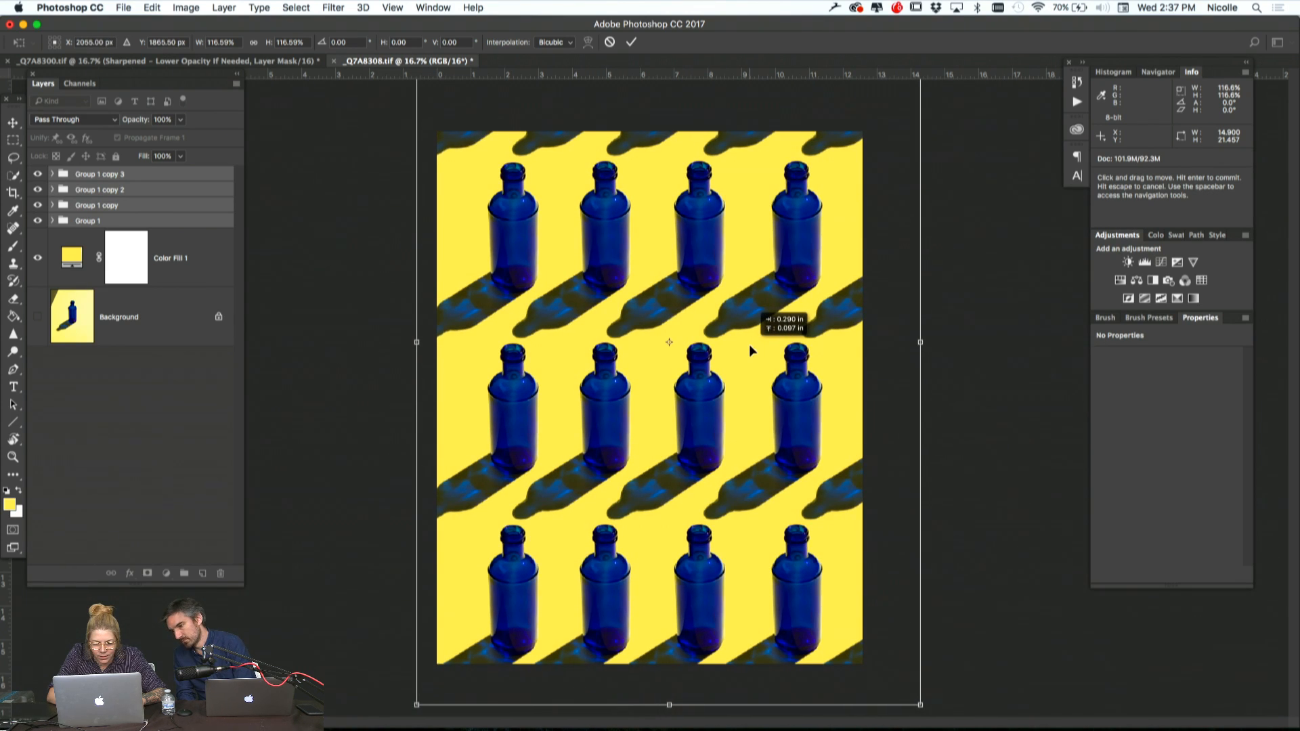
{"action": "left_click_drag", "start_coordinate": [749, 344], "coordinate": [749, 346]}
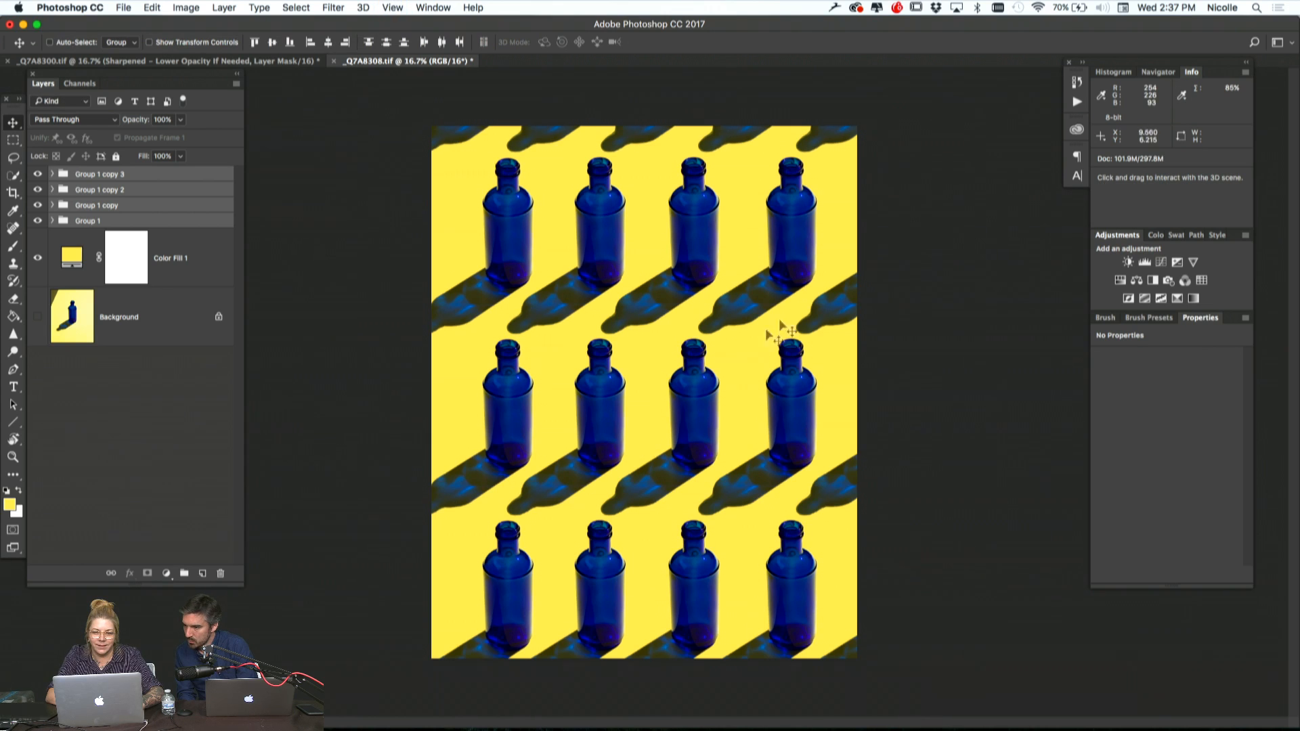
Rotate the four row groups clockwise by about 32.8° and shift the pattern slightly left and up
{"action": "key", "text": "super+r"}
{"action": "key", "text": "super+t"}
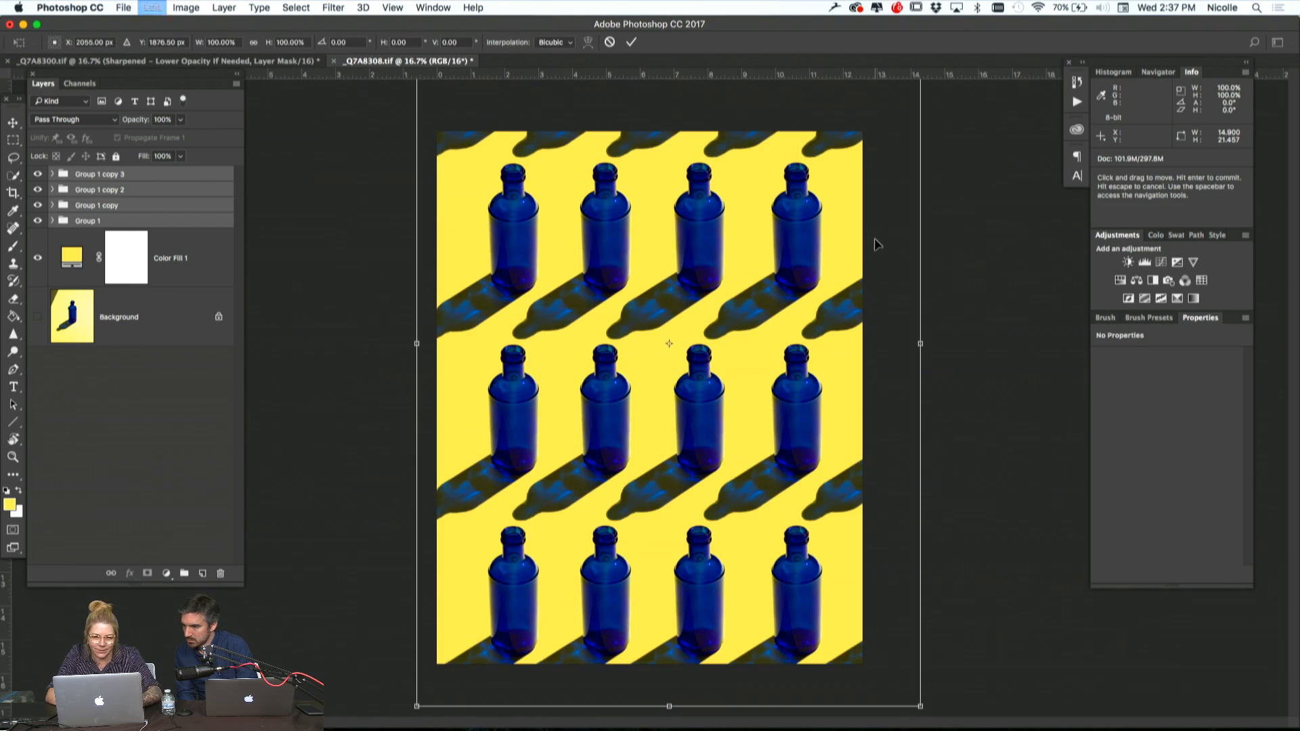
{"action": "left_click_drag", "start_coordinate": [947, 163], "coordinate": [972, 266]}
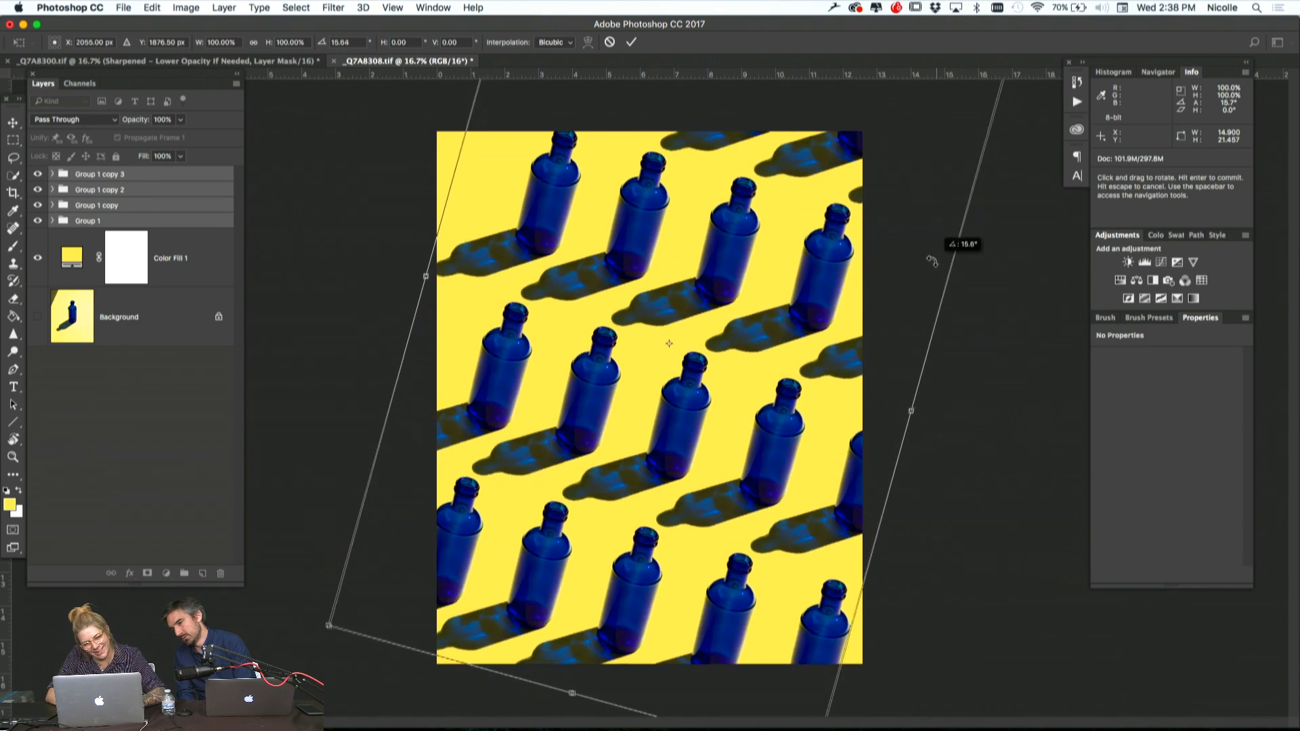
{"action": "left_click_drag", "start_coordinate": [674, 419], "coordinate": [655, 413]}
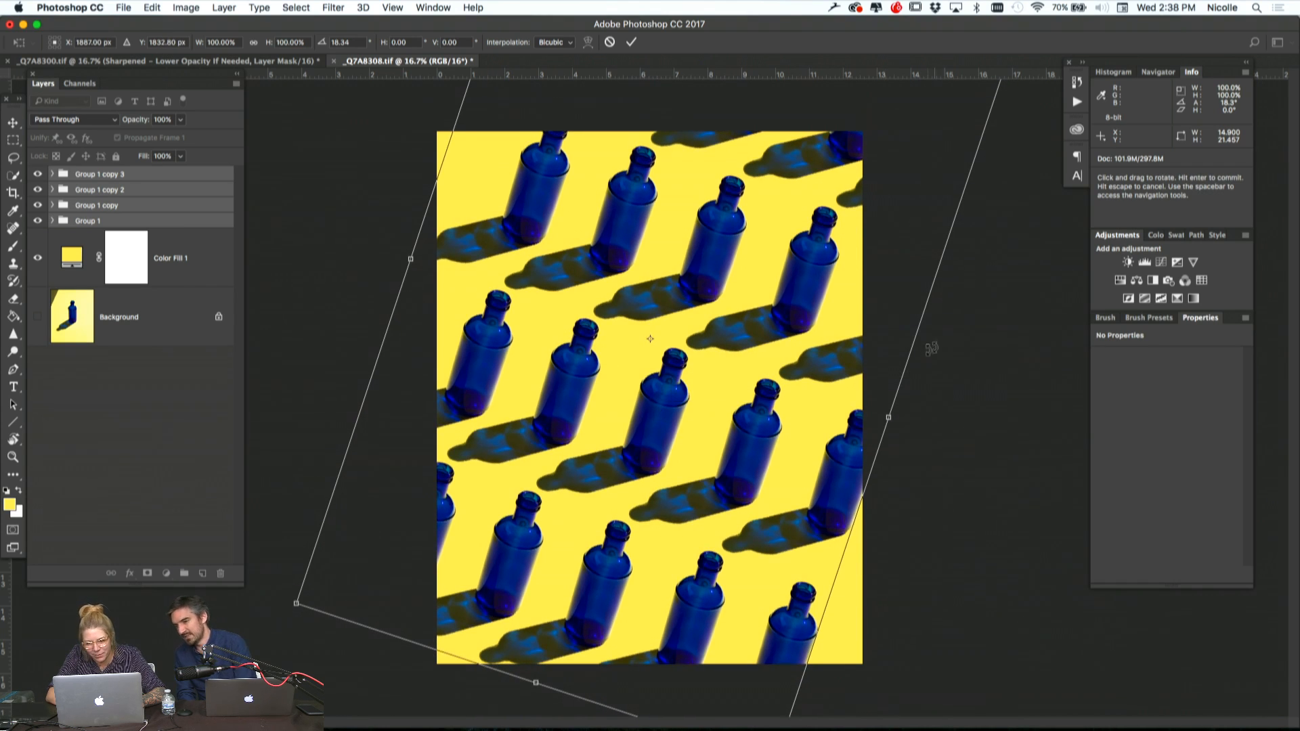
{"action": "left_click_drag", "start_coordinate": [933, 349], "coordinate": [947, 416]}
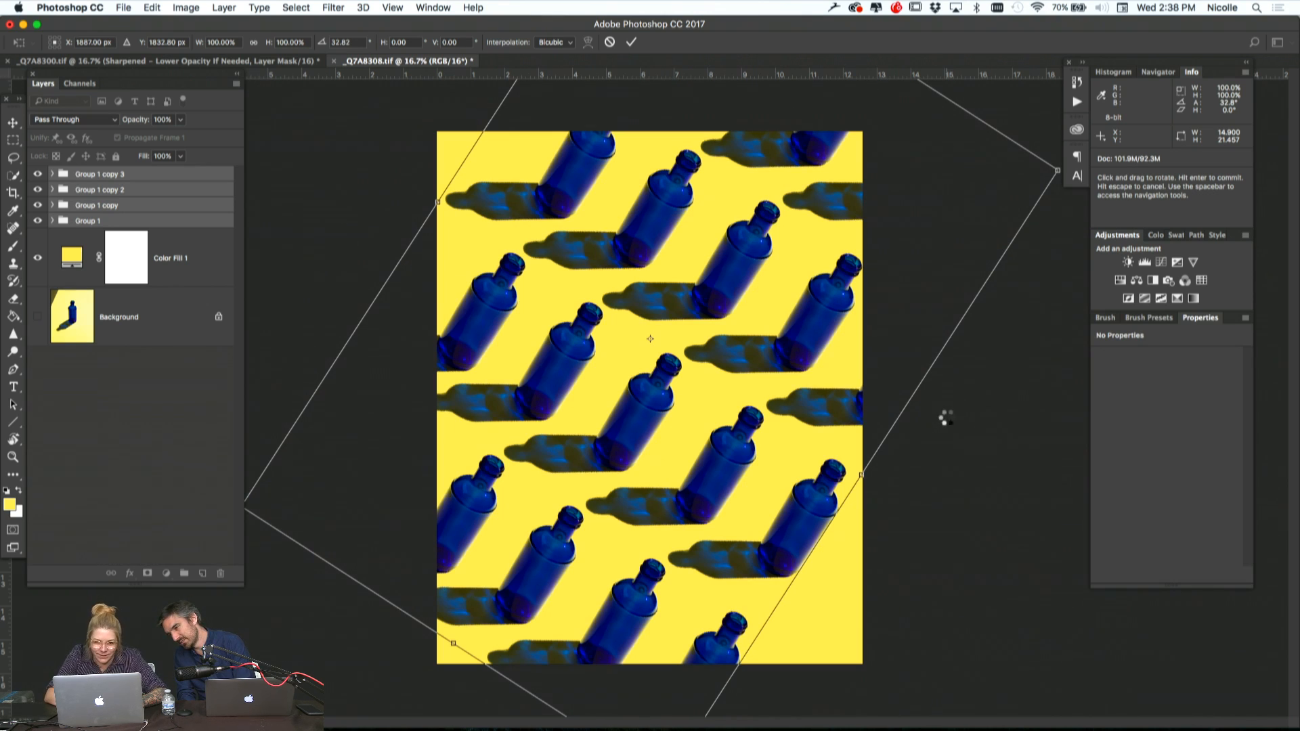
{"action": "key", "text": "Return"}
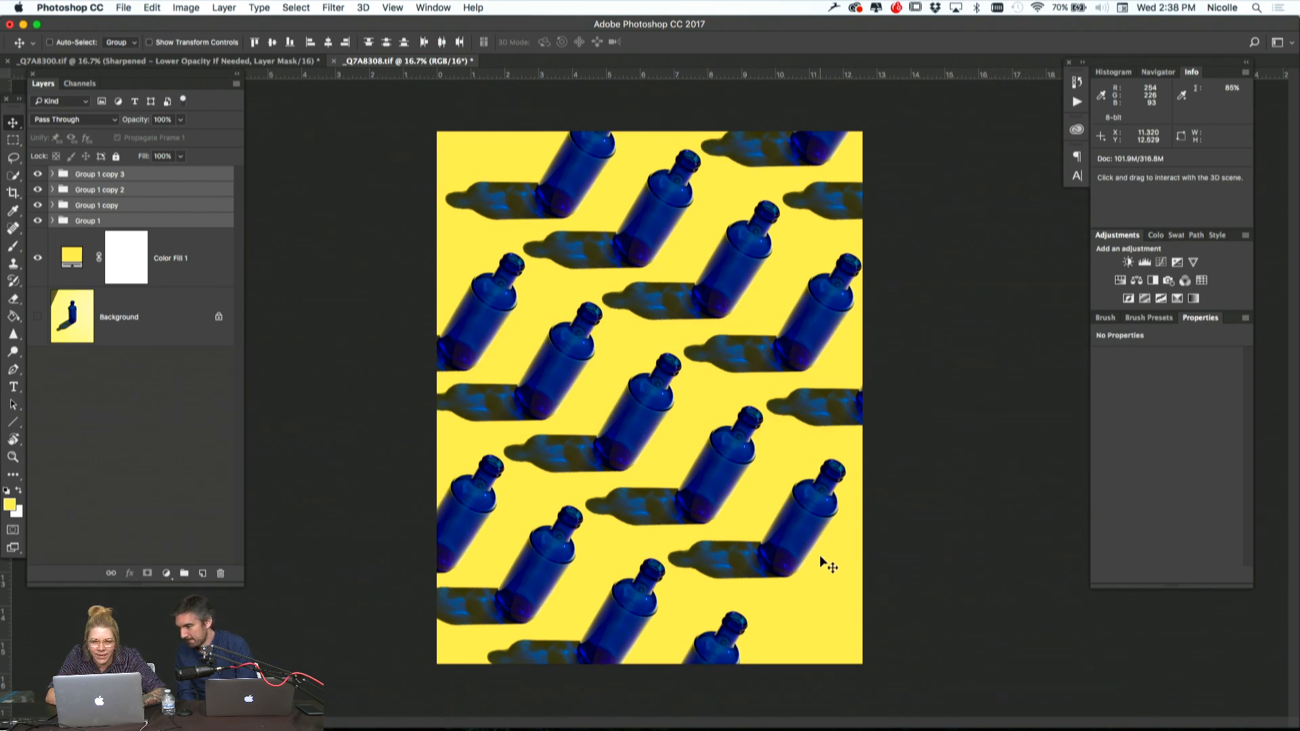
Scale the rotated row groups up proportionally to about 118.8% so the pattern fills the canvas
{"action": "key", "text": "super+t"}
{"action": "key", "text": "super+minus"}
{"action": "key", "text": "super+minus"}
{"action": "key", "text": "super+minus"}
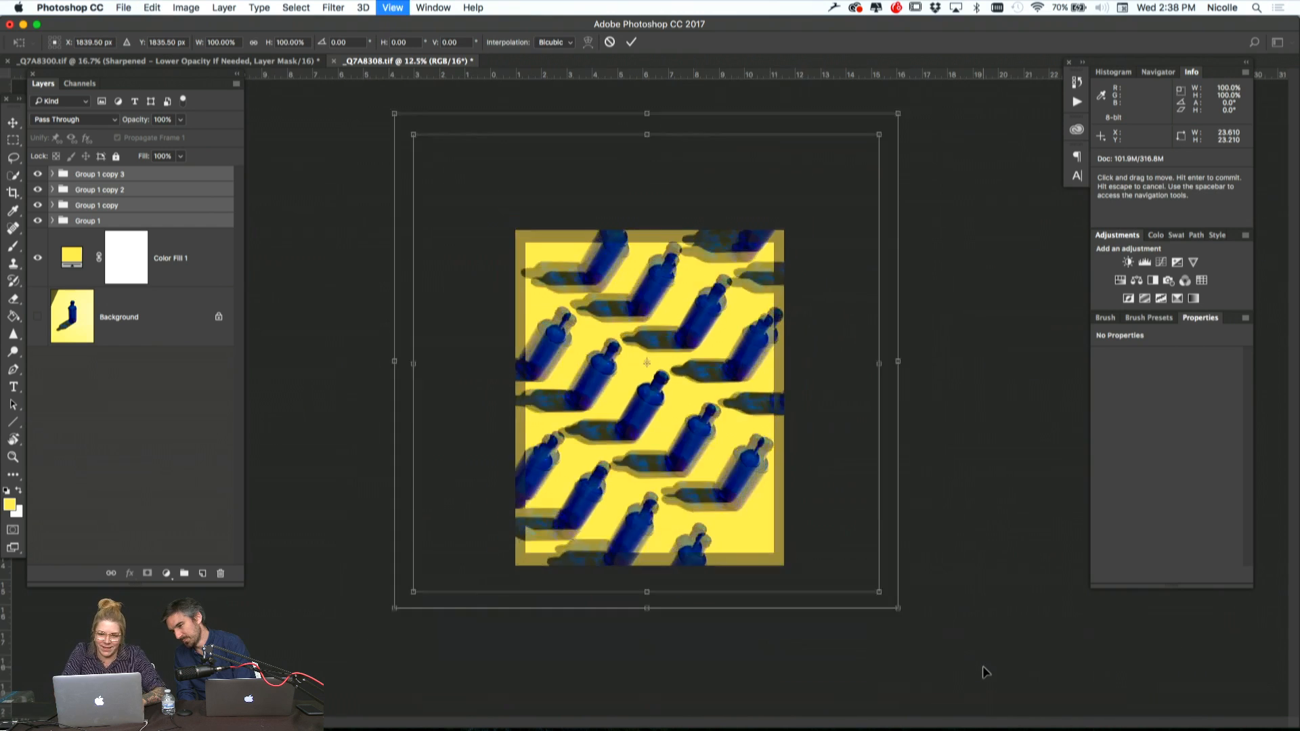
{"action": "left_click_drag", "start_coordinate": [797, 522], "coordinate": [831, 555]}
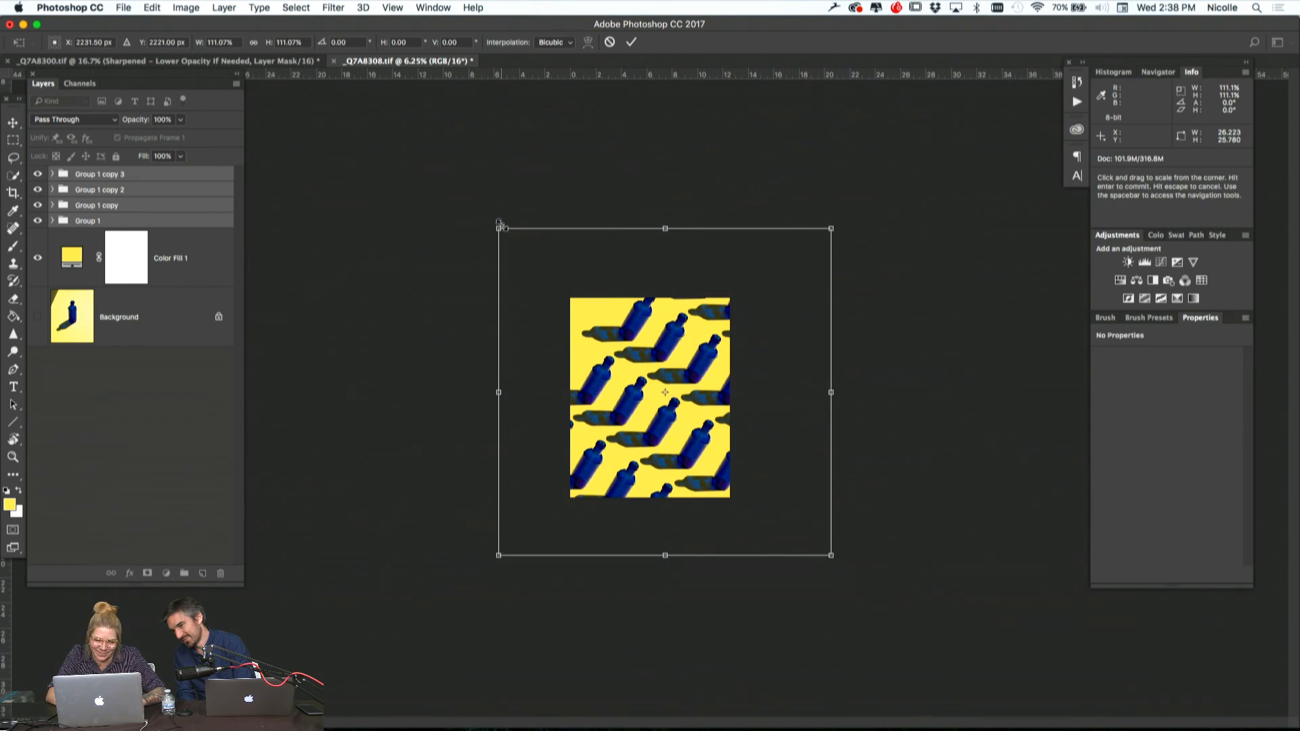
{"action": "left_click_drag", "start_coordinate": [497, 227], "coordinate": [461, 213]}
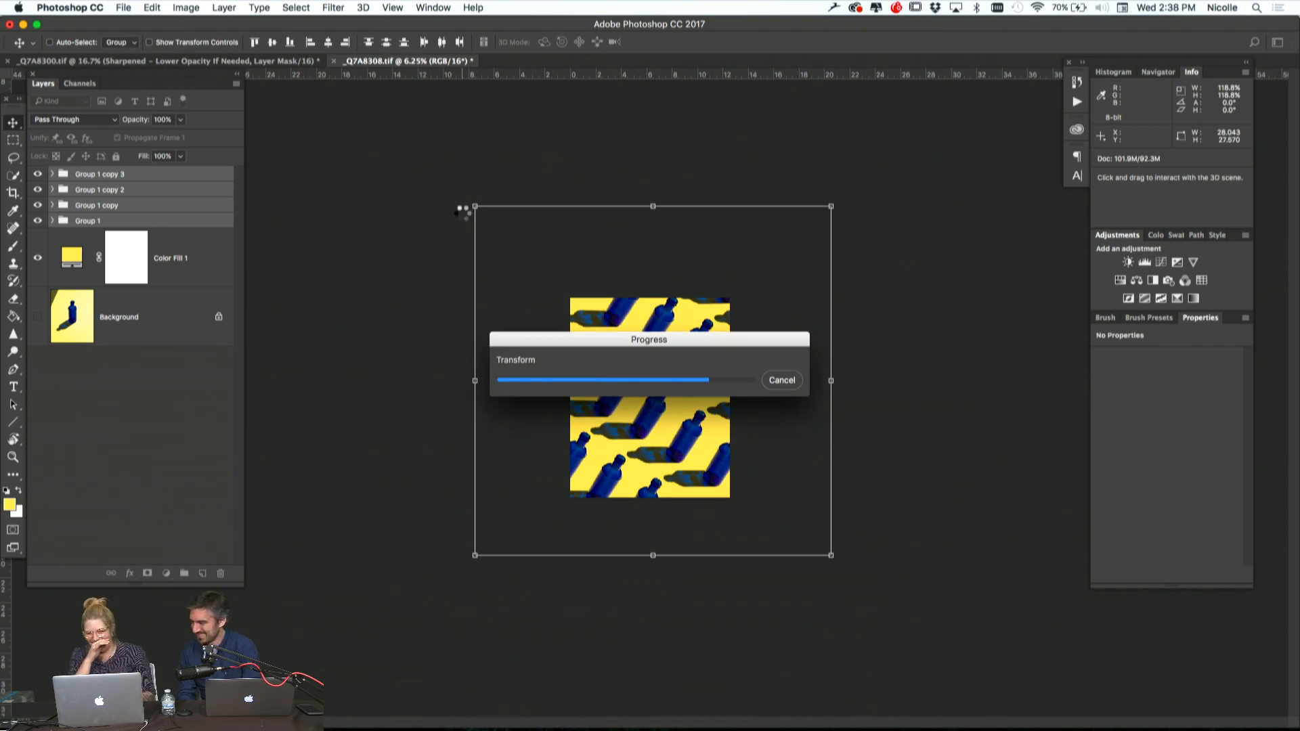
{"action": "key", "text": "super+plus"}
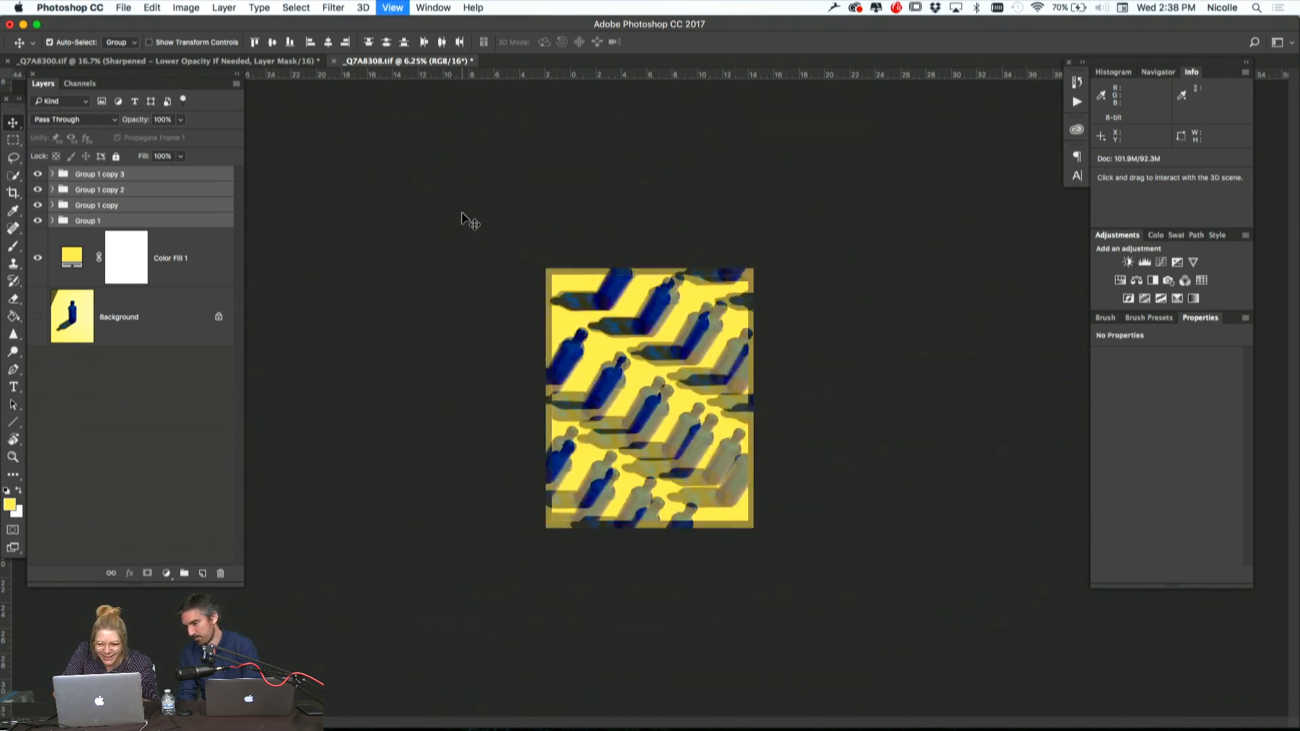
Revert the document history to the Clear All Guides state and move the four row groups up and slightly right
{"action": "key", "text": "super+plus"}
{"action": "key", "text": "super+plus"}
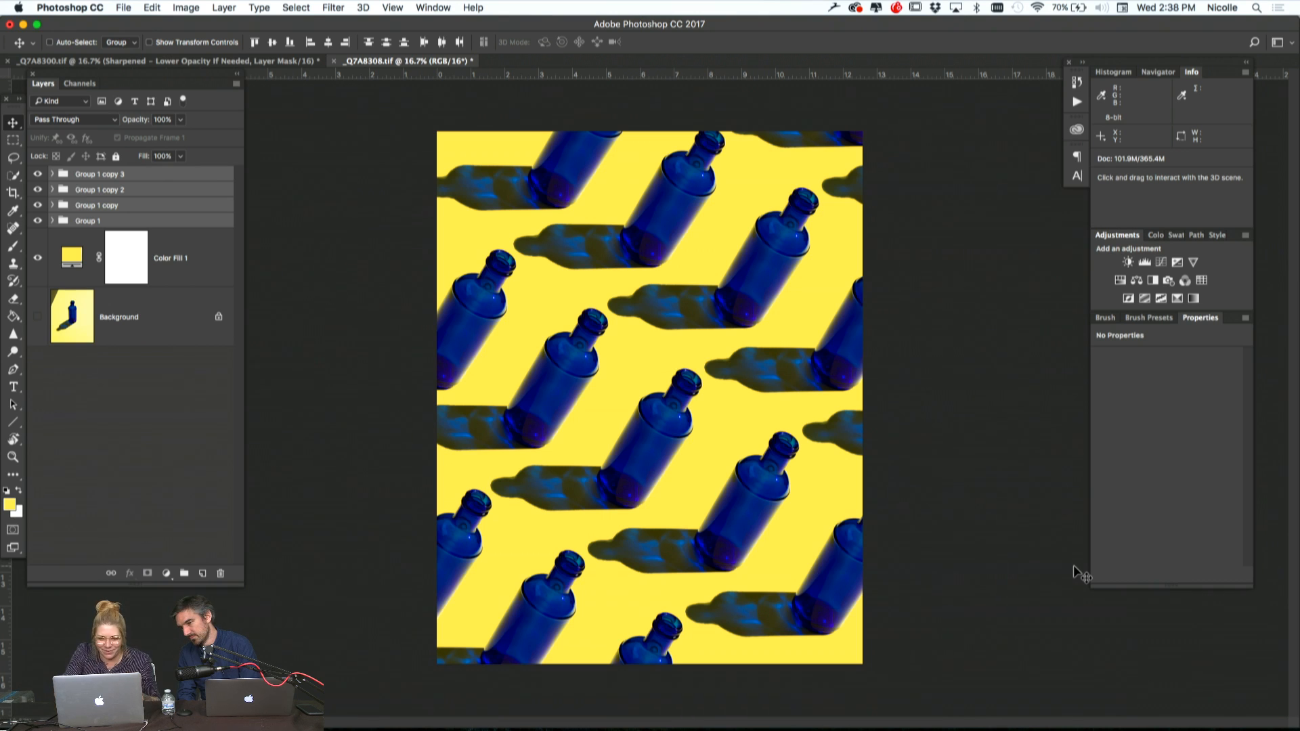
{"action": "key", "text": "super+plus"}
{"action": "key", "text": "super+minus"}
{"action": "key", "text": "super+minus"}
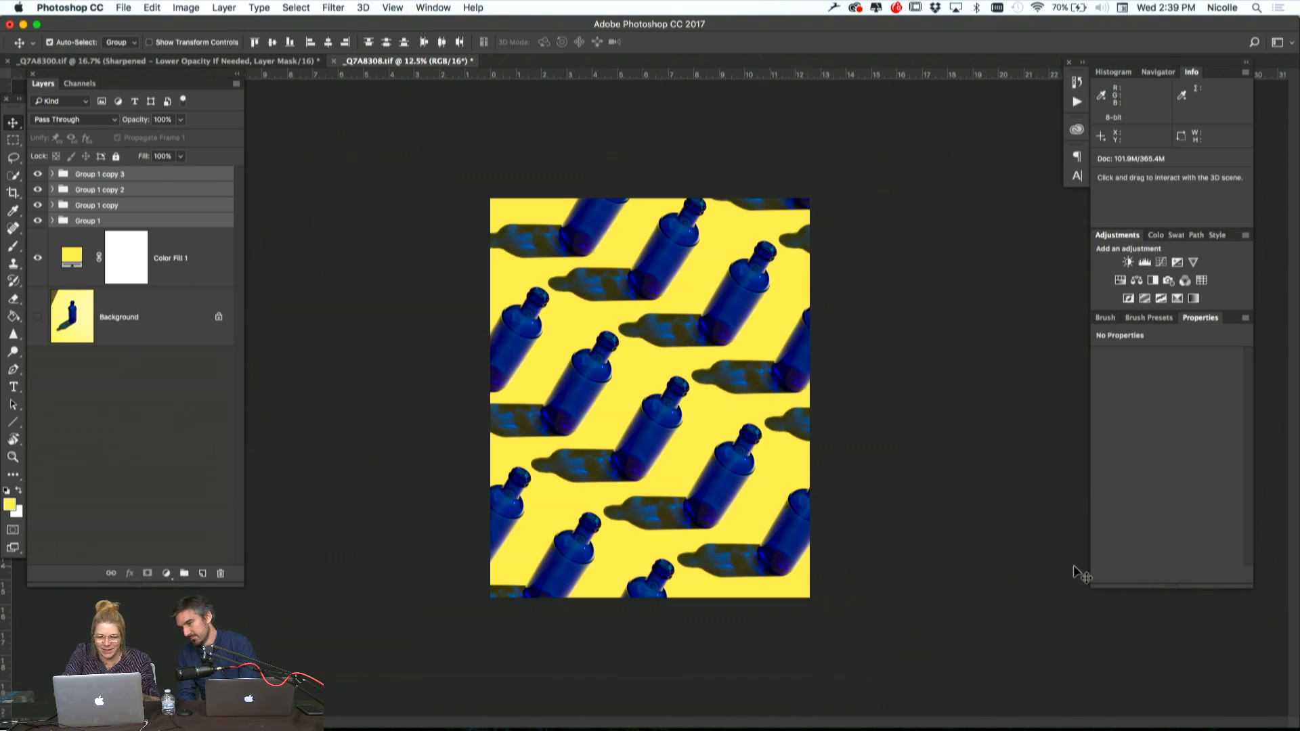
{"action": "key", "text": "super+plus"}
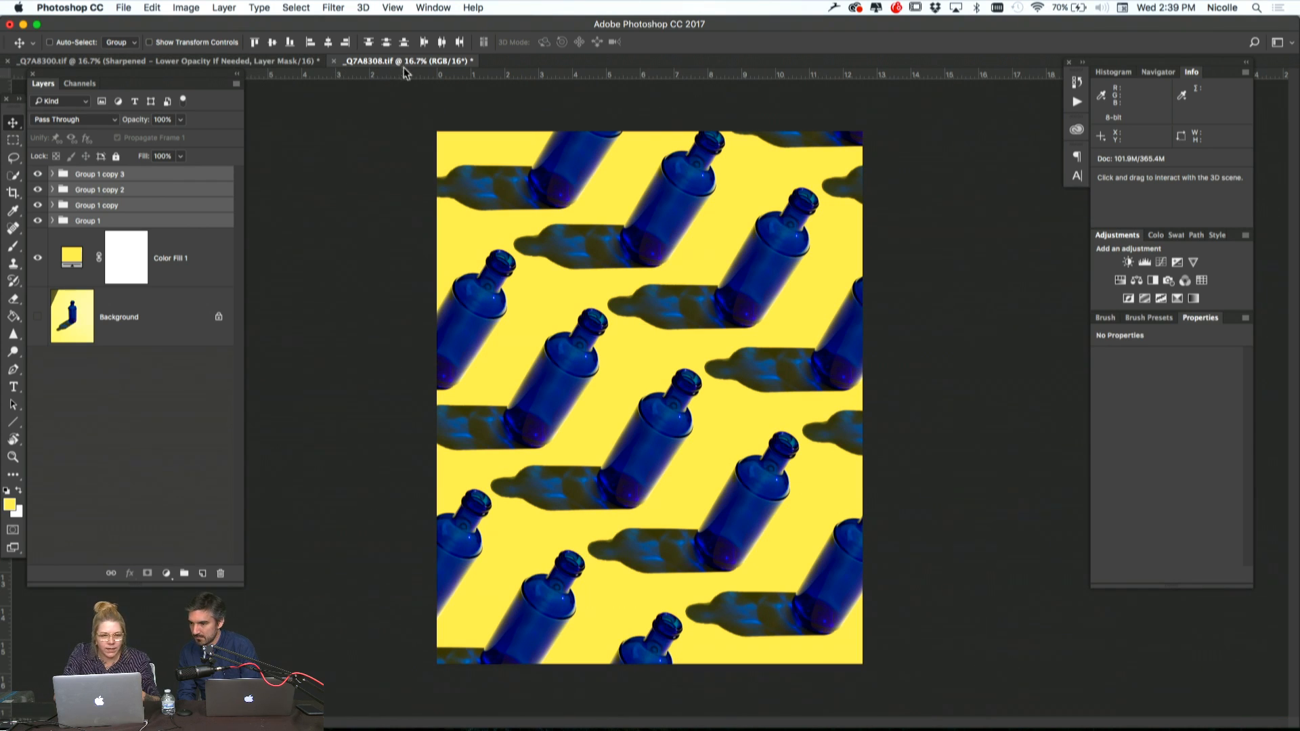
{"action": "left_click", "coordinate": [1078, 81]}
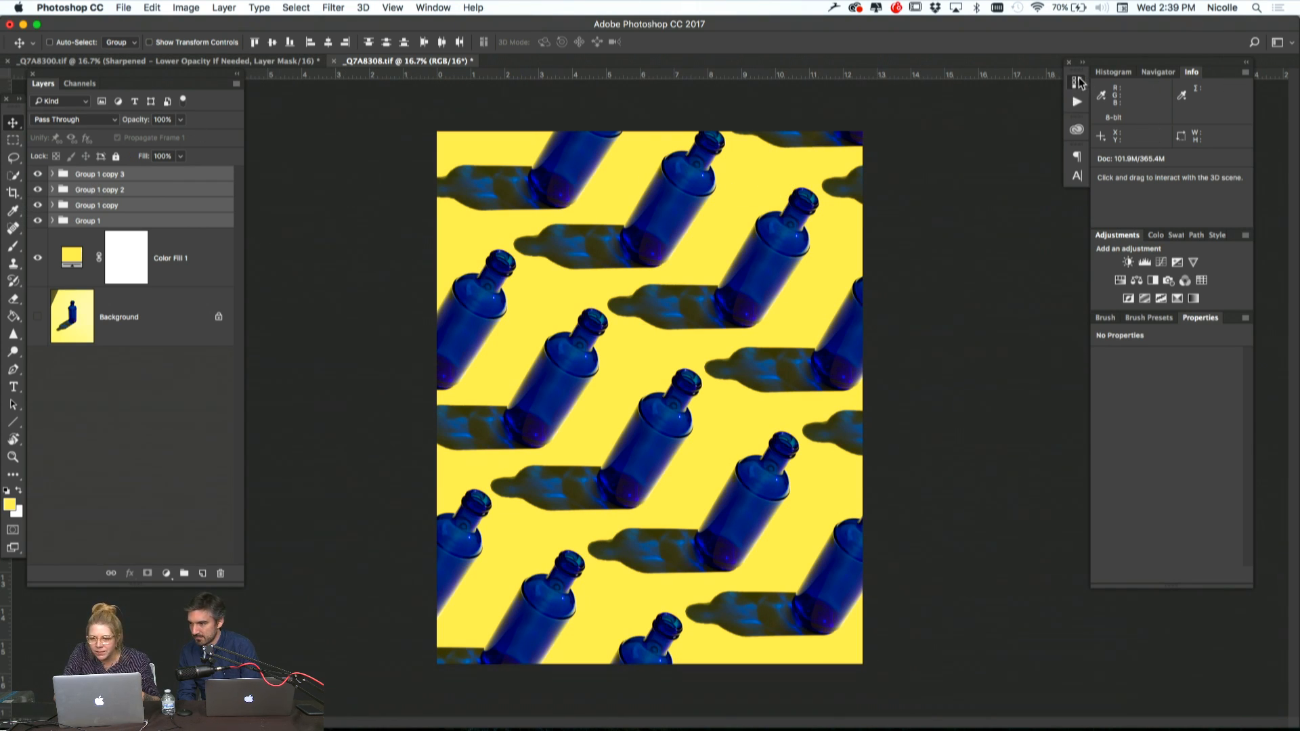
{"action": "left_click", "coordinate": [970, 238]}
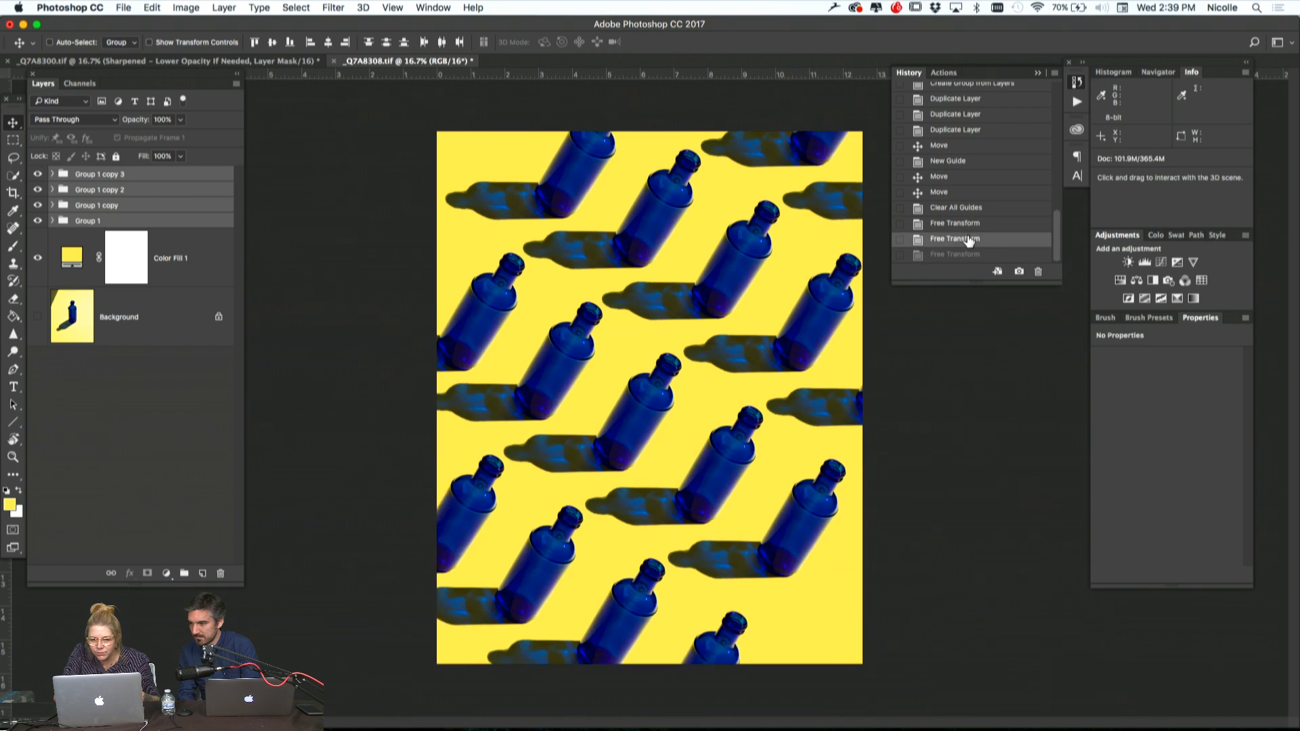
{"action": "left_click", "coordinate": [967, 223]}
{"action": "left_click", "coordinate": [965, 208]}
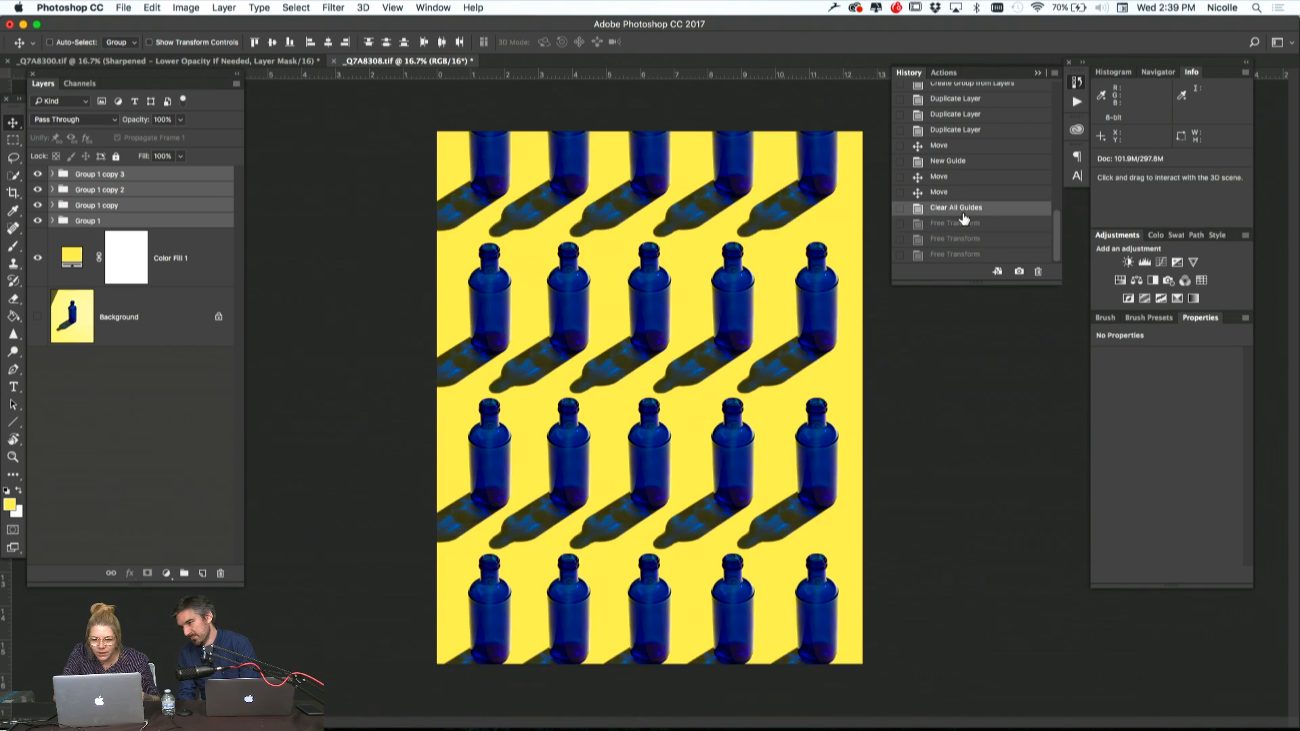
{"action": "left_click_drag", "start_coordinate": [619, 397], "coordinate": [632, 355]}
Crop the canvas at 8.5 x 11 in and 300 px/in around three rows of four blue bottles
{"action": "key", "text": "r"}
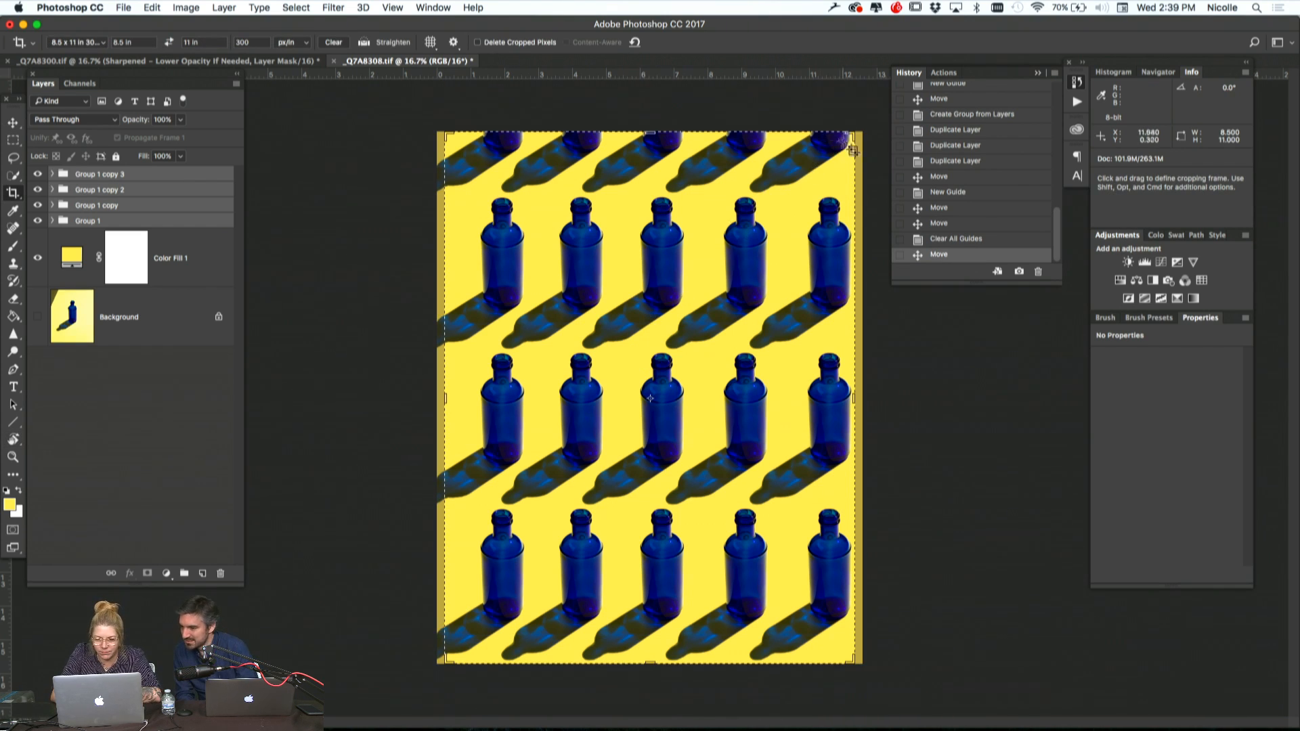
{"action": "key", "text": "c"}
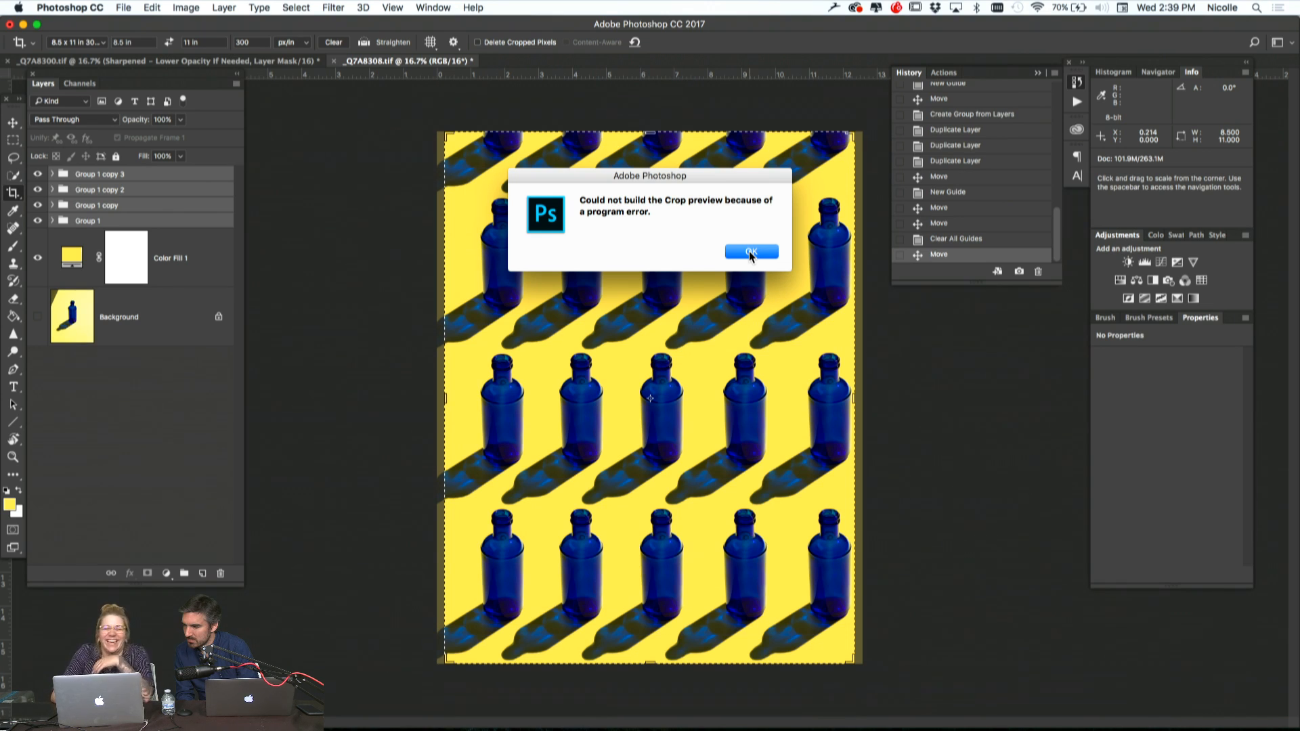
{"action": "left_click", "coordinate": [751, 253]}
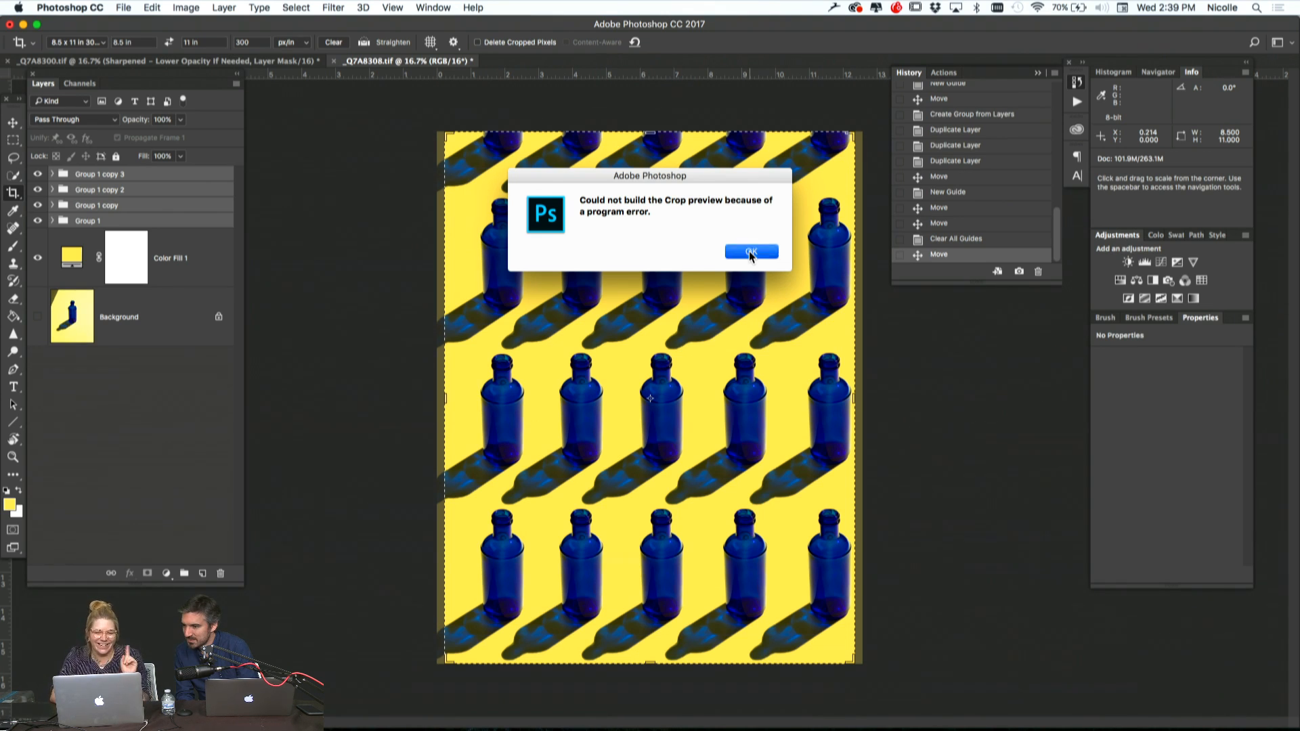
{"action": "left_click_drag", "start_coordinate": [851, 135], "coordinate": [830, 164]}
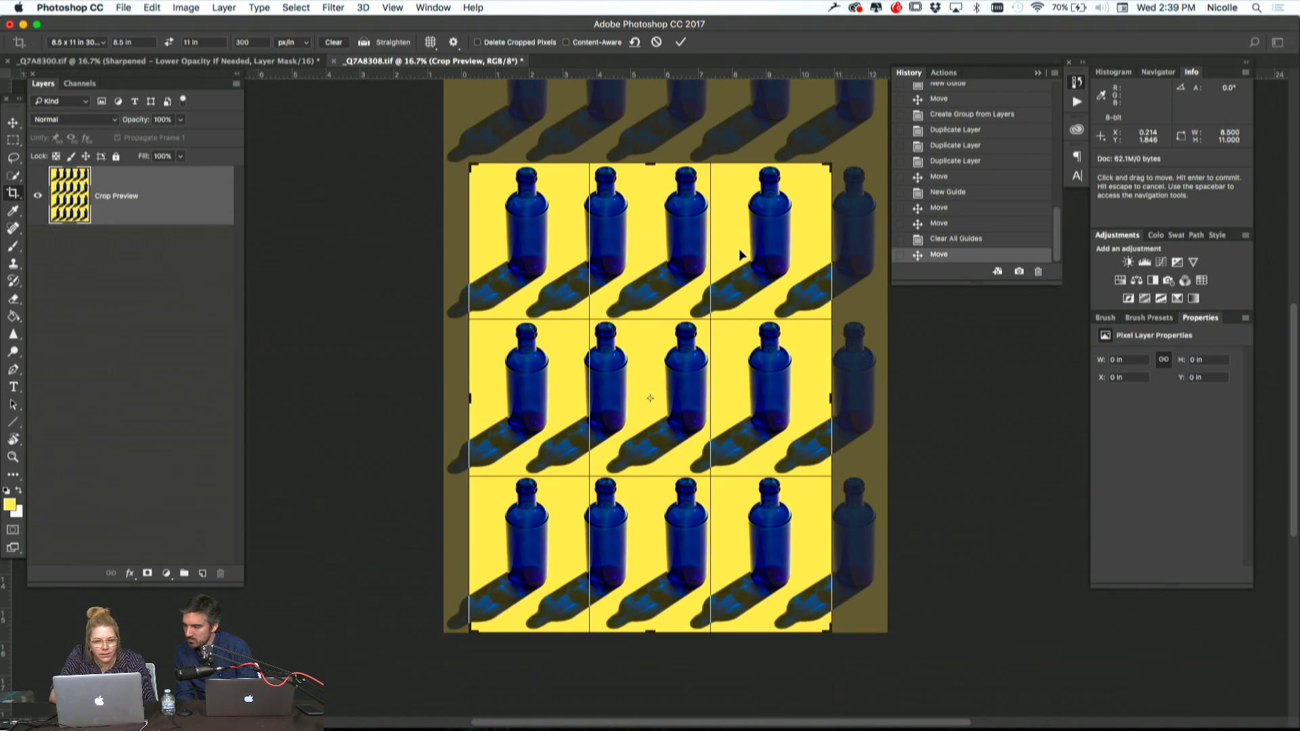
{"action": "left_click_drag", "start_coordinate": [664, 231], "coordinate": [664, 232]}
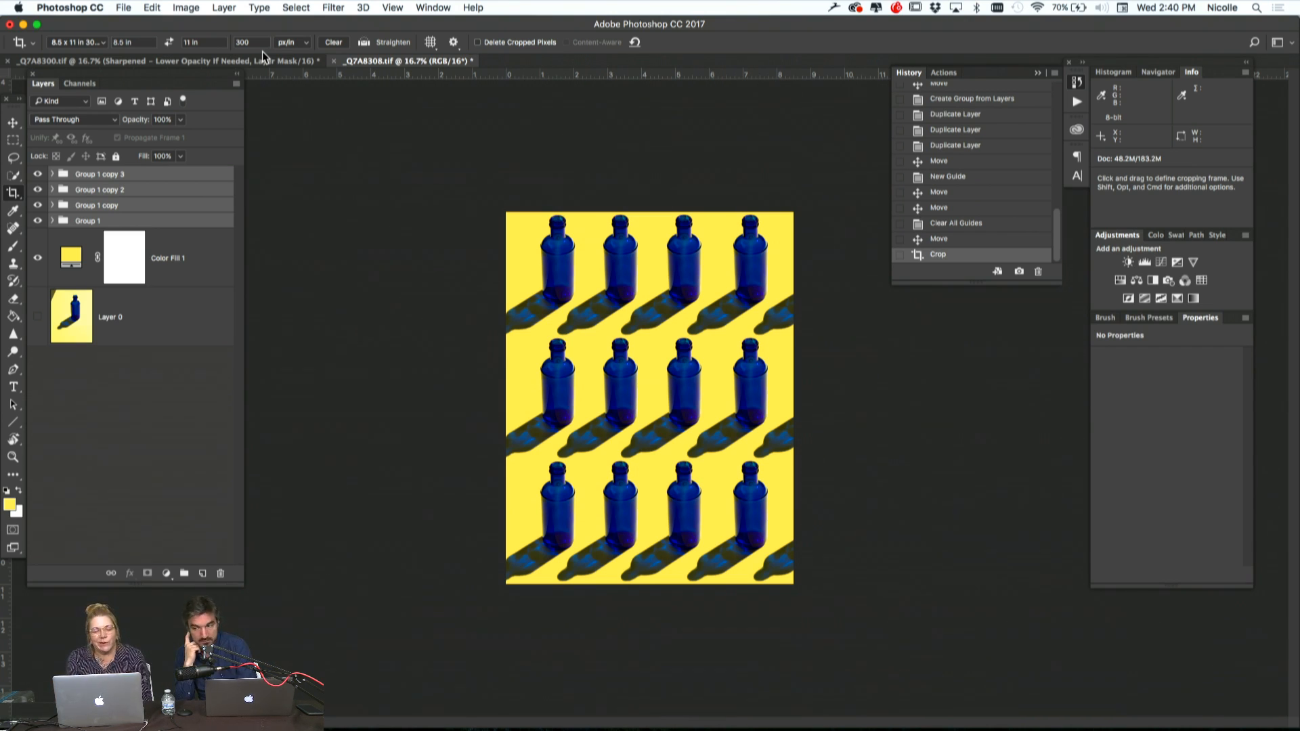
Review the cropped bottle pattern, compare it with the four-bottle photo _Q7A8300.tif, and return to _Q7A8308.tif
{"action": "key", "text": "super+equal"}
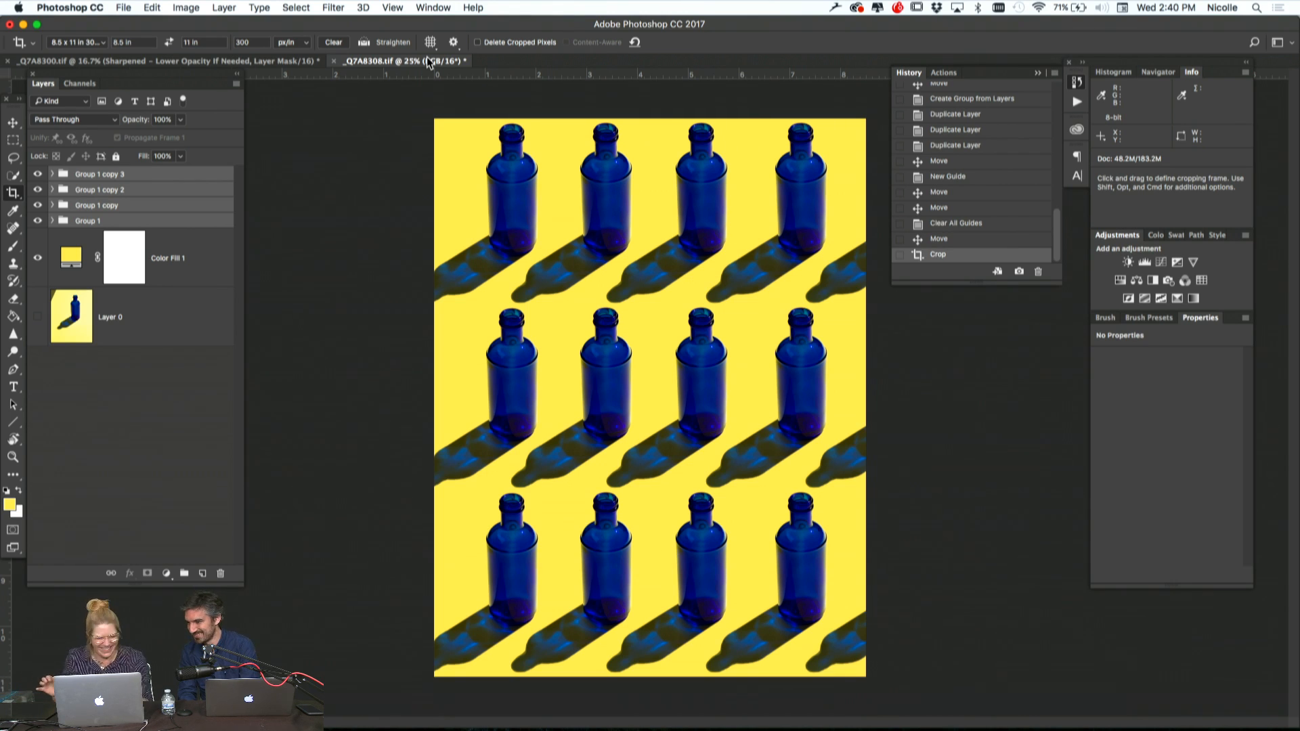
{"action": "key", "text": "super+minus"}
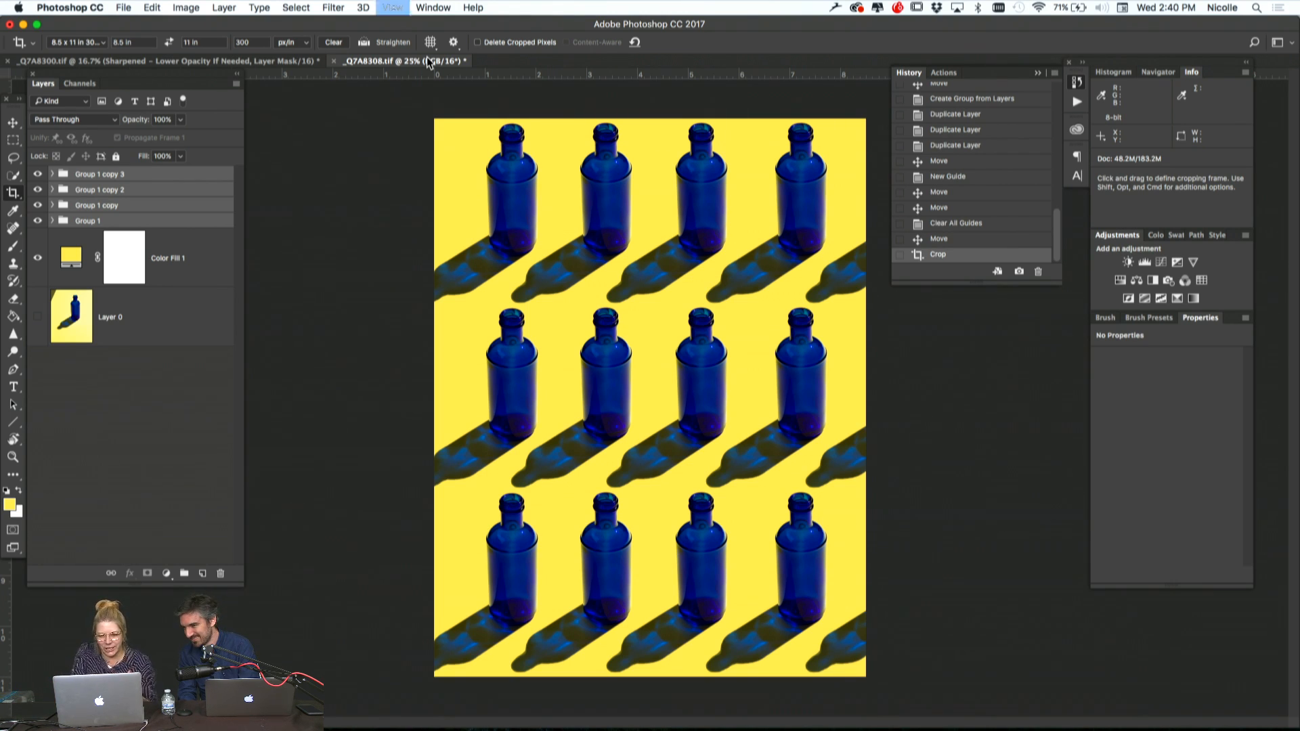
{"action": "key", "text": "super+minus"}
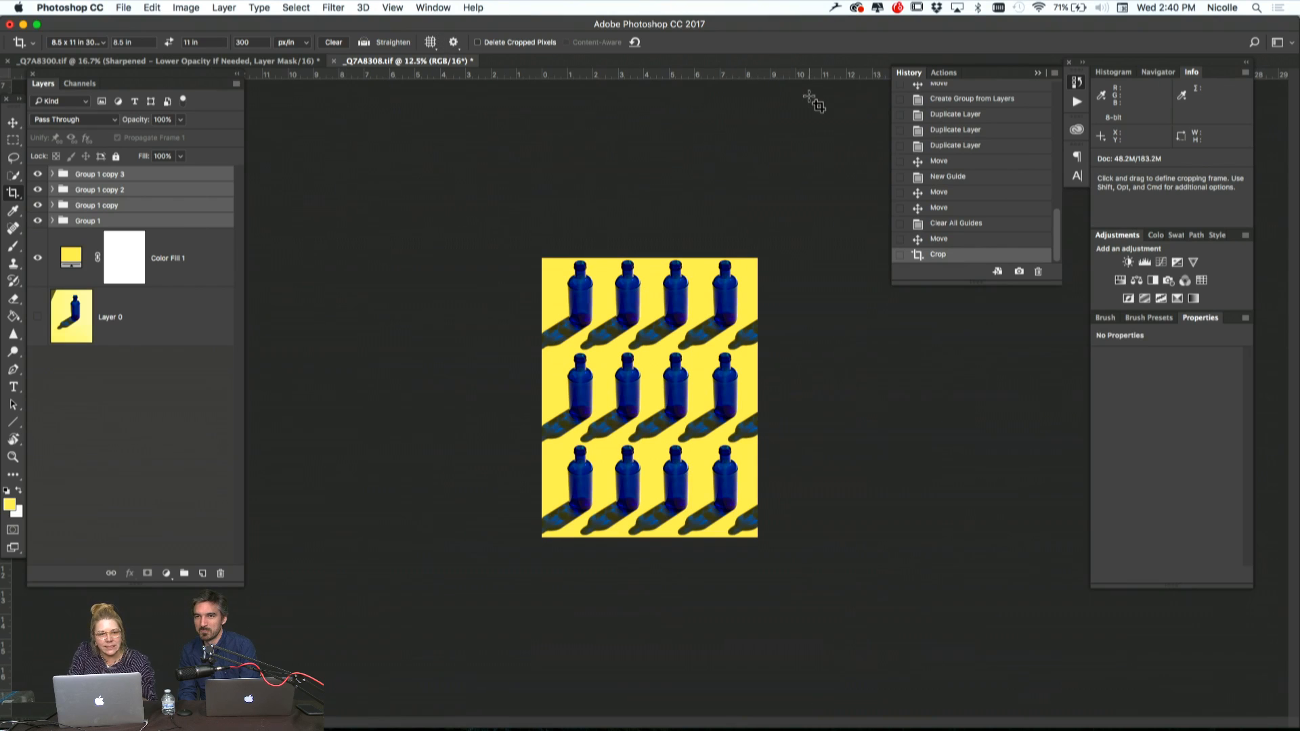
{"action": "left_click", "coordinate": [290, 62]}
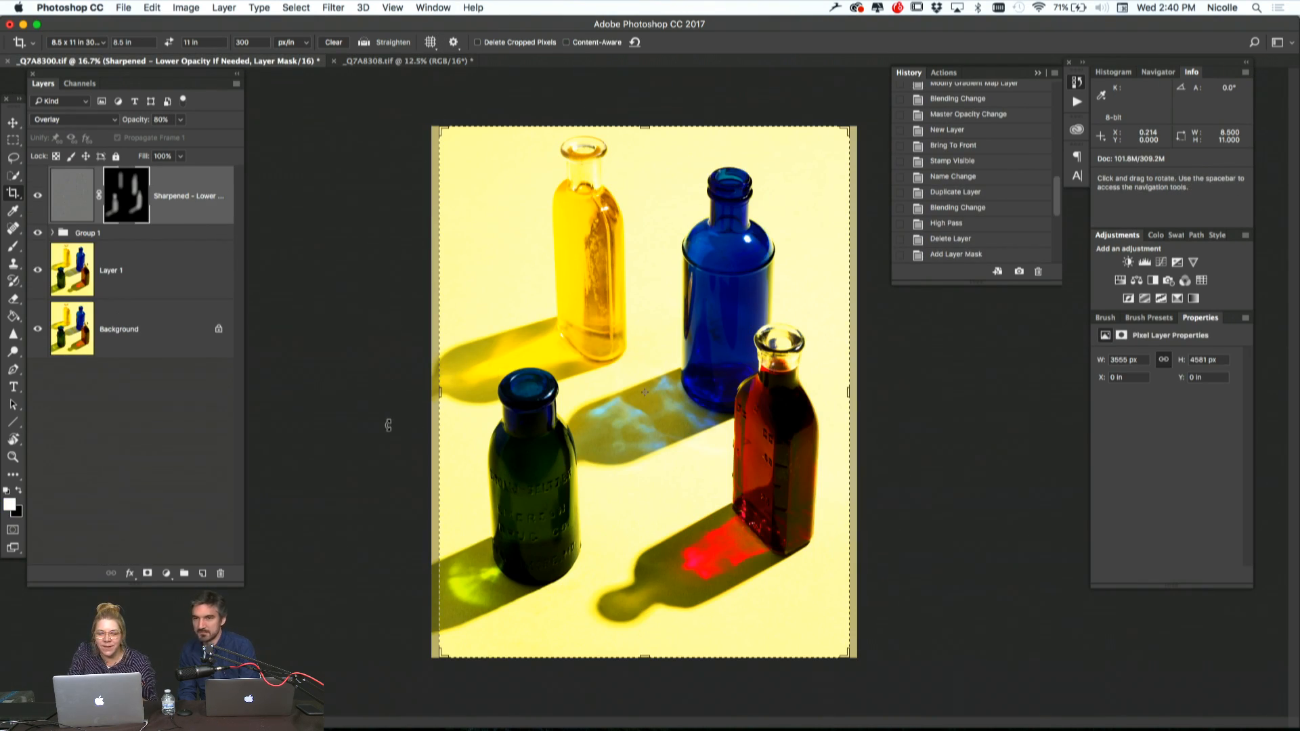
{"action": "key", "text": "Escape"}
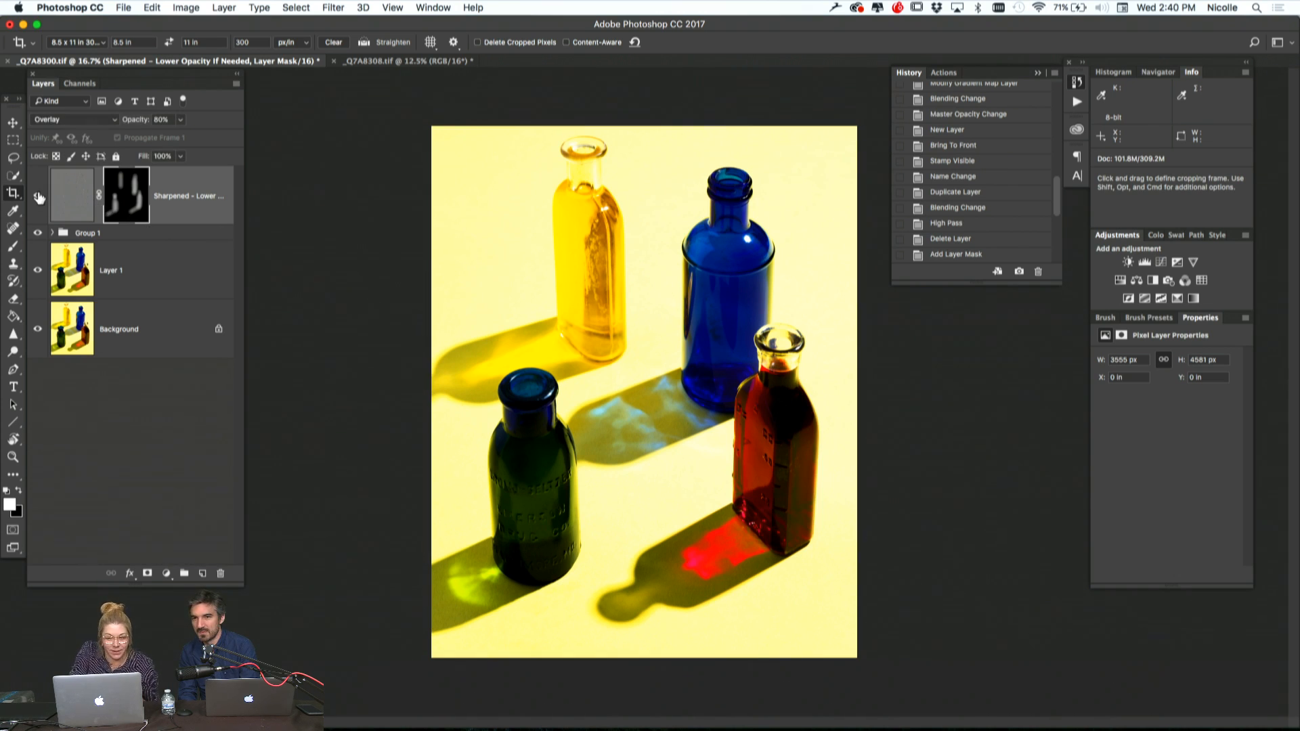
{"action": "left_click", "coordinate": [379, 59]}
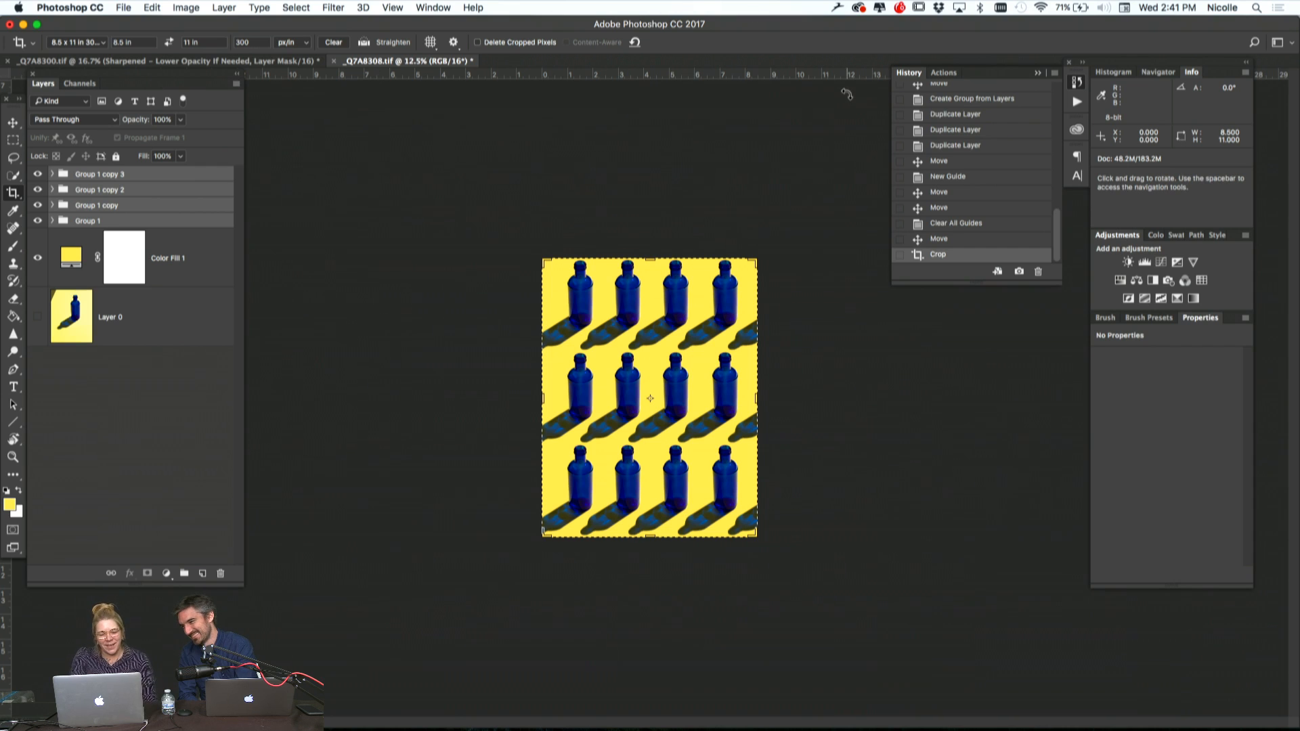
{"action": "key", "text": "Escape"}
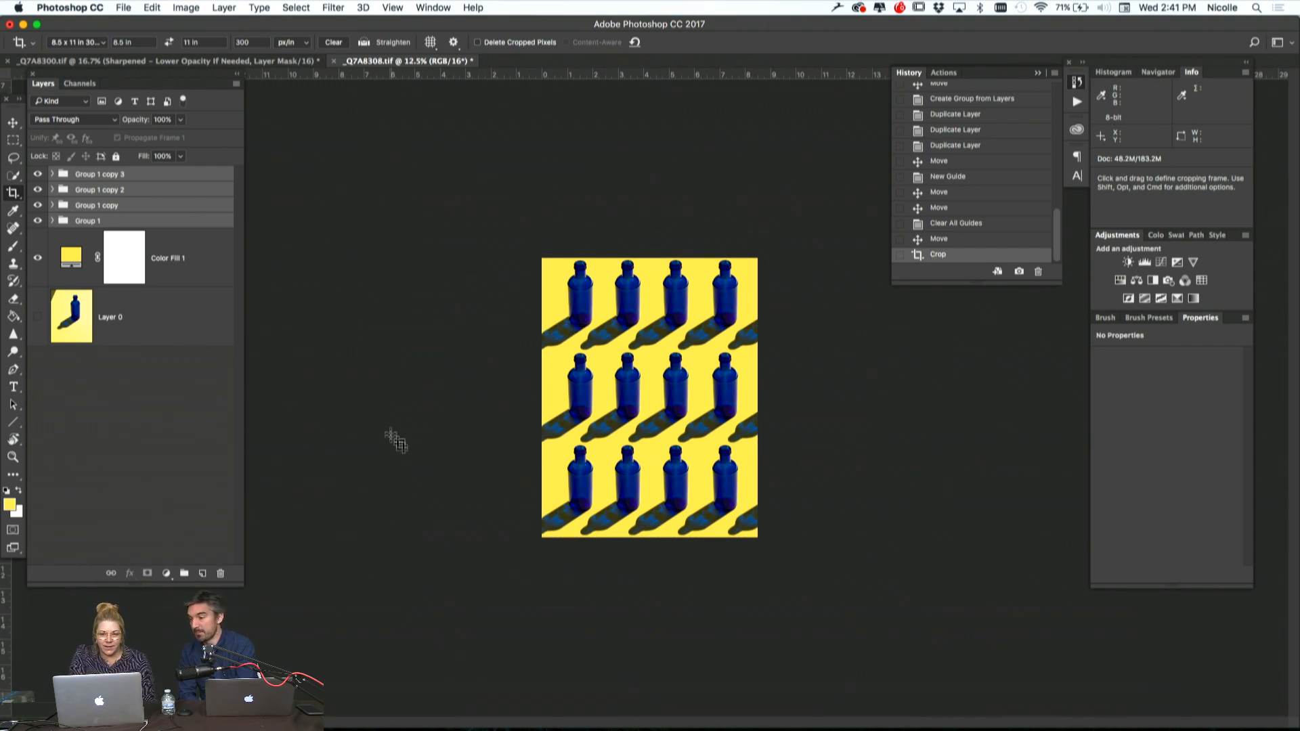
{"action": "key", "text": "super+plus"}
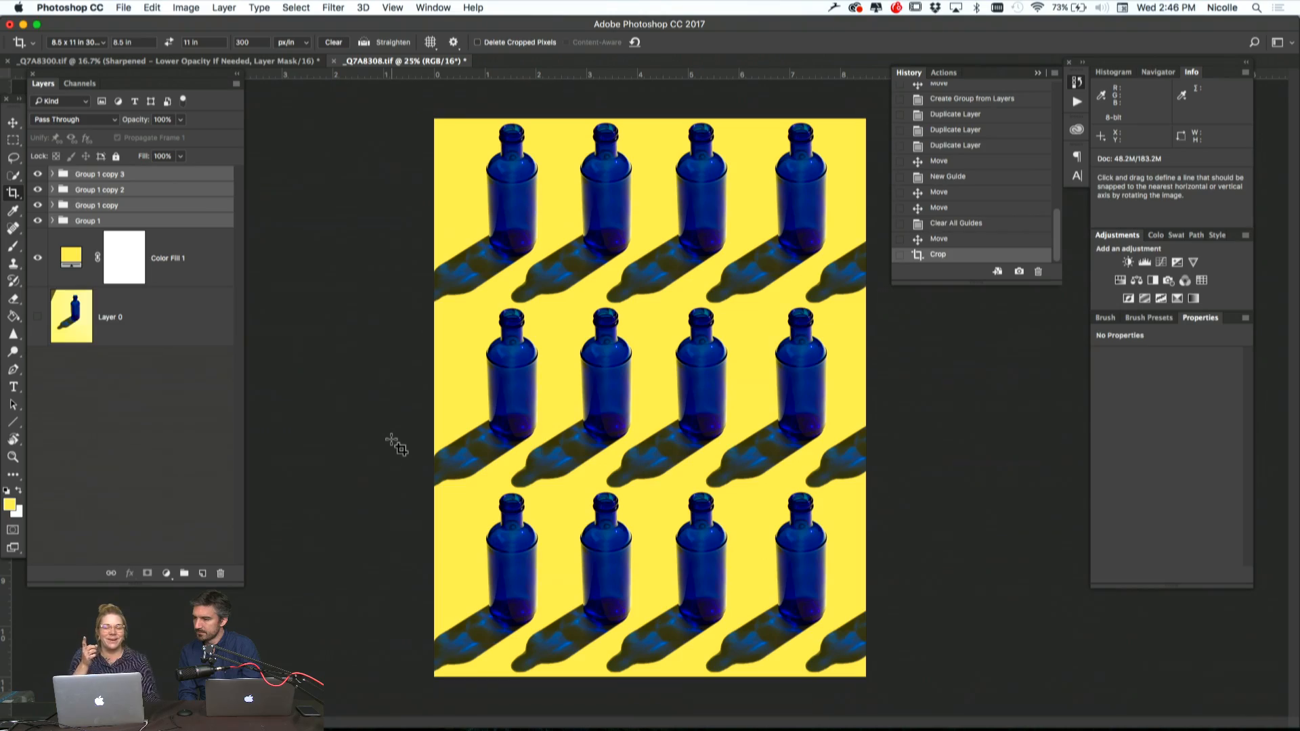
Switch to Chrome and examine the pattern and still-life images on the photographer's Product portfolio page
{"action": "mouse_move", "coordinate": [1299, 0]}
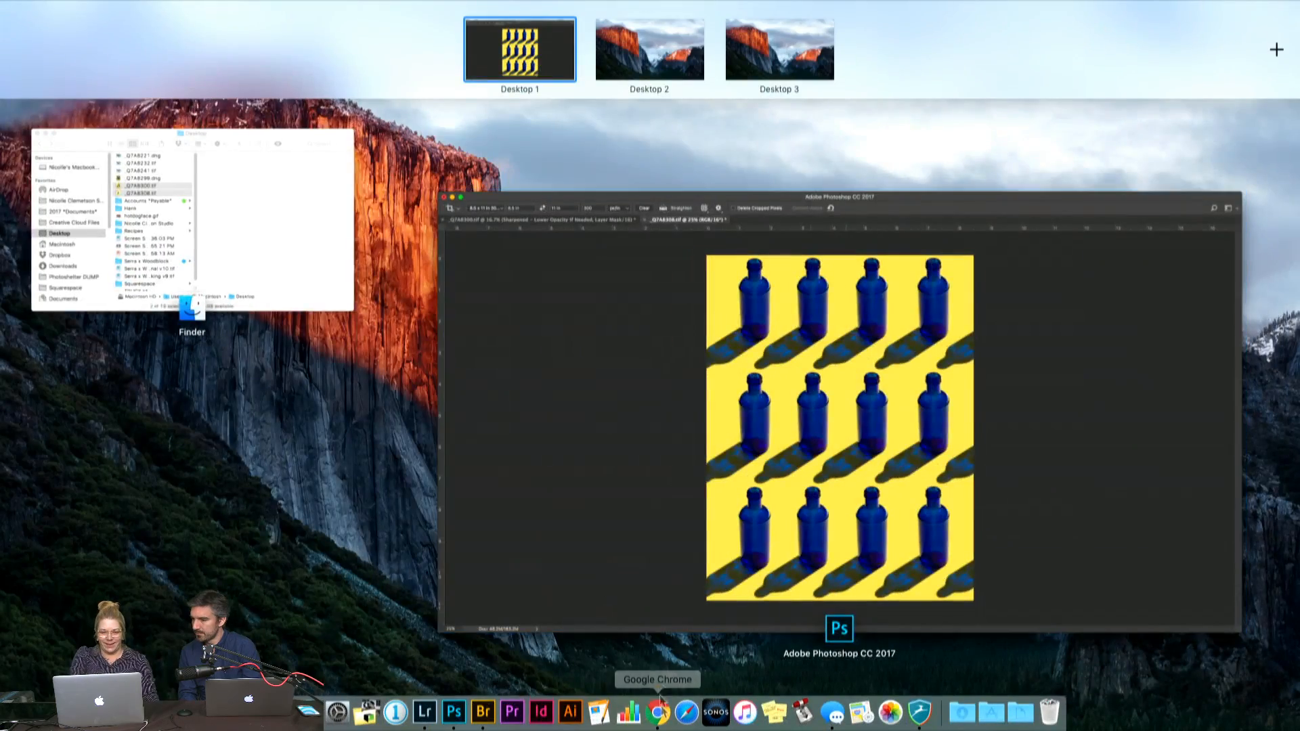
{"action": "left_click", "coordinate": [660, 716]}
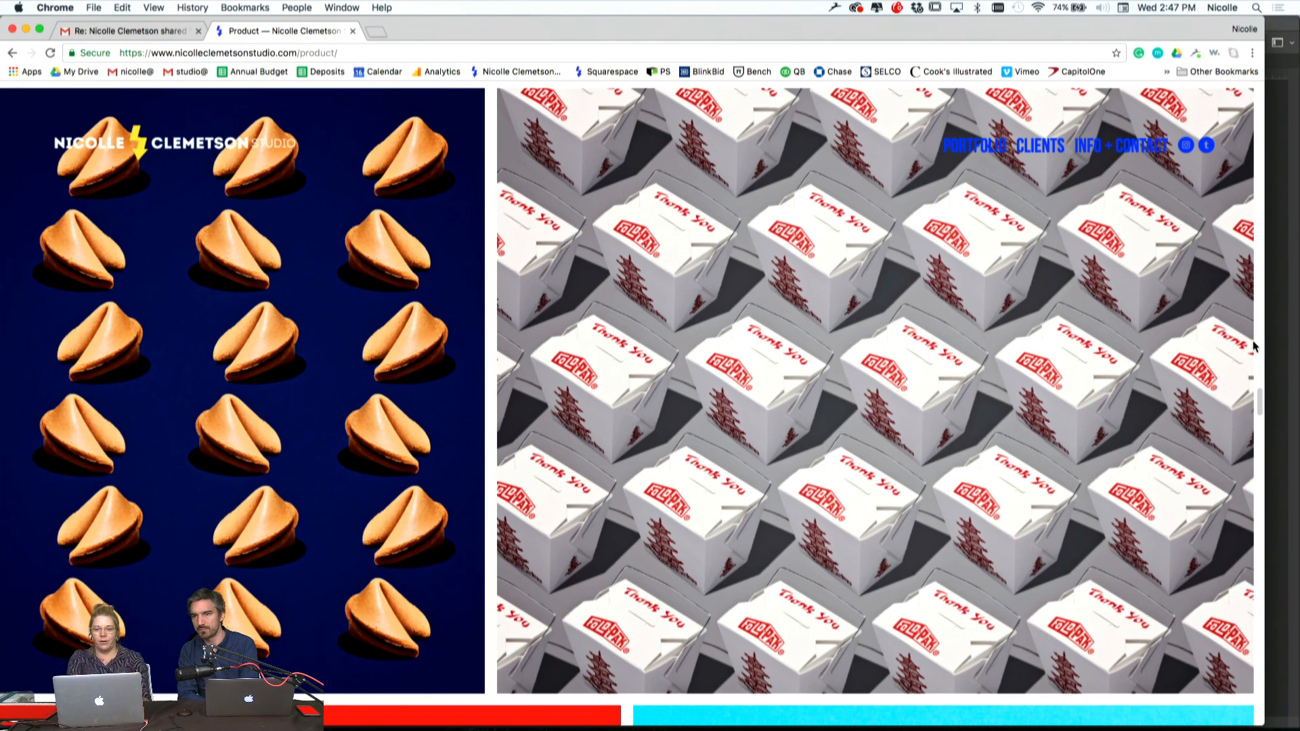
{"action": "scroll", "coordinate": [510, 565], "scroll_direction": "down", "scroll_amount": 10}
{"action": "scroll", "coordinate": [509, 564], "scroll_direction": "down", "scroll_amount": 15}
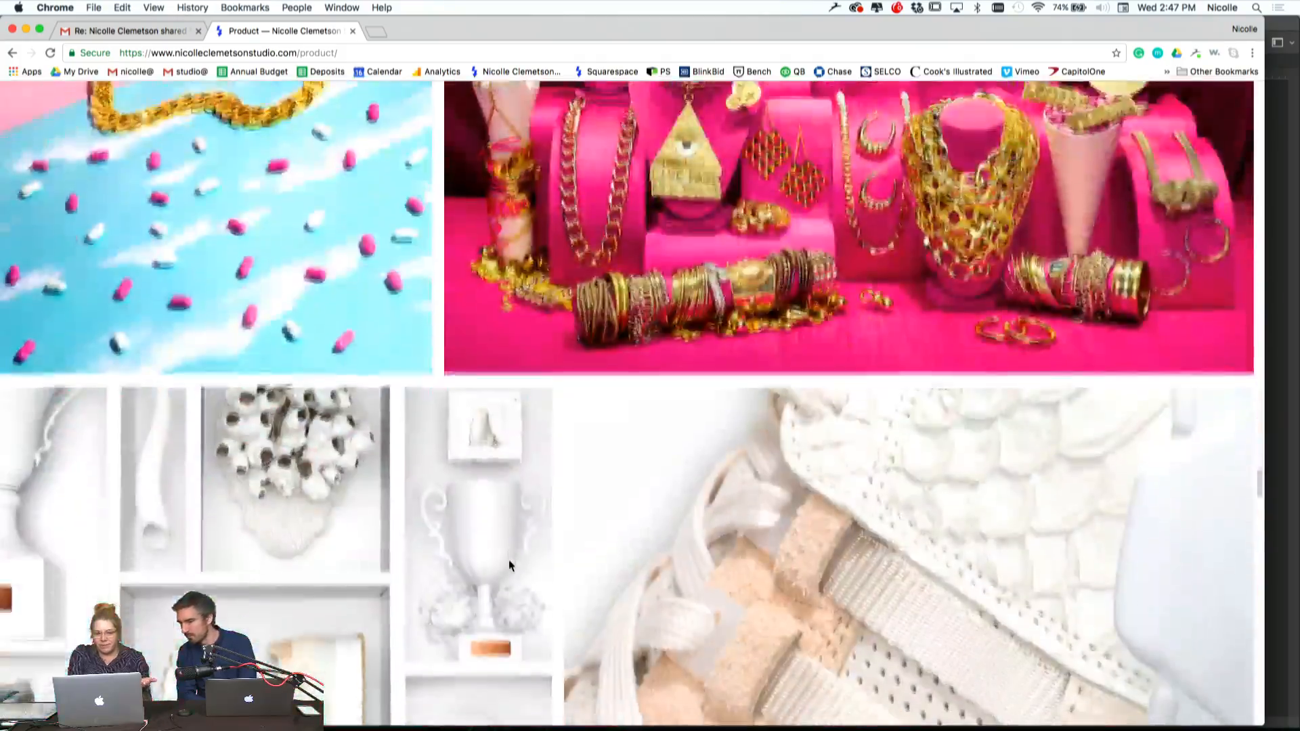
{"action": "scroll", "coordinate": [510, 565], "scroll_direction": "down", "scroll_amount": 15}
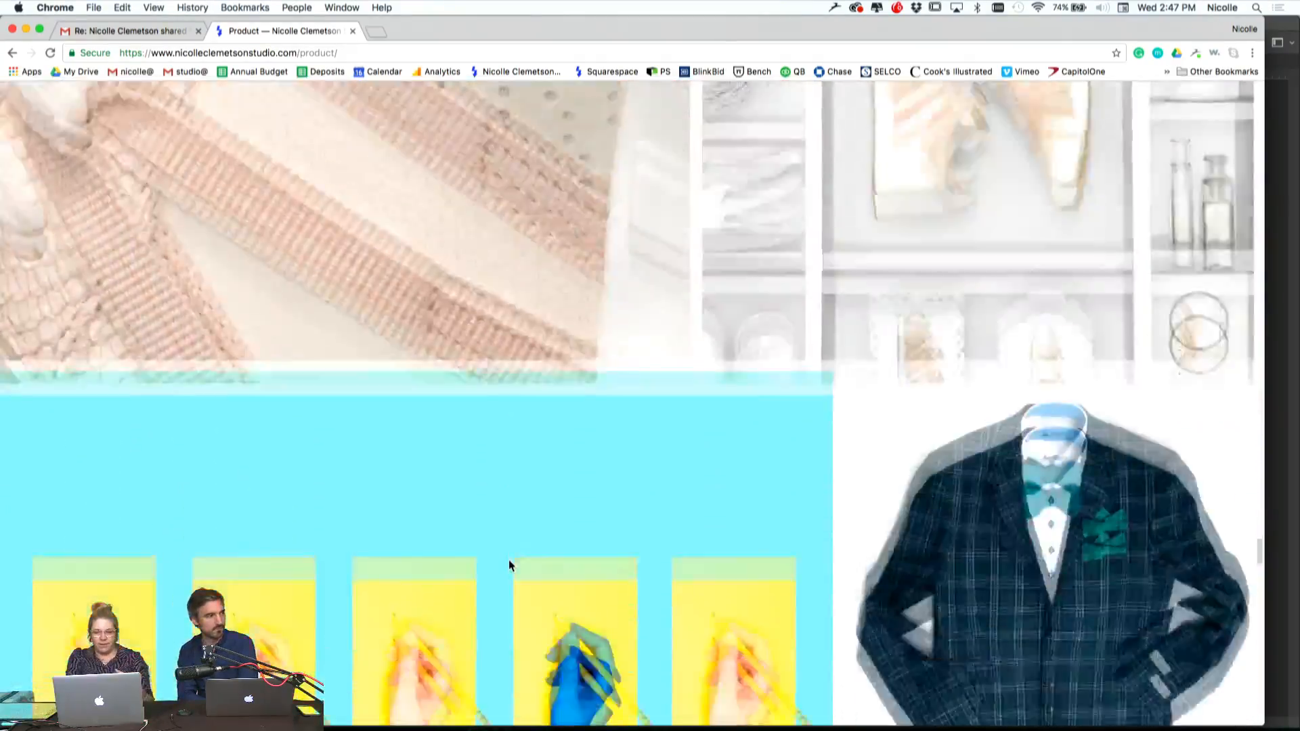
{"action": "scroll", "coordinate": [510, 565], "scroll_direction": "down", "scroll_amount": 15}
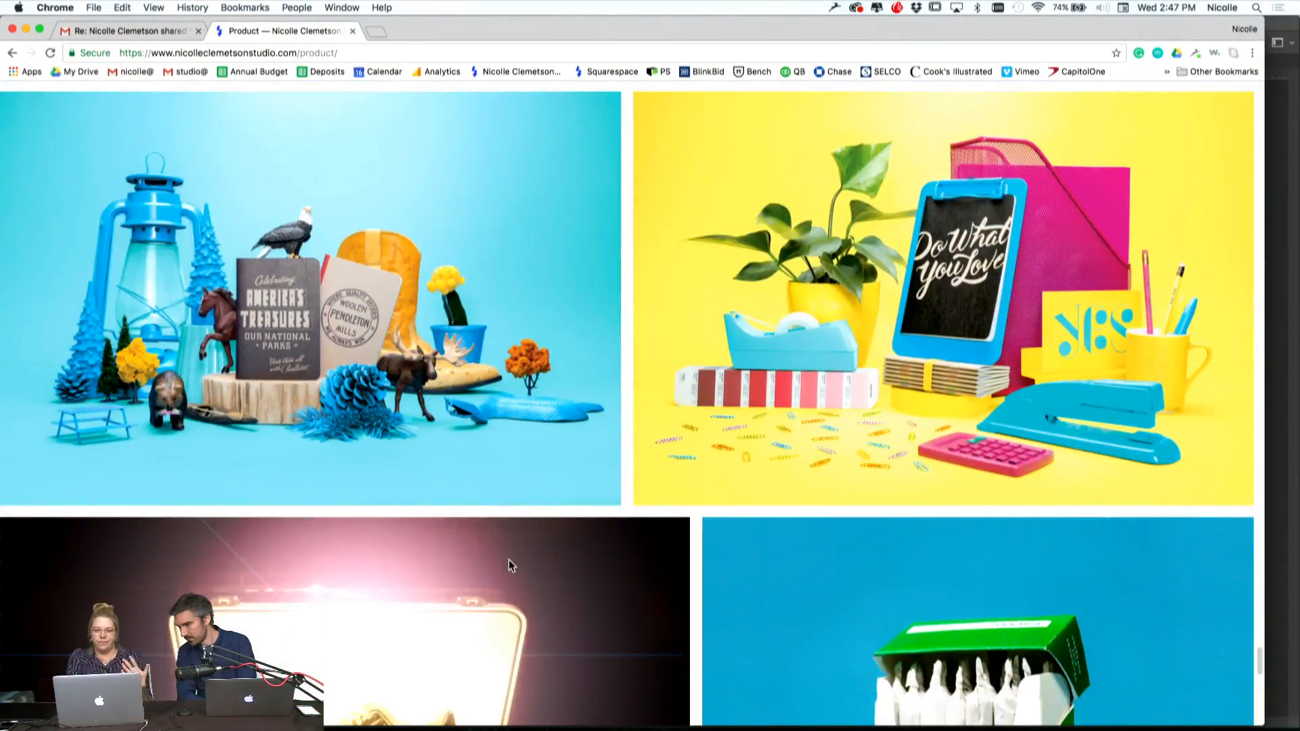
{"action": "scroll", "coordinate": [510, 565], "scroll_direction": "down", "scroll_amount": 4}
{"action": "scroll", "coordinate": [510, 564], "scroll_direction": "up", "scroll_amount": 20}
{"action": "scroll", "coordinate": [510, 566], "scroll_direction": "up", "scroll_amount": 20}
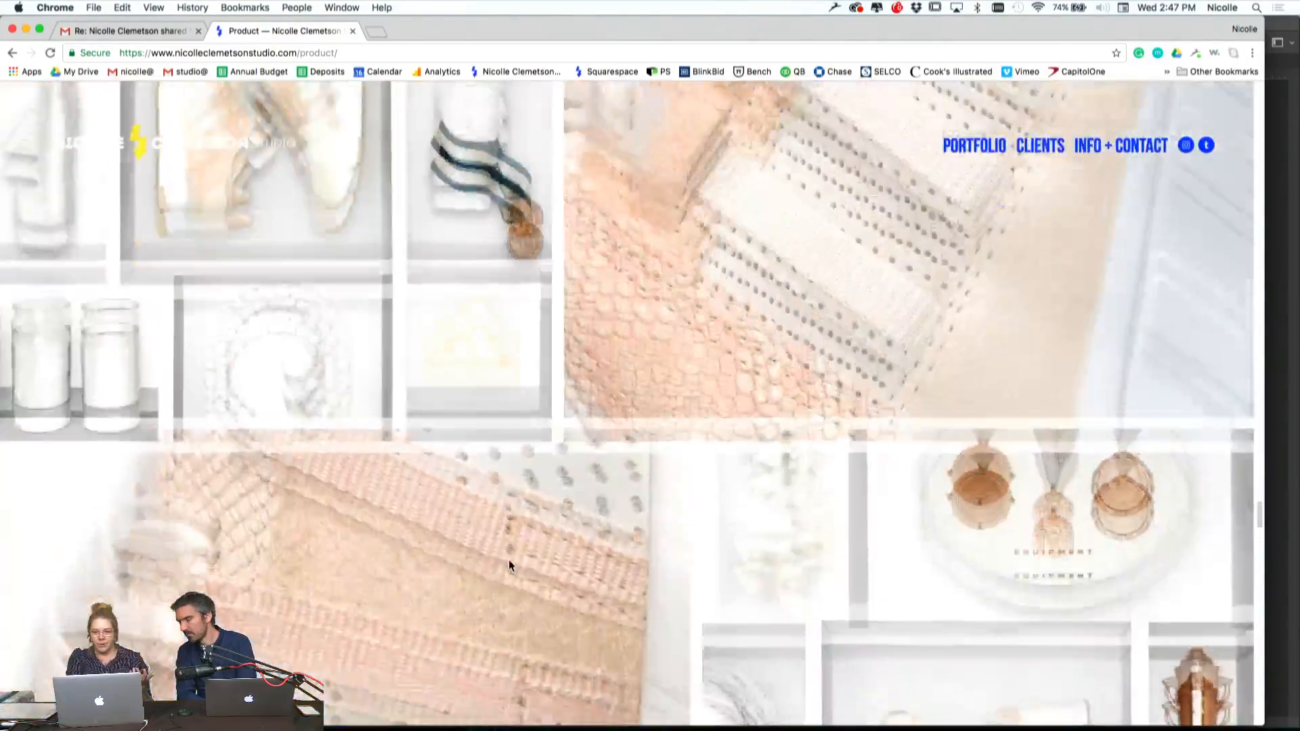
{"action": "scroll", "coordinate": [510, 564], "scroll_direction": "up", "scroll_amount": 20}
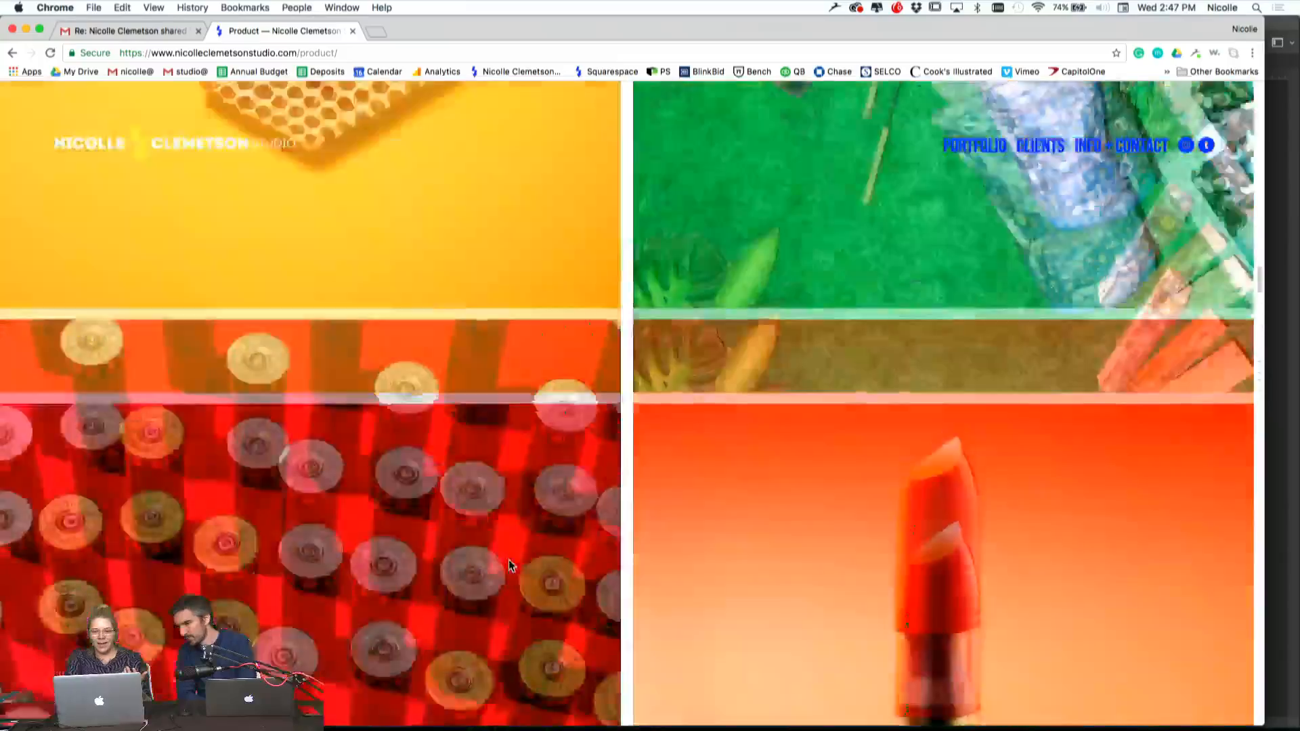
{"action": "scroll", "coordinate": [509, 567], "scroll_direction": "up", "scroll_amount": 6}
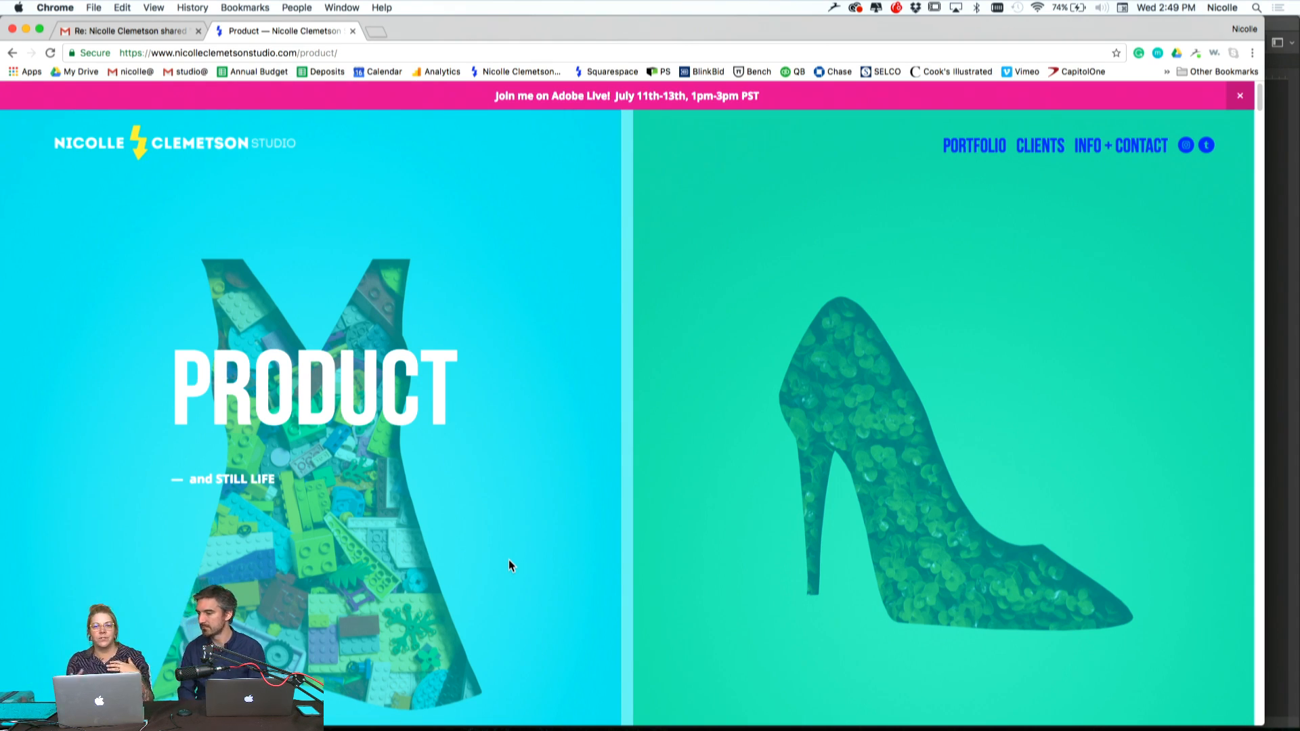
{"action": "scroll", "coordinate": [509, 559], "scroll_direction": "down", "scroll_amount": 10}
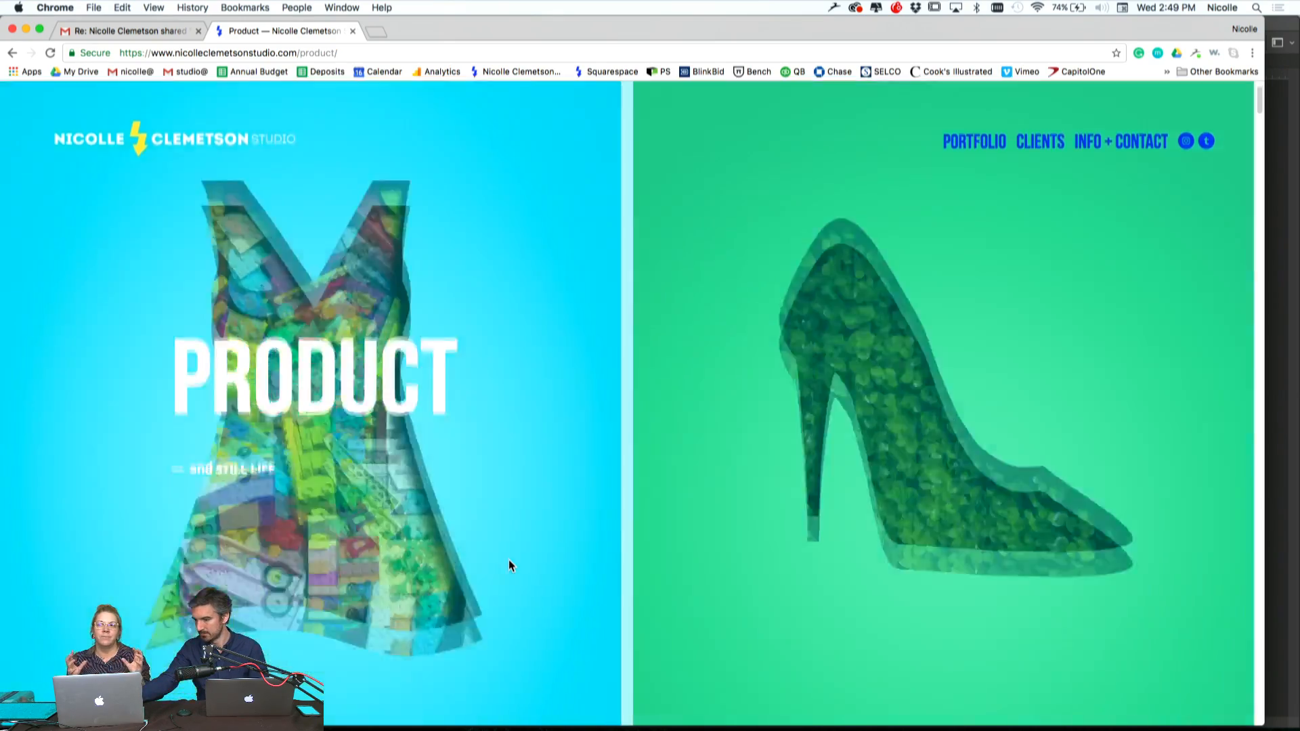
{"action": "scroll", "coordinate": [509, 560], "scroll_direction": "down", "scroll_amount": 3}
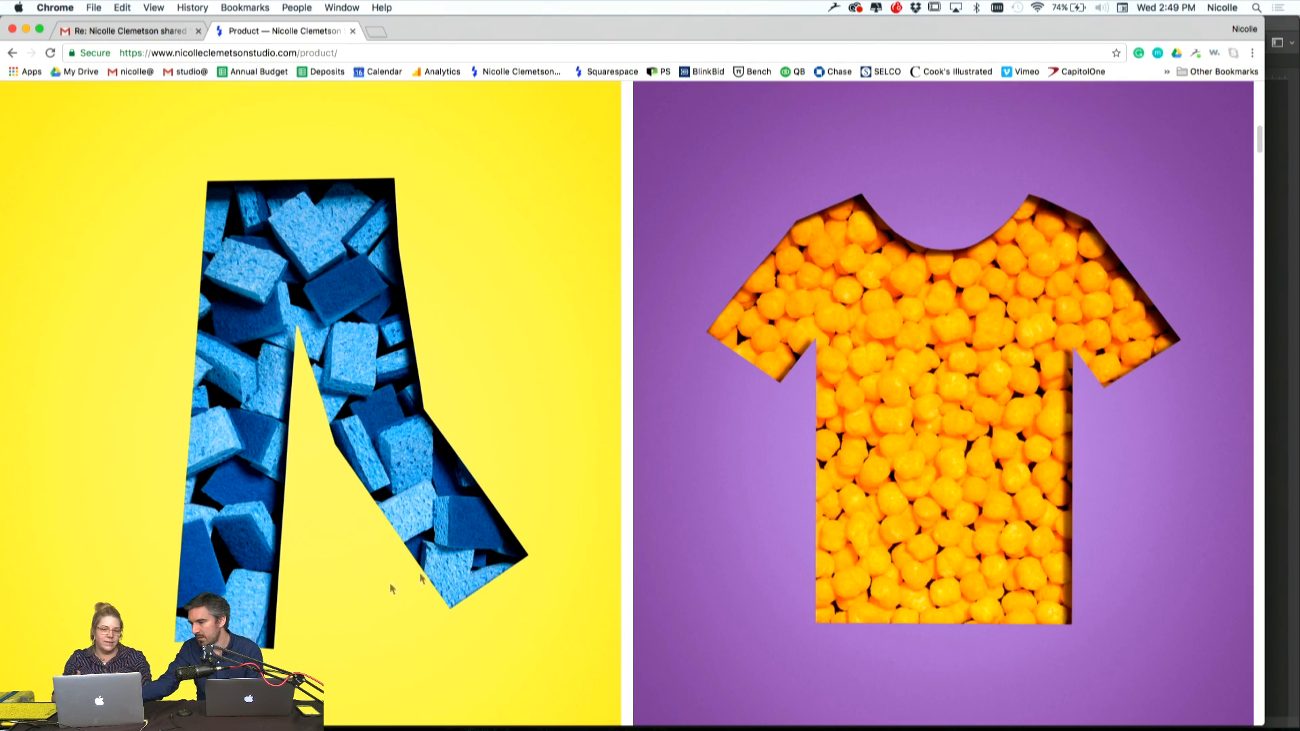
{"action": "scroll", "coordinate": [412, 471], "scroll_direction": "up", "scroll_amount": 12}
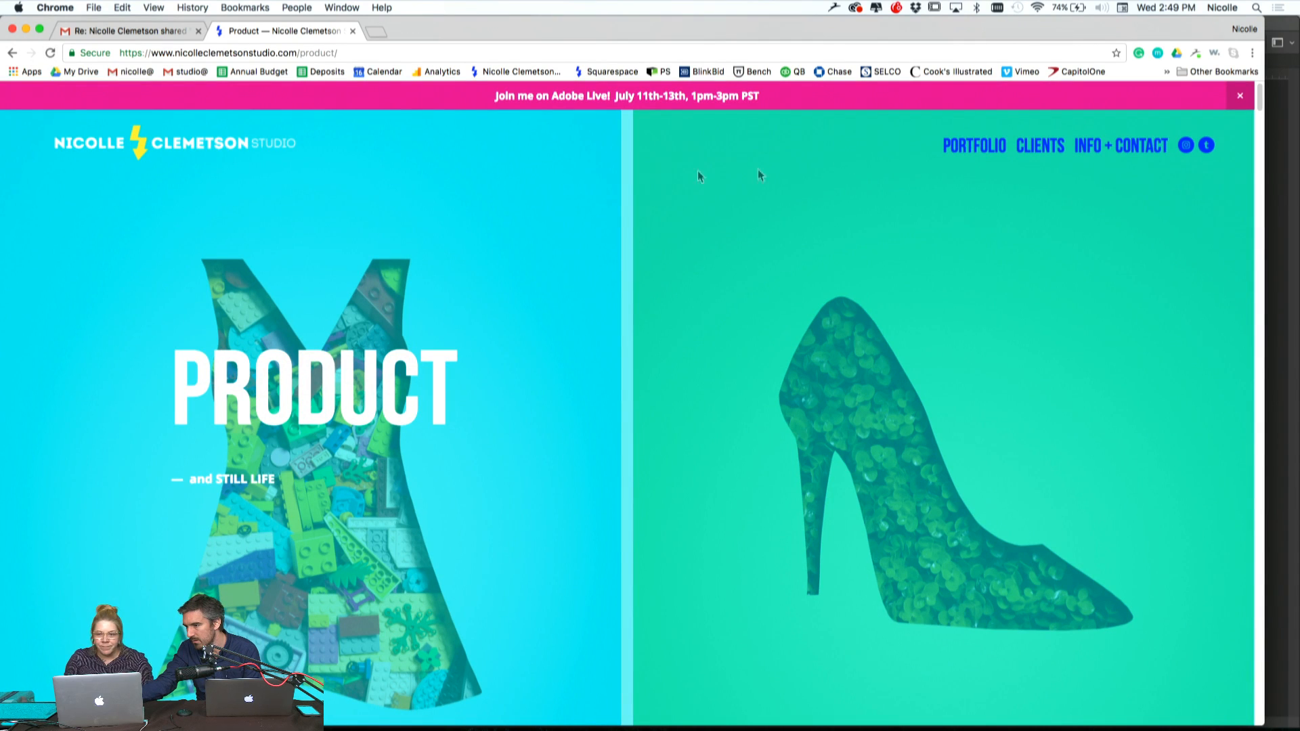
Open the People gallery from the website's portfolio and look through its portraits
{"action": "left_click", "coordinate": [975, 149]}
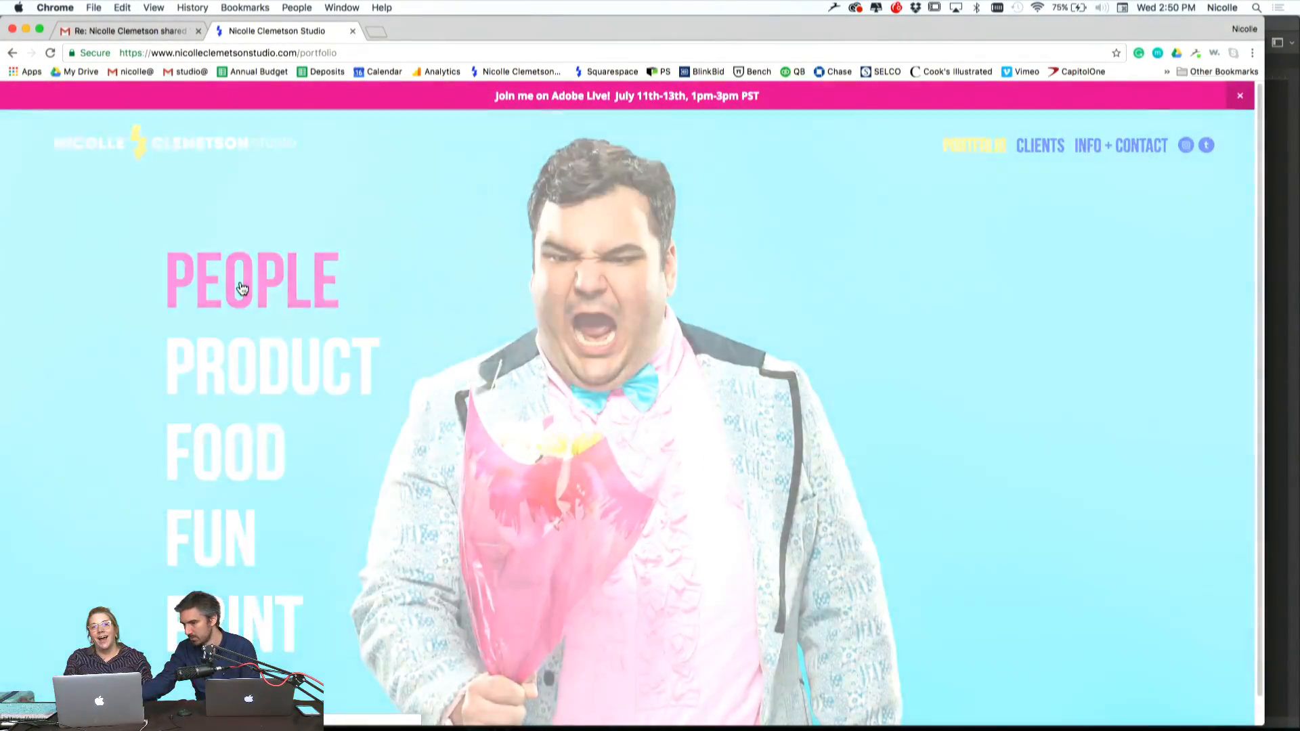
{"action": "left_click", "coordinate": [234, 283]}
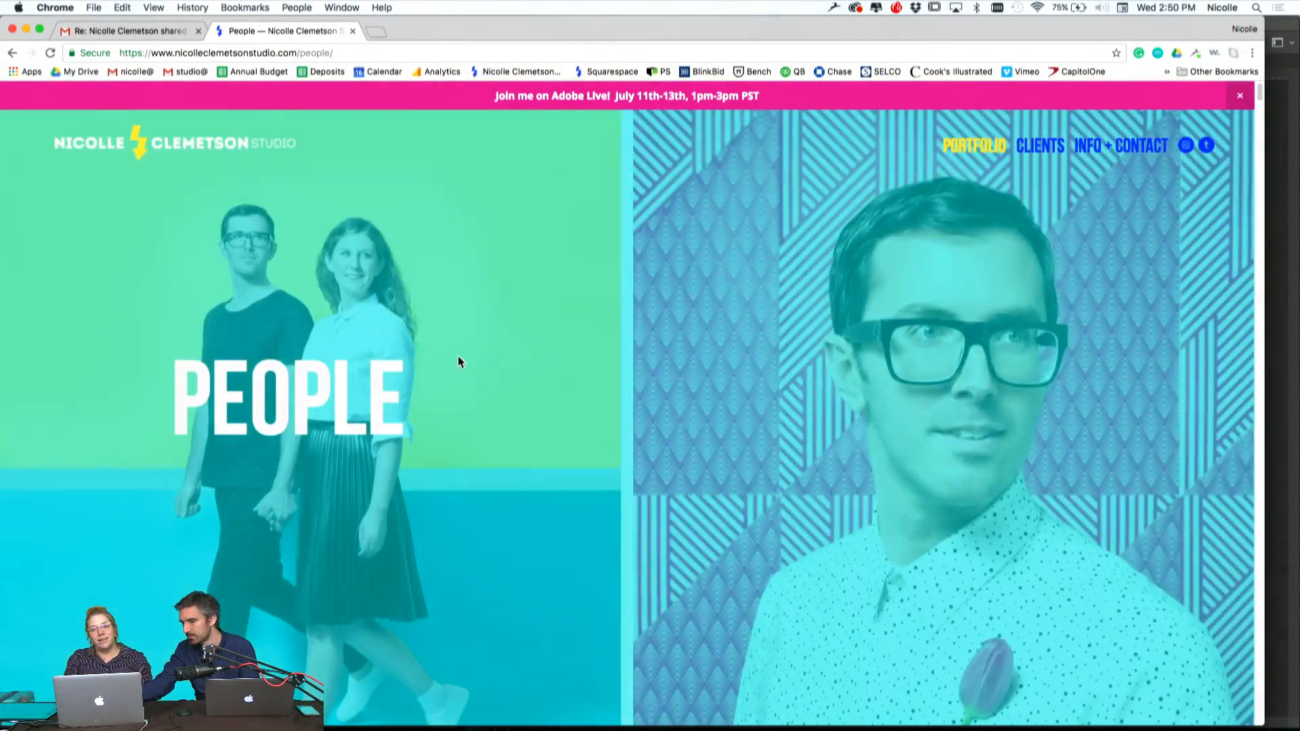
{"action": "scroll", "coordinate": [459, 362], "scroll_direction": "down", "scroll_amount": 15}
{"action": "scroll", "coordinate": [458, 363], "scroll_direction": "down", "scroll_amount": 20}
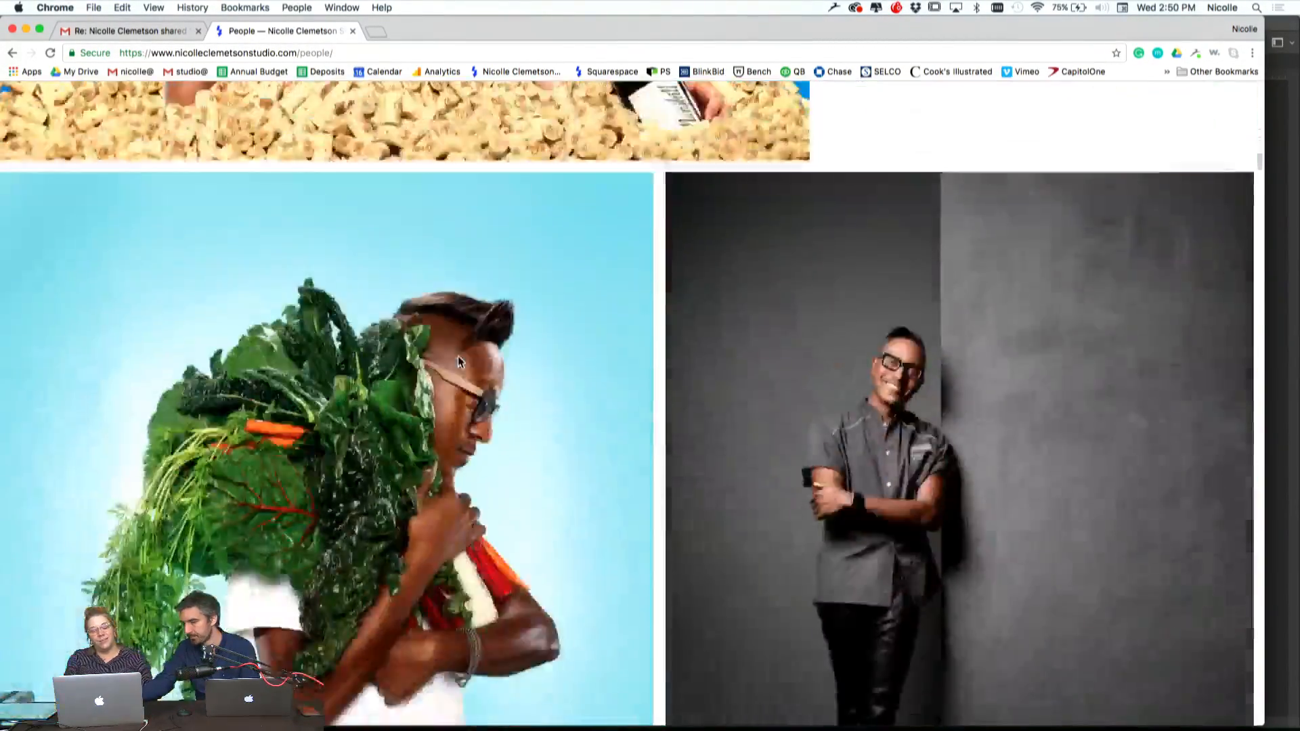
{"action": "scroll", "coordinate": [458, 362], "scroll_direction": "down", "scroll_amount": 20}
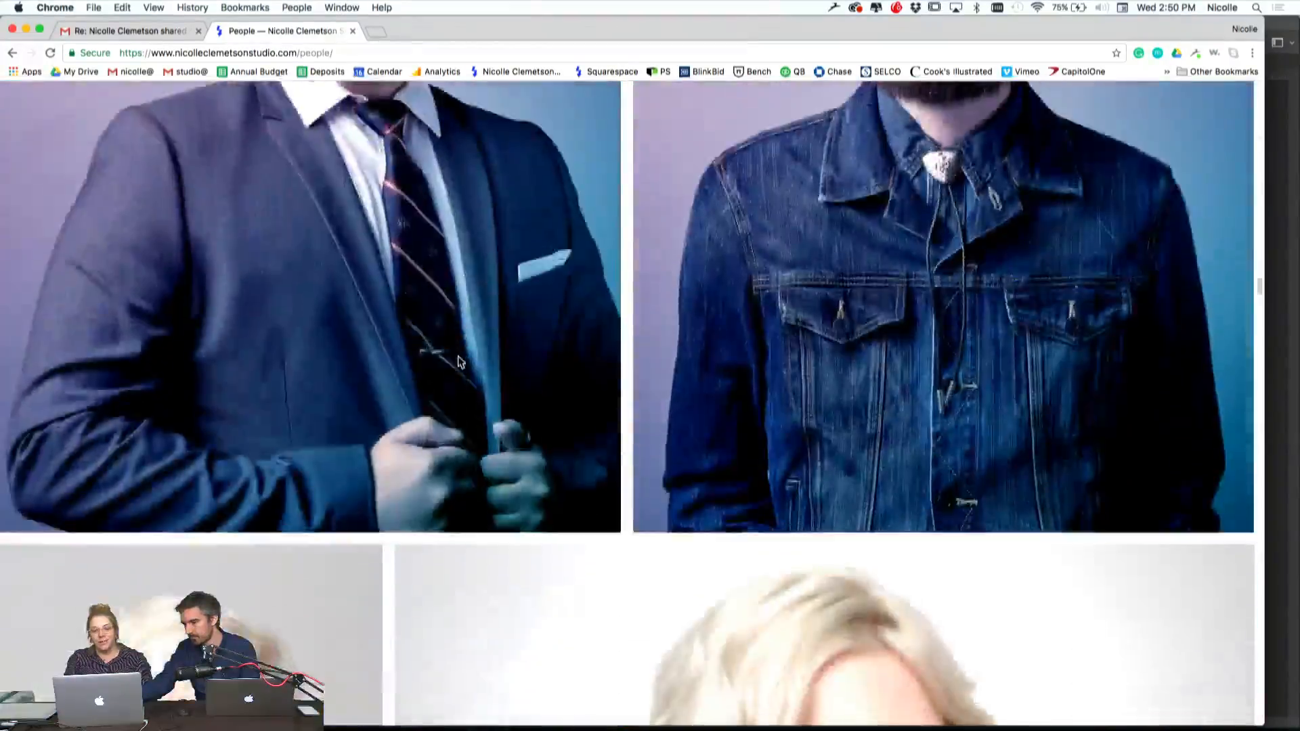
{"action": "scroll", "coordinate": [457, 349], "scroll_direction": "down", "scroll_amount": 20}
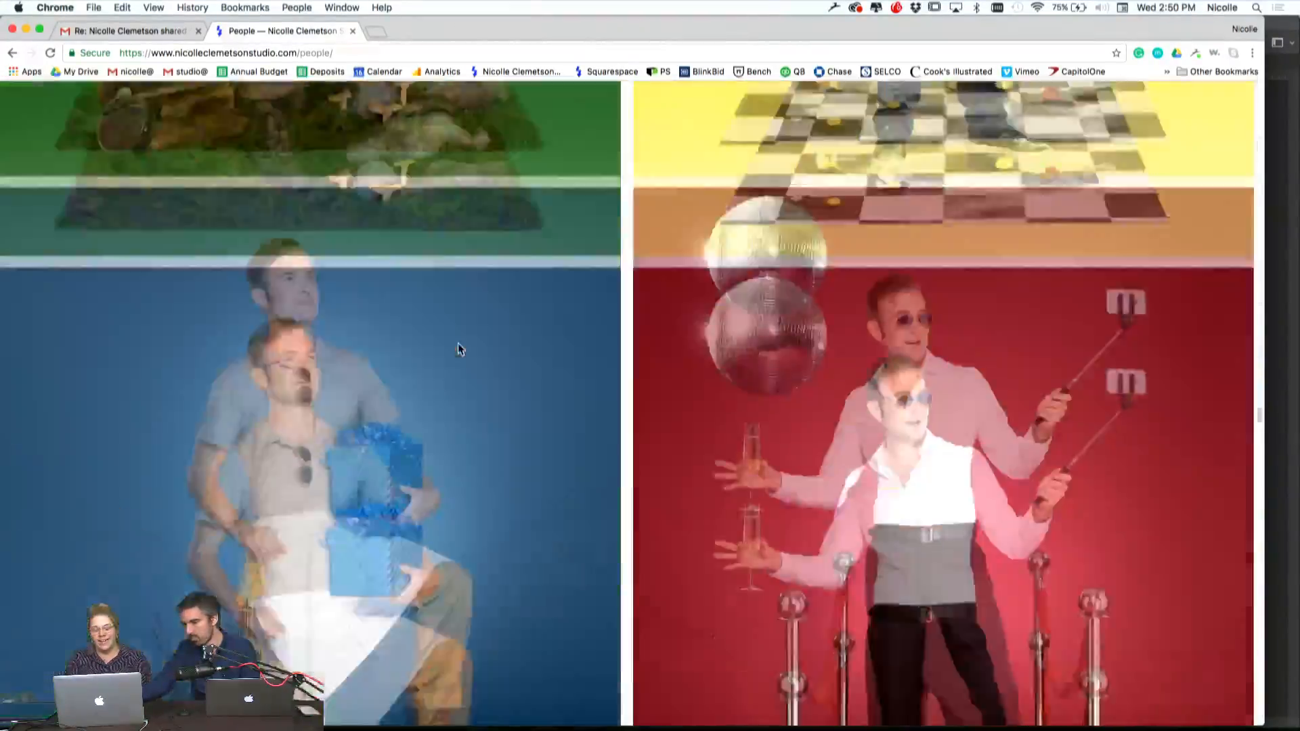
Examine the rest of the People gallery's group and character portraits, through to the portfolio category list that ends the page
{"action": "scroll", "coordinate": [457, 345], "scroll_direction": "down", "scroll_amount": 20}
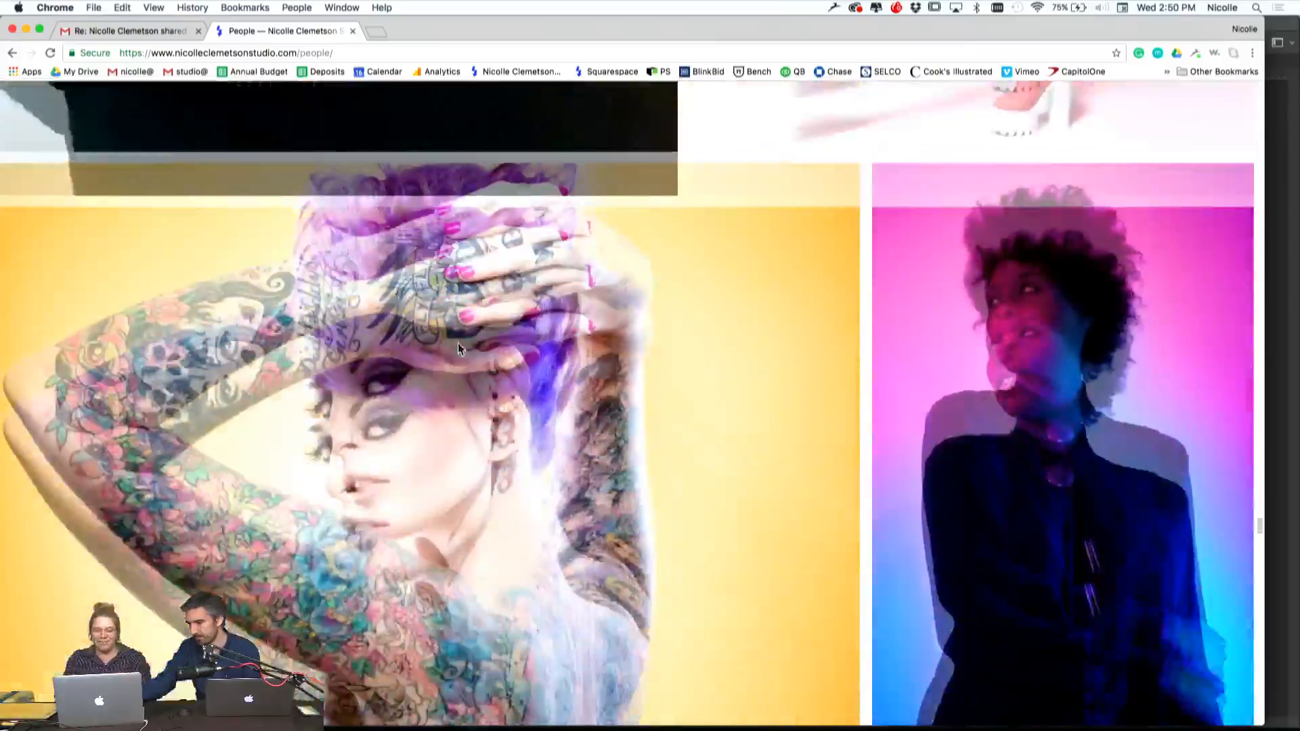
{"action": "scroll", "coordinate": [460, 329], "scroll_direction": "down", "scroll_amount": 20}
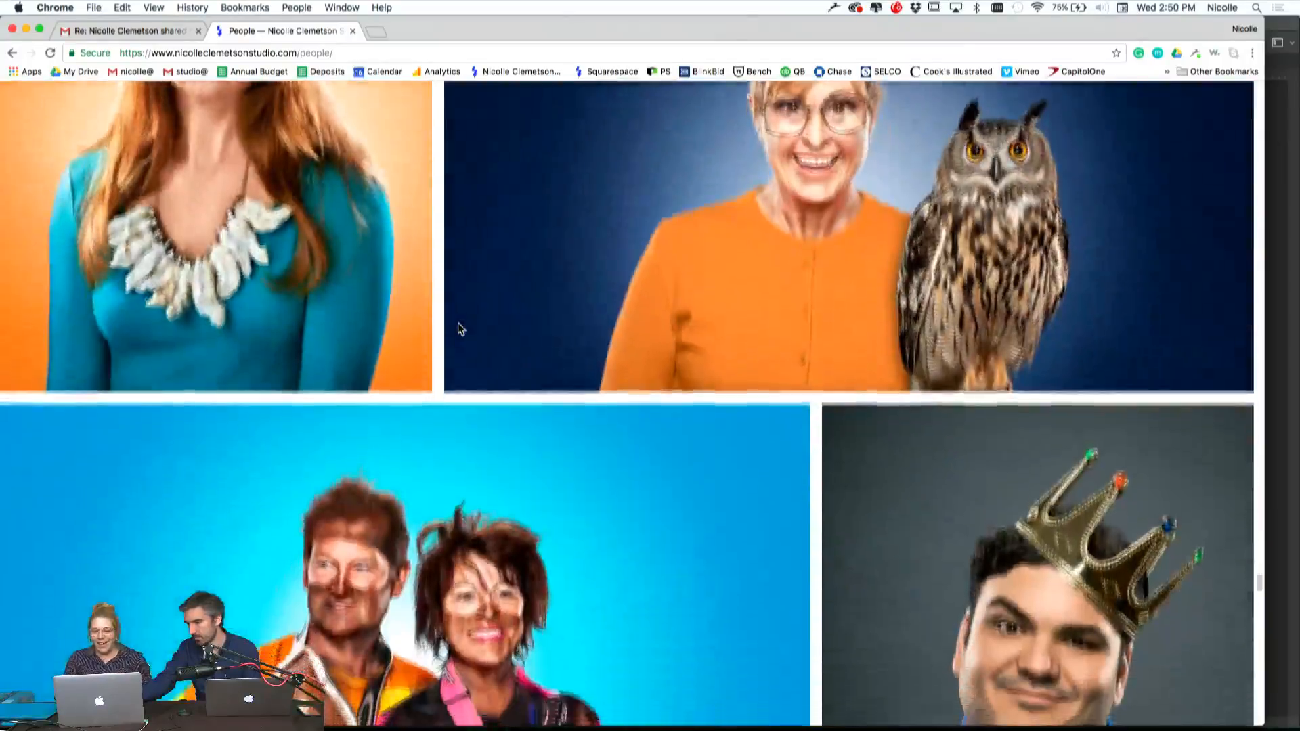
{"action": "scroll", "coordinate": [460, 329], "scroll_direction": "down", "scroll_amount": 20}
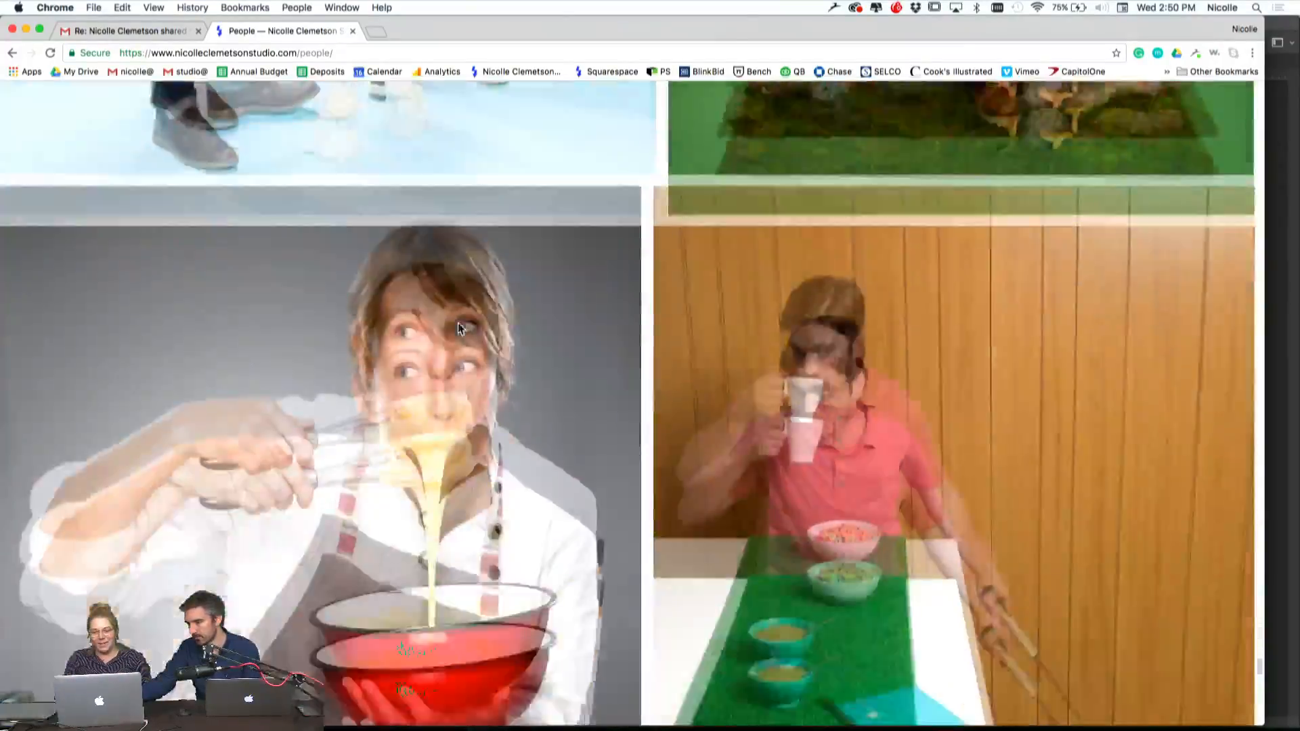
{"action": "scroll", "coordinate": [457, 329], "scroll_direction": "up", "scroll_amount": 15}
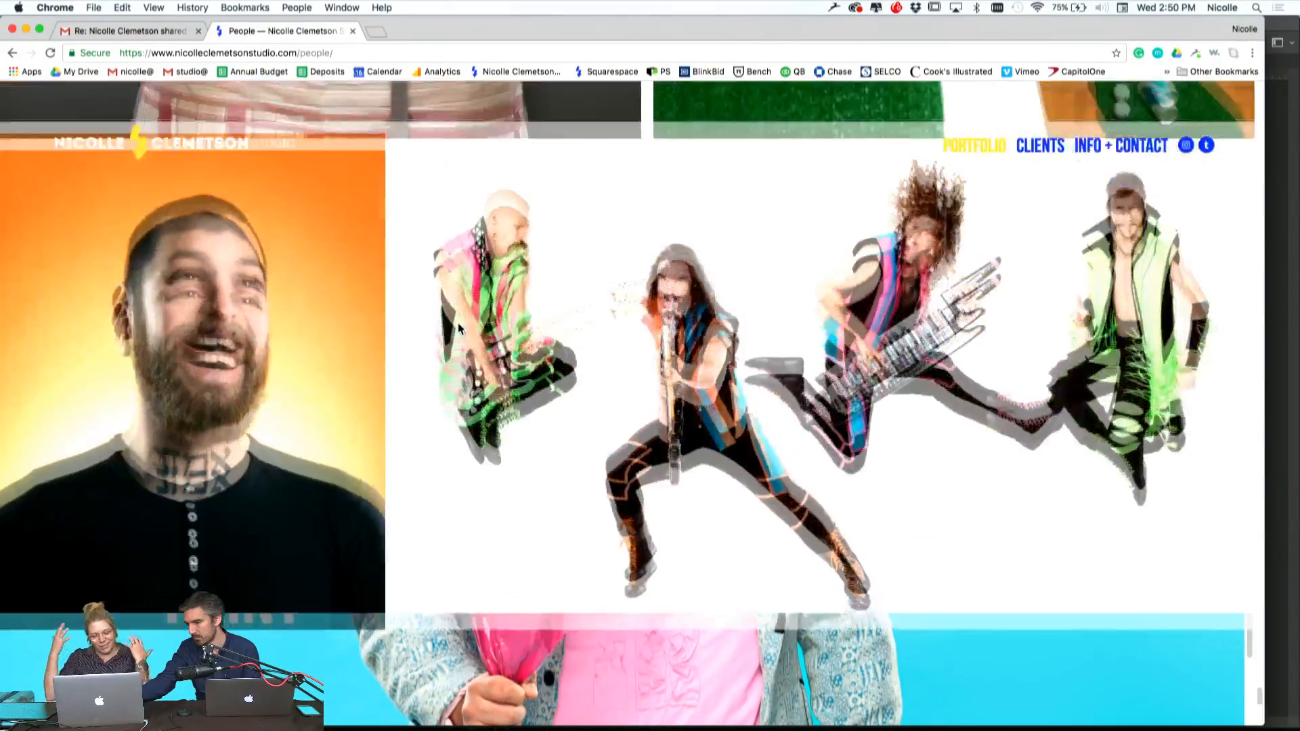
{"action": "scroll", "coordinate": [458, 328], "scroll_direction": "up", "scroll_amount": 15}
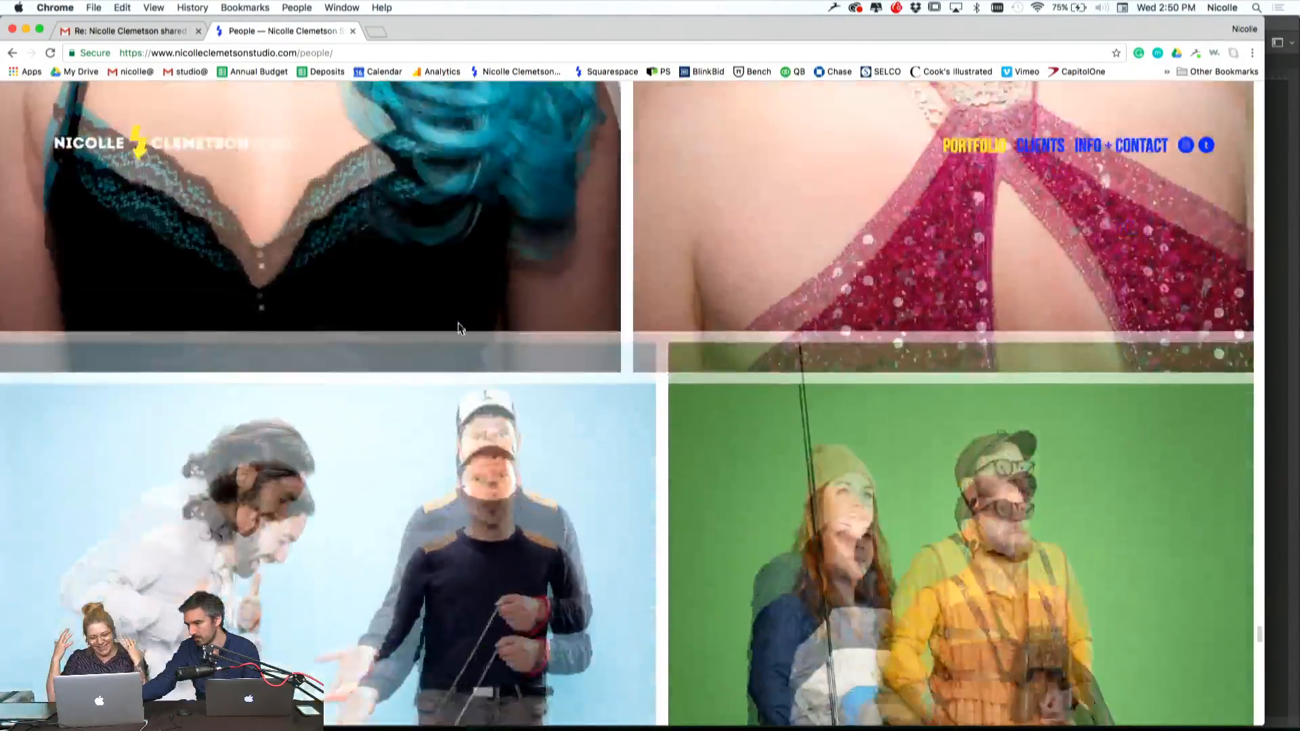
{"action": "scroll", "coordinate": [458, 328], "scroll_direction": "up", "scroll_amount": 3}
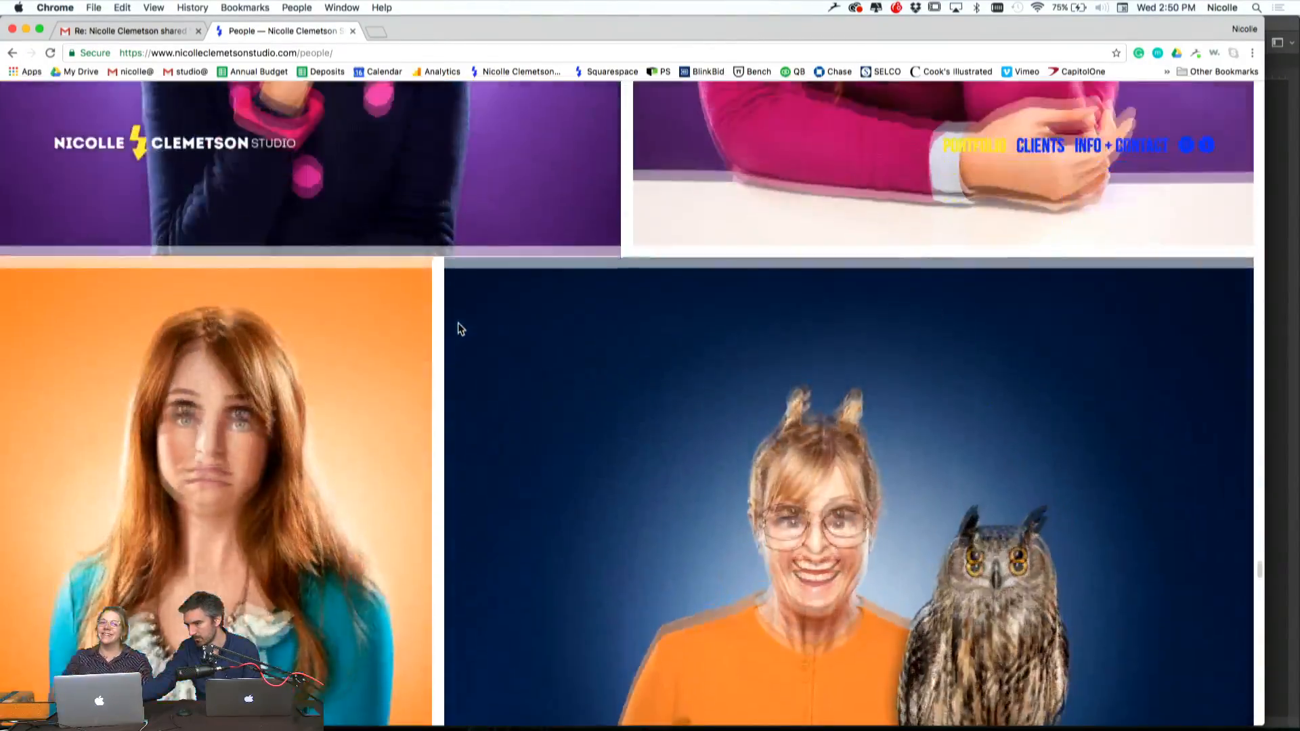
{"action": "scroll", "coordinate": [458, 328], "scroll_direction": "down", "scroll_amount": 20}
{"action": "scroll", "coordinate": [458, 328], "scroll_direction": "down", "scroll_amount": 2}
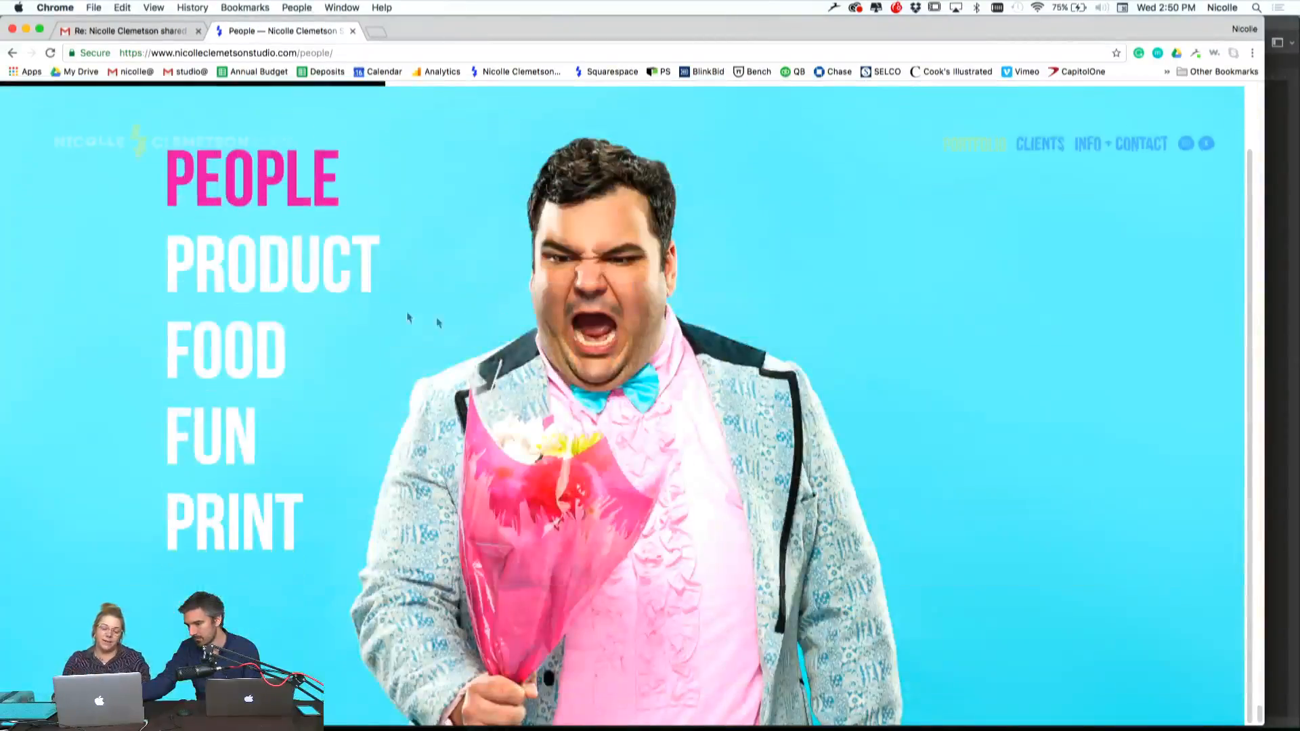
Open the Fun gallery of personal projects and examine its pink and blue lit jewelry photos and the gold jewelry still life
{"action": "left_click", "coordinate": [189, 428]}
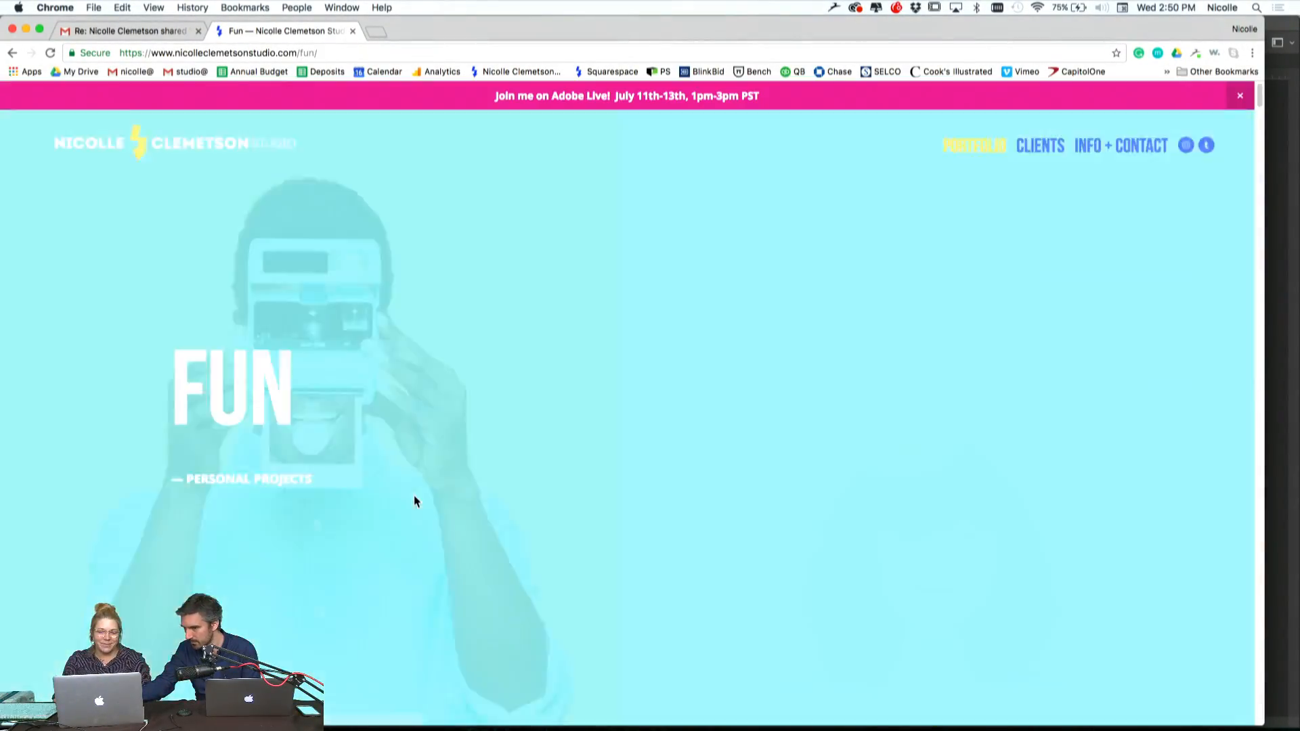
{"action": "scroll", "coordinate": [415, 499], "scroll_direction": "down", "scroll_amount": 10}
{"action": "scroll", "coordinate": [415, 501], "scroll_direction": "down", "scroll_amount": 15}
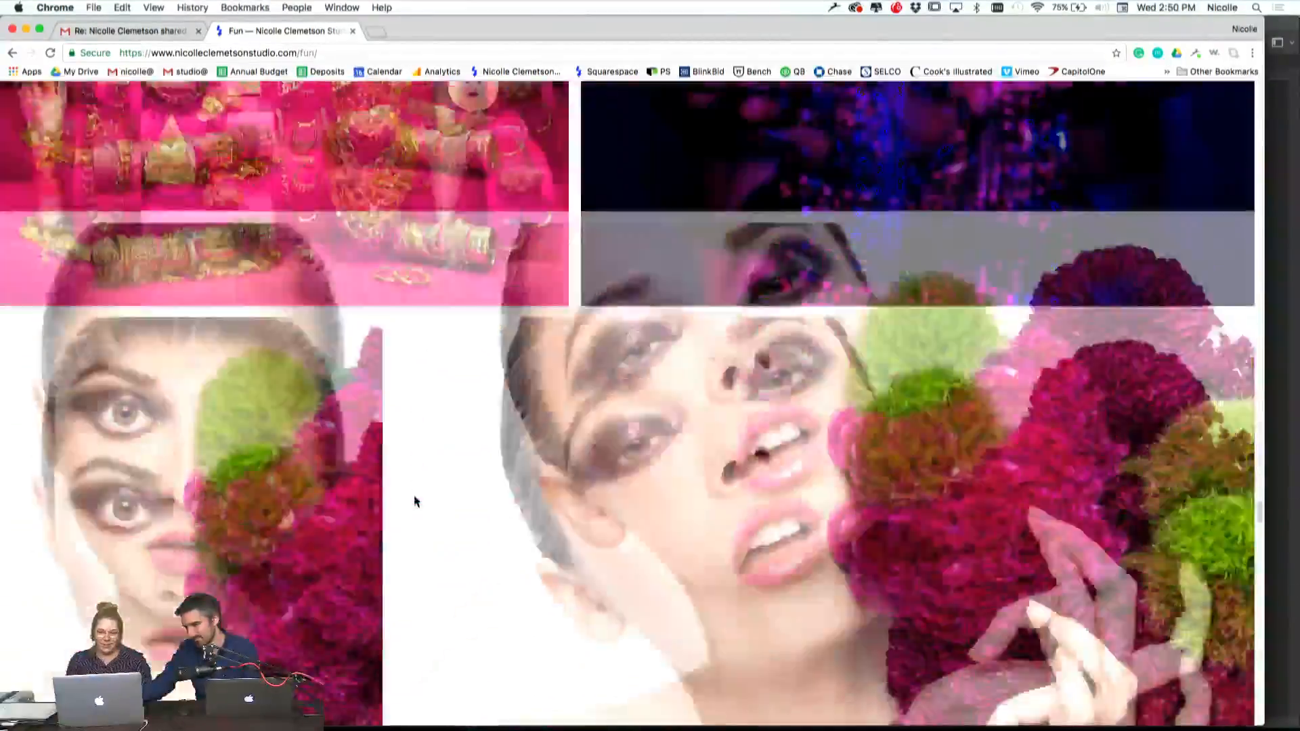
{"action": "scroll", "coordinate": [415, 501], "scroll_direction": "up", "scroll_amount": 5}
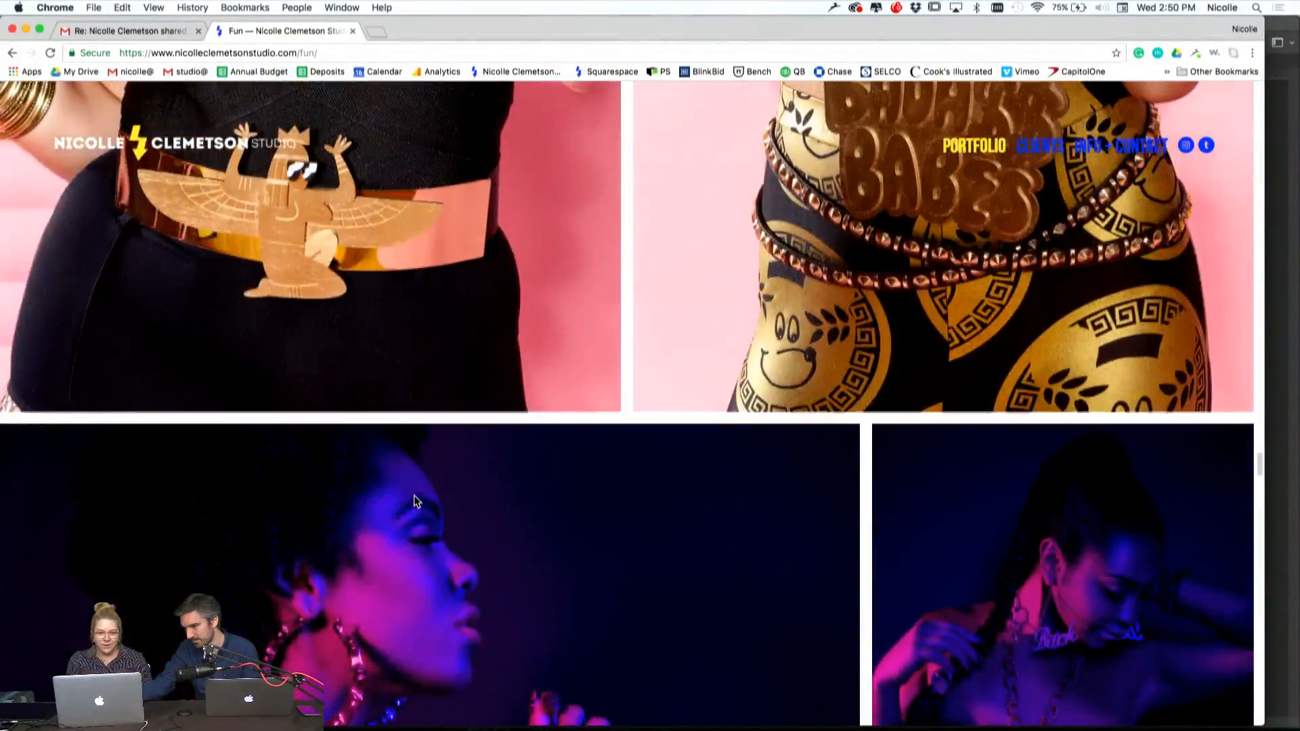
{"action": "scroll", "coordinate": [414, 501], "scroll_direction": "down", "scroll_amount": 10}
{"action": "scroll", "coordinate": [414, 501], "scroll_direction": "up", "scroll_amount": 5}
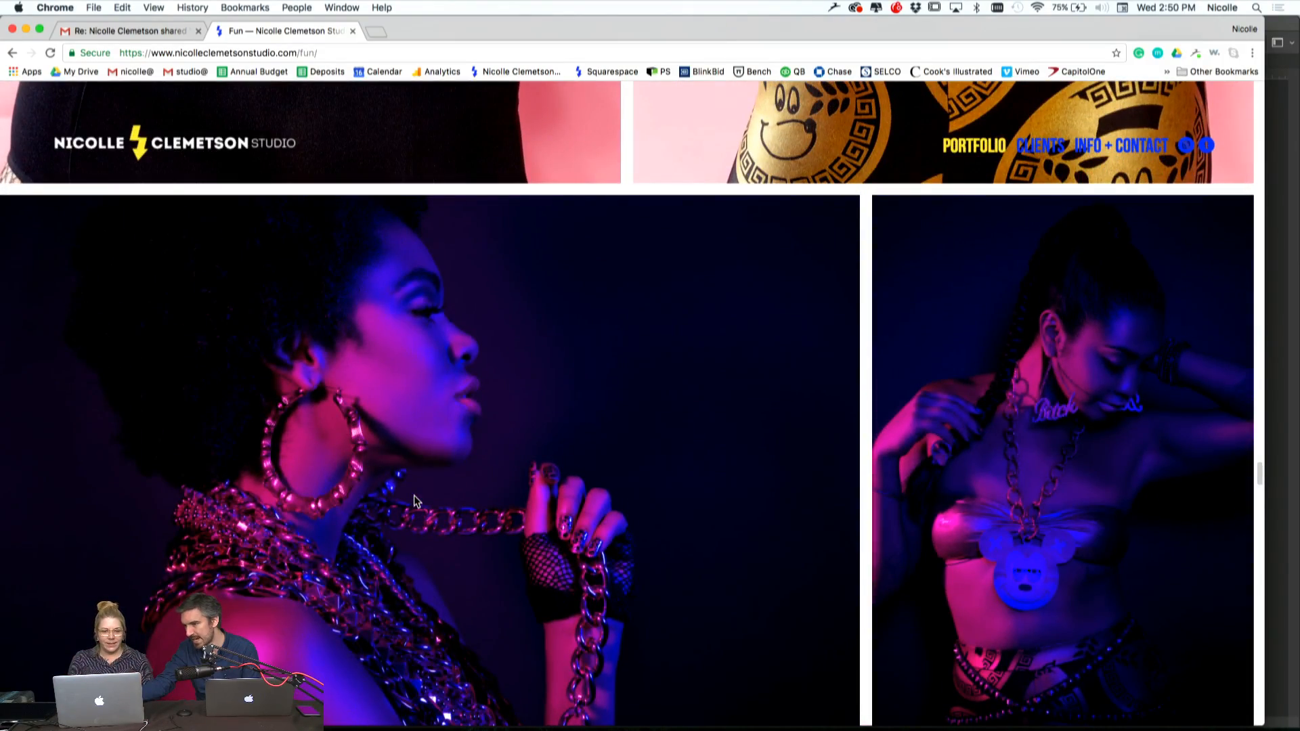
{"action": "scroll", "coordinate": [415, 502], "scroll_direction": "up", "scroll_amount": 5}
{"action": "scroll", "coordinate": [415, 501], "scroll_direction": "down", "scroll_amount": 7}
{"action": "scroll", "coordinate": [415, 501], "scroll_direction": "down", "scroll_amount": 5}
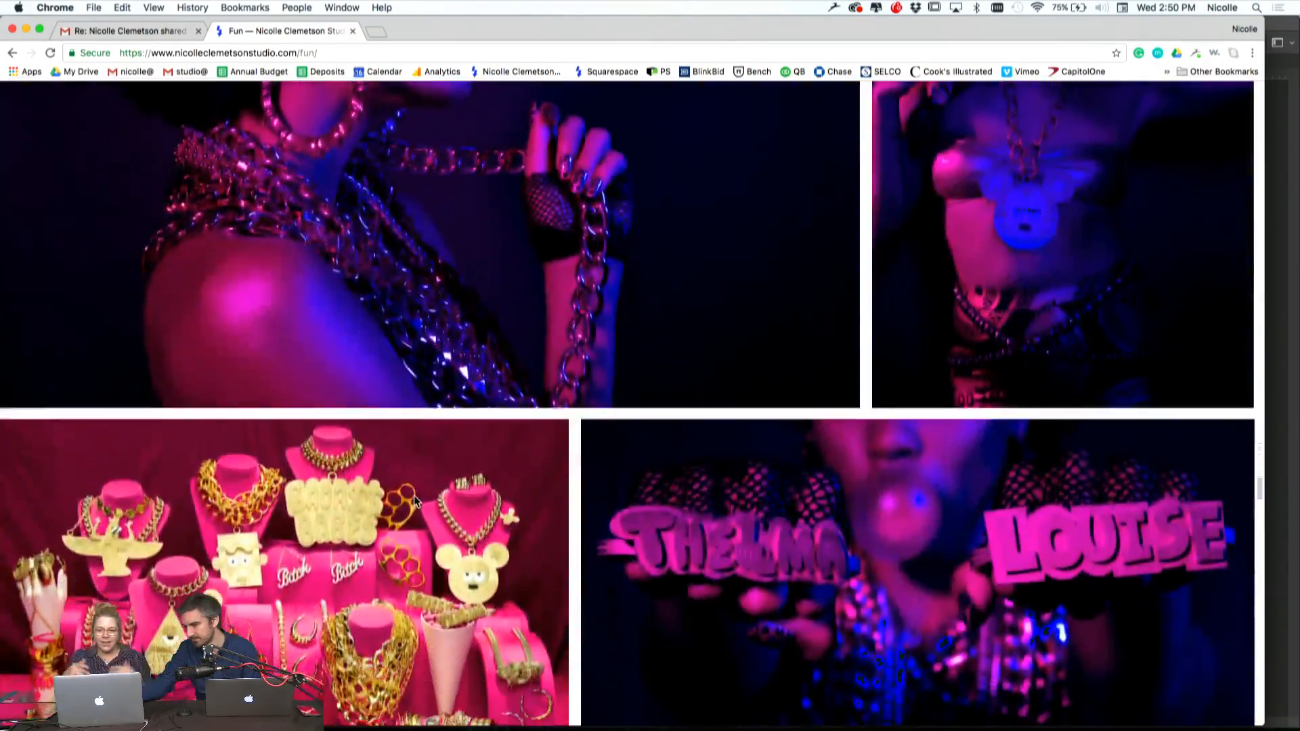
{"action": "scroll", "coordinate": [415, 501], "scroll_direction": "up", "scroll_amount": 1}
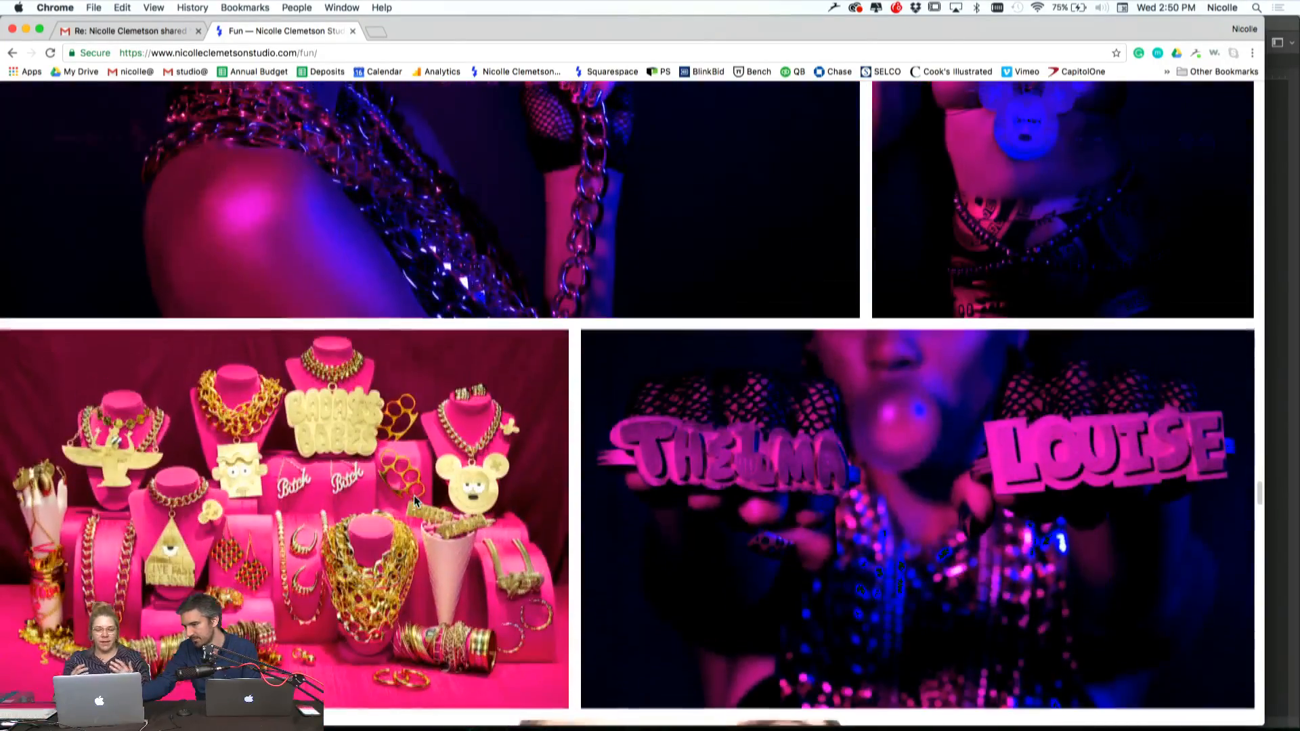
{"action": "scroll", "coordinate": [414, 501], "scroll_direction": "up", "scroll_amount": 5}
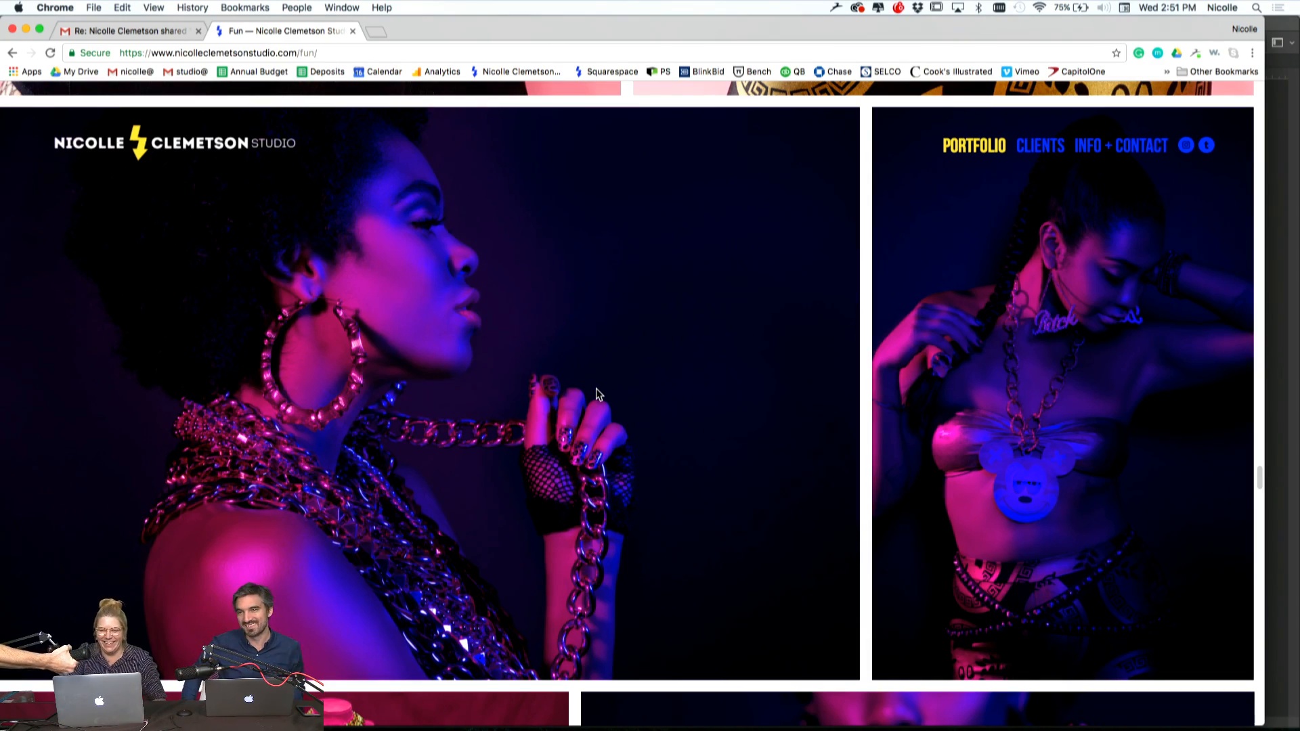
Look back through the Fun gallery's fashion shots and examine its opening images, including the Polaroid camera, fried egg, rubber duck and orange armband photos
{"action": "scroll", "coordinate": [660, 444], "scroll_direction": "up", "scroll_amount": 20}
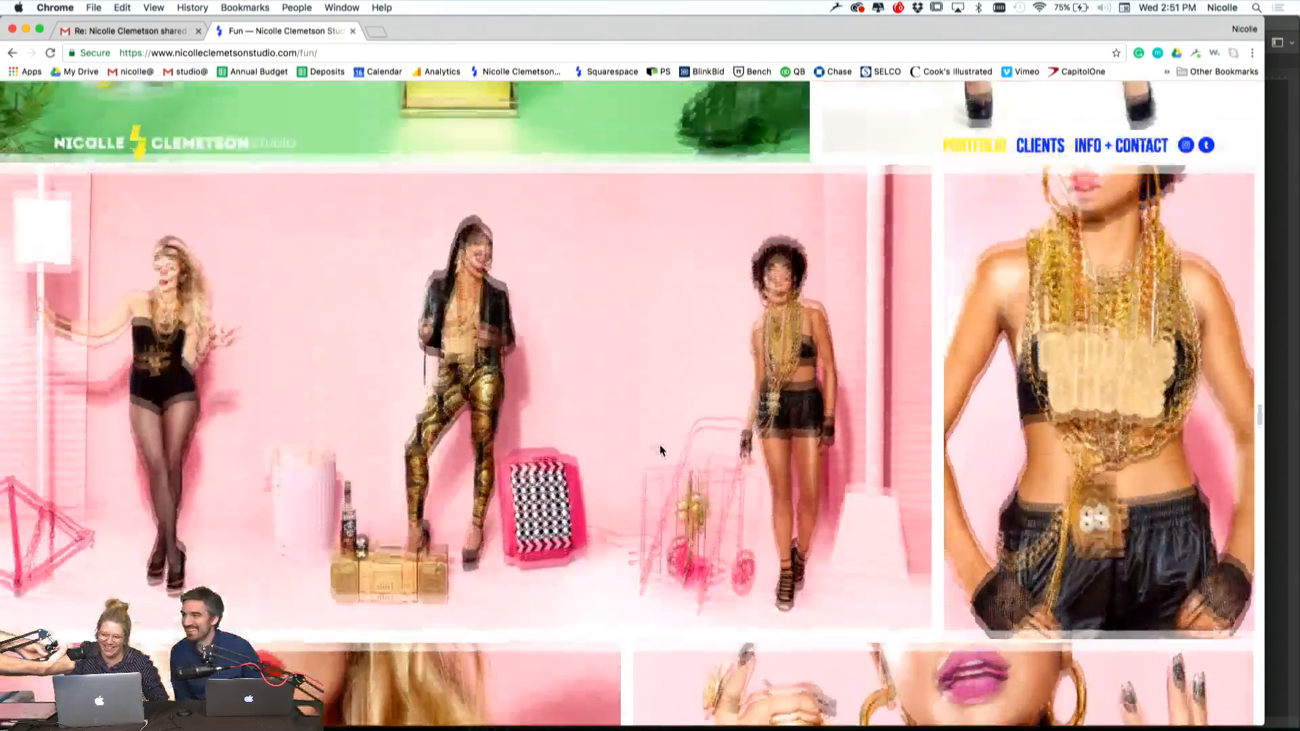
{"action": "scroll", "coordinate": [660, 450], "scroll_direction": "up", "scroll_amount": 20}
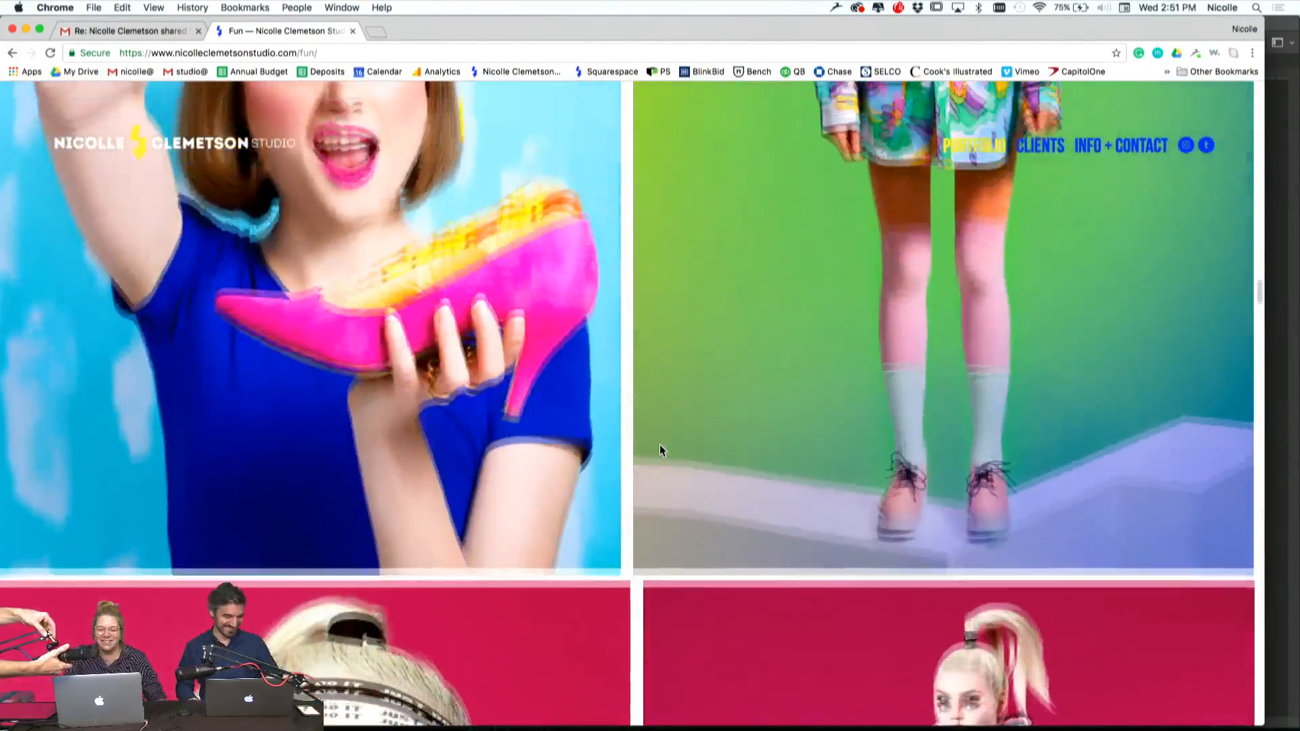
{"action": "scroll", "coordinate": [659, 450], "scroll_direction": "up", "scroll_amount": 20}
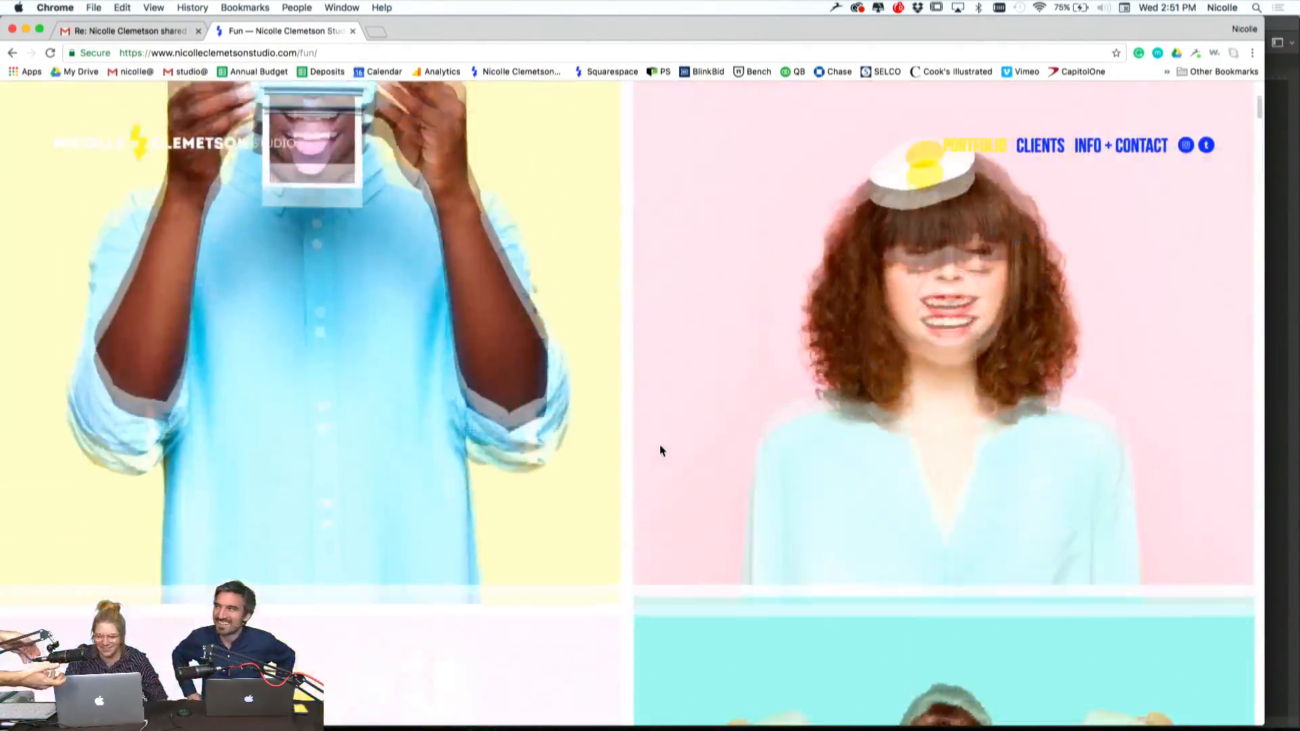
{"action": "scroll", "coordinate": [571, 351], "scroll_direction": "down", "scroll_amount": 2}
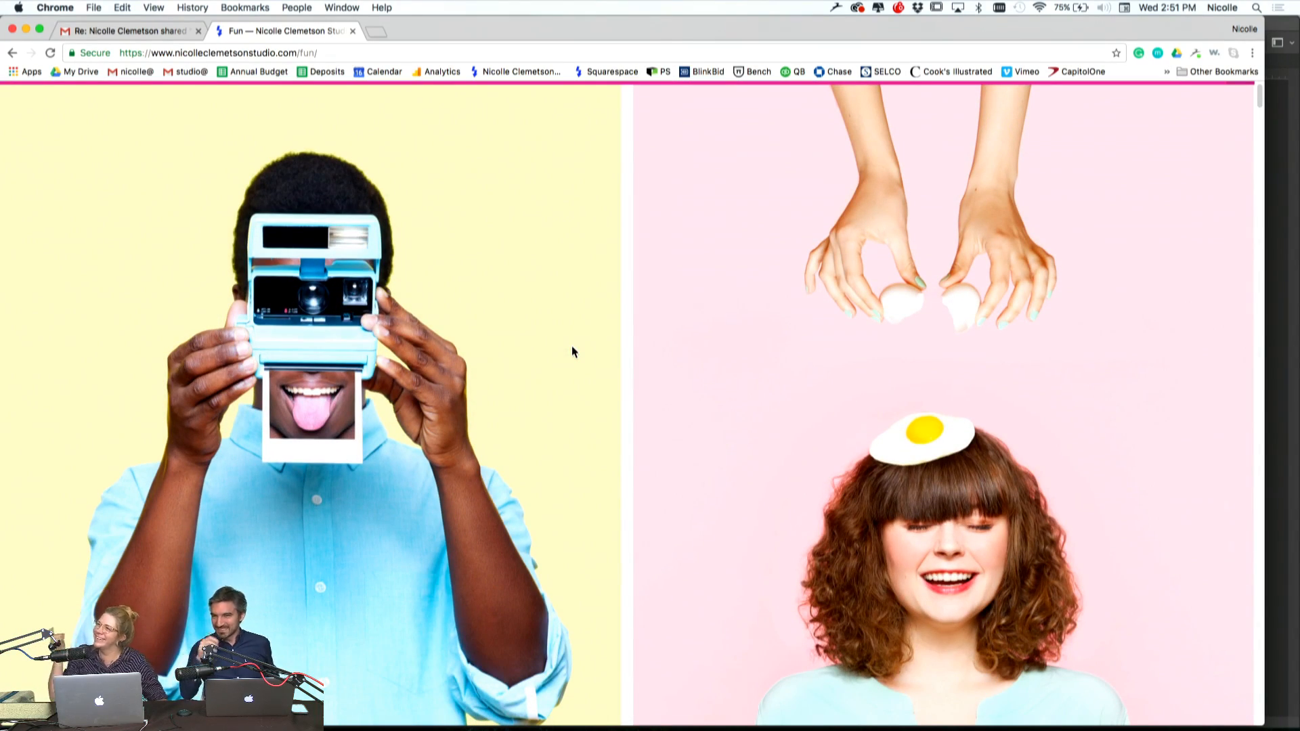
{"action": "scroll", "coordinate": [553, 445], "scroll_direction": "down", "scroll_amount": 10}
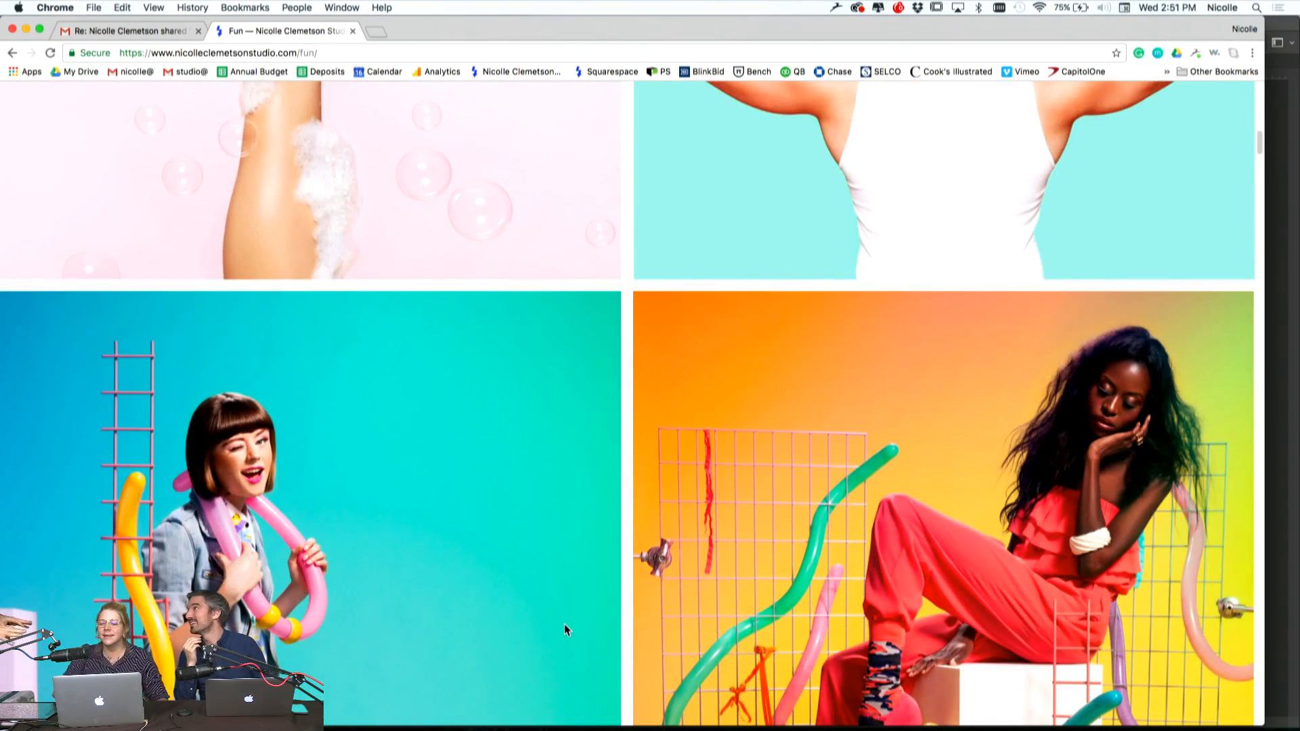
{"action": "scroll", "coordinate": [567, 629], "scroll_direction": "up", "scroll_amount": 4}
{"action": "scroll", "coordinate": [564, 631], "scroll_direction": "up", "scroll_amount": 1}
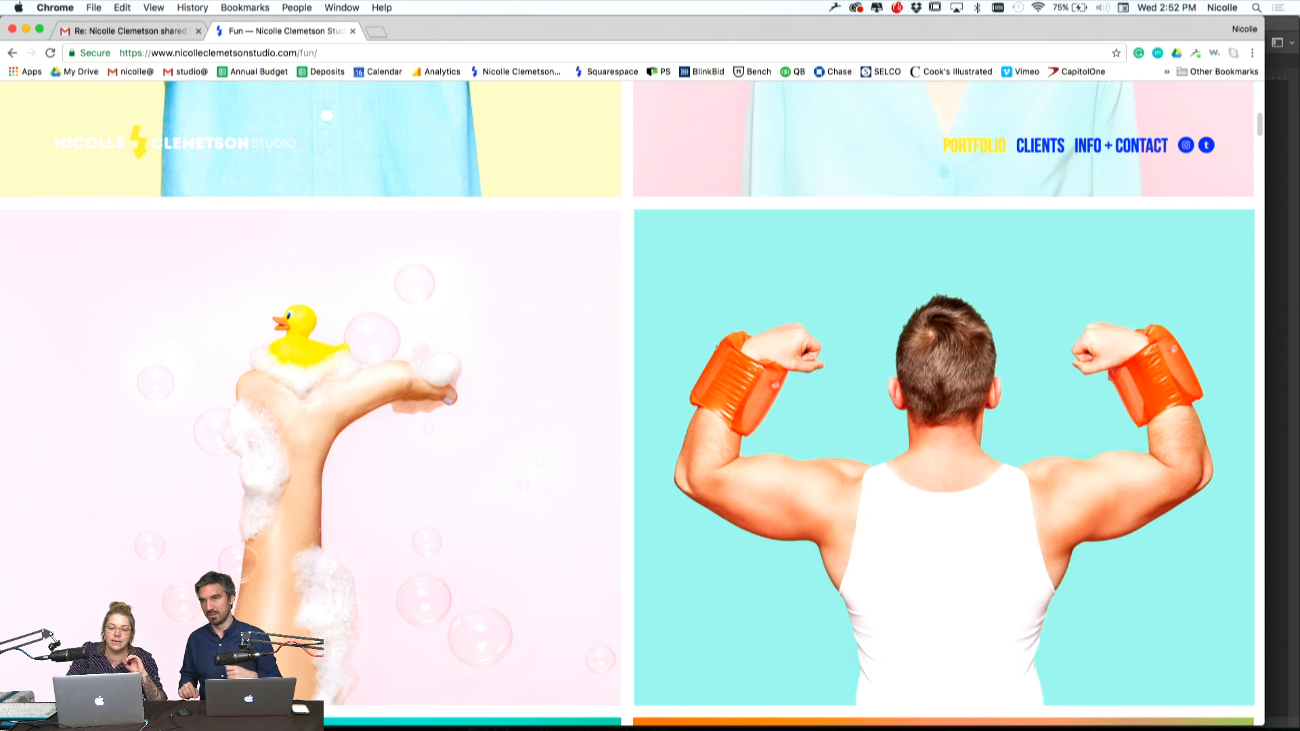
{"action": "scroll", "coordinate": [376, 499], "scroll_direction": "up", "scroll_amount": 2}
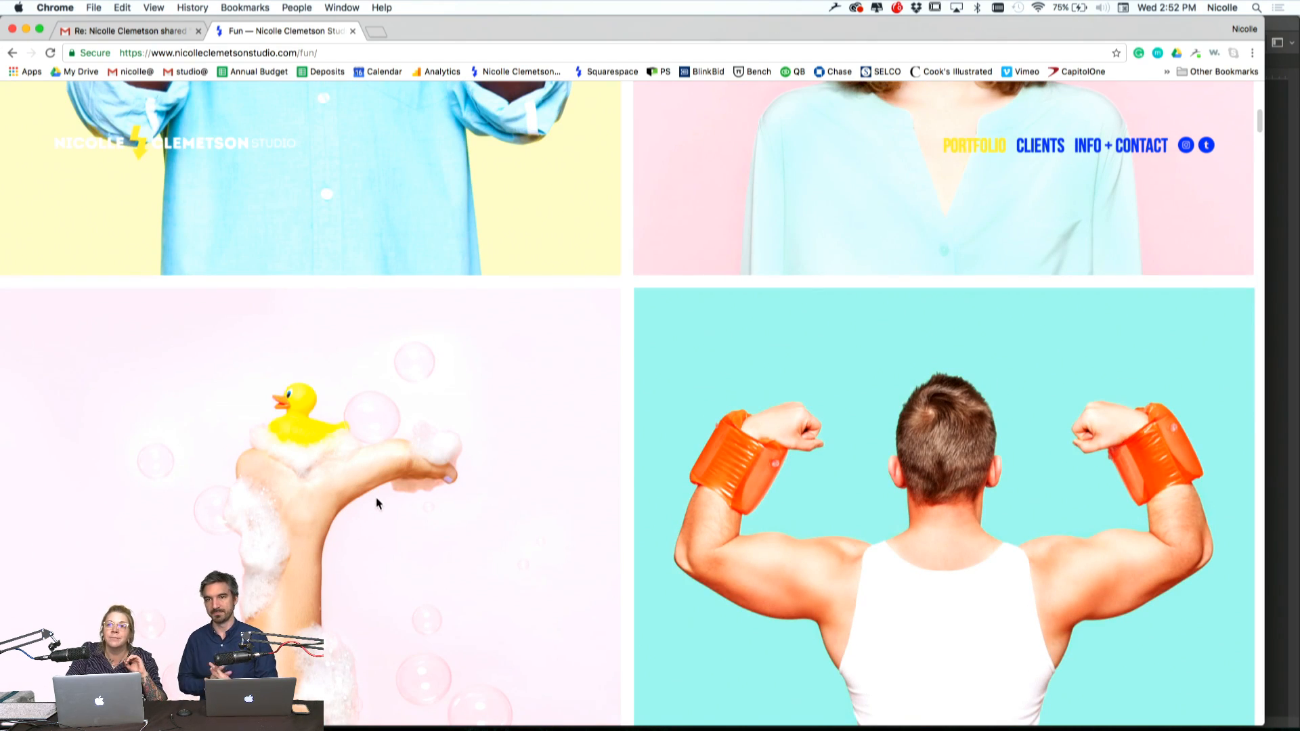